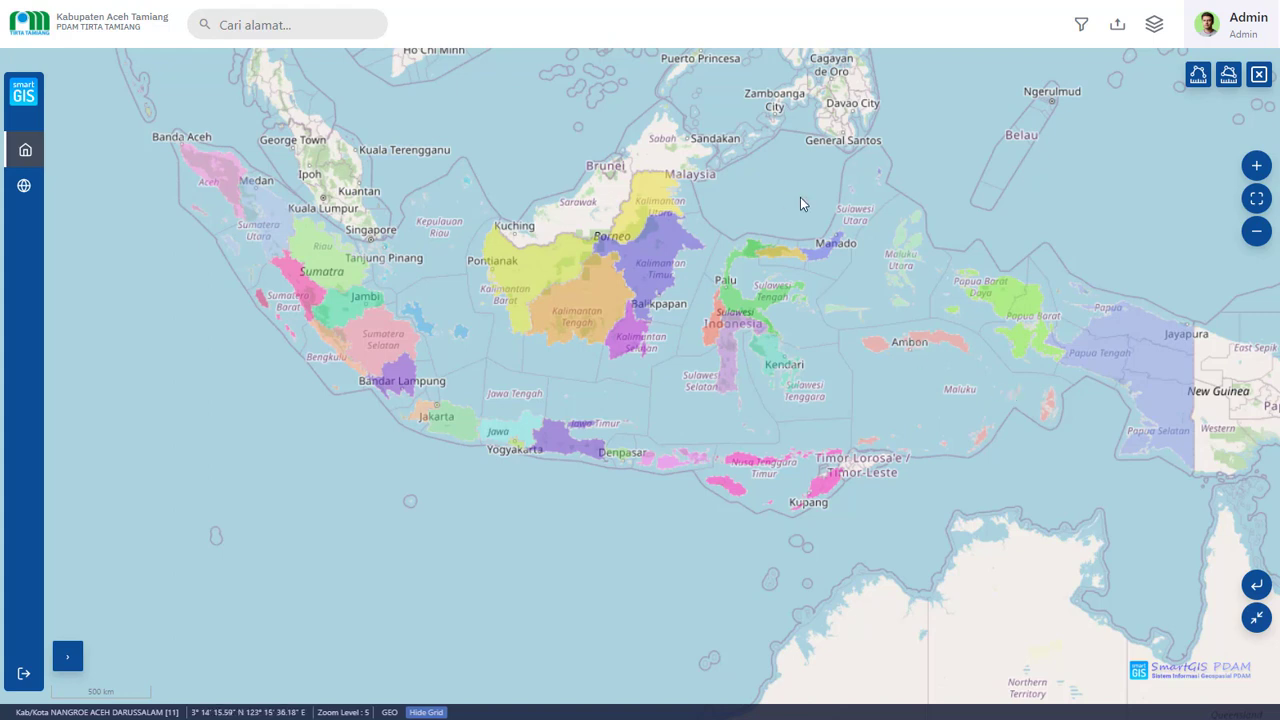
# Pan the Indonesia overview map so it is centred over Sumatra.
pyautogui.moveTo(800, 197); pyautogui.dragTo(759, 247)
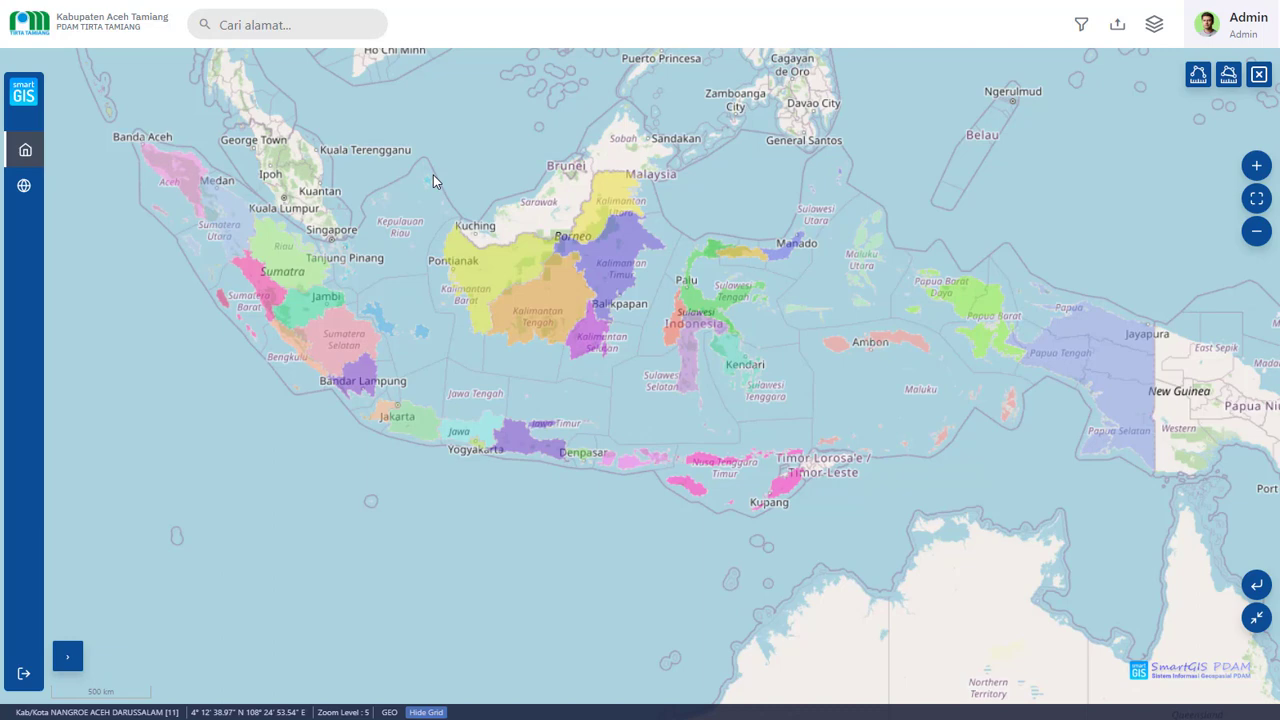
pyautogui.moveTo(684, 189); pyautogui.dragTo(578, 224)
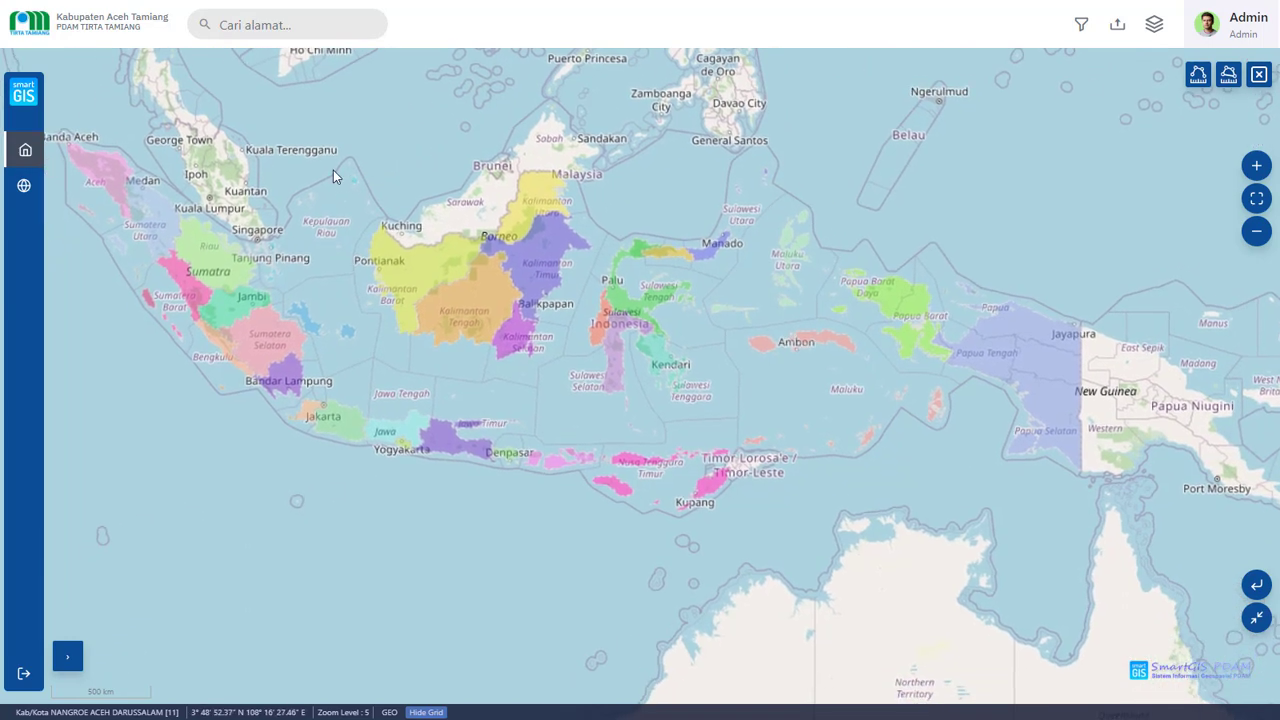
pyautogui.moveTo(330, 137); pyautogui.dragTo(538, 188)
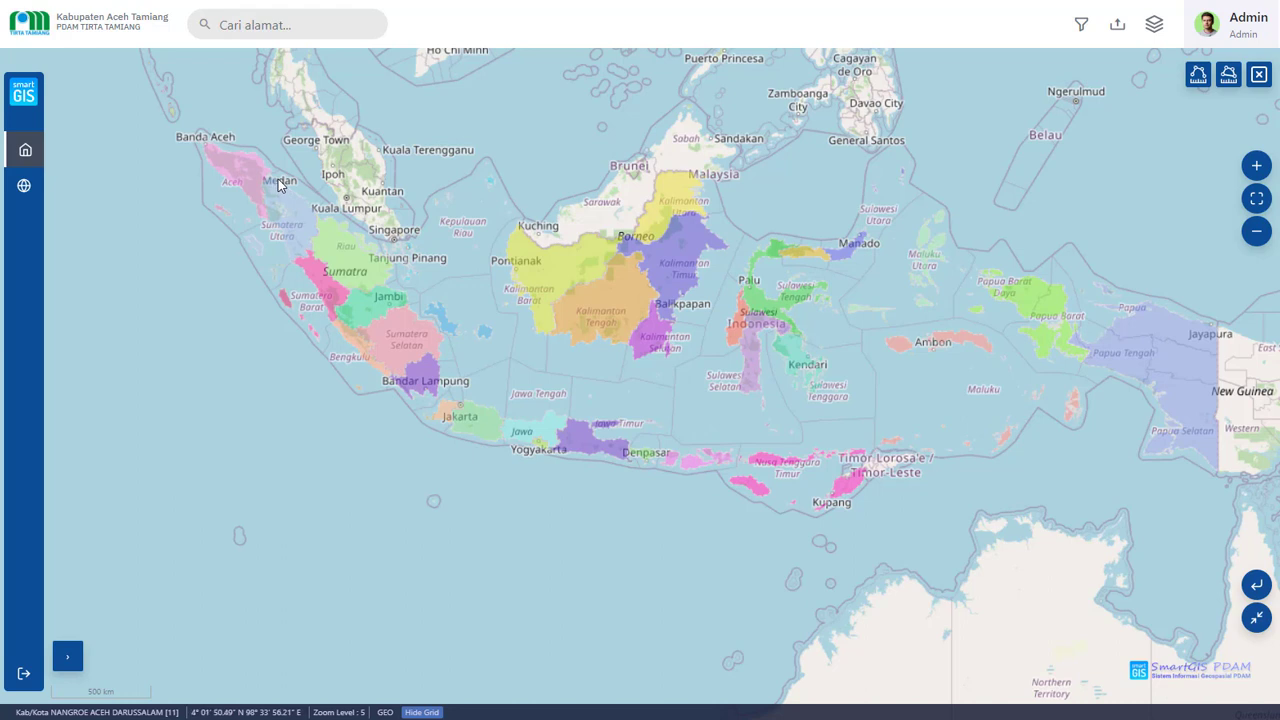
pyautogui.moveTo(424, 152); pyautogui.dragTo(373, 174)
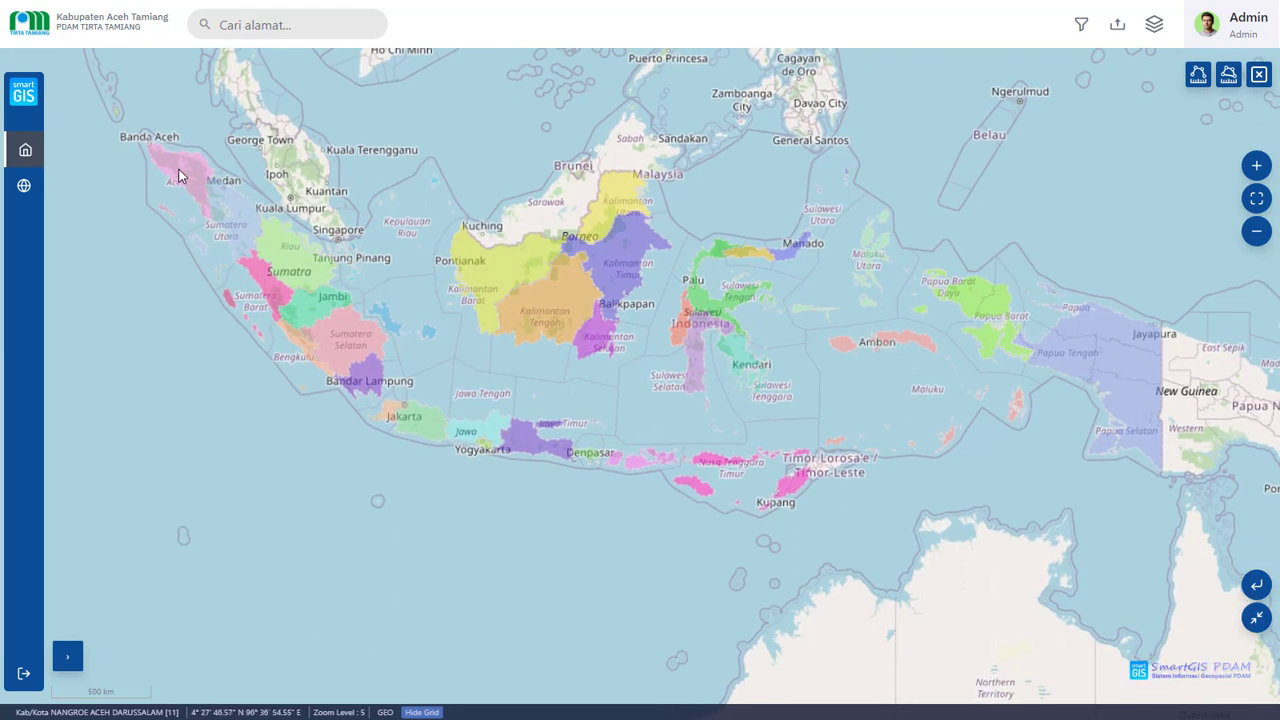
# Open the Filter Peta Wilayah dialog and close it without choosing a province.
pyautogui.click(1080, 25)
pyautogui.click(537, 119)
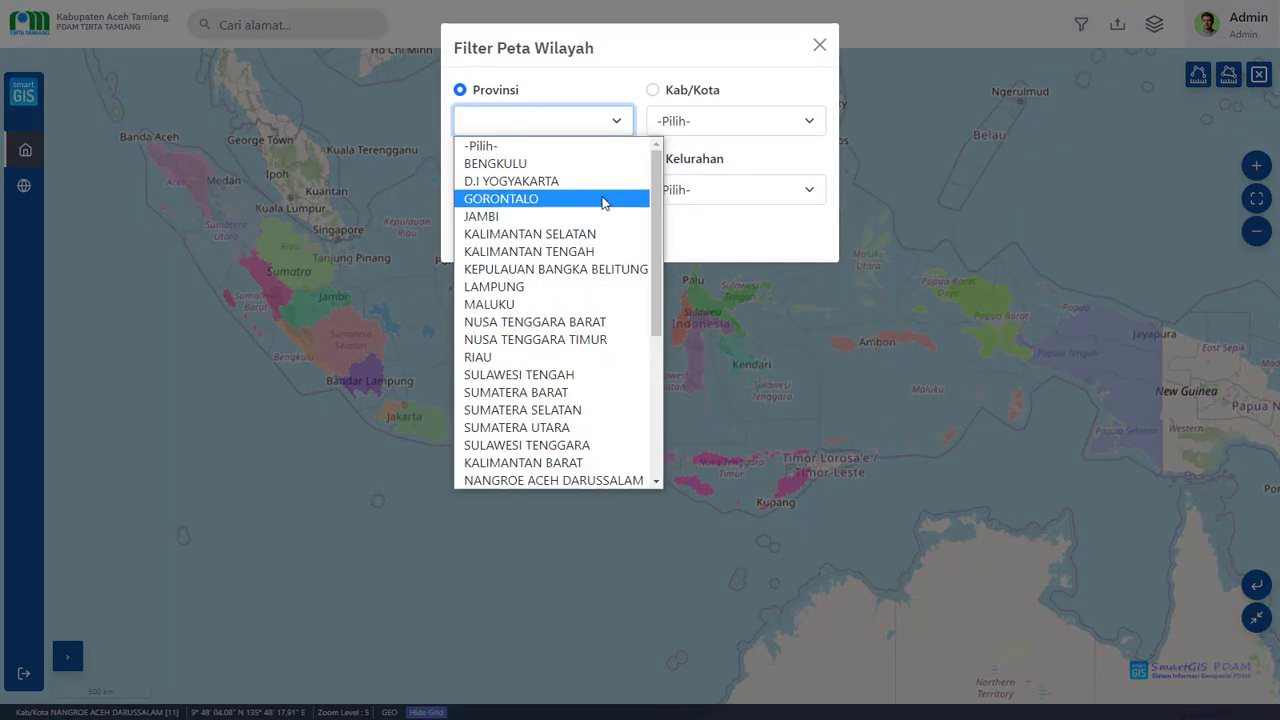
pyautogui.scroll(-5, 603, 200)
pyautogui.click(819, 45)
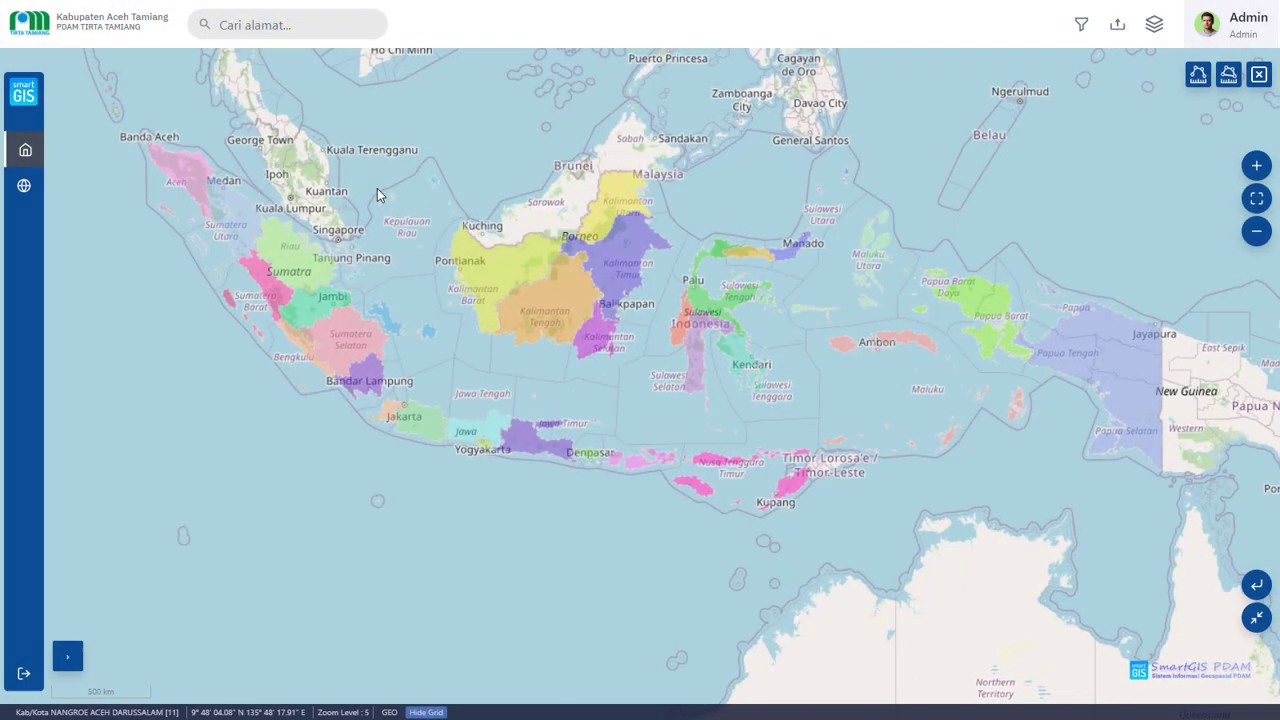
# Zoom into the Aceh region and onto the Aceh Tamiang pipe network.
pyautogui.click(185, 175)
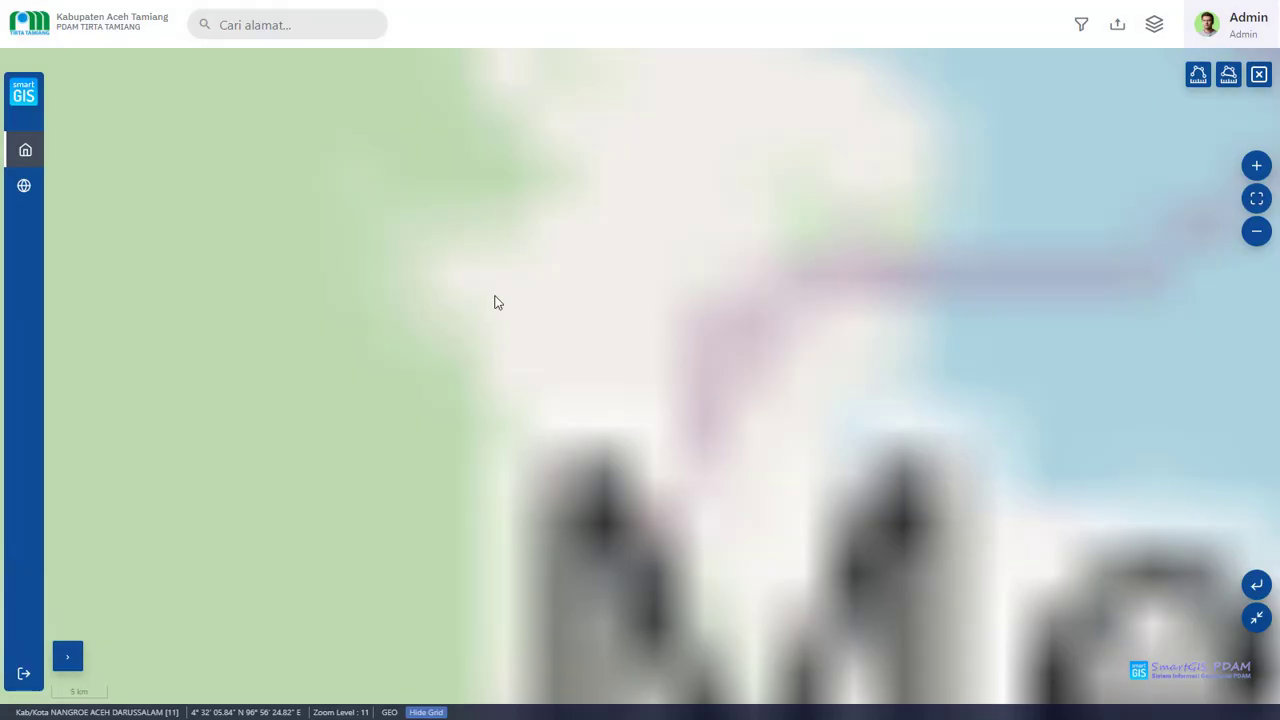
pyautogui.moveTo(837, 255); pyautogui.dragTo(800, 288)
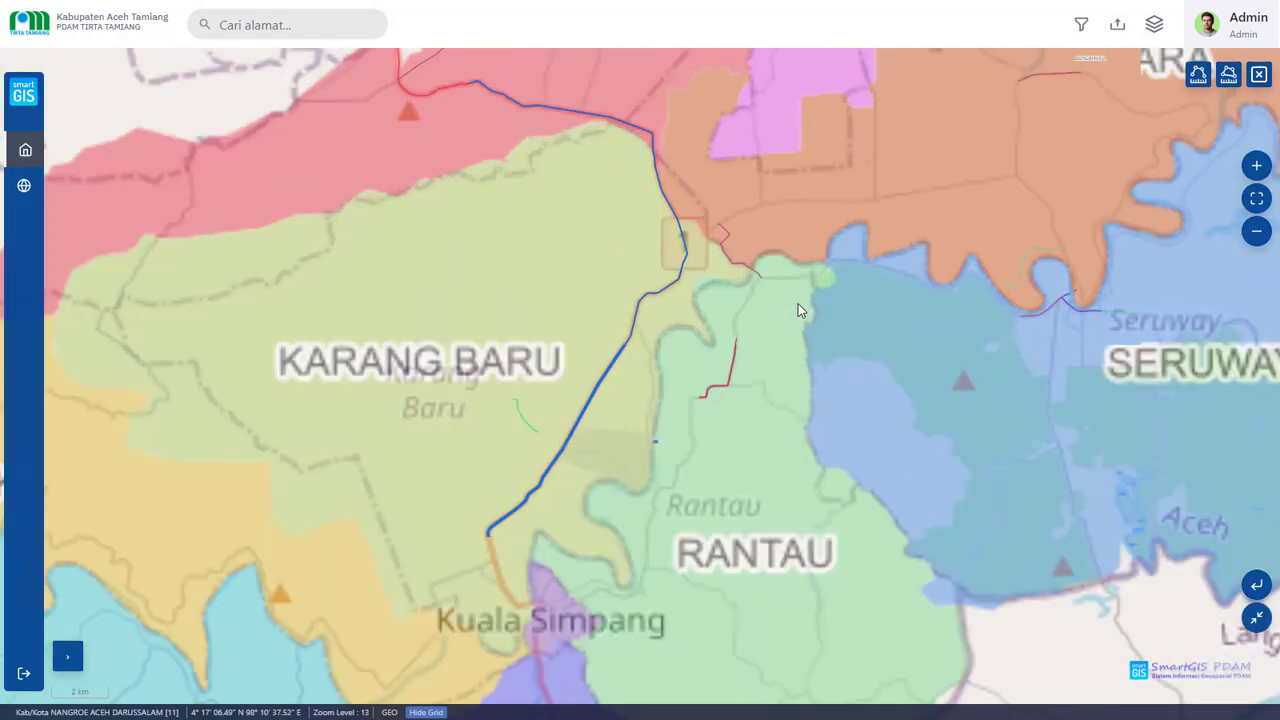
pyautogui.scroll(2, 700, 180)
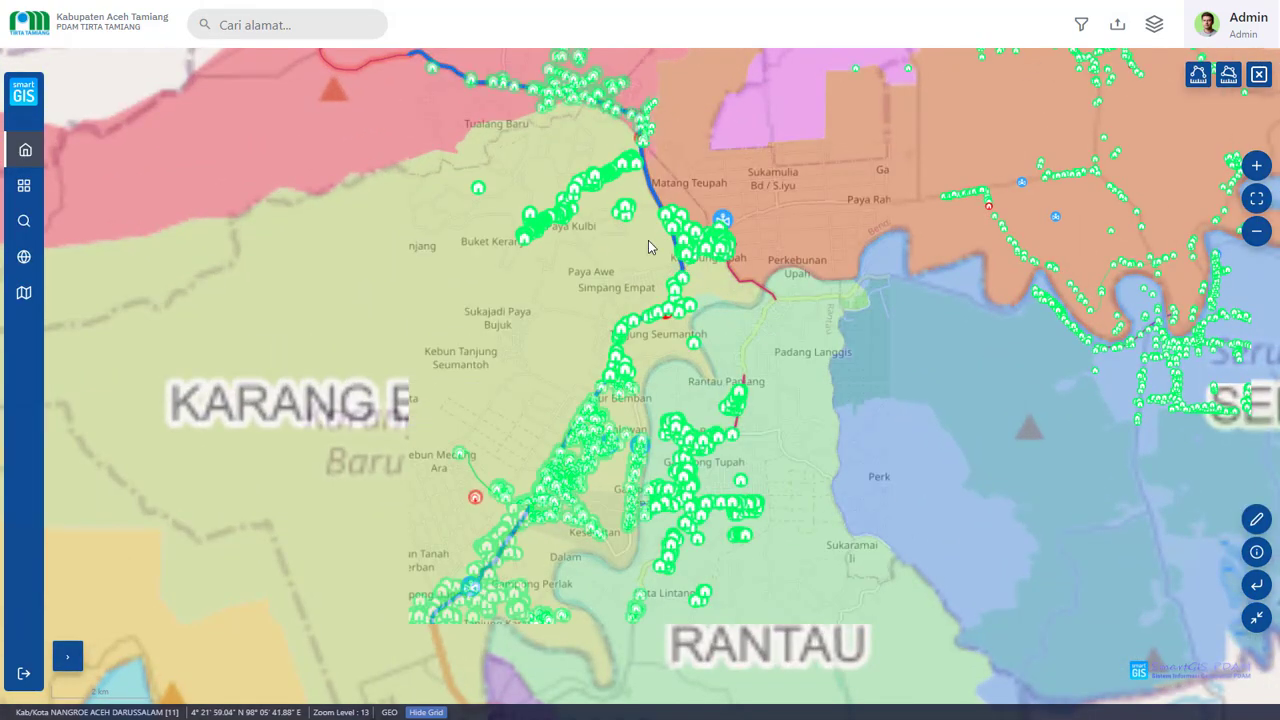
pyautogui.moveTo(537, 119); pyautogui.dragTo(667, 237)
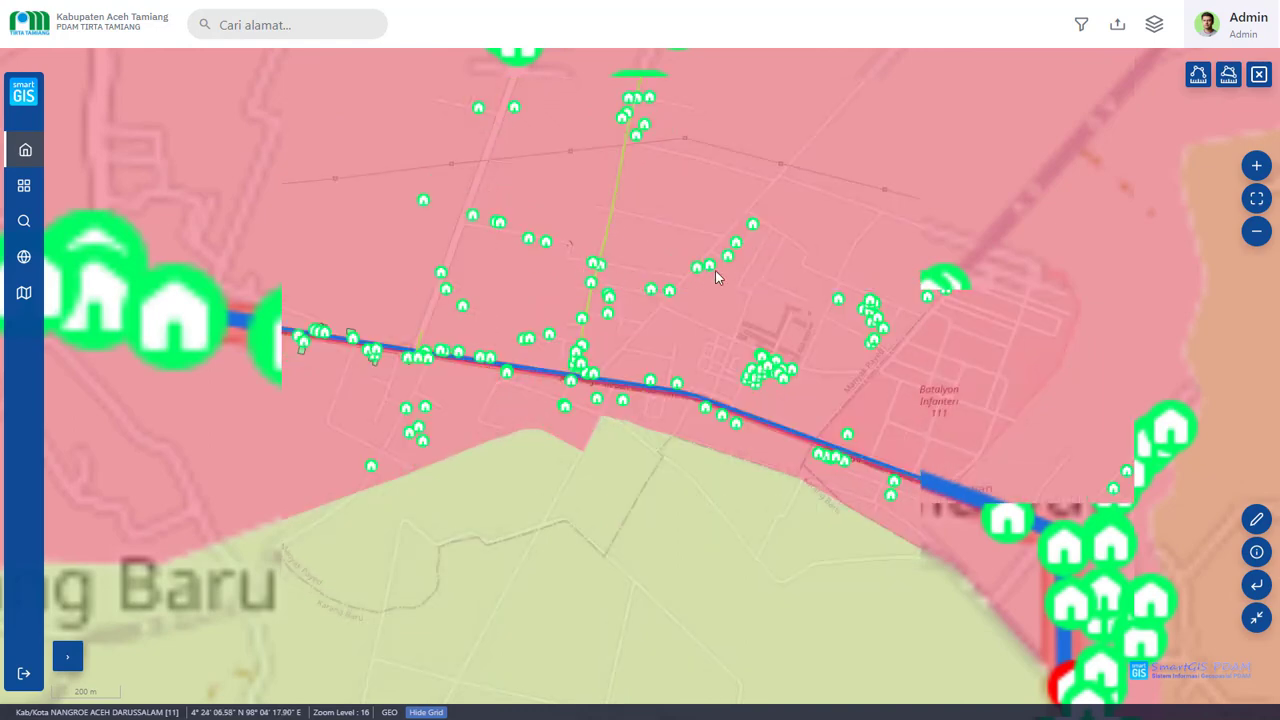
pyautogui.scroll(-1, 731, 280)
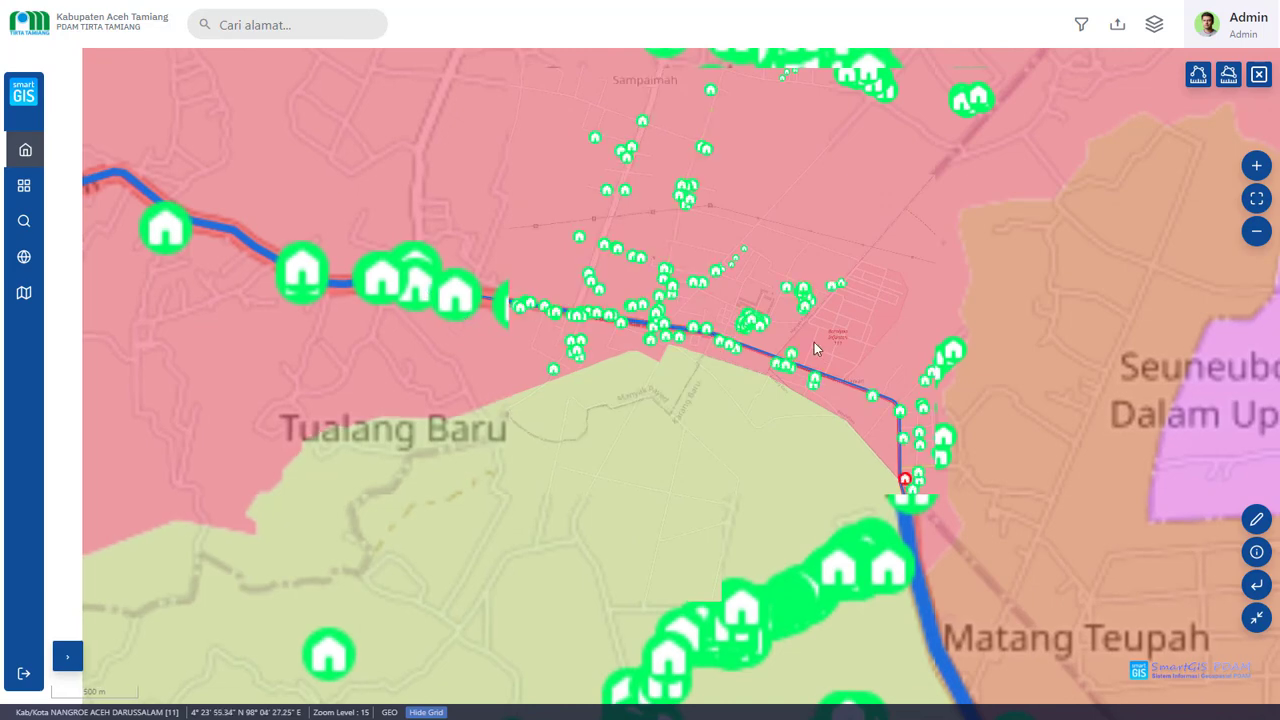
# Pan to Matang Teupah and the houses around Kampung Upah.
pyautogui.moveTo(940, 347); pyautogui.dragTo(740, 207)
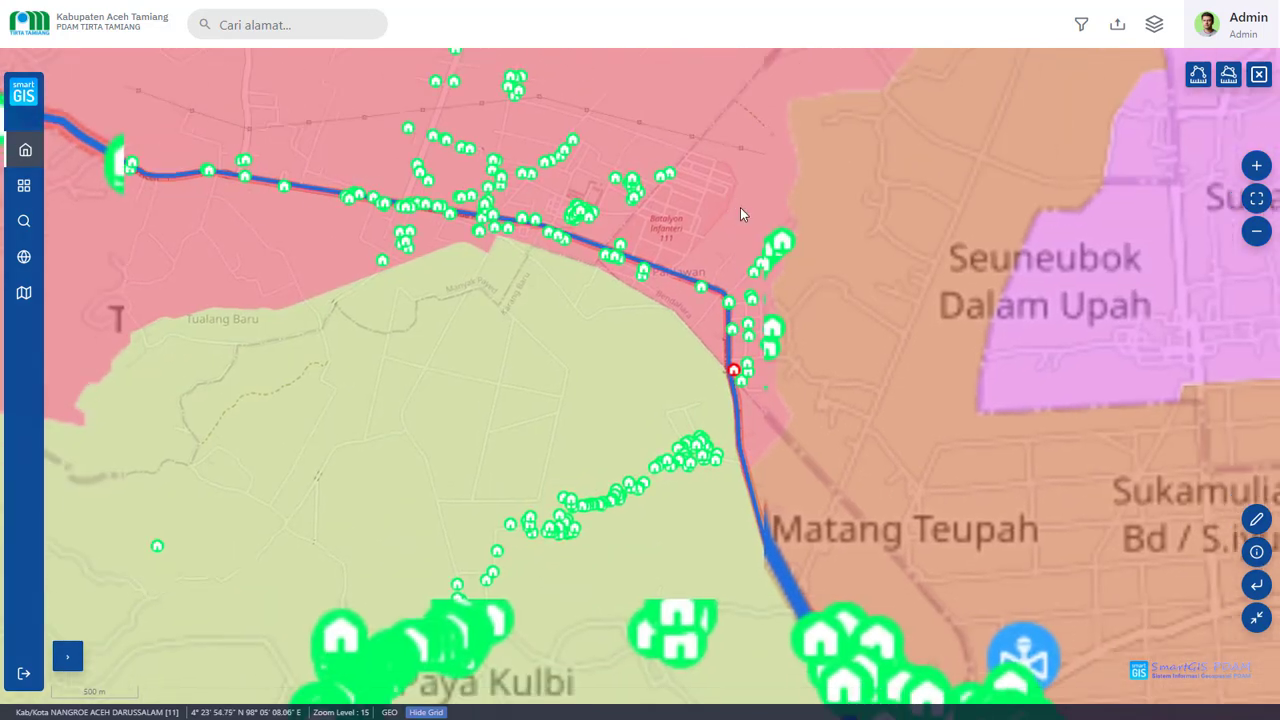
pyautogui.moveTo(829, 402); pyautogui.dragTo(646, 147)
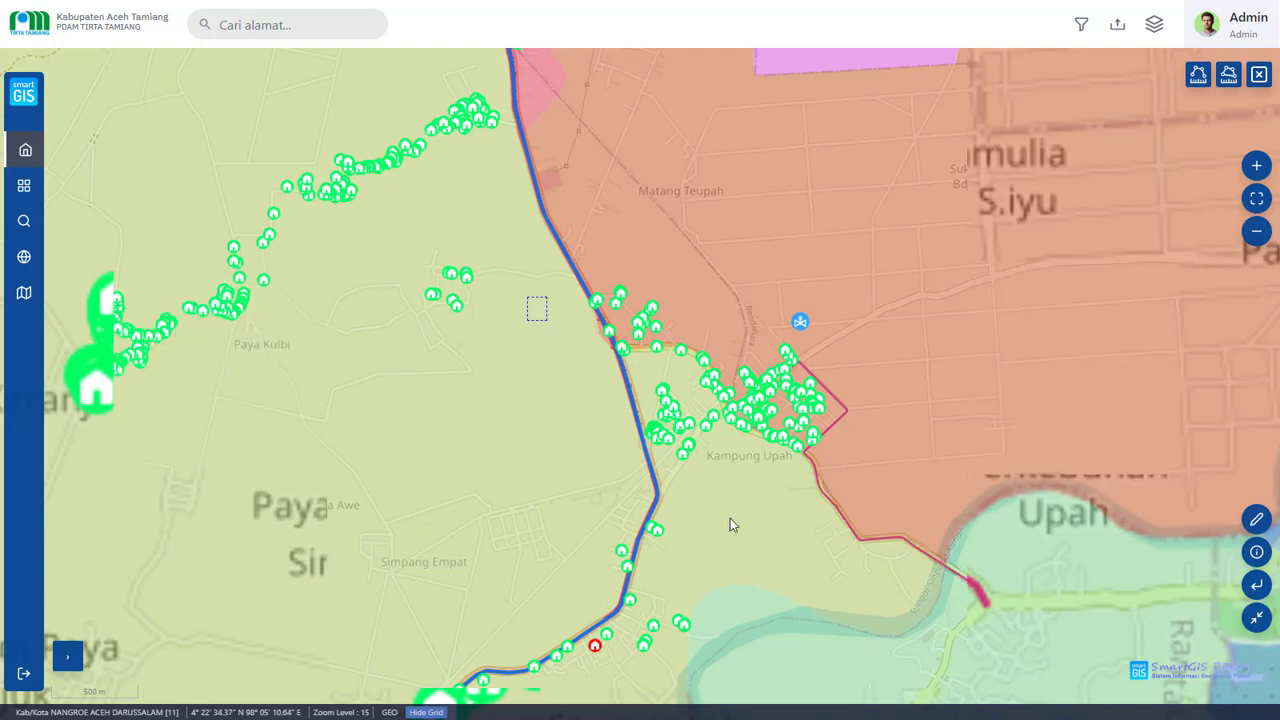
pyautogui.moveTo(730, 525); pyautogui.dragTo(763, 555)
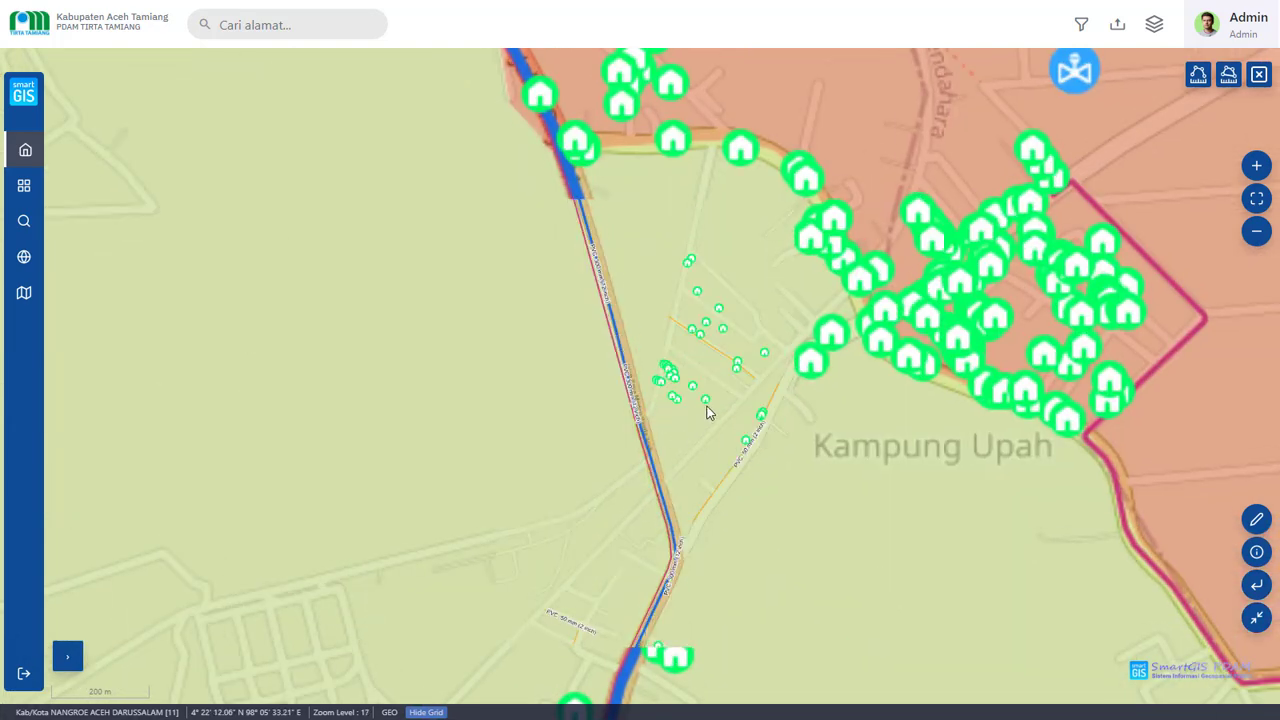
pyautogui.scroll(-1, 686, 382)
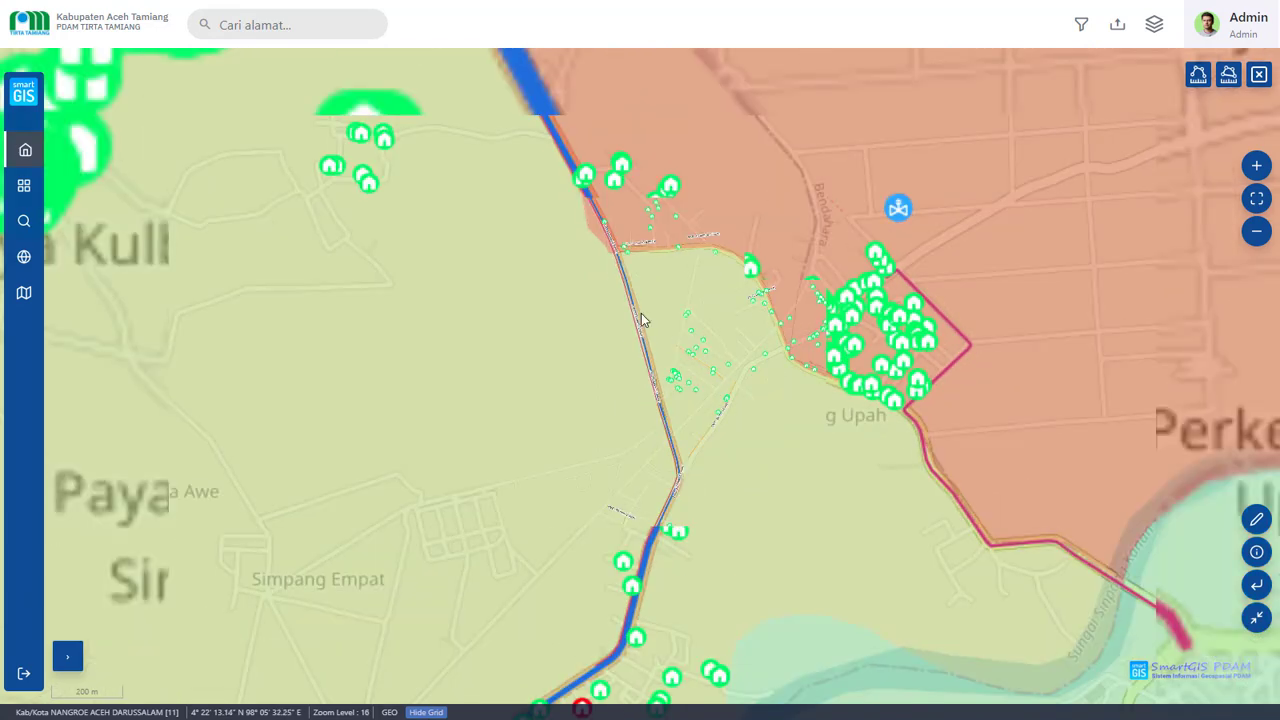
pyautogui.scroll(-1, 580, 229)
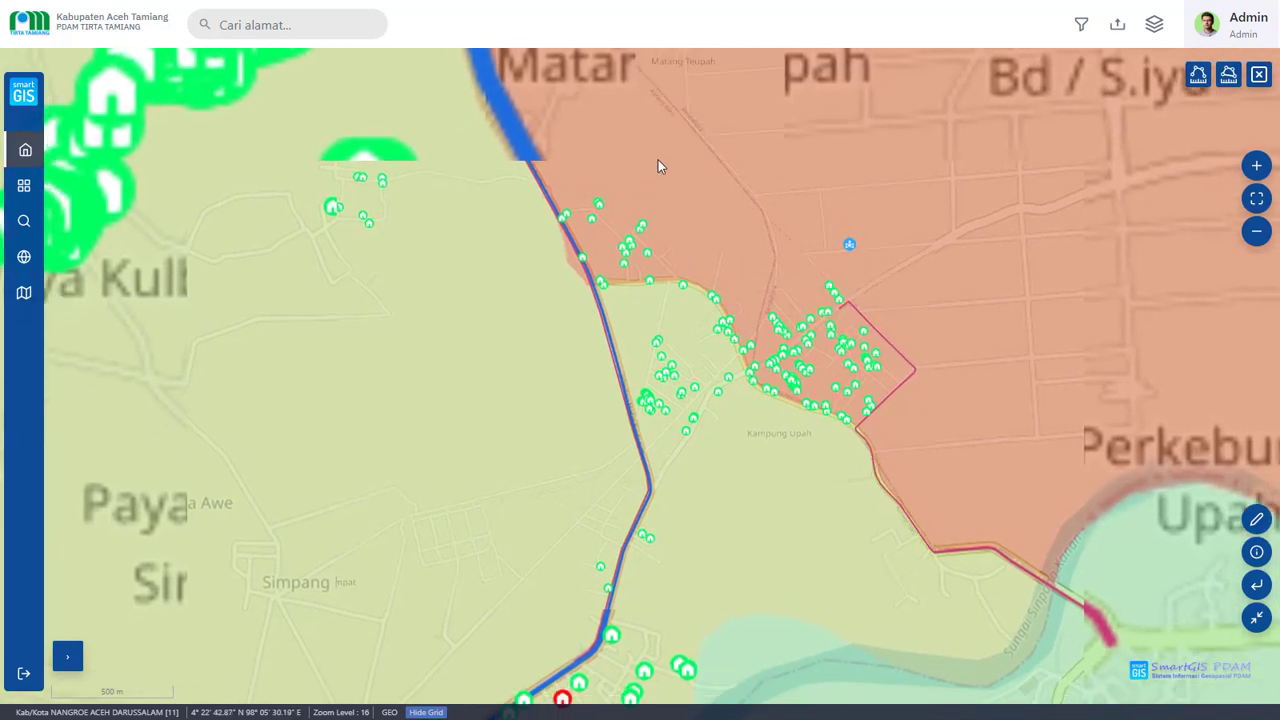
pyautogui.moveTo(658, 166); pyautogui.dragTo(734, 335)
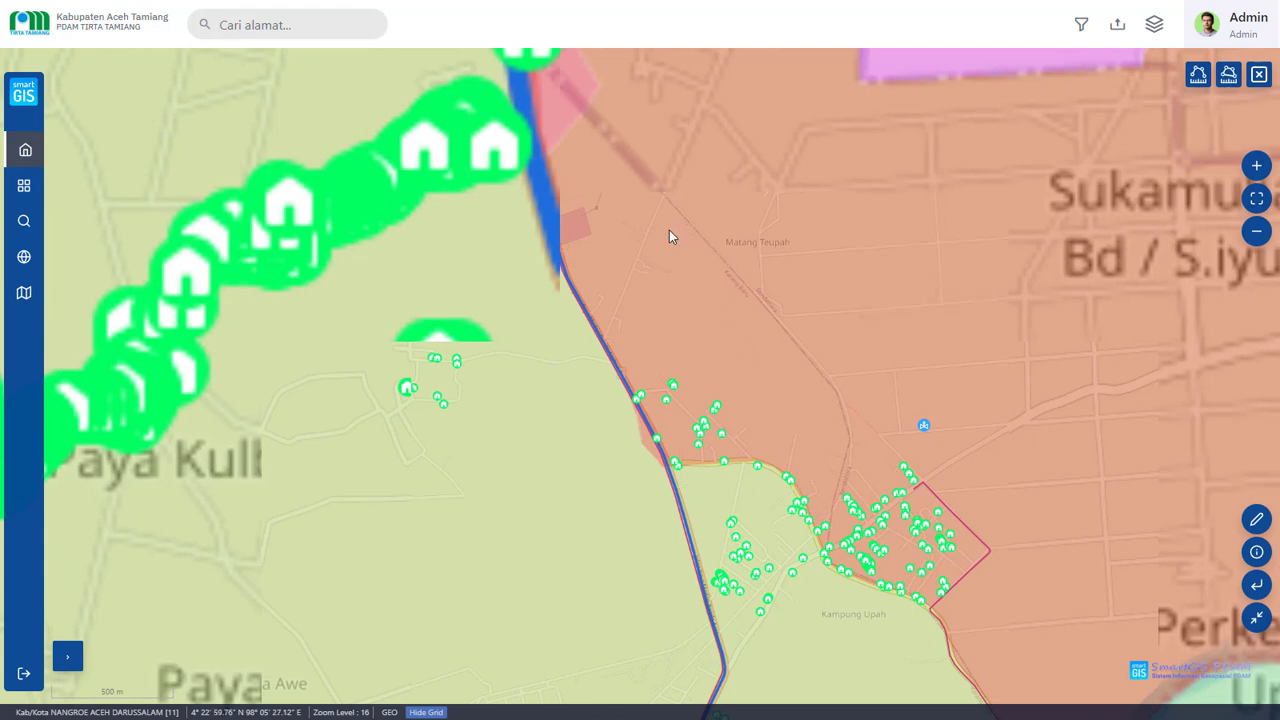
pyautogui.moveTo(183, 145); pyautogui.dragTo(248, 189)
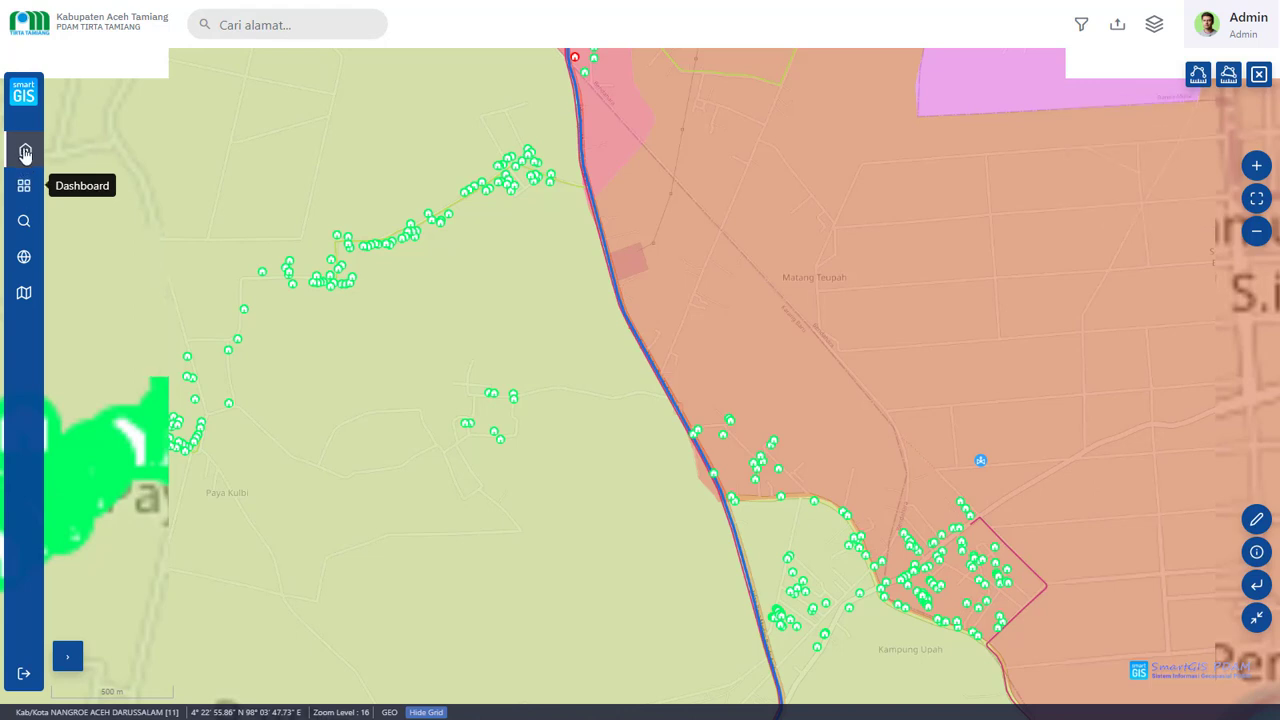
# Switch the basemap to Google Satellite imagery.
pyautogui.click(34, 266)
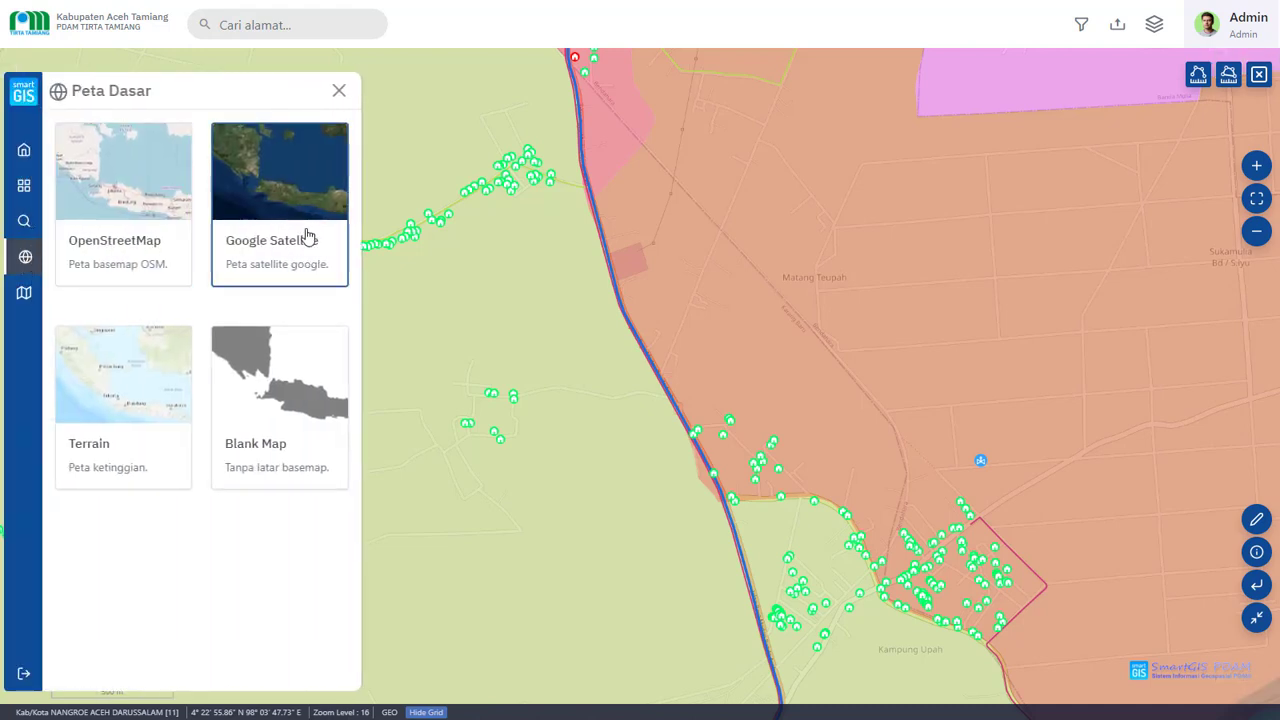
pyautogui.click(294, 182)
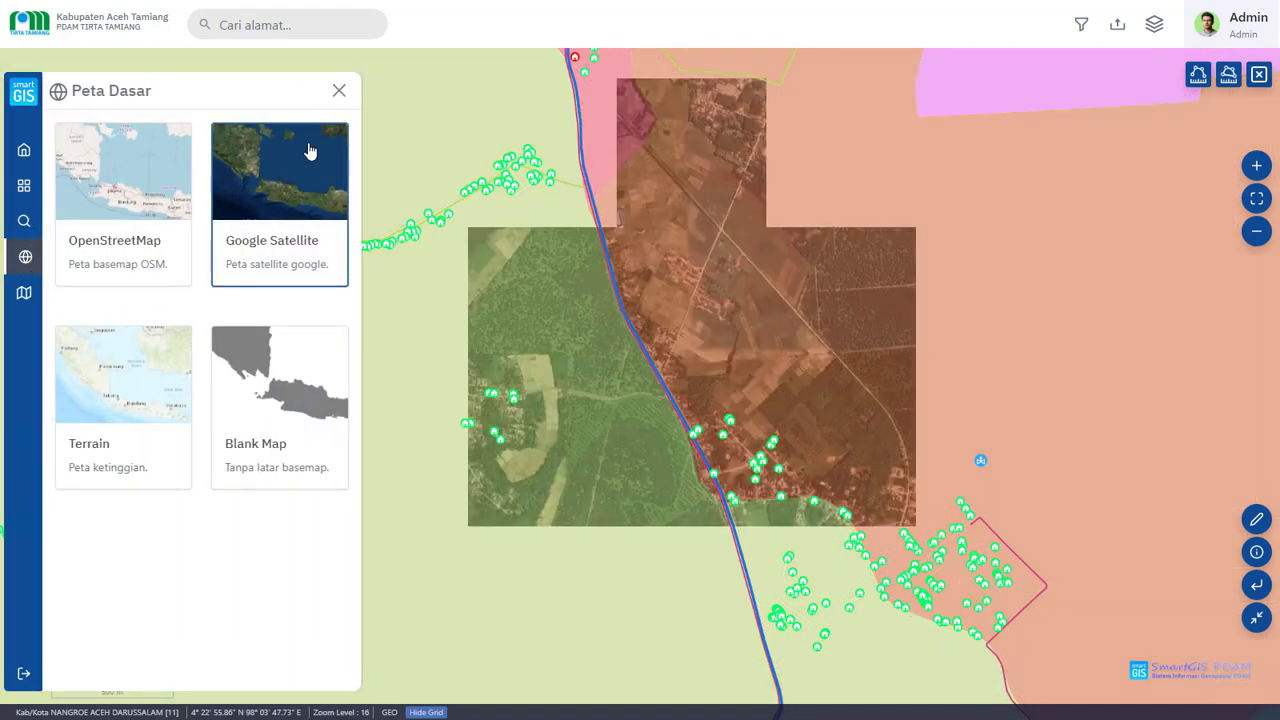
pyautogui.click(340, 92)
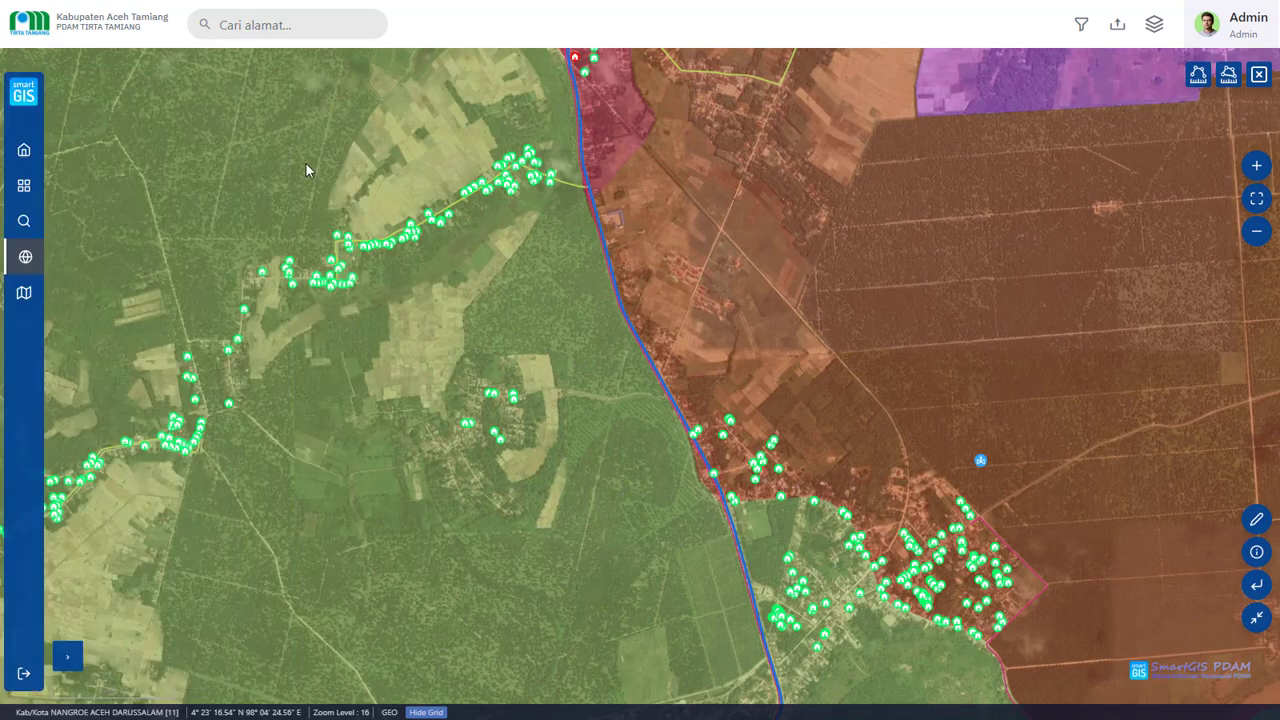
pyautogui.moveTo(717, 283); pyautogui.dragTo(677, 407)
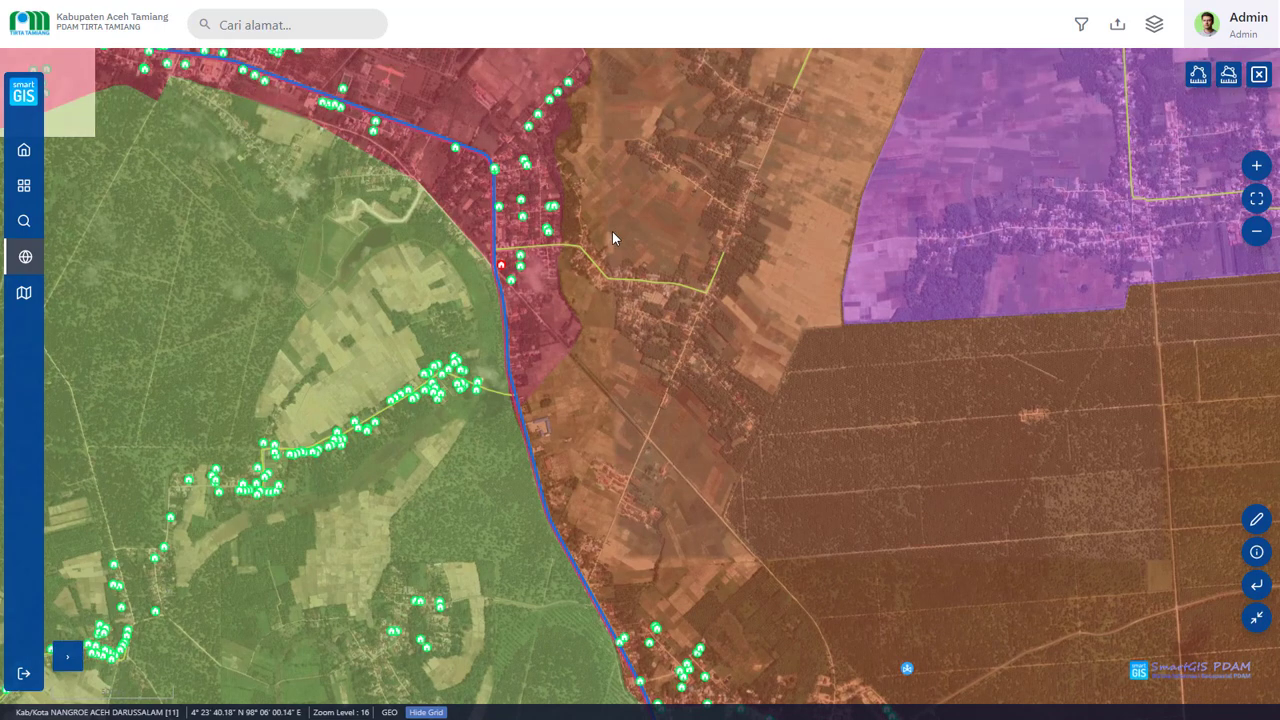
# Turn the Batas Administrasi layer's opacity right down in Layer Peta.
pyautogui.click(1156, 32)
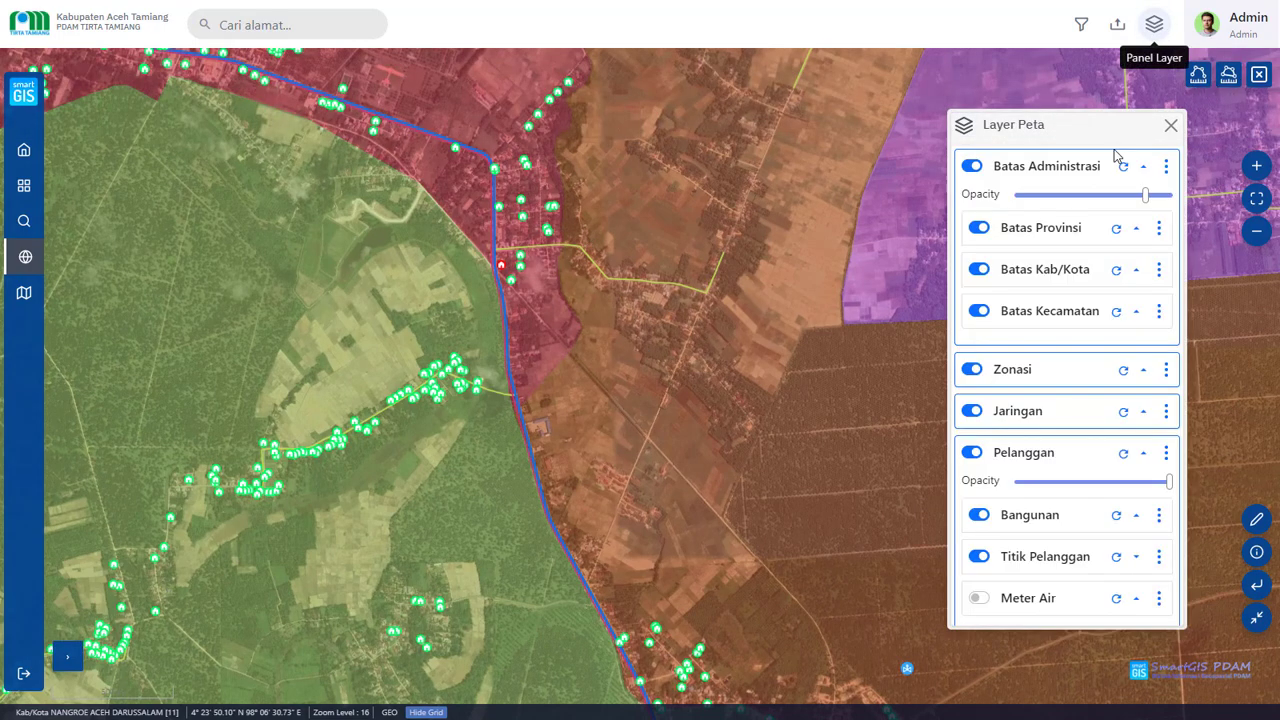
pyautogui.click(1060, 197)
pyautogui.moveTo(1056, 197); pyautogui.dragTo(1054, 194)
pyautogui.click(1171, 127)
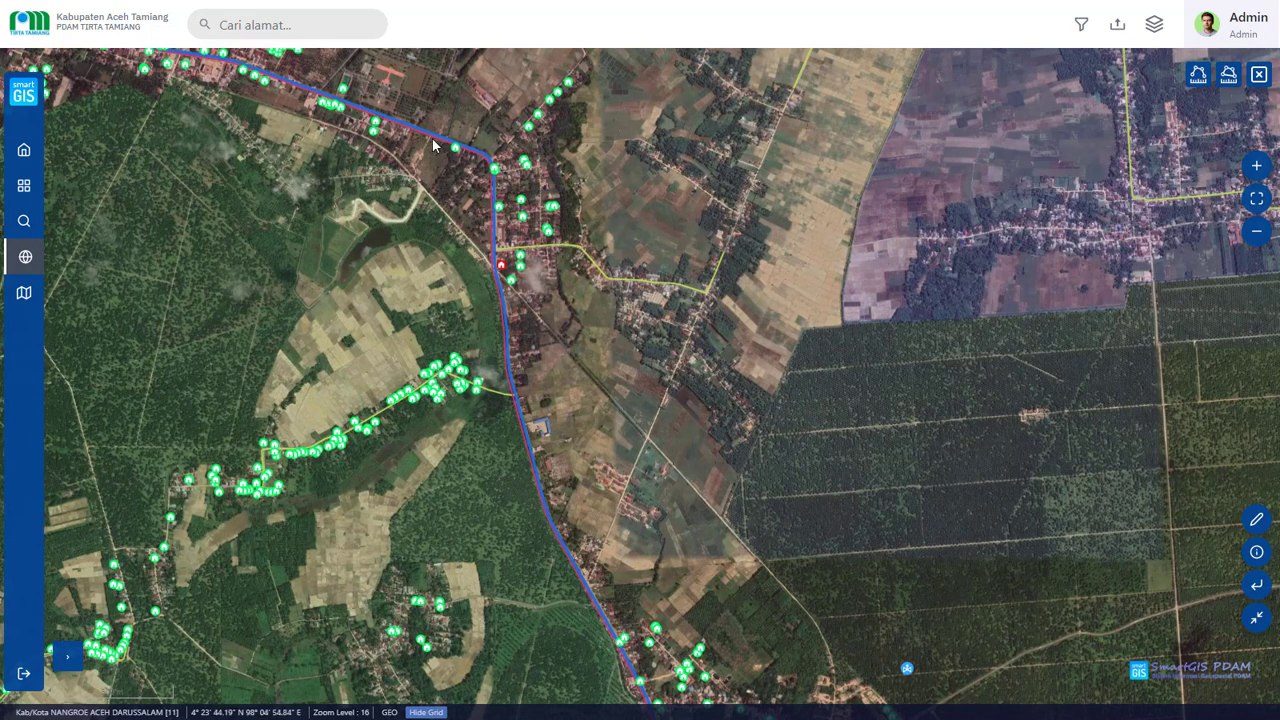
# Frame the village cluster's green house markers and labelled pipes on the satellite map.
pyautogui.moveTo(421, 117); pyautogui.dragTo(639, 299)
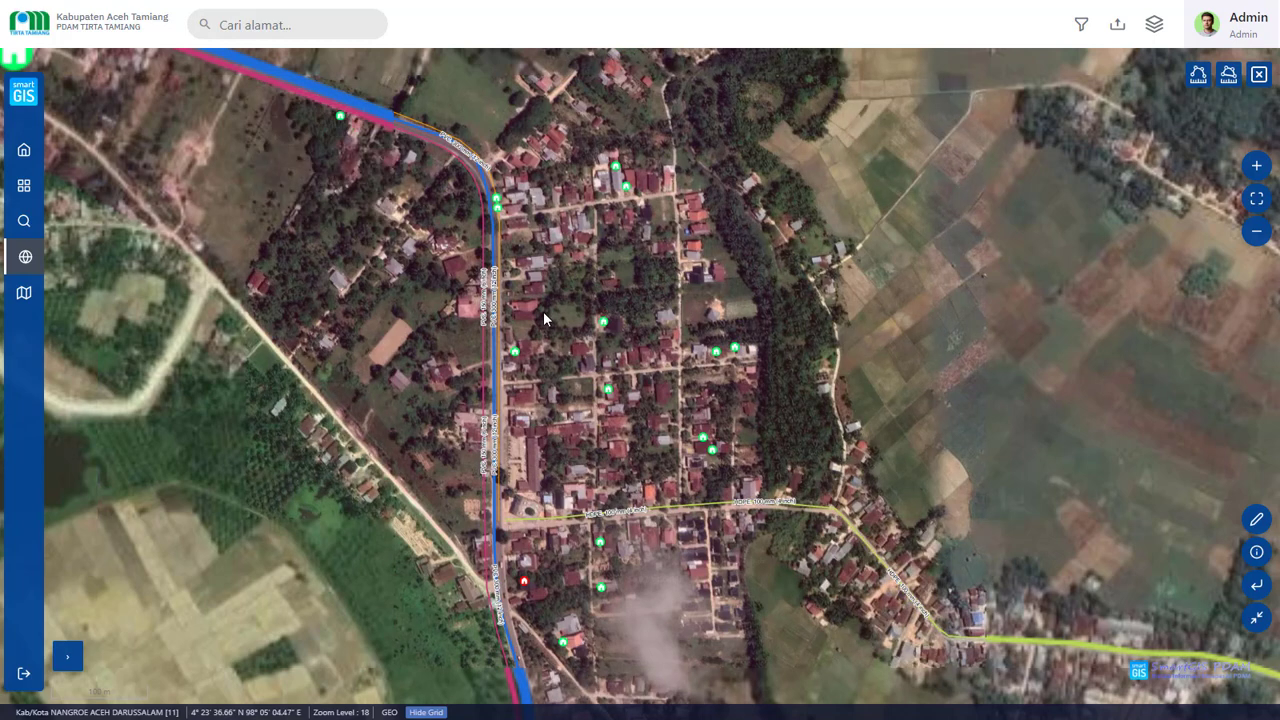
pyautogui.moveTo(523, 285); pyautogui.dragTo(505, 258)
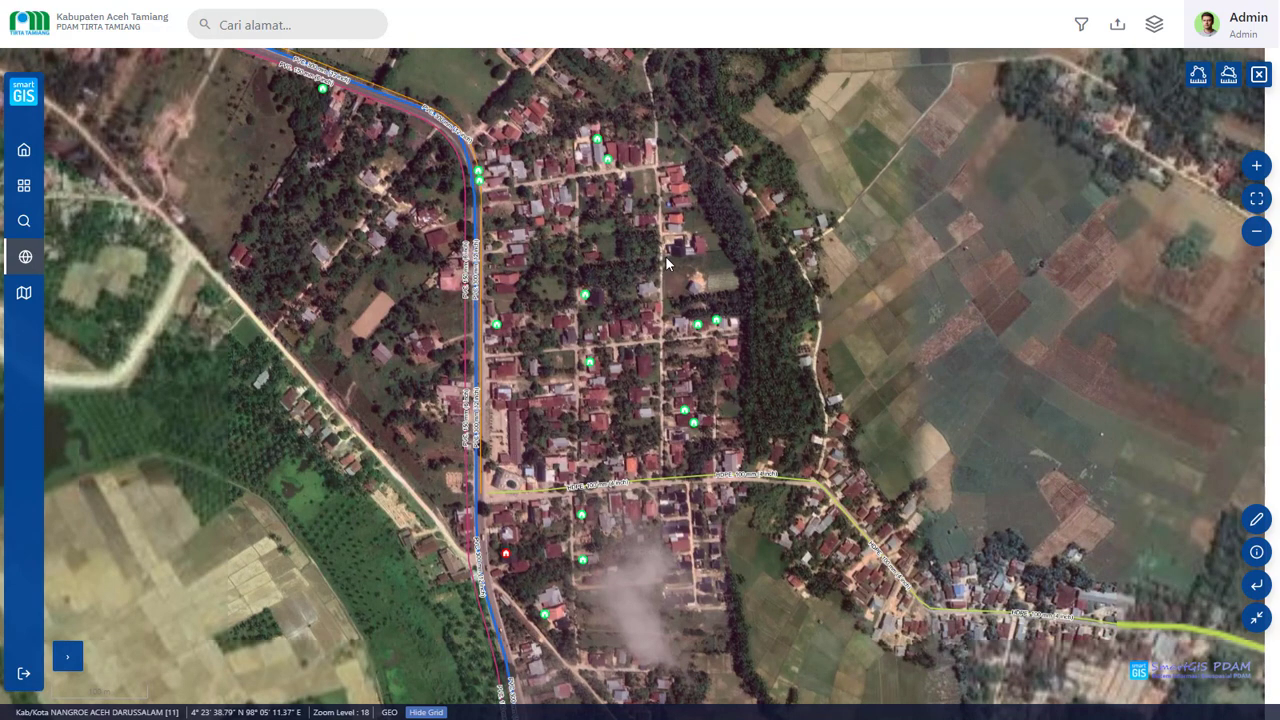
pyautogui.moveTo(606, 295); pyautogui.dragTo(499, 153)
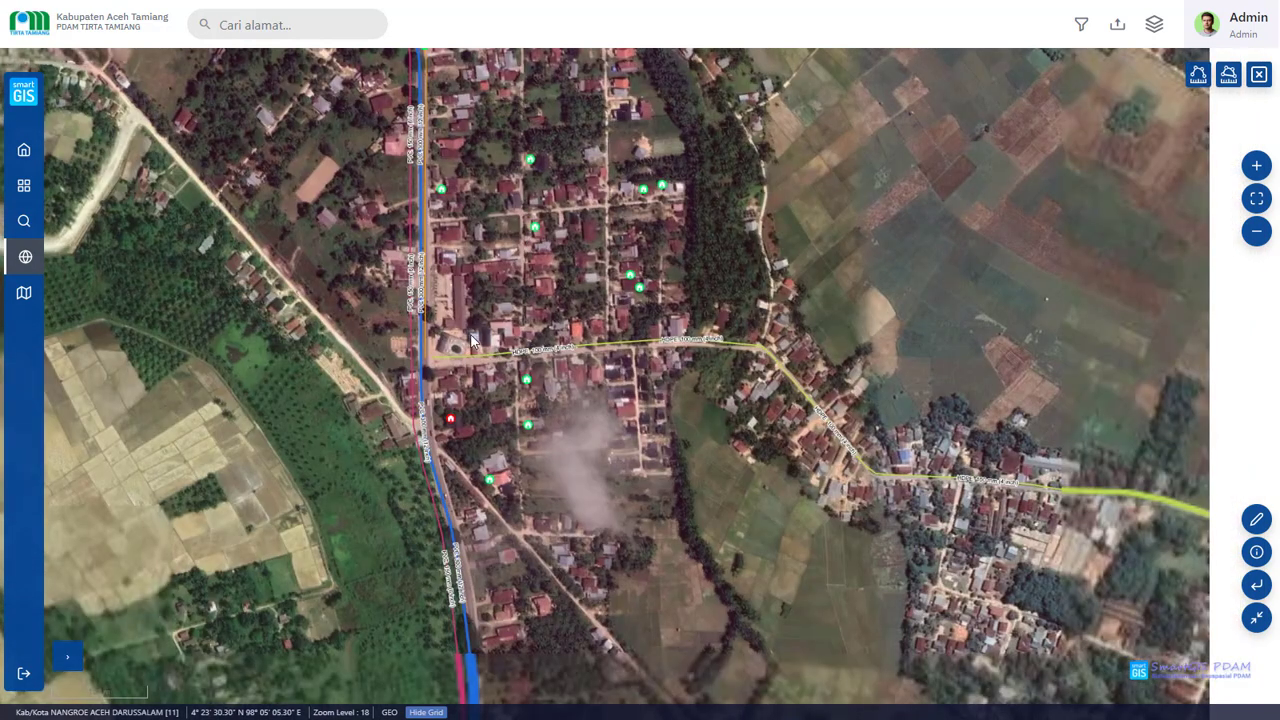
pyautogui.moveTo(441, 319); pyautogui.dragTo(610, 460)
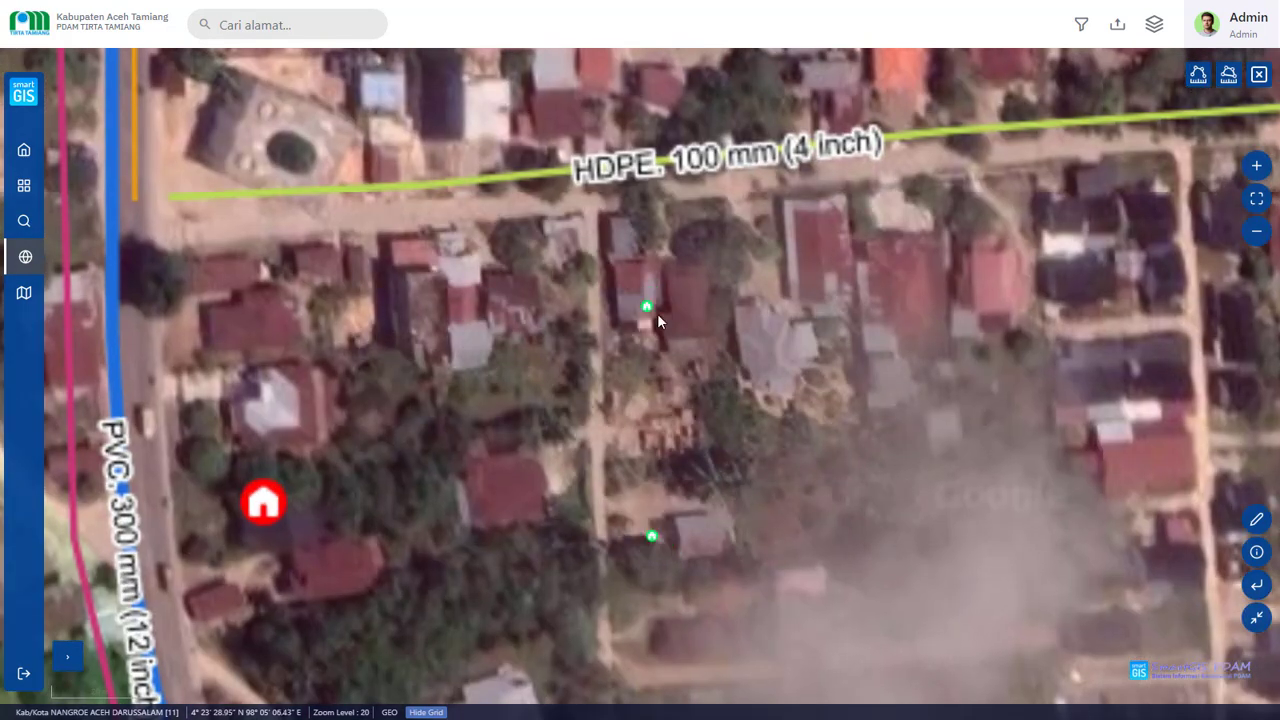
pyautogui.scroll(-4, 650, 330)
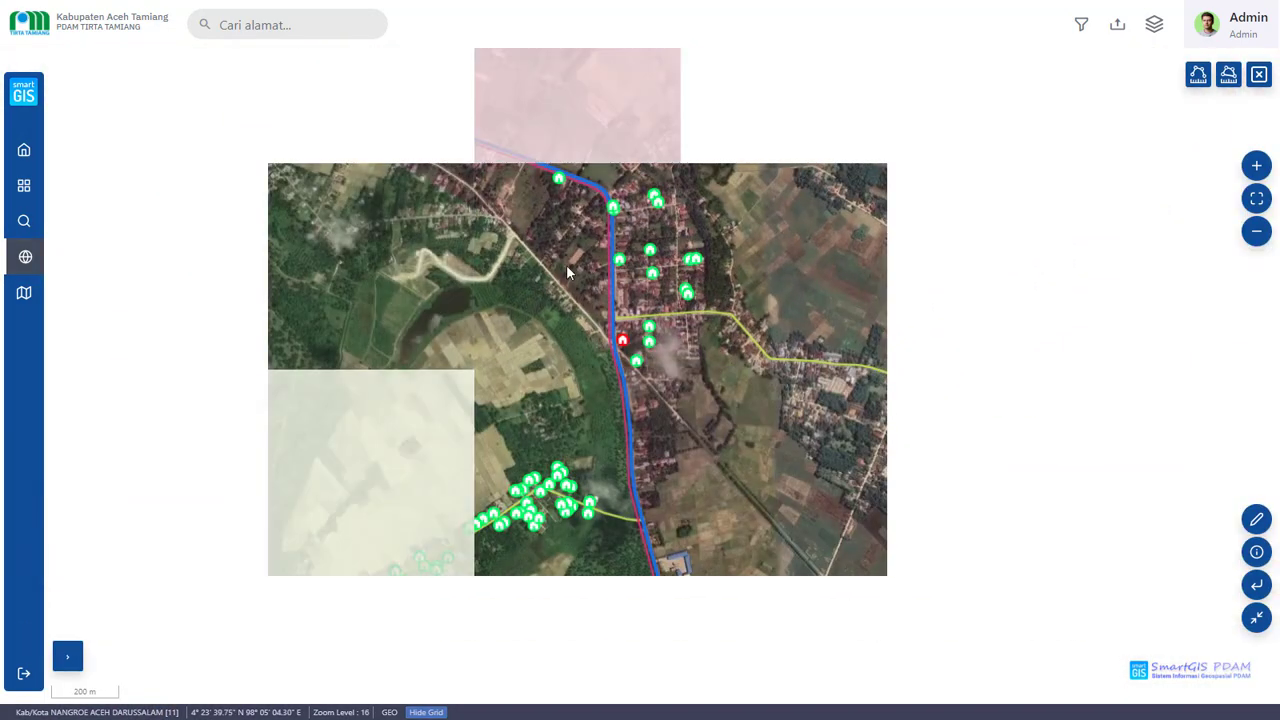
pyautogui.moveTo(531, 385); pyautogui.dragTo(556, 229)
pyautogui.moveTo(468, 298); pyautogui.dragTo(631, 417)
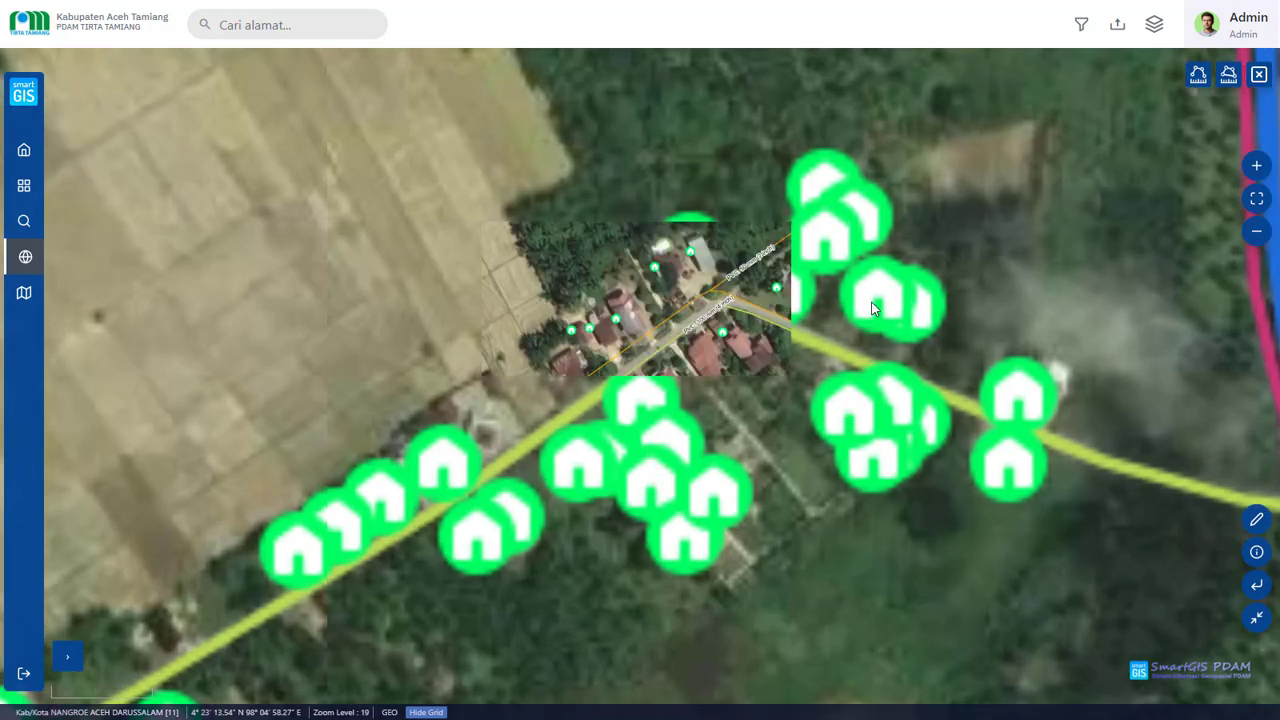
pyautogui.moveTo(821, 299); pyautogui.dragTo(698, 222)
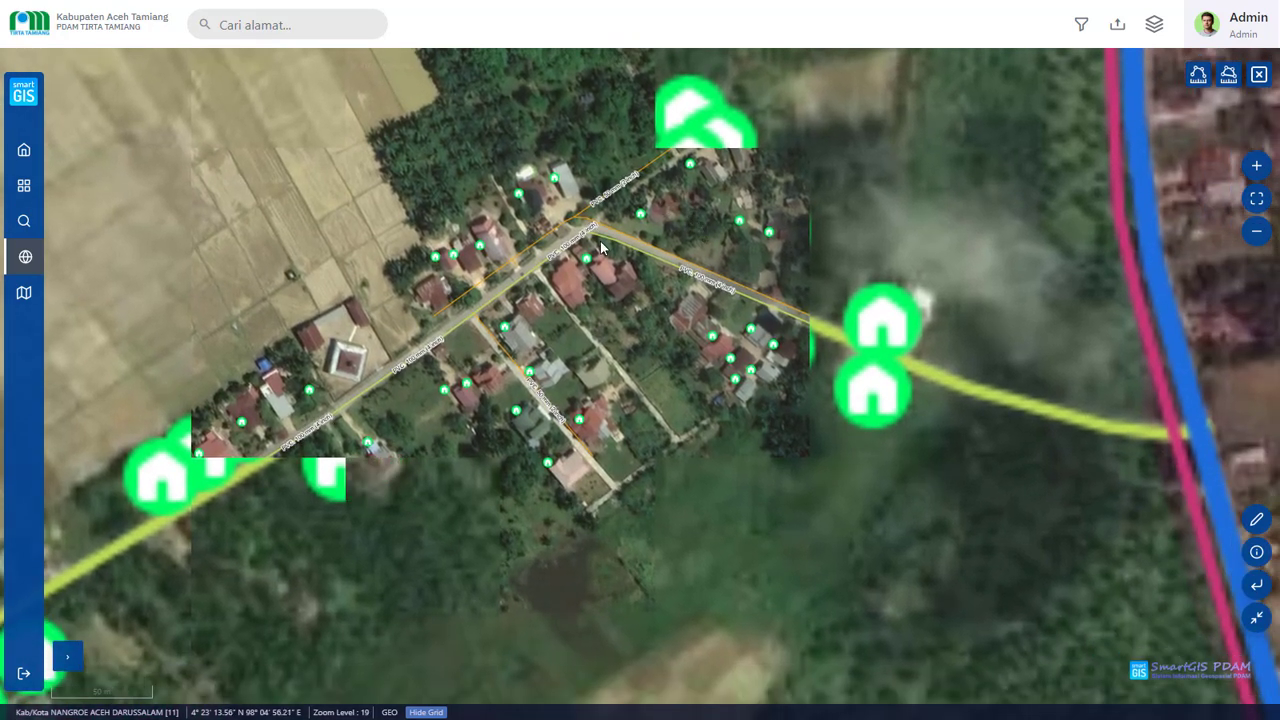
pyautogui.moveTo(812, 277); pyautogui.dragTo(790, 306)
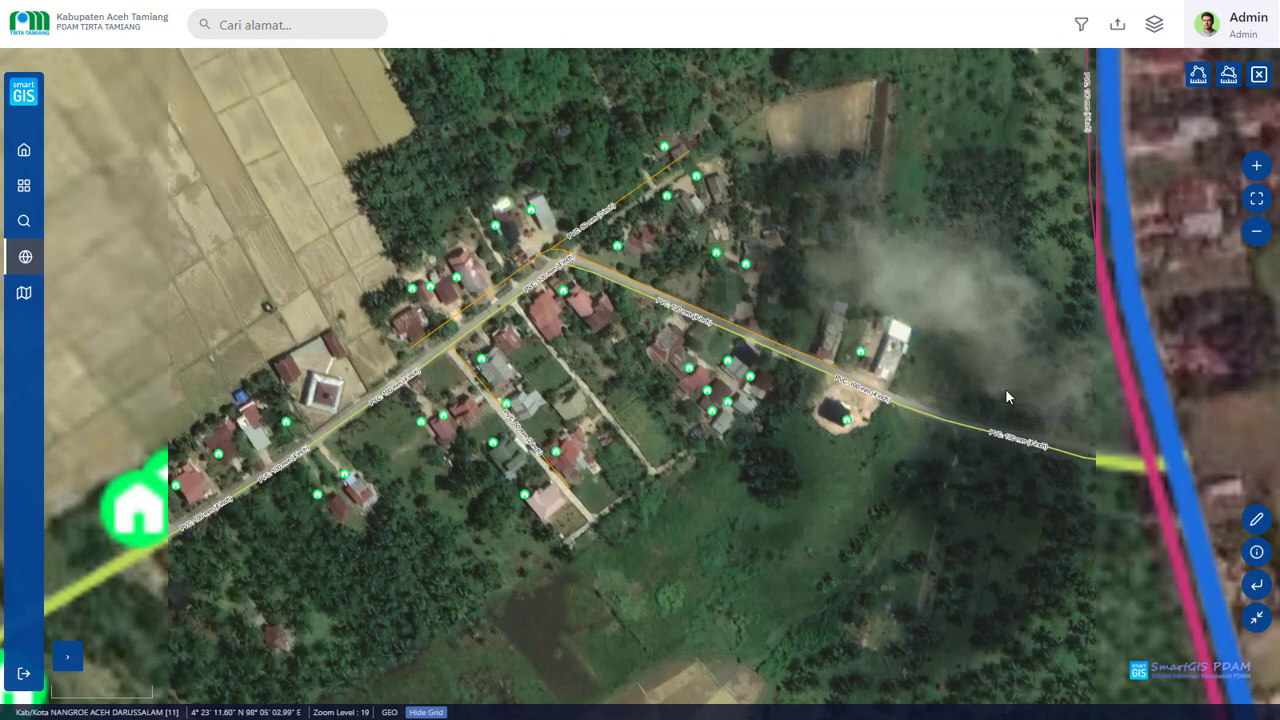
pyautogui.moveTo(780, 261); pyautogui.dragTo(816, 328)
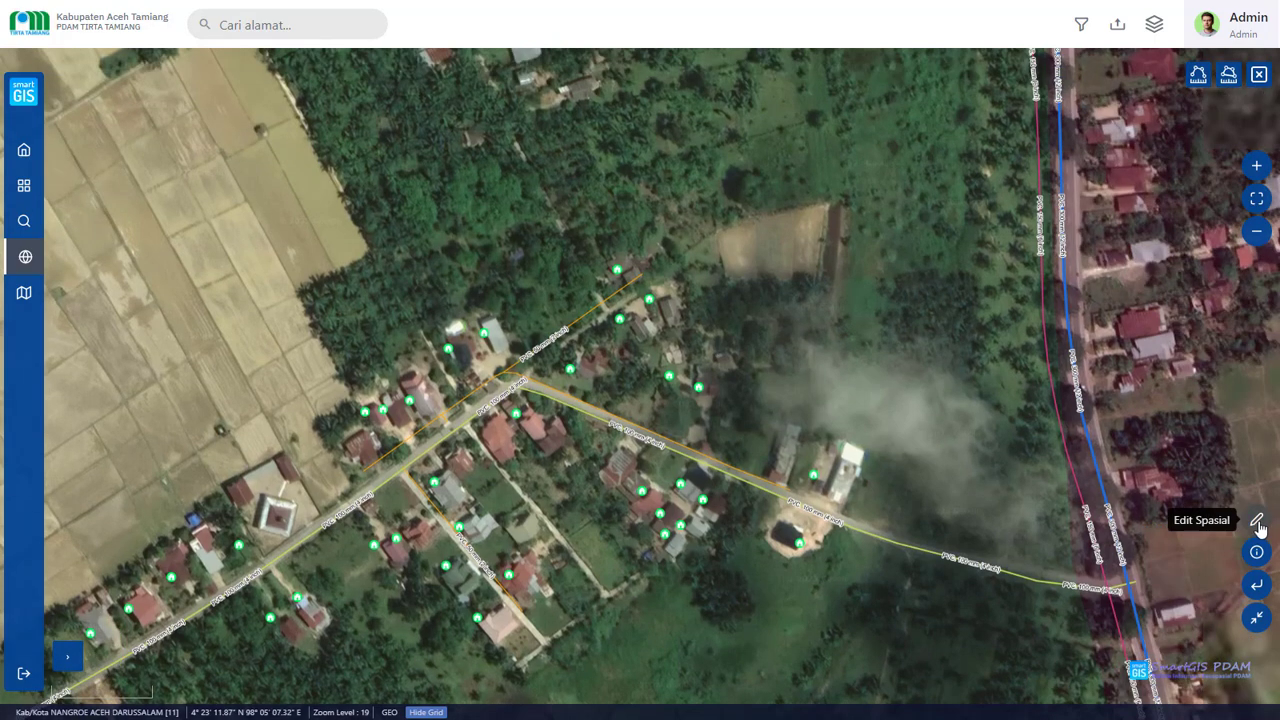
pyautogui.click(1257, 522)
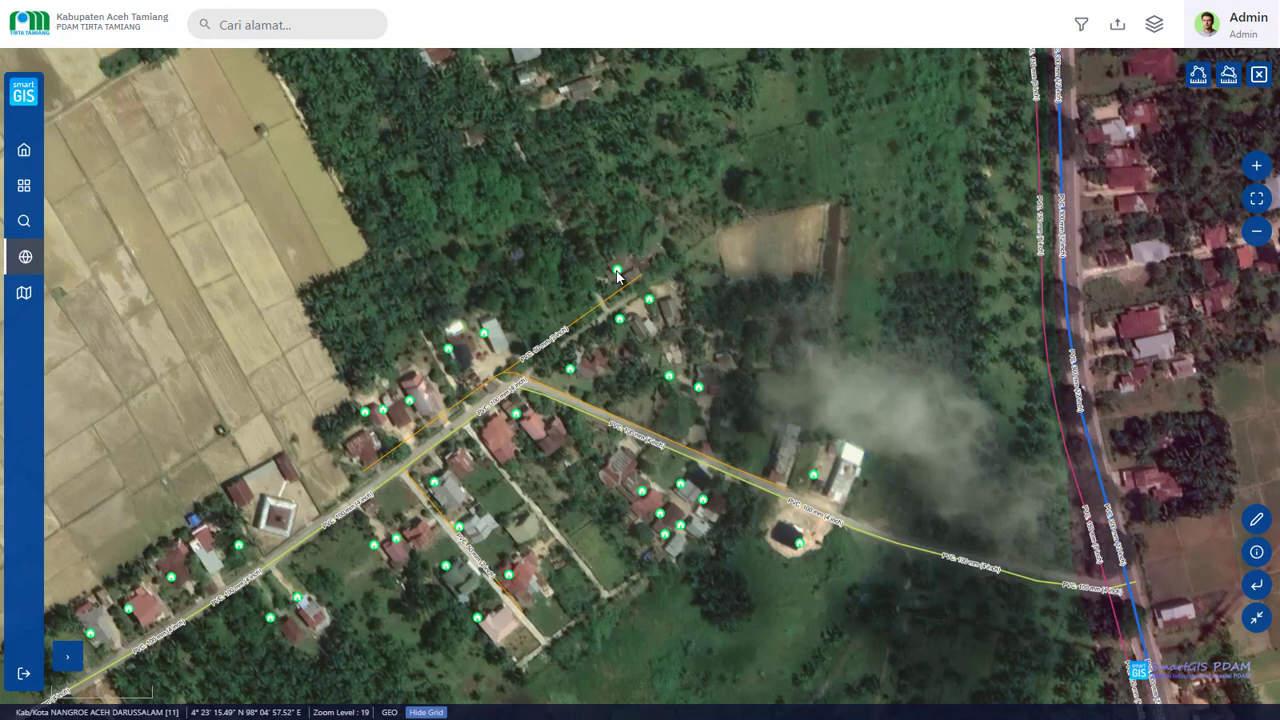
# Turn on Edit Spasial for Layer Pelanggan with Tipe Geometry set to POINT.
pyautogui.click(1255, 520)
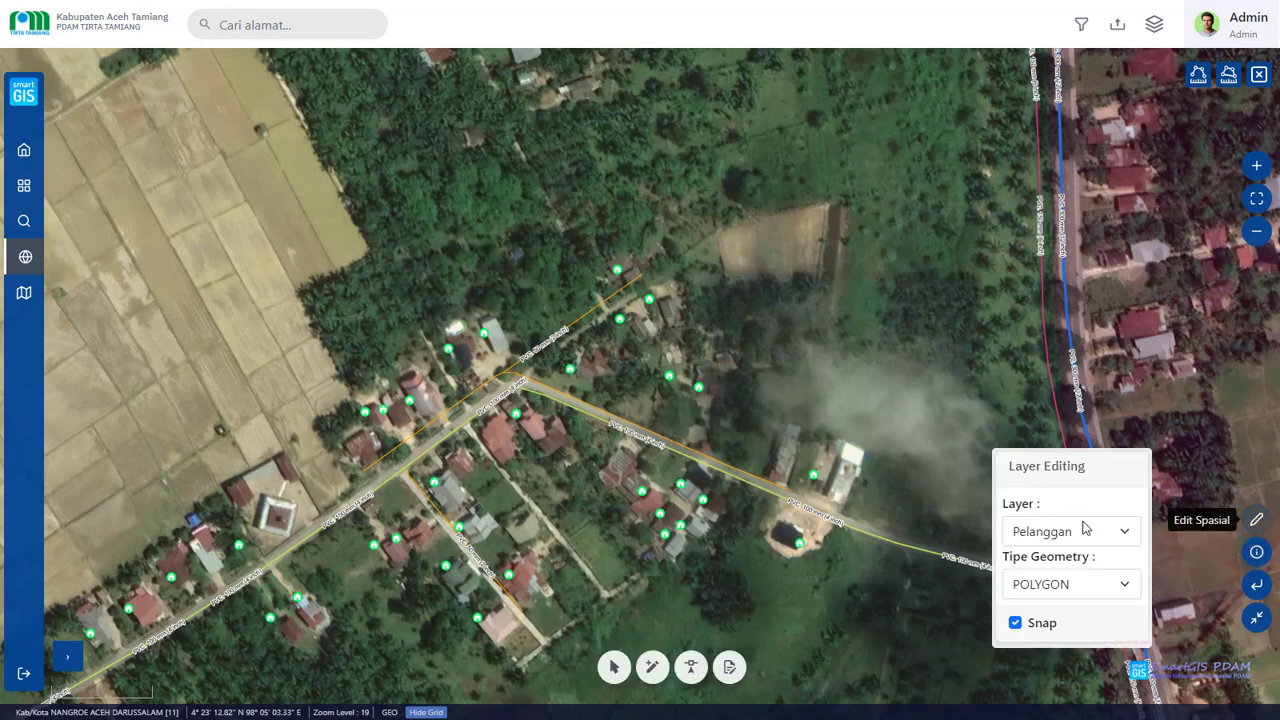
pyautogui.click(1087, 531)
pyautogui.click(1100, 537)
pyautogui.click(1080, 583)
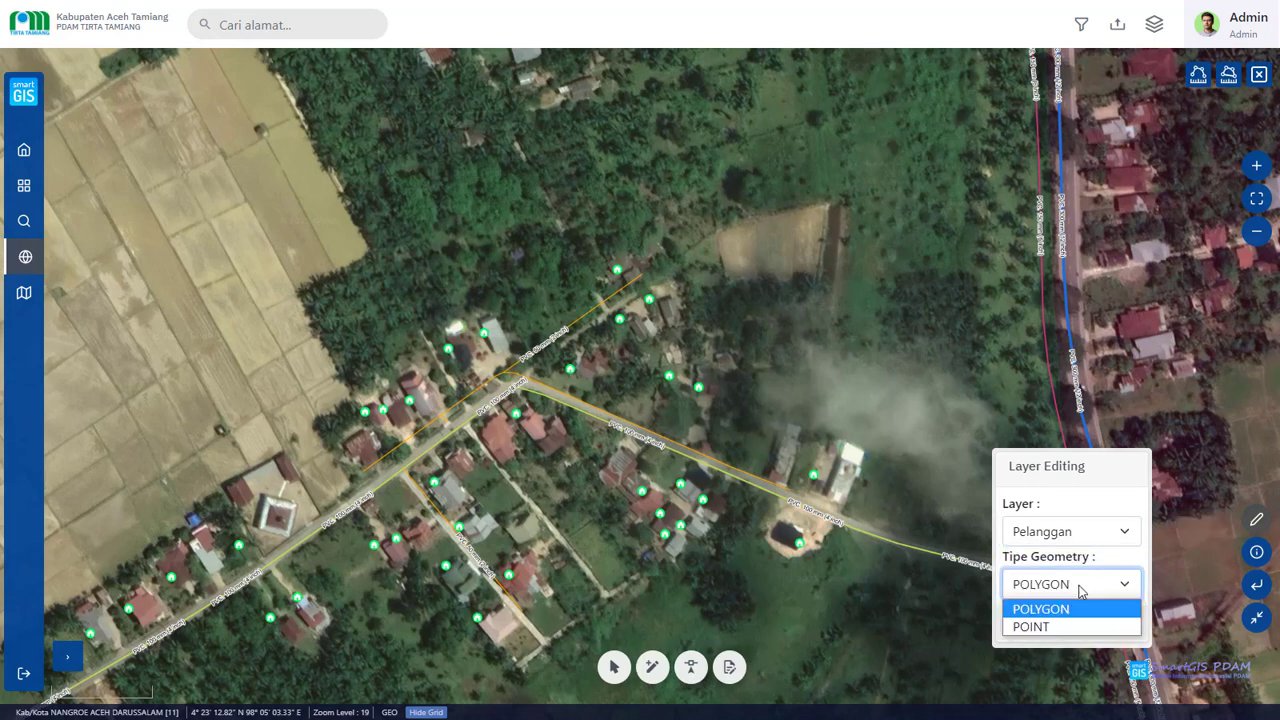
pyautogui.click(1050, 627)
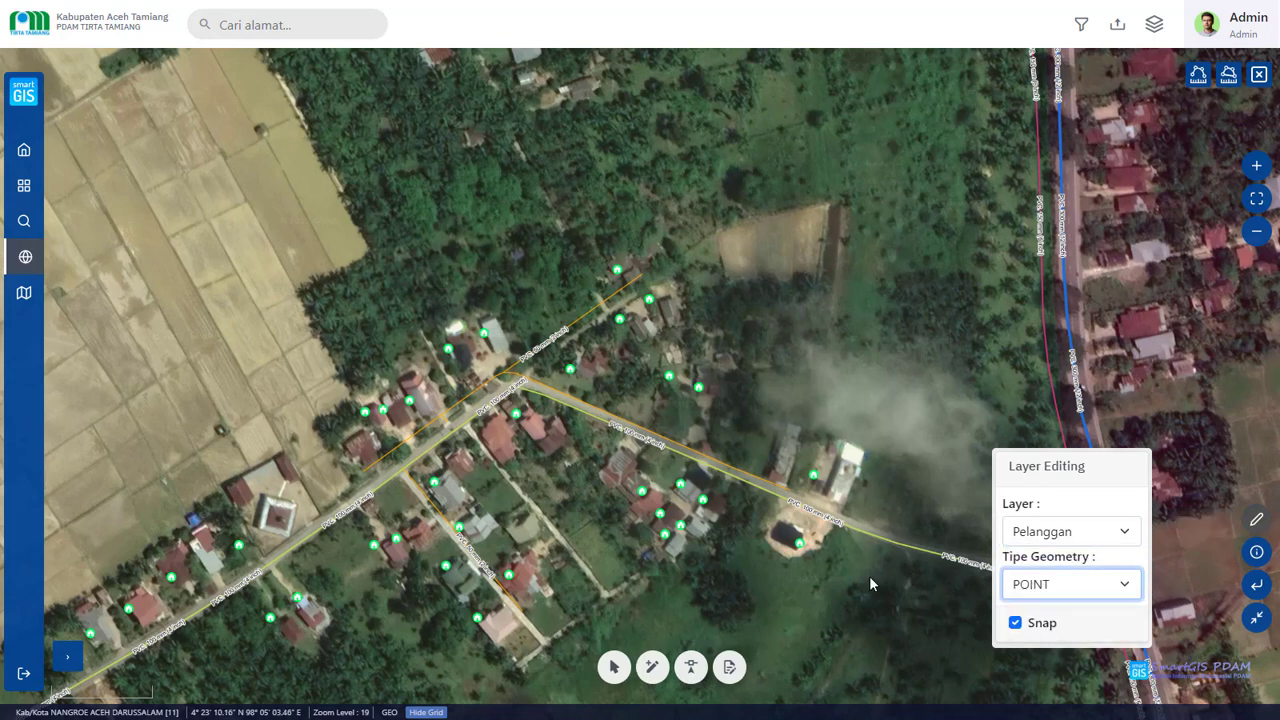
# Start a new customer point by coordinates, then cancel the coordinate dialog.
pyautogui.click(652, 667)
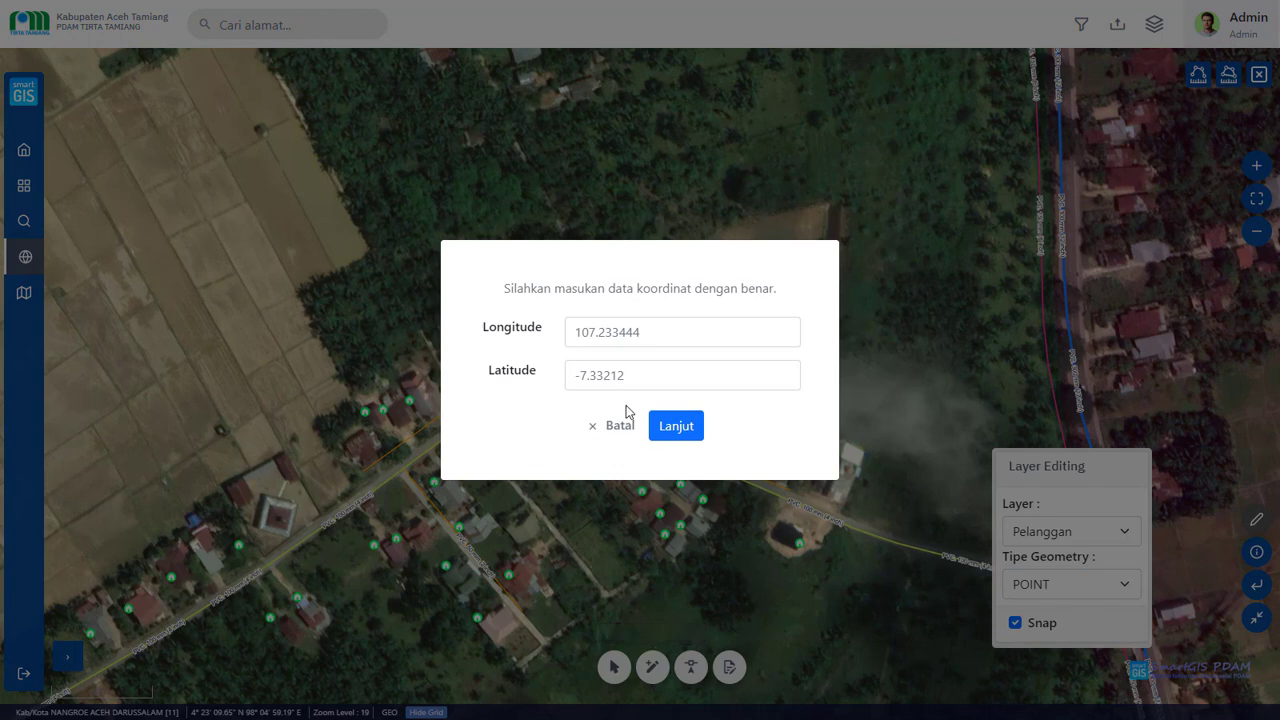
pyautogui.click(680, 325)
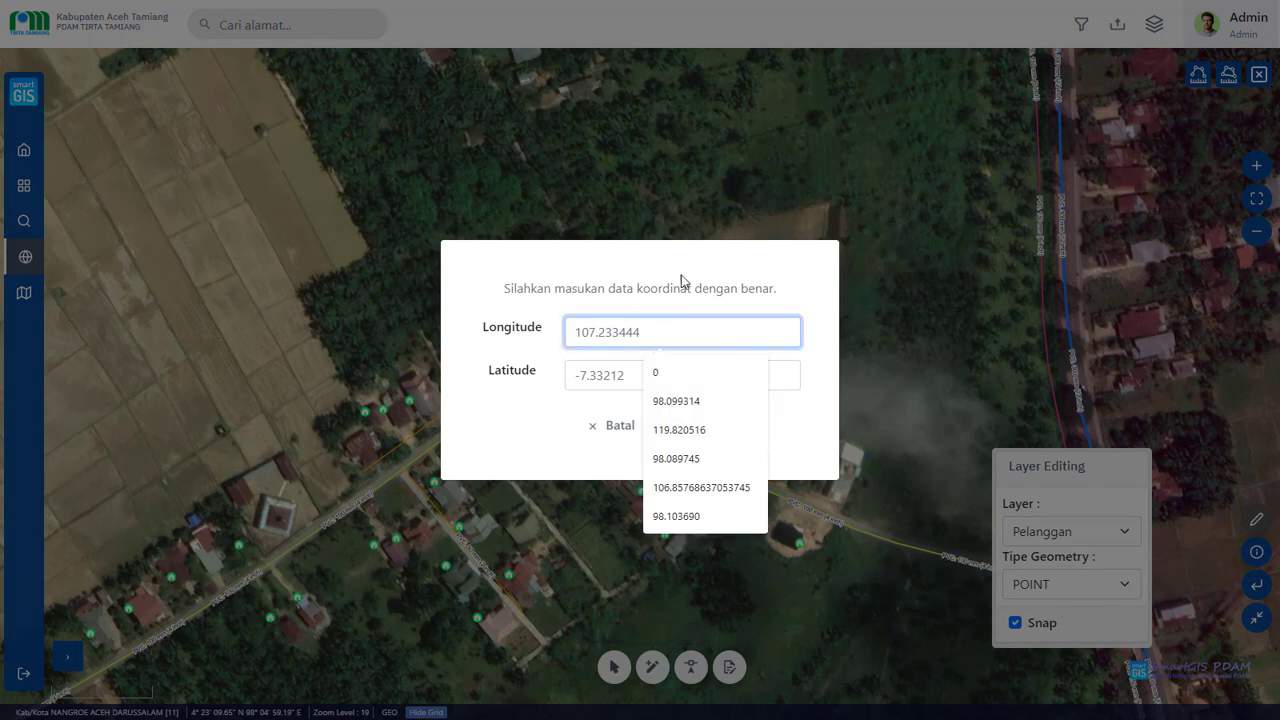
pyautogui.click(681, 277)
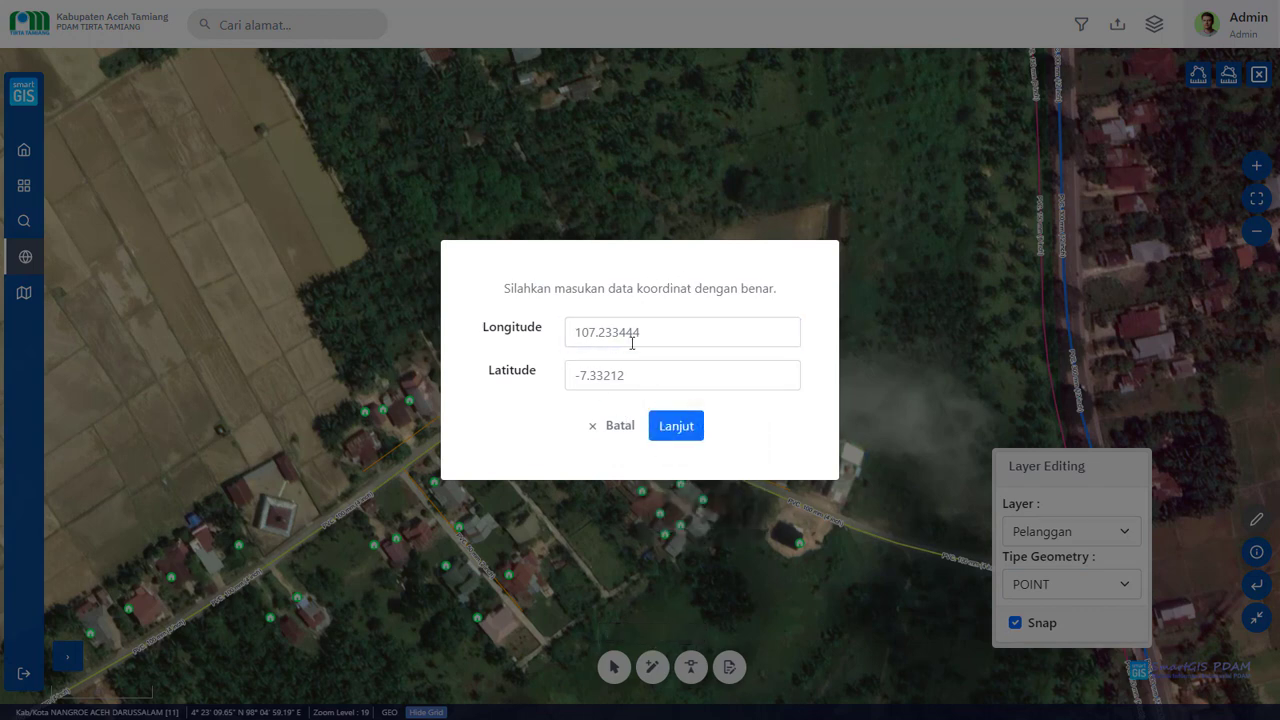
pyautogui.click(705, 333)
pyautogui.click(647, 333)
pyautogui.click(636, 373)
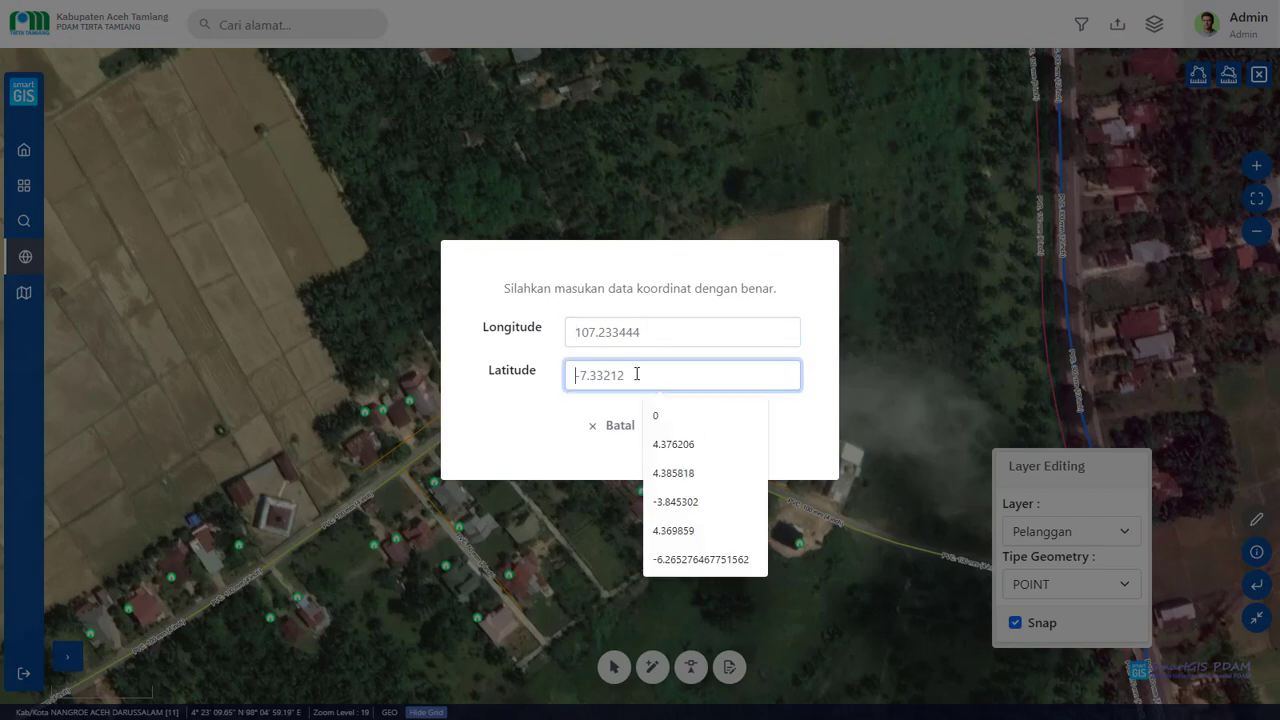
pyautogui.click(664, 327)
pyautogui.click(612, 428)
pyautogui.click(612, 428)
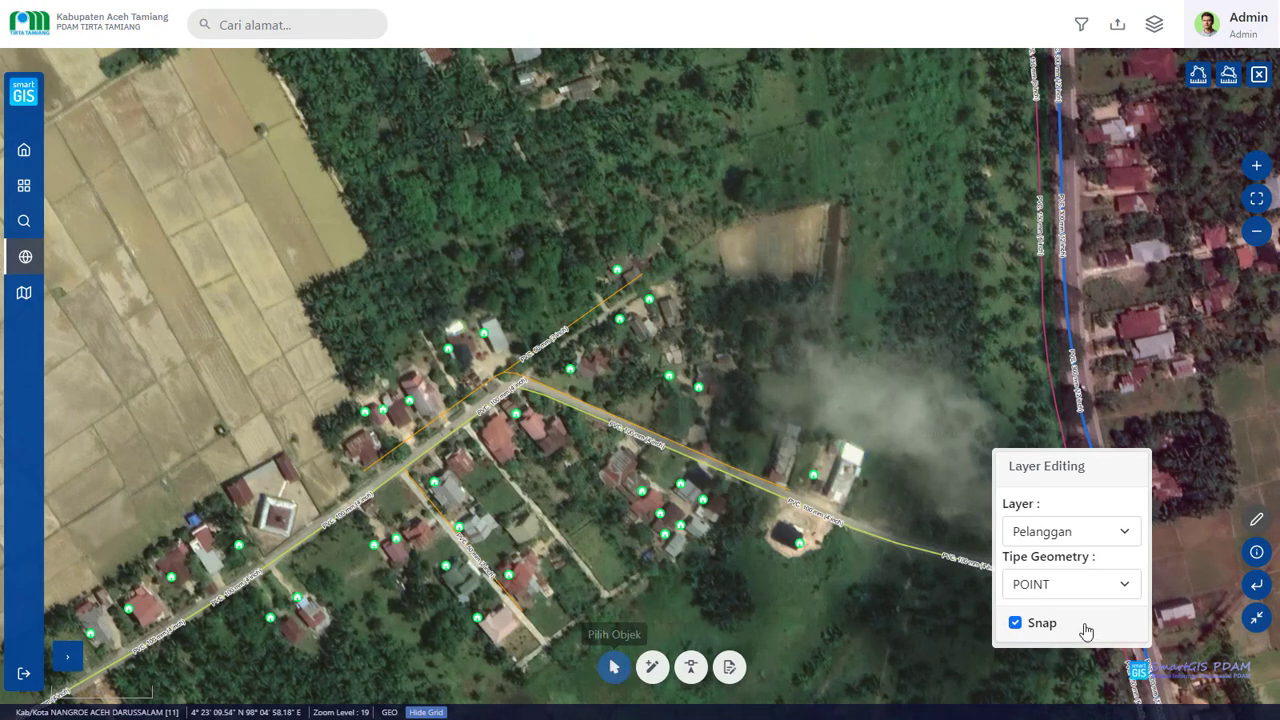
# View the customer and billing info for the house at the 50 mm PVC pipe's end, then close it.
pyautogui.click(1257, 551)
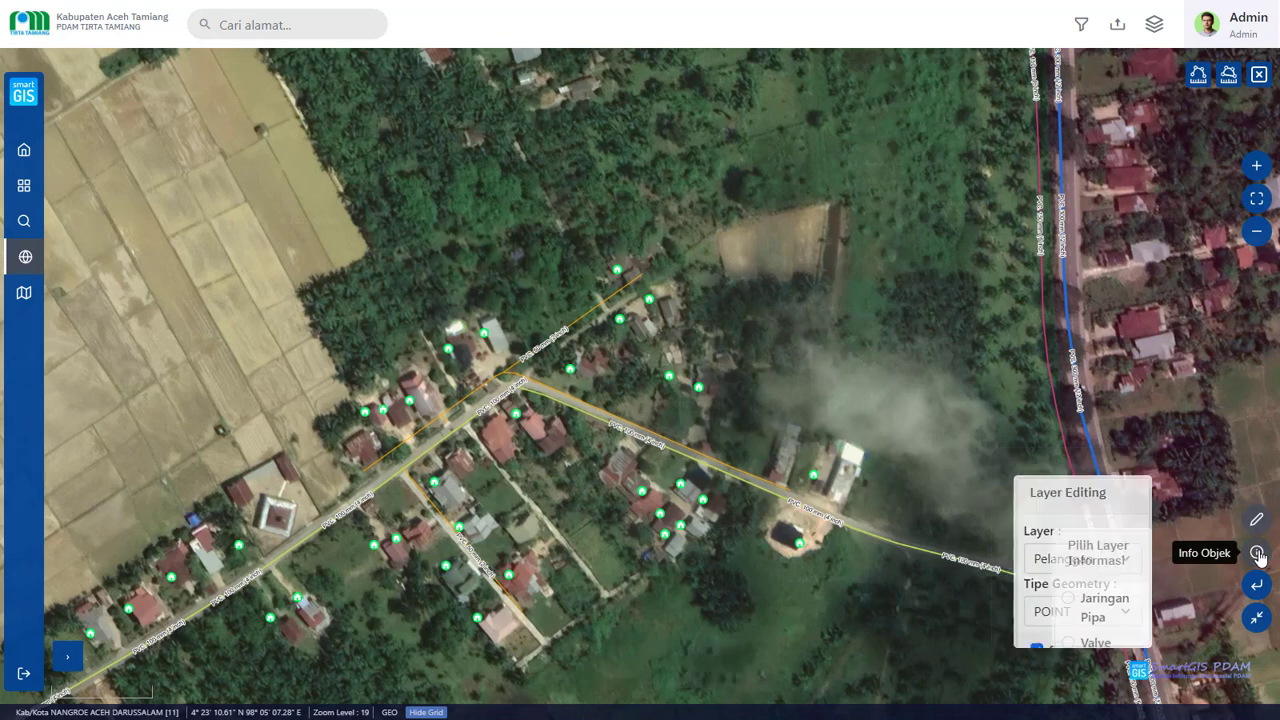
pyautogui.scroll(1, 632, 258)
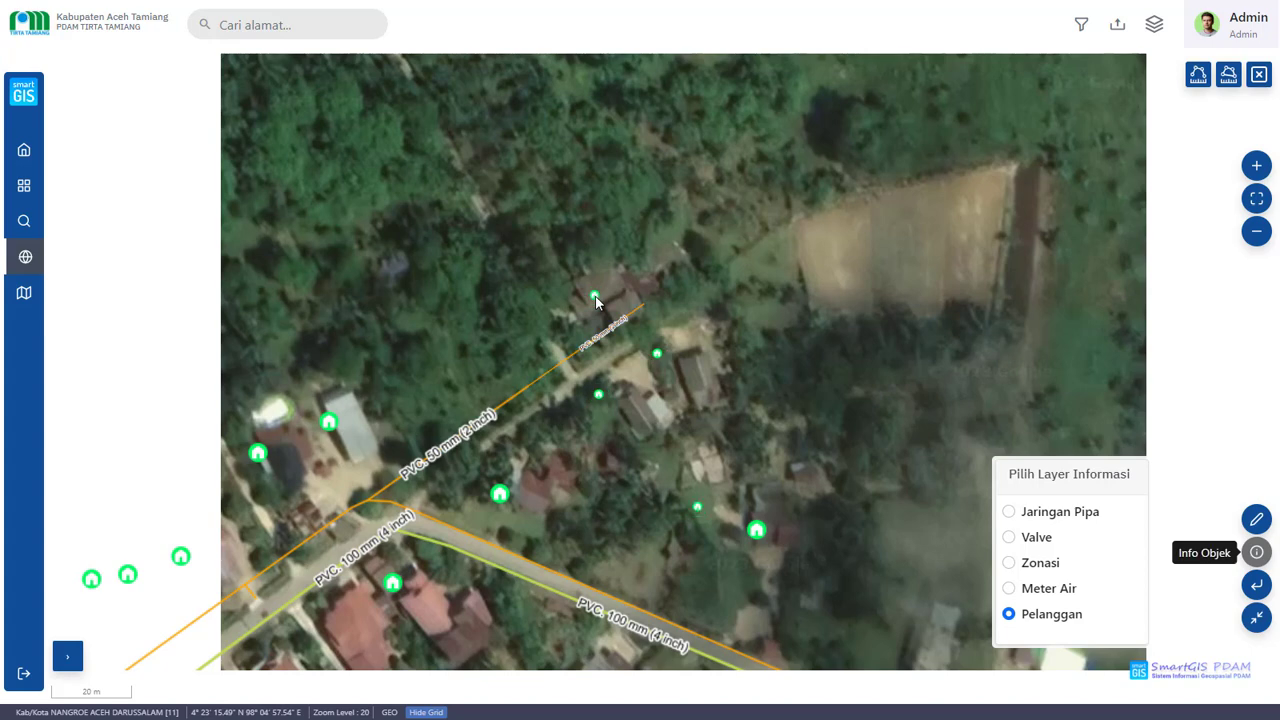
pyautogui.click(595, 300)
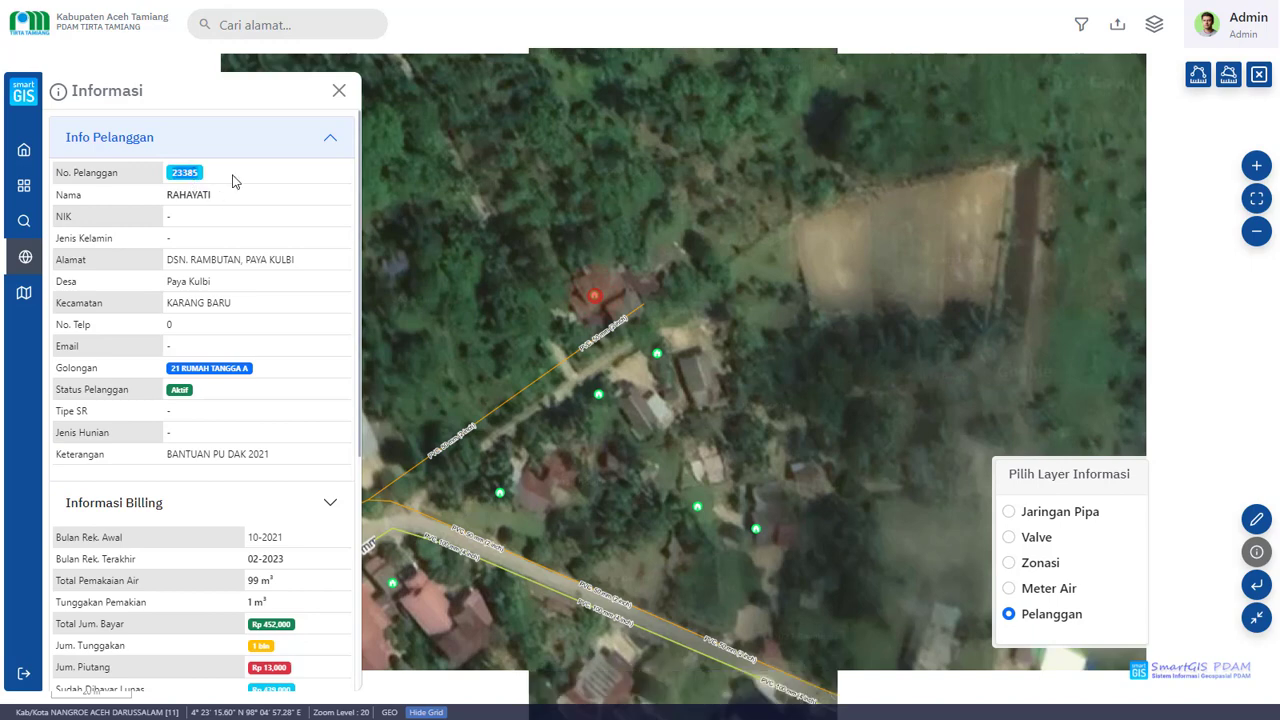
pyautogui.click(339, 92)
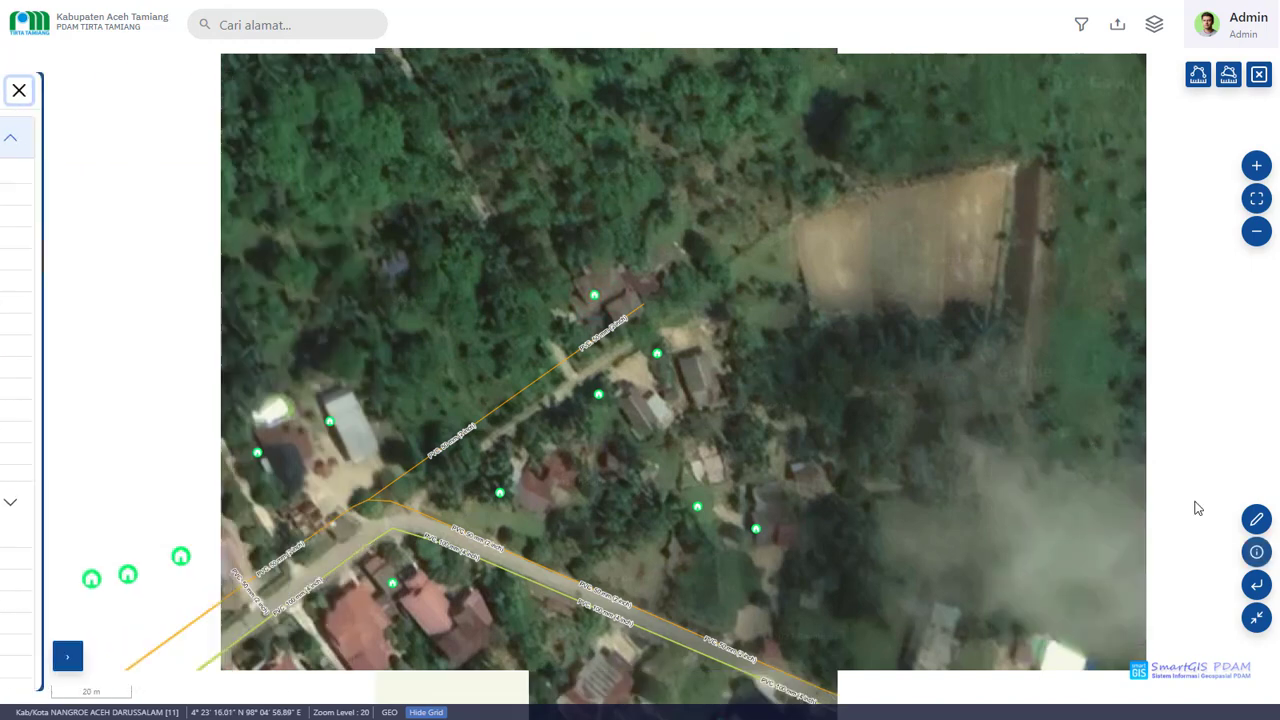
# Reopen the Edit Spasial panel for the Pelanggan layer and zoom in closer.
pyautogui.click(1257, 519)
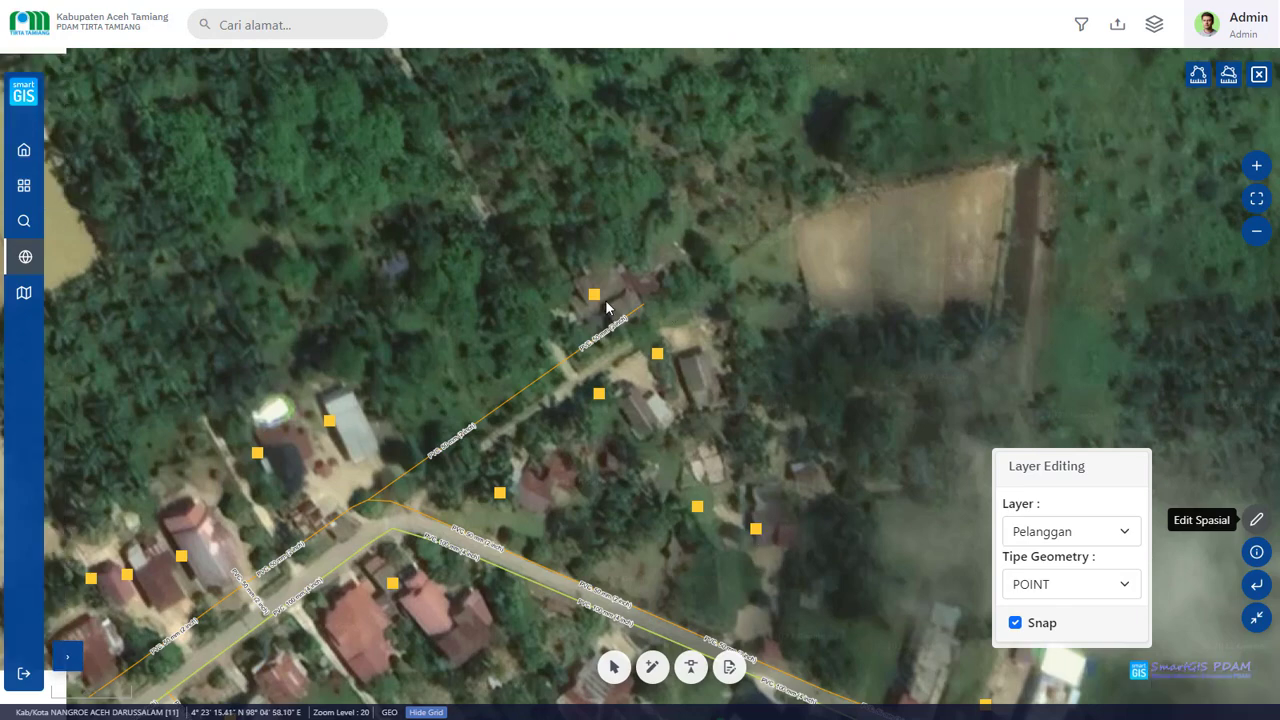
pyautogui.scroll(1, 606, 307)
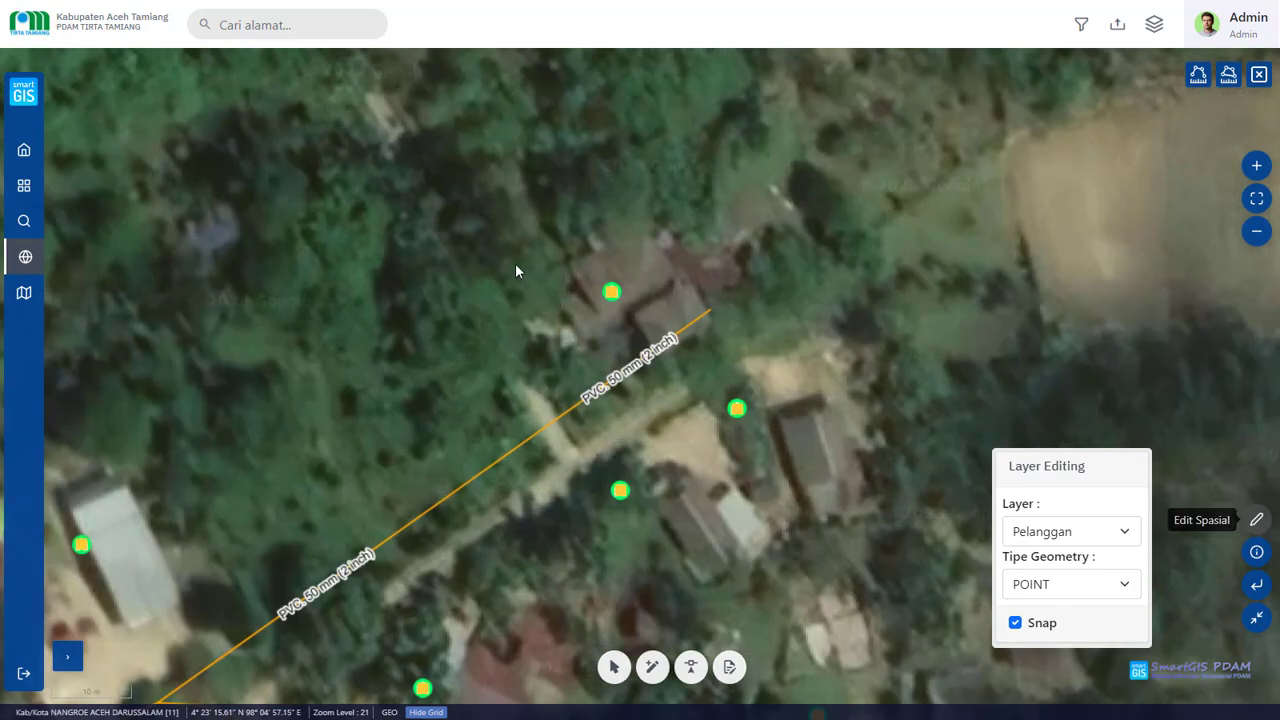
# Set Tipe Geometry to POLYGON and centre the map on the house.
pyautogui.click(652, 668)
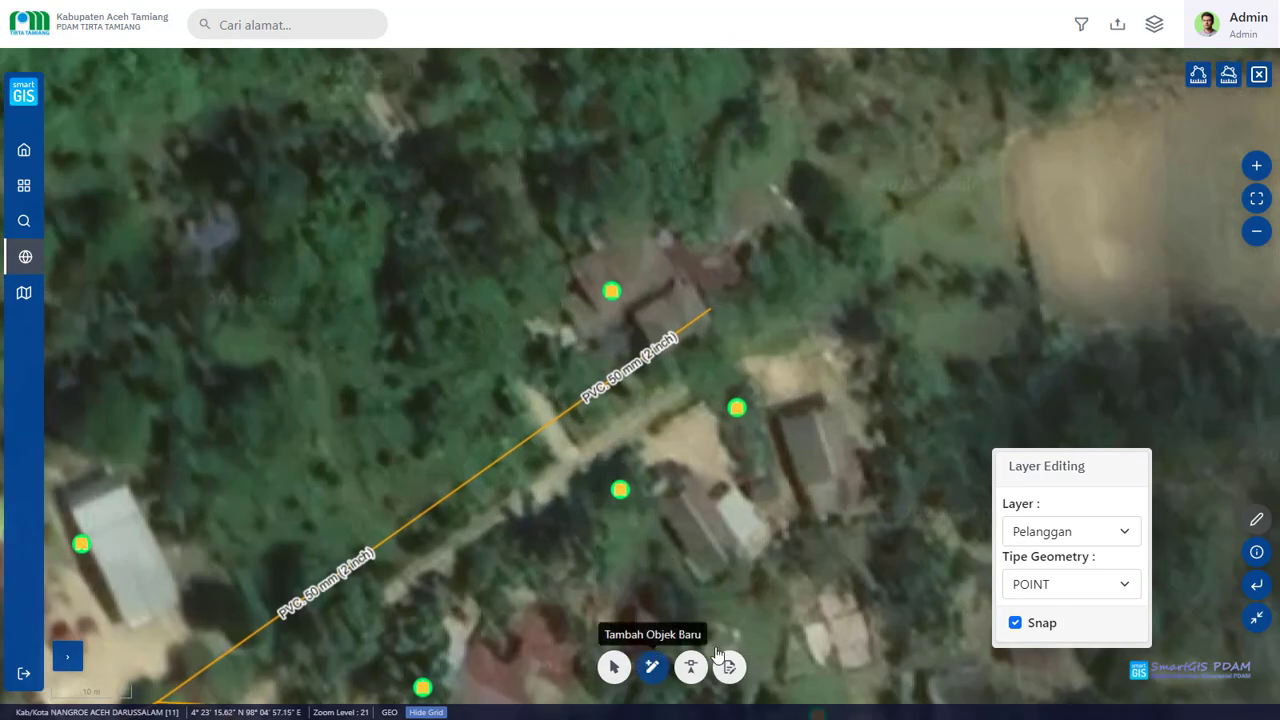
pyautogui.click(1082, 590)
pyautogui.click(1063, 612)
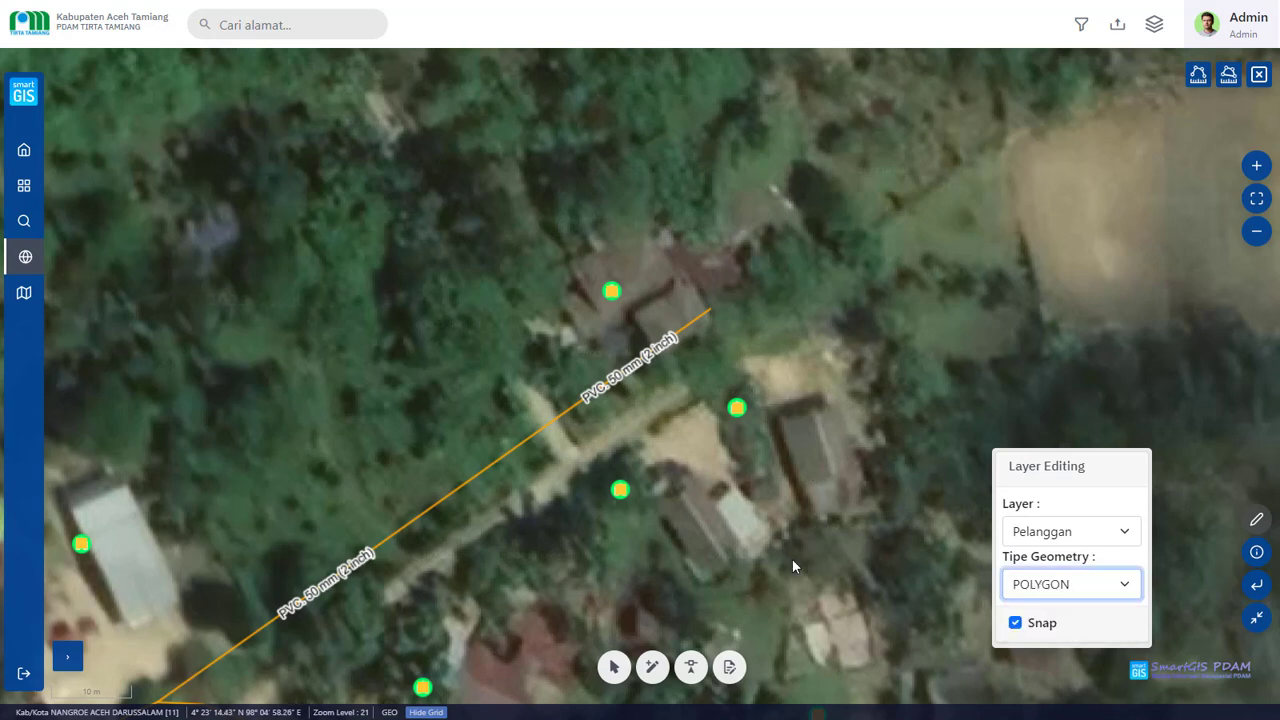
pyautogui.moveTo(822, 464); pyautogui.dragTo(740, 408)
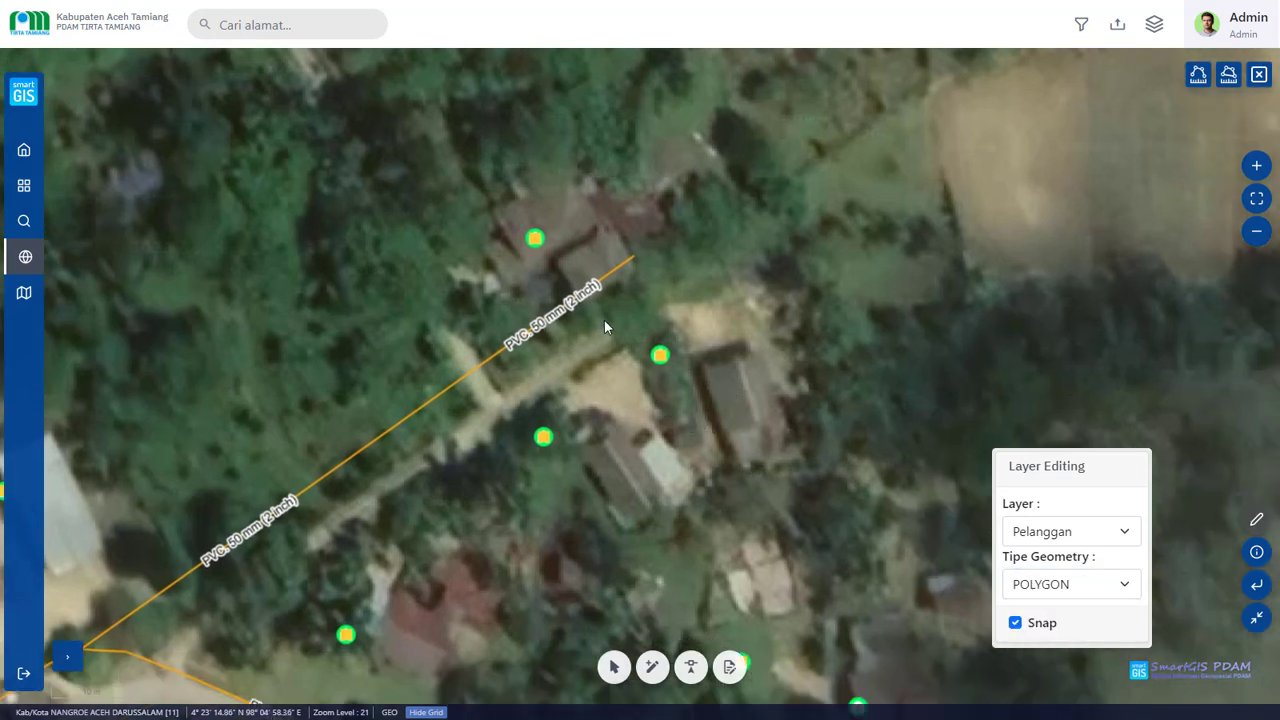
pyautogui.scroll(-1, 670, 399)
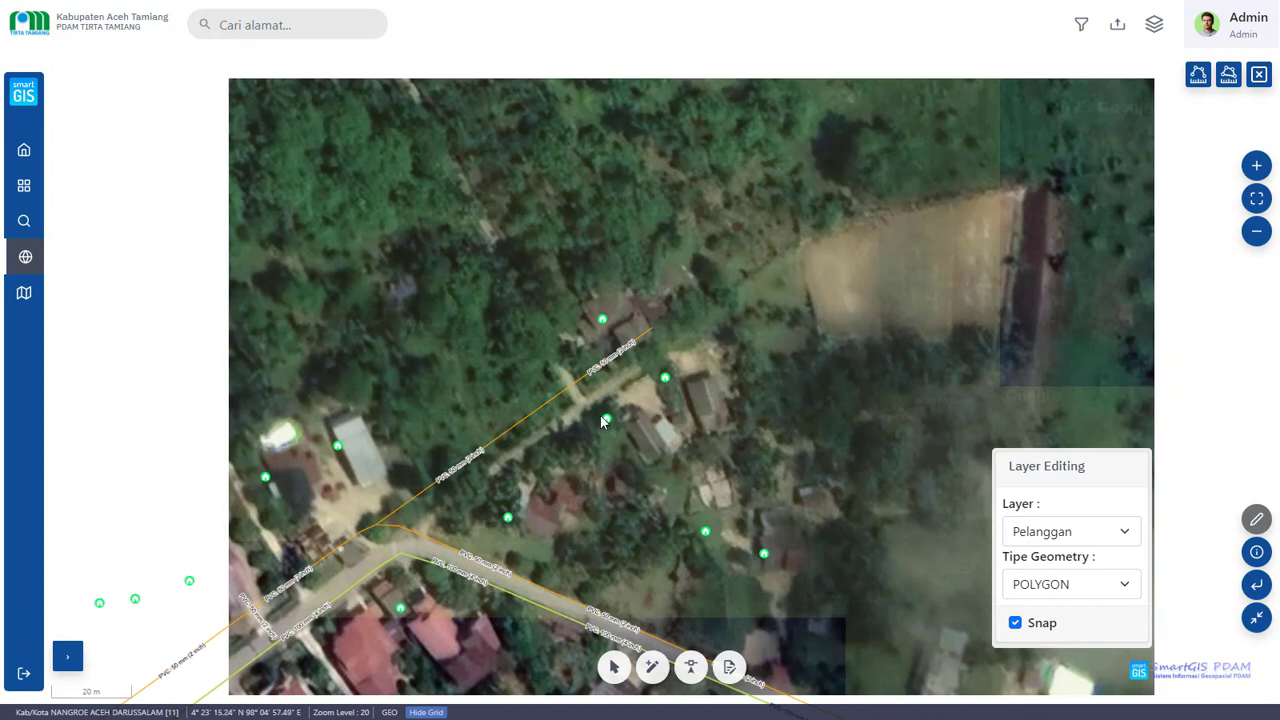
pyautogui.scroll(1, 602, 422)
# Trace four corners of the house outline beside the 50 mm PVC pipe.
pyautogui.click(654, 670)
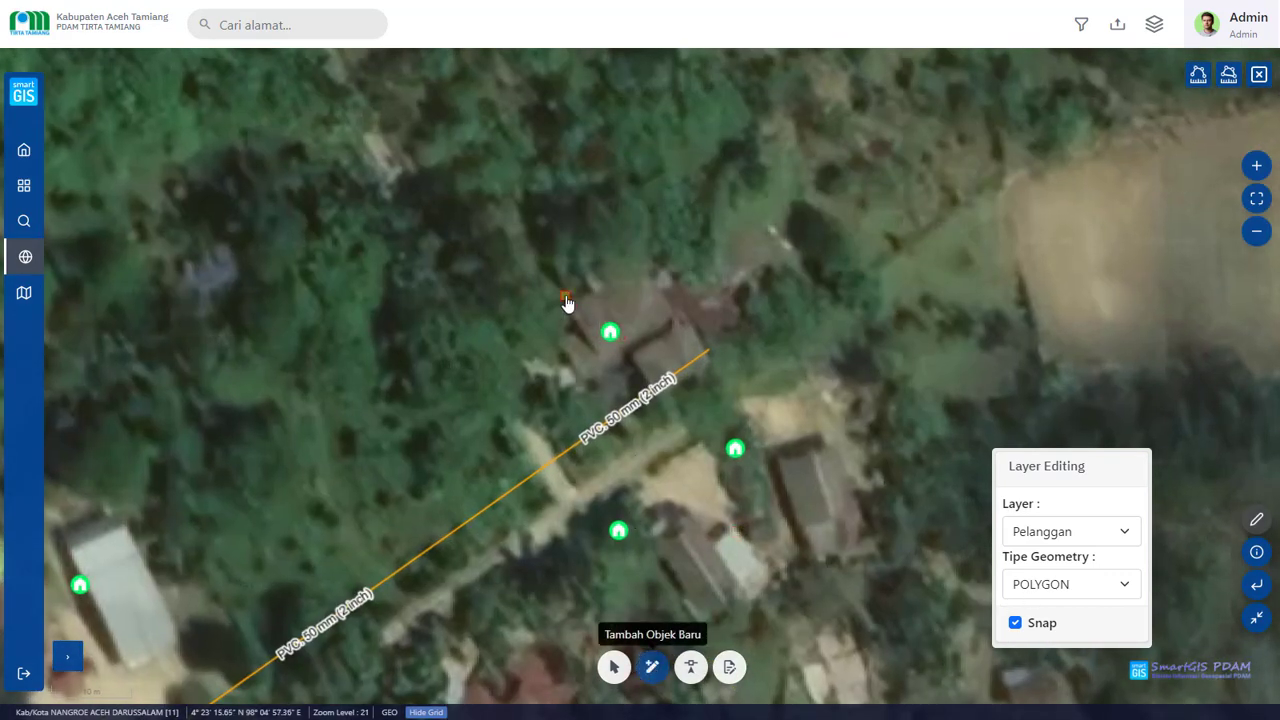
pyautogui.click(565, 295)
pyautogui.click(645, 258)
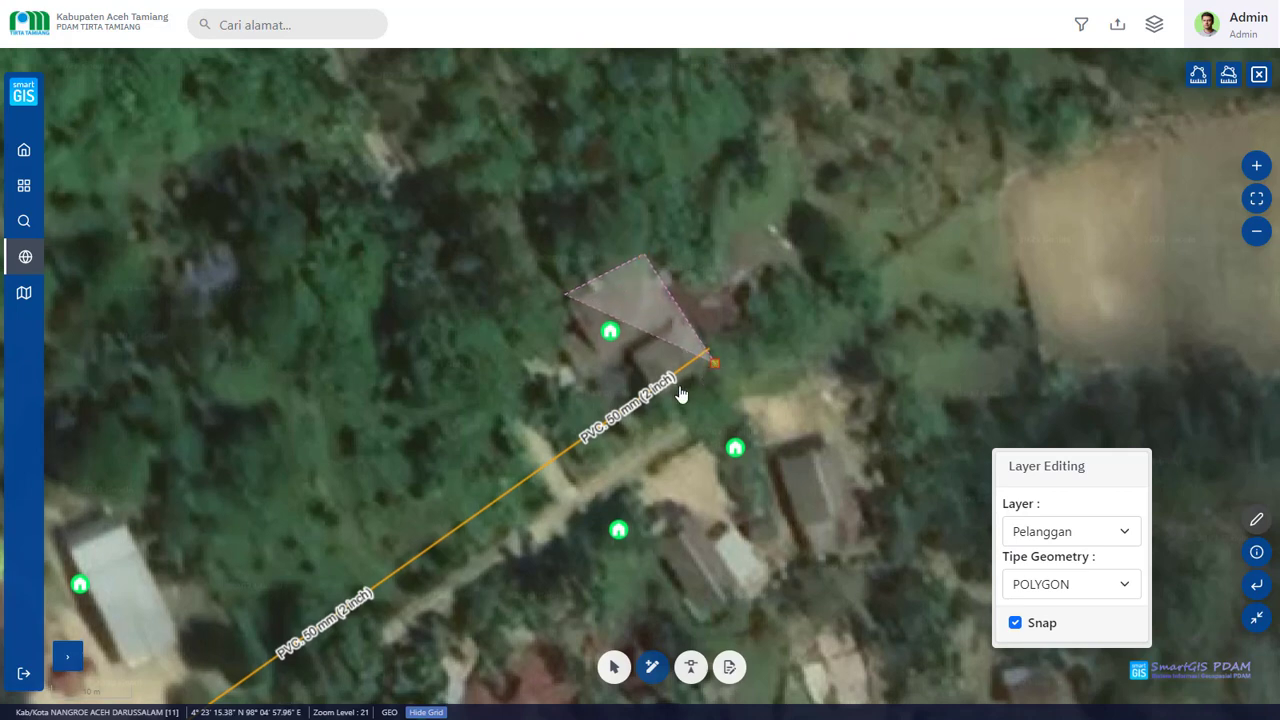
pyautogui.click(679, 395)
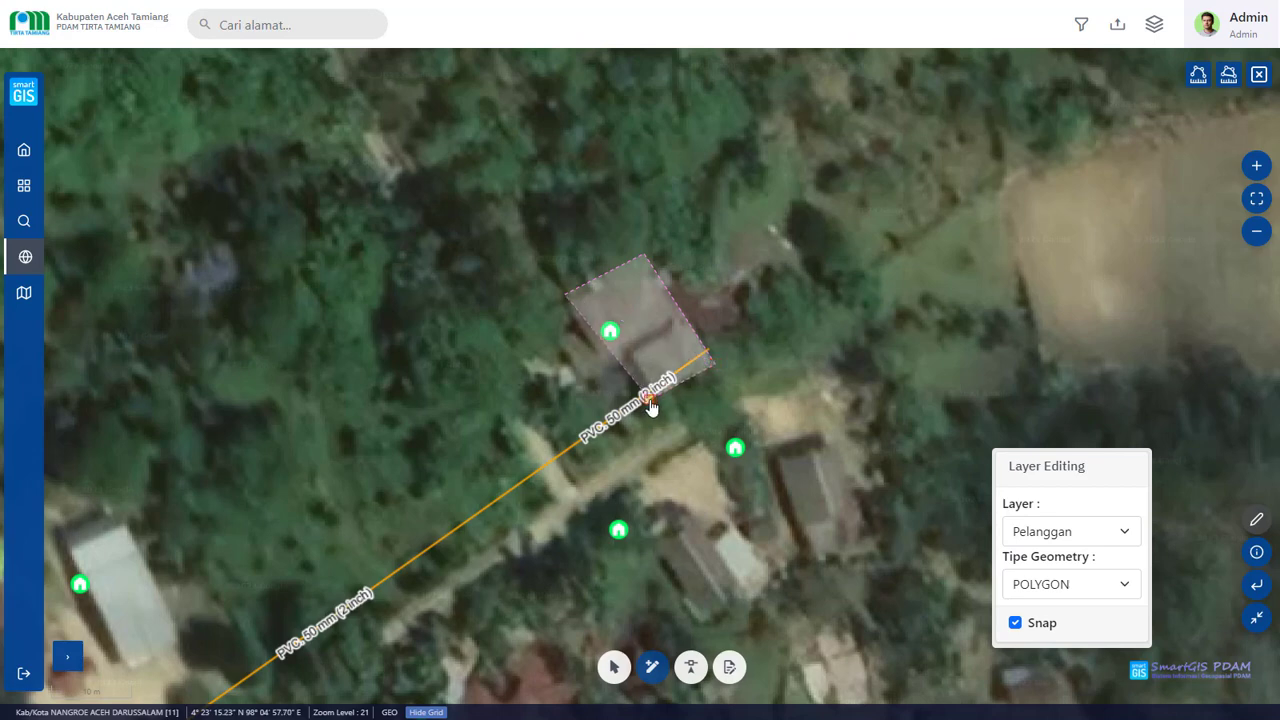
pyautogui.click(648, 400)
# Finish the outline, enter the customer number, set gender Perempuan and save the record.
pyautogui.doubleClick(601, 366)
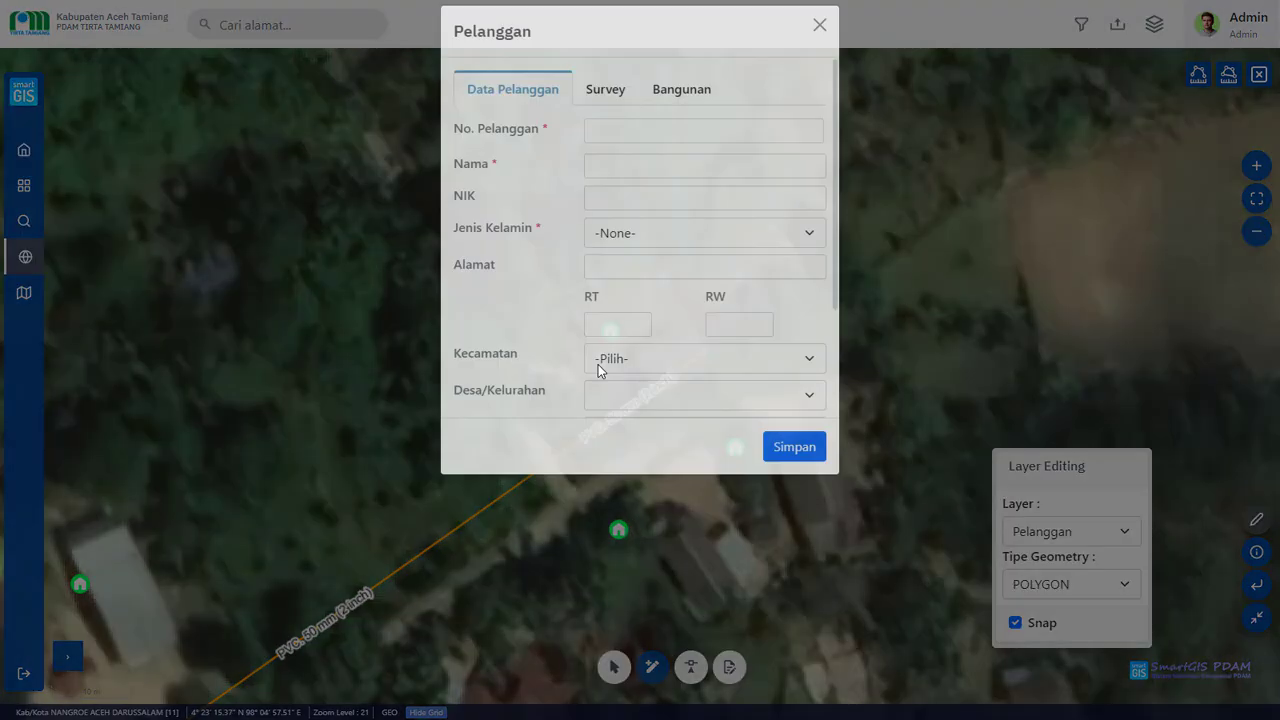
pyautogui.click(673, 151)
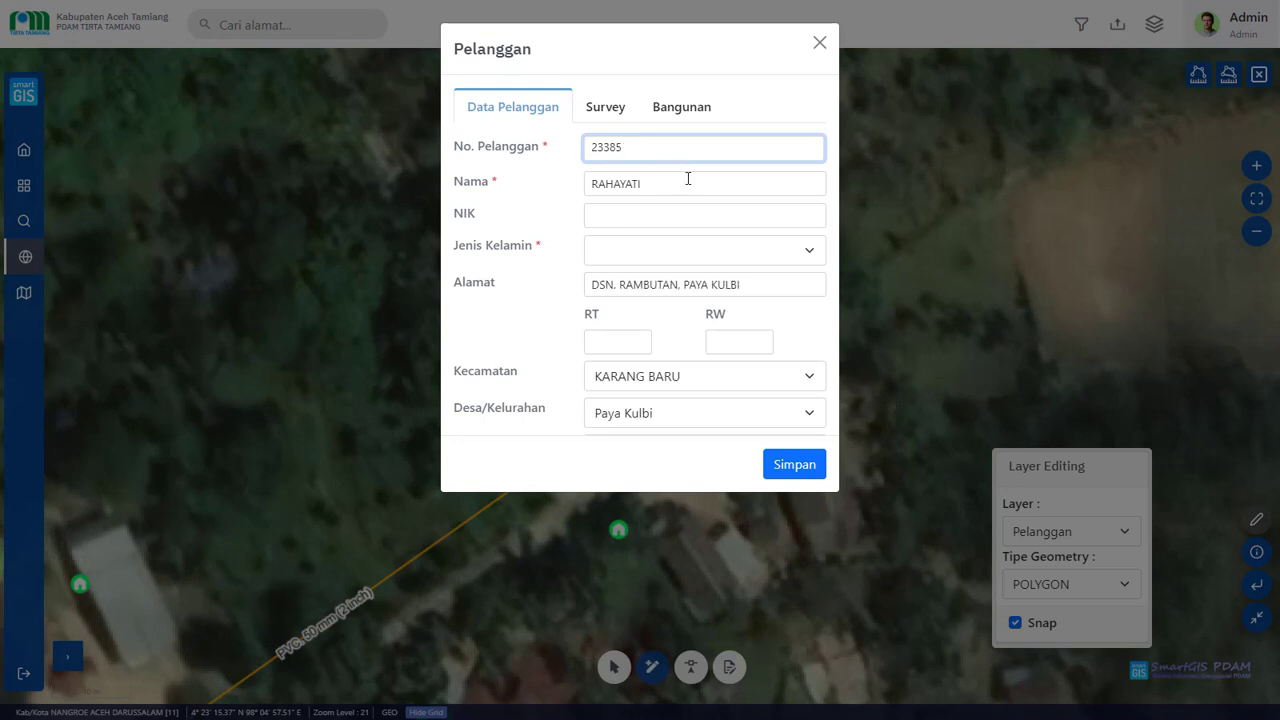
pyautogui.click(749, 261)
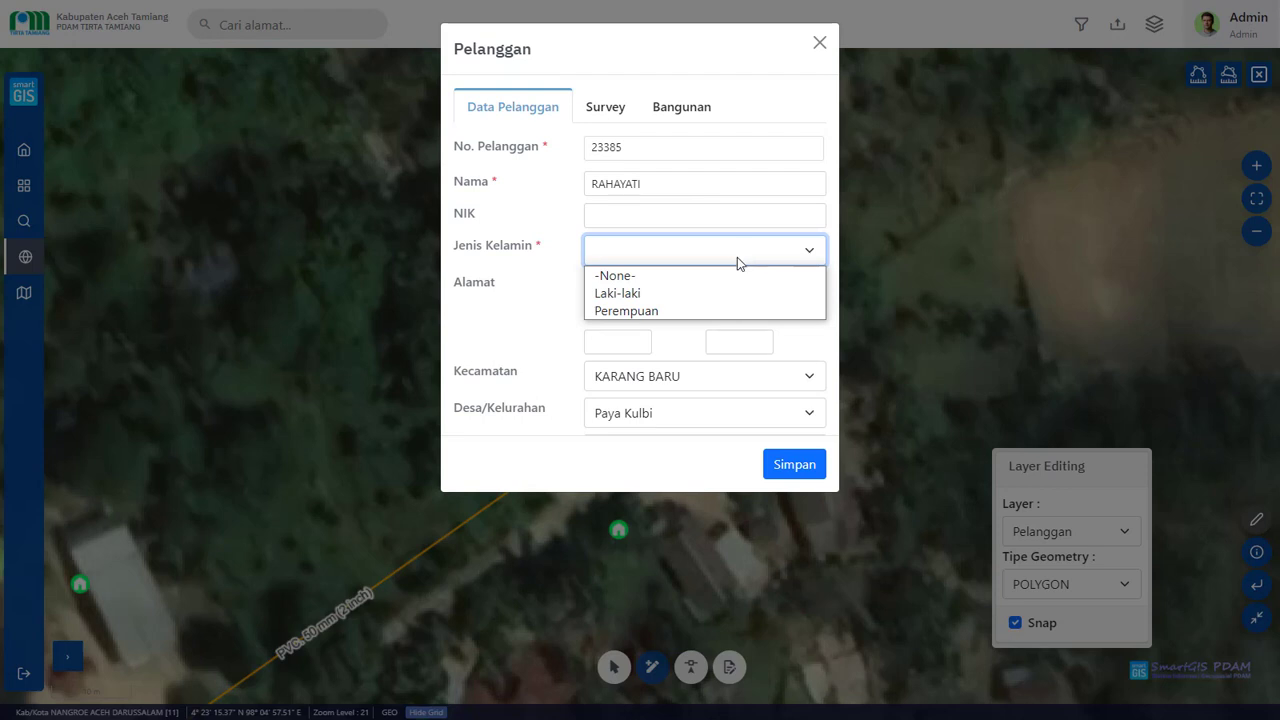
pyautogui.click(666, 311)
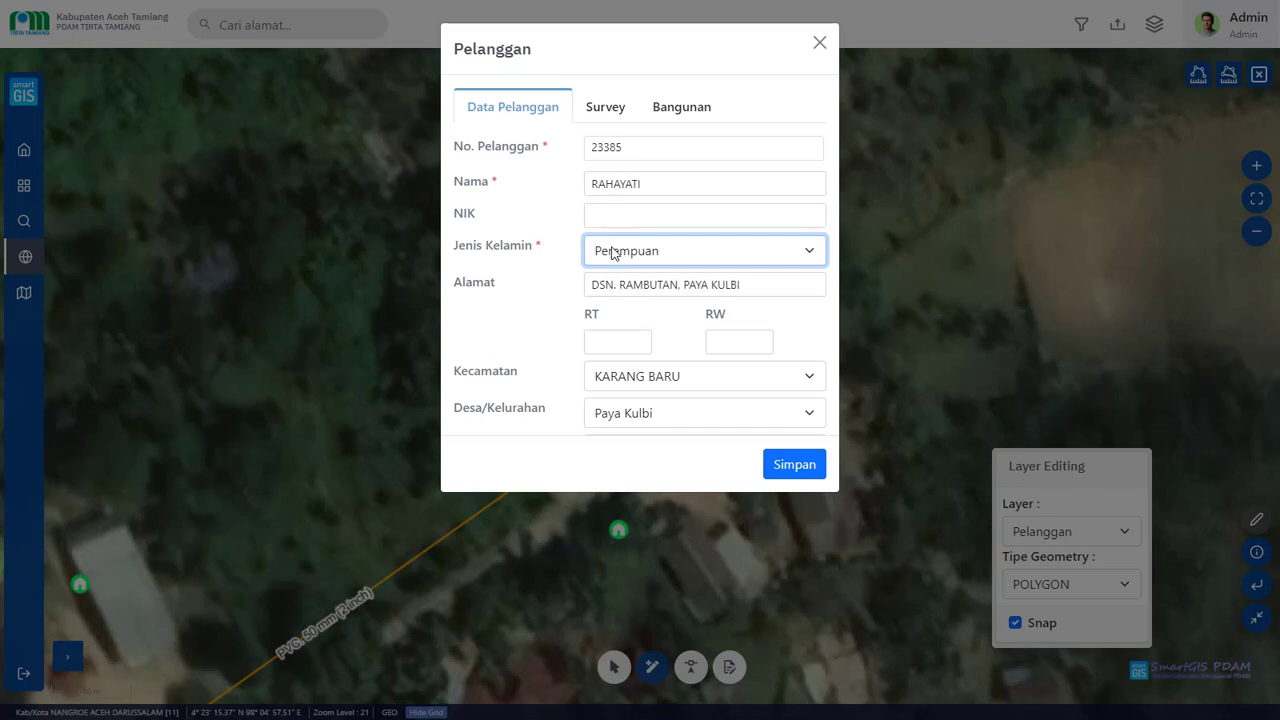
pyautogui.click(810, 467)
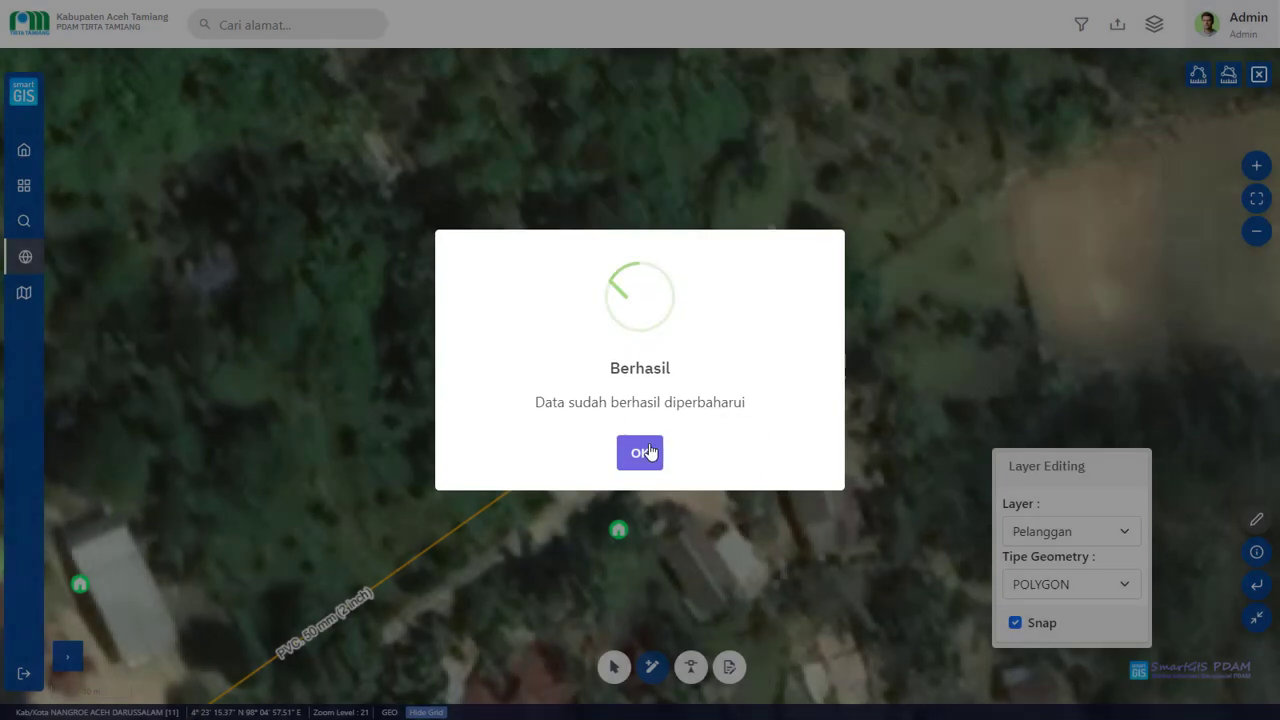
pyautogui.click(645, 451)
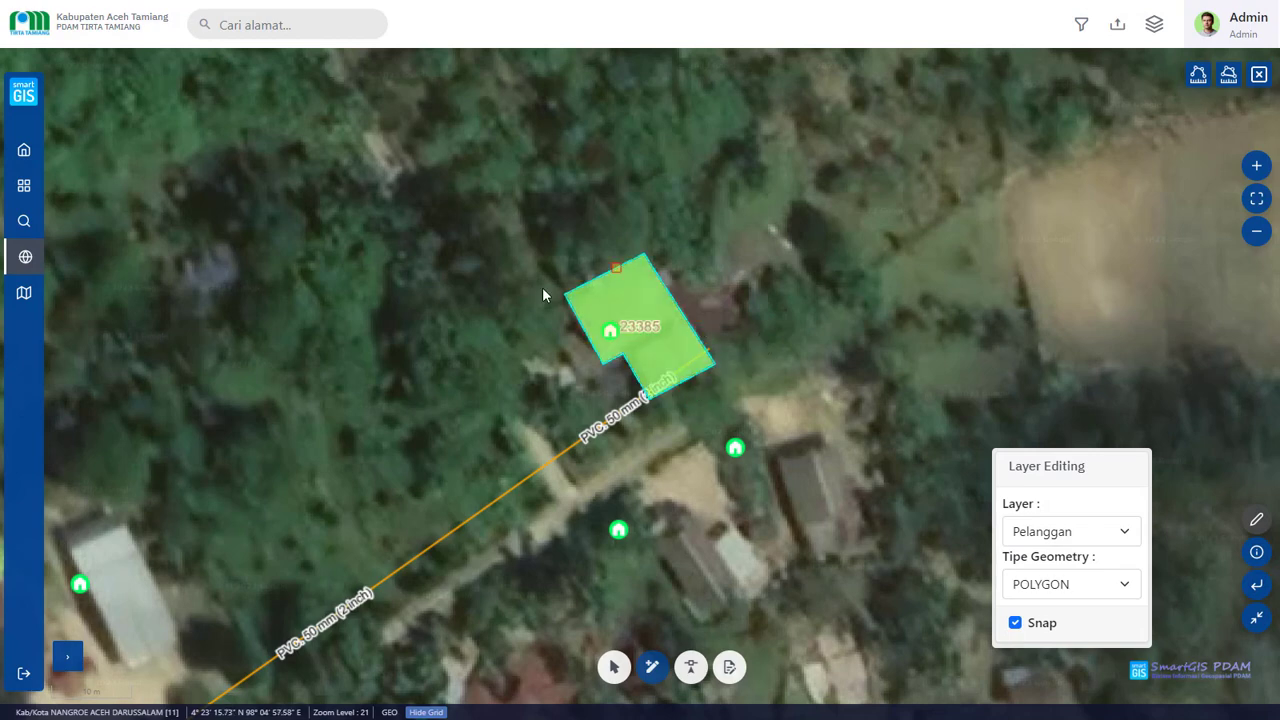
pyautogui.scroll(-1, 531, 301)
pyautogui.moveTo(636, 414); pyautogui.dragTo(703, 293)
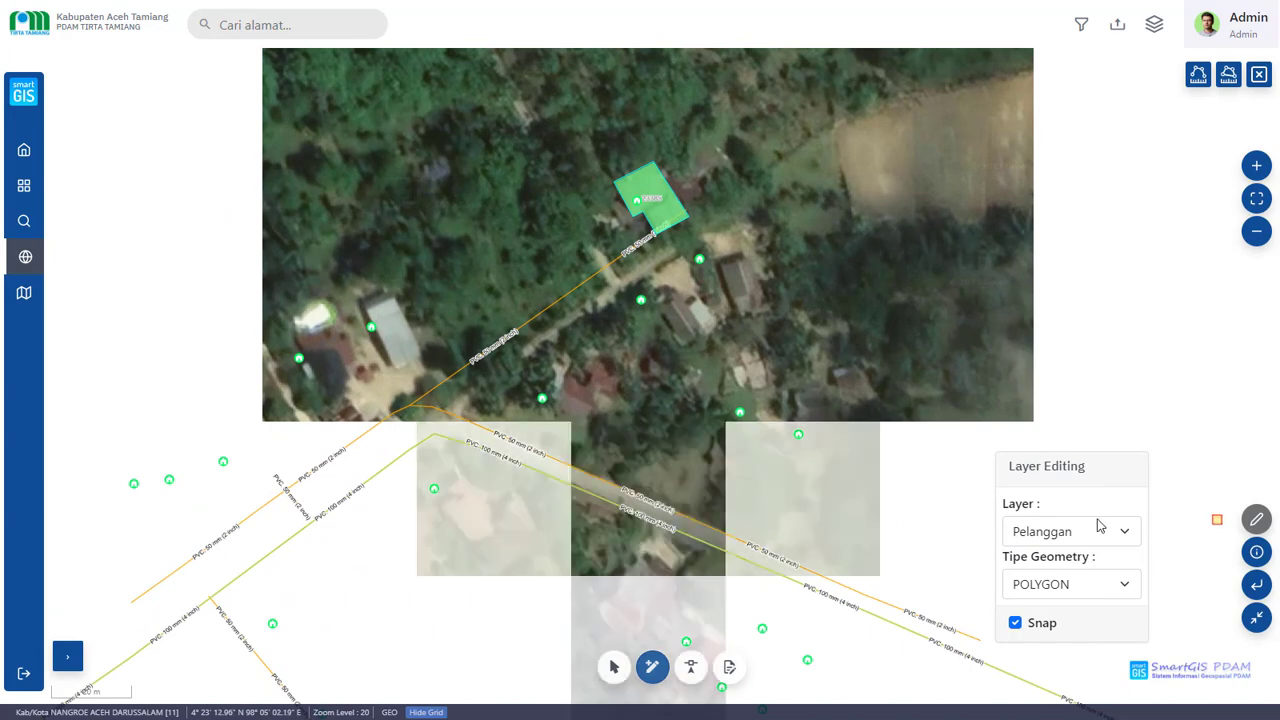
pyautogui.click(1258, 555)
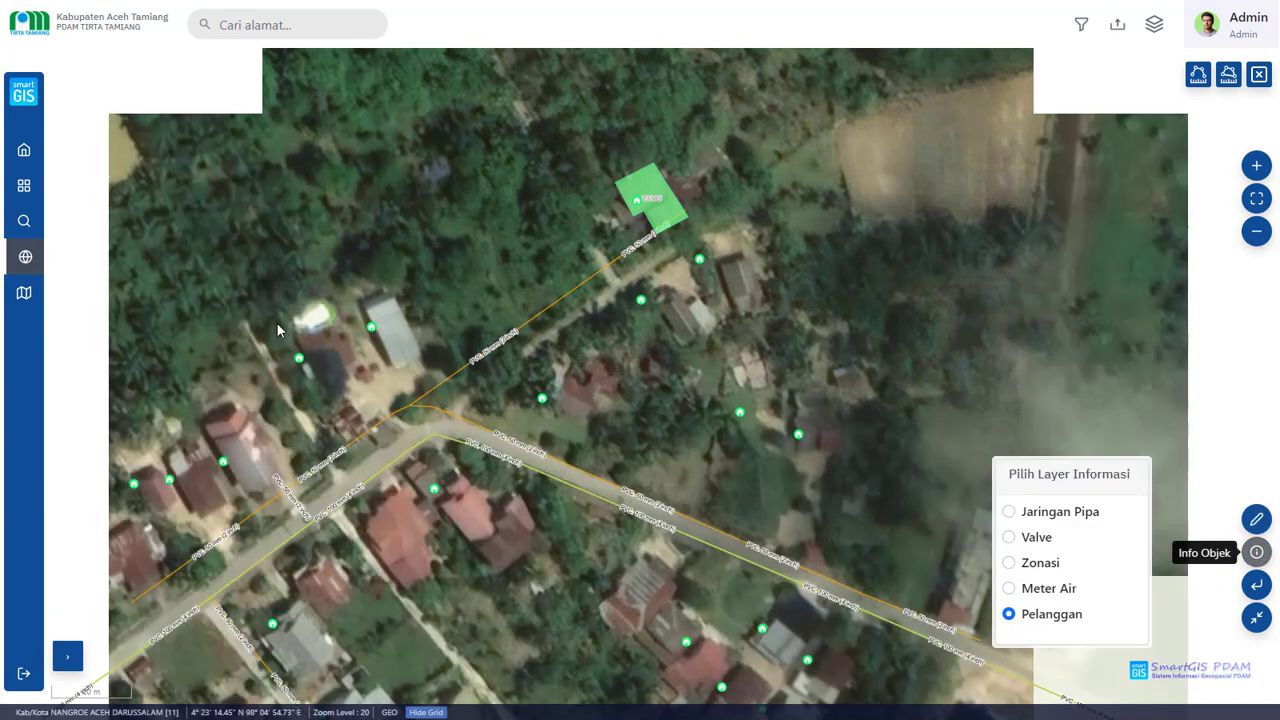
pyautogui.scroll(1, 280, 320)
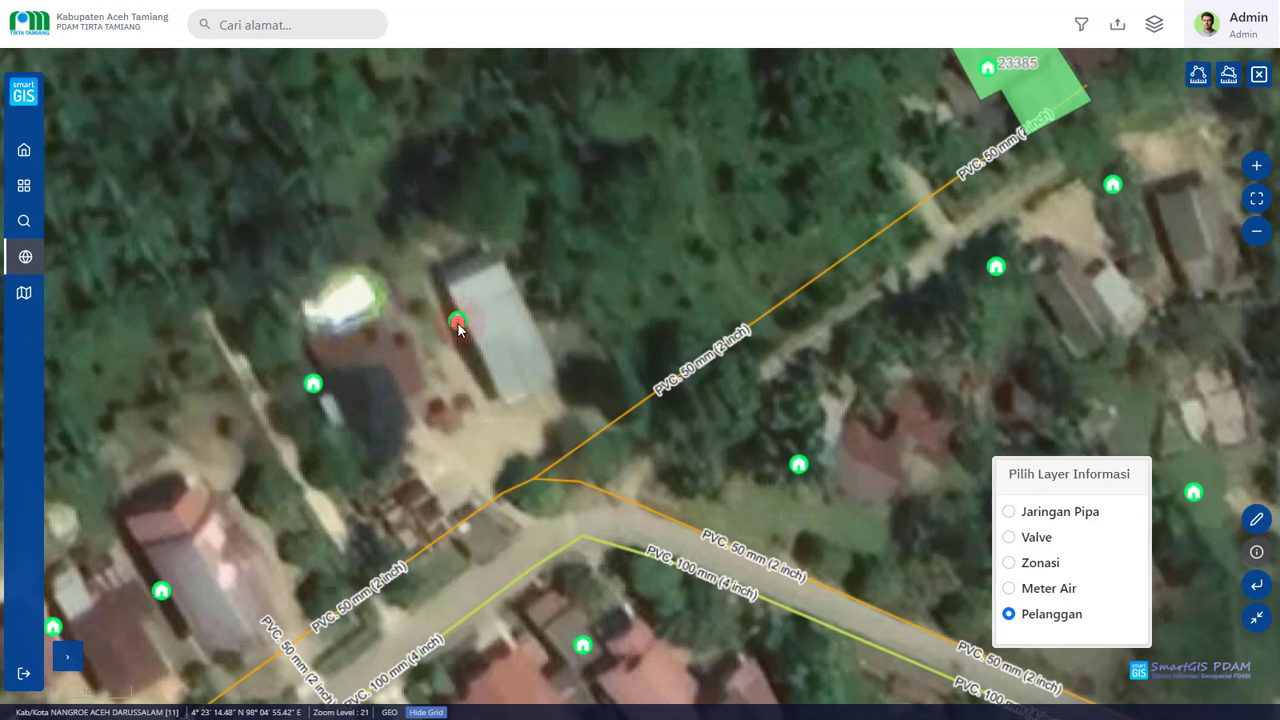
pyautogui.click(457, 322)
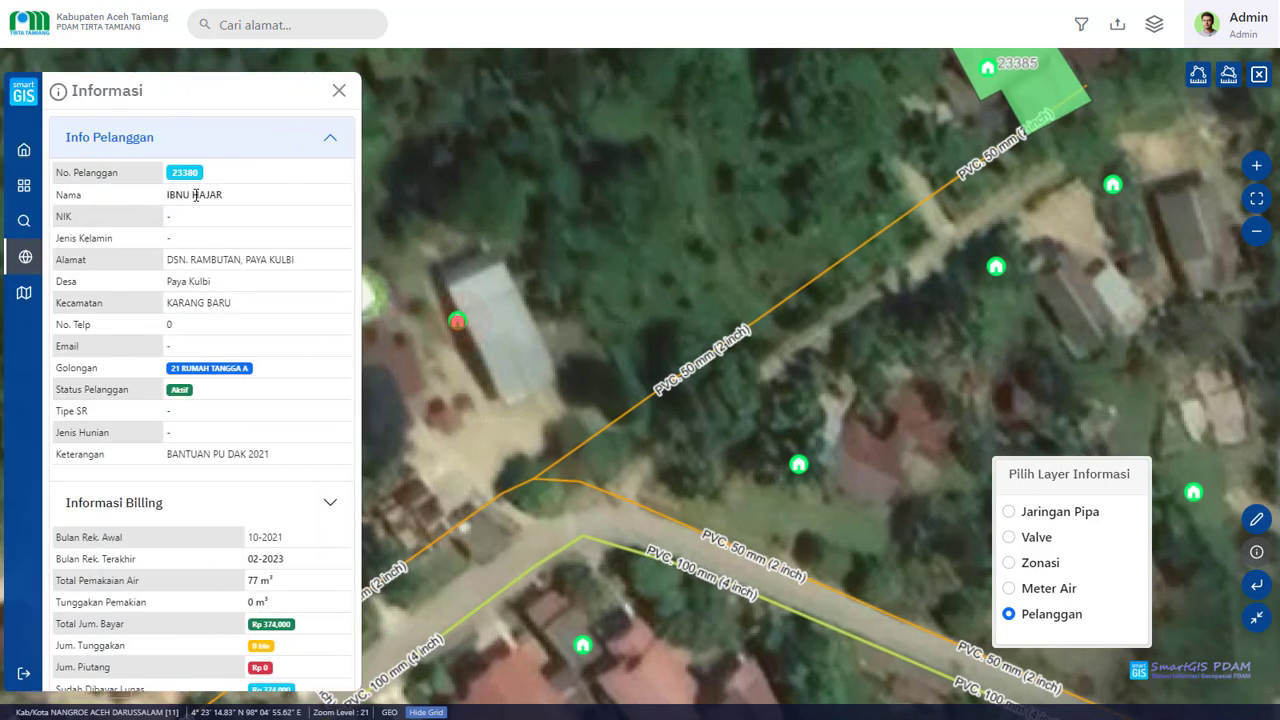
pyautogui.click(338, 93)
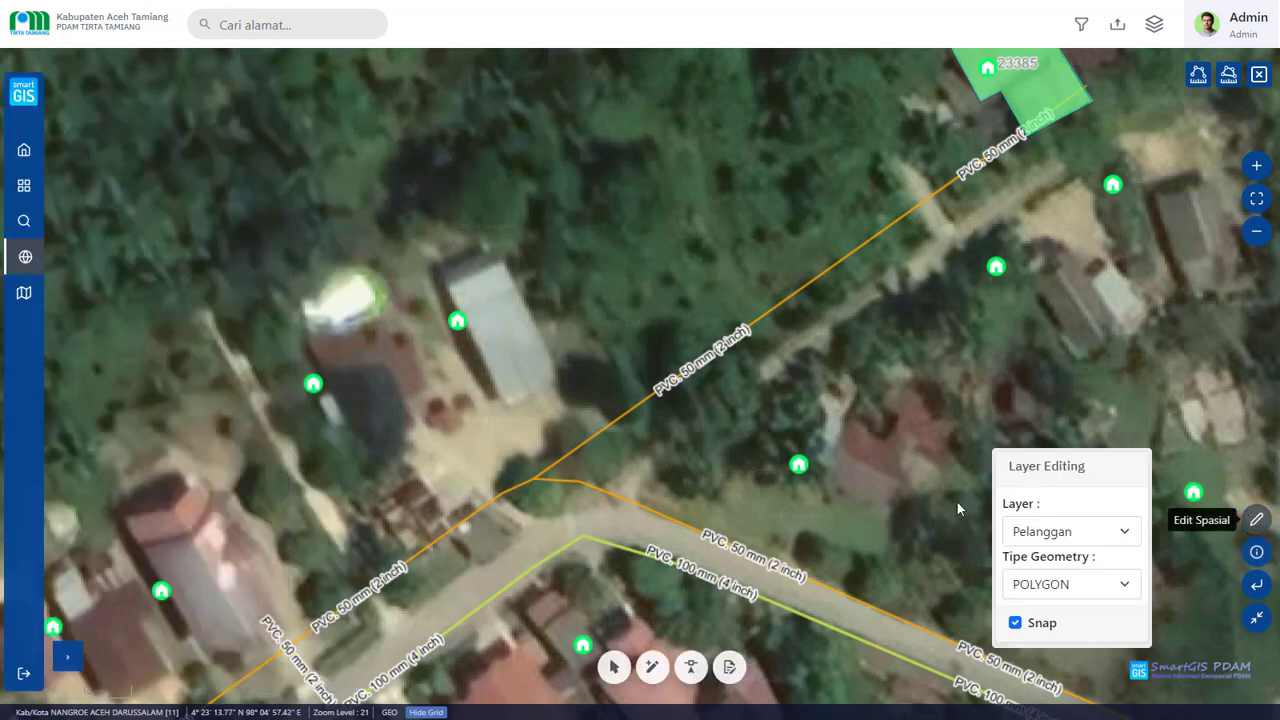
# Trace a new parcel outline over the grey-roofed building's corners.
pyautogui.click(652, 667)
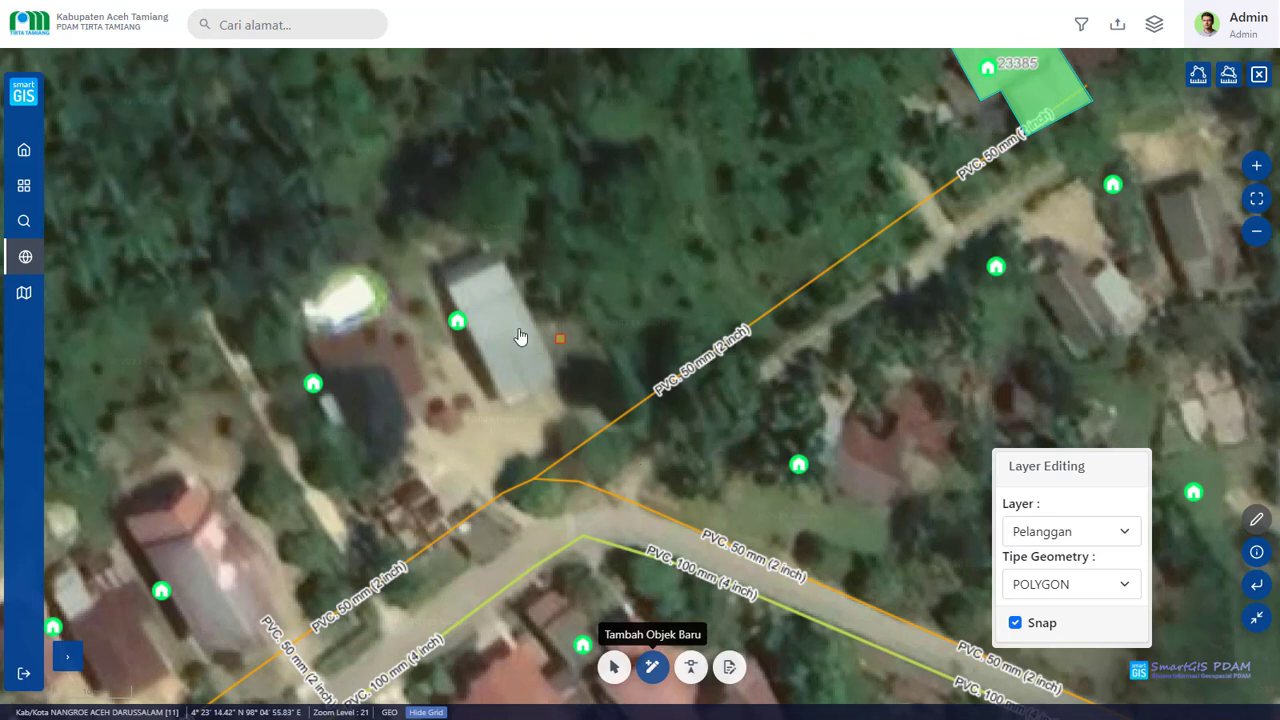
pyautogui.click(436, 275)
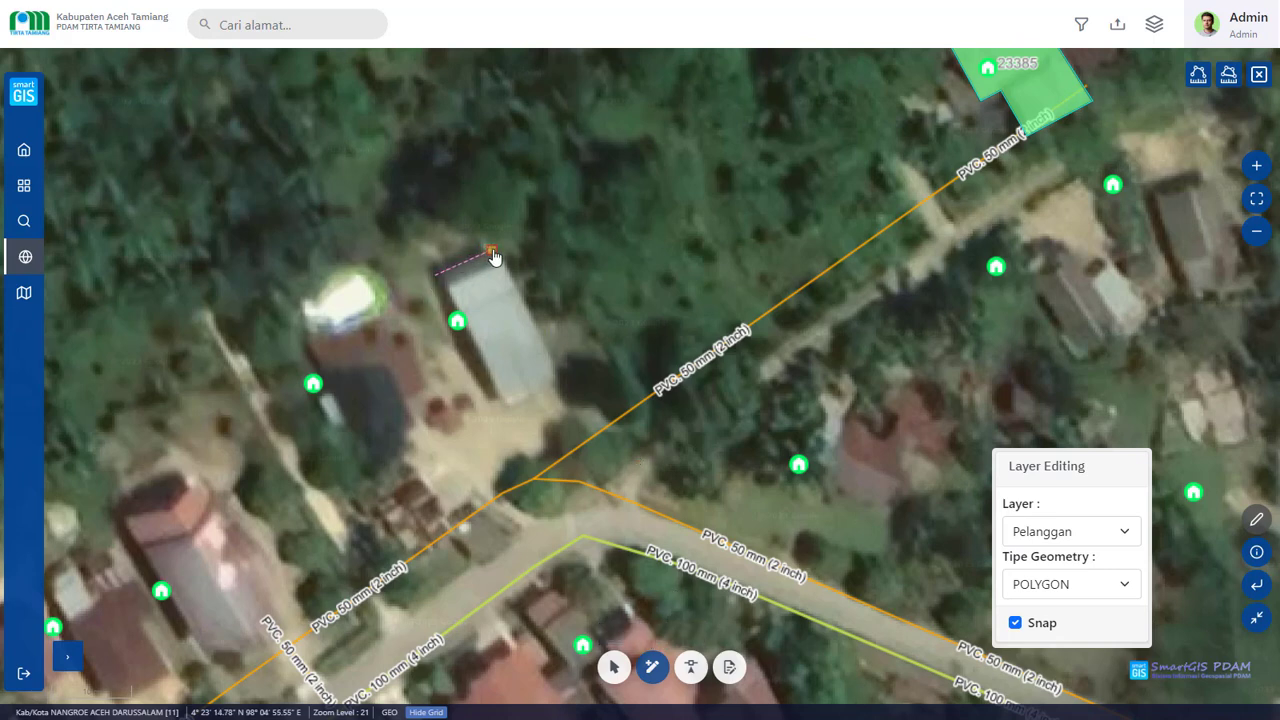
pyautogui.click(494, 248)
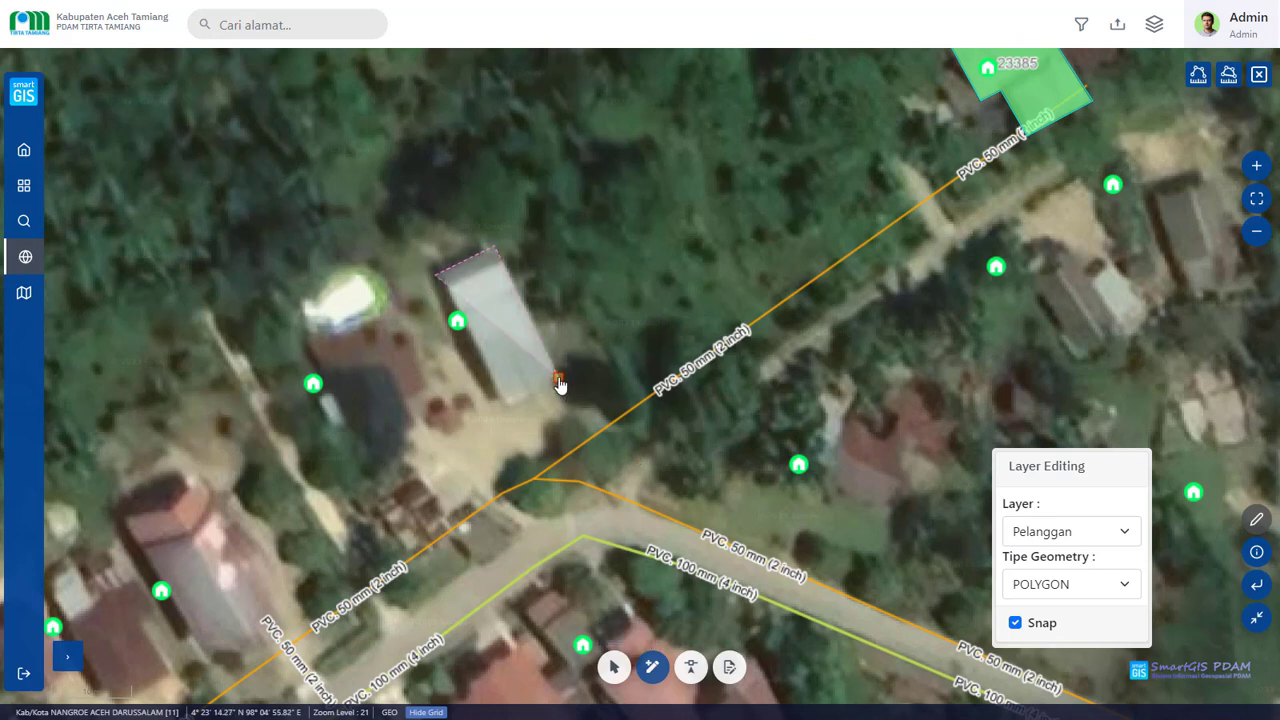
pyautogui.click(556, 381)
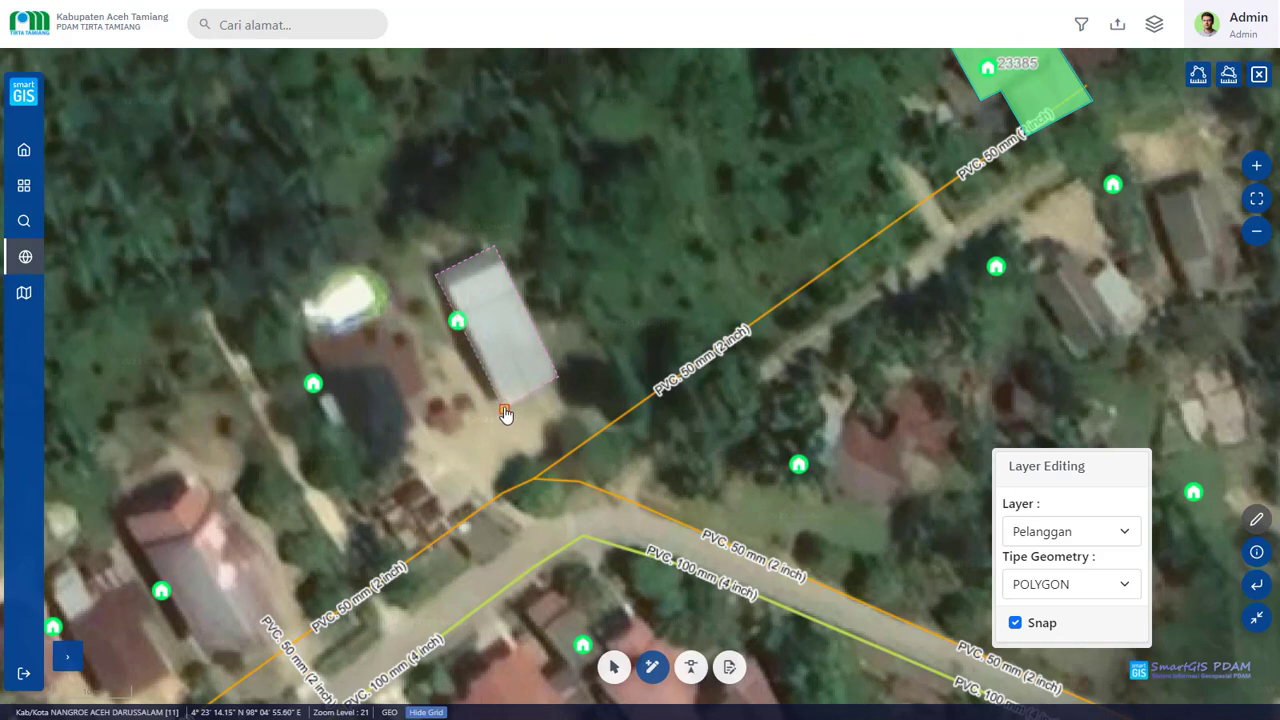
pyautogui.doubleClick(505, 414)
# Link the parcel to its customer number, set gender Laki-laki and save it.
pyautogui.click(636, 140)
pyautogui.write('23380')
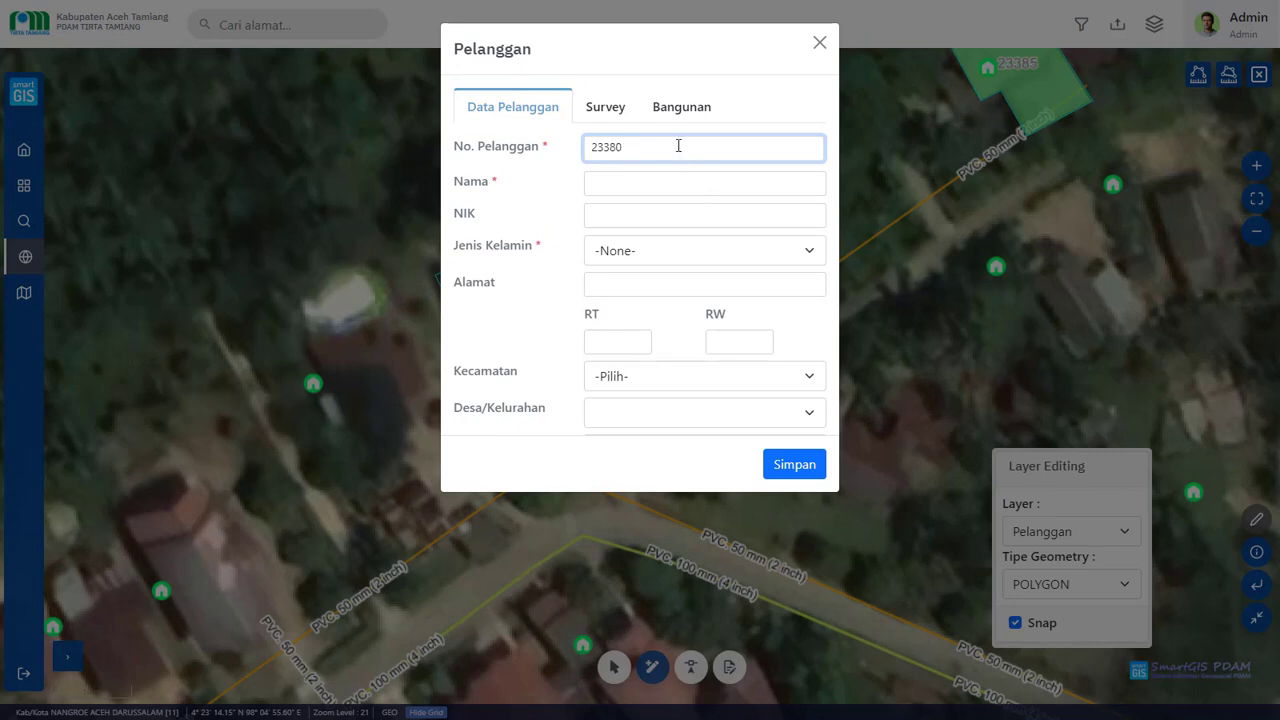
pyautogui.press('Return')
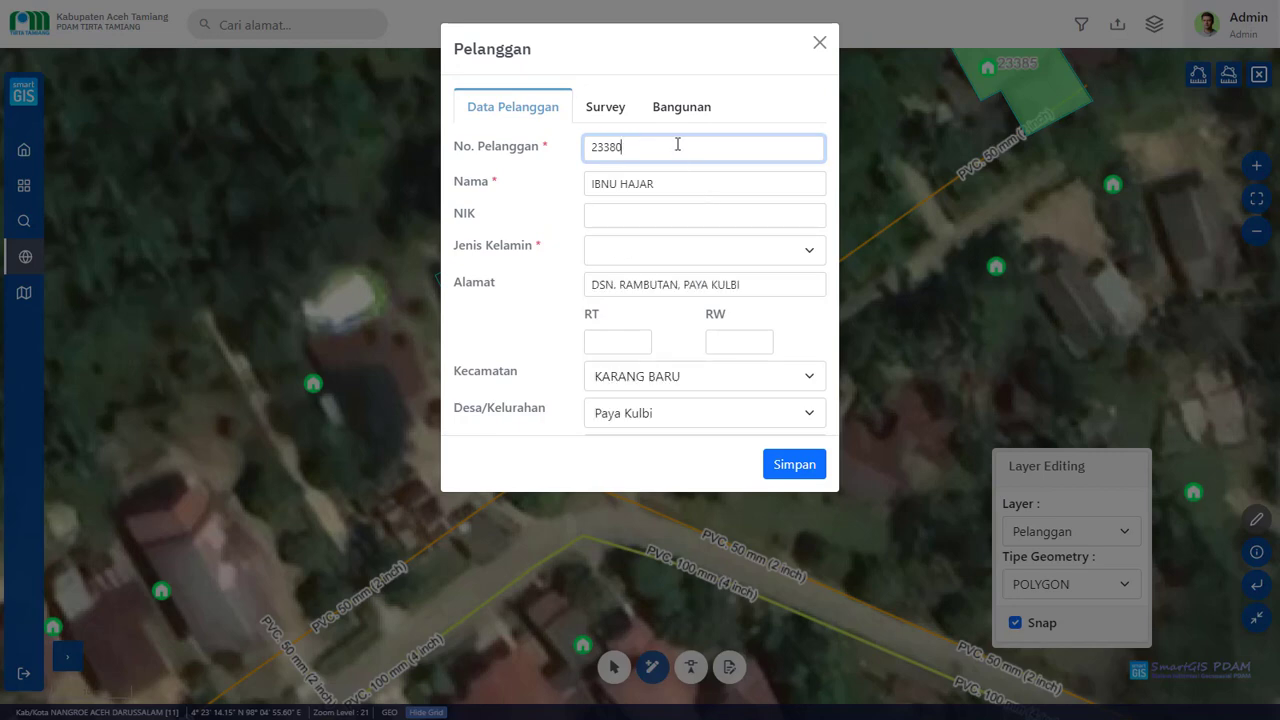
pyautogui.click(799, 262)
pyautogui.click(705, 291)
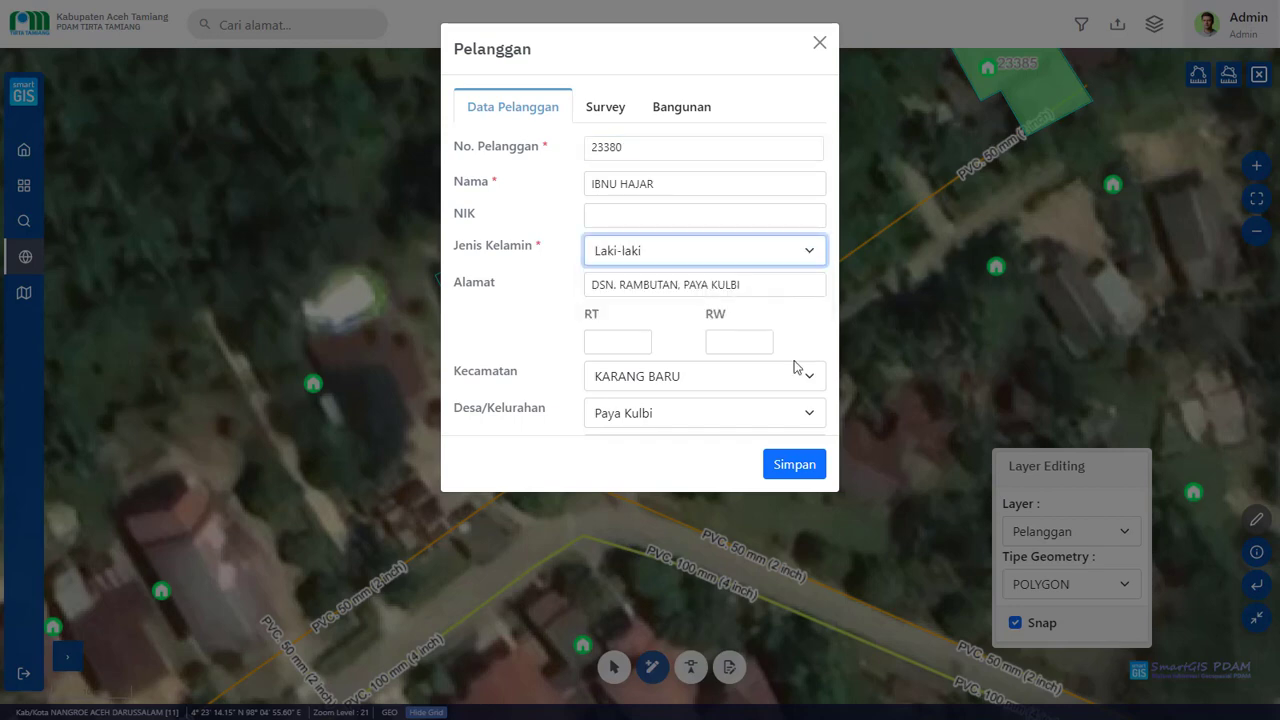
pyautogui.click(802, 474)
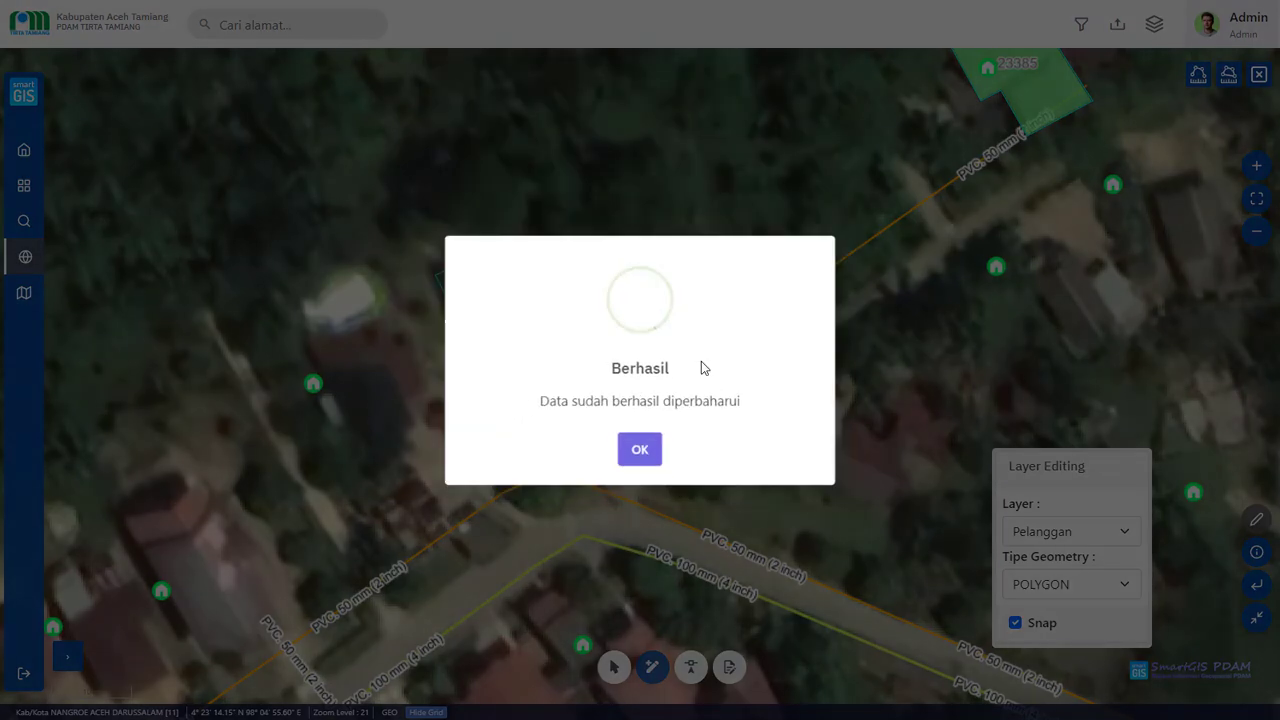
pyautogui.click(645, 452)
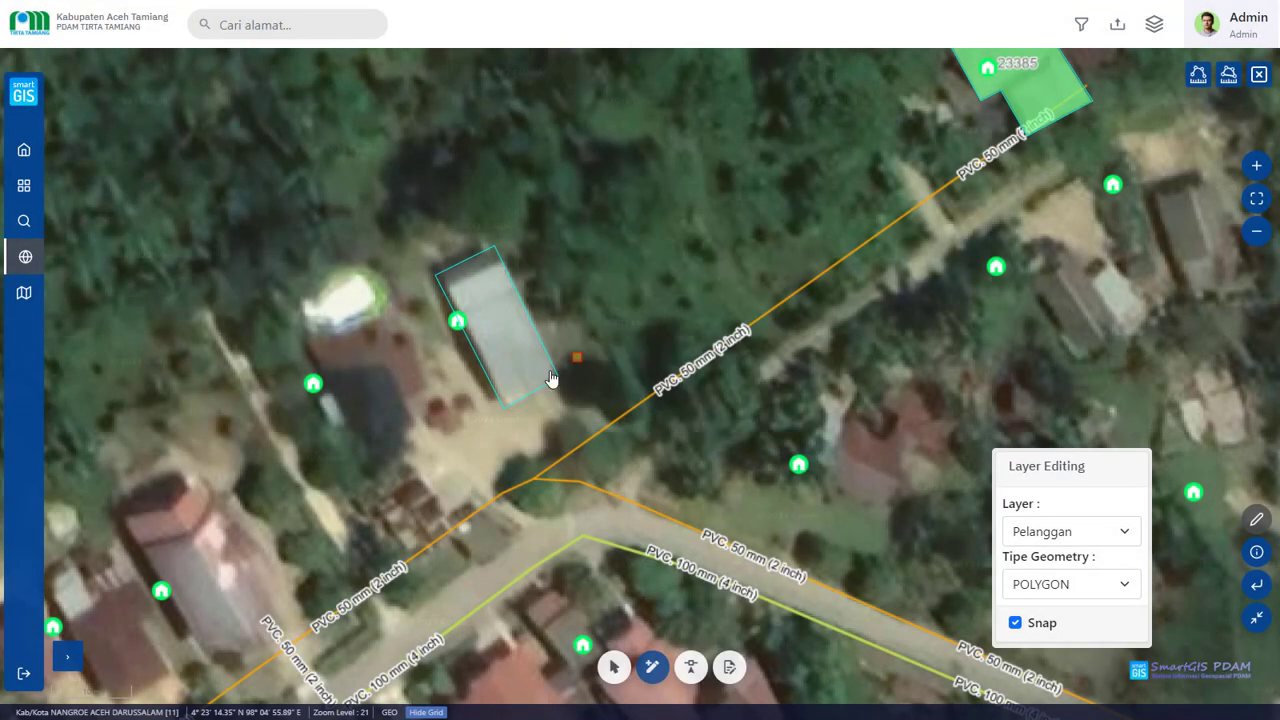
pyautogui.scroll(-1, 440, 355)
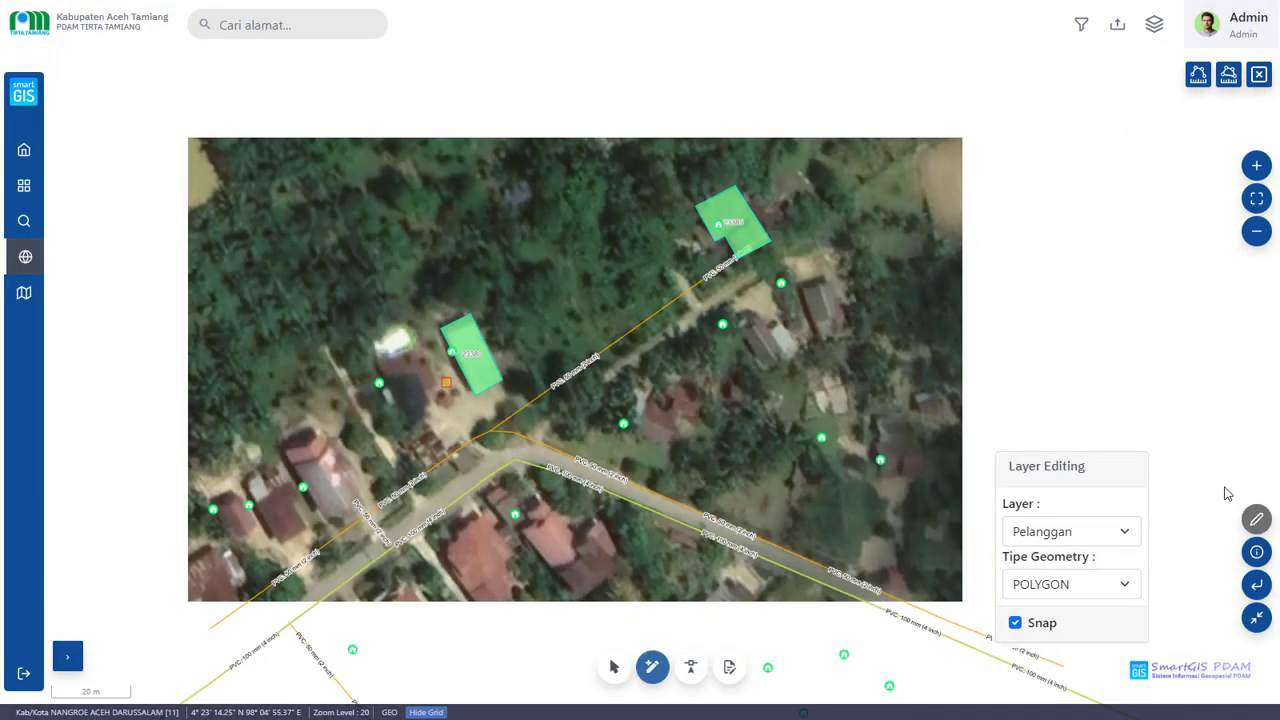
pyautogui.click(1256, 552)
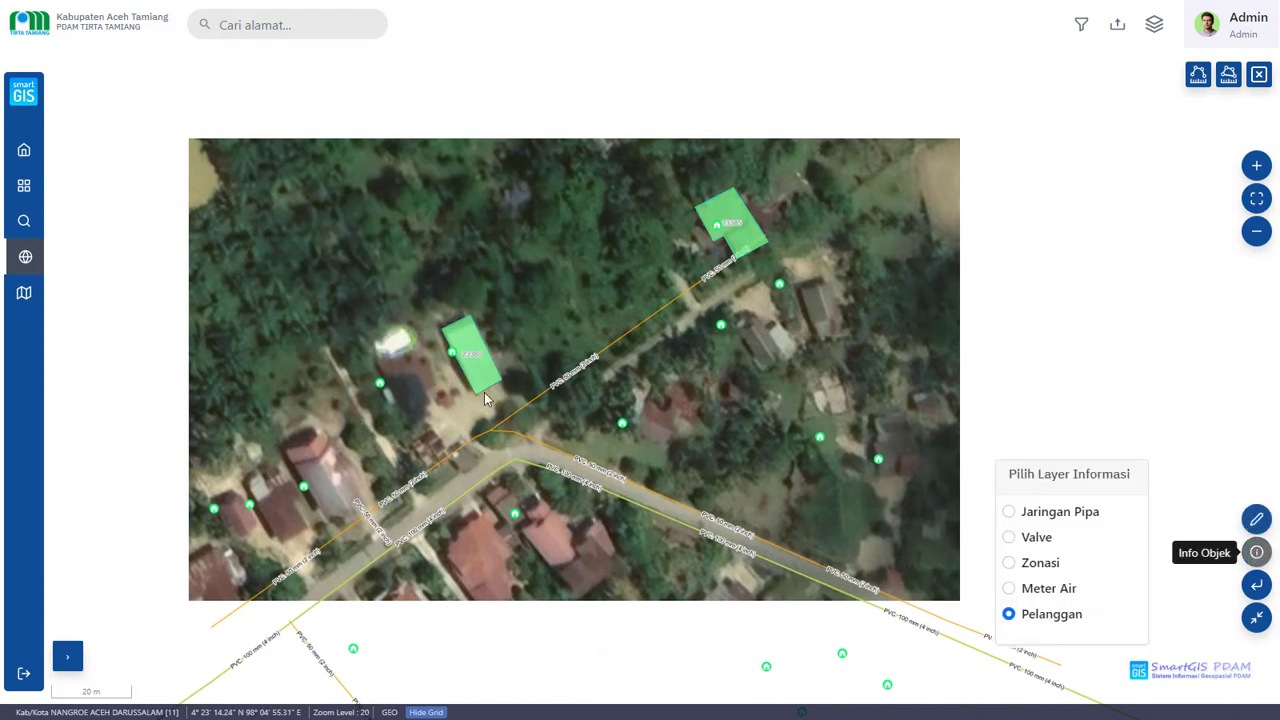
pyautogui.click(381, 386)
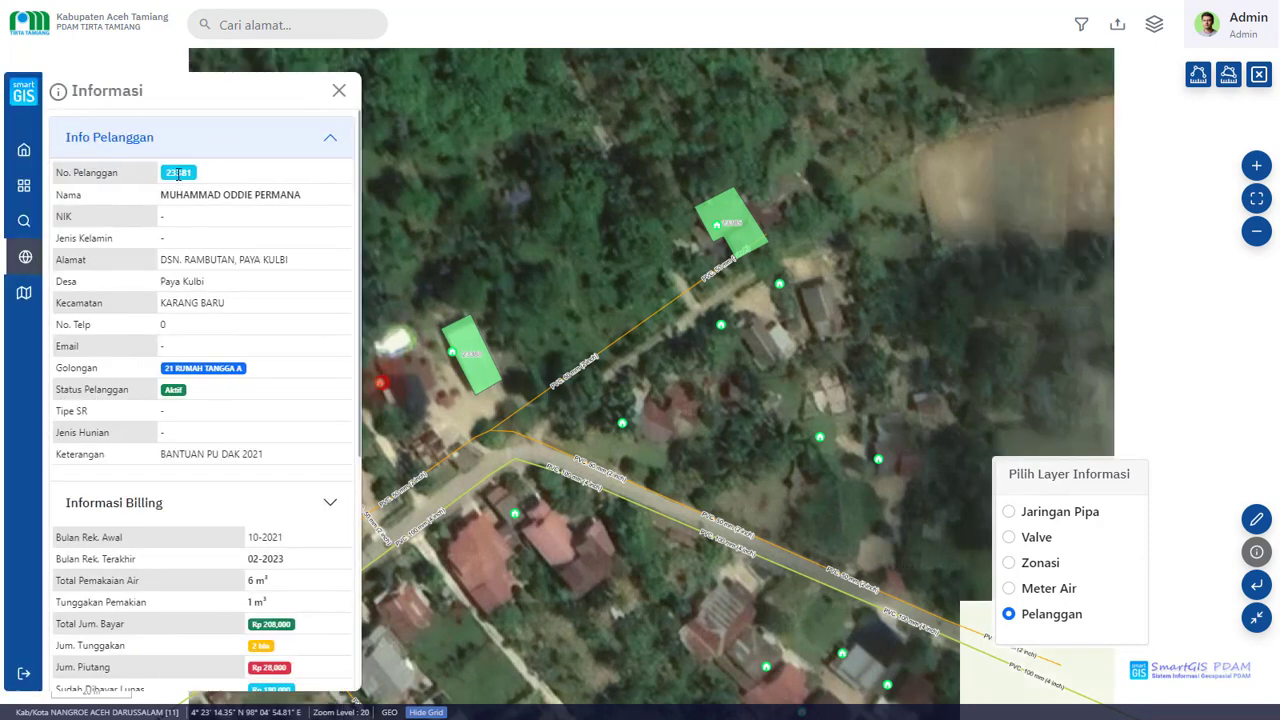
pyautogui.doubleClick(178, 173)
pyautogui.hotkey('ctrl', 'c')
pyautogui.click(339, 90)
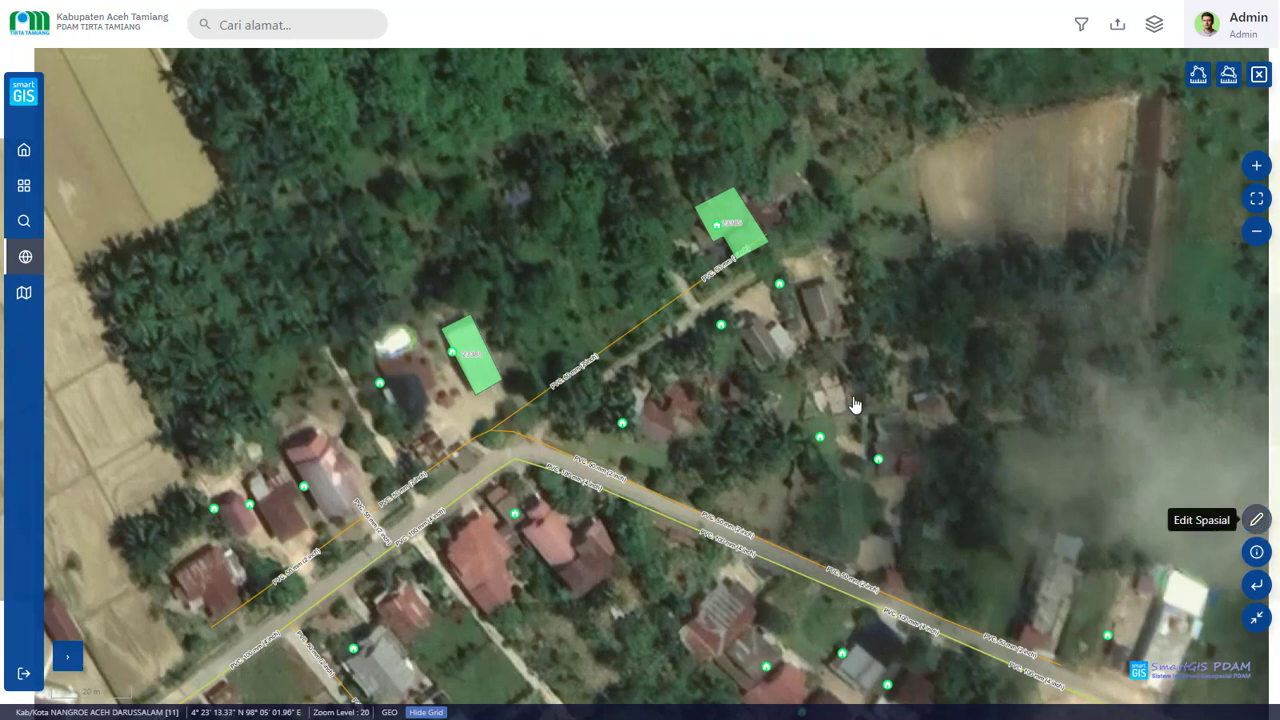
# Outline the dark-roofed house beside the first parcel as a new polygon.
pyautogui.scroll(1, 395, 365)
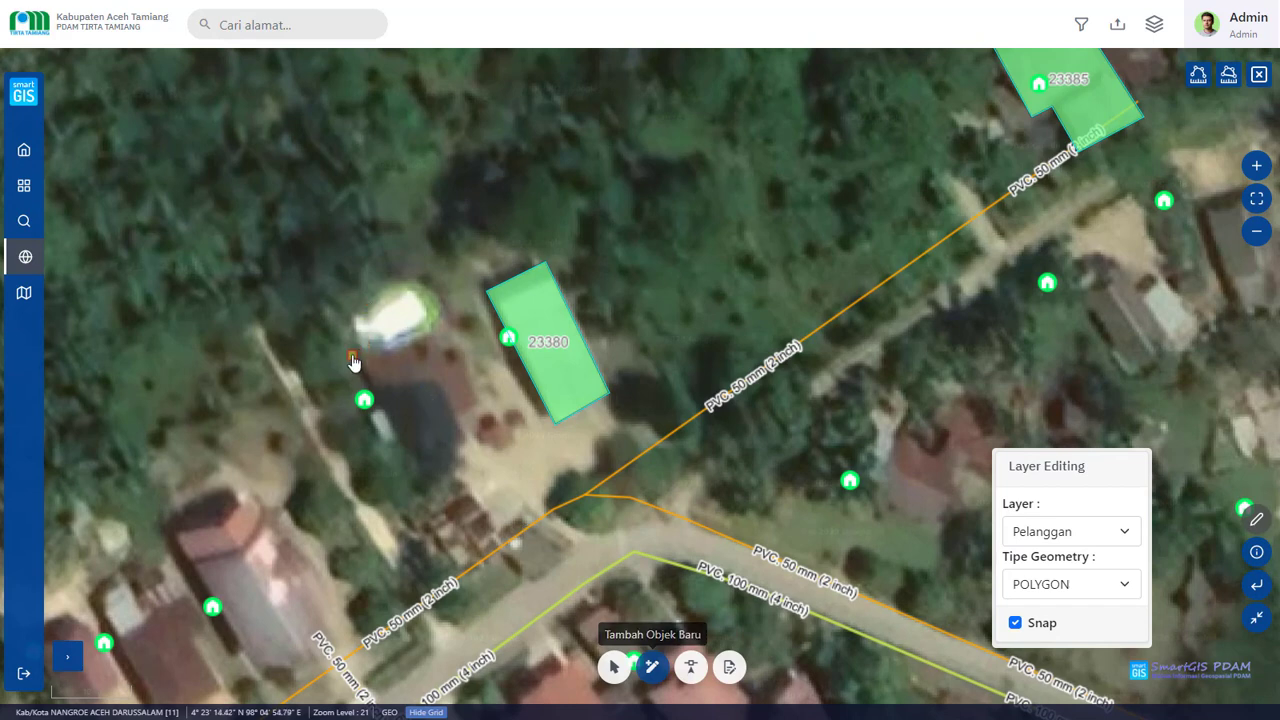
pyautogui.click(352, 354)
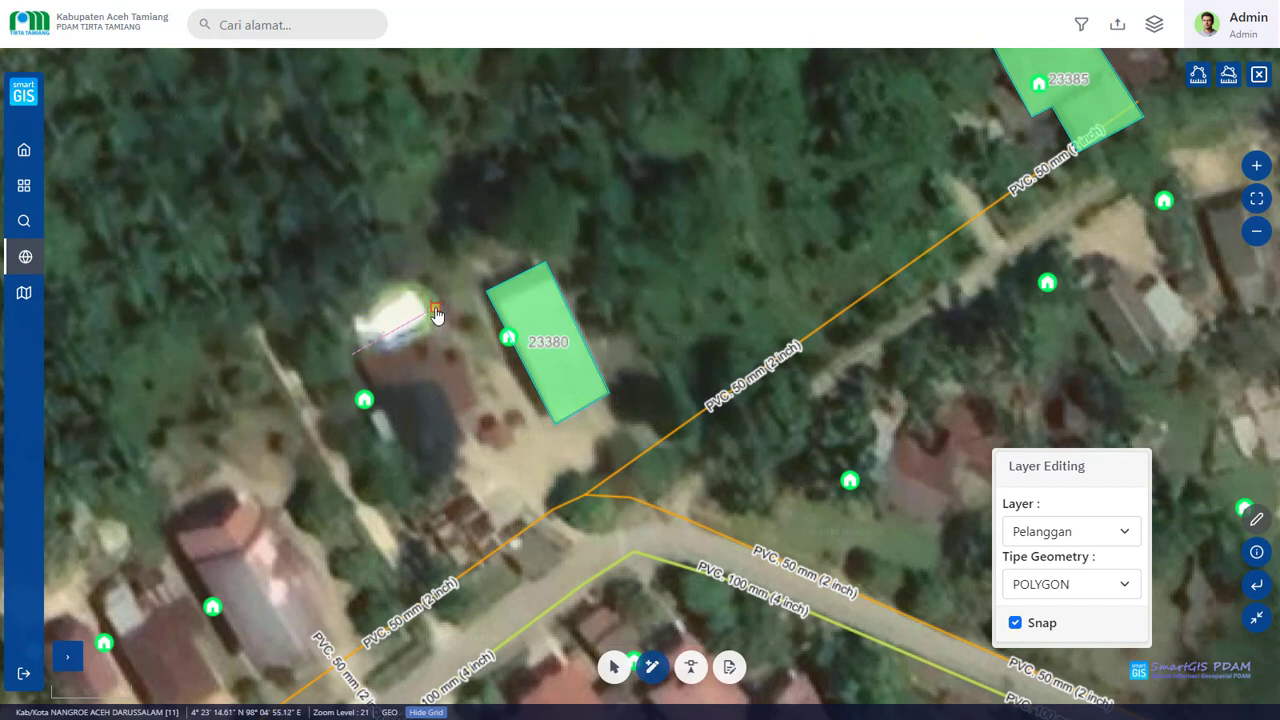
pyautogui.click(485, 410)
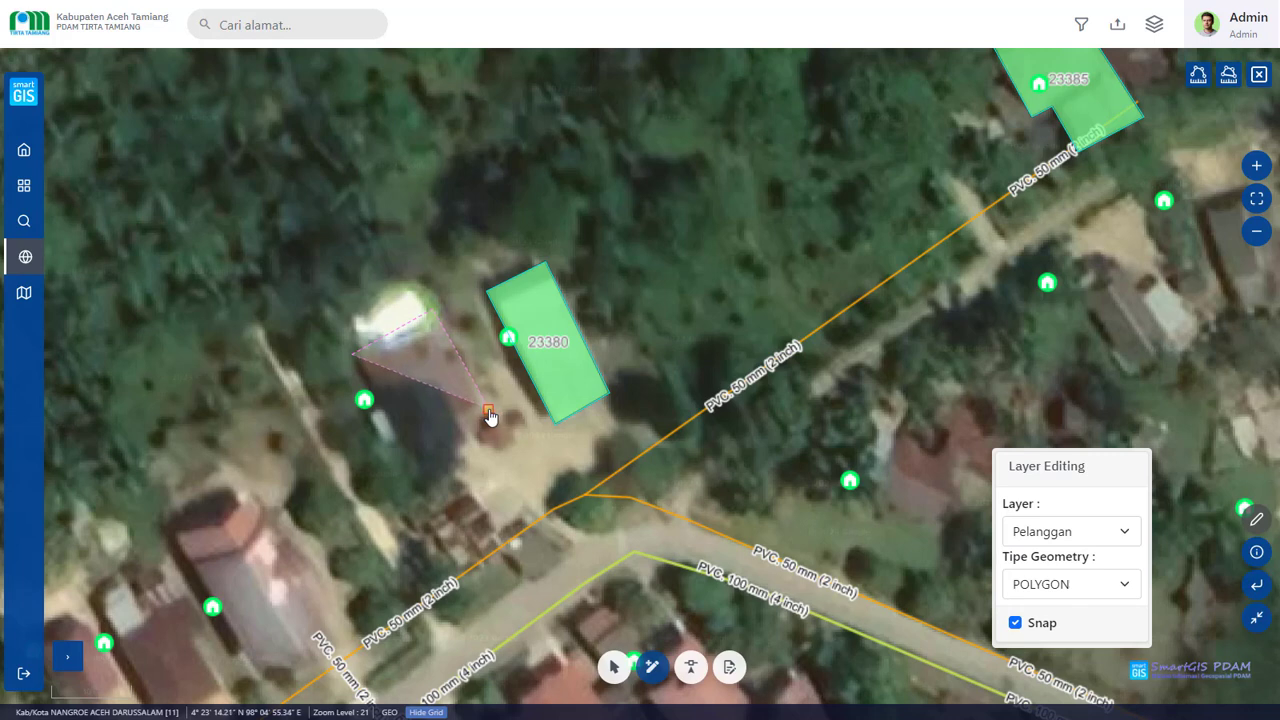
pyautogui.doubleClick(407, 452)
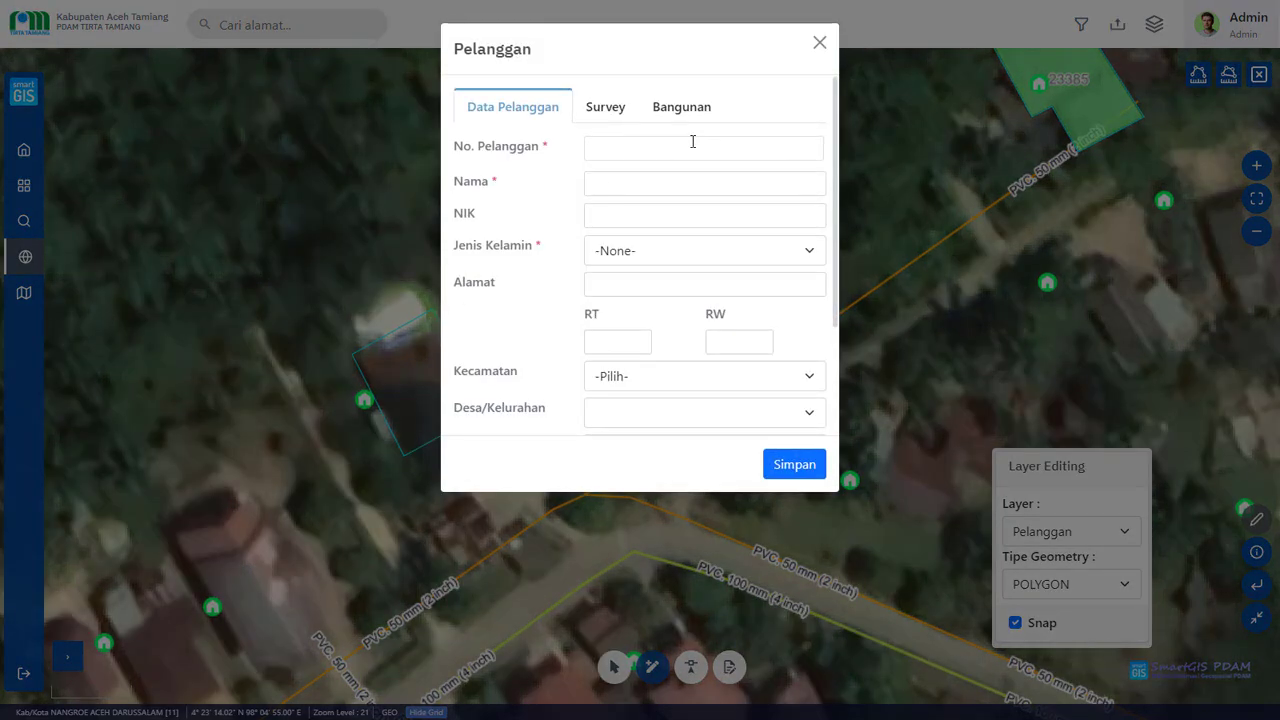
# Paste in the customer number, choose Laki-laki and save the parcel.
pyautogui.click(692, 142)
pyautogui.hotkey('ctrl', 'v')
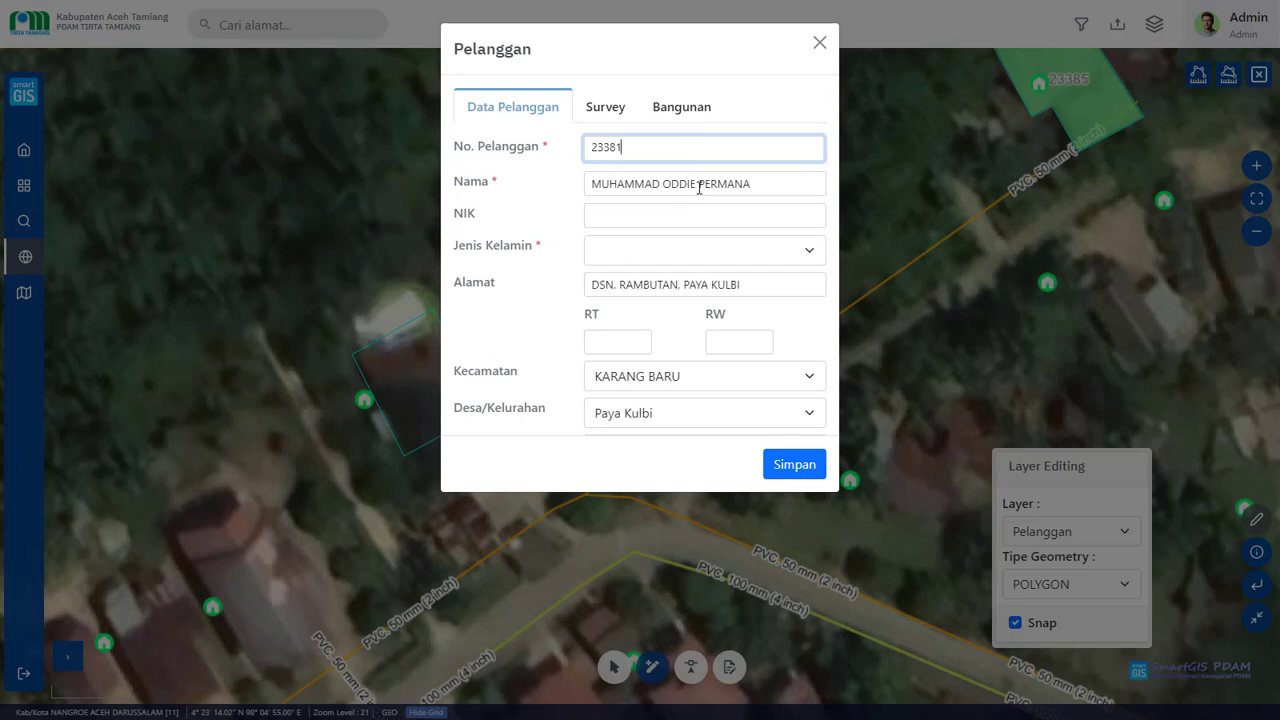
pyautogui.click(797, 256)
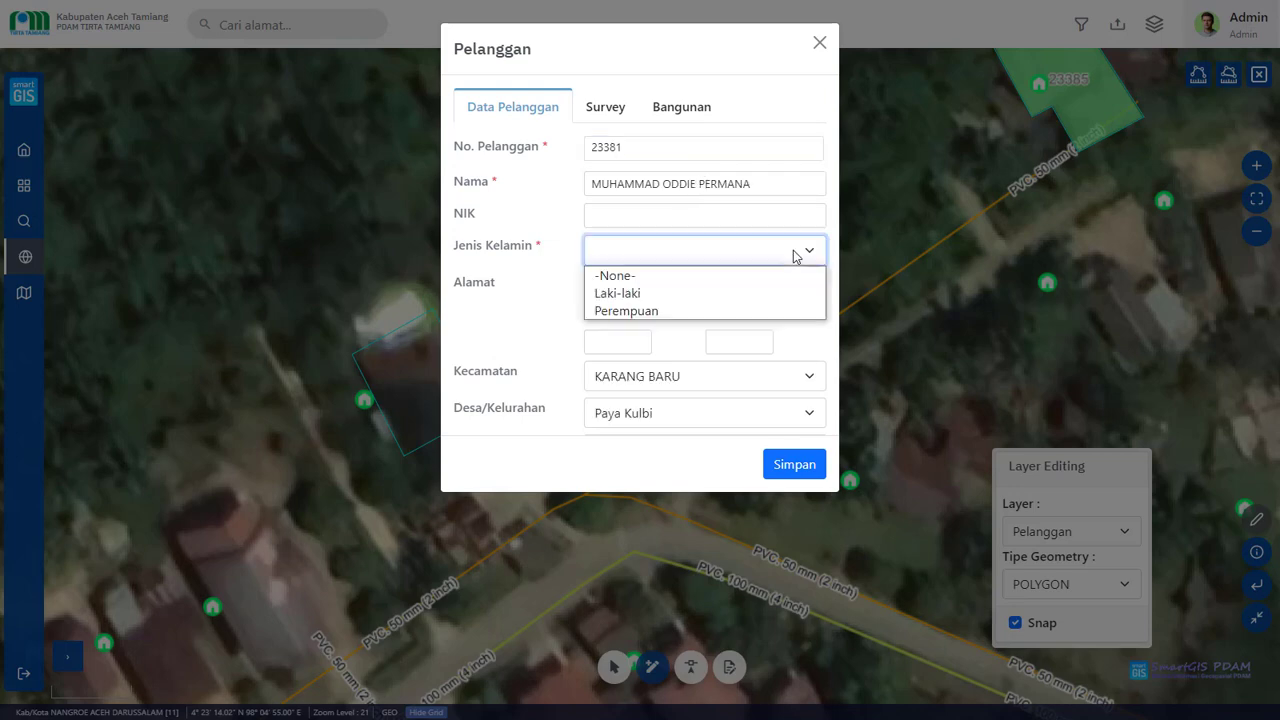
pyautogui.click(706, 293)
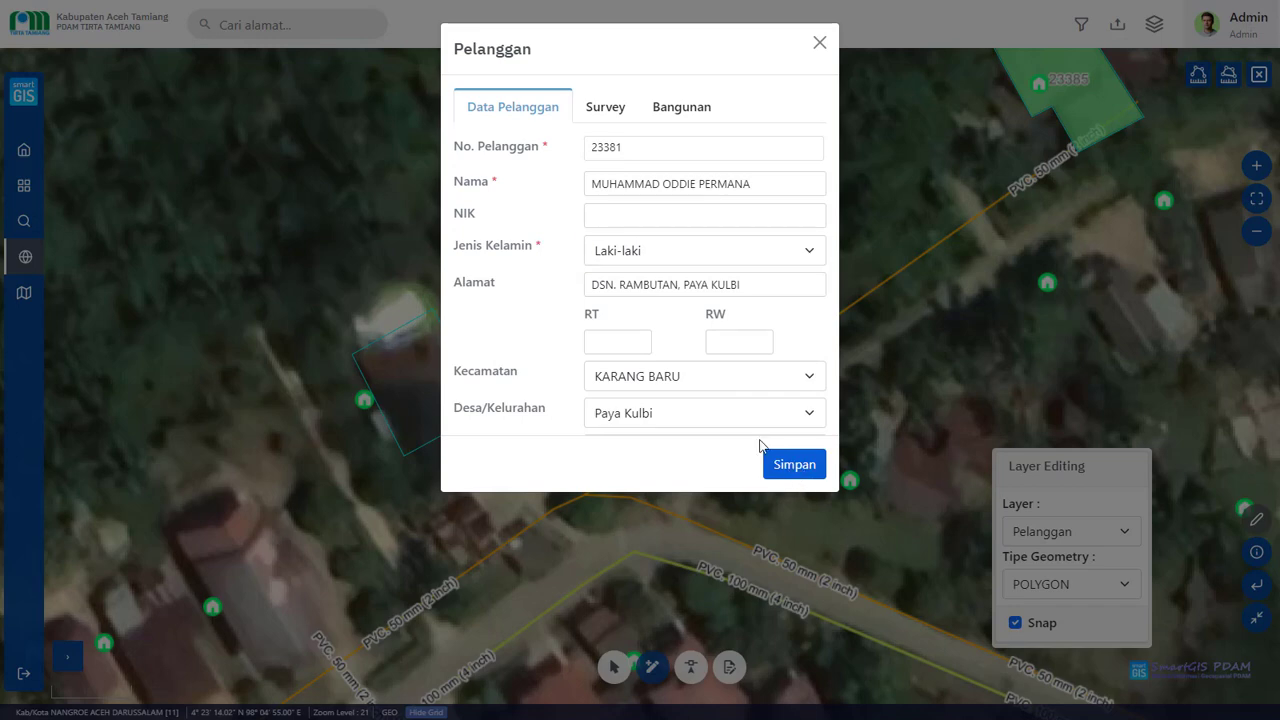
pyautogui.click(794, 464)
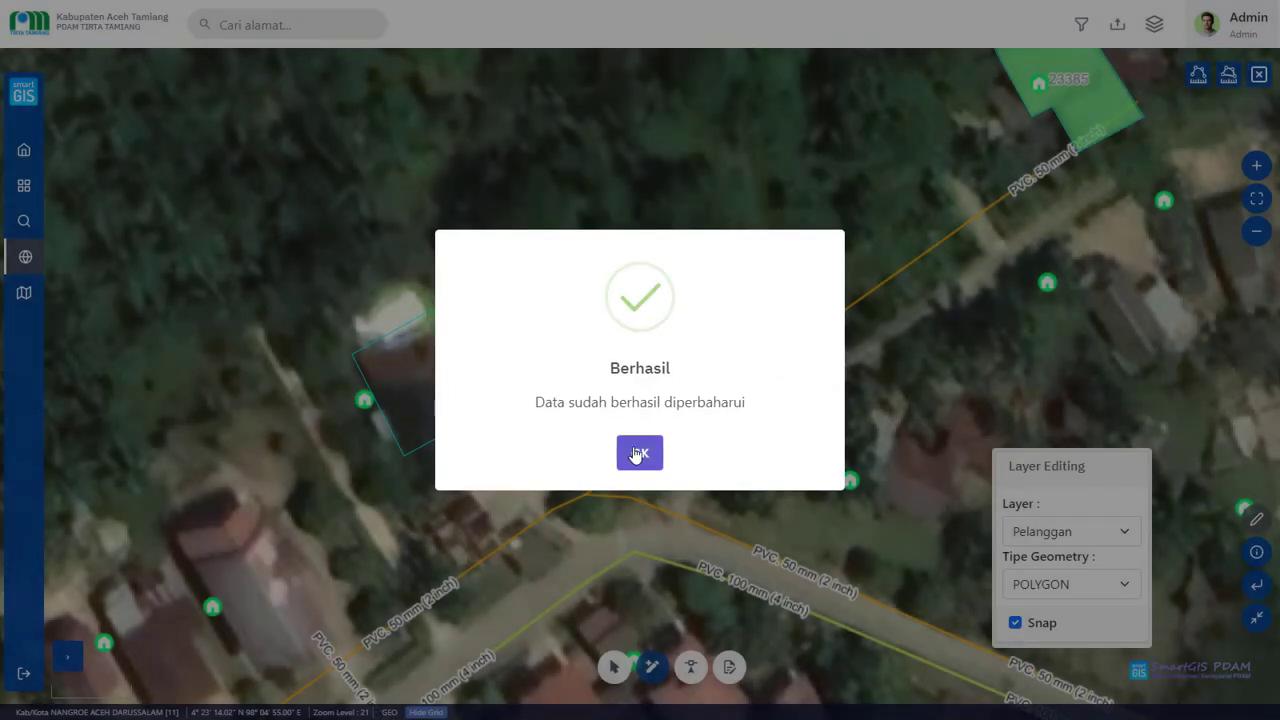
pyautogui.click(637, 454)
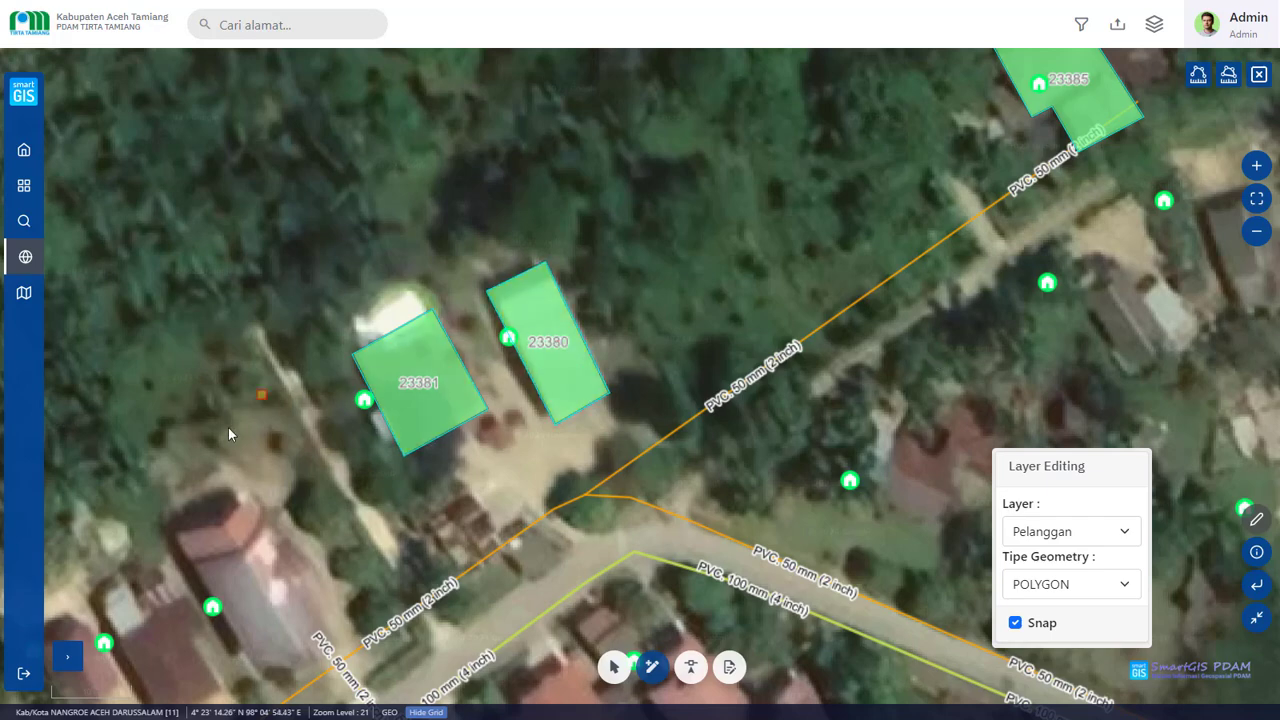
# Inspect the customer information of a house beside the road.
pyautogui.moveTo(228, 427); pyautogui.dragTo(295, 244)
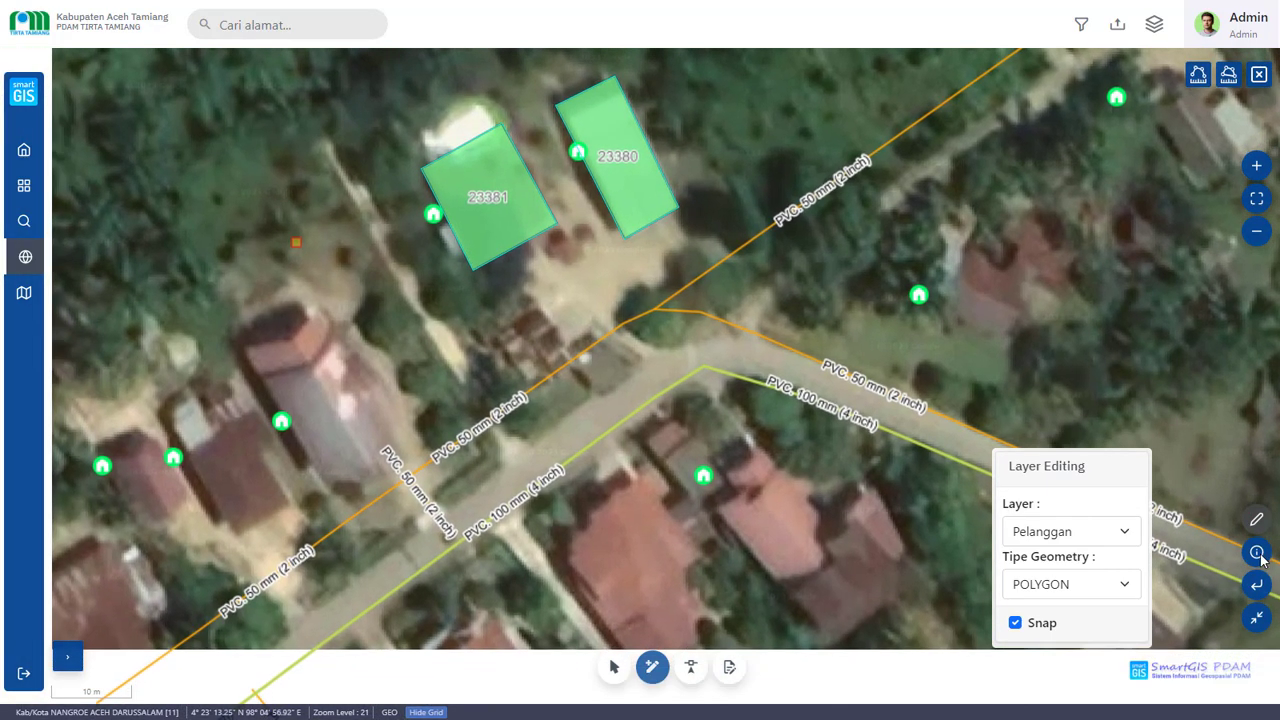
pyautogui.click(1257, 553)
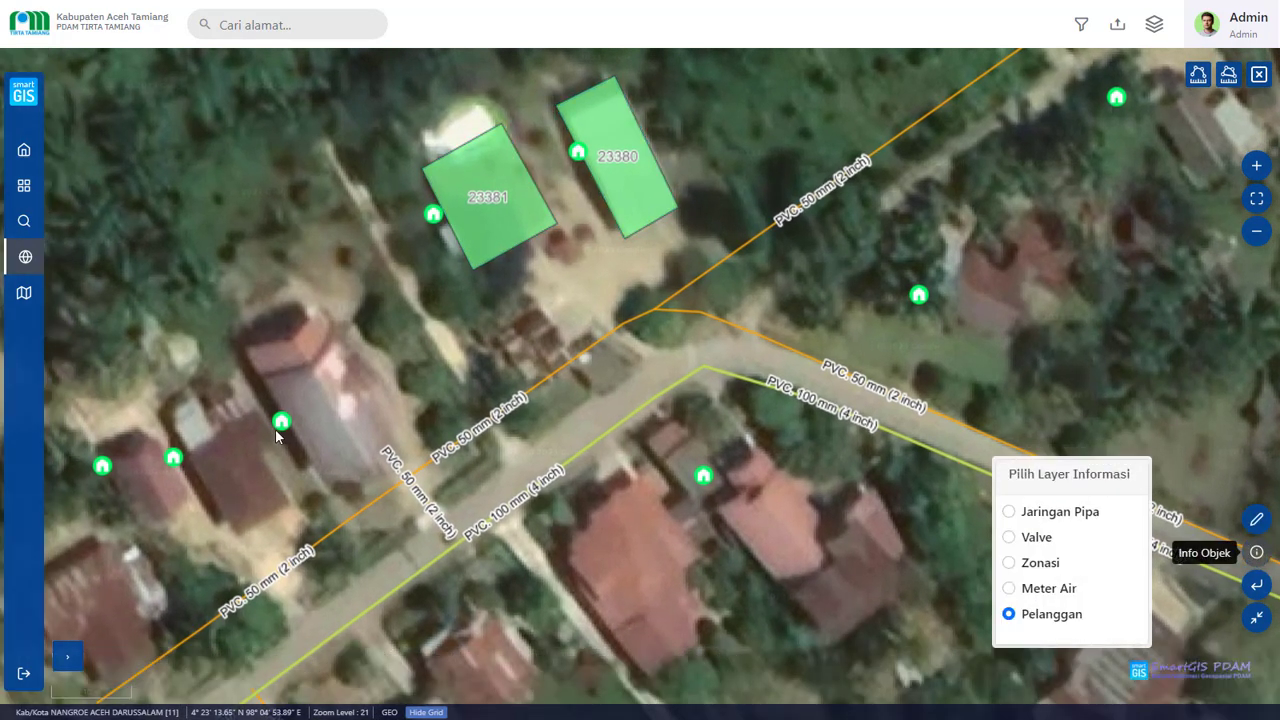
pyautogui.click(297, 380)
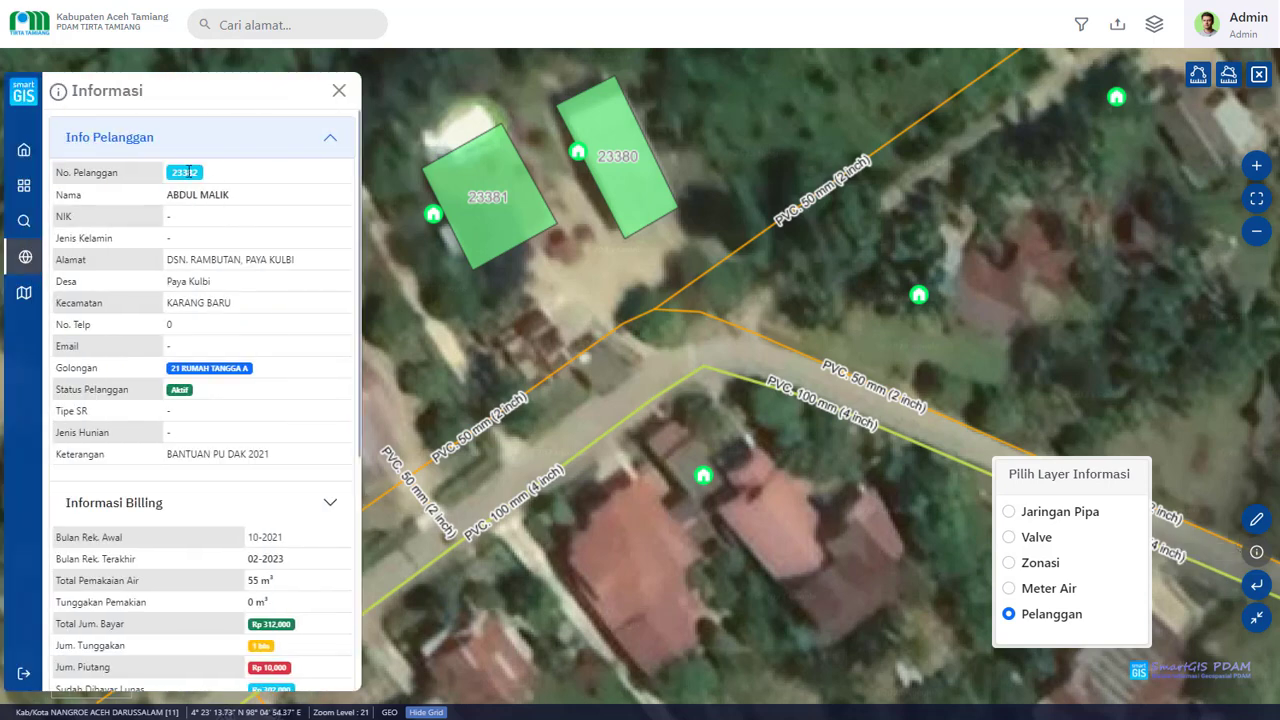
# Trace a new Pelanggan polygon around the pink-roofed house west of the PVC 50 mm pipe.
pyautogui.click(1257, 522)
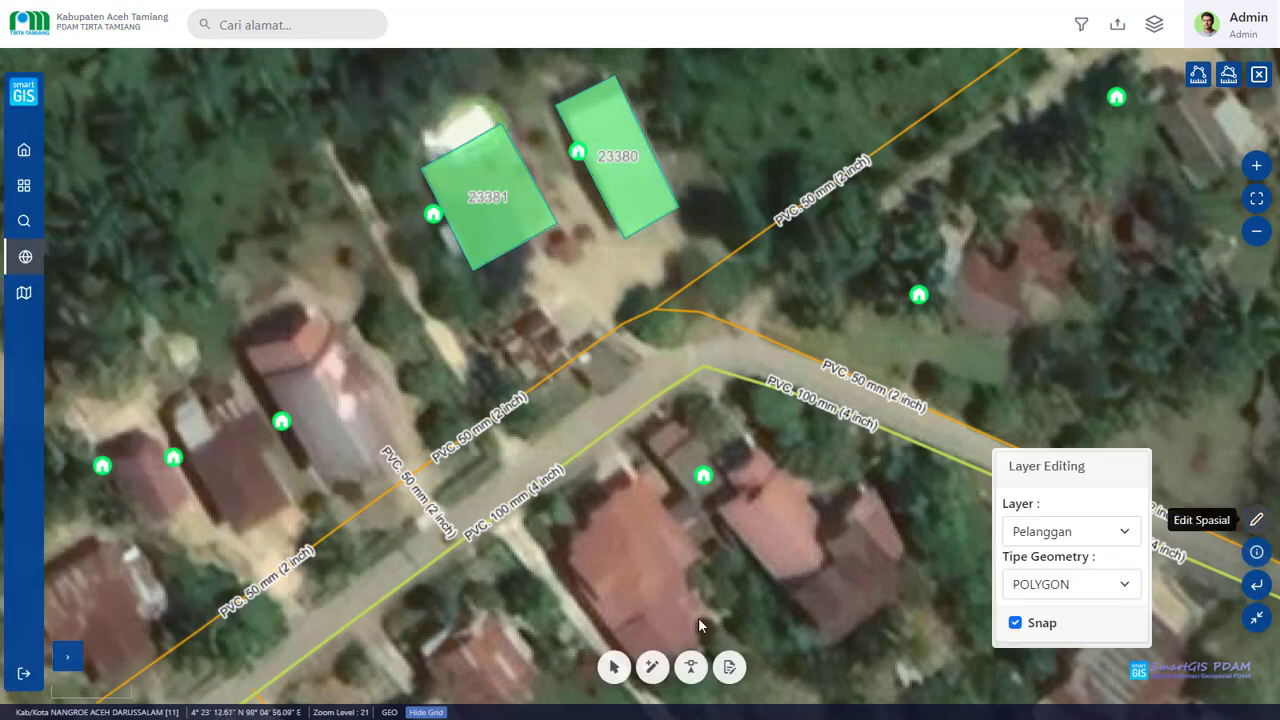
pyautogui.click(652, 667)
pyautogui.click(238, 349)
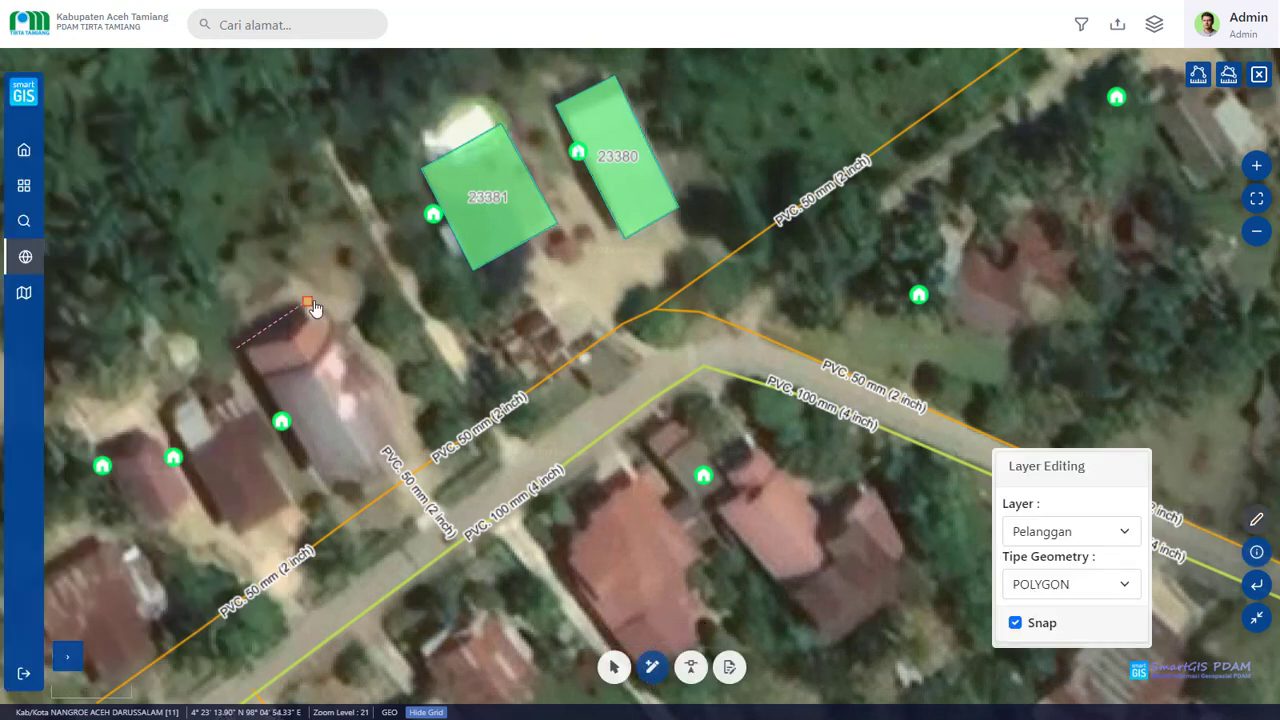
pyautogui.click(312, 302)
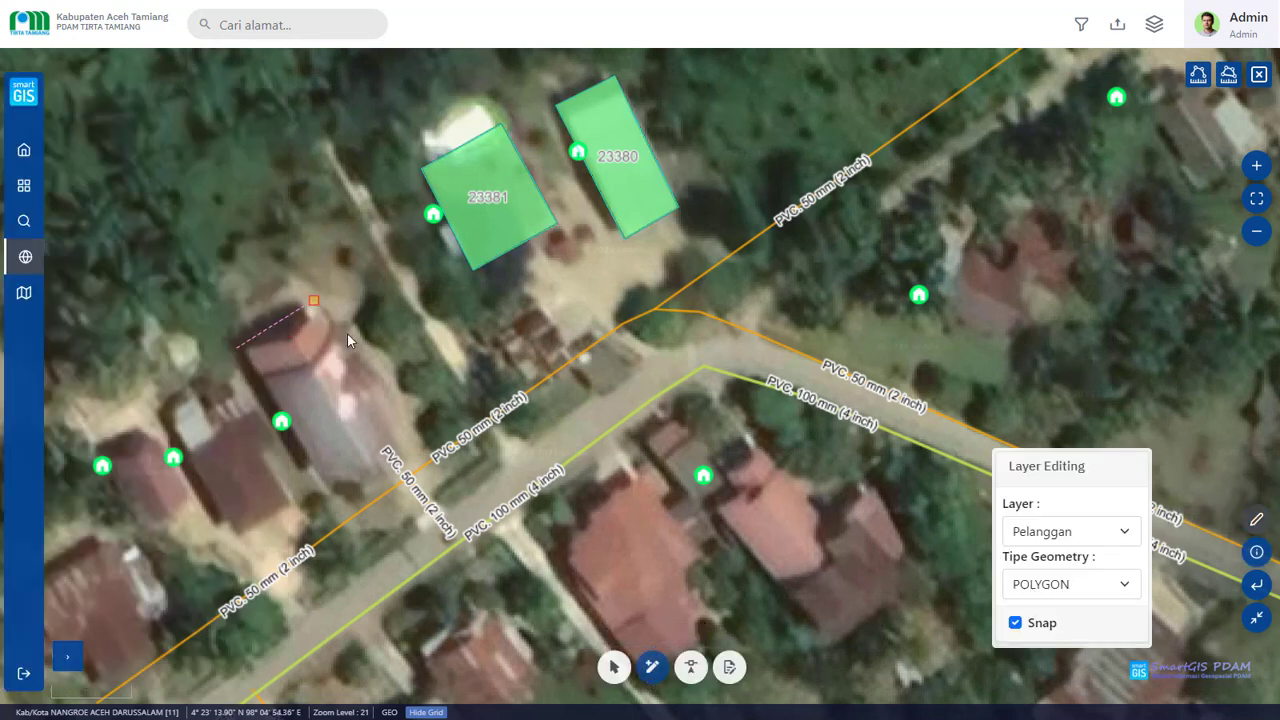
pyautogui.click(388, 489)
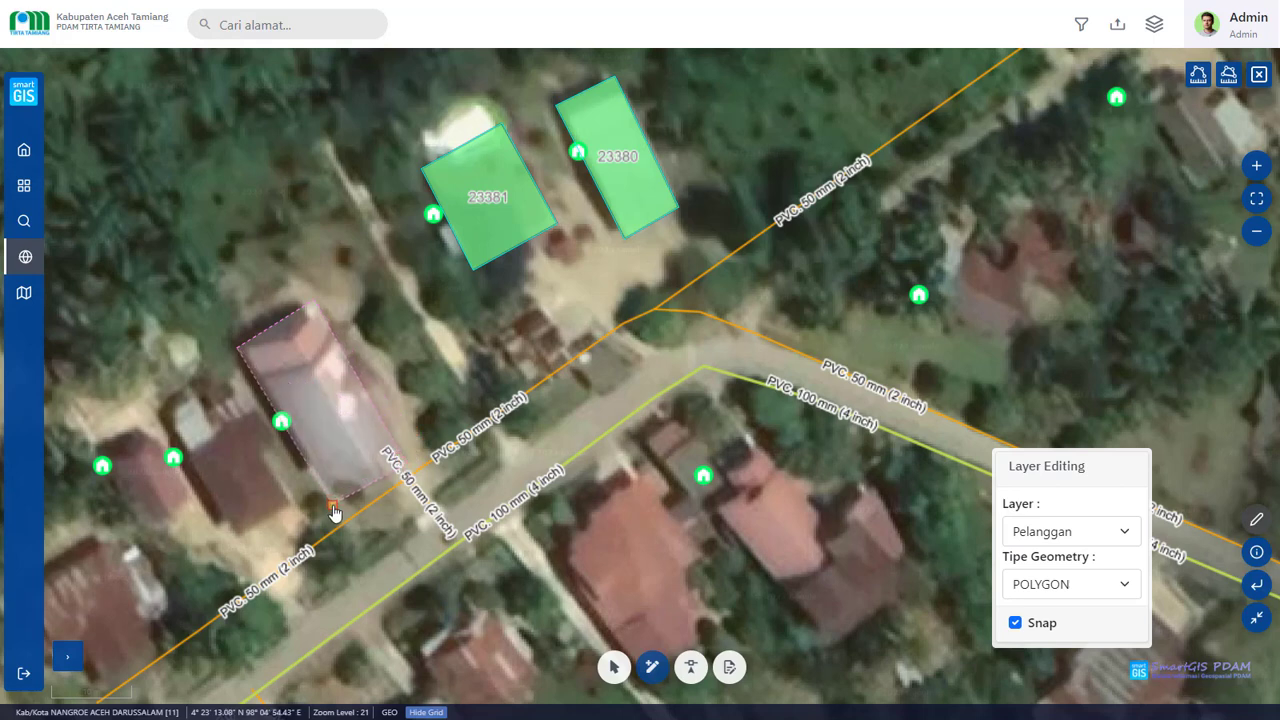
pyautogui.doubleClick(334, 512)
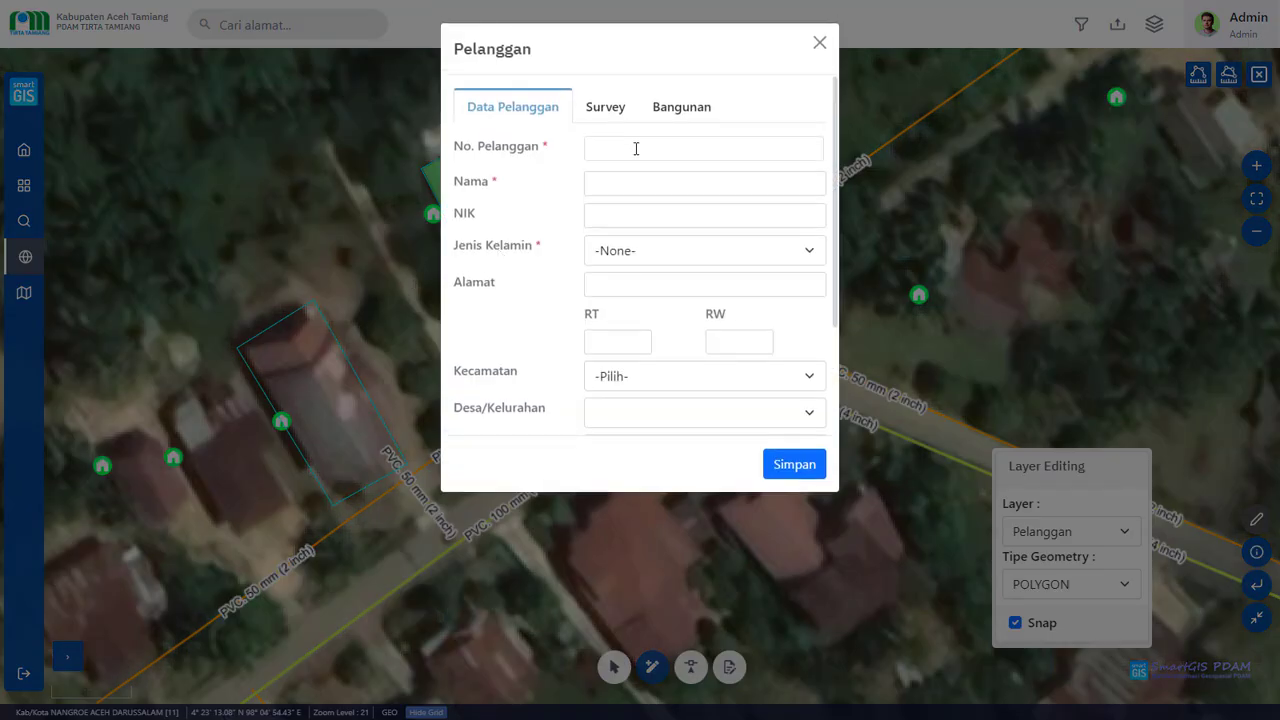
# Enter the customer number and set the gender to Laki-laki.
pyautogui.click(636, 147)
pyautogui.write('23382')
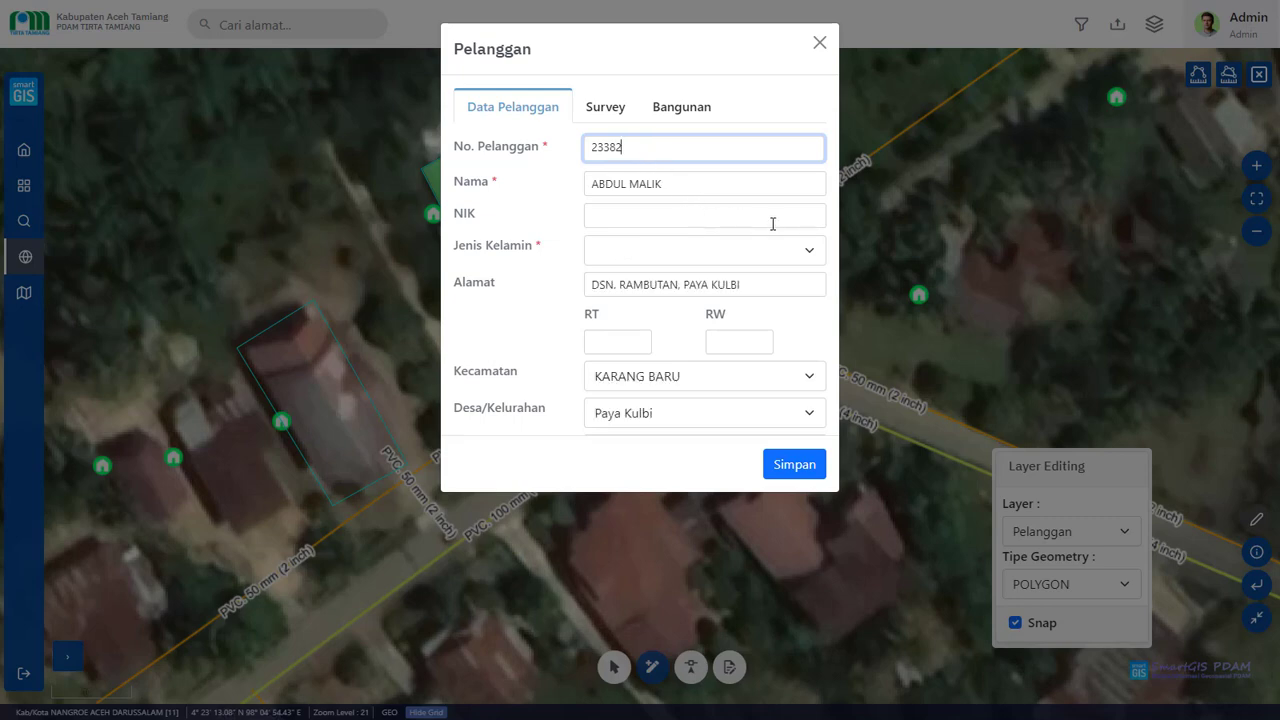
pyautogui.click(790, 252)
pyautogui.click(719, 292)
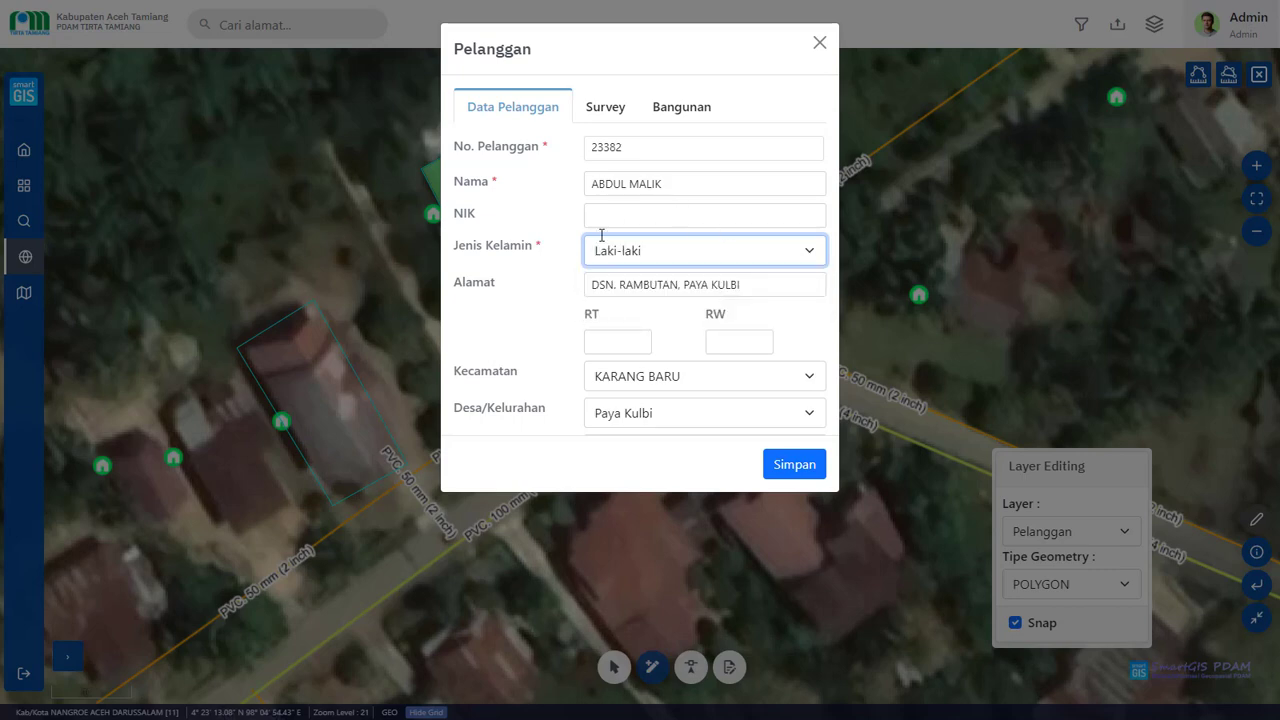
# Review the Survey and Bangunan tabs, then save the new customer record.
pyautogui.click(606, 108)
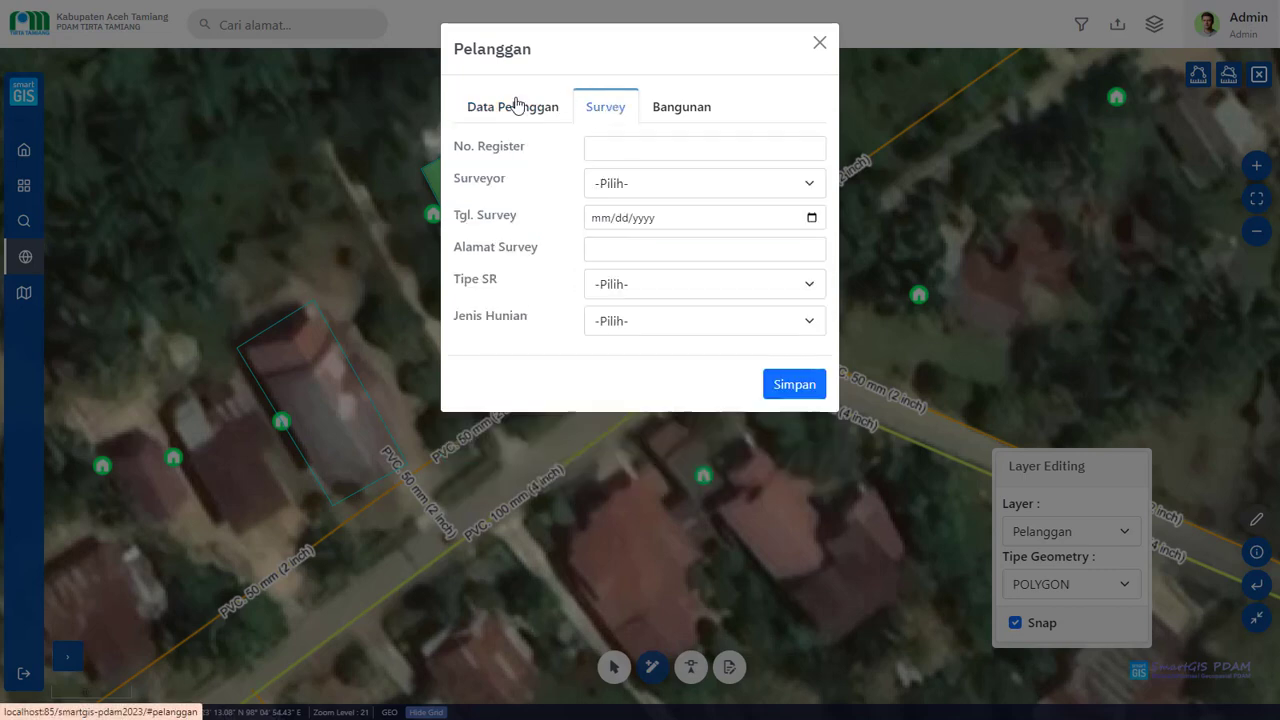
pyautogui.click(698, 112)
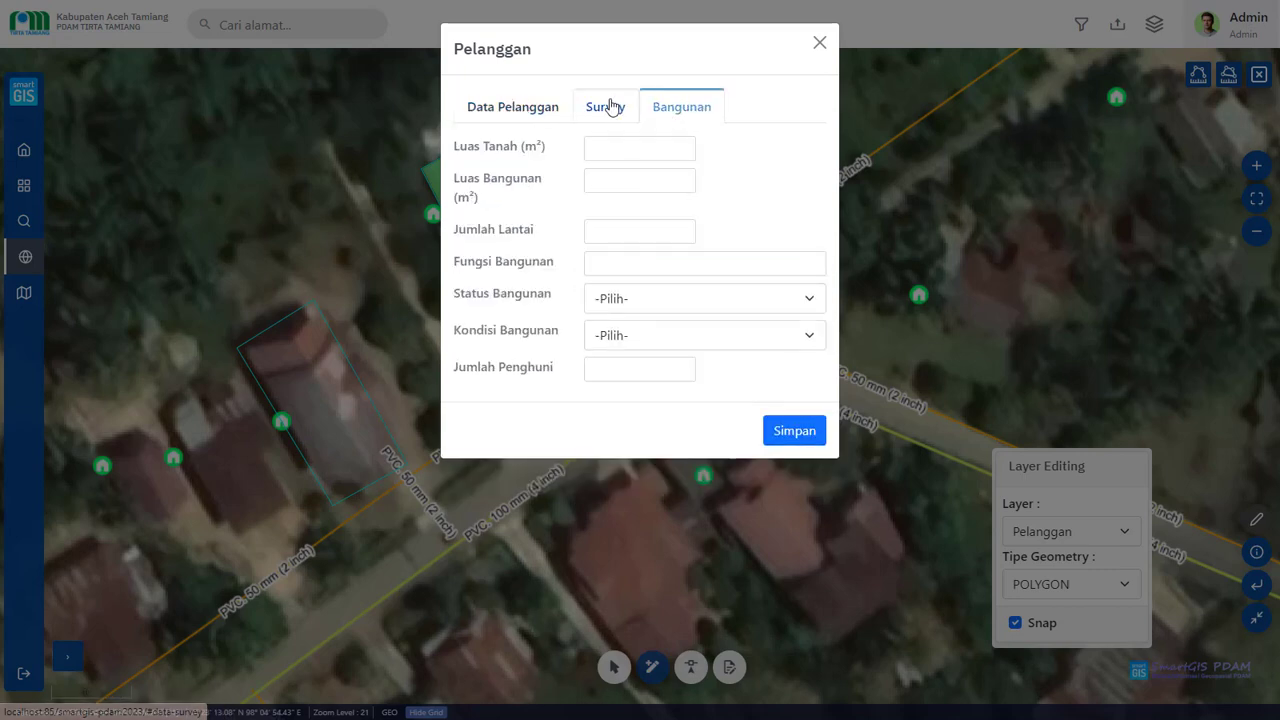
pyautogui.click(522, 106)
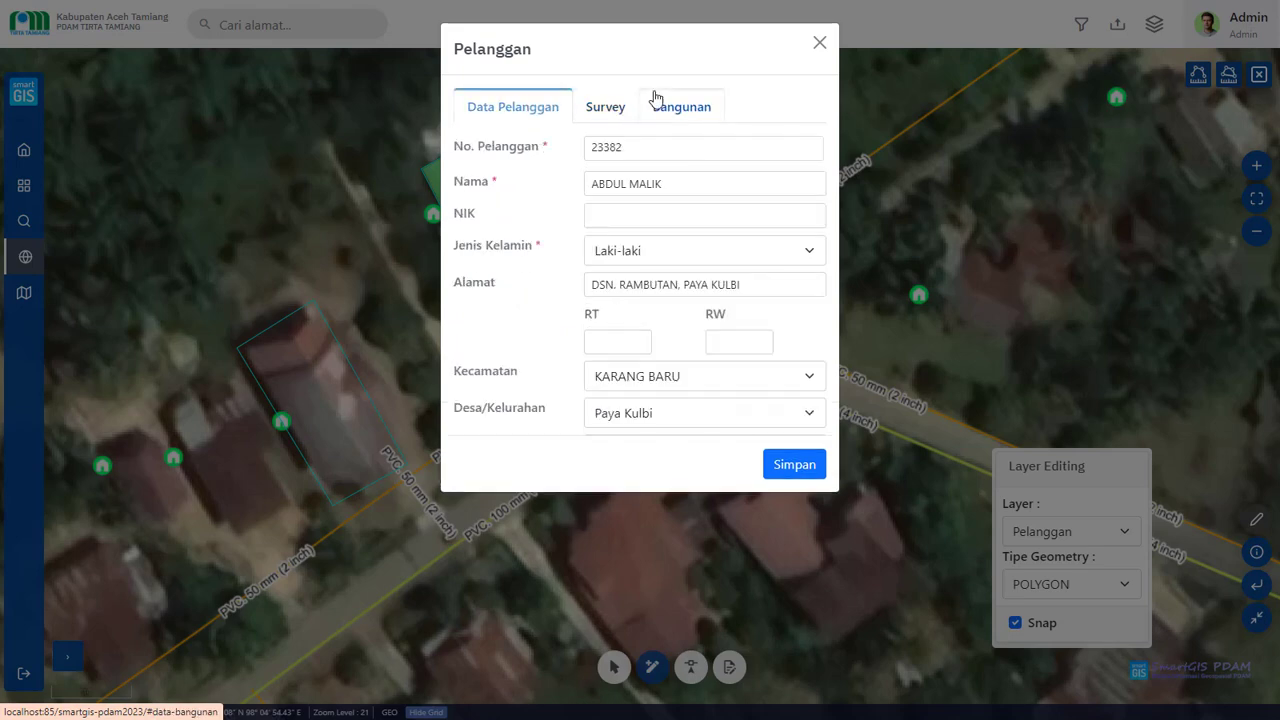
pyautogui.click(705, 110)
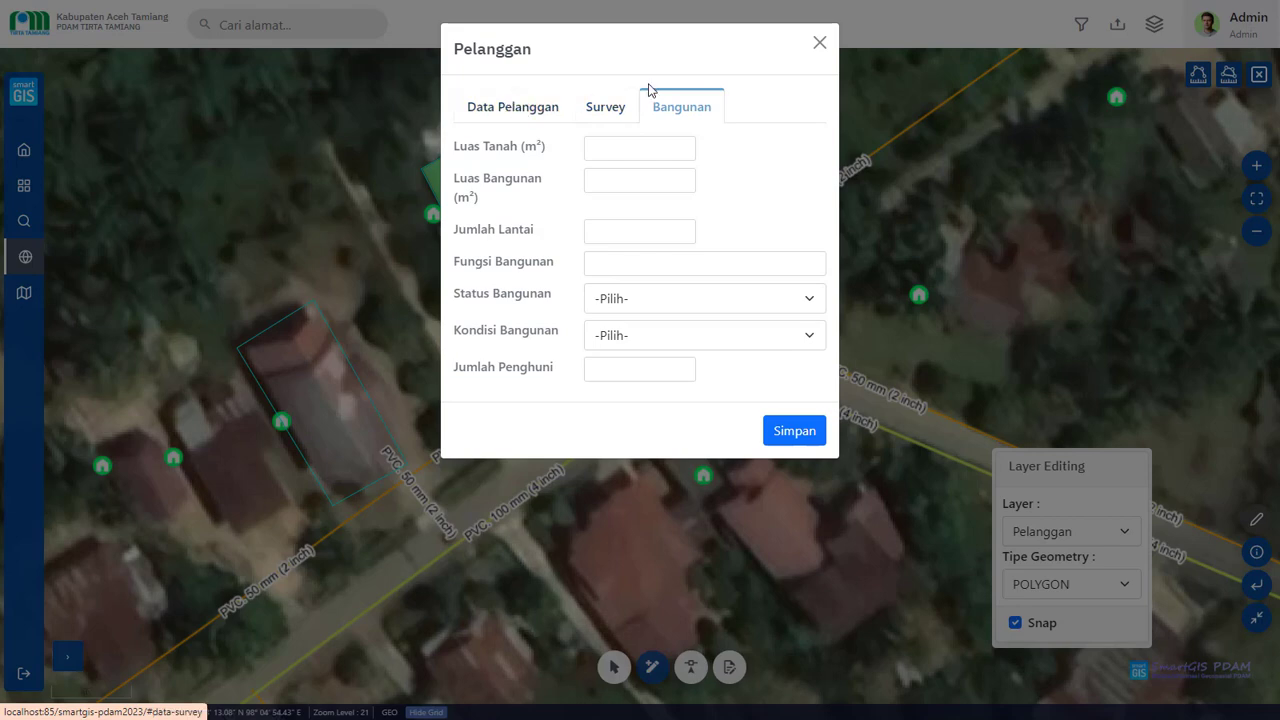
pyautogui.click(518, 112)
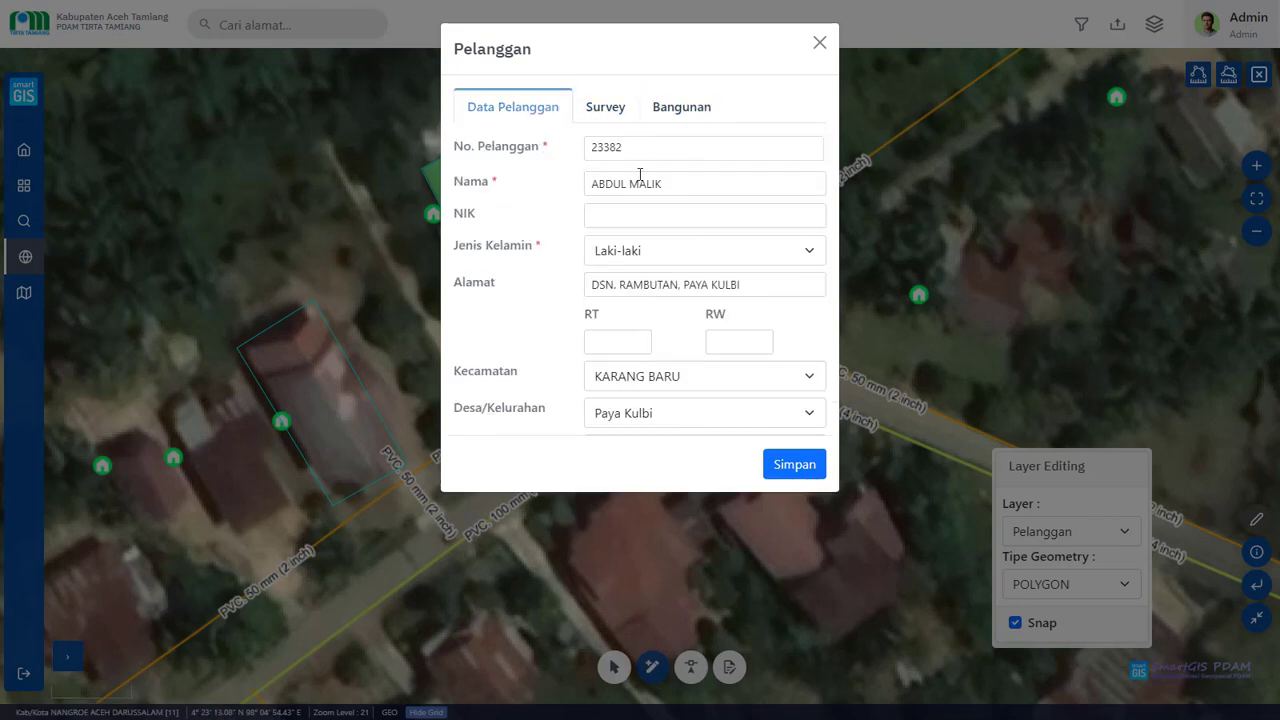
pyautogui.click(603, 112)
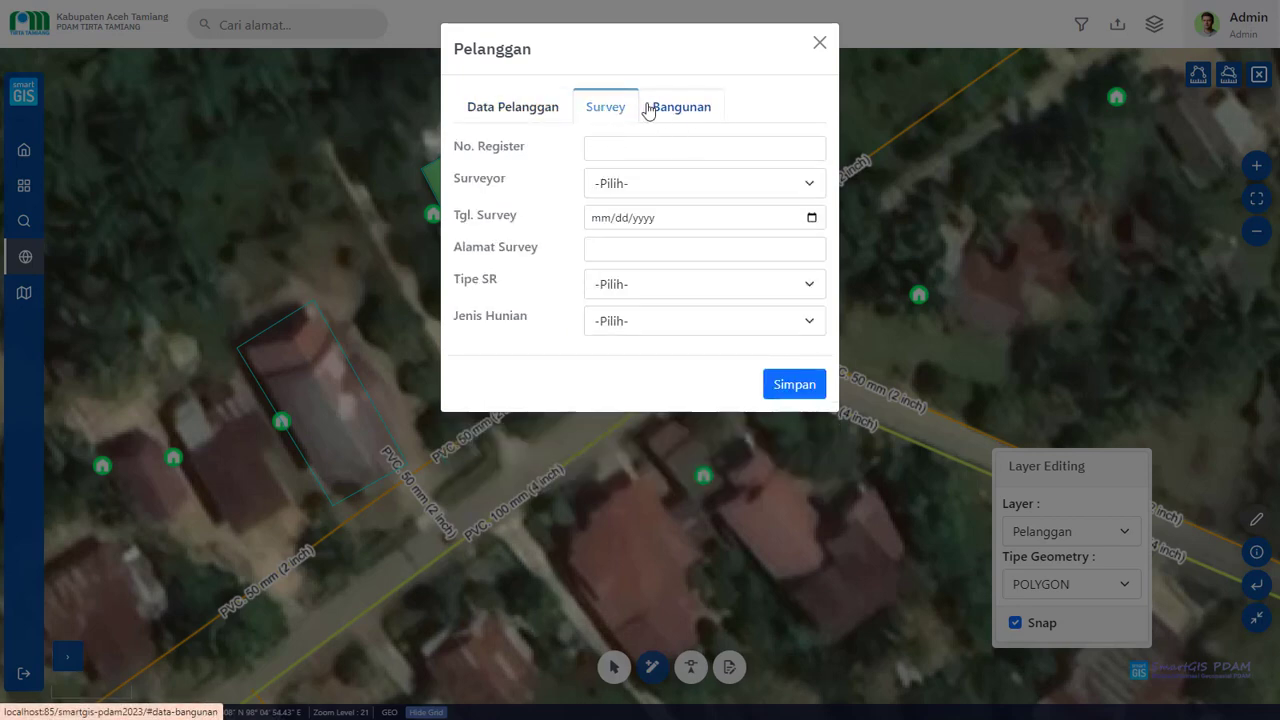
pyautogui.click(685, 113)
pyautogui.click(521, 113)
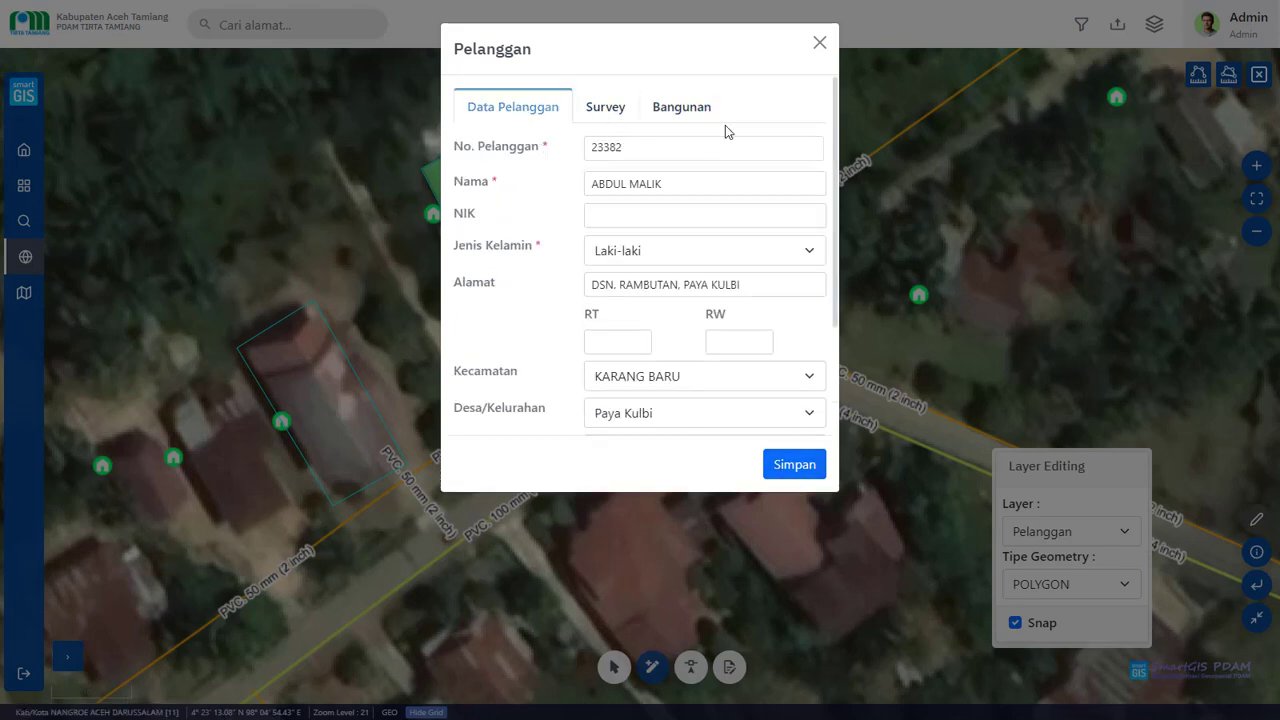
pyautogui.scroll(-3, 742, 234)
pyautogui.scroll(3, 589, 237)
pyautogui.click(797, 475)
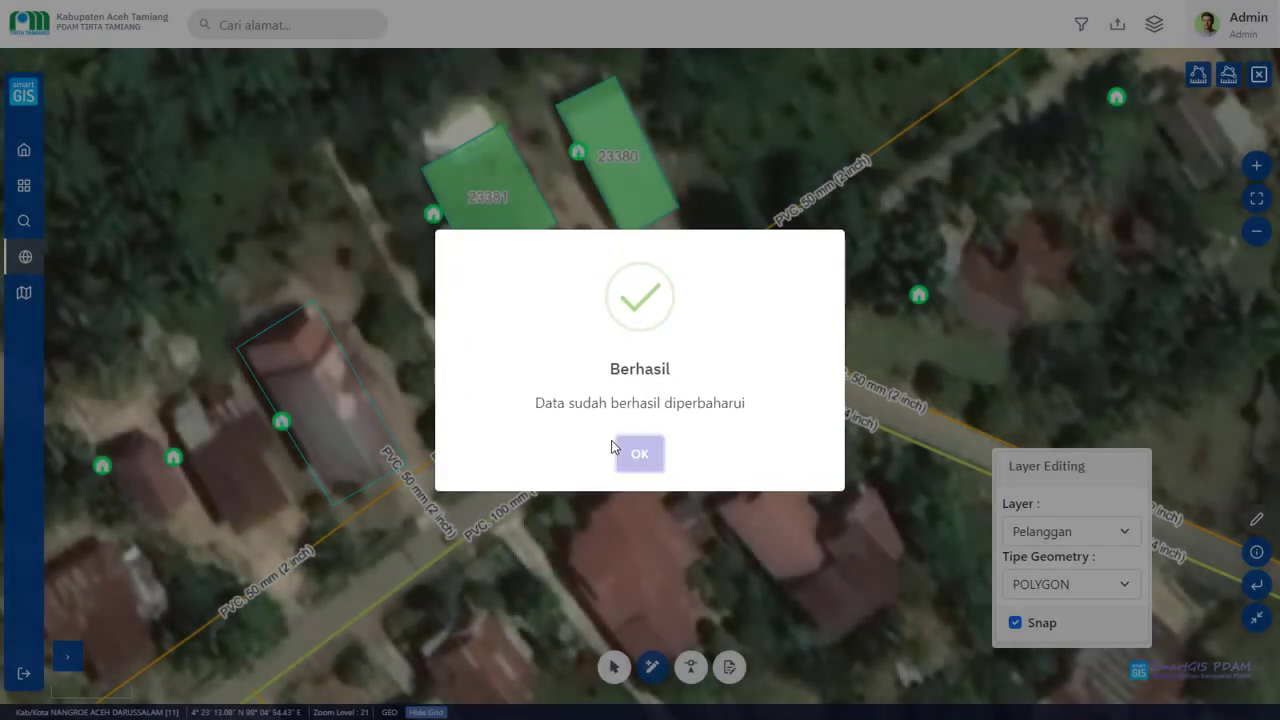
# Dismiss the success message and turn off spatial editing so the parcel shows green.
pyautogui.click(616, 451)
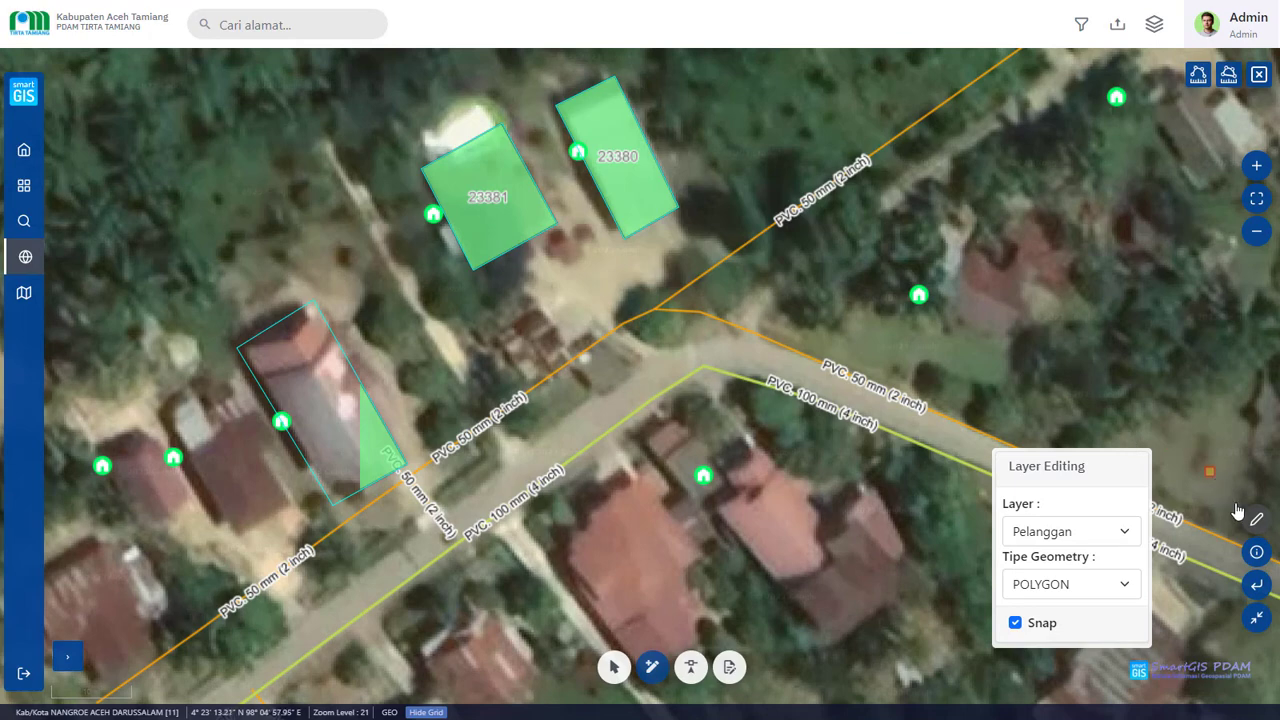
pyautogui.click(1256, 519)
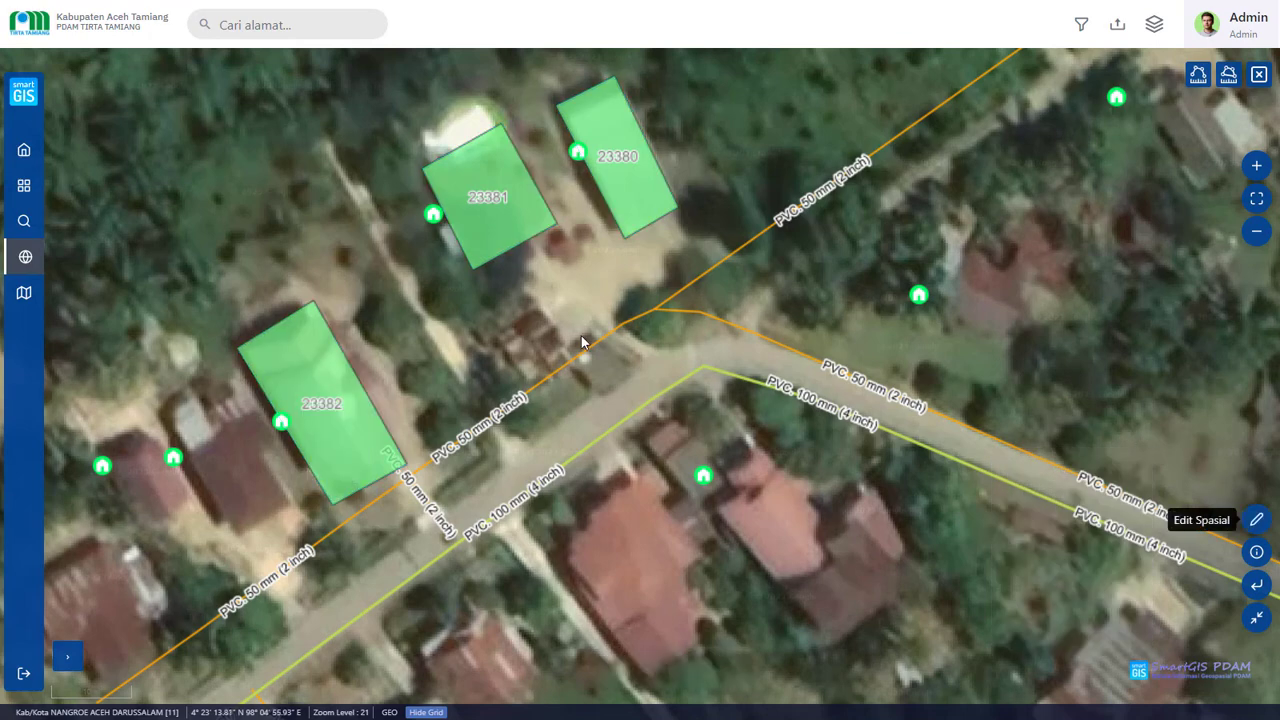
pyautogui.scroll(-1, 452, 352)
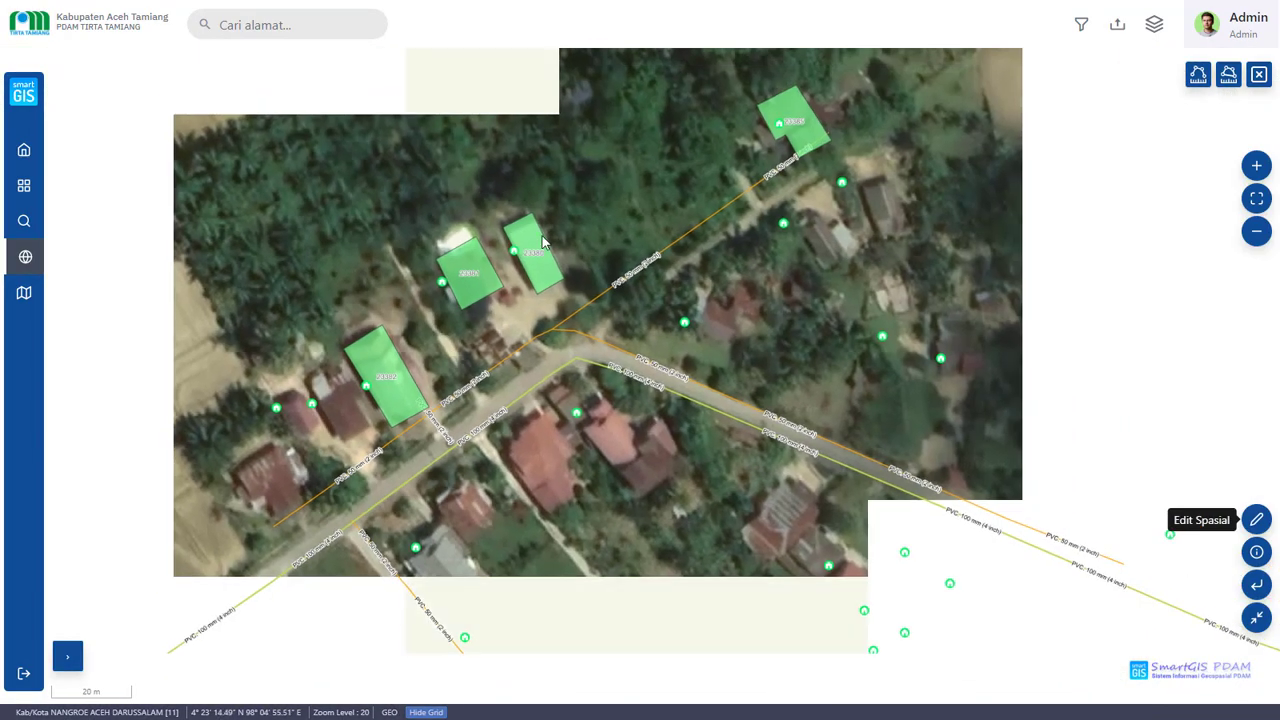
pyautogui.moveTo(320, 235); pyautogui.dragTo(514, 167)
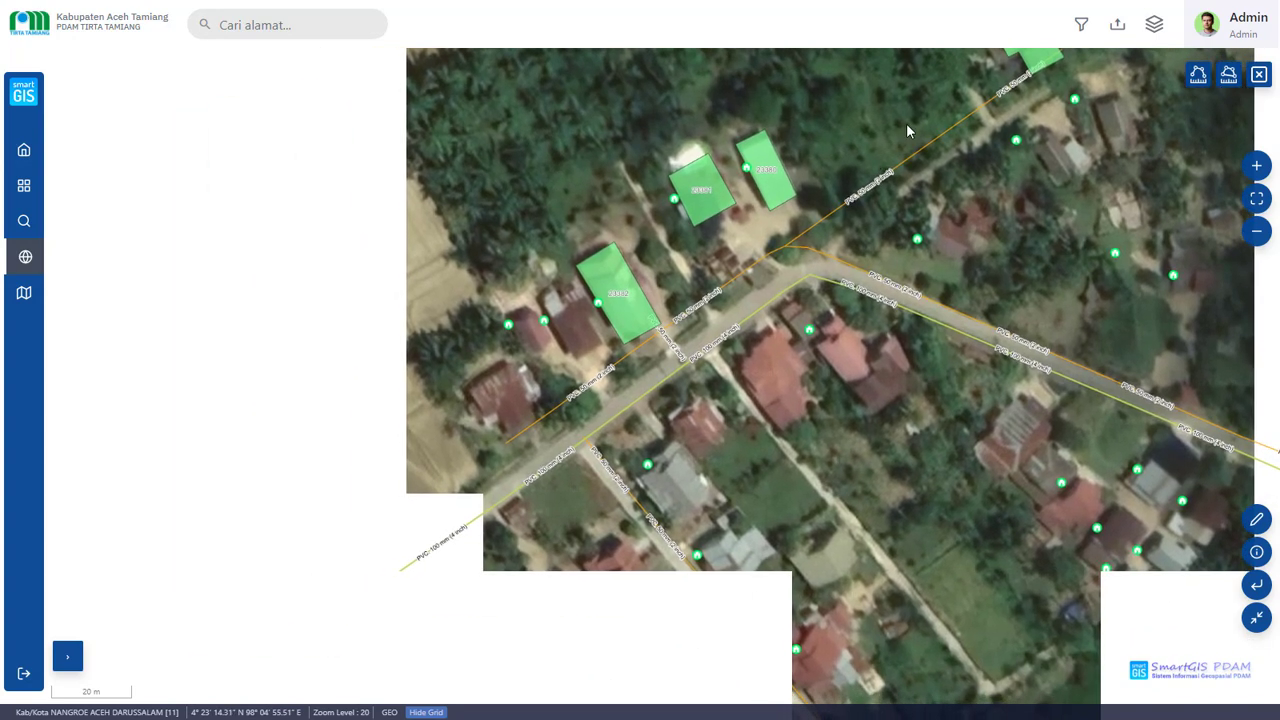
pyautogui.moveTo(782, 211); pyautogui.dragTo(712, 259)
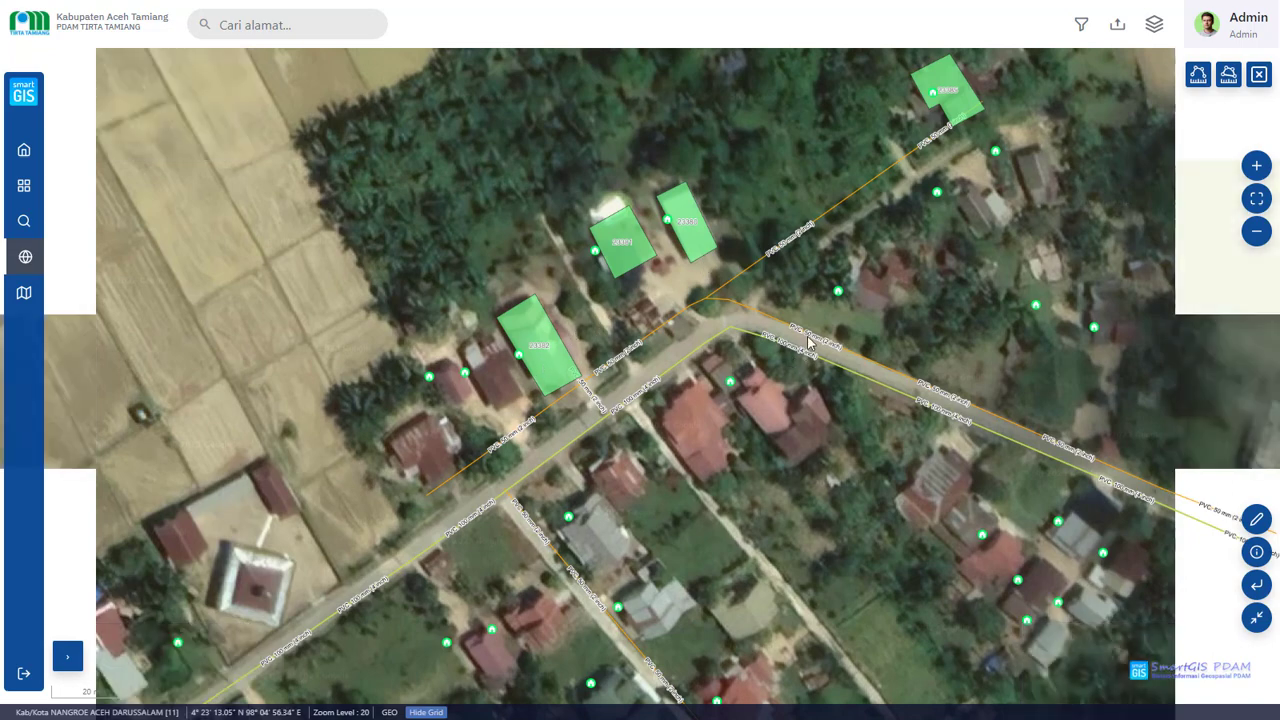
# Zoom in on the houses along the PVC 50 mm branch road.
pyautogui.scroll(-1, 808, 341)
pyautogui.scroll(-1, 825, 319)
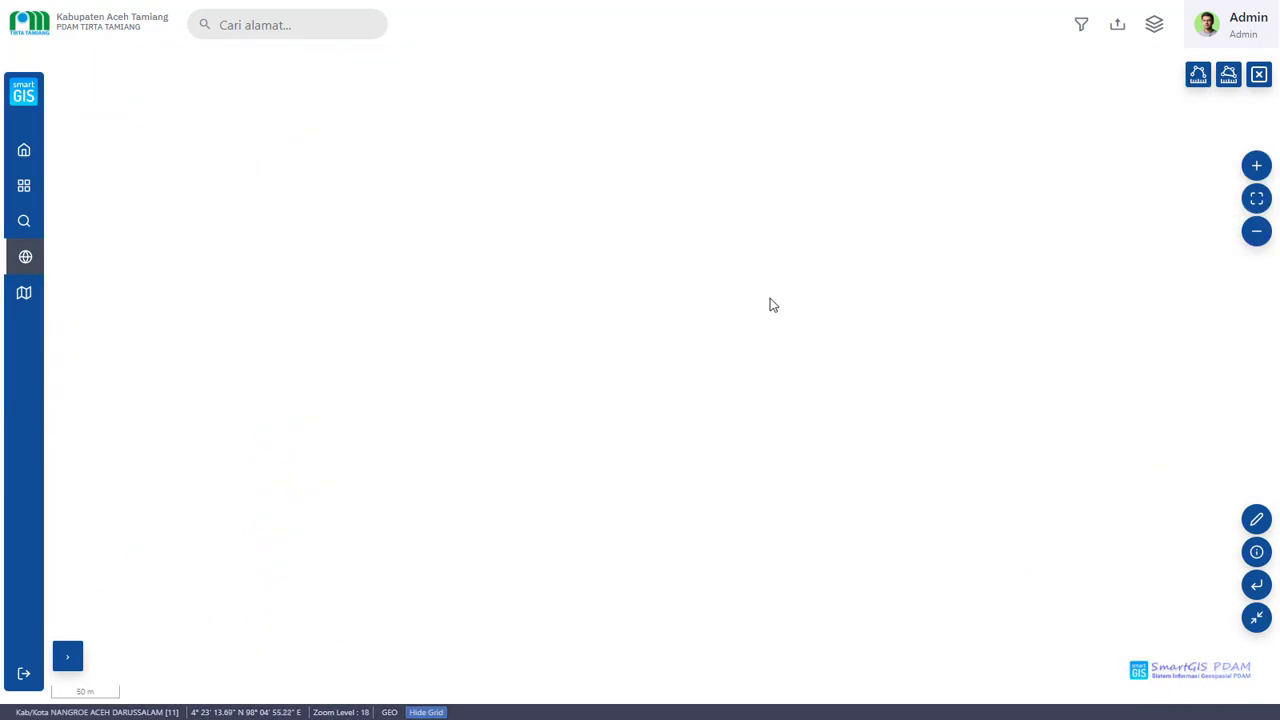
pyautogui.scroll(1, 770, 305)
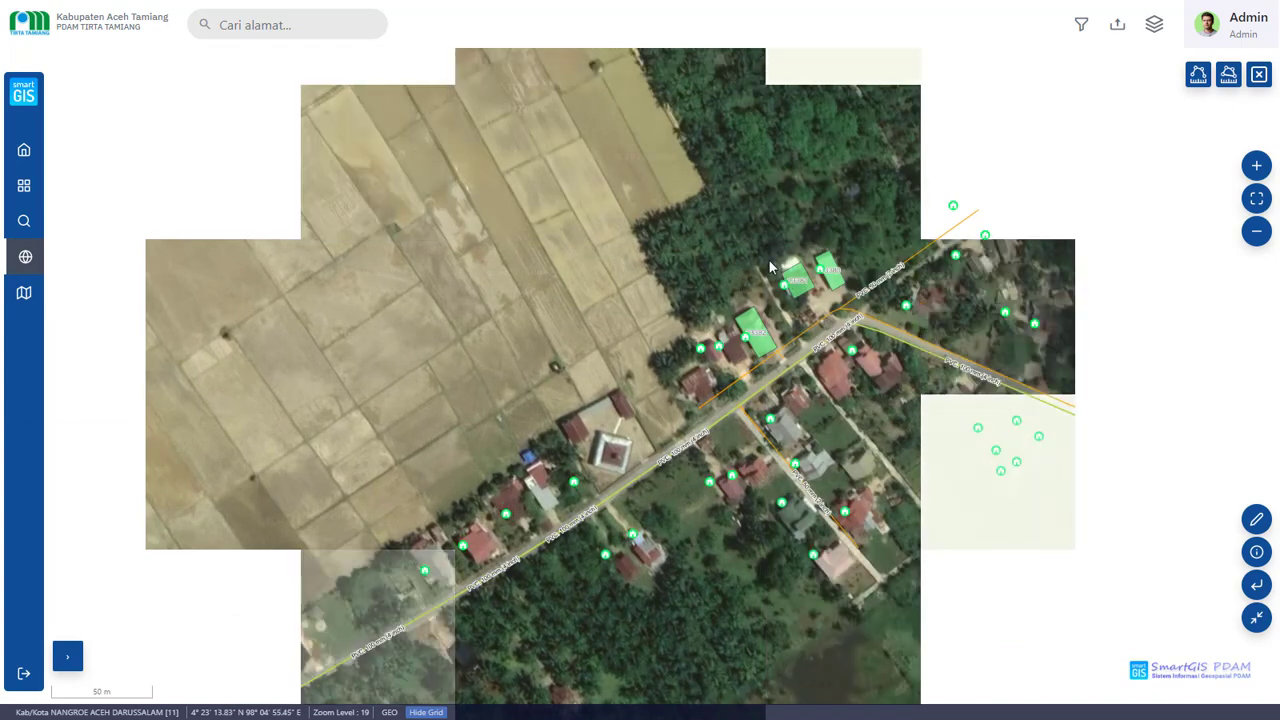
pyautogui.moveTo(782, 369); pyautogui.dragTo(627, 249)
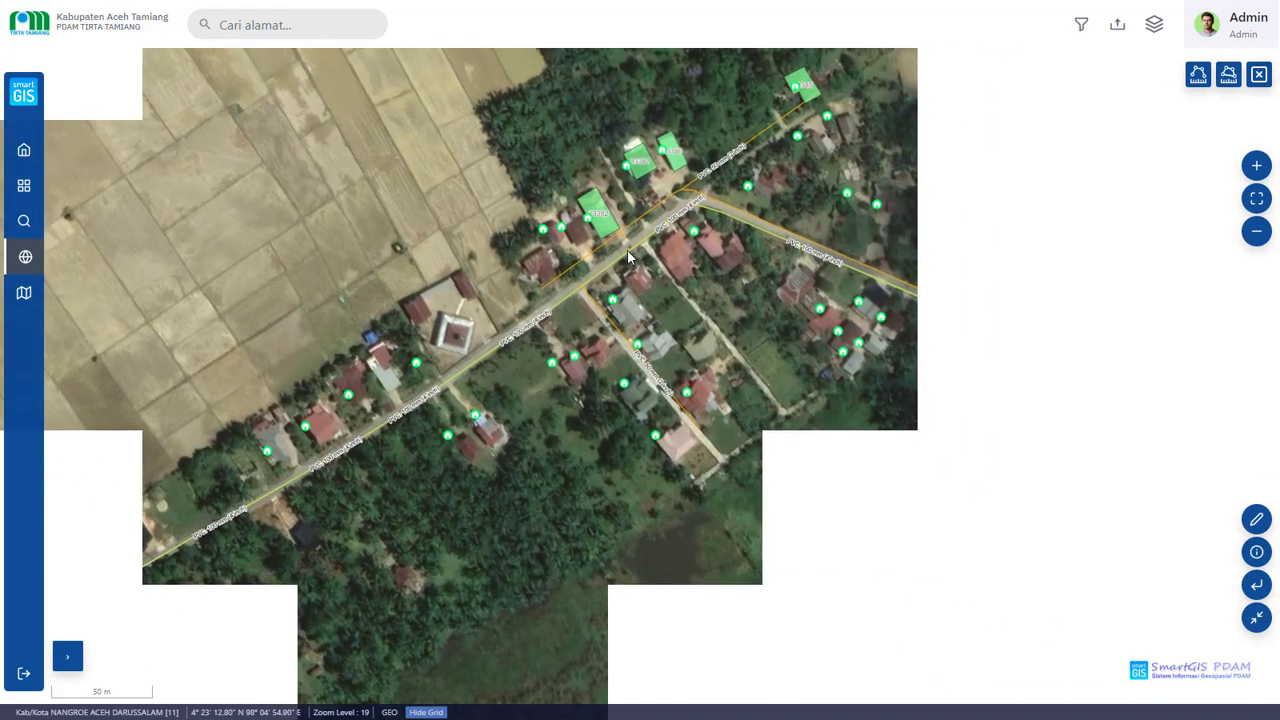
pyautogui.moveTo(588, 195)
pyautogui.keyDown('shift'); pyautogui.mouseDown()
pyautogui.moveTo(723, 302)
pyautogui.moveTo(839, 443)
pyautogui.mouseUp(); pyautogui.keyUp('shift')
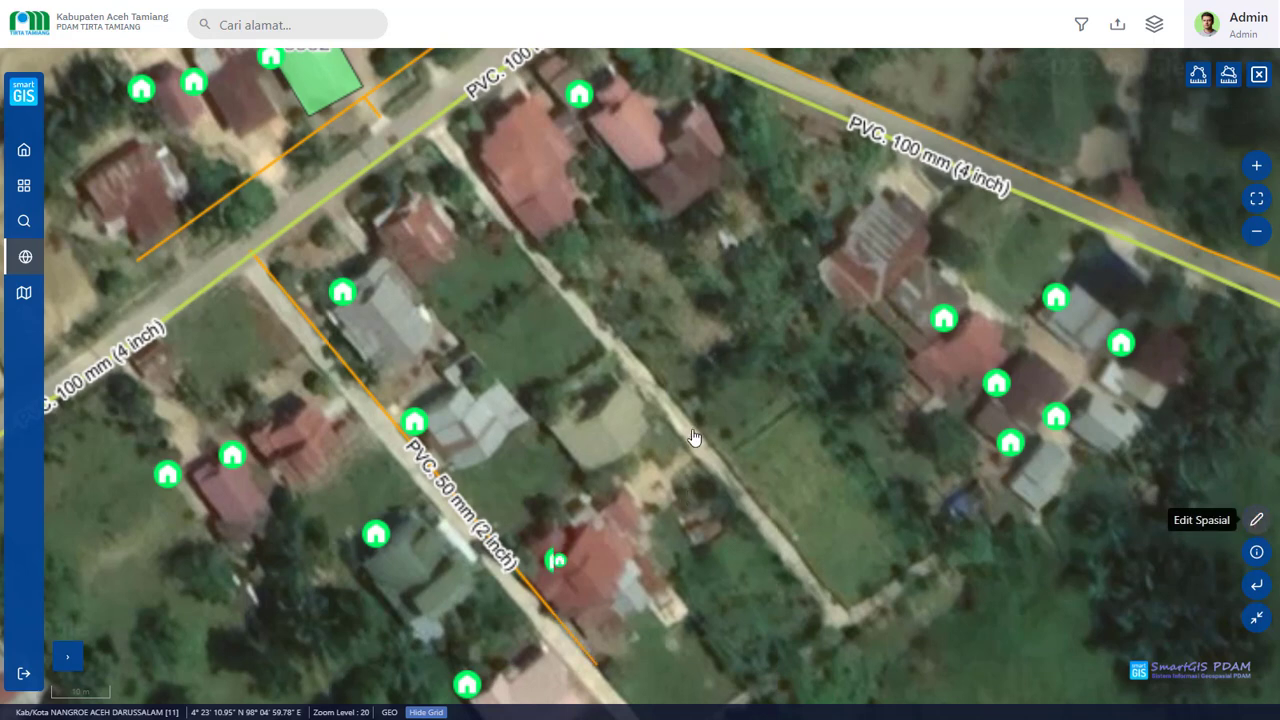
# Set up new-line editing on Jaringan Pipa, discard a first attempt, and show the map full screen.
pyautogui.click(1074, 534)
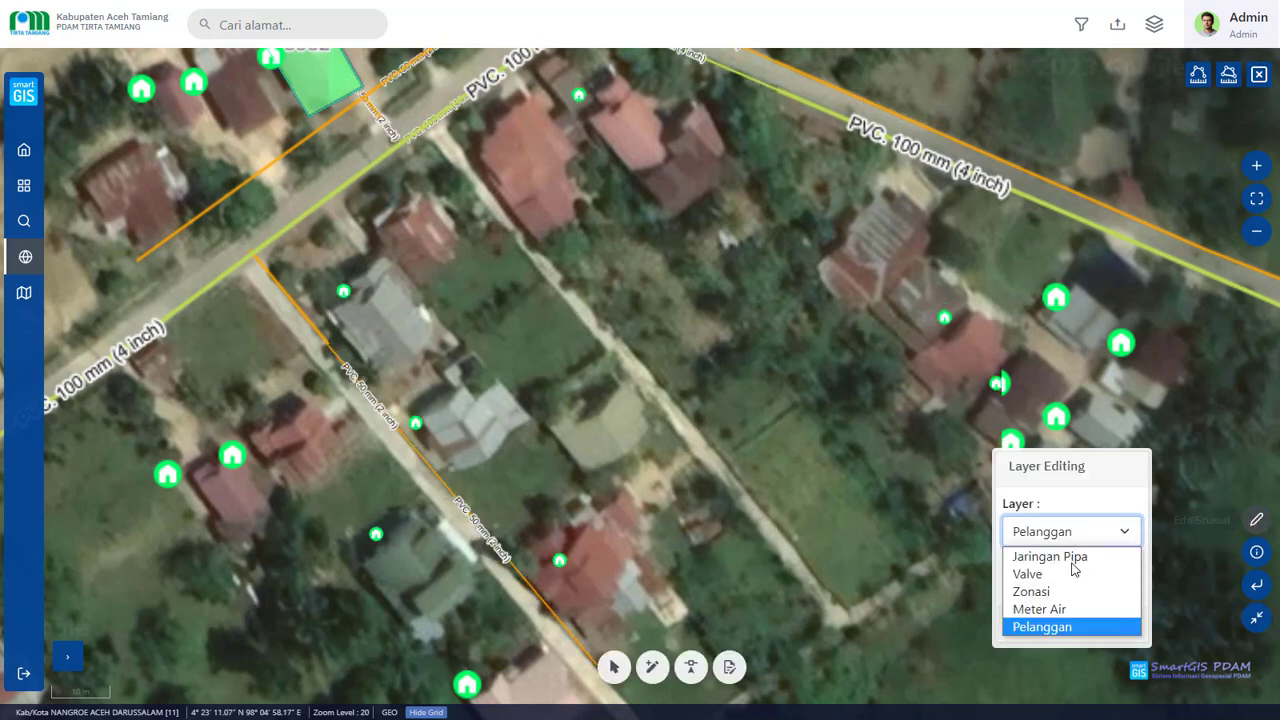
pyautogui.click(1060, 626)
pyautogui.click(655, 664)
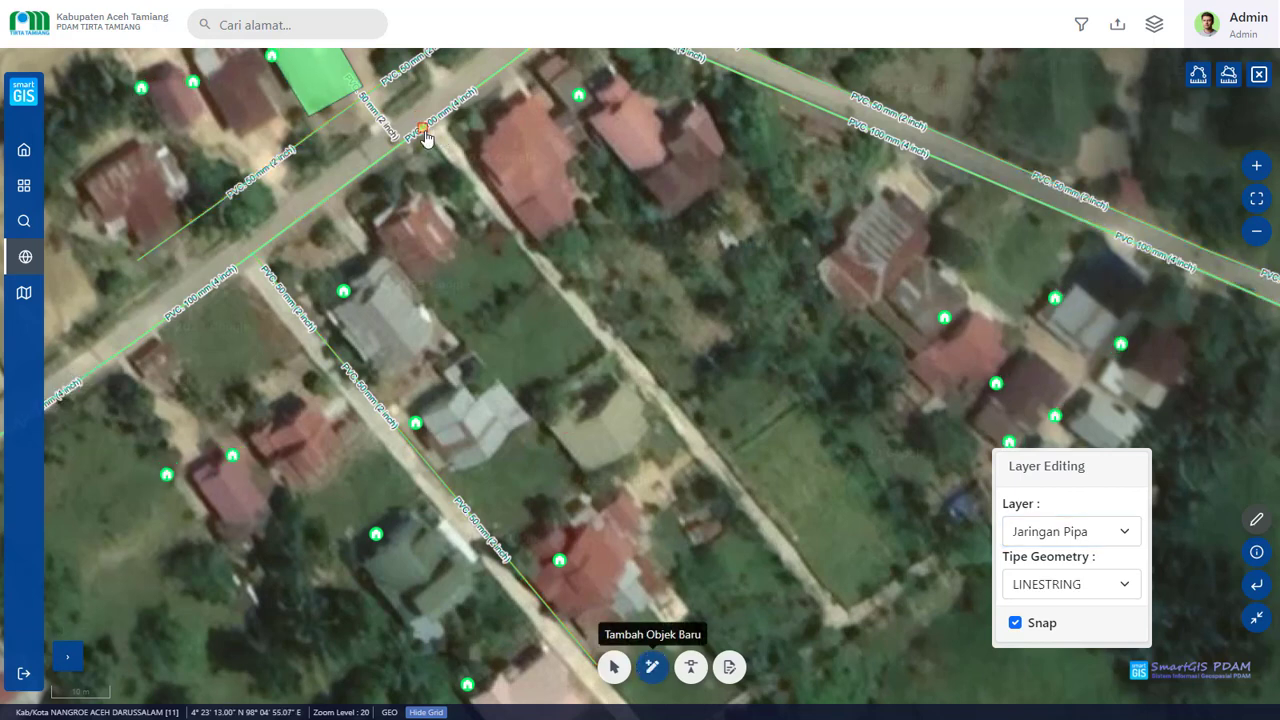
pyautogui.click(423, 131)
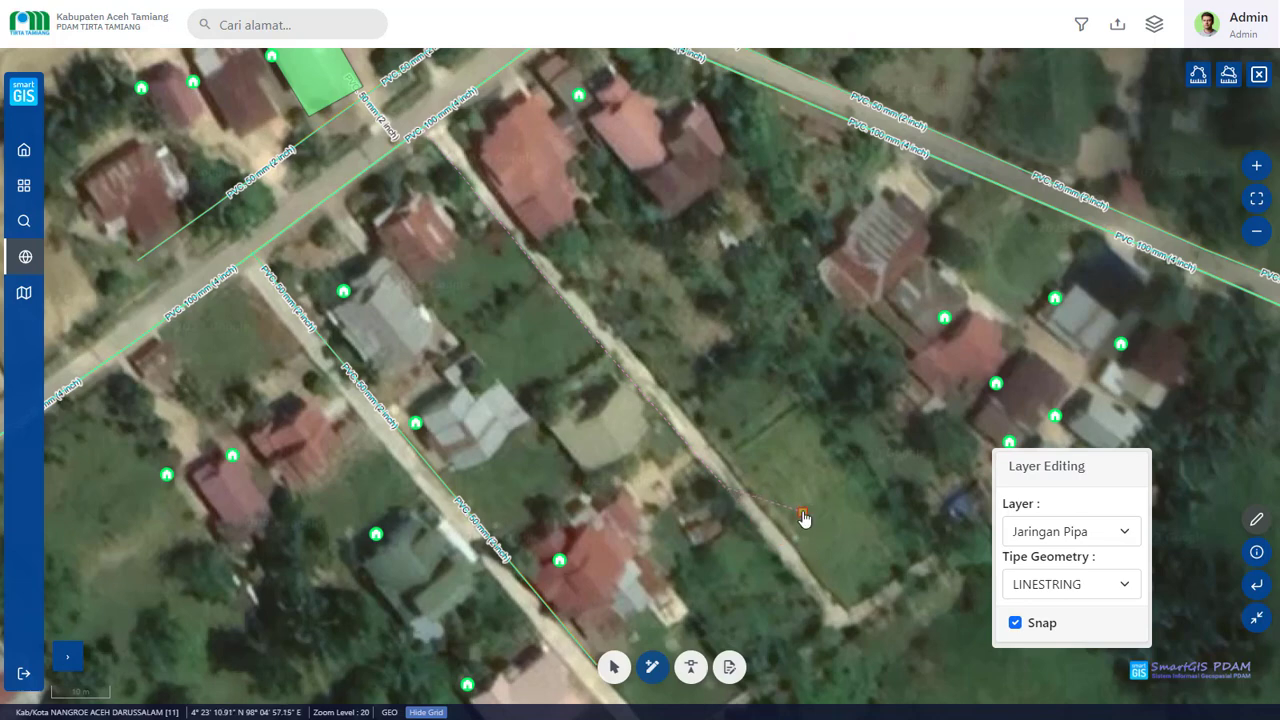
pyautogui.press('Escape')
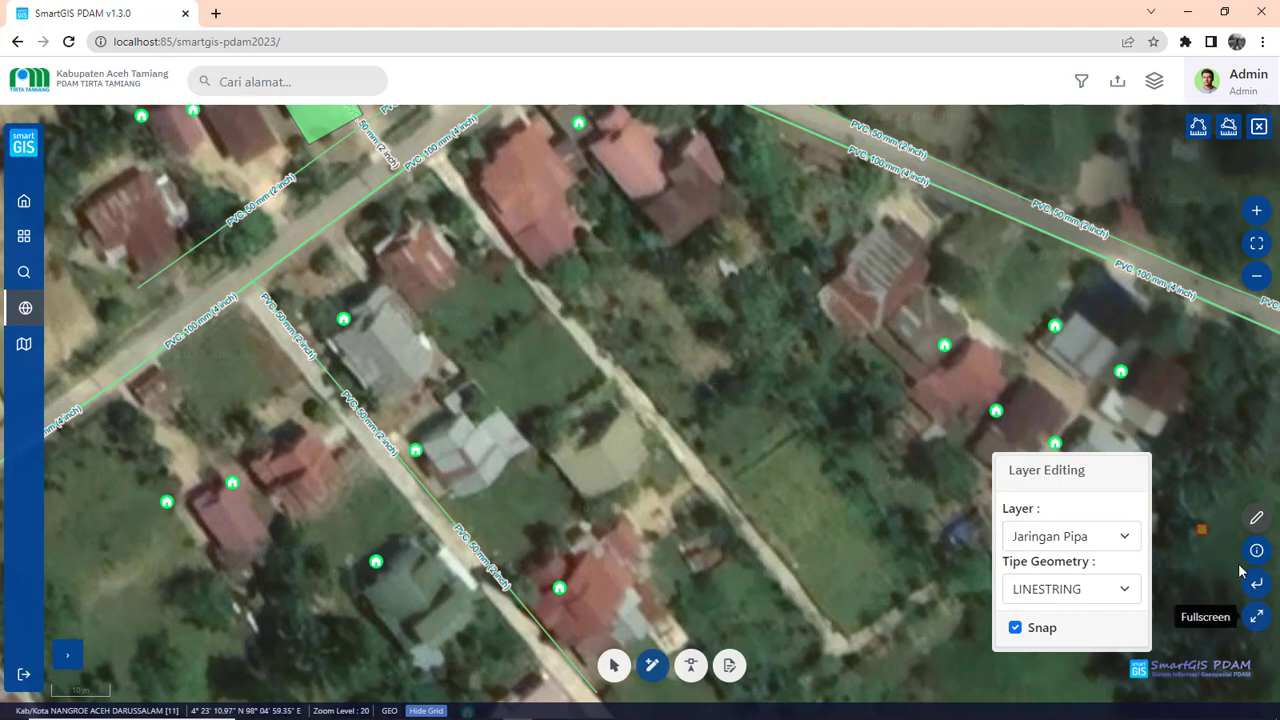
pyautogui.click(1256, 616)
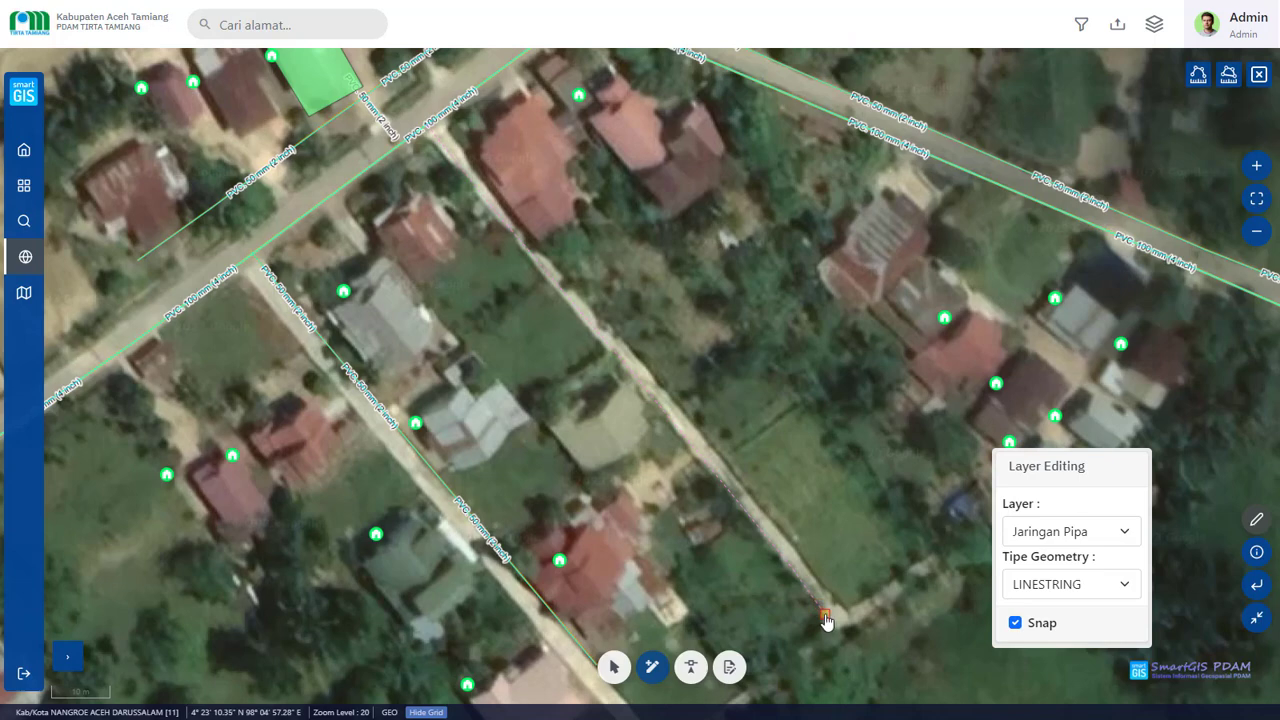
# Finish the lane pipe and save it as 100 mm PVC, installed 03/08/2023, Lain-lain, Lainnya.
pyautogui.doubleClick(826, 620)
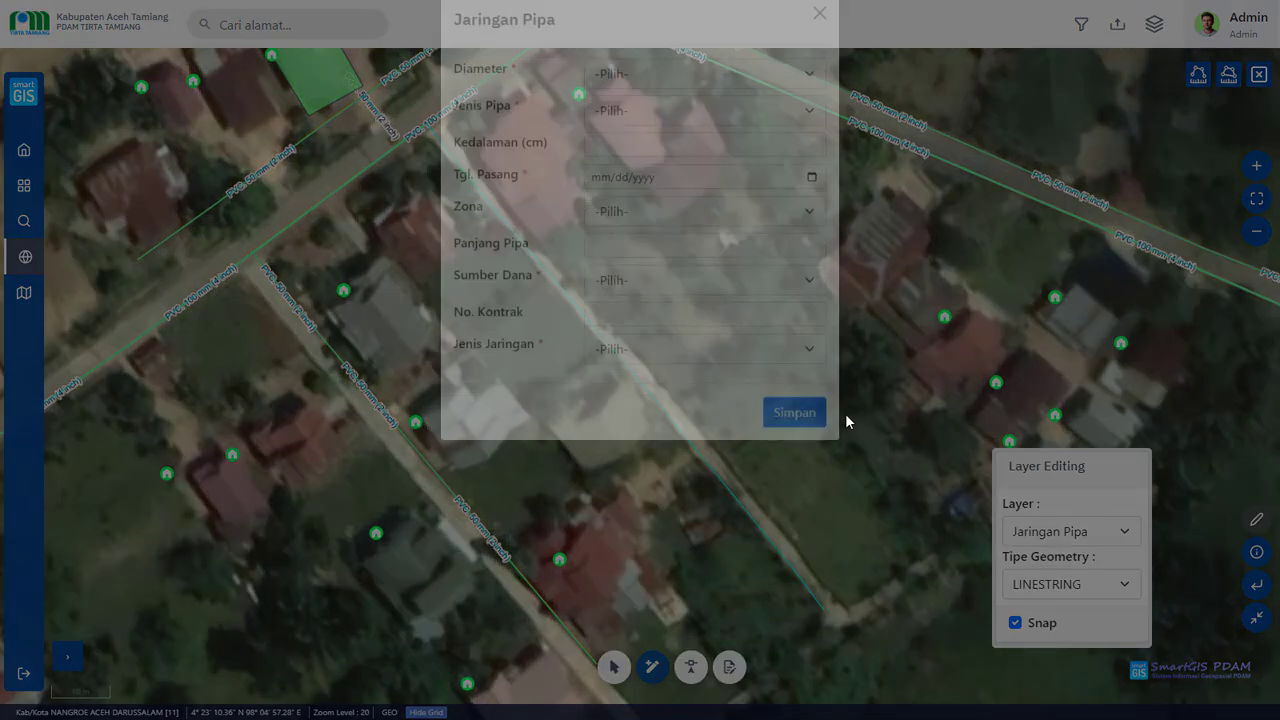
pyautogui.click(707, 107)
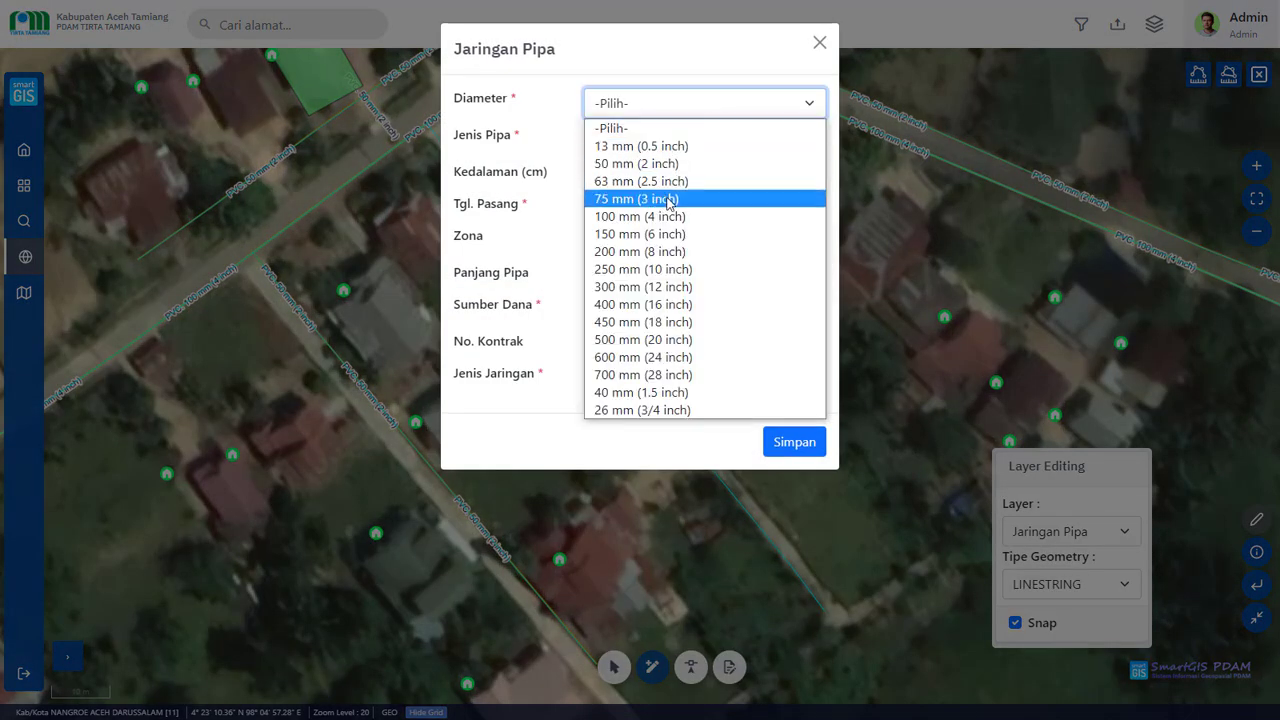
pyautogui.click(693, 217)
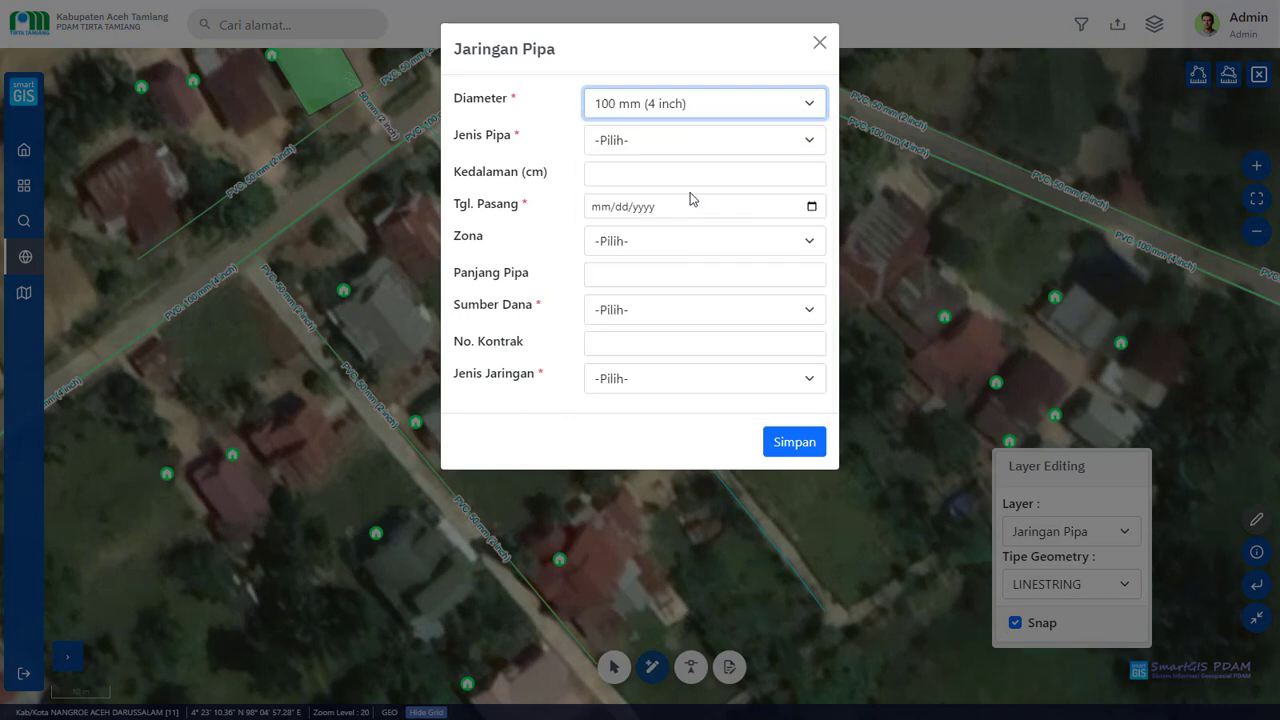
pyautogui.click(744, 154)
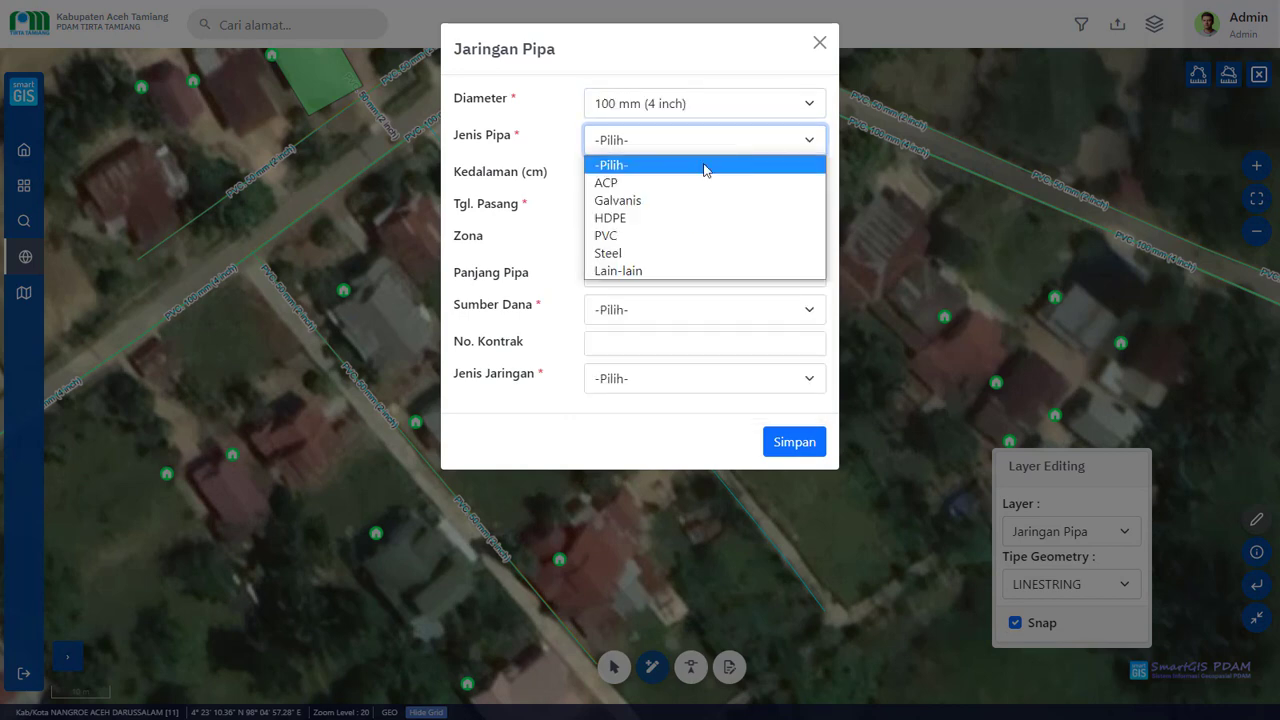
pyautogui.click(667, 243)
pyautogui.click(811, 207)
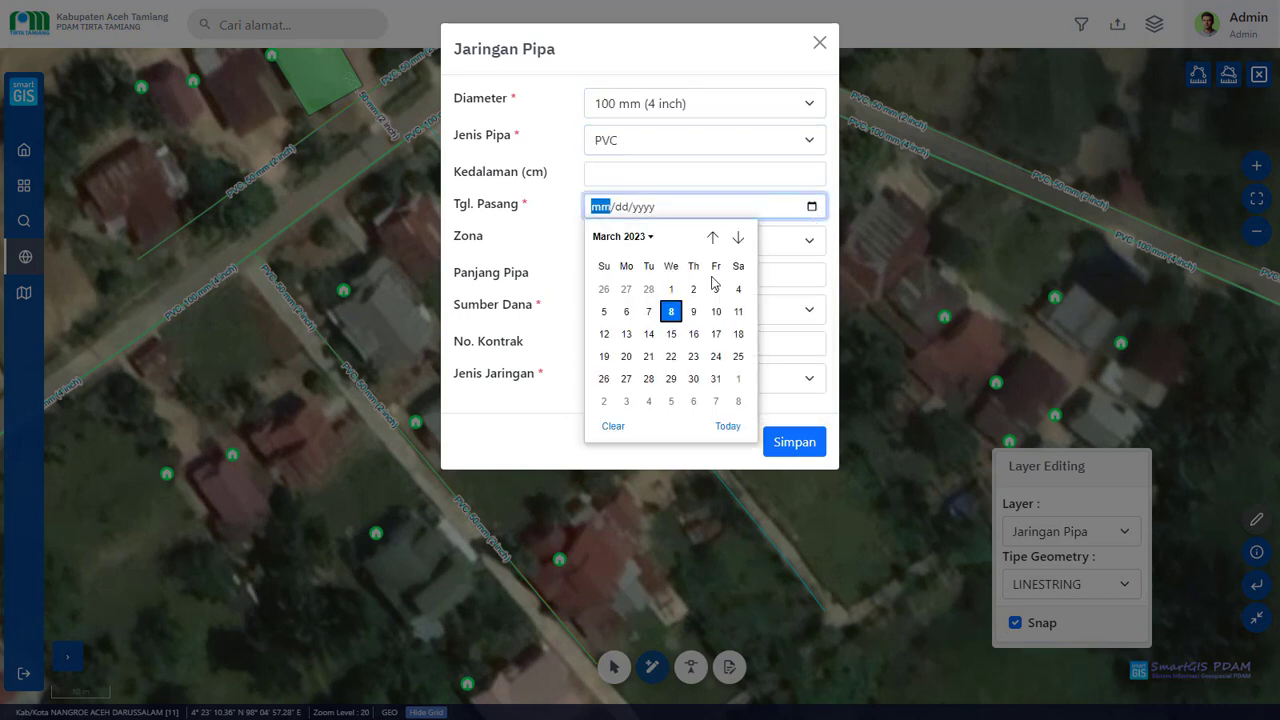
pyautogui.click(670, 312)
pyautogui.click(743, 315)
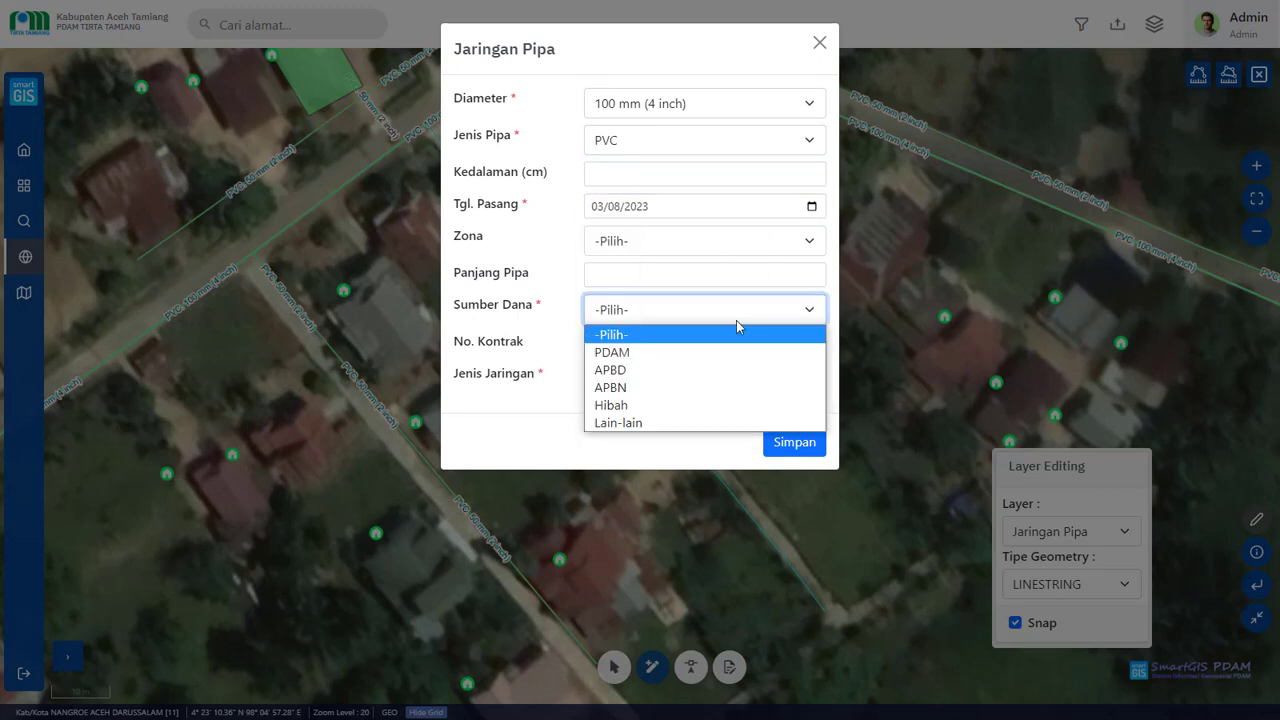
pyautogui.click(677, 426)
pyautogui.click(673, 386)
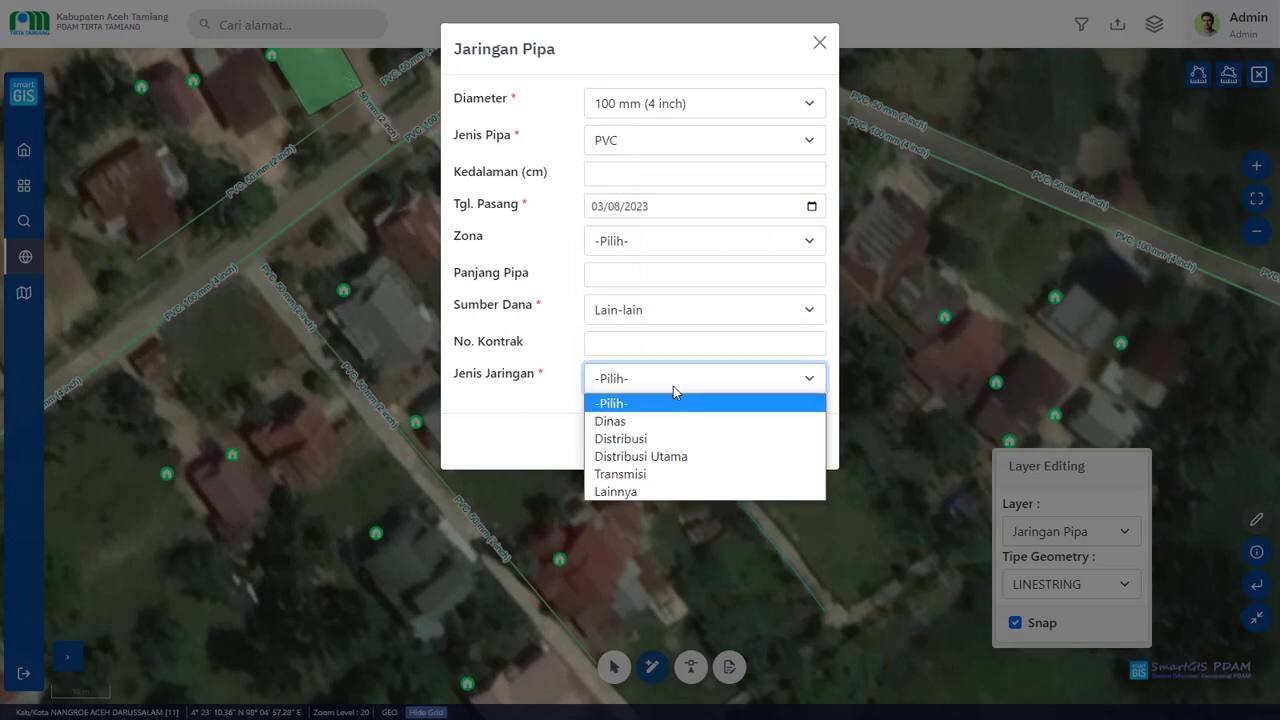
pyautogui.click(637, 492)
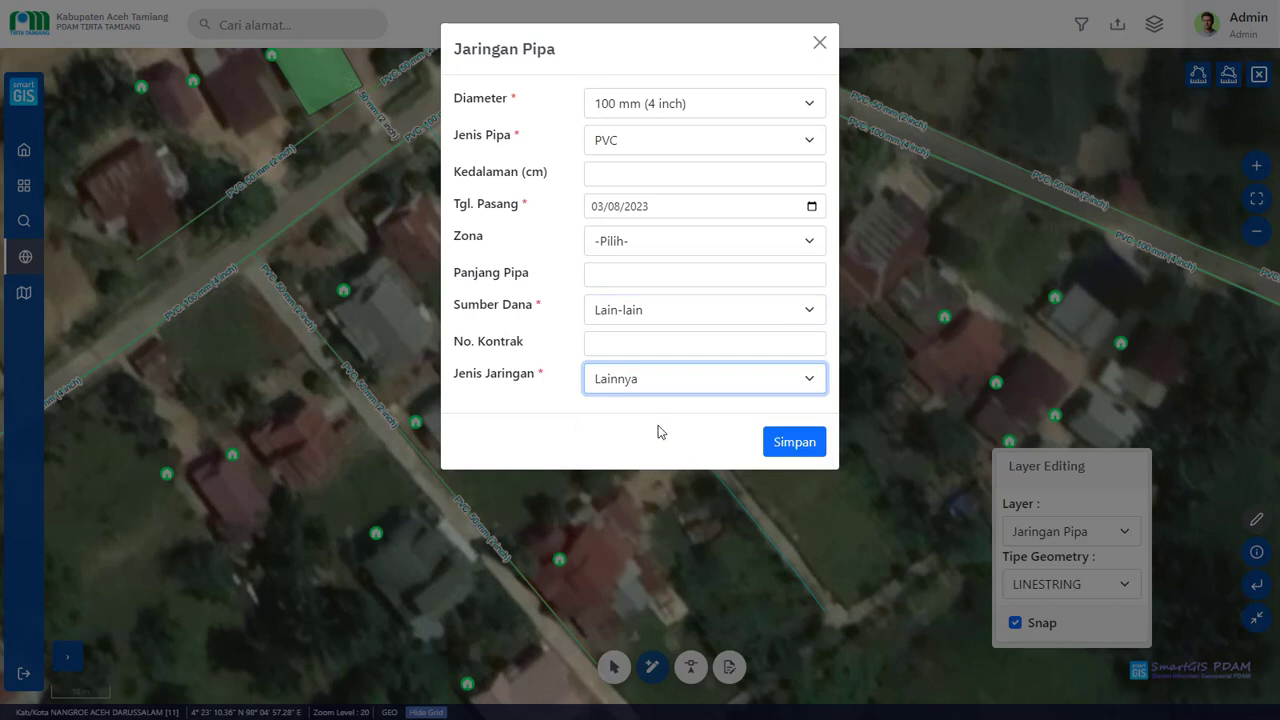
pyautogui.click(786, 446)
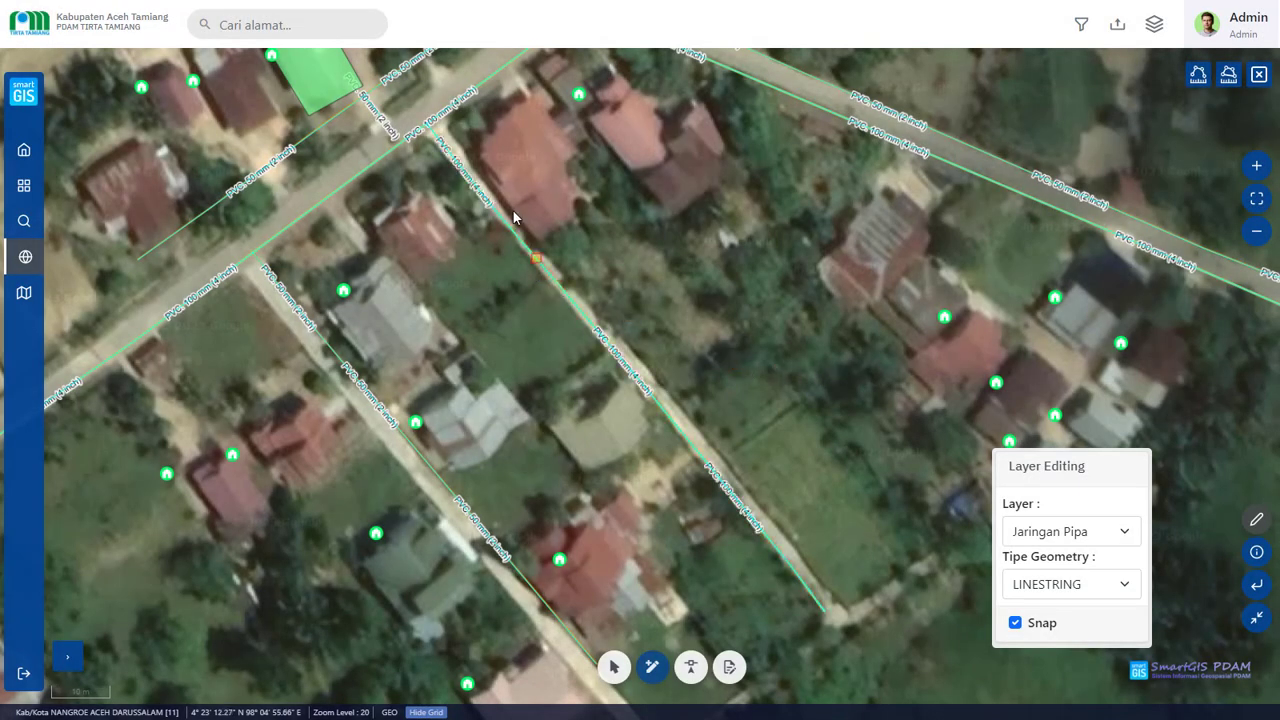
# Re-enable Jaringan Pipa editing and zoom to level 21 where the new pipe meets the road pipe.
pyautogui.click(1257, 522)
pyautogui.click(1259, 527)
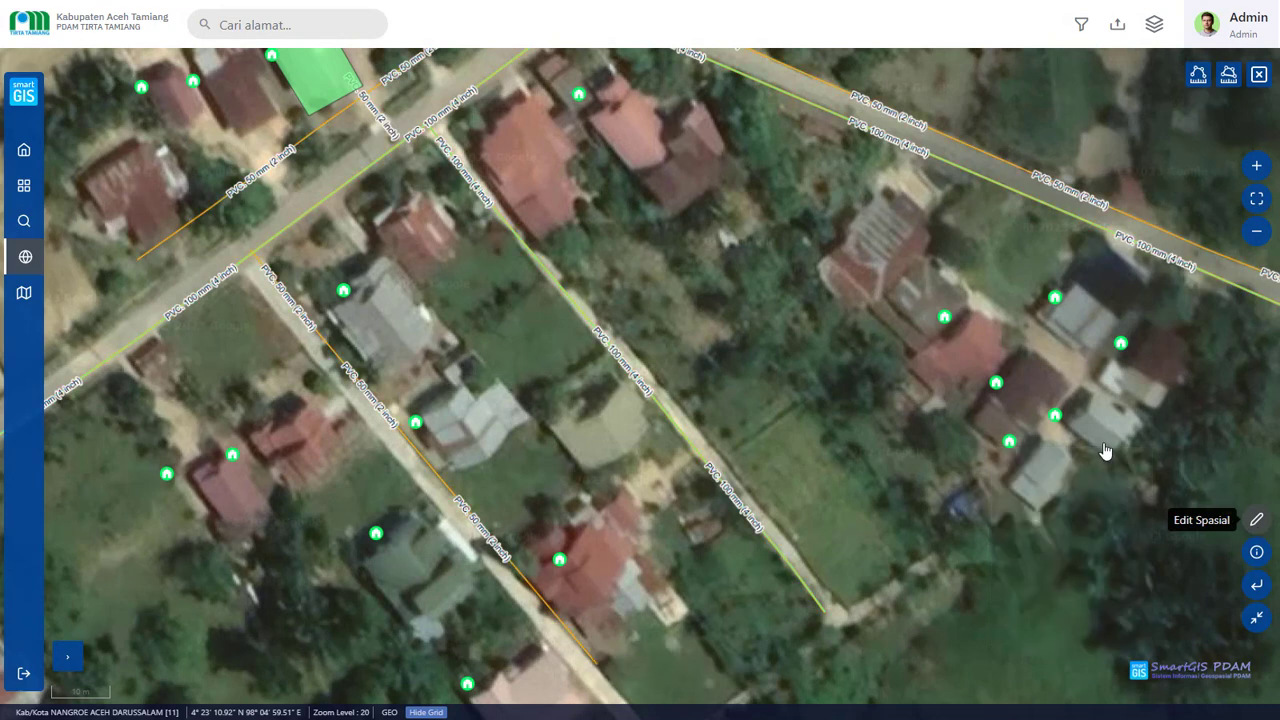
pyautogui.click(1087, 533)
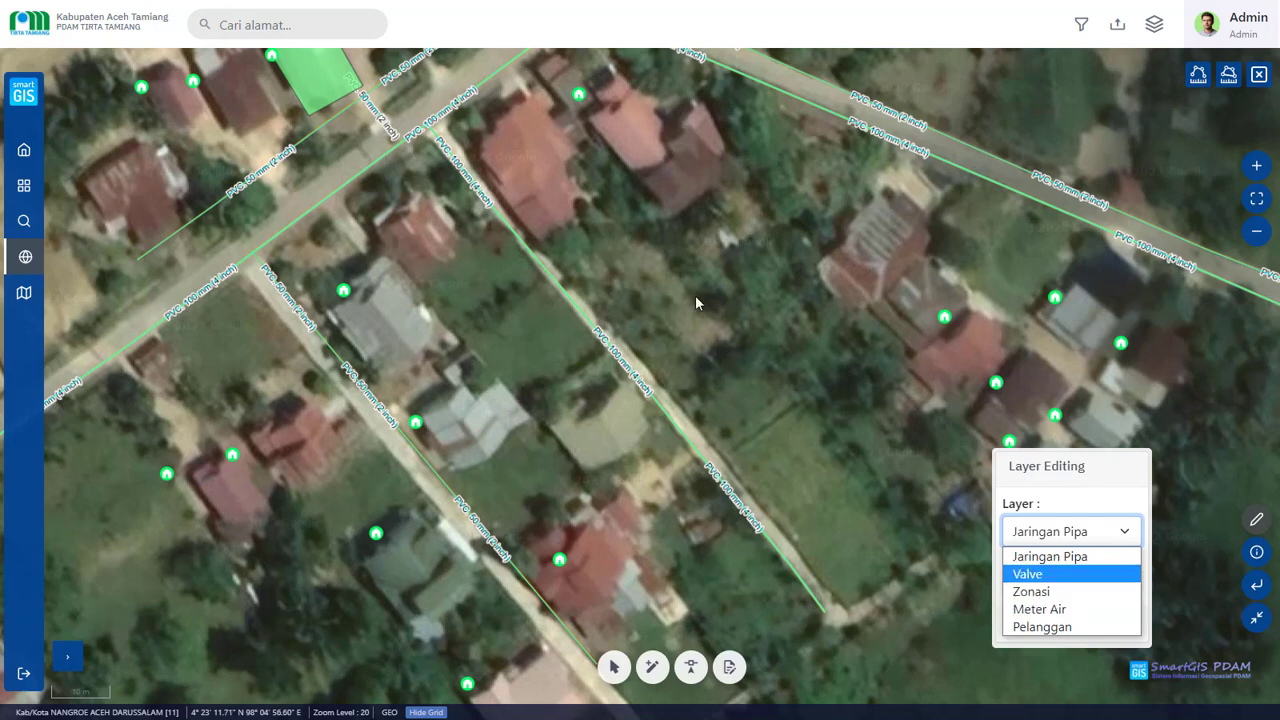
pyautogui.click(1257, 520)
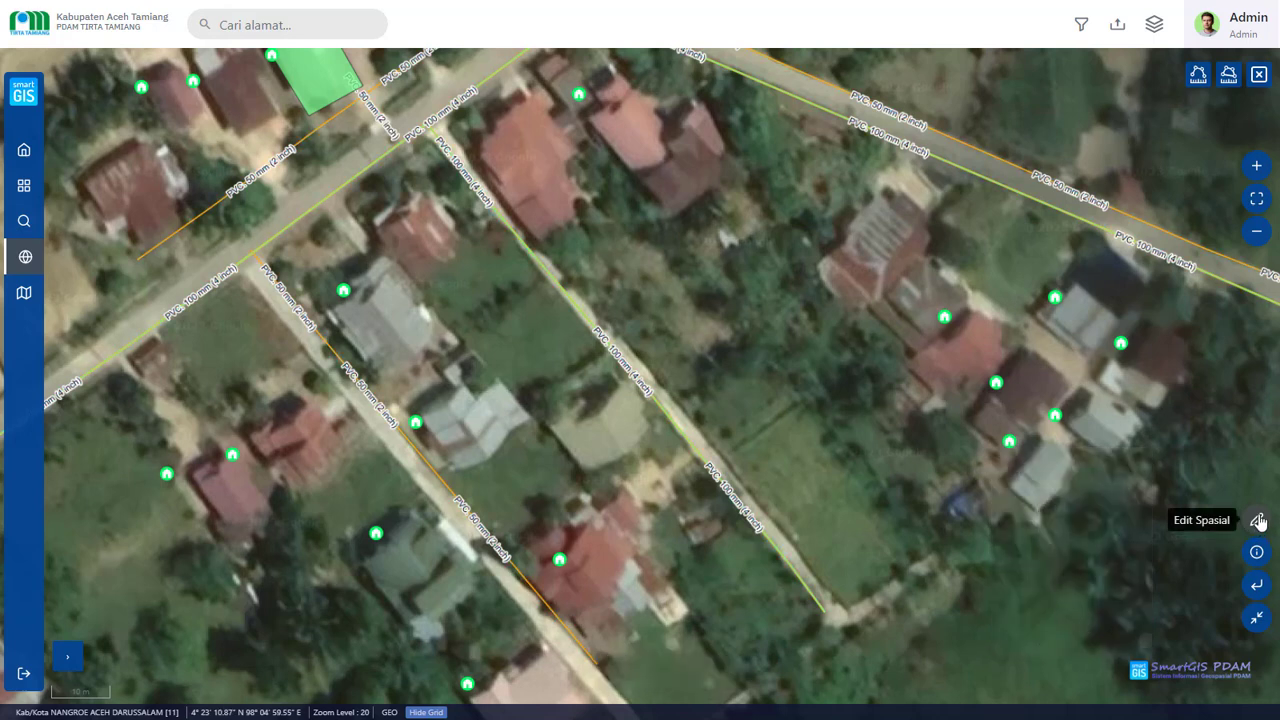
pyautogui.click(1257, 521)
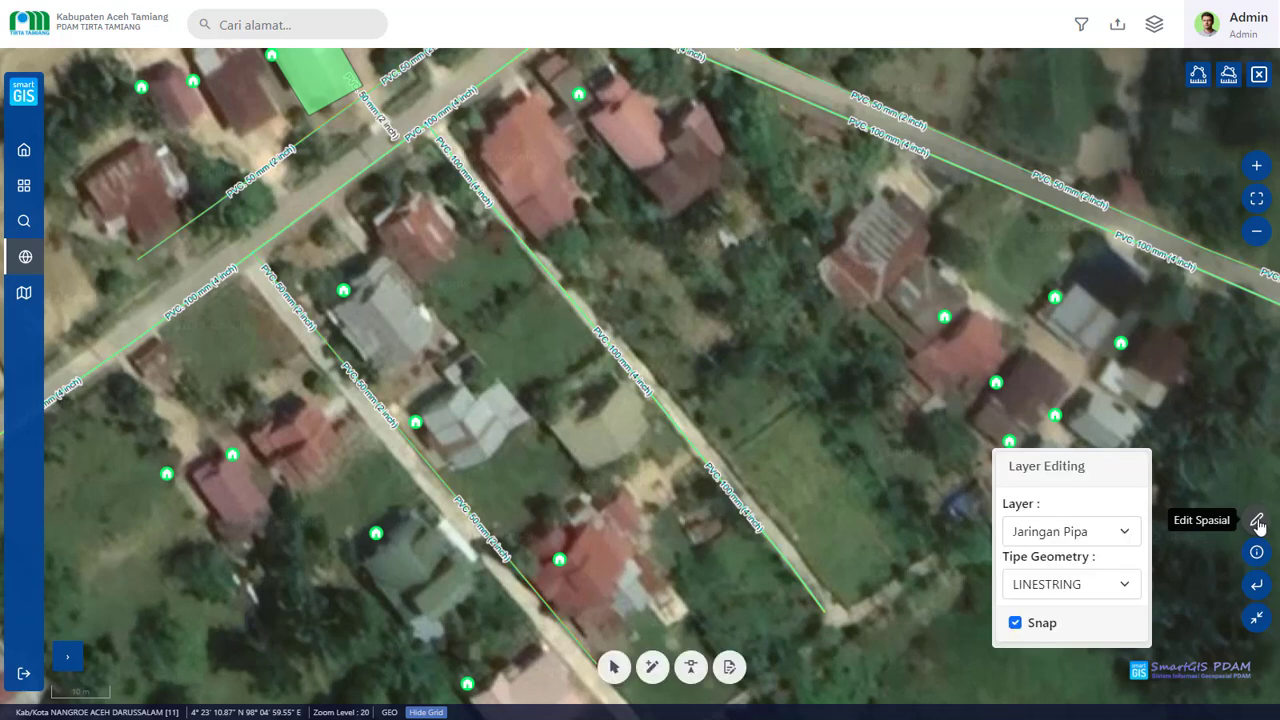
pyautogui.moveTo(705, 325); pyautogui.dragTo(584, 267)
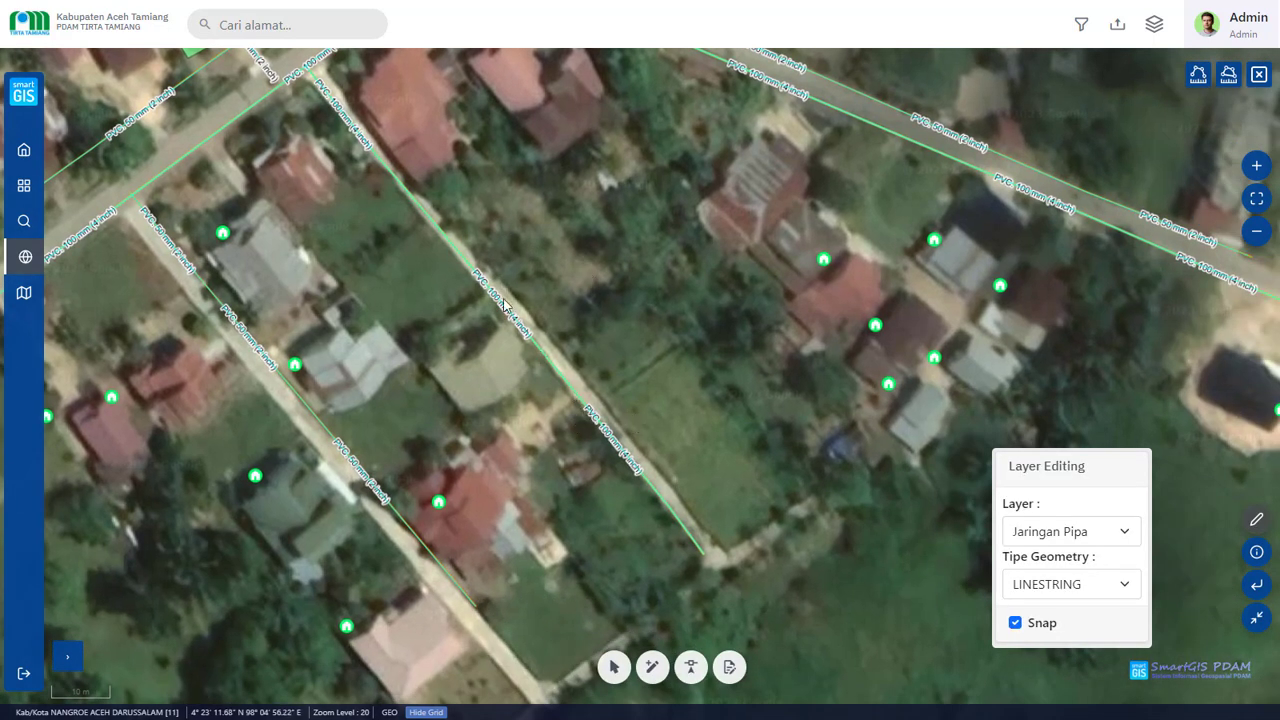
pyautogui.moveTo(446, 233); pyautogui.dragTo(518, 289)
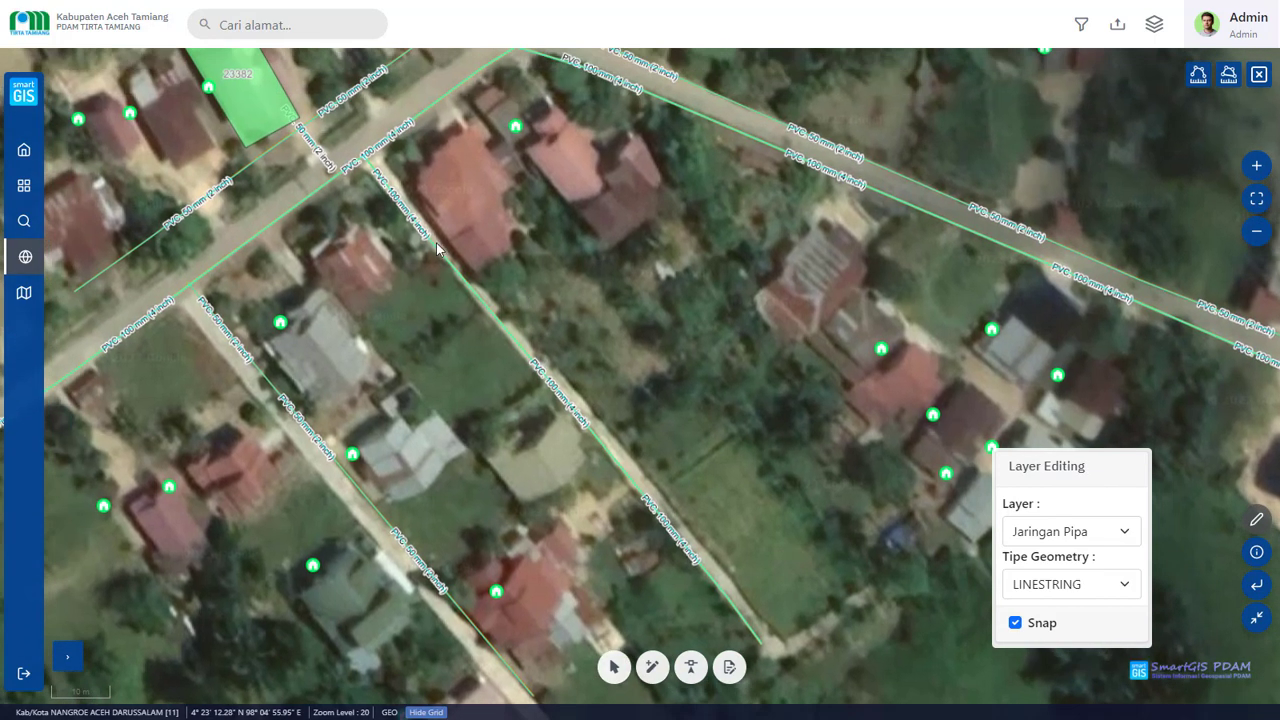
pyautogui.scroll(1, 335, 145)
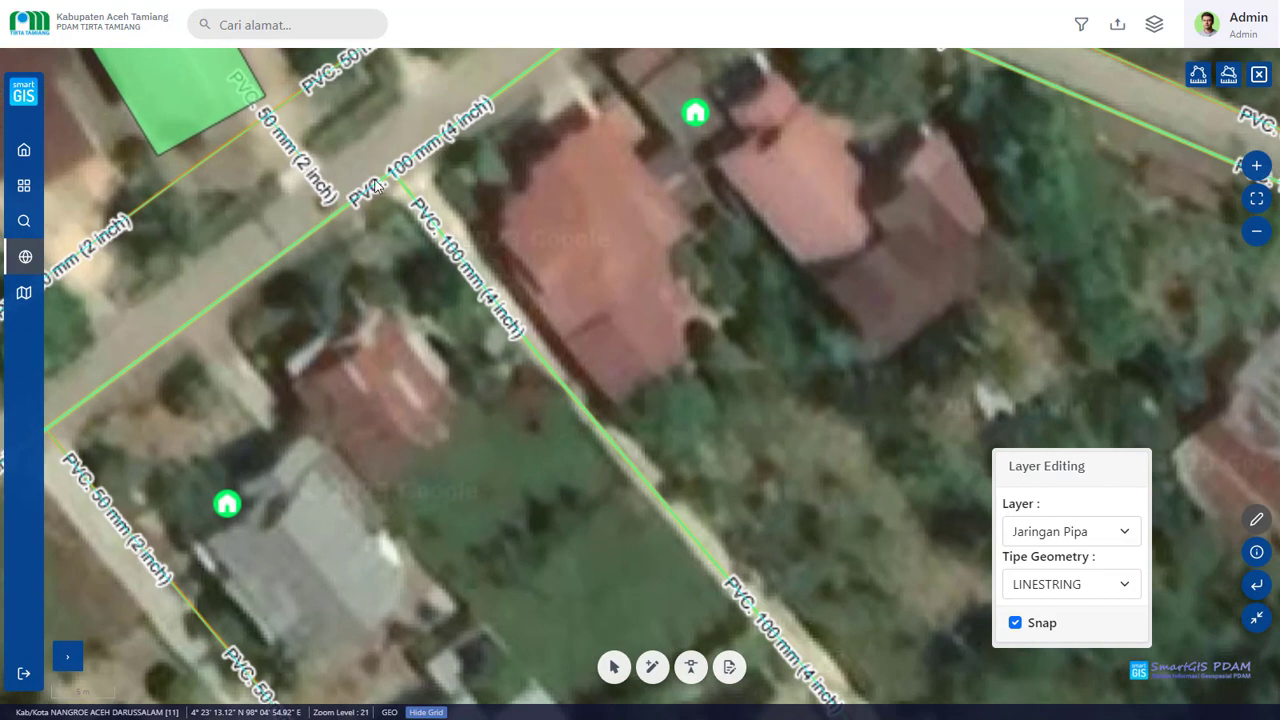
# Snap the new pipe's end onto the road pipe and move its middle vertex along the lane.
pyautogui.click(614, 667)
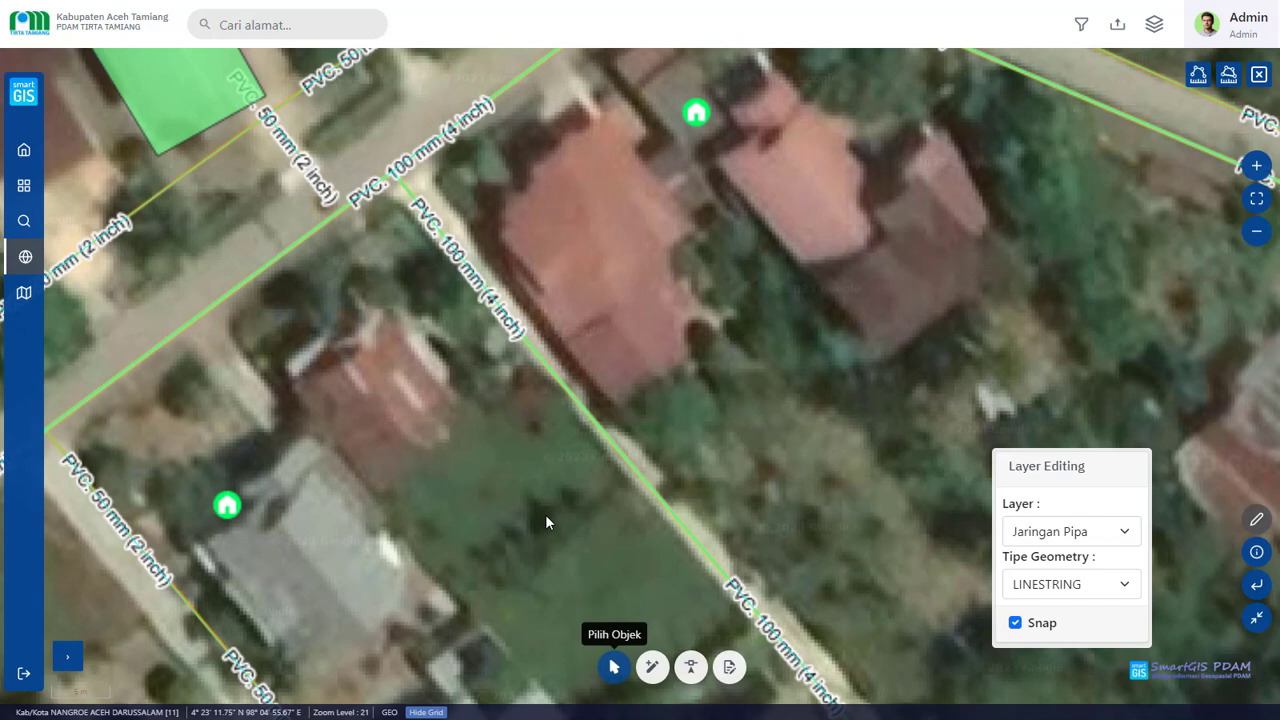
pyautogui.click(440, 234)
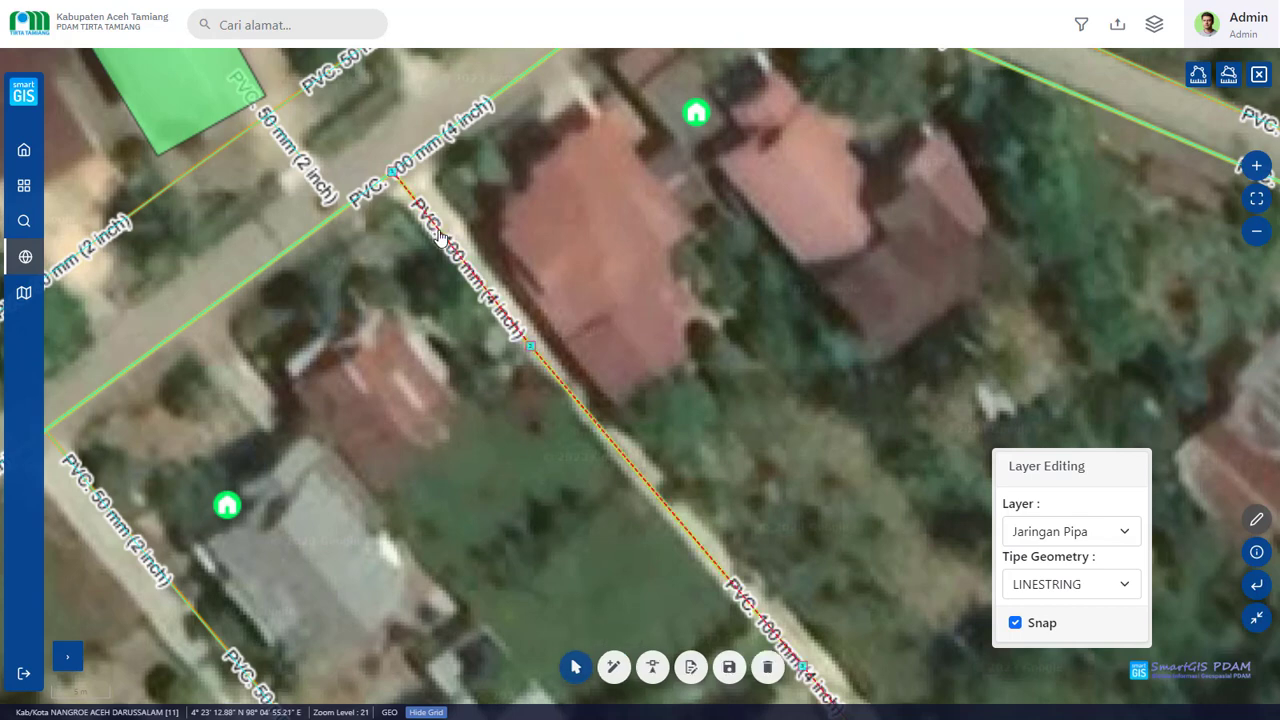
pyautogui.click(655, 670)
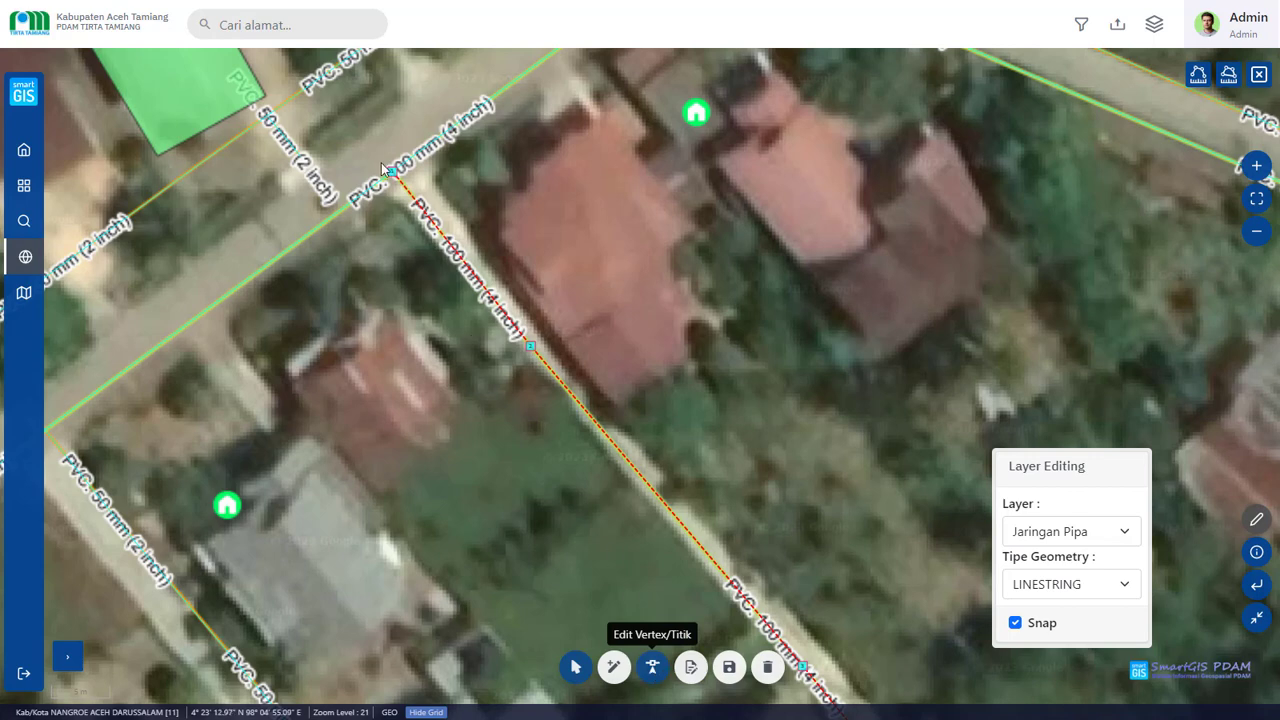
pyautogui.moveTo(393, 174)
pyautogui.mouseDown()
pyautogui.moveTo(370, 197)
pyautogui.moveTo(388, 184)
pyautogui.mouseUp()
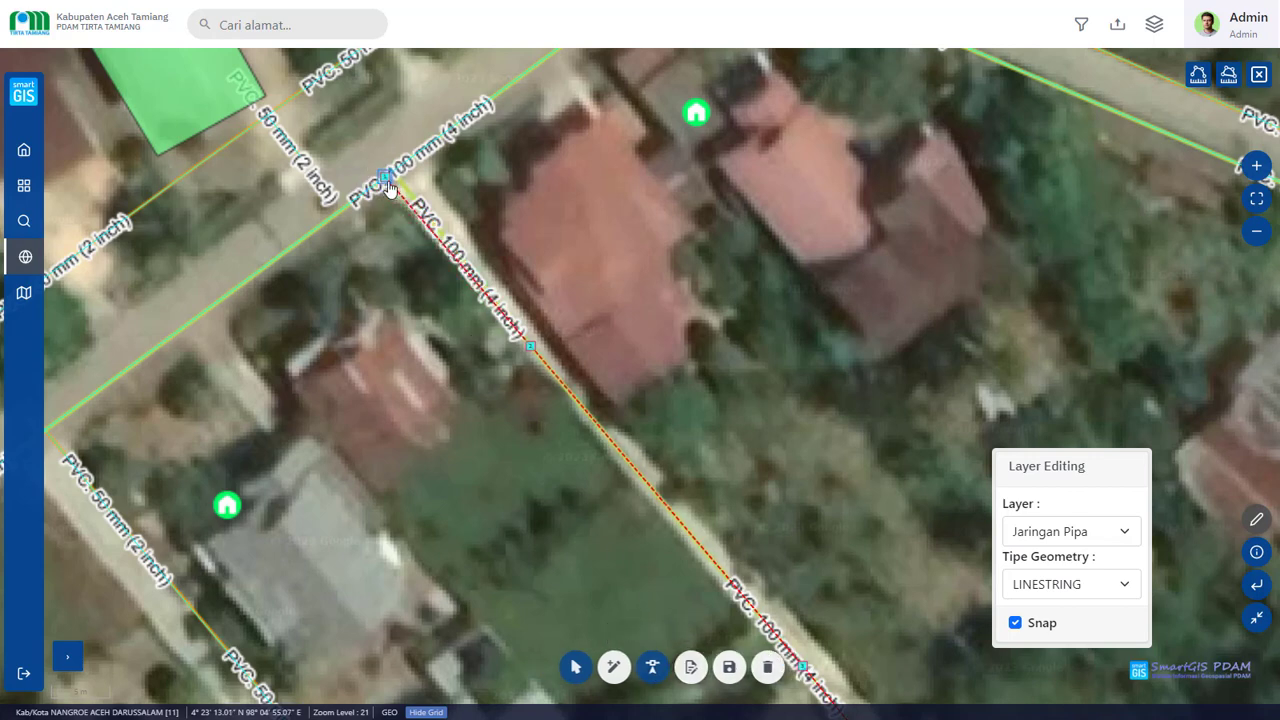
pyautogui.moveTo(535, 355); pyautogui.dragTo(576, 416)
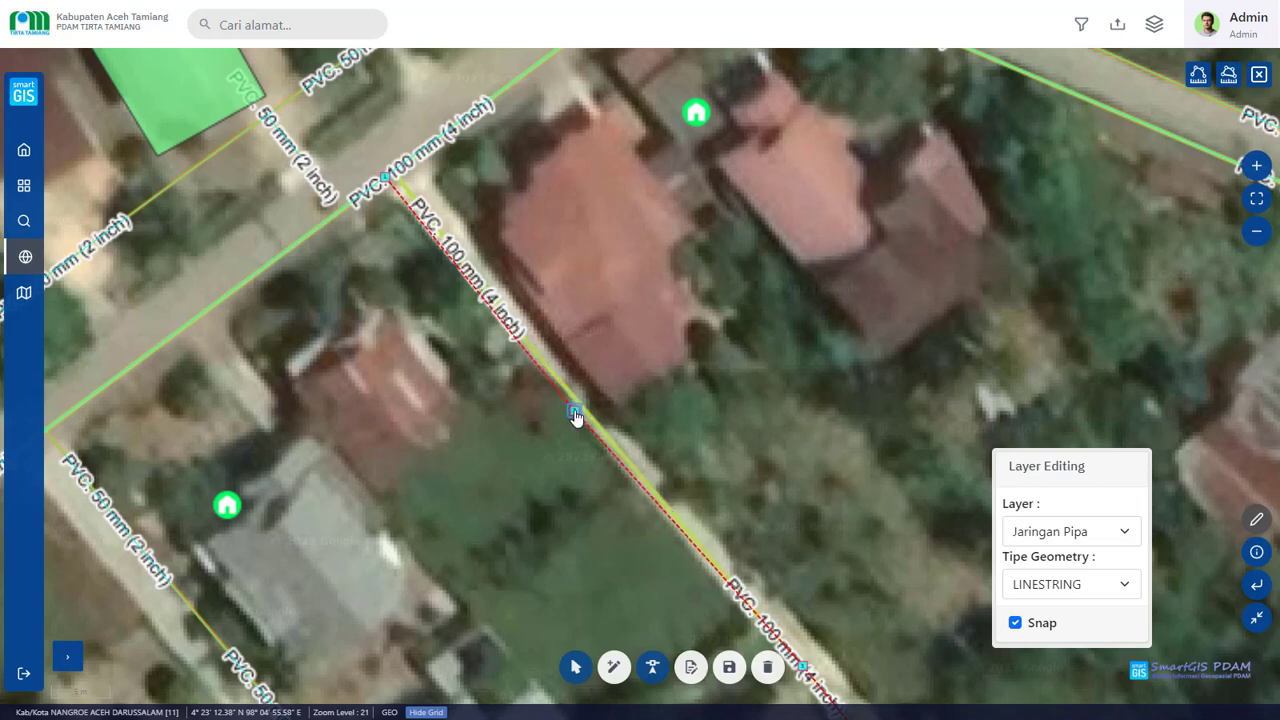
pyautogui.scroll(-4, 570, 297)
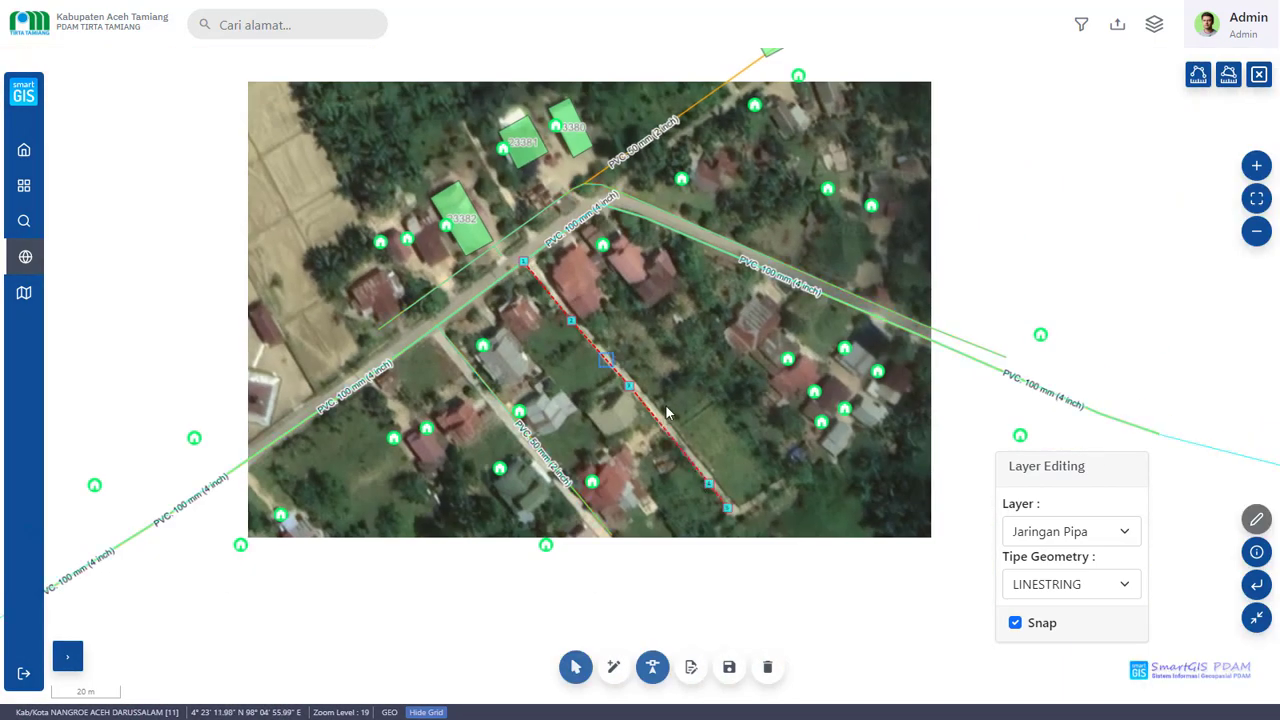
pyautogui.scroll(3, 660, 406)
pyautogui.moveTo(596, 366); pyautogui.dragTo(635, 417)
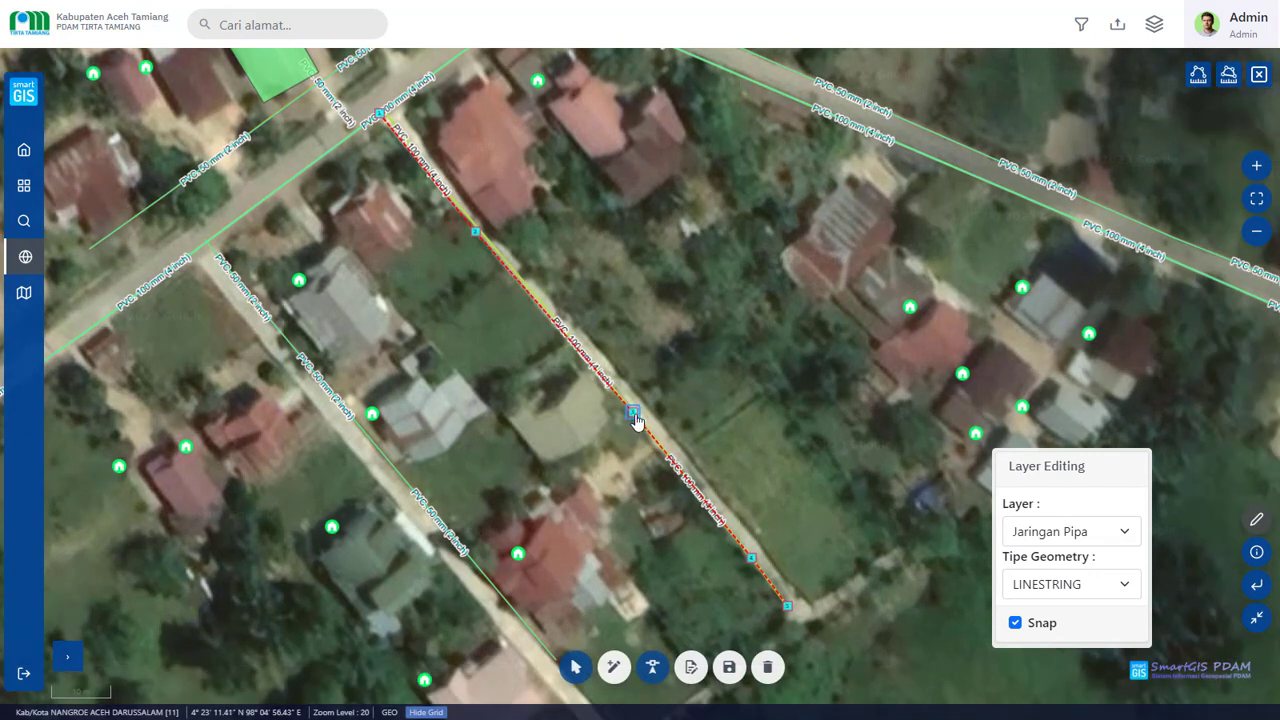
# Save the reshaped pipe geometry and deselect the pipe.
pyautogui.click(729, 667)
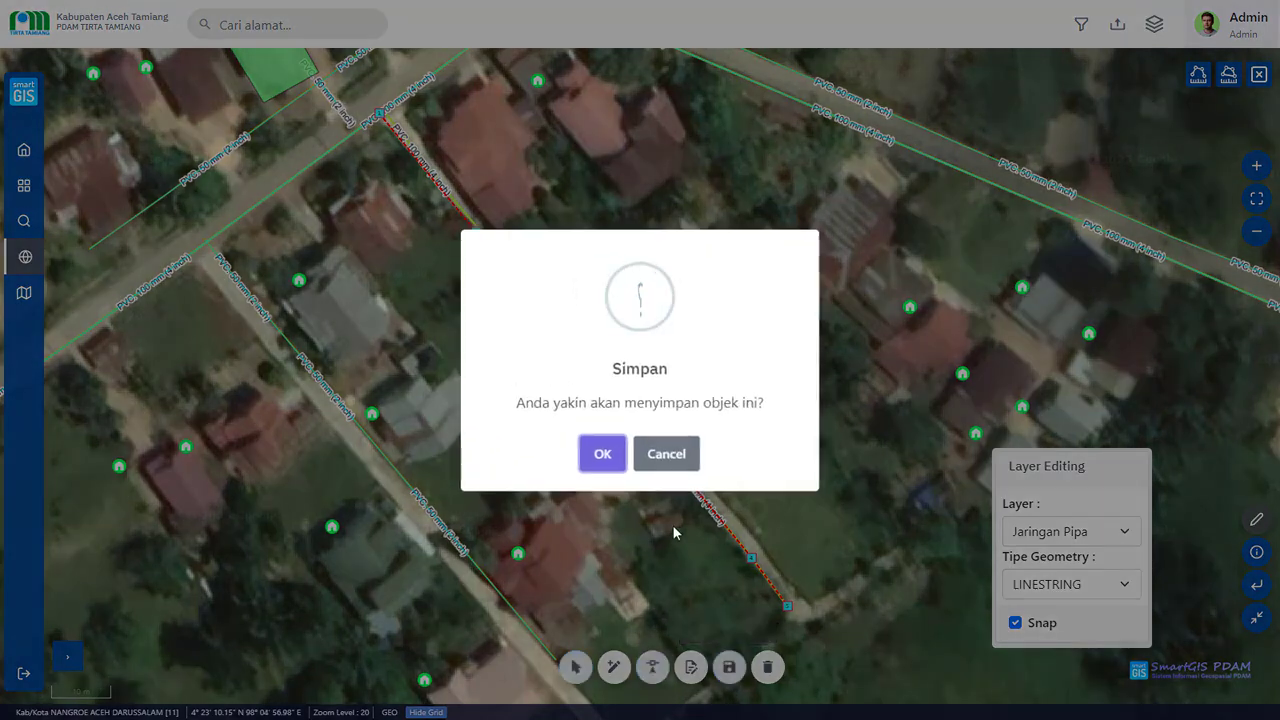
pyautogui.click(603, 453)
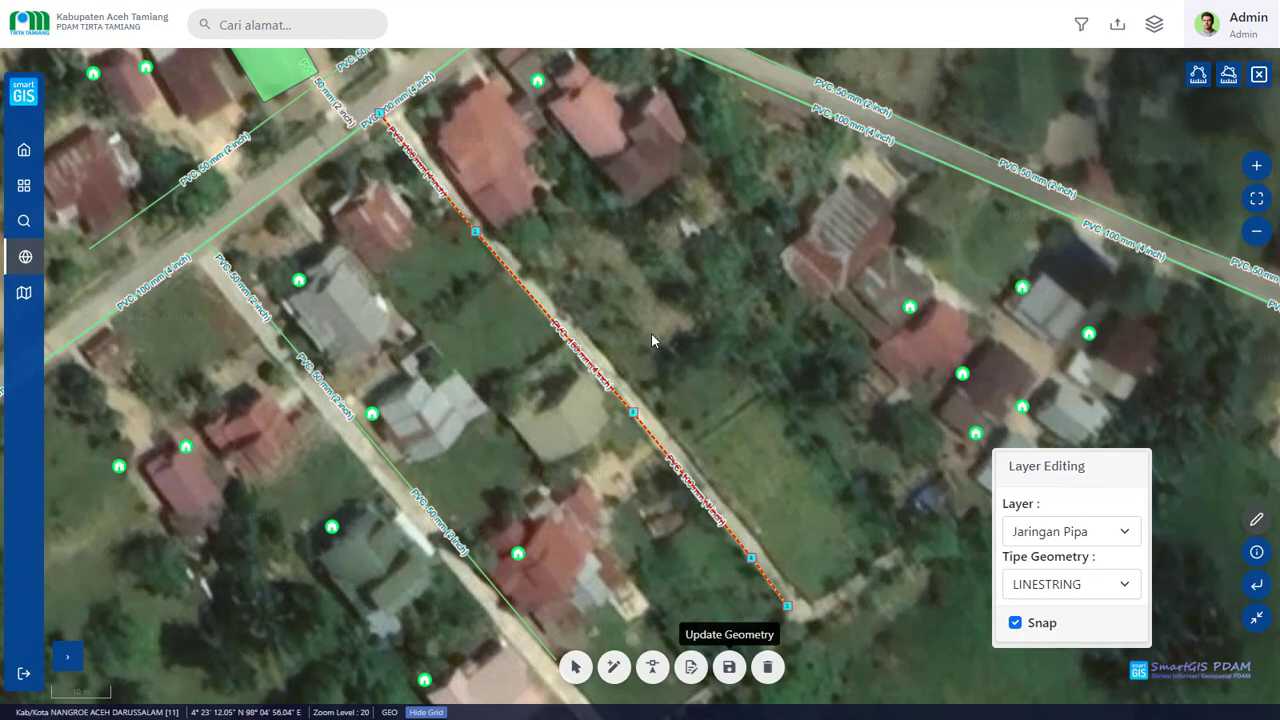
pyautogui.moveTo(651, 334); pyautogui.dragTo(565, 182)
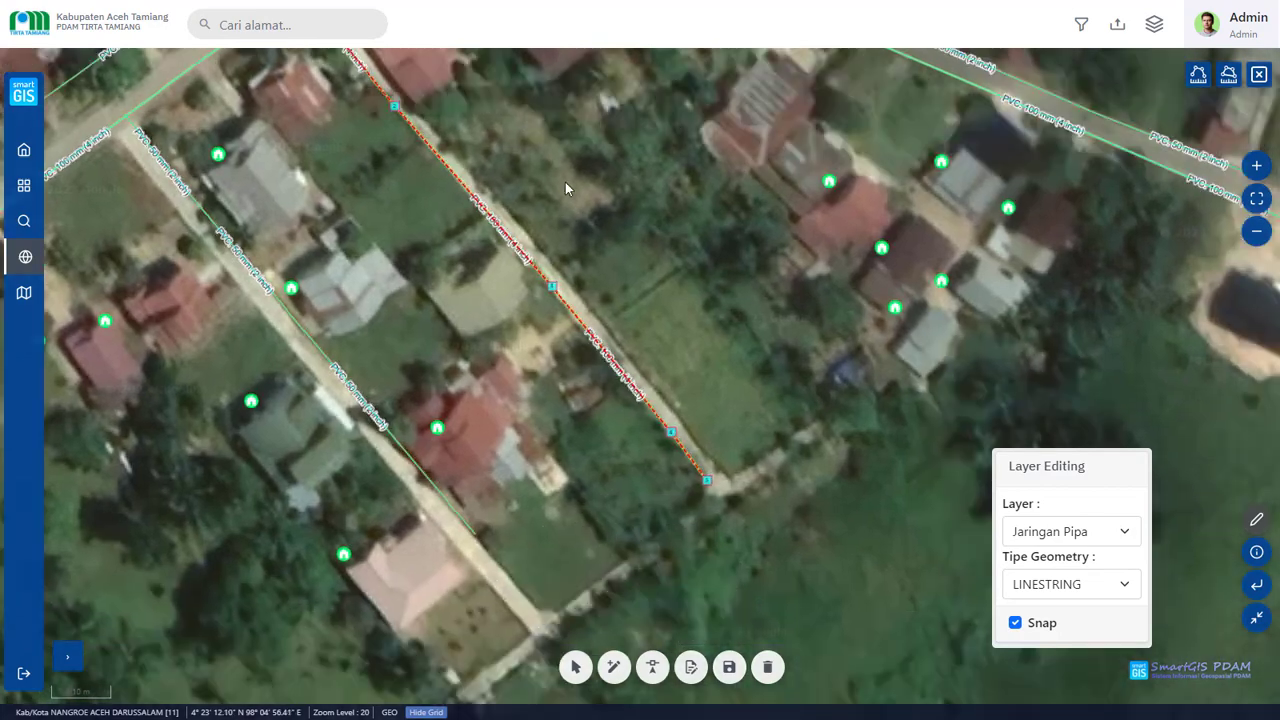
pyautogui.click(477, 401)
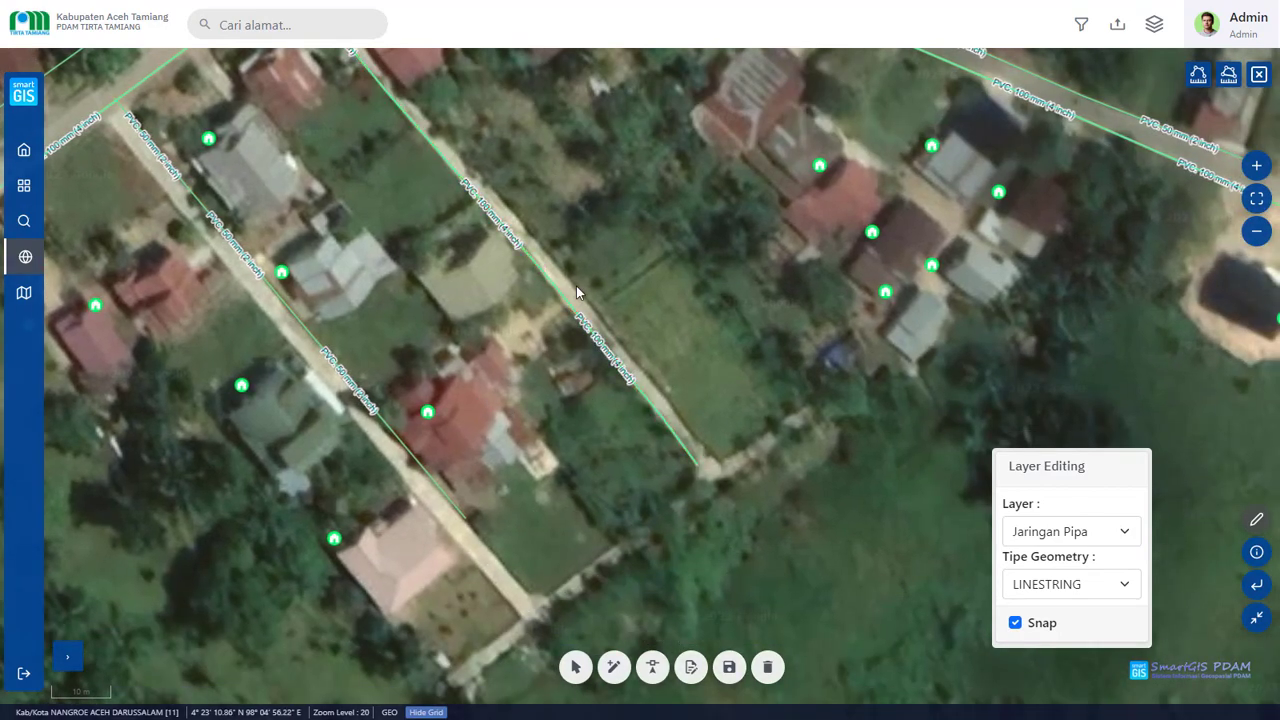
pyautogui.moveTo(638, 258); pyautogui.dragTo(677, 365)
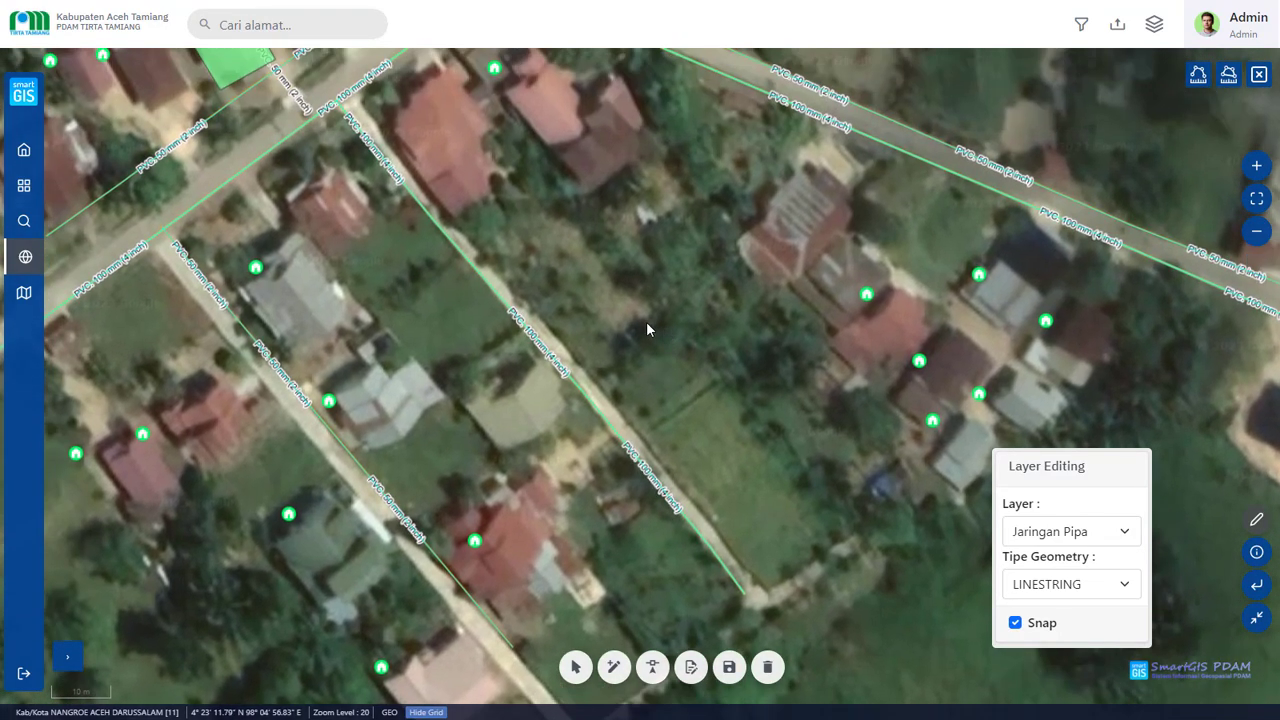
# Delete the diagonal PVC 100 mm pipe line and confirm its removal.
pyautogui.click(577, 670)
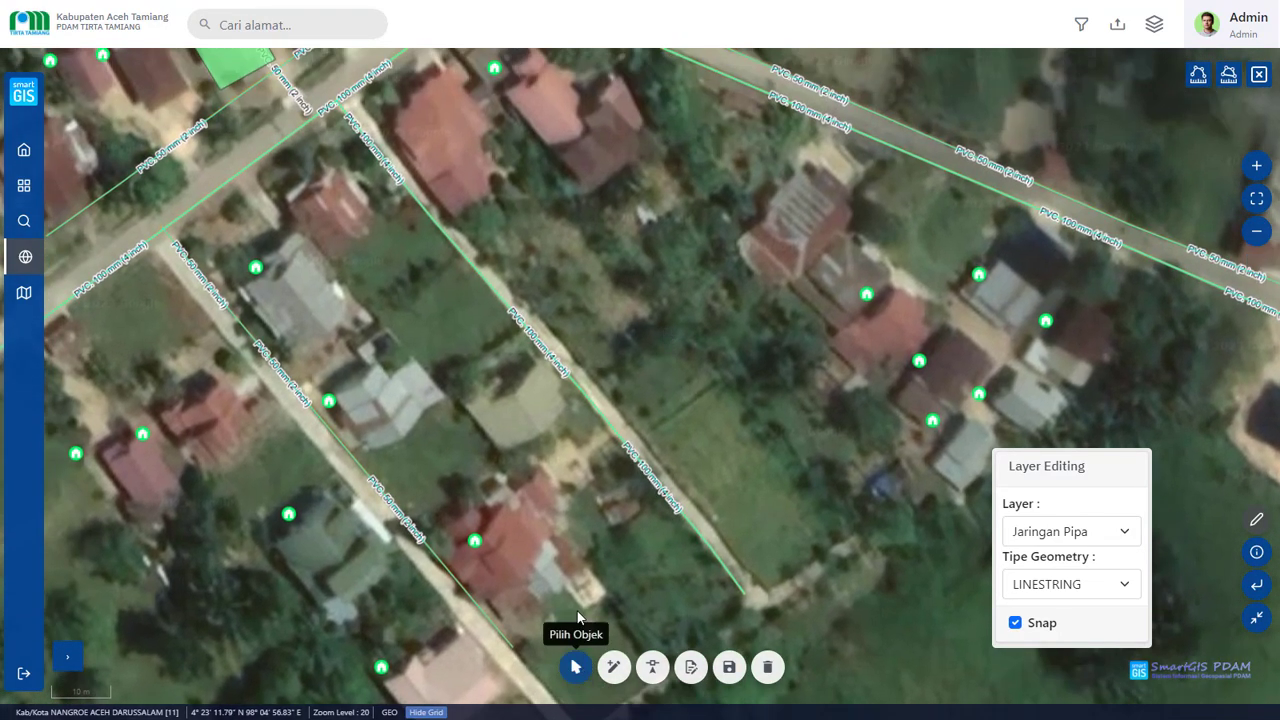
pyautogui.click(558, 367)
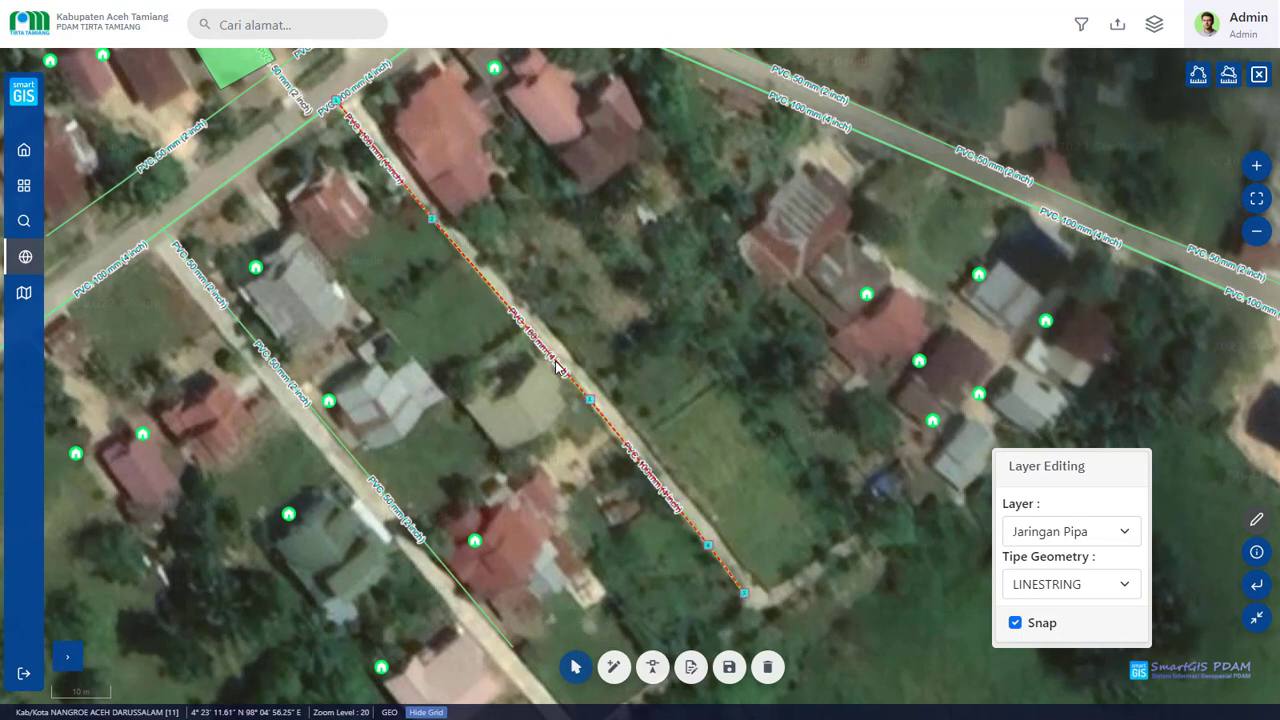
pyautogui.click(767, 667)
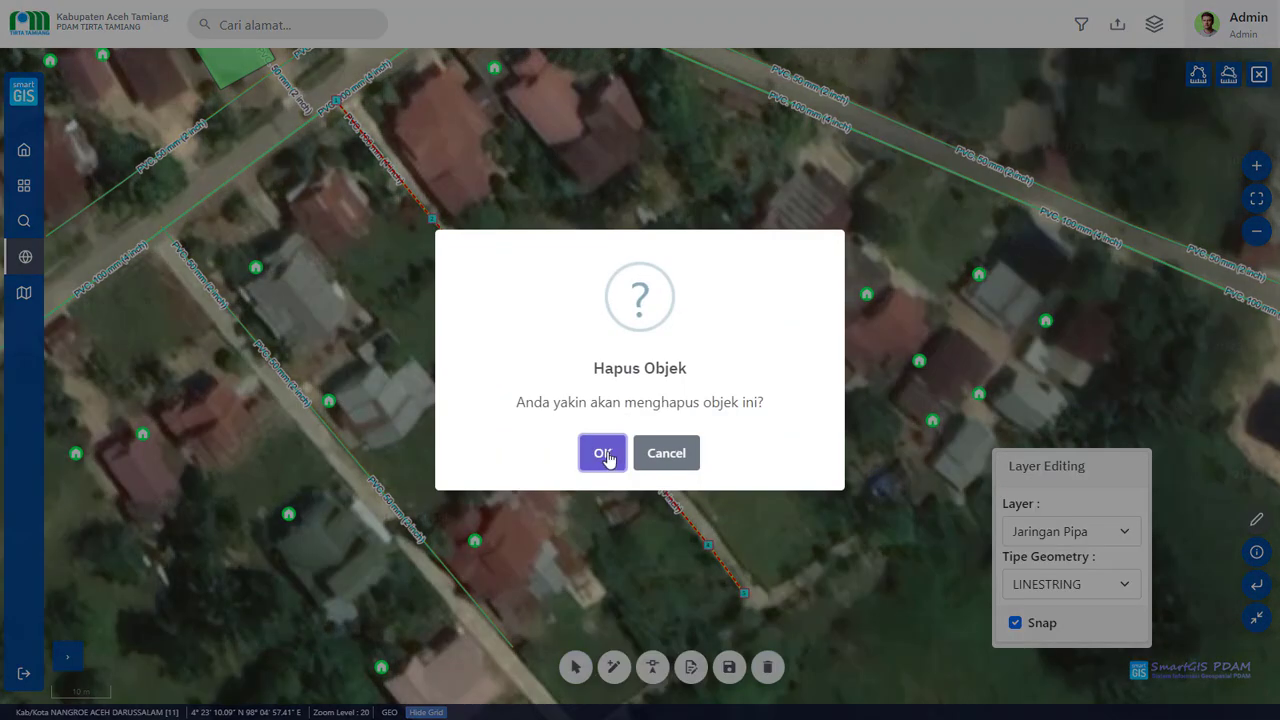
pyautogui.click(604, 455)
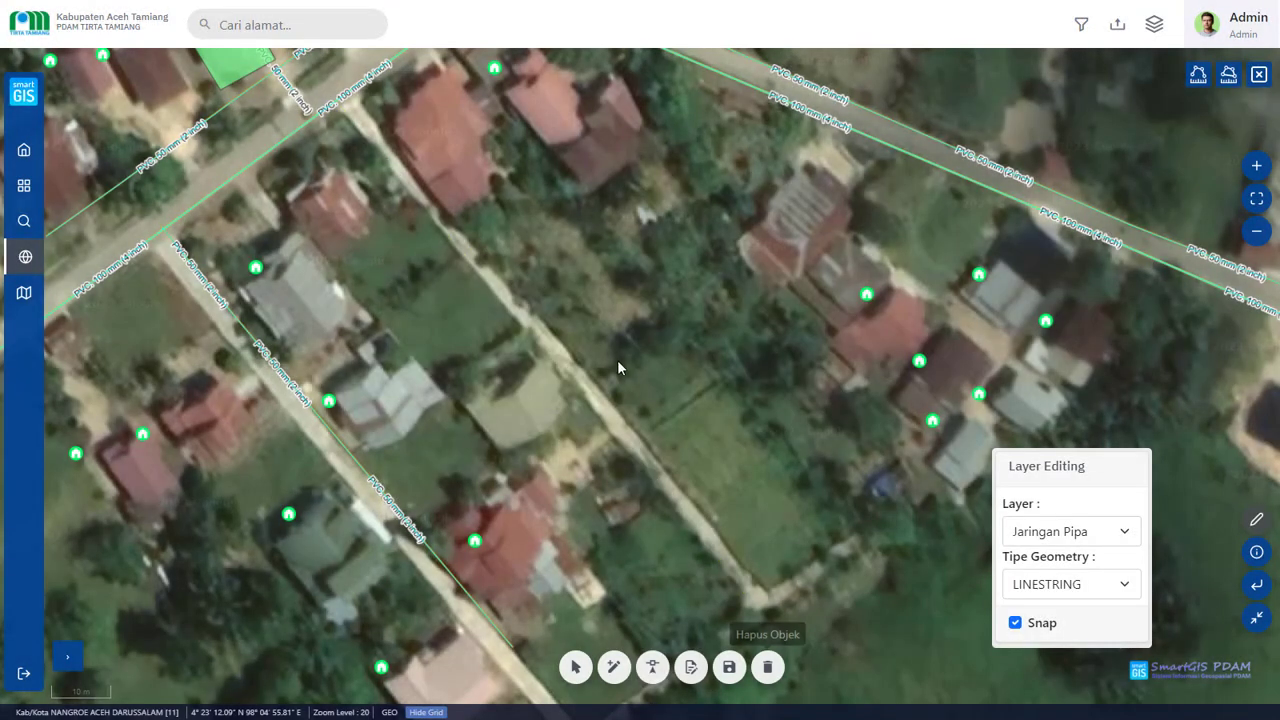
pyautogui.scroll(-2, 625, 371)
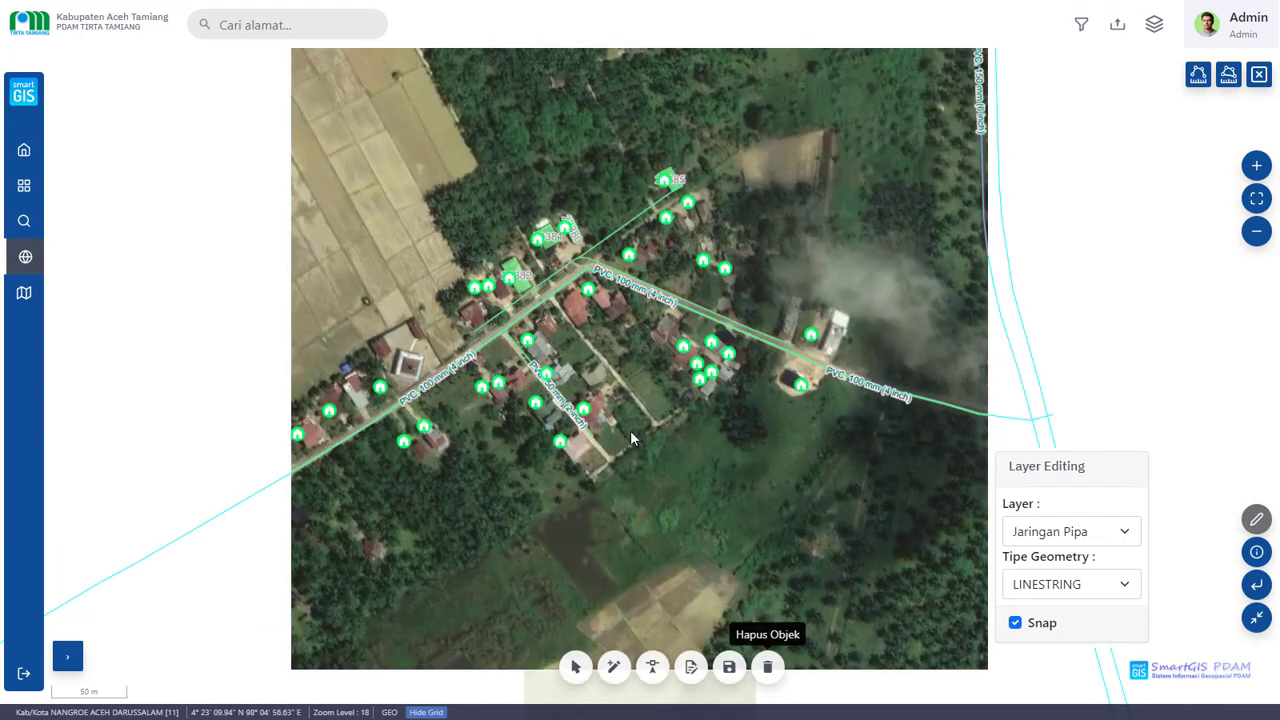
# Zoom in on the three customer parcels by the pipe junction and pick the Pilih Objek tool.
pyautogui.moveTo(803, 187); pyautogui.dragTo(731, 254)
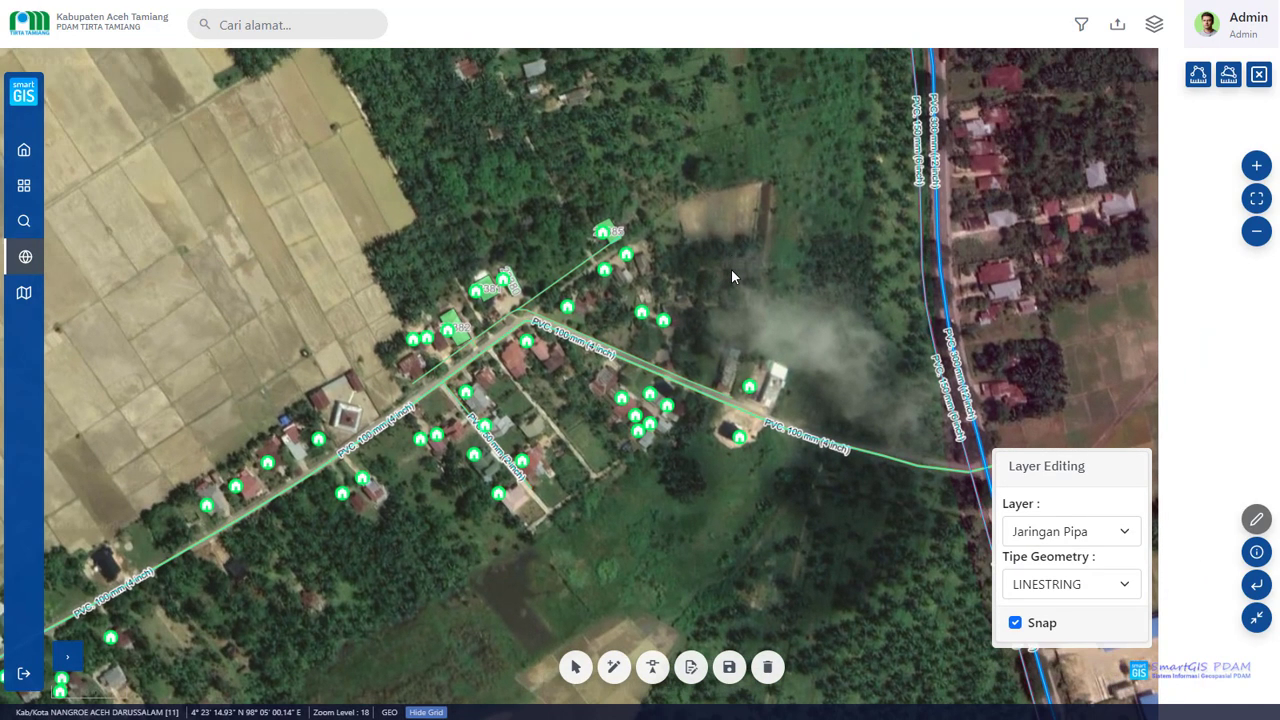
pyautogui.scroll(2, 446, 340)
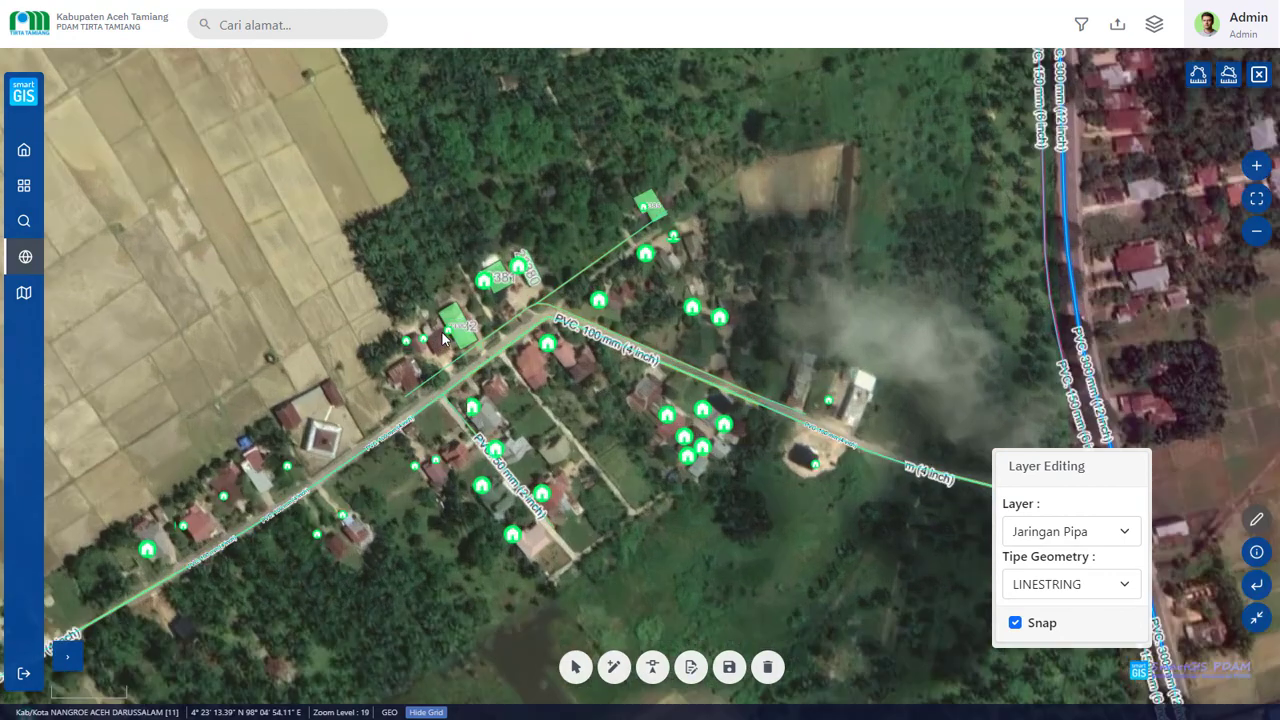
pyautogui.click(576, 667)
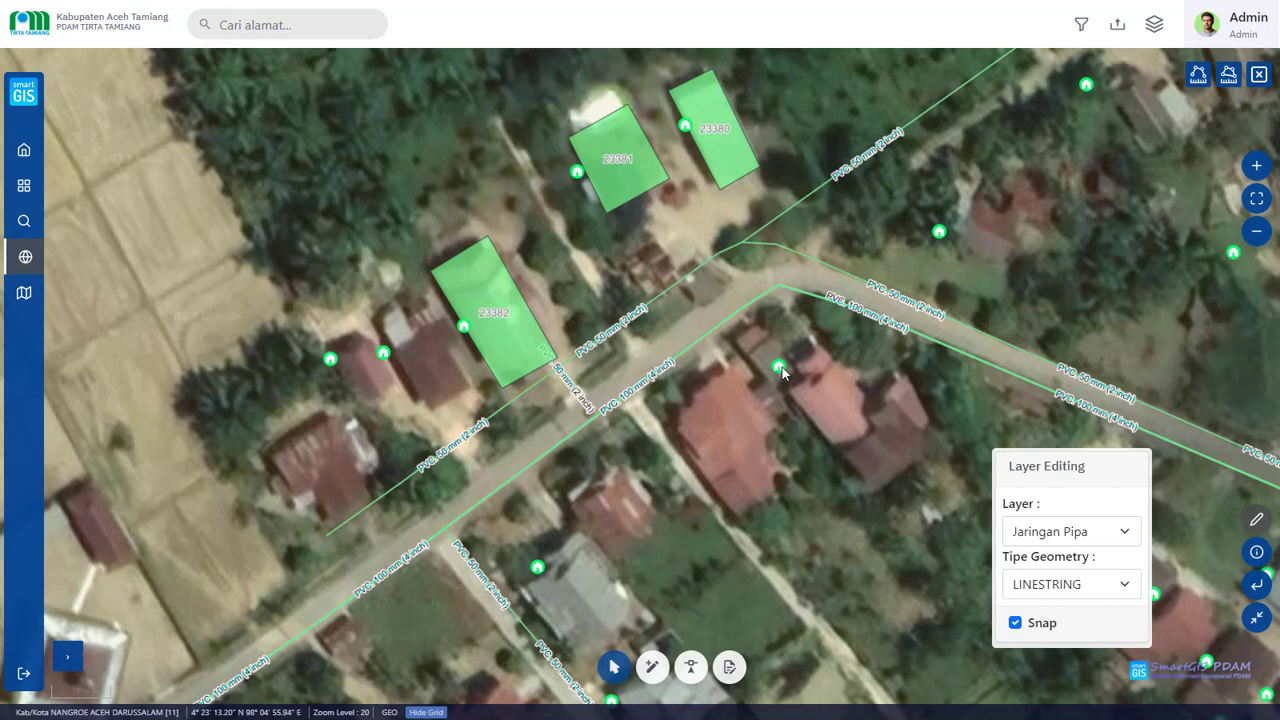
# Set the editing layer to Pelanggan (POLYGON) and centre the map on the three parcels.
pyautogui.click(1083, 538)
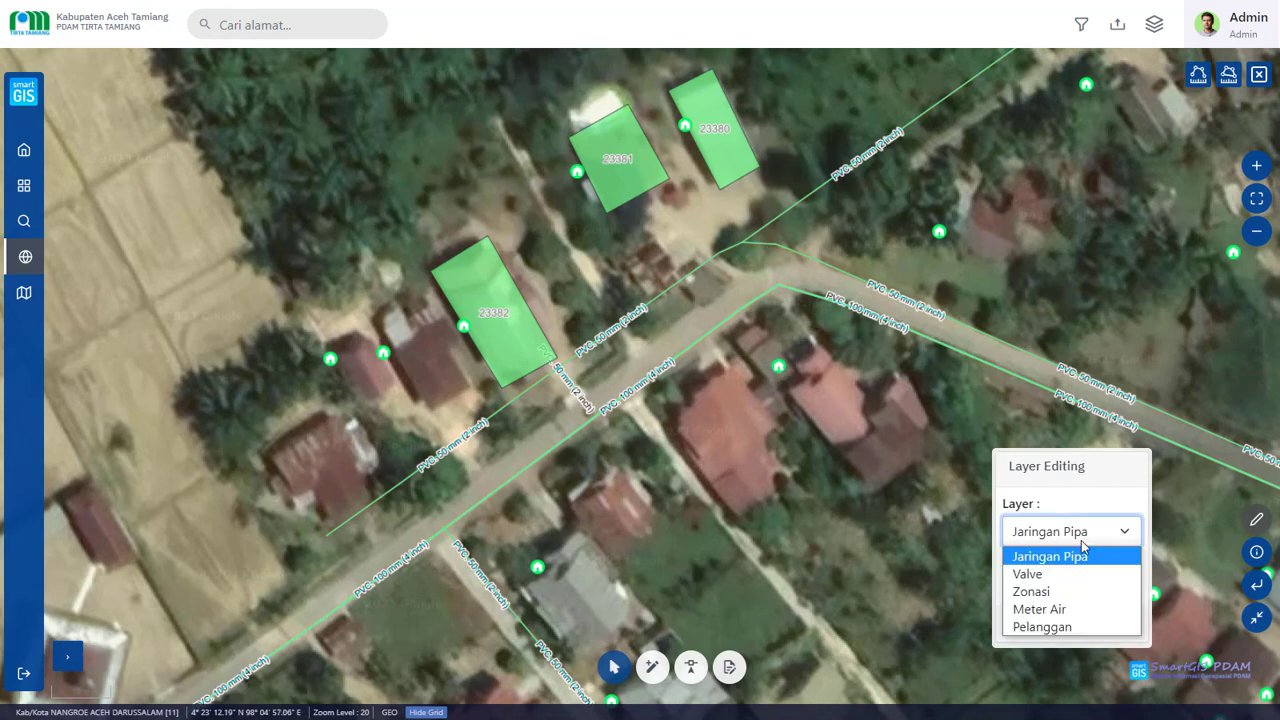
pyautogui.click(1055, 627)
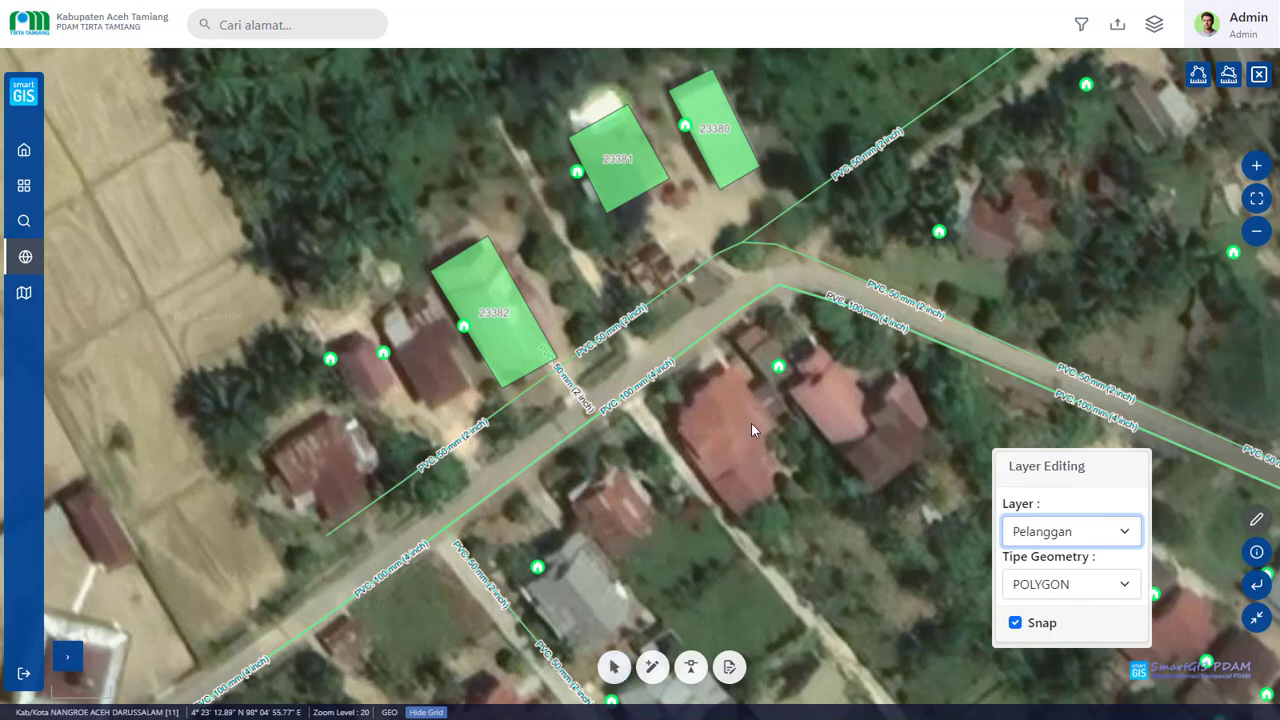
pyautogui.moveTo(751, 423); pyautogui.dragTo(662, 406)
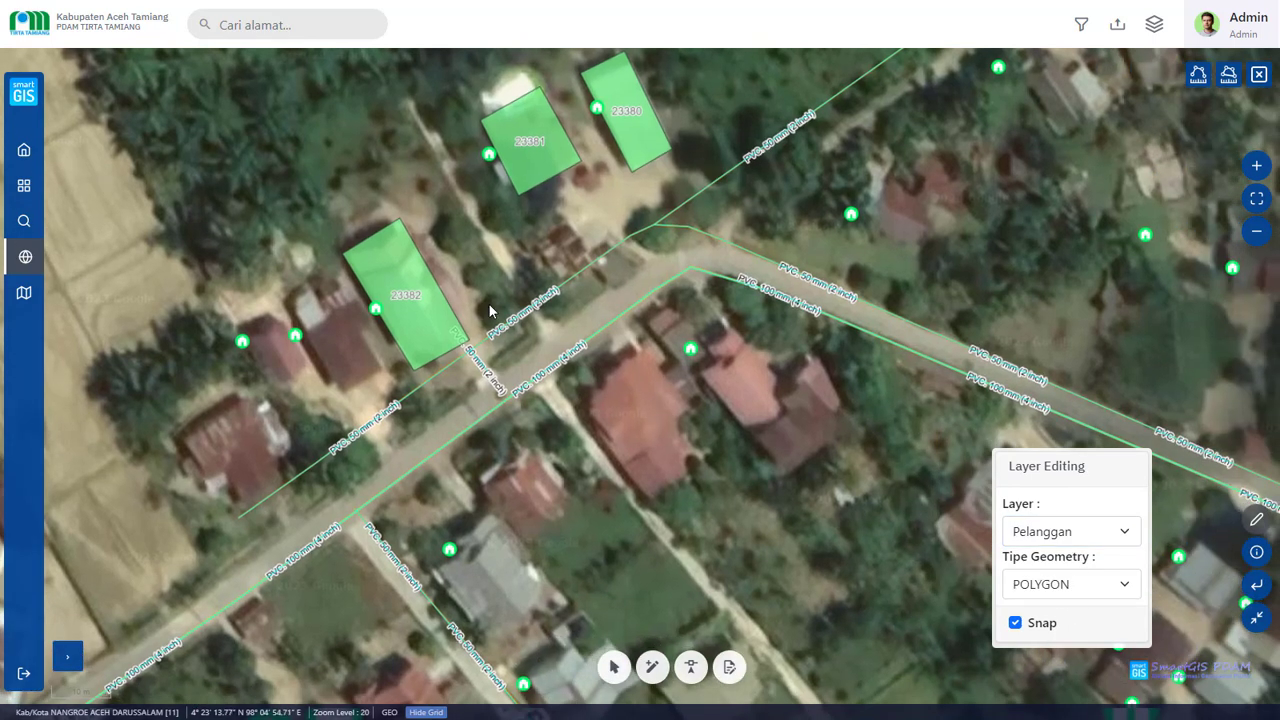
pyautogui.moveTo(490, 305); pyautogui.dragTo(496, 341)
pyautogui.moveTo(687, 505); pyautogui.dragTo(676, 531)
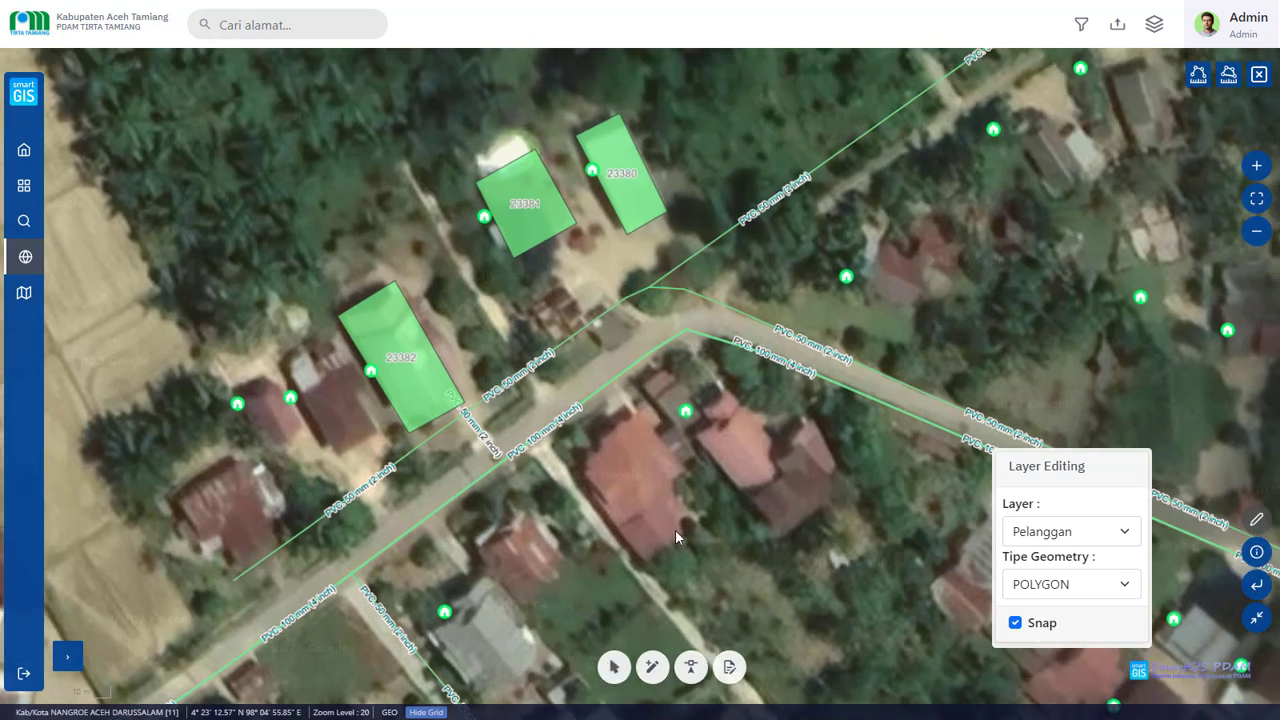
pyautogui.scroll(2, 457, 314)
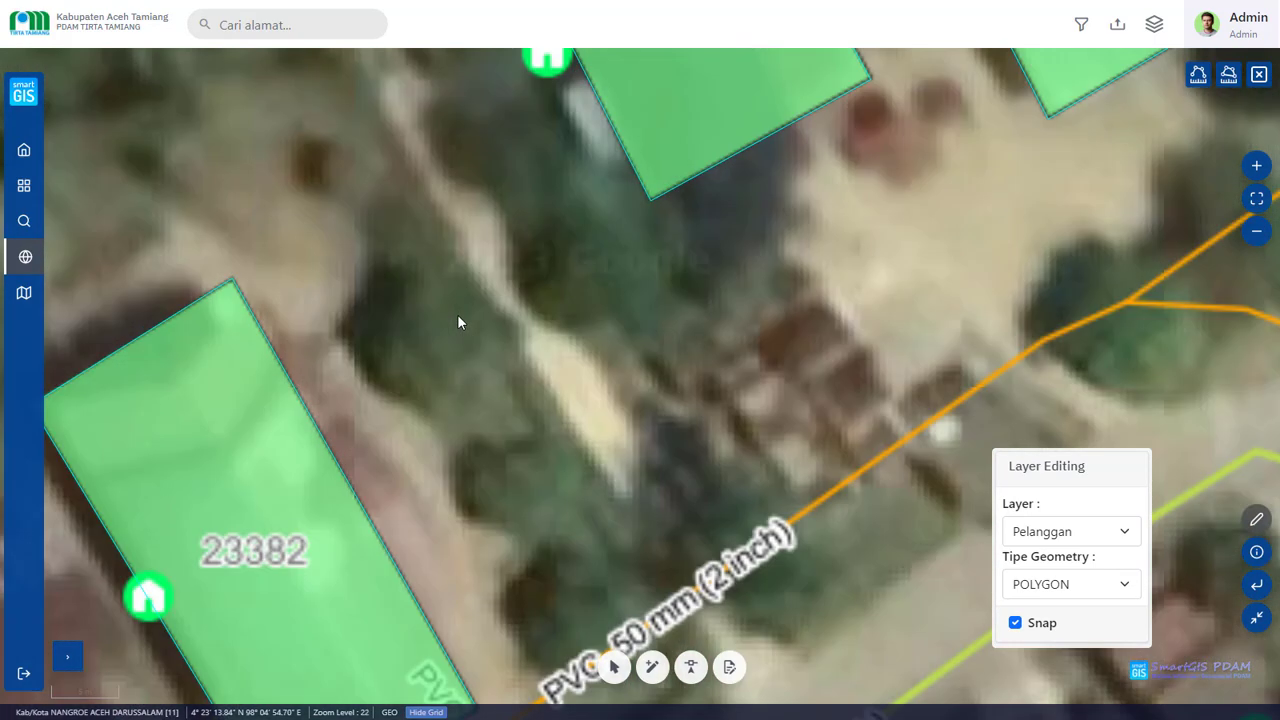
pyautogui.scroll(-1, 460, 320)
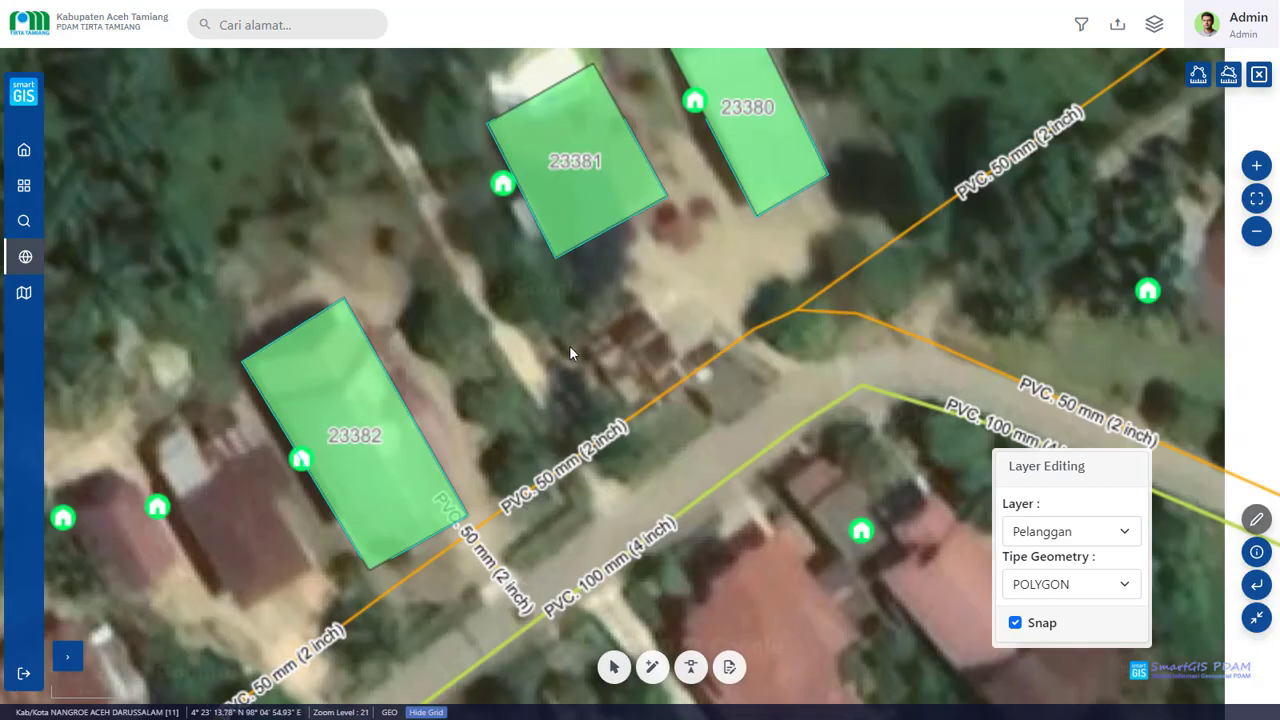
pyautogui.scroll(-1, 1029, 583)
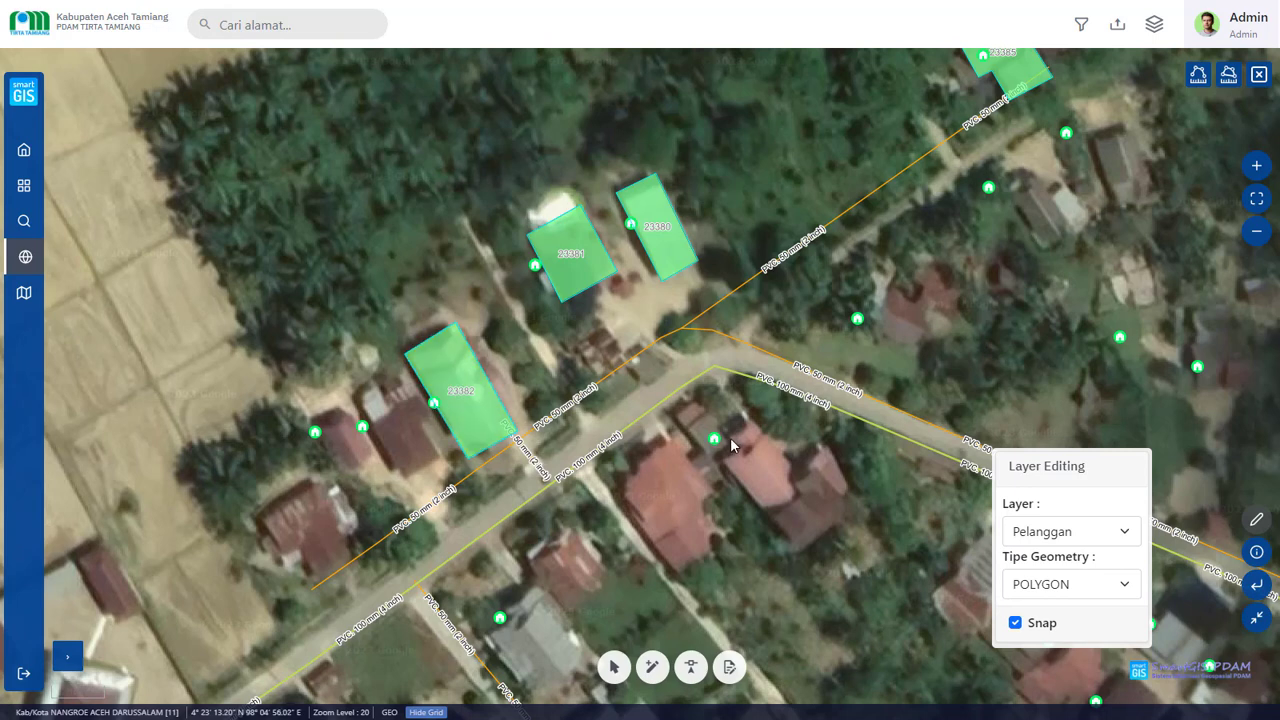
# Switch Tipe Geometry to POINT and open the Update Pelanggan form for the point beside the red-roofed houses.
pyautogui.click(1079, 587)
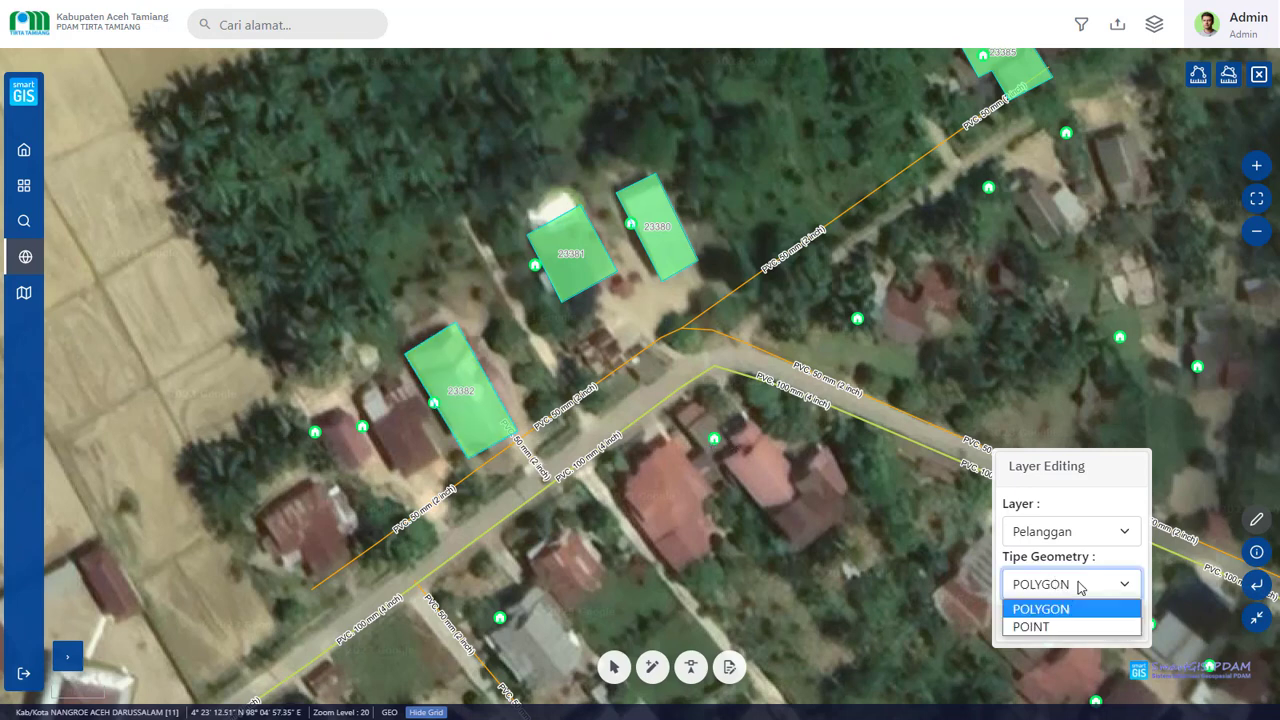
pyautogui.click(1052, 628)
pyautogui.moveTo(707, 441); pyautogui.dragTo(656, 394)
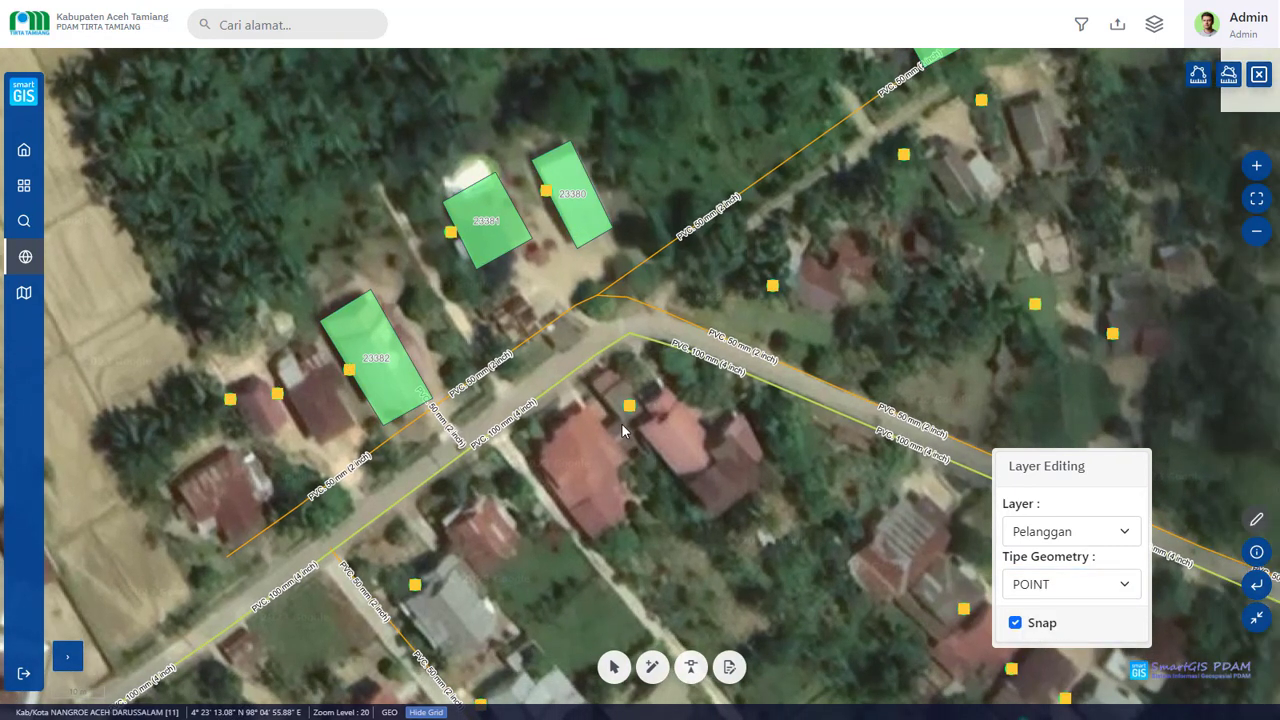
pyautogui.moveTo(289, 318); pyautogui.dragTo(316, 292)
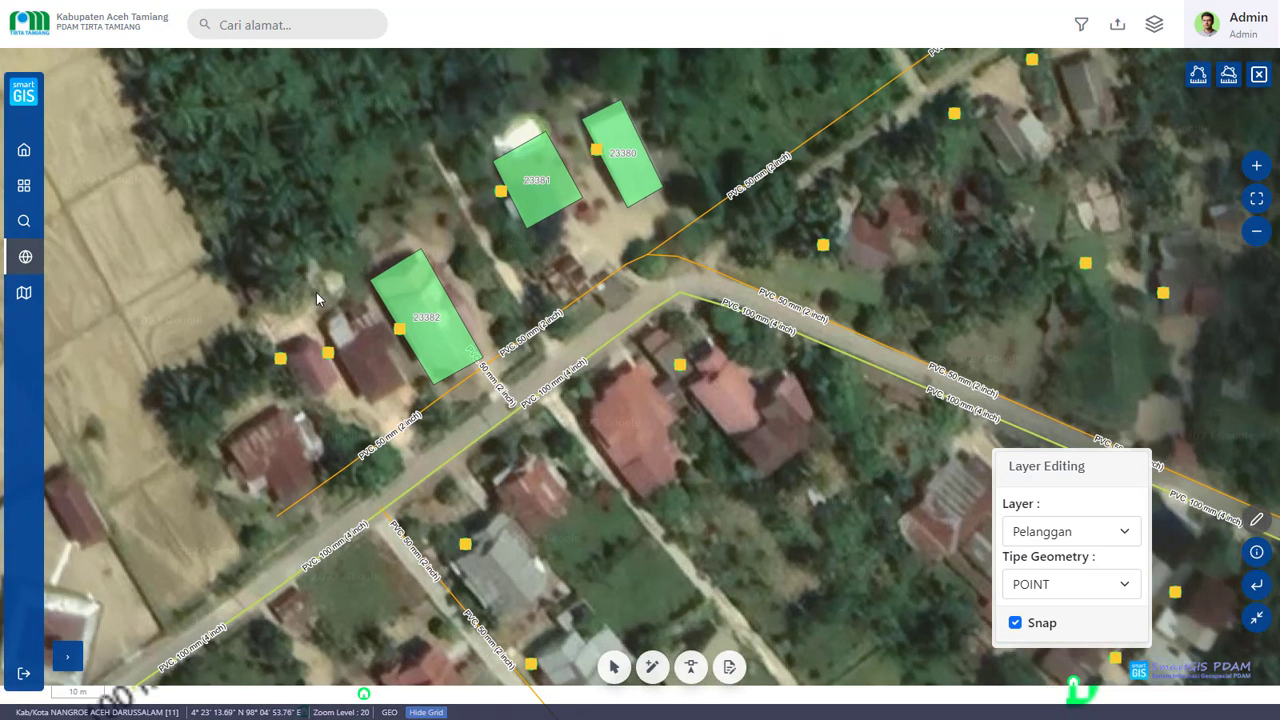
pyautogui.click(679, 366)
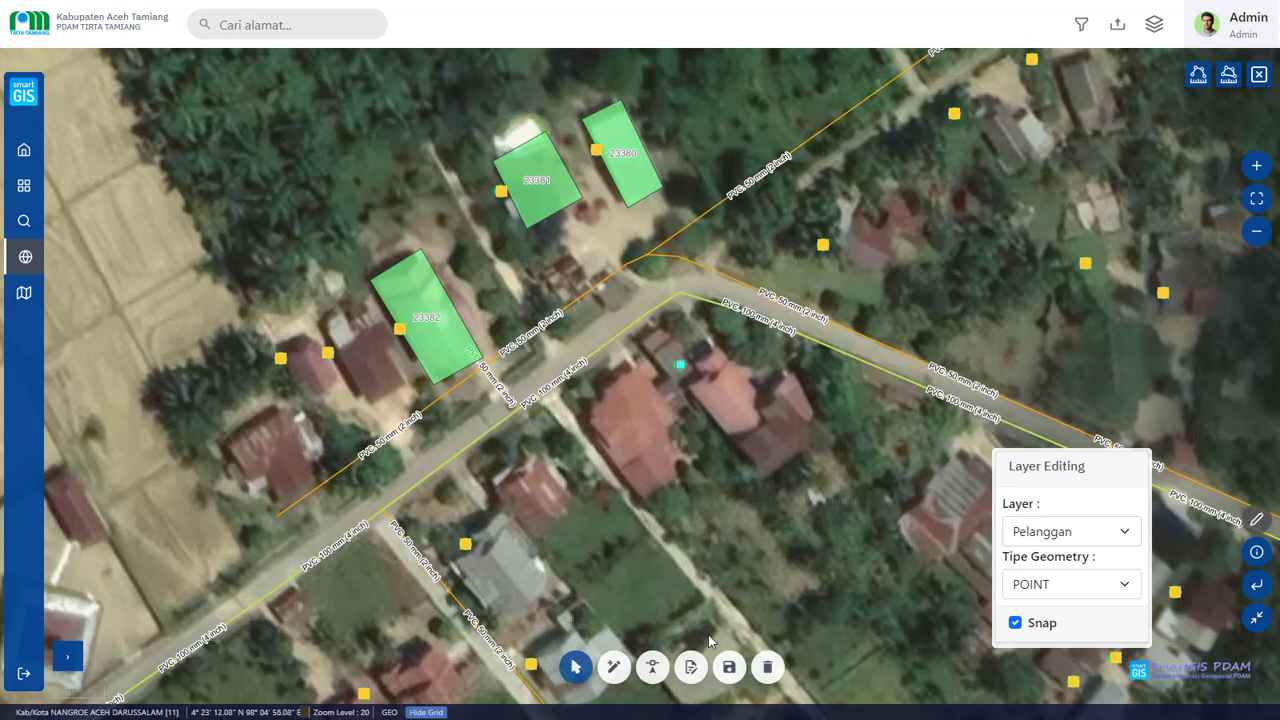
pyautogui.click(690, 670)
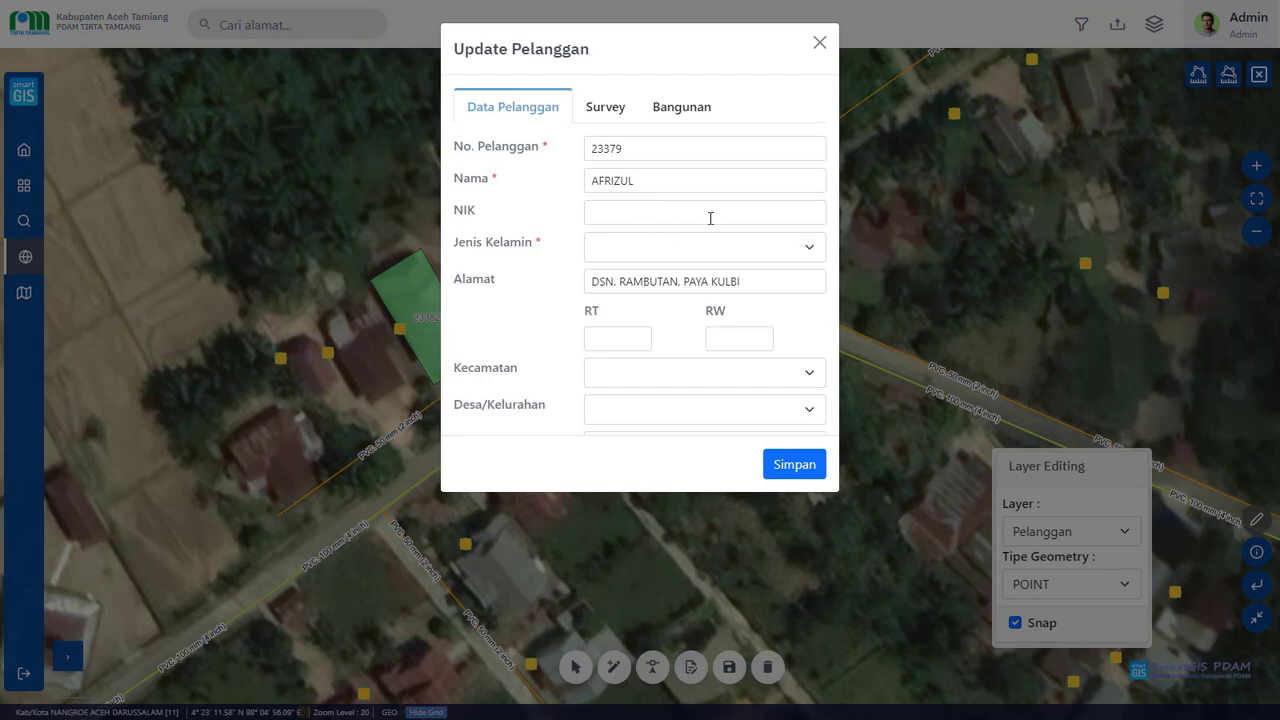
# Set Jenis Kelamin to Laki-laki, try saving with Simpan, and dismiss the server error.
pyautogui.click(812, 248)
pyautogui.click(678, 291)
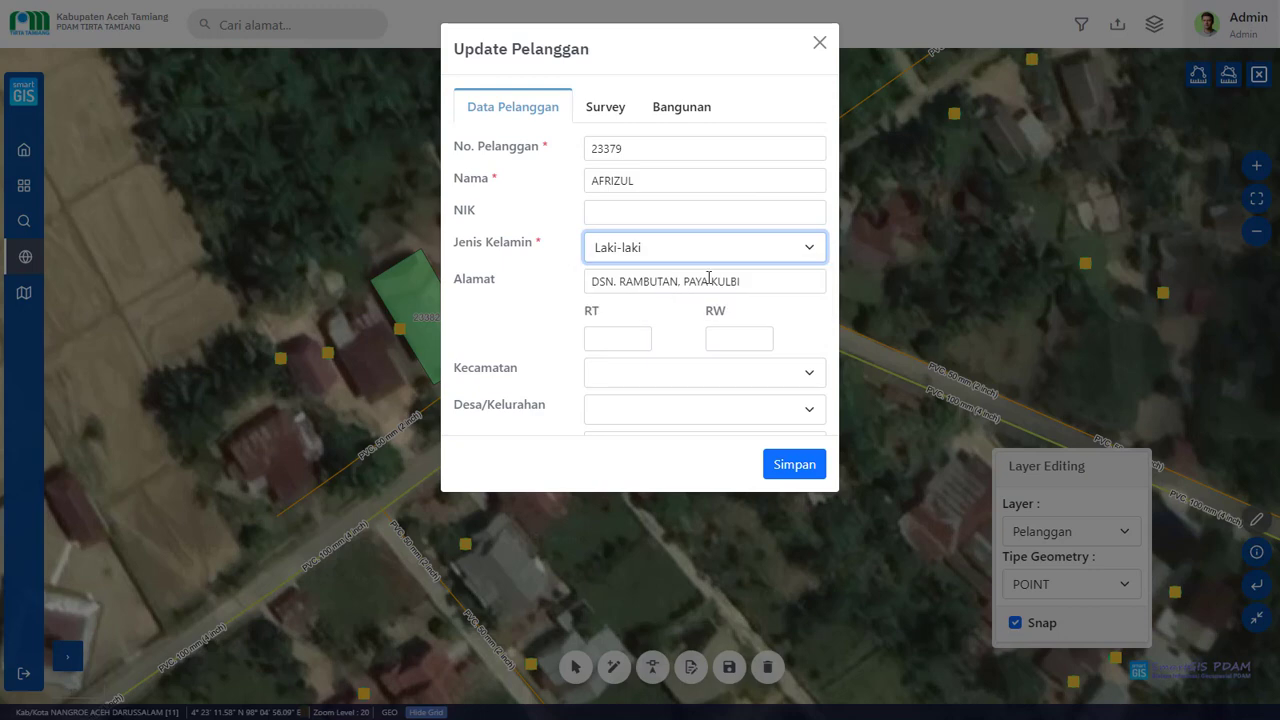
pyautogui.scroll(-2, 790, 309)
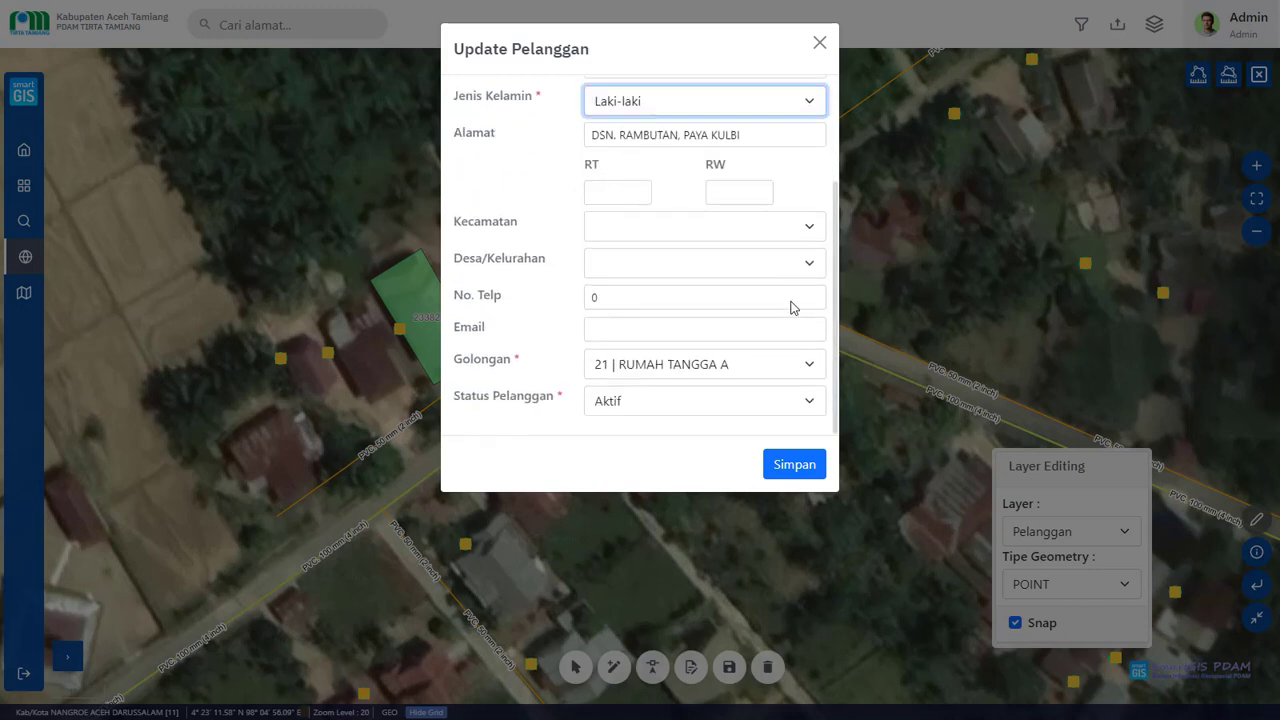
pyautogui.click(806, 465)
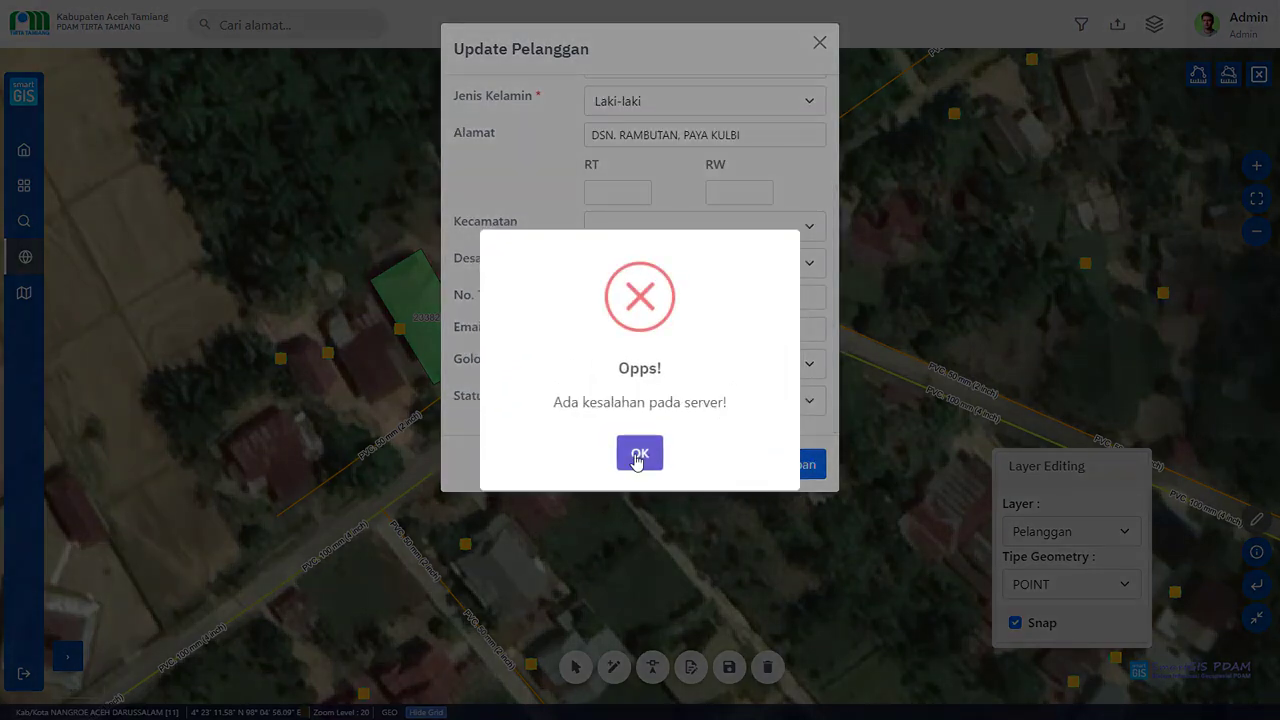
pyautogui.click(639, 455)
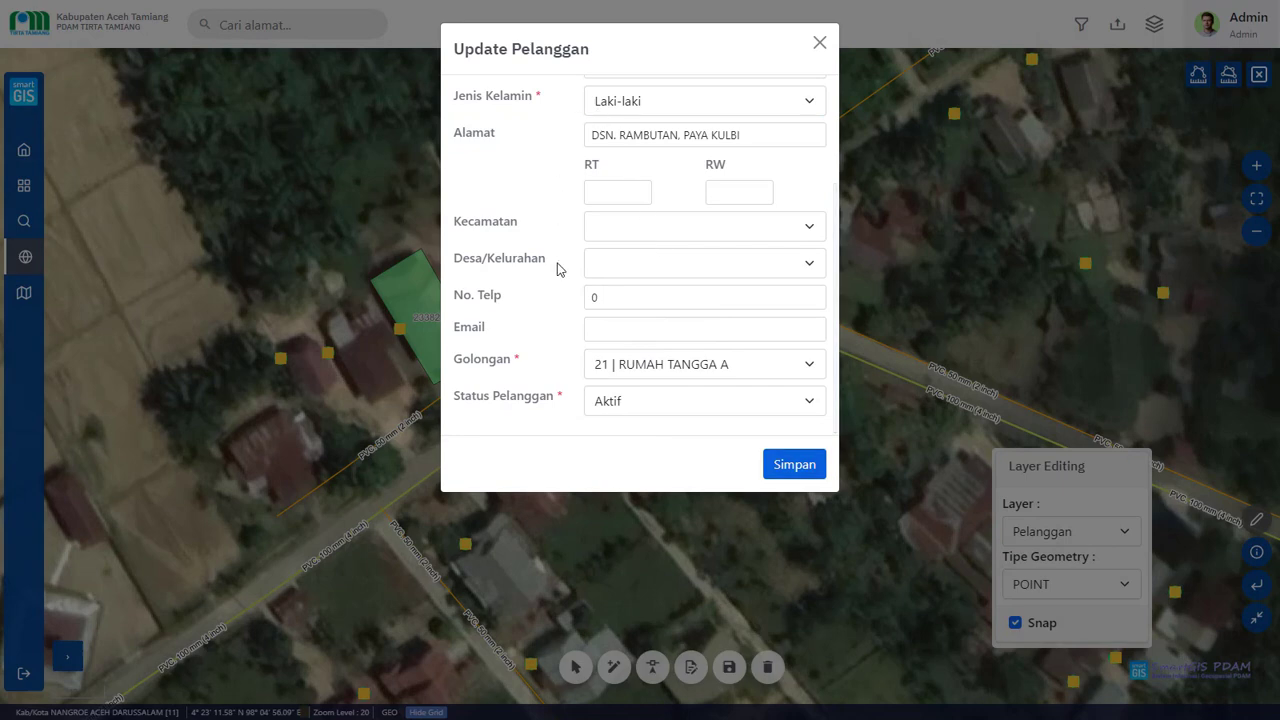
# Review the Survey and Bangunan tabs, then close the Update Pelanggan form without saving.
pyautogui.scroll(3, 577, 284)
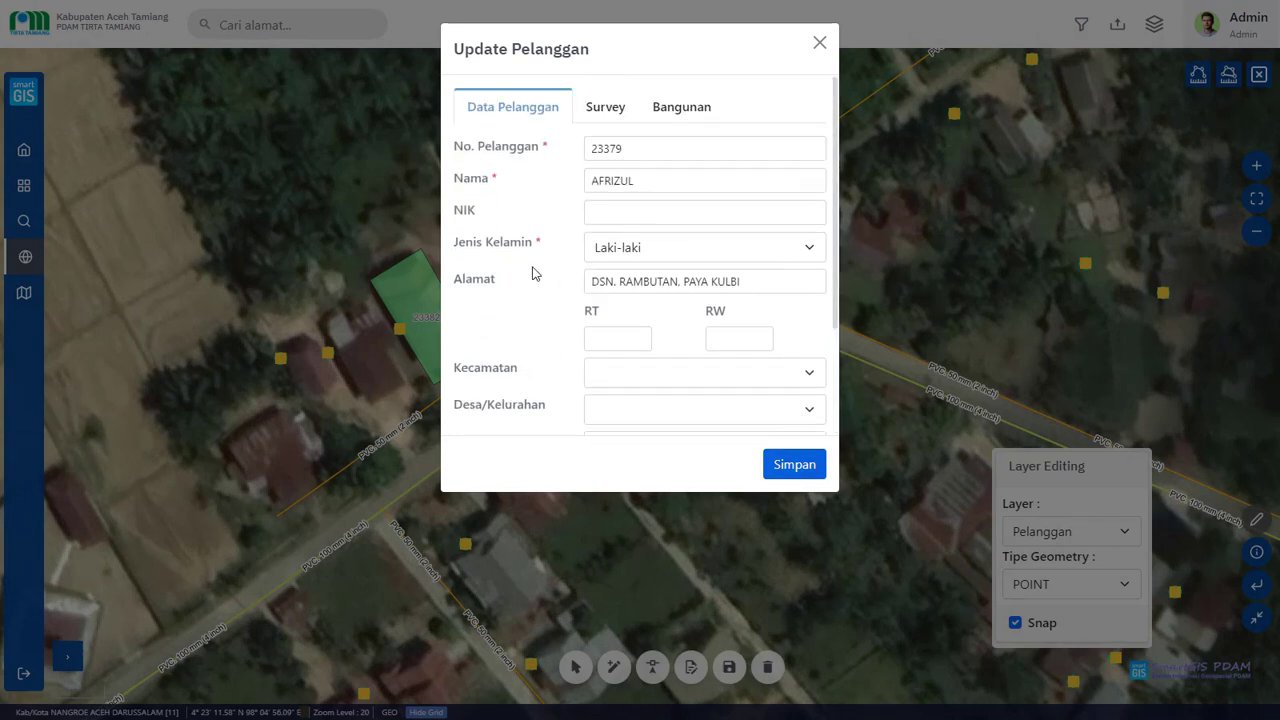
pyautogui.click(605, 108)
pyautogui.click(684, 108)
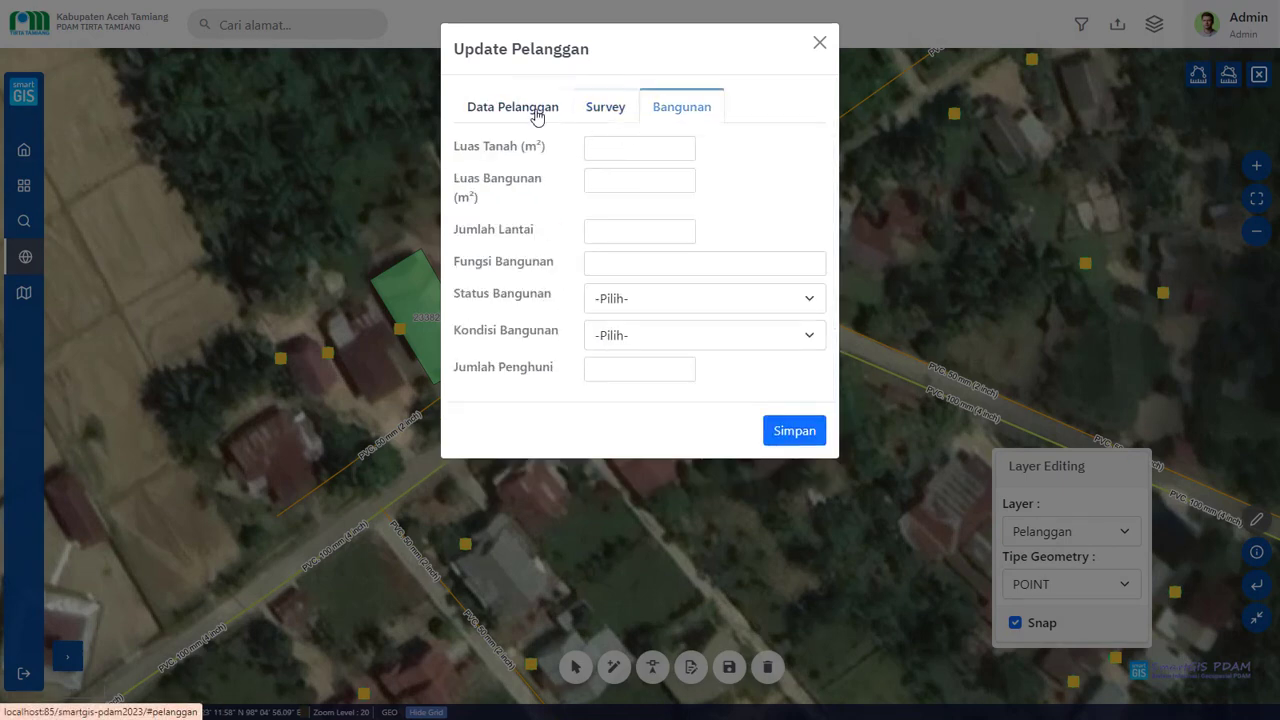
pyautogui.click(535, 110)
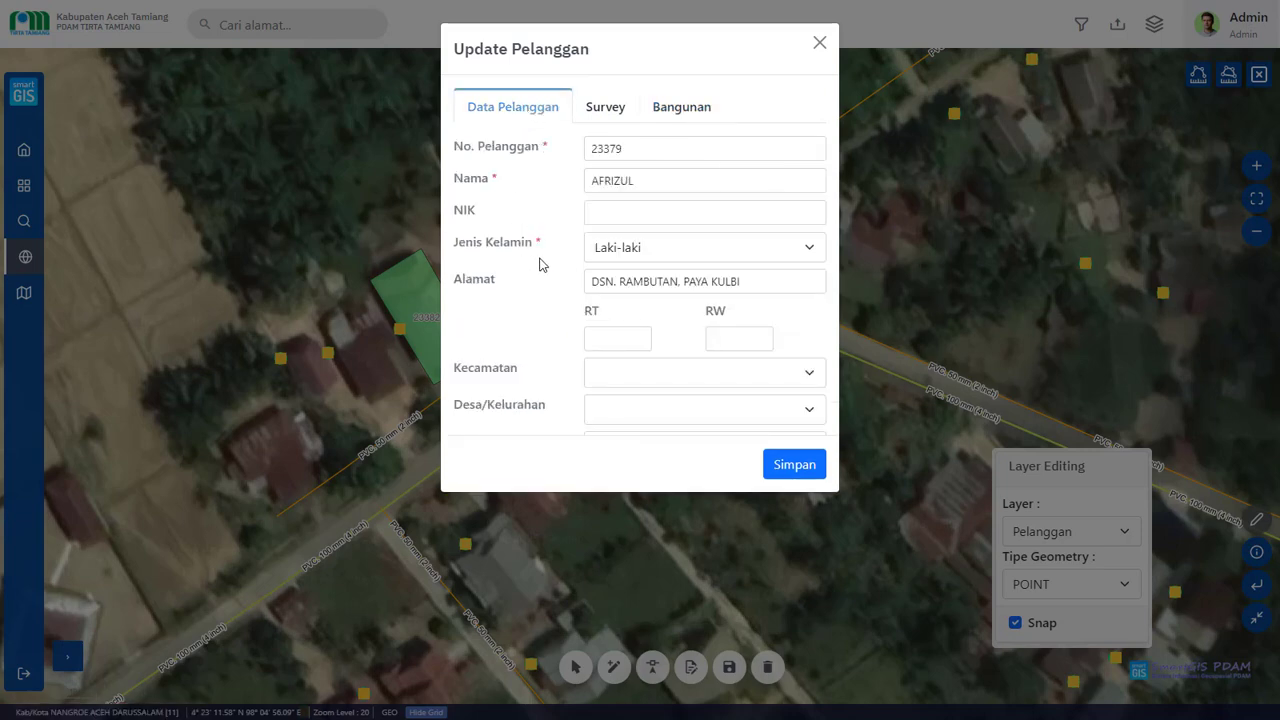
pyautogui.scroll(-3, 541, 264)
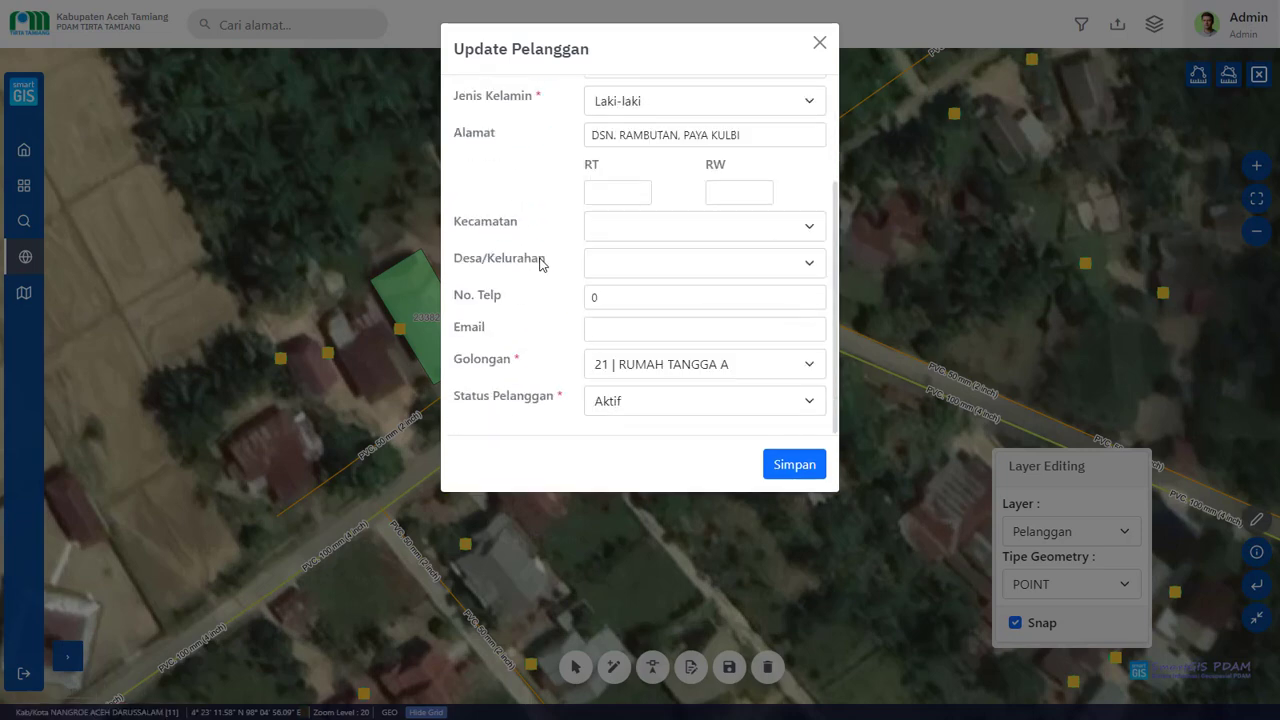
pyautogui.click(820, 44)
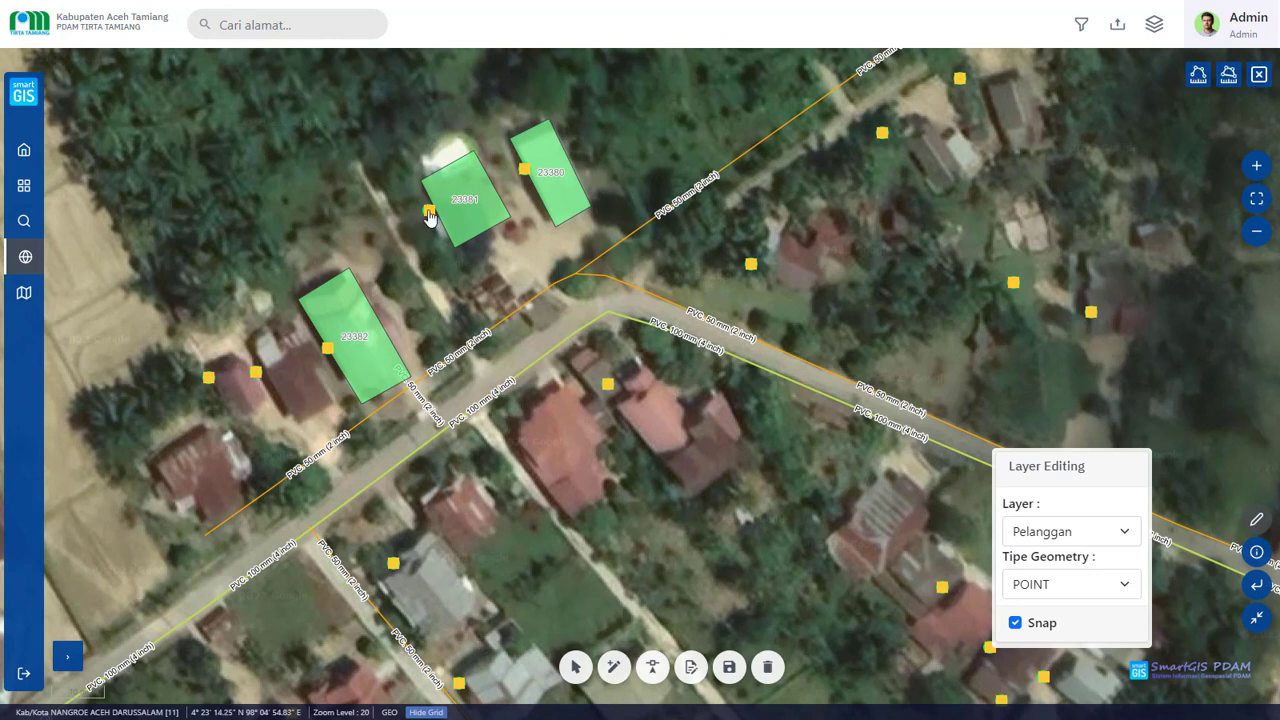
# Switch geometry back to POLYGON and open parcel 23382's Update Pelanggan form from the roadside parcel.
pyautogui.click(1062, 582)
pyautogui.click(1060, 605)
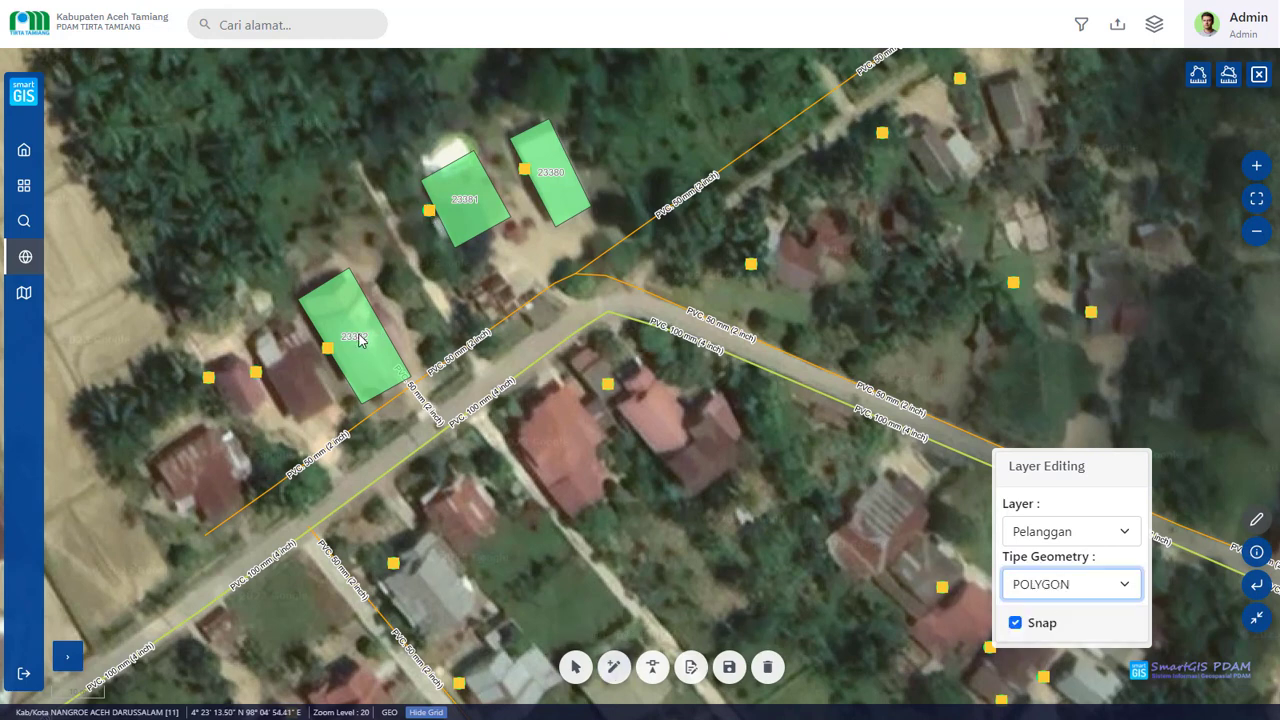
pyautogui.moveTo(359, 340); pyautogui.dragTo(439, 372)
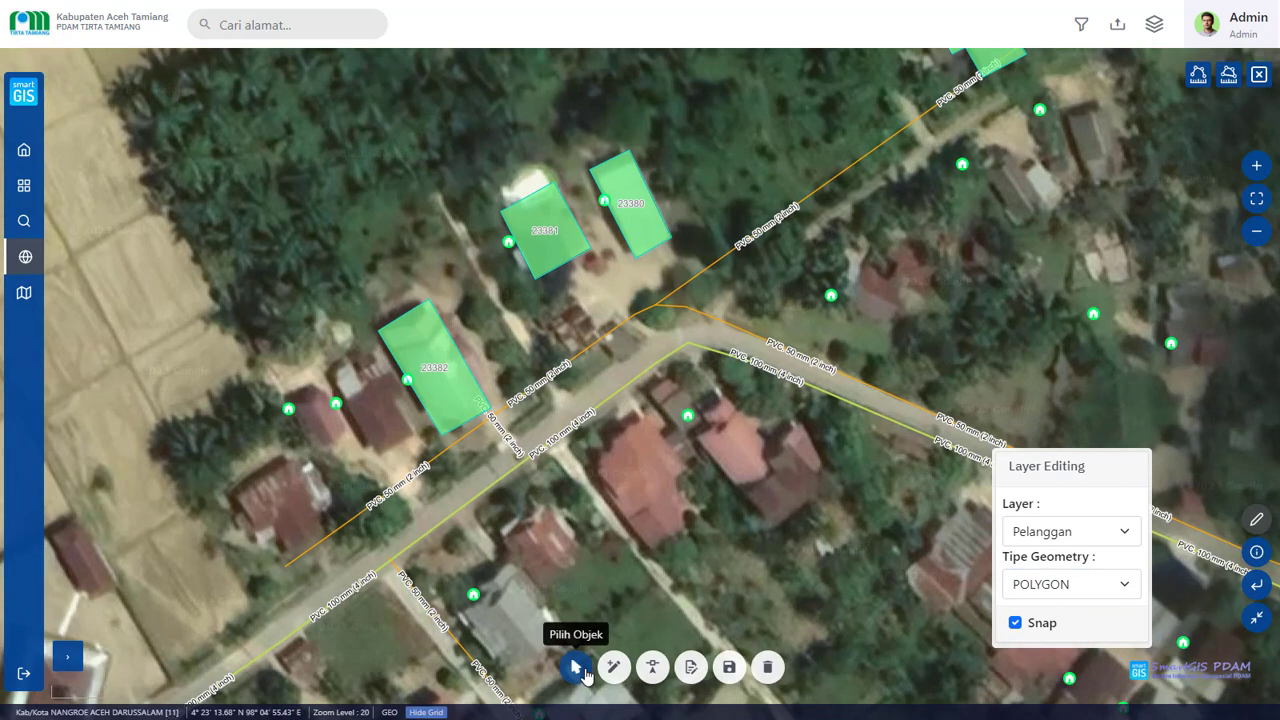
pyautogui.moveTo(525, 297); pyautogui.dragTo(554, 327)
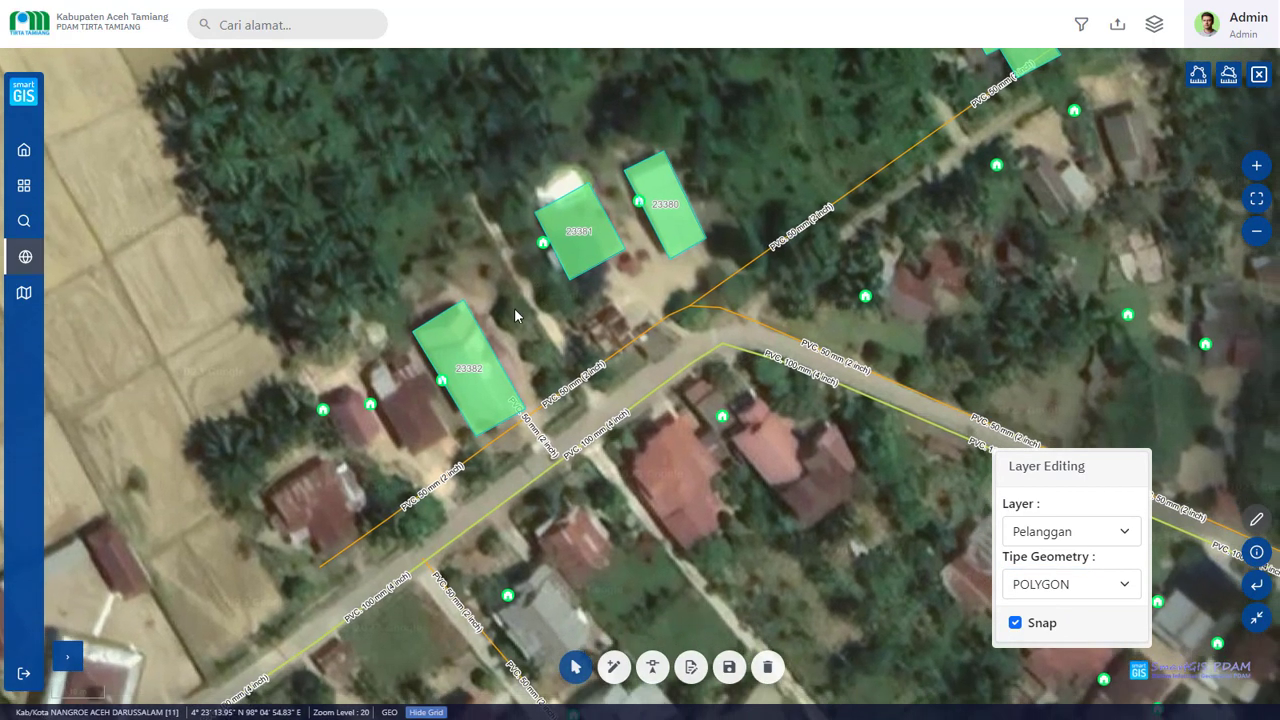
pyautogui.click(478, 336)
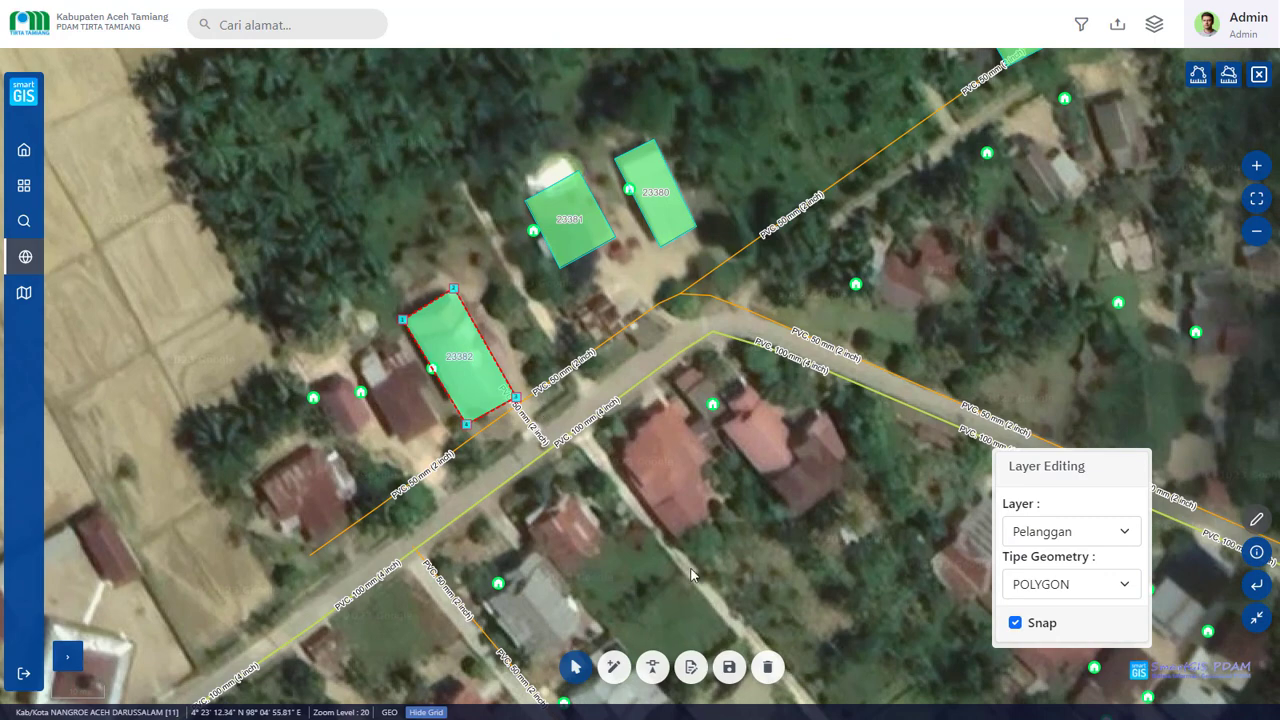
pyautogui.click(691, 667)
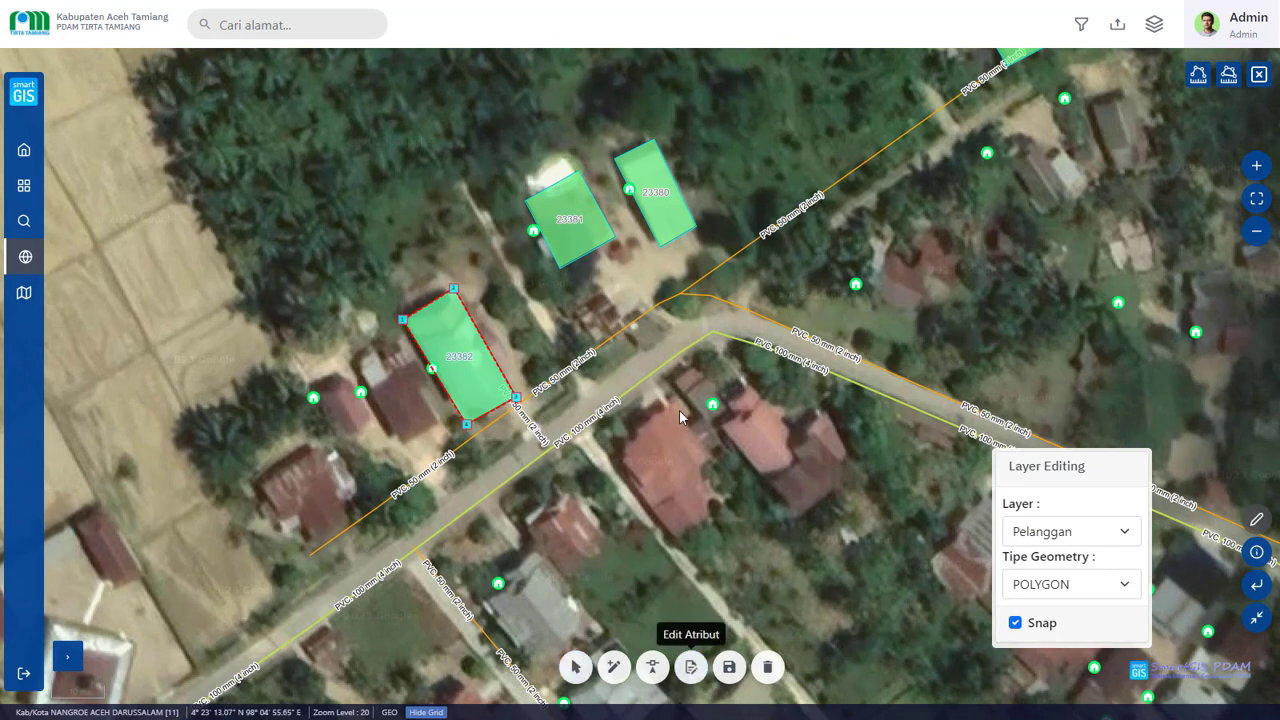
pyautogui.scroll(-2, 724, 294)
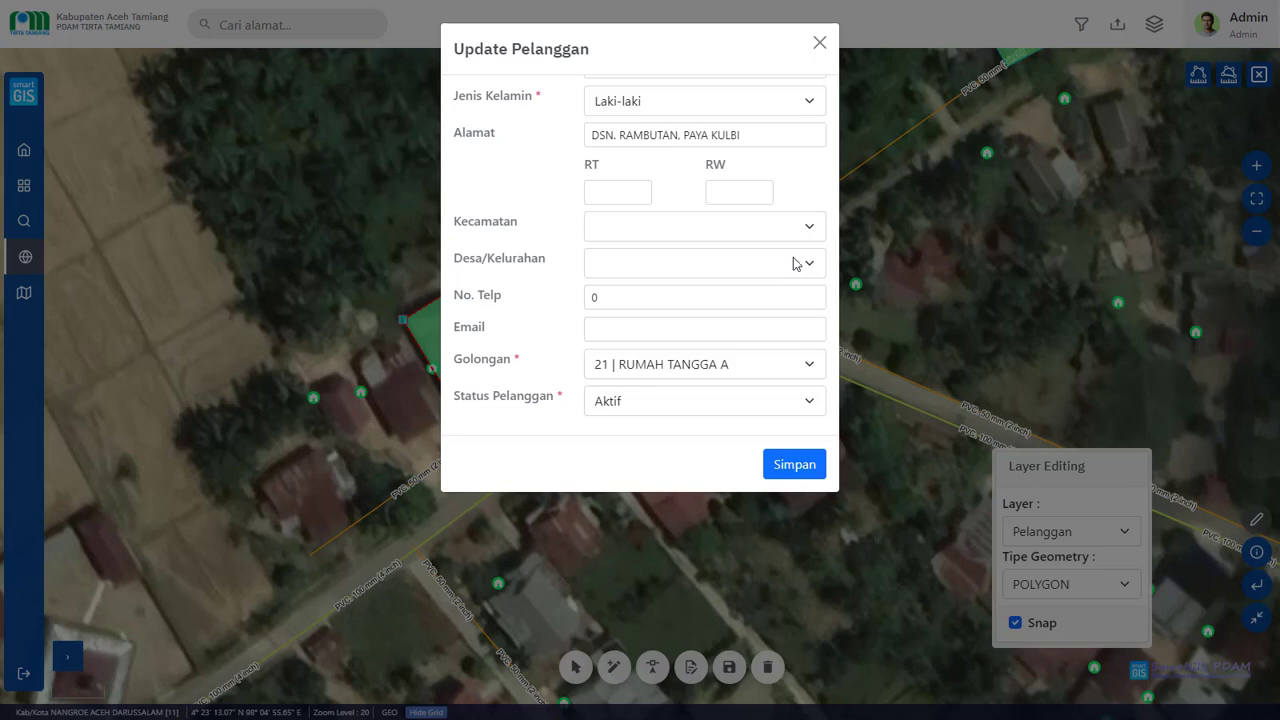
# Enter the customer's NIK ID number, try saving with Simpan, and dismiss the server error.
pyautogui.scroll(3, 796, 263)
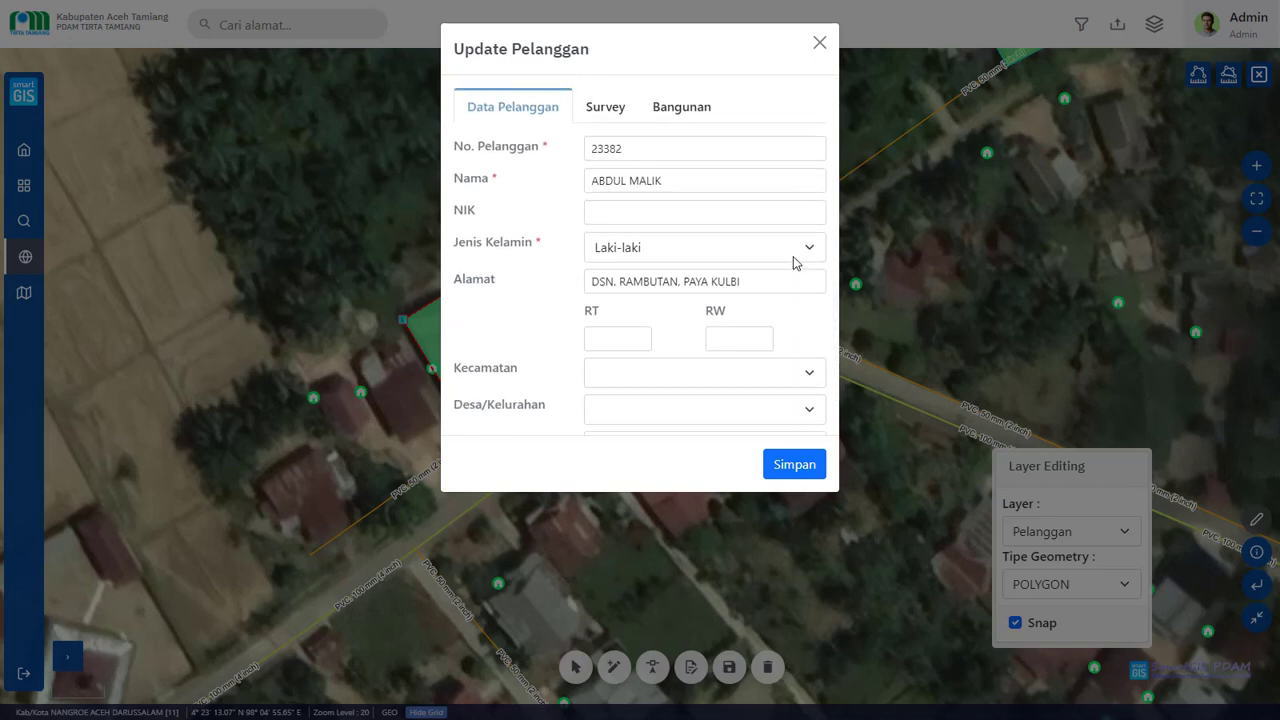
pyautogui.click(685, 209)
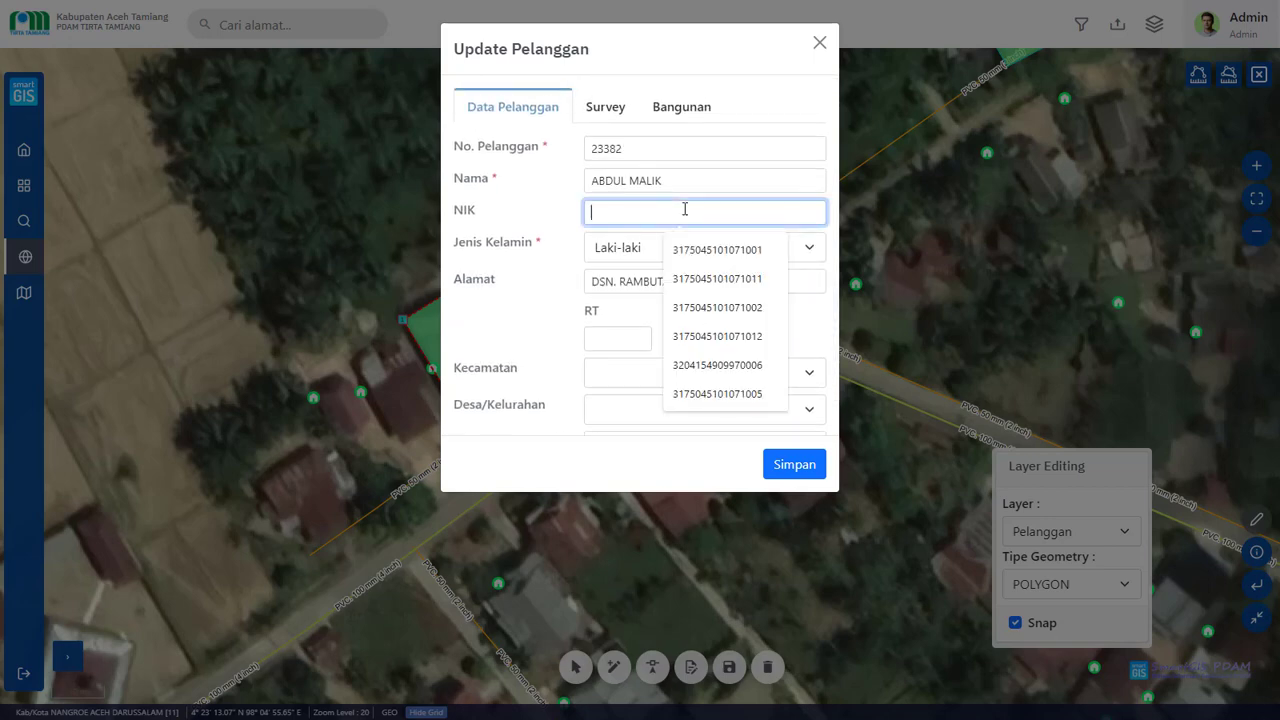
pyautogui.write('111111')
pyautogui.click(799, 469)
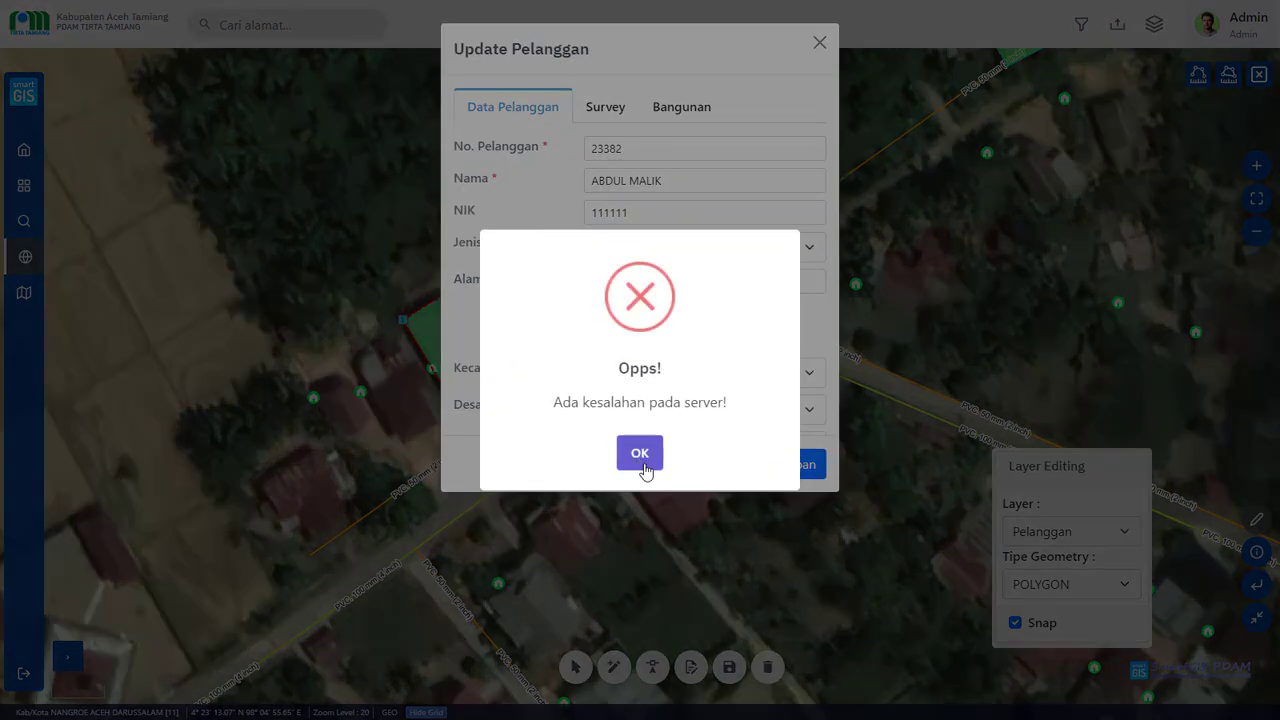
pyautogui.click(645, 462)
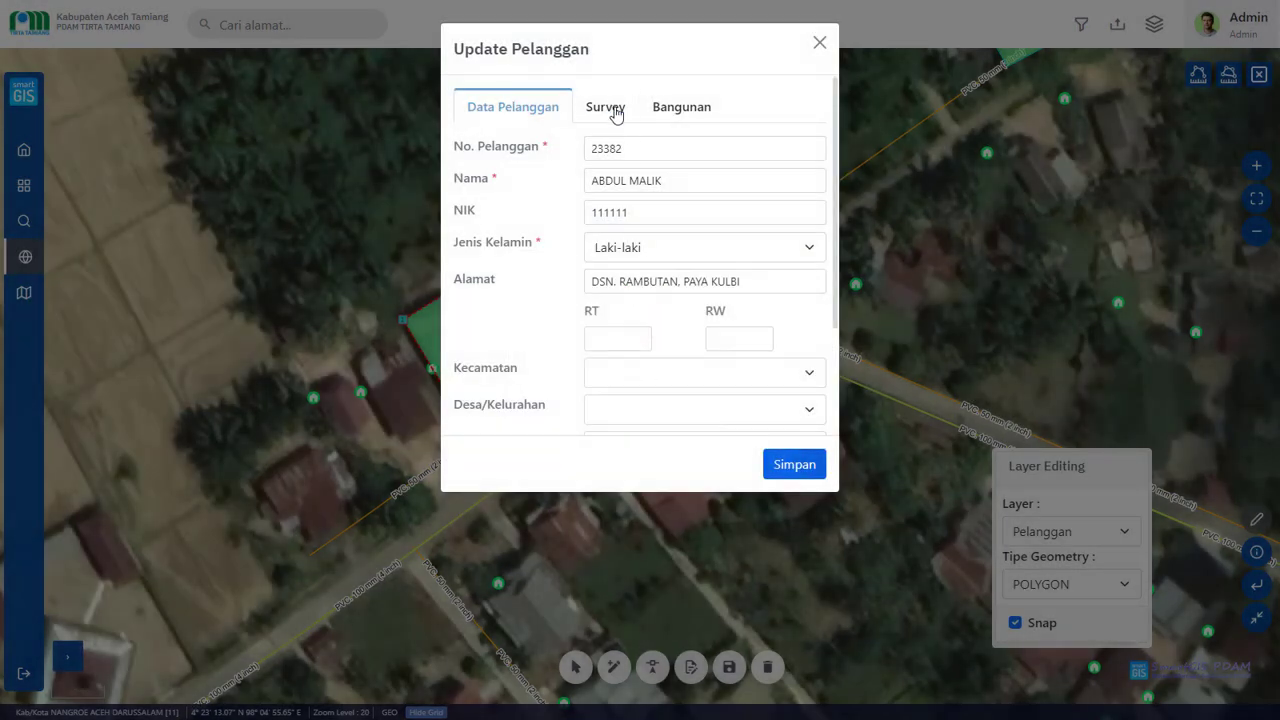
# Review the Survey and Bangunan tabs, then close parcel 23382's Update Pelanggan form.
pyautogui.click(612, 112)
pyautogui.click(700, 118)
pyautogui.click(528, 106)
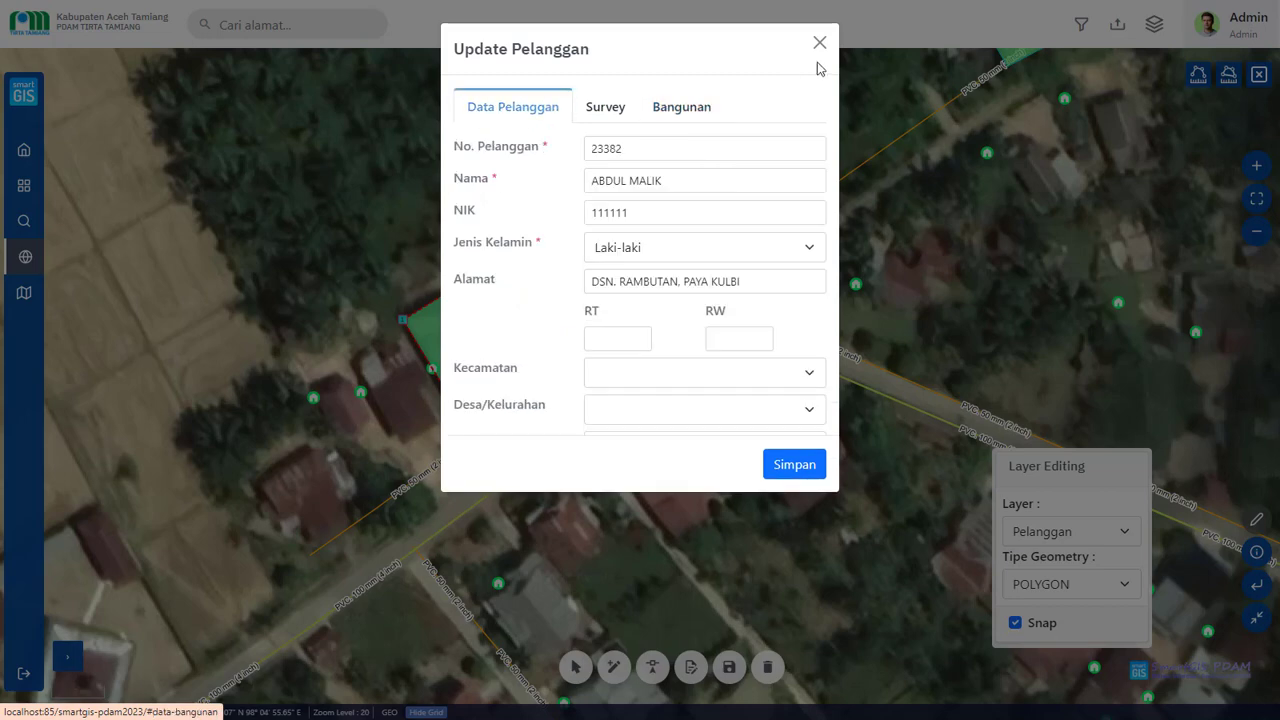
pyautogui.click(819, 43)
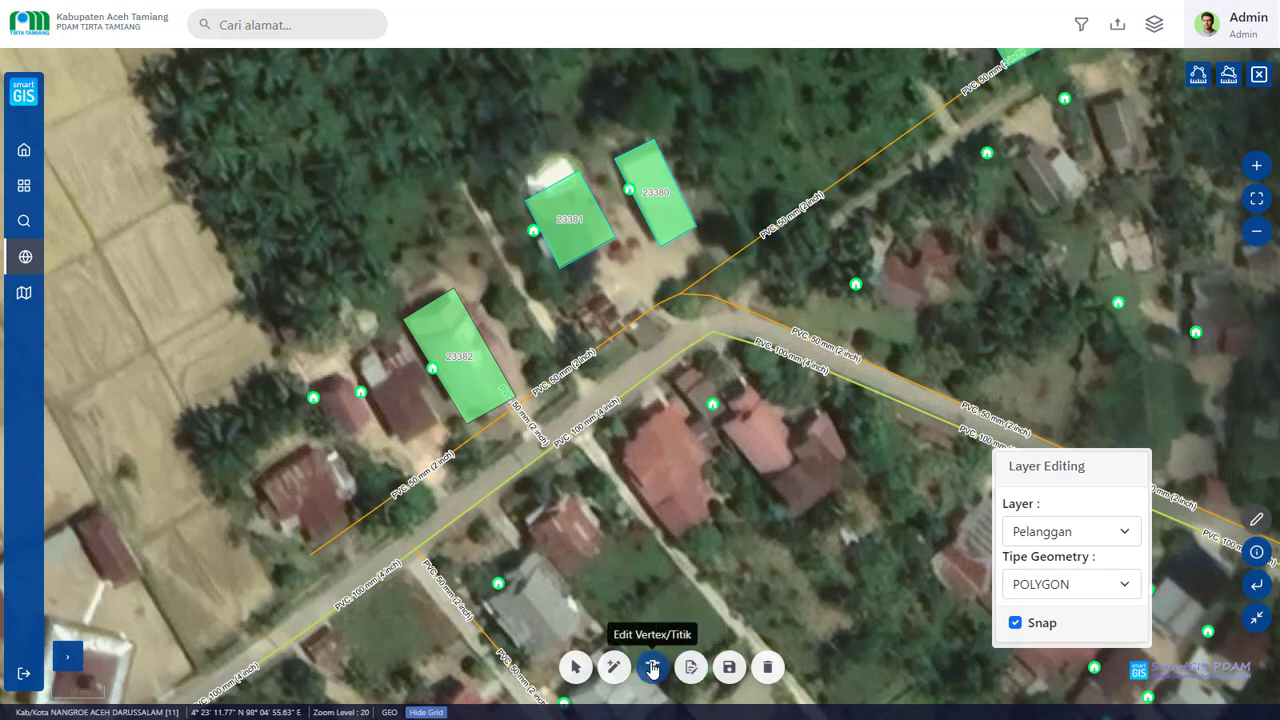
# Pan around the customer parcels in Pilih Objek mode, then switch off Edit Spasial to close Layer Editing.
pyautogui.click(575, 668)
pyautogui.moveTo(645, 474); pyautogui.dragTo(594, 495)
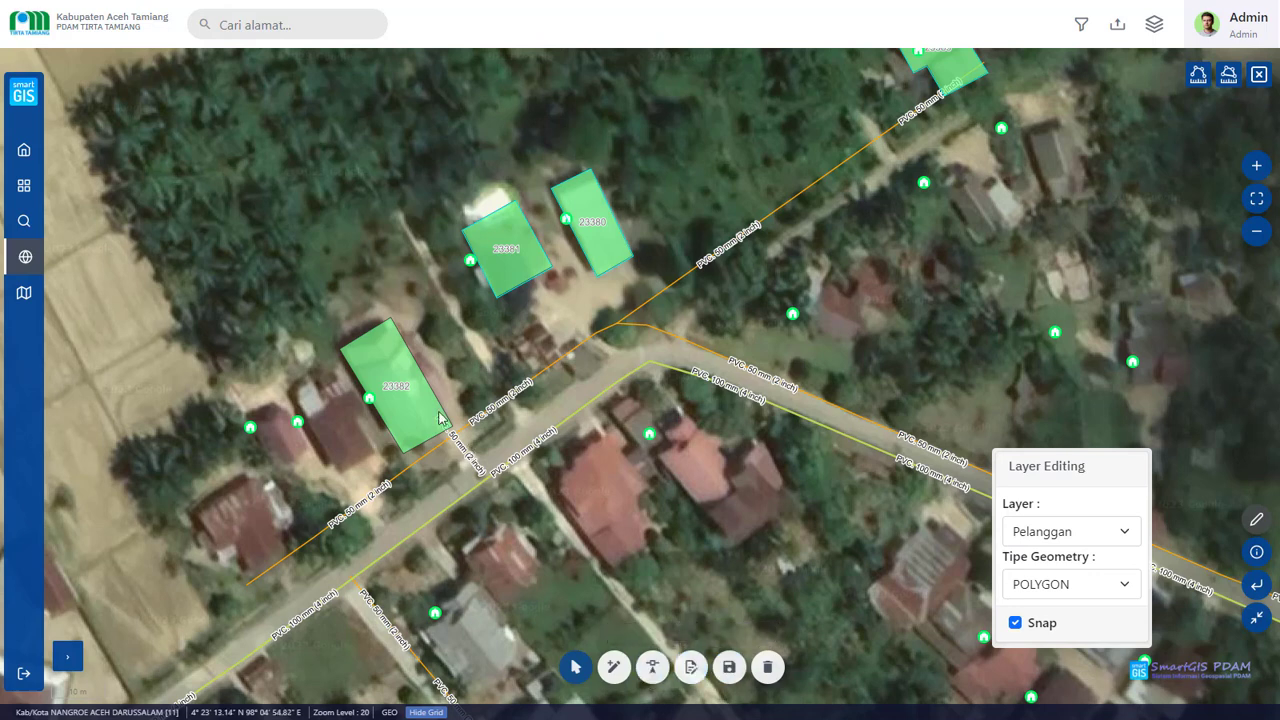
pyautogui.moveTo(551, 336); pyautogui.dragTo(570, 355)
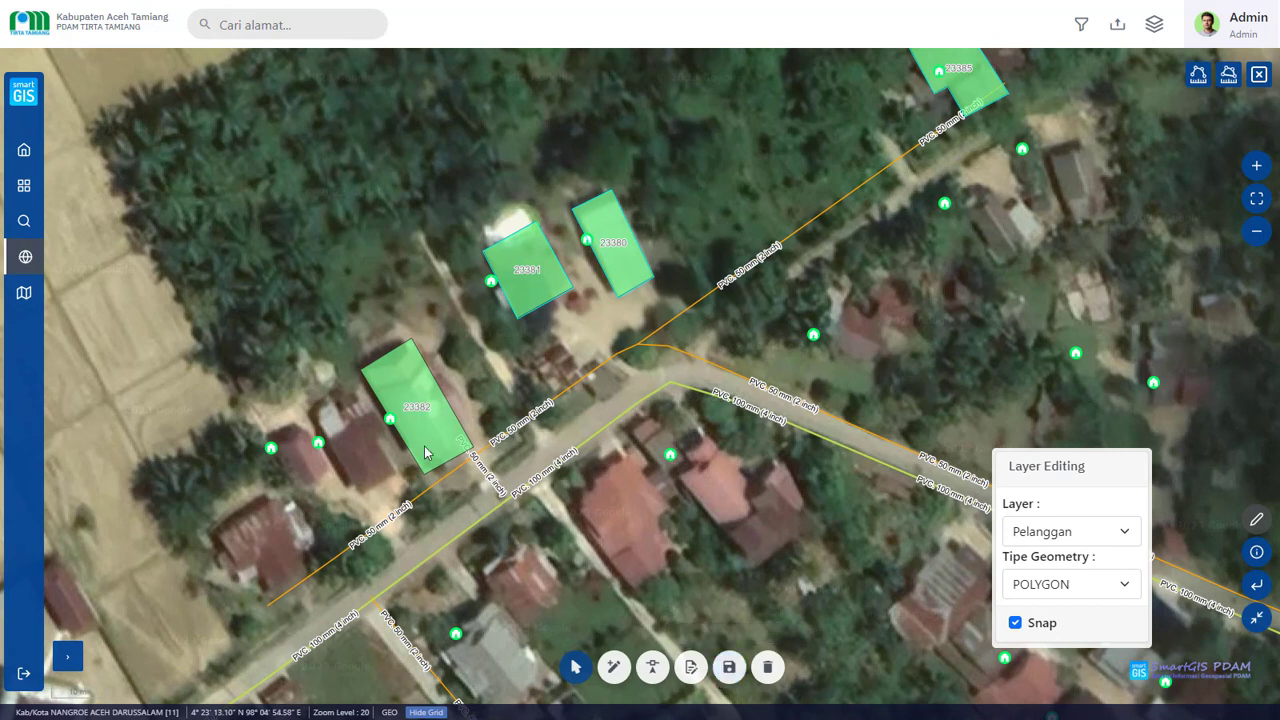
pyautogui.moveTo(761, 543); pyautogui.dragTo(789, 484)
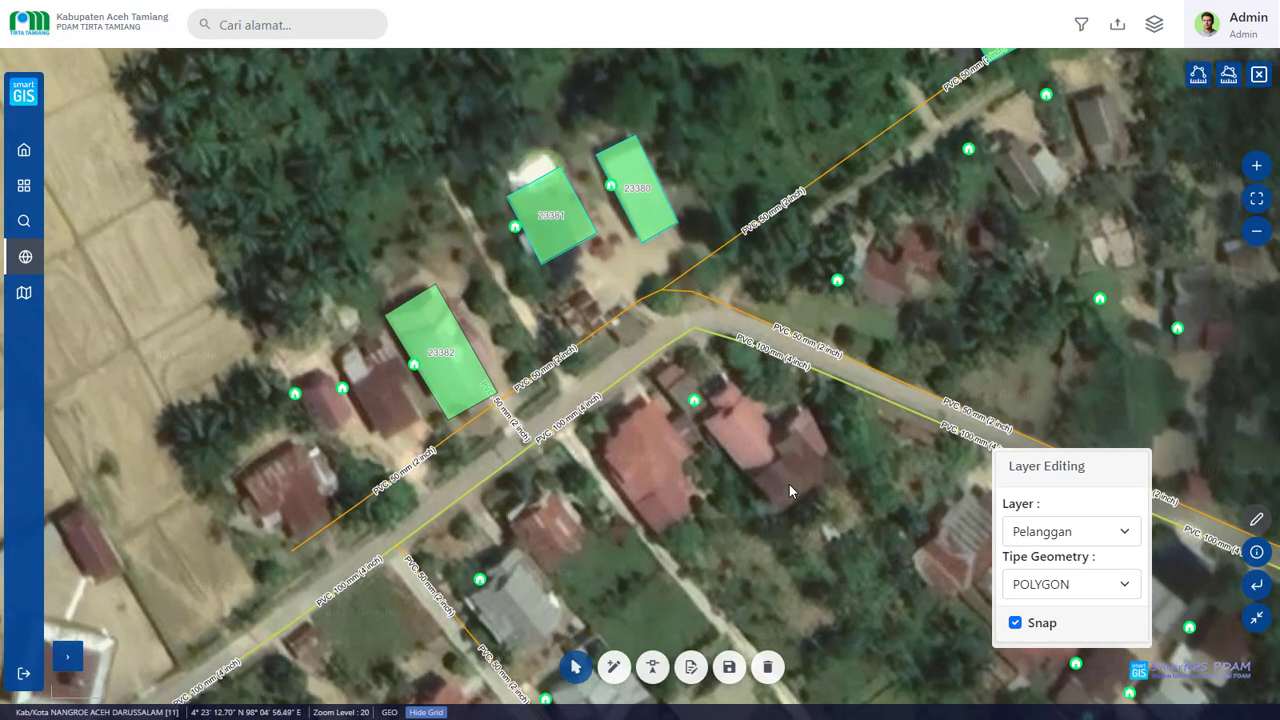
pyautogui.click(1256, 519)
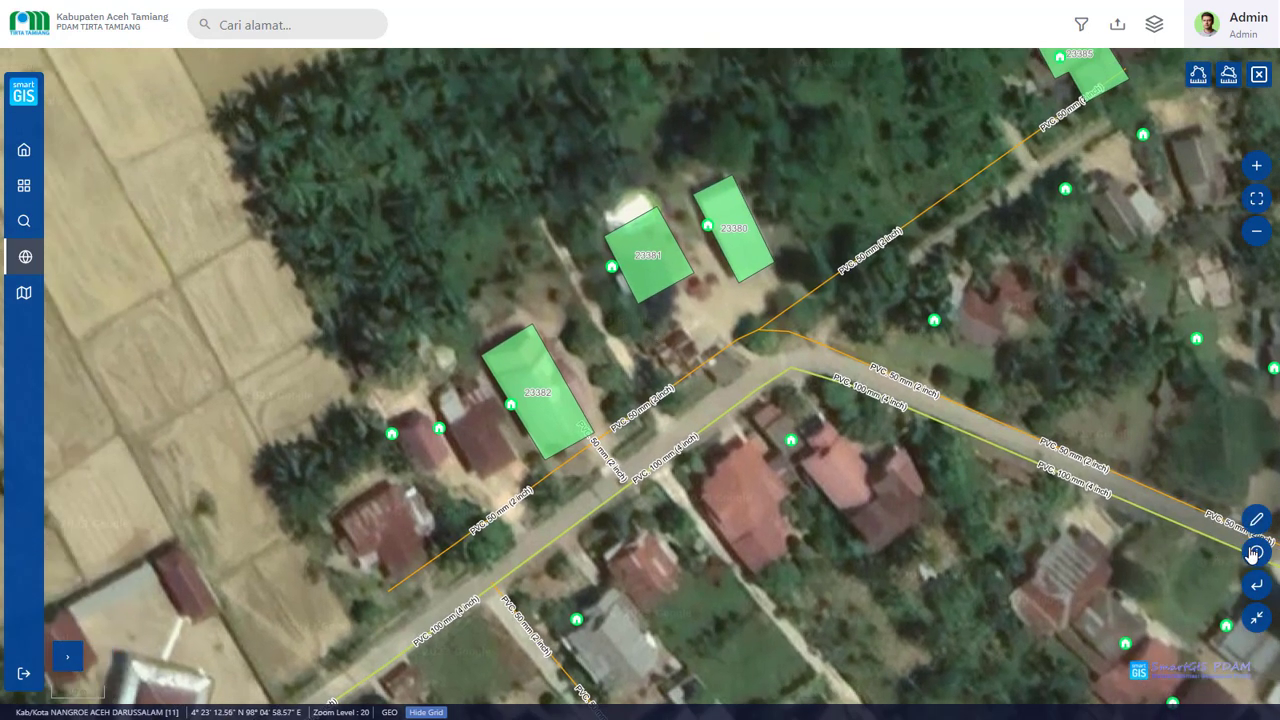
pyautogui.click(1258, 553)
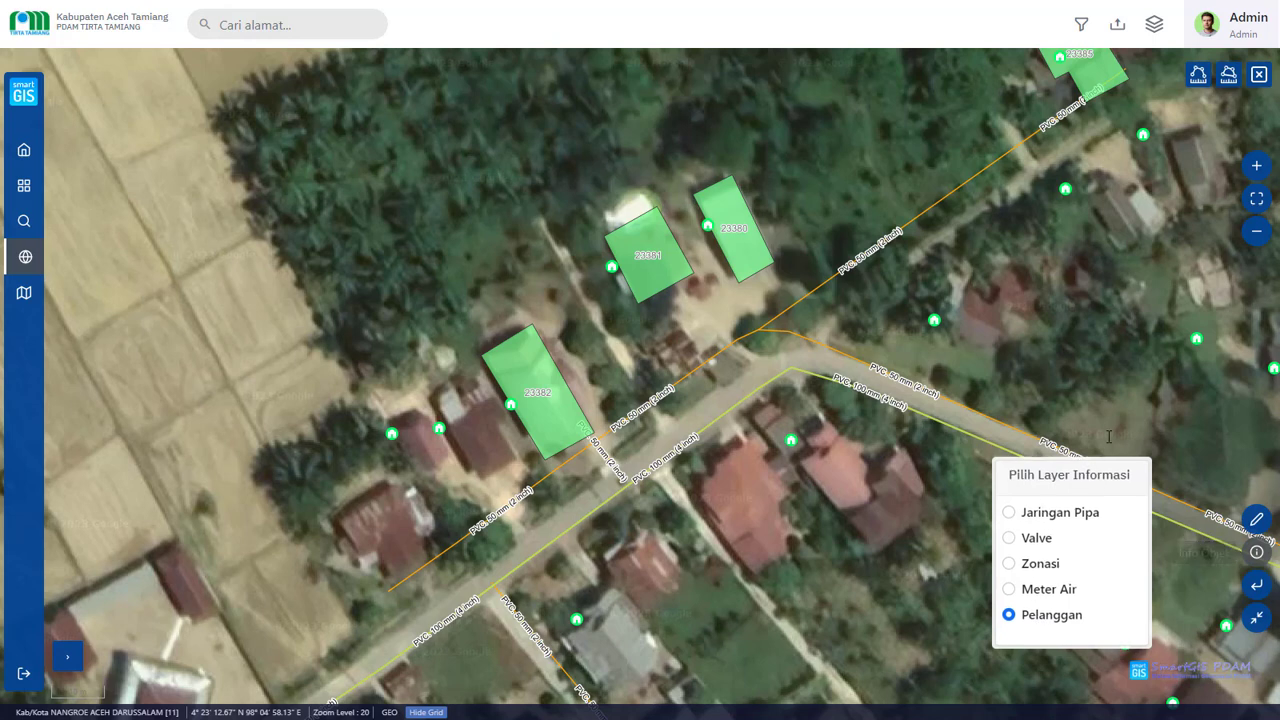
pyautogui.moveTo(1089, 473); pyautogui.dragTo(1146, 310)
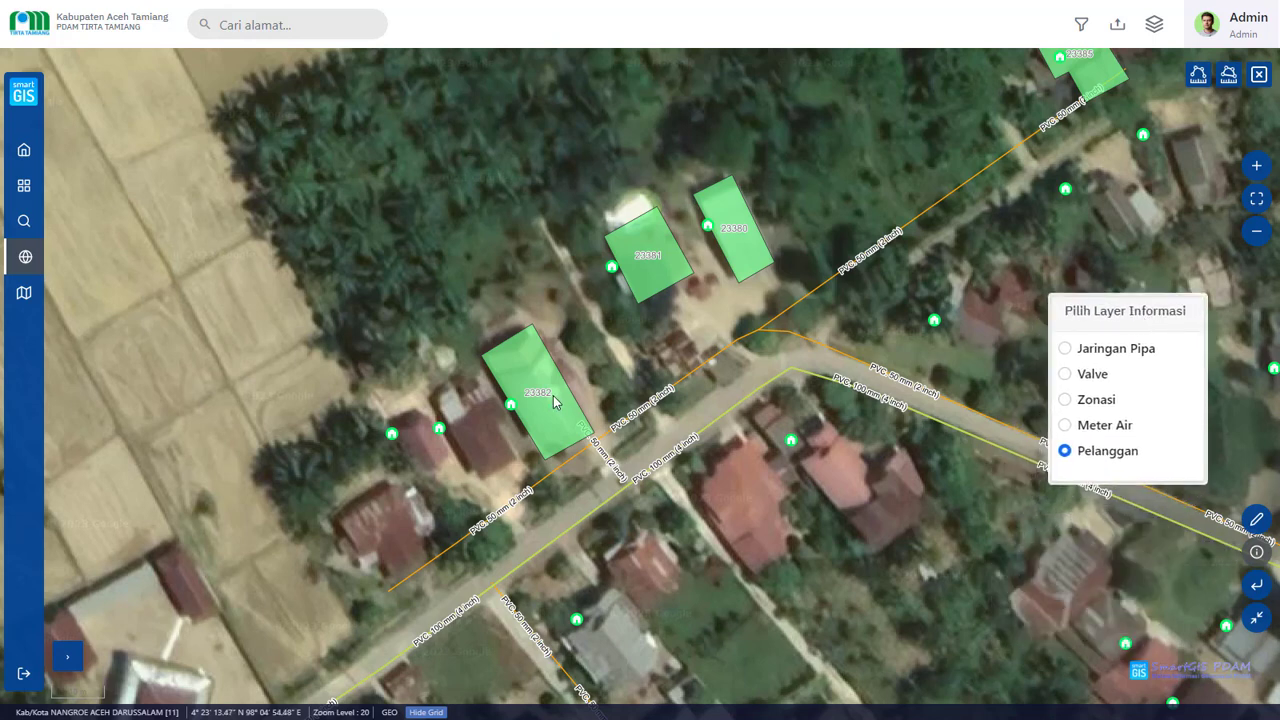
pyautogui.click(554, 398)
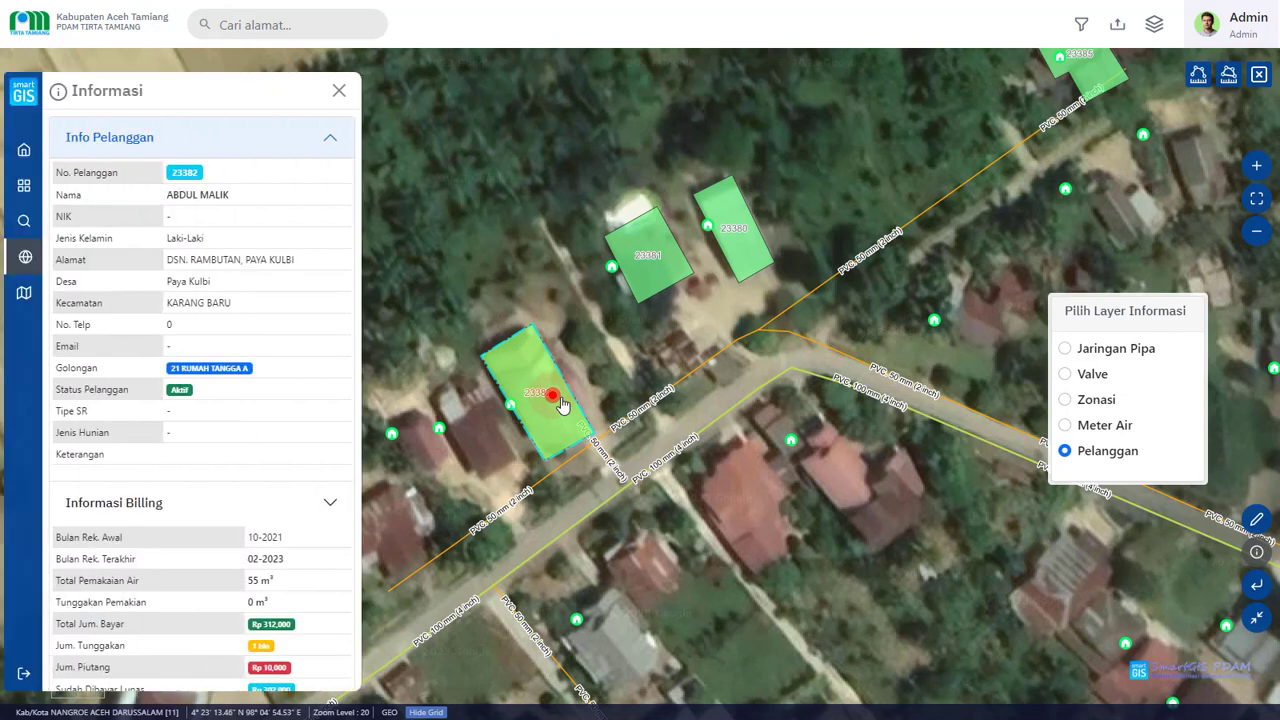
pyautogui.scroll(-4, 232, 235)
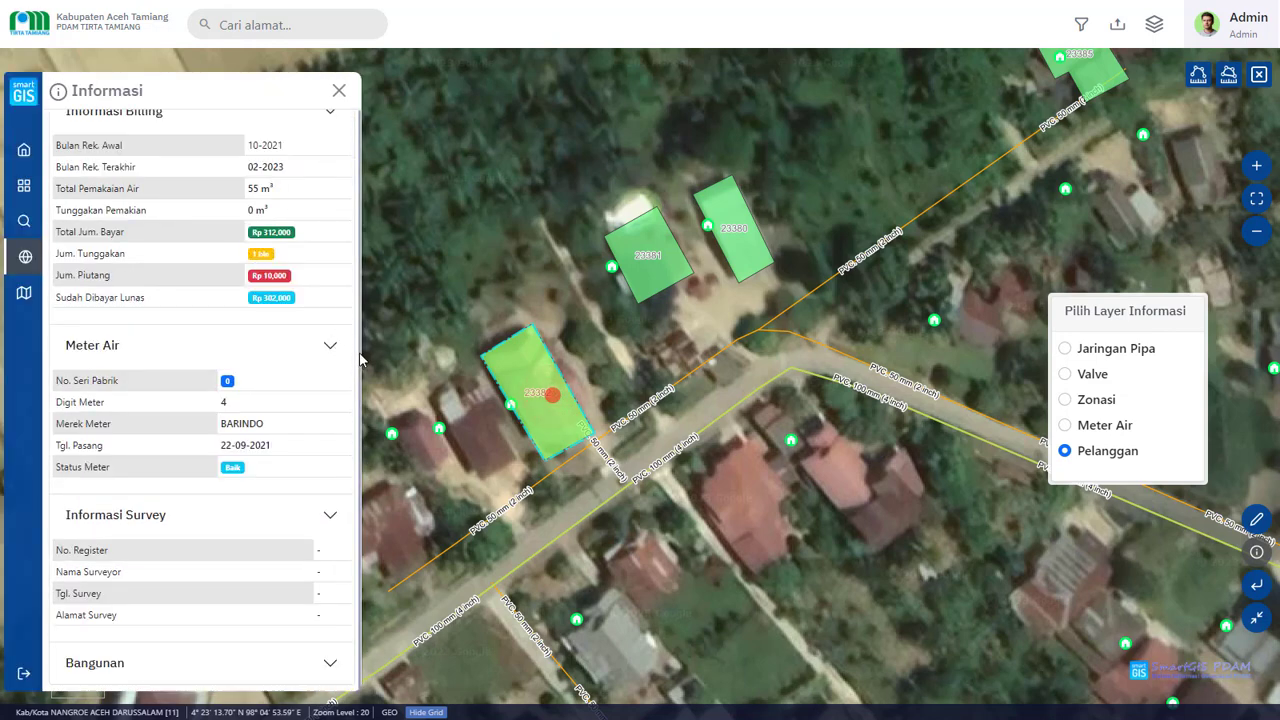
pyautogui.moveTo(359, 353); pyautogui.dragTo(360, 316)
pyautogui.click(340, 312)
pyautogui.click(331, 663)
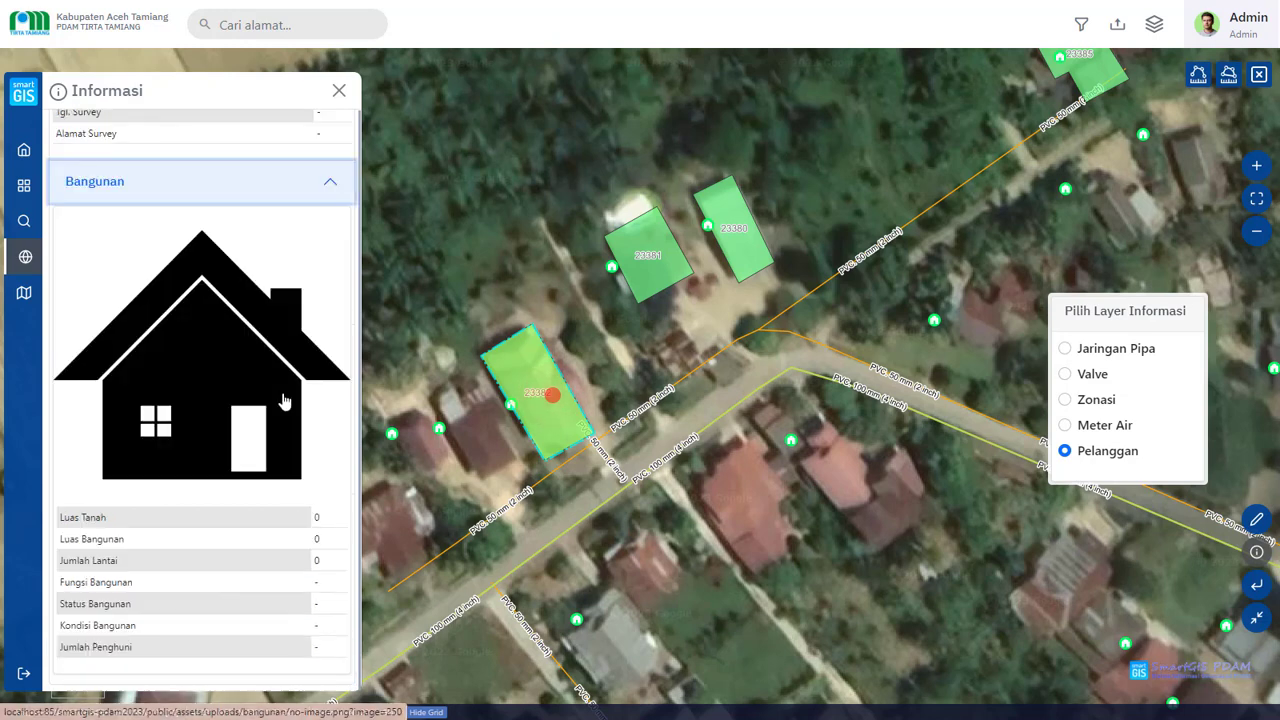
pyautogui.scroll(10, 284, 400)
pyautogui.click(339, 90)
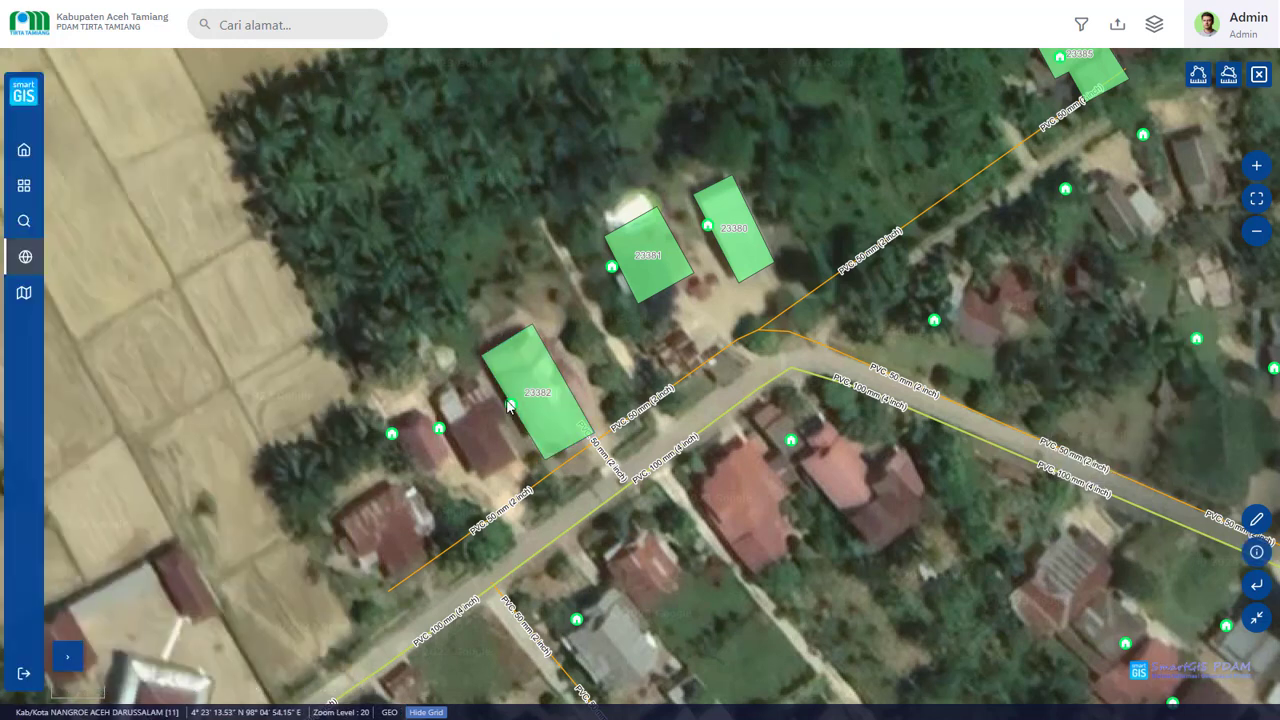
pyautogui.click(1257, 552)
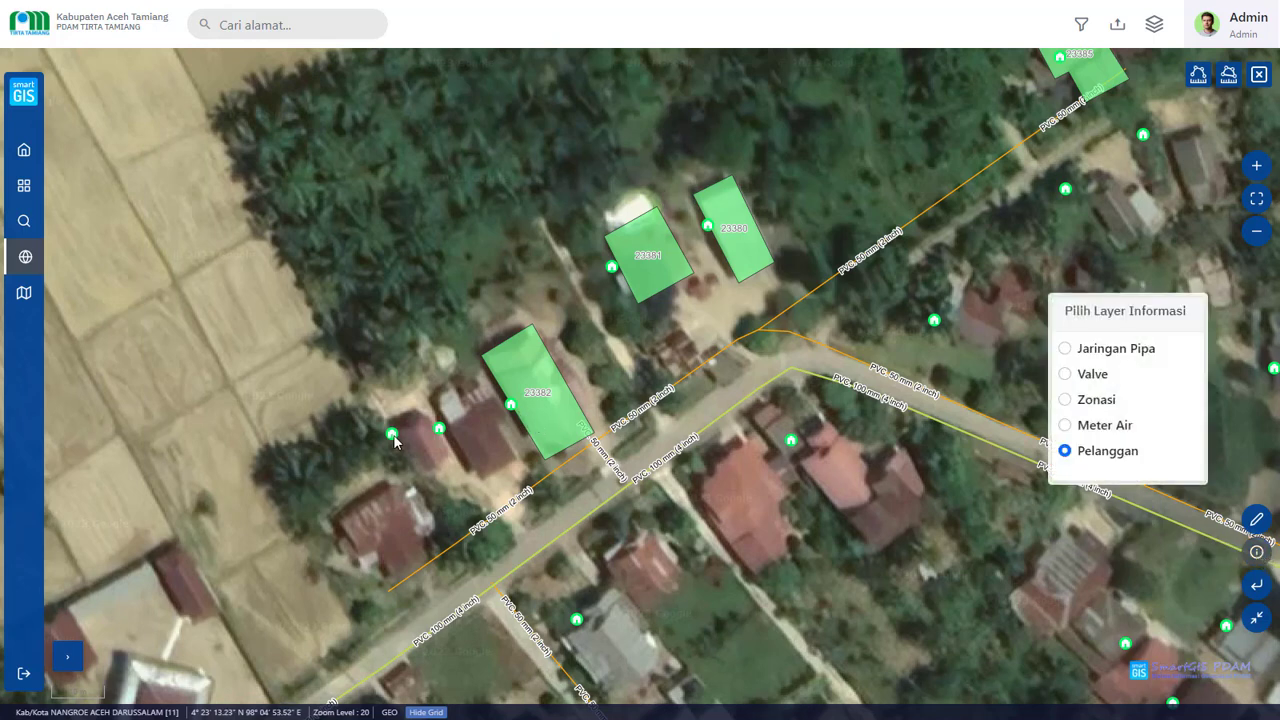
pyautogui.click(394, 441)
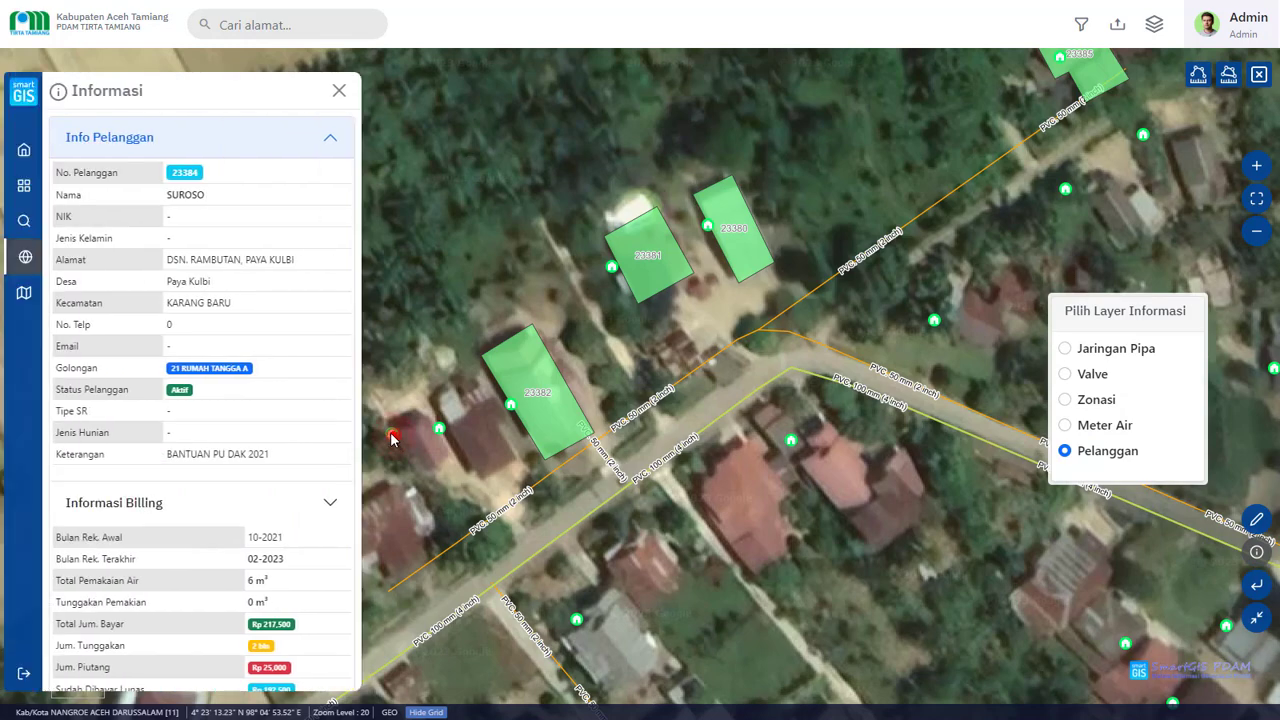
pyautogui.scroll(-3, 298, 356)
pyautogui.scroll(3, 298, 356)
pyautogui.click(339, 90)
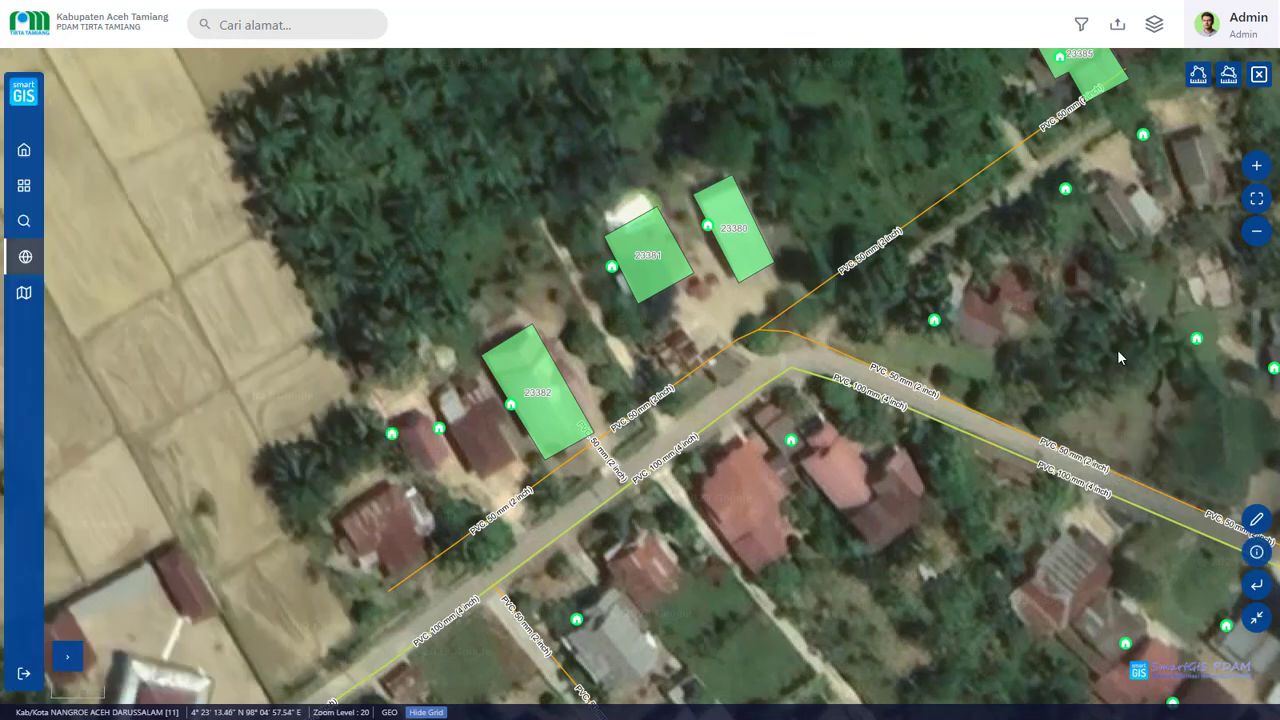
# Set the information layer to Jaringan Pipa and view the roadside 50 mm PVC pipe's details (DAK 2021).
pyautogui.moveTo(1117, 349); pyautogui.dragTo(770, 351)
pyautogui.click(1256, 551)
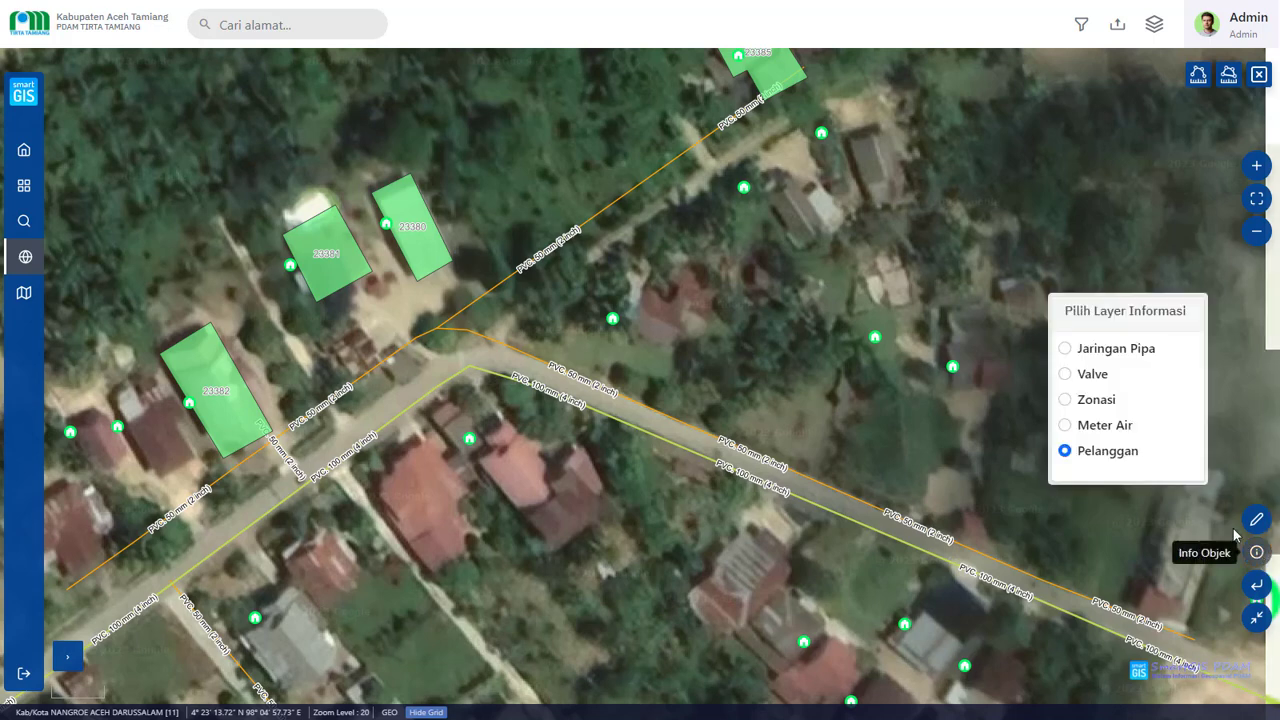
pyautogui.click(1092, 352)
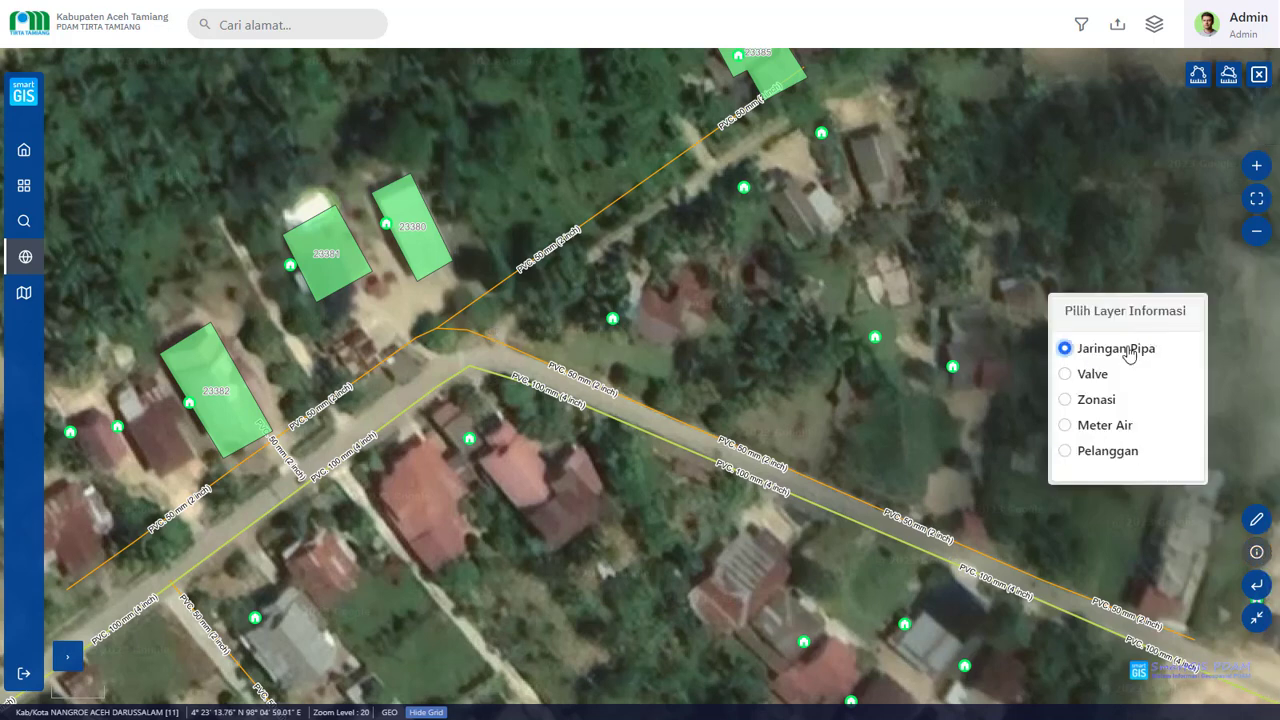
pyautogui.click(679, 421)
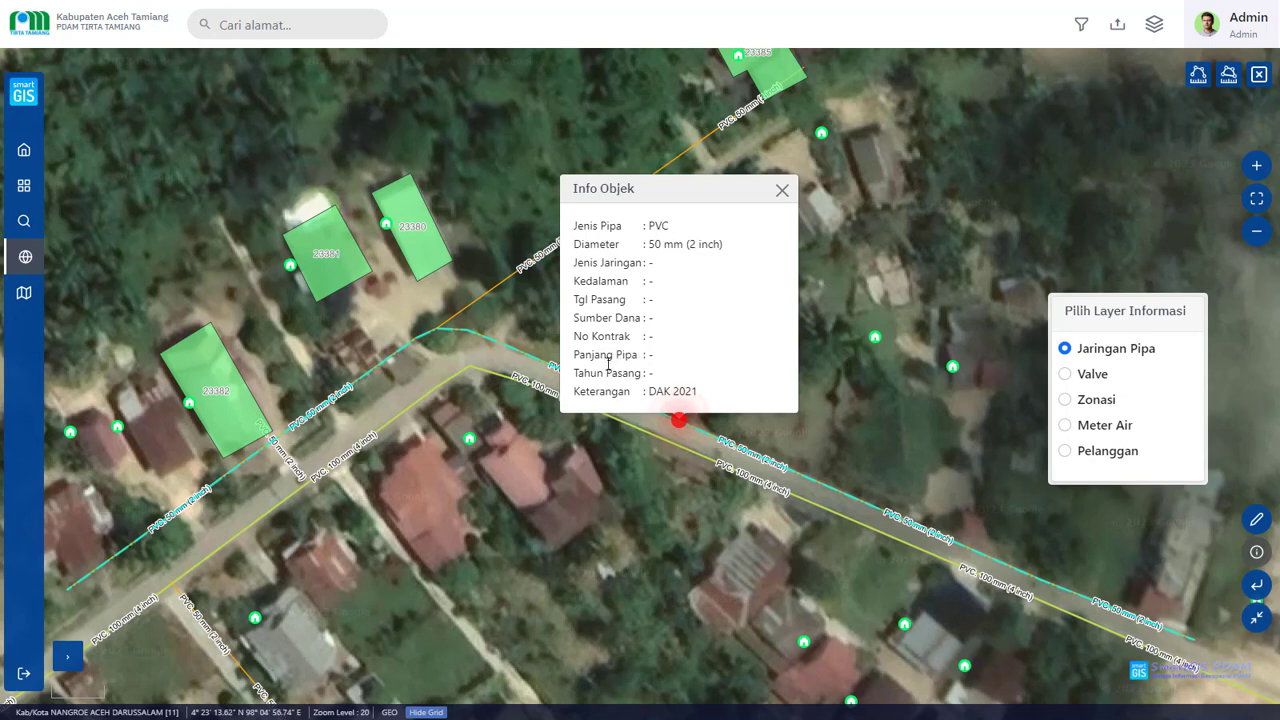
pyautogui.click(782, 190)
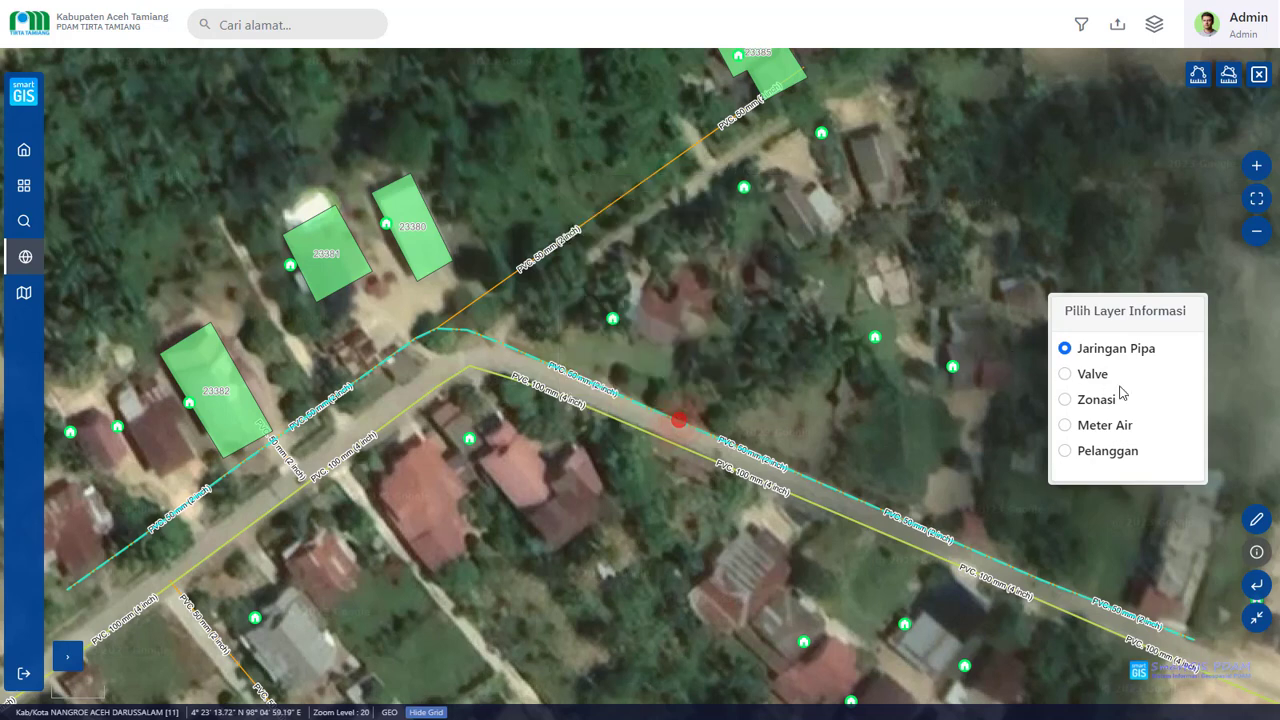
pyautogui.moveTo(736, 292); pyautogui.dragTo(772, 273)
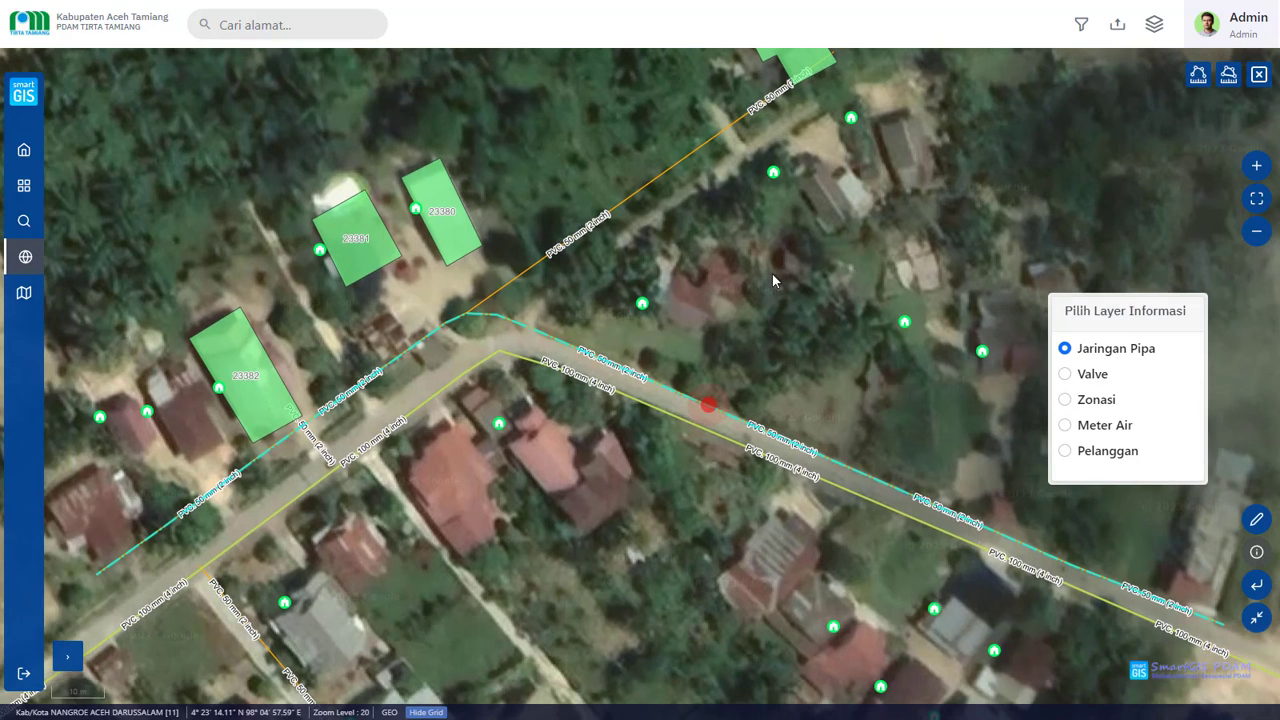
pyautogui.click(1257, 553)
pyautogui.scroll(-1, 539, 325)
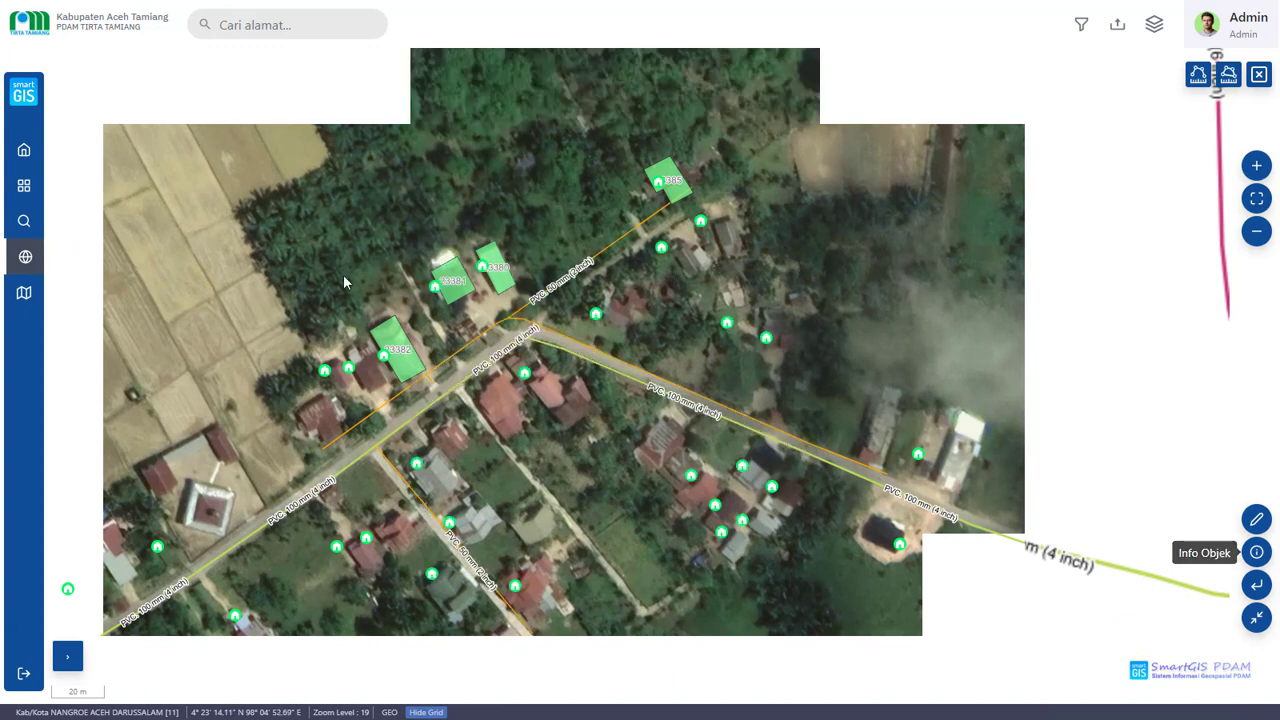
pyautogui.moveTo(343, 274); pyautogui.dragTo(358, 268)
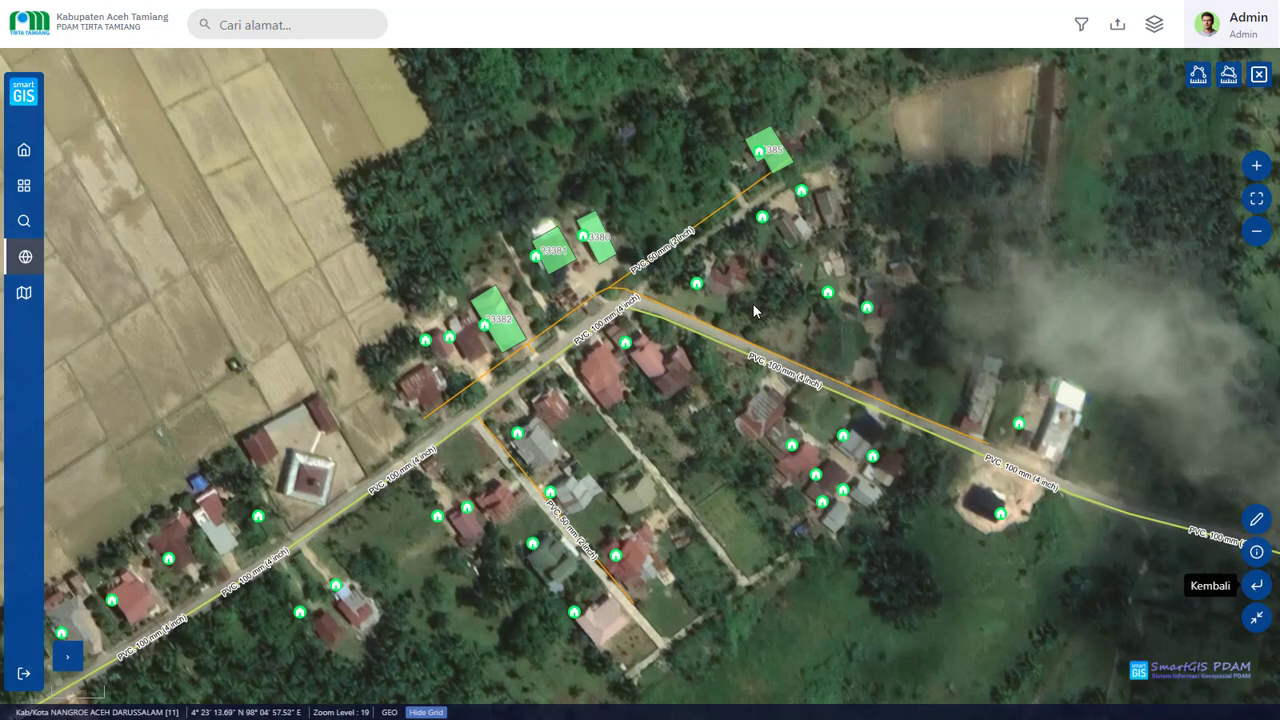
pyautogui.moveTo(764, 272); pyautogui.dragTo(751, 298)
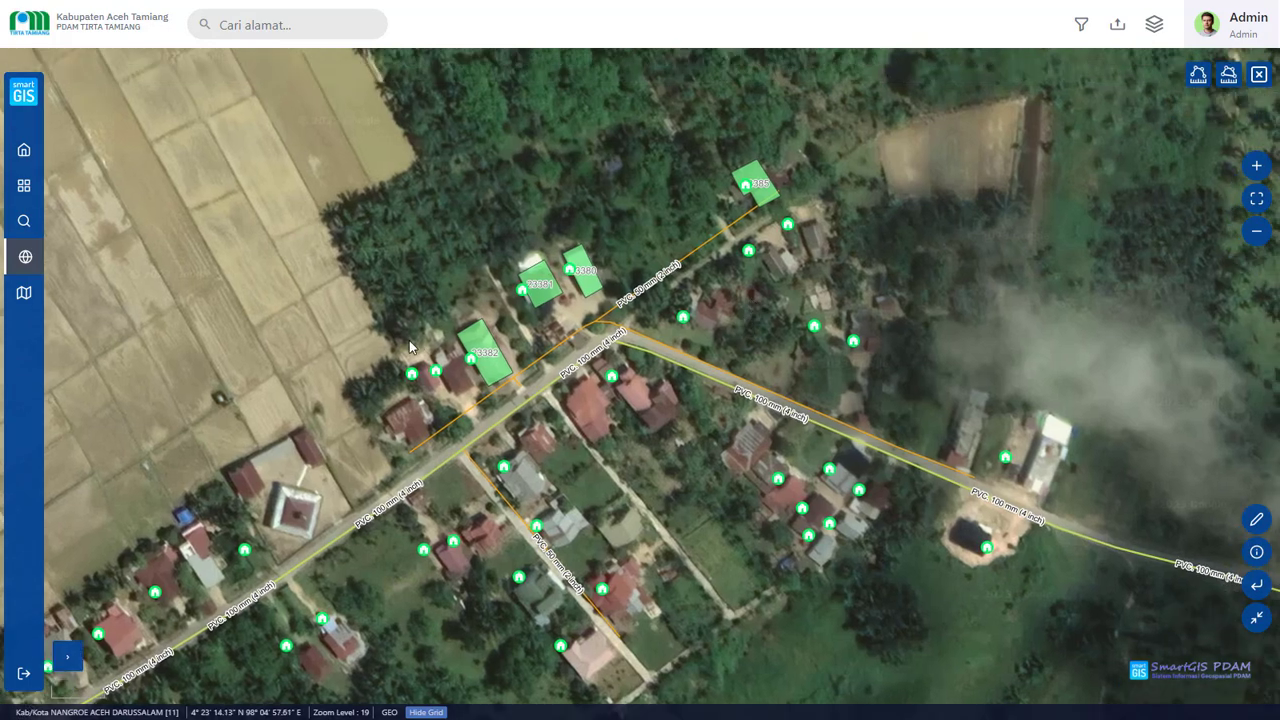
pyautogui.scroll(1, 372, 323)
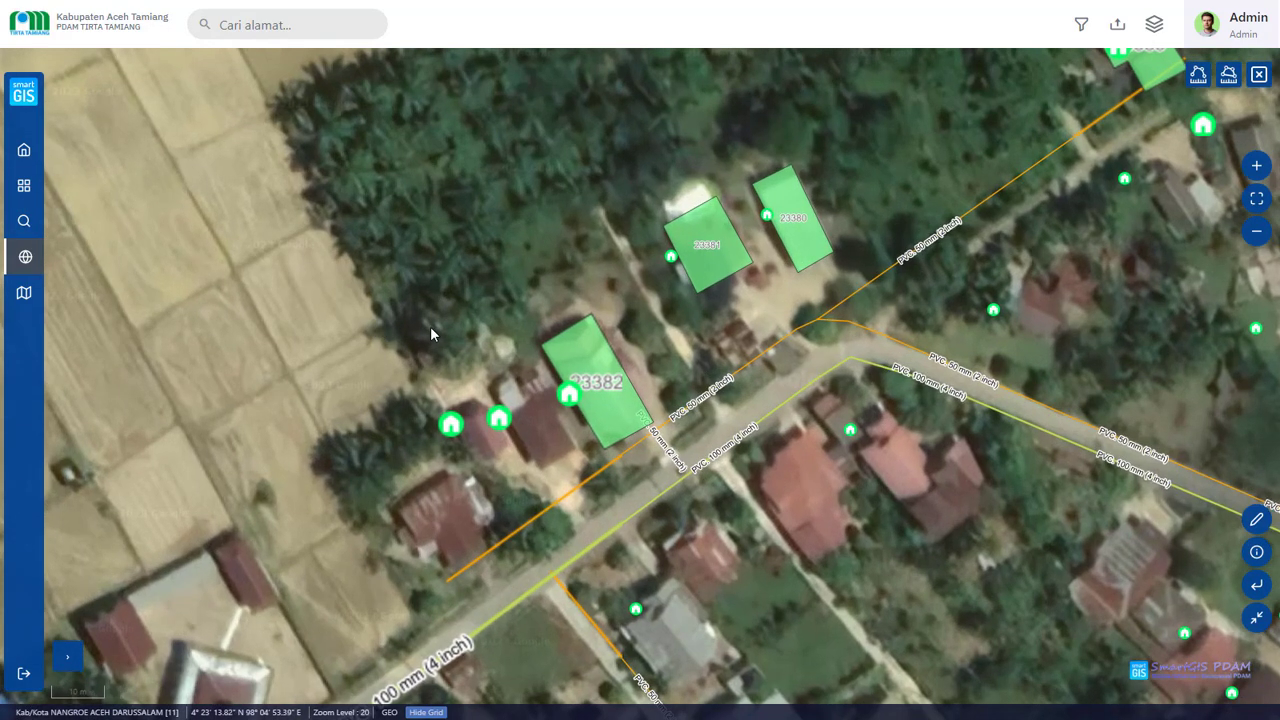
pyautogui.scroll(-1, 456, 334)
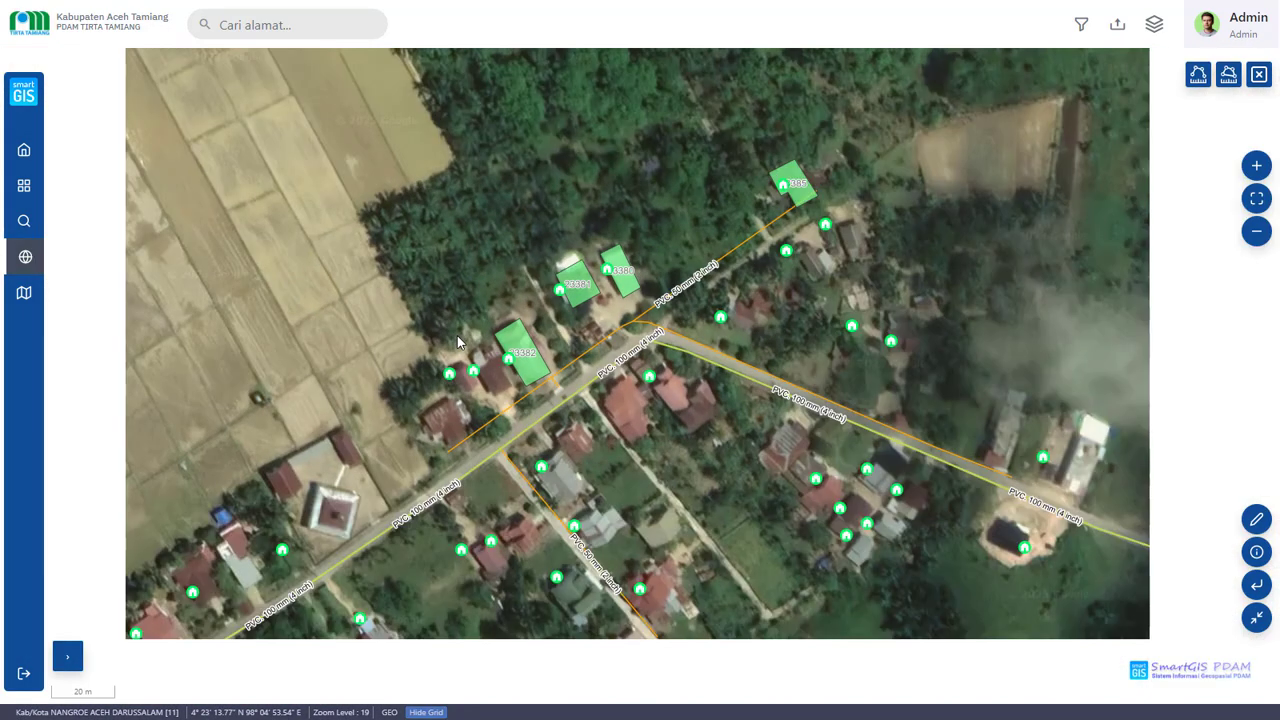
pyautogui.click(1256, 617)
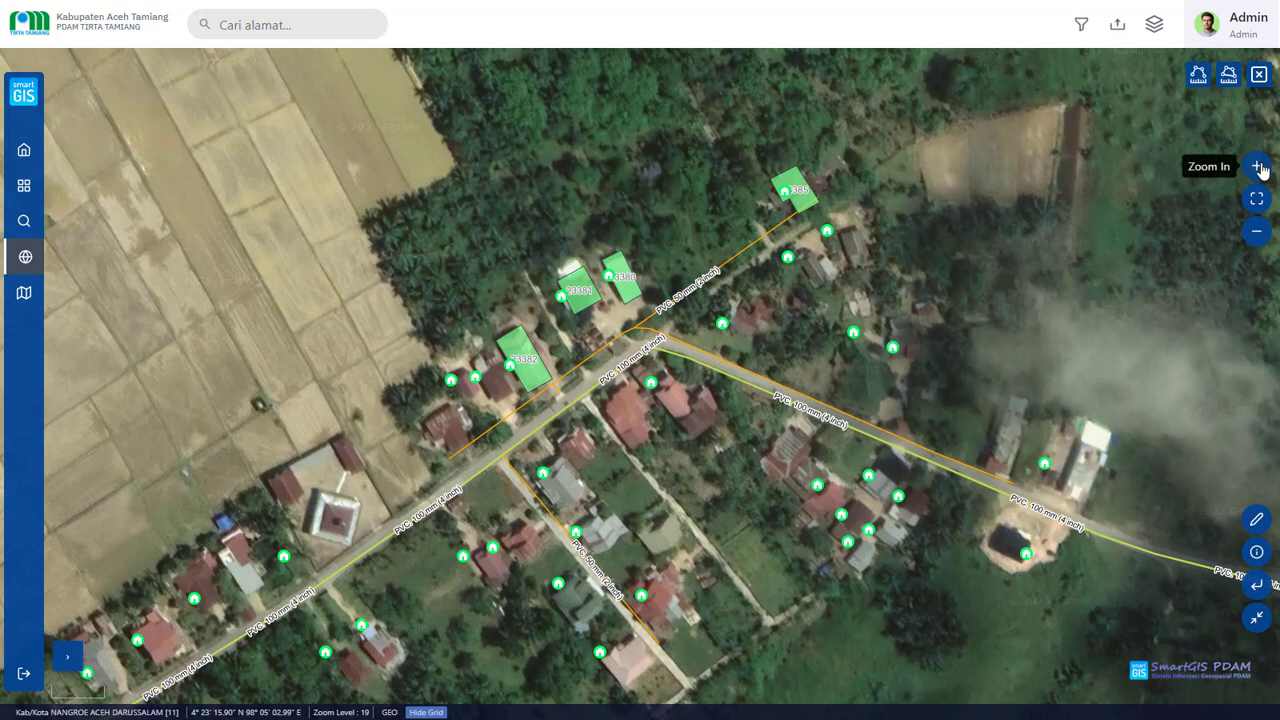
pyautogui.click(1259, 167)
pyautogui.click(1257, 232)
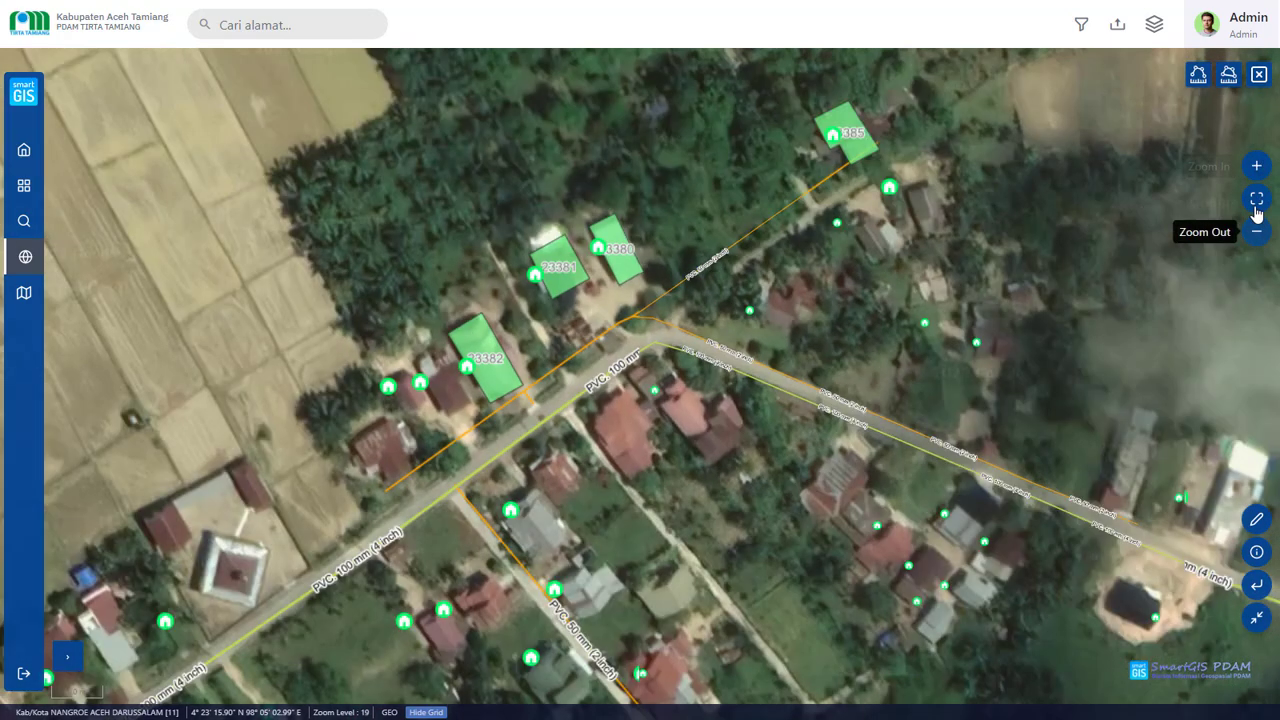
pyautogui.click(1258, 200)
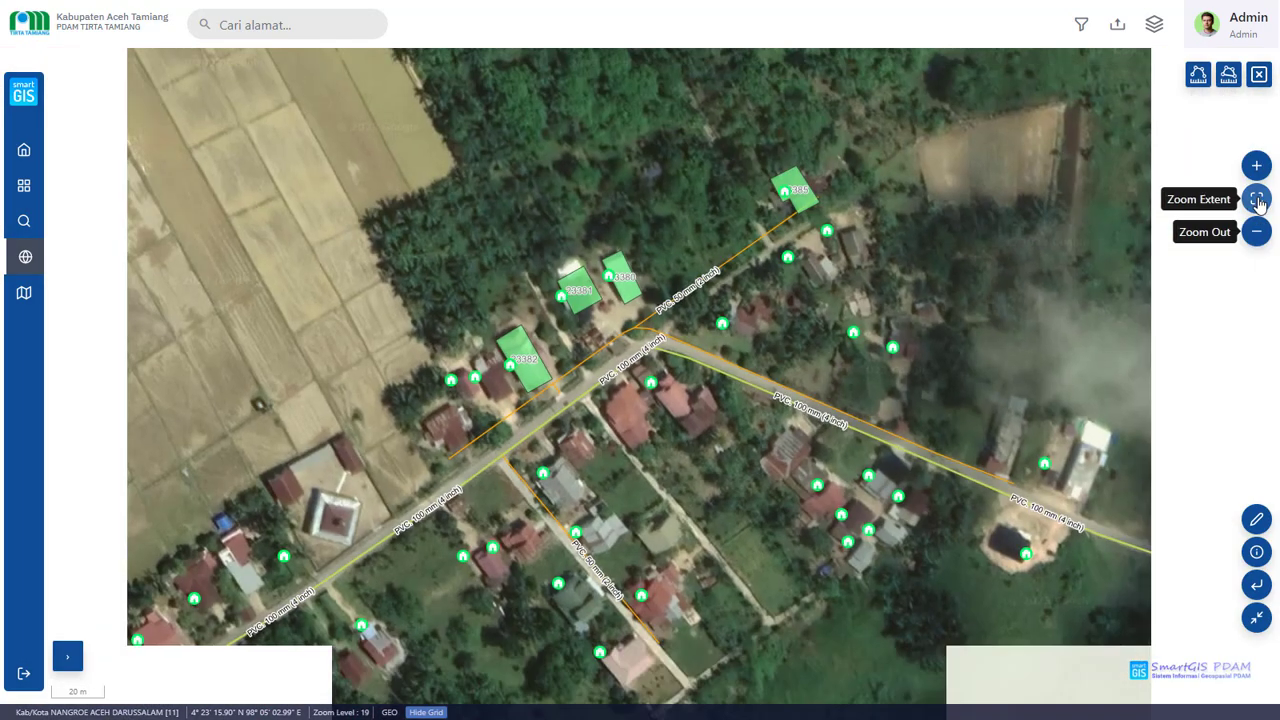
pyautogui.click(1258, 200)
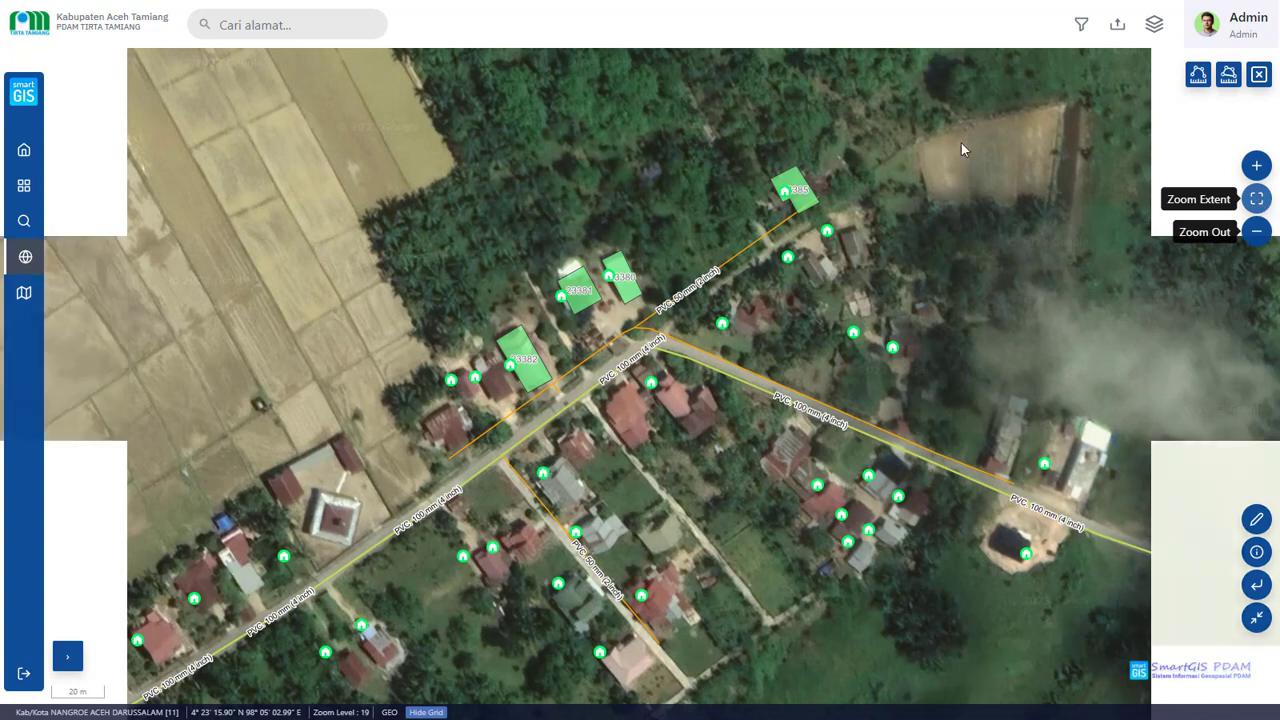
# Outline the house strip from the pipe junction to the pipe's upper end (500.91 m²), then clear it.
pyautogui.click(1229, 77)
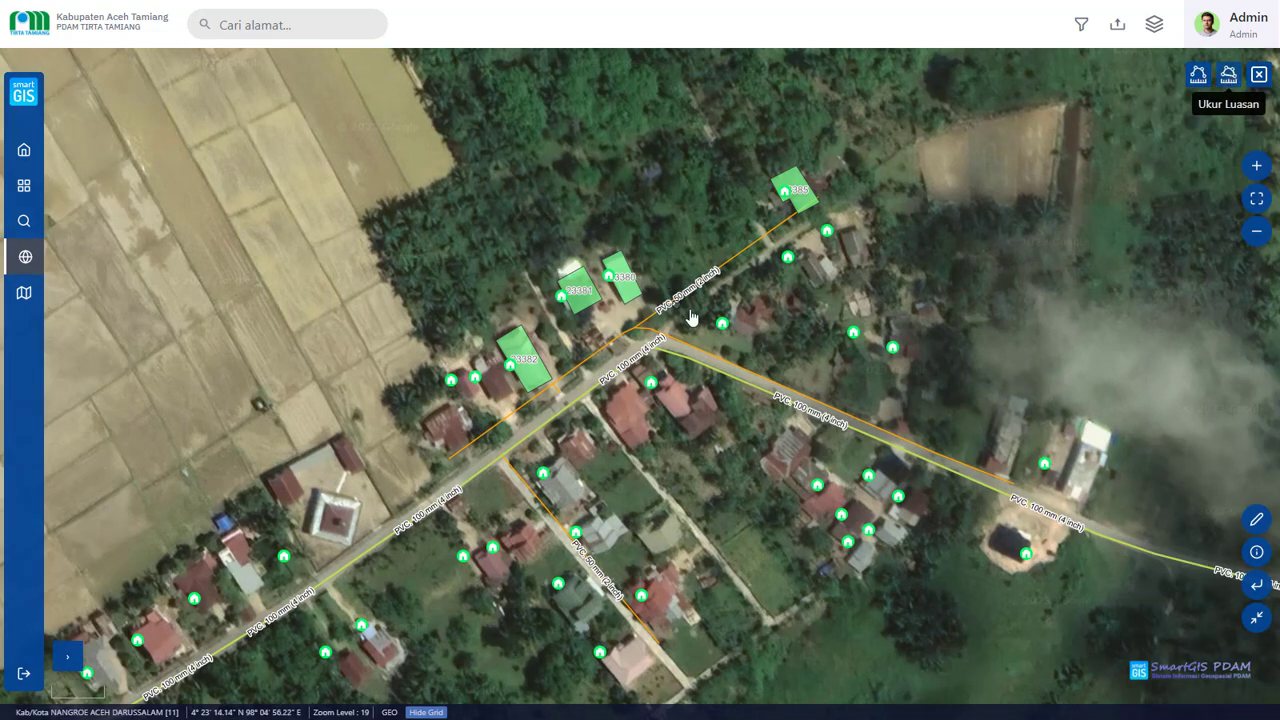
pyautogui.scroll(1, 829, 248)
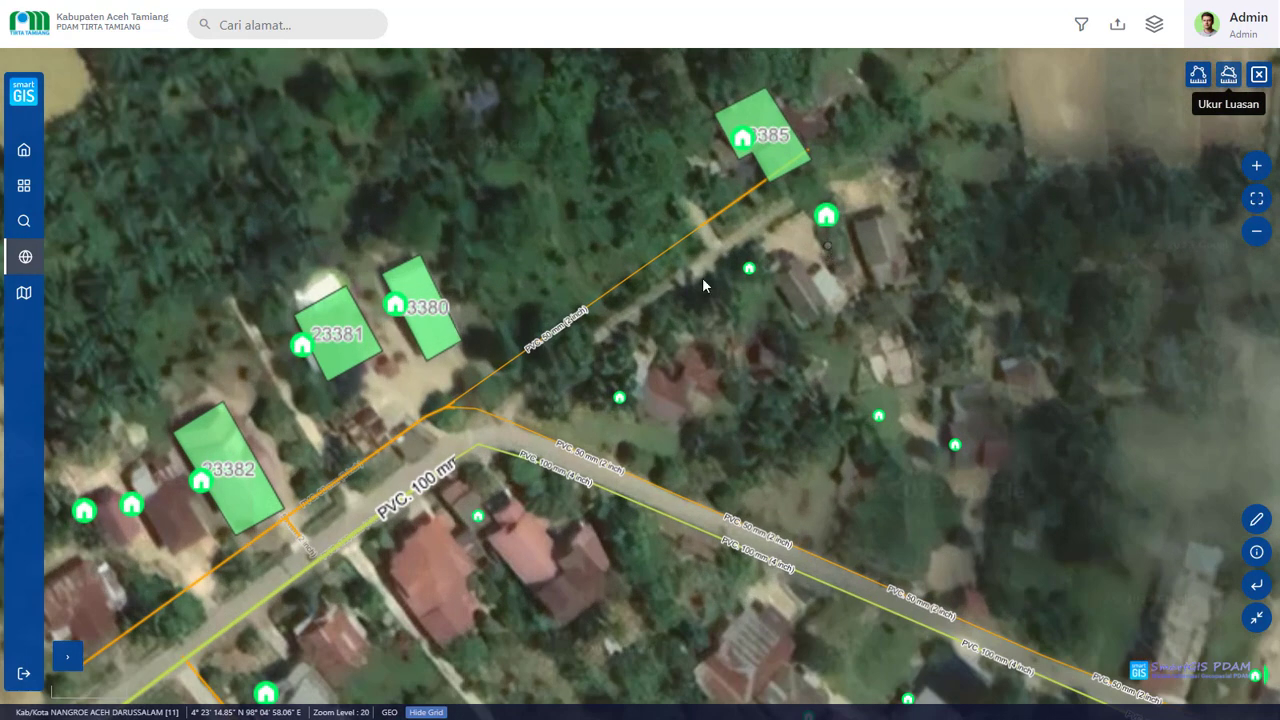
pyautogui.click(505, 423)
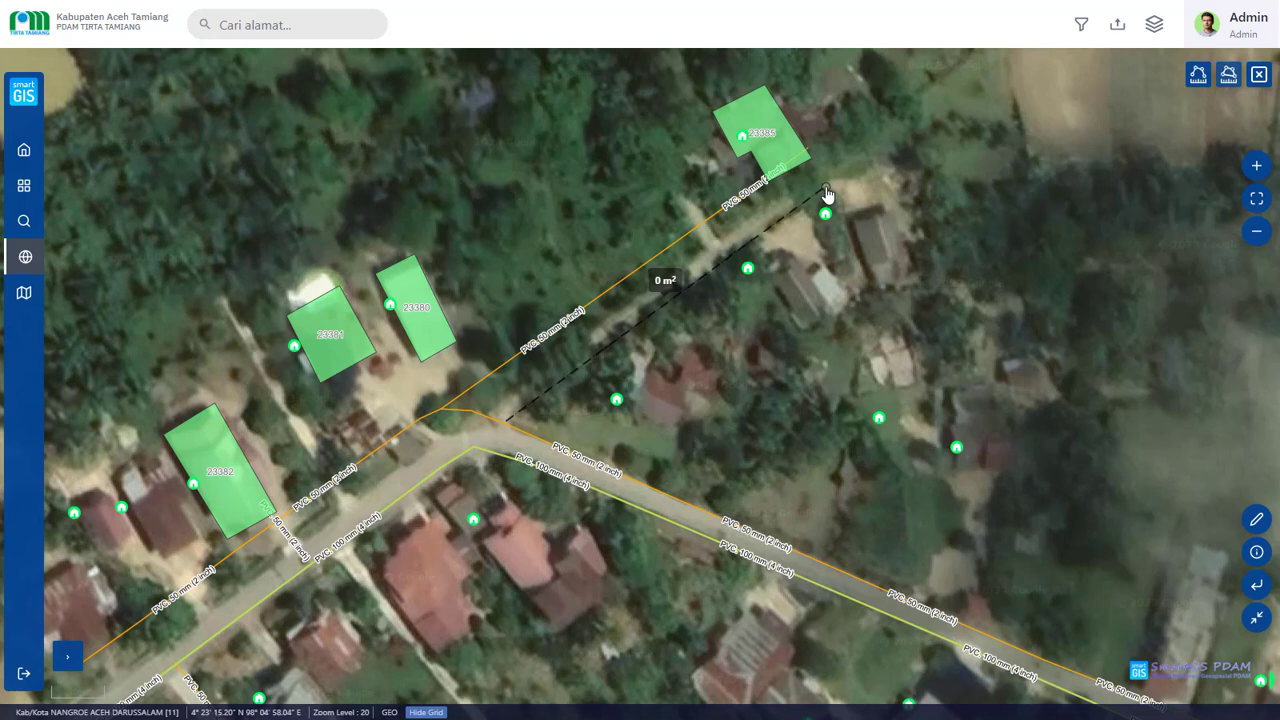
pyautogui.click(828, 190)
pyautogui.click(819, 189)
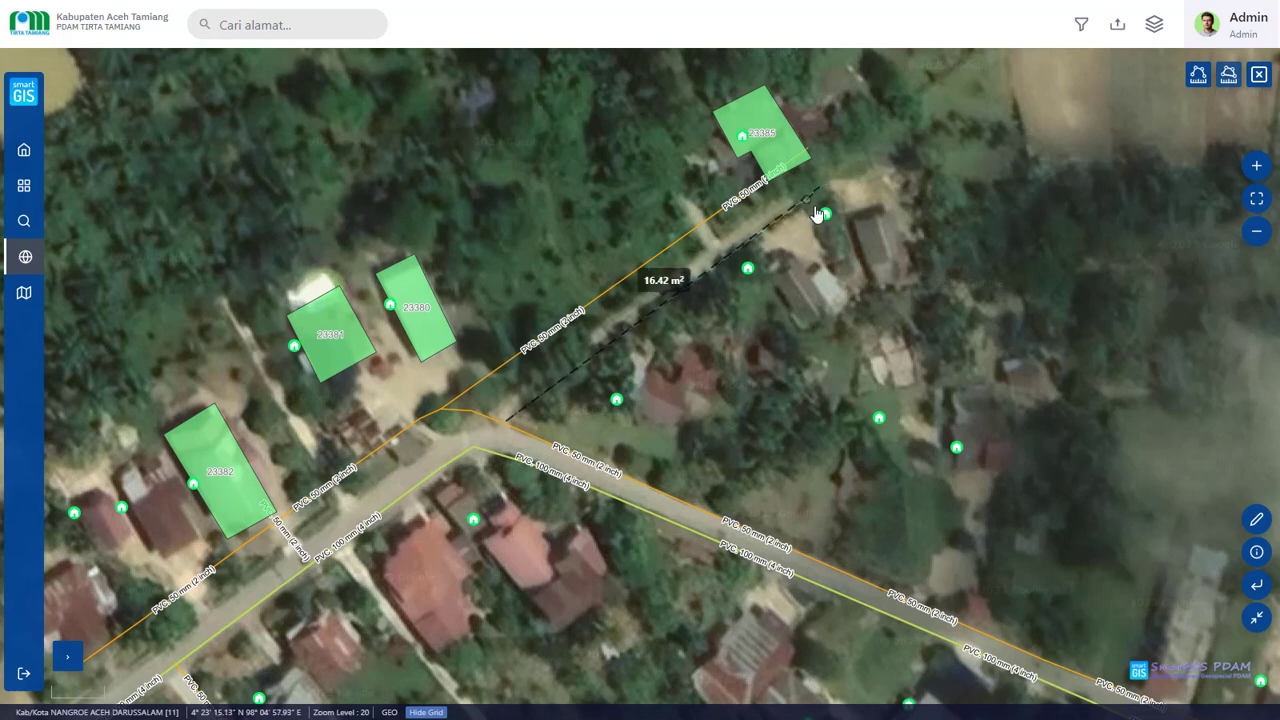
pyautogui.doubleClick(870, 240)
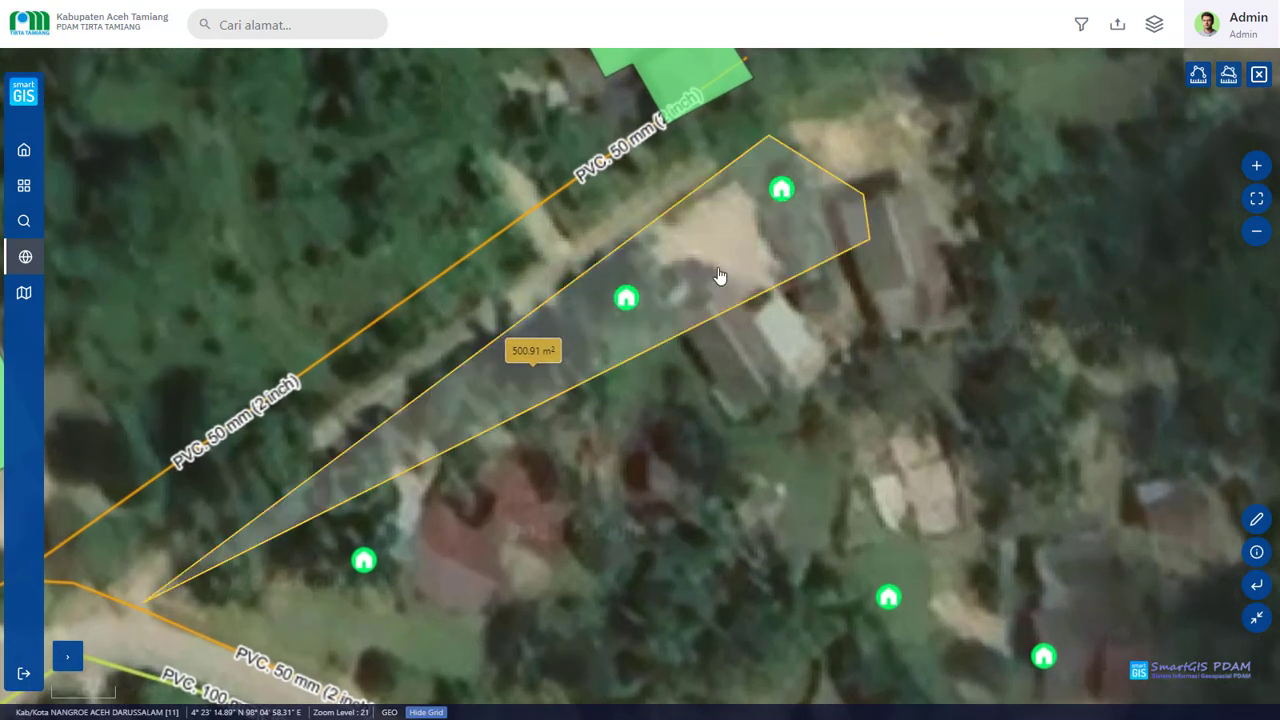
pyautogui.click(1257, 77)
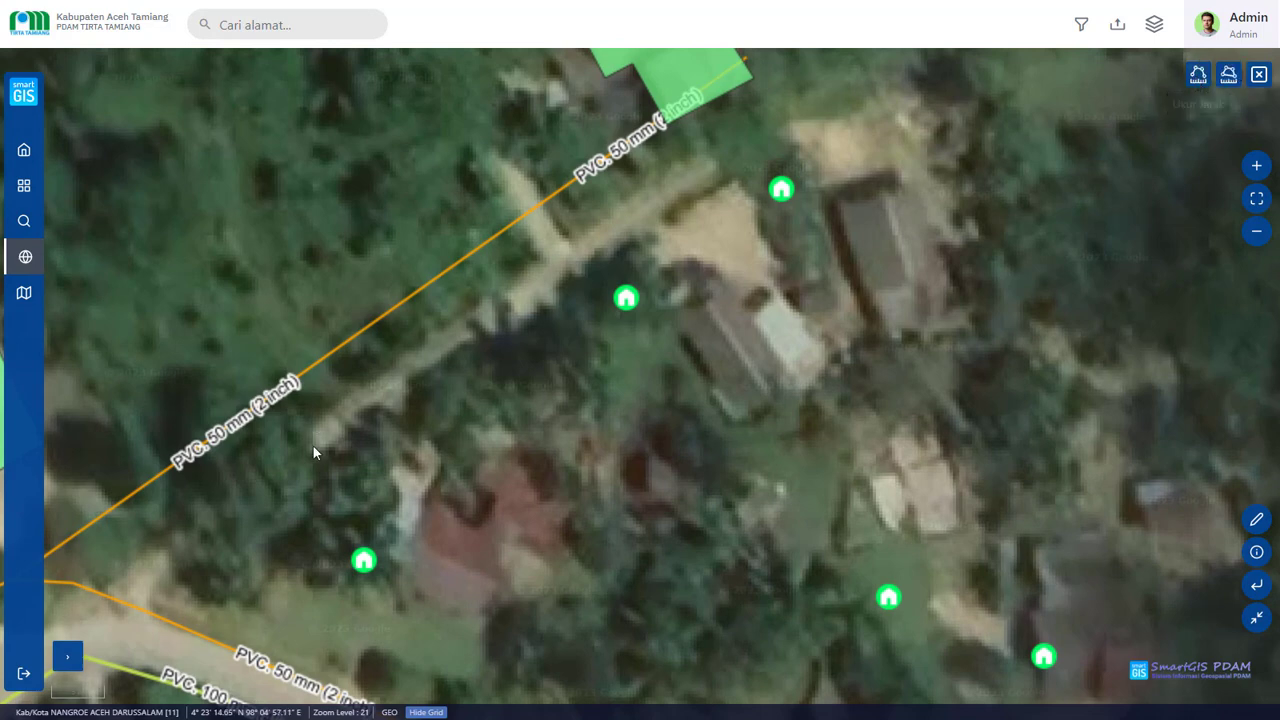
pyautogui.scroll(-1, 970, 277)
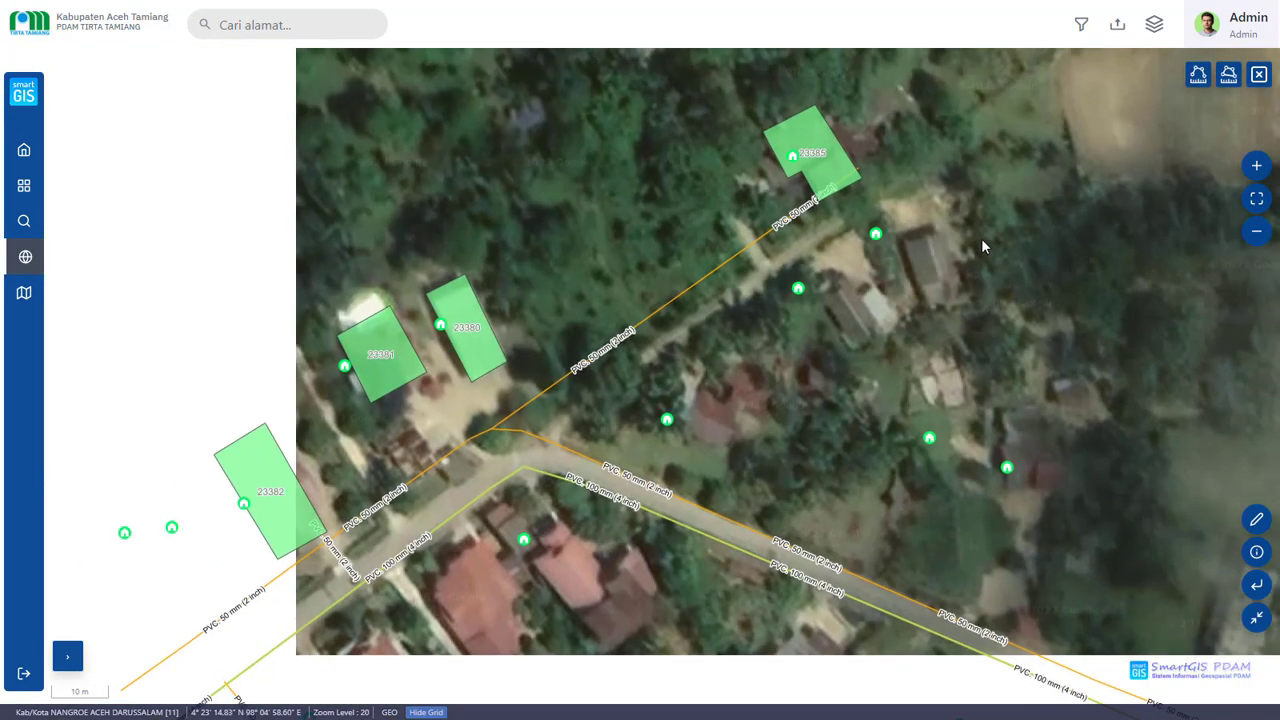
# Measure 73.46 m from the pipe junction to parcel 23385 with Ukur Jarak, then clear the line.
pyautogui.click(1198, 78)
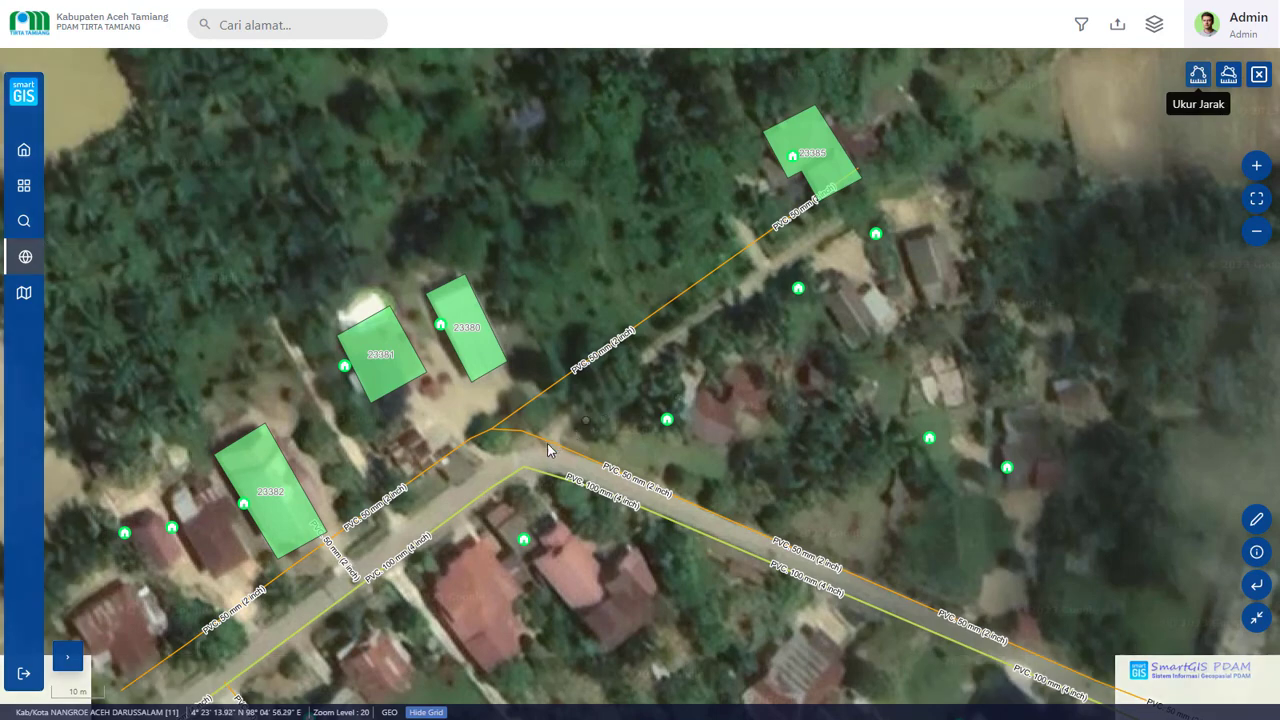
pyautogui.click(546, 441)
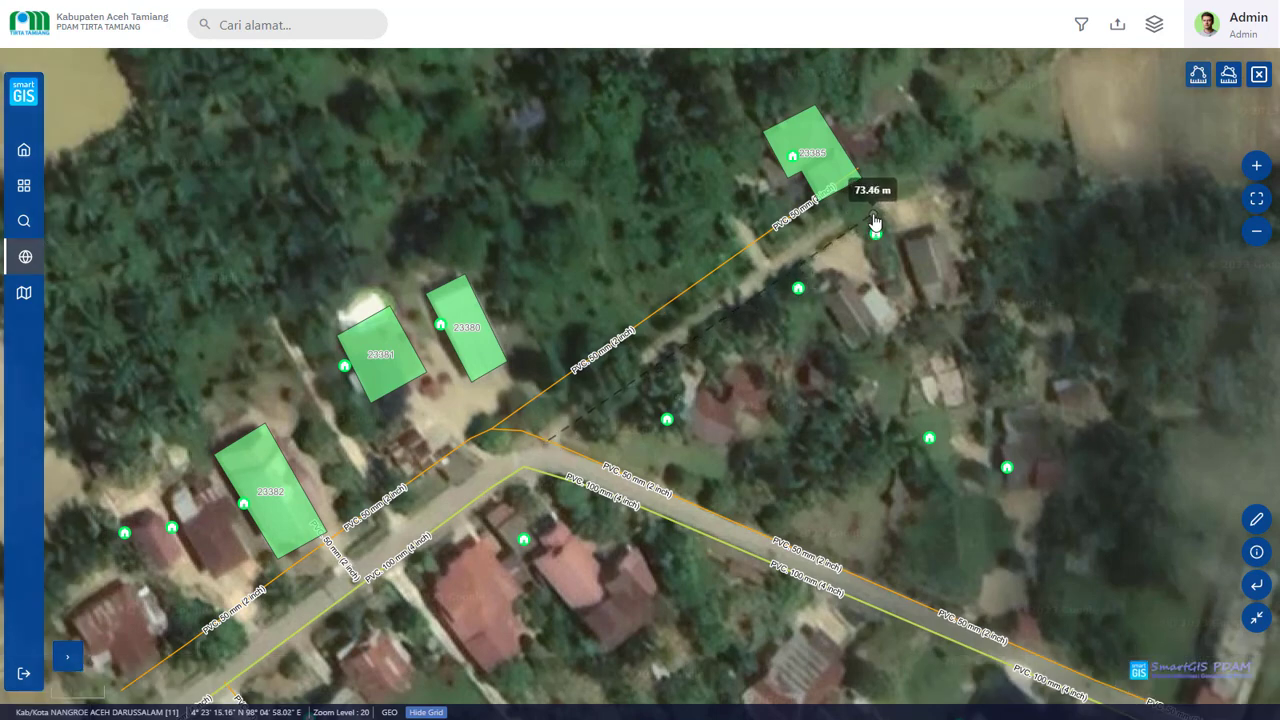
pyautogui.doubleClick(873, 220)
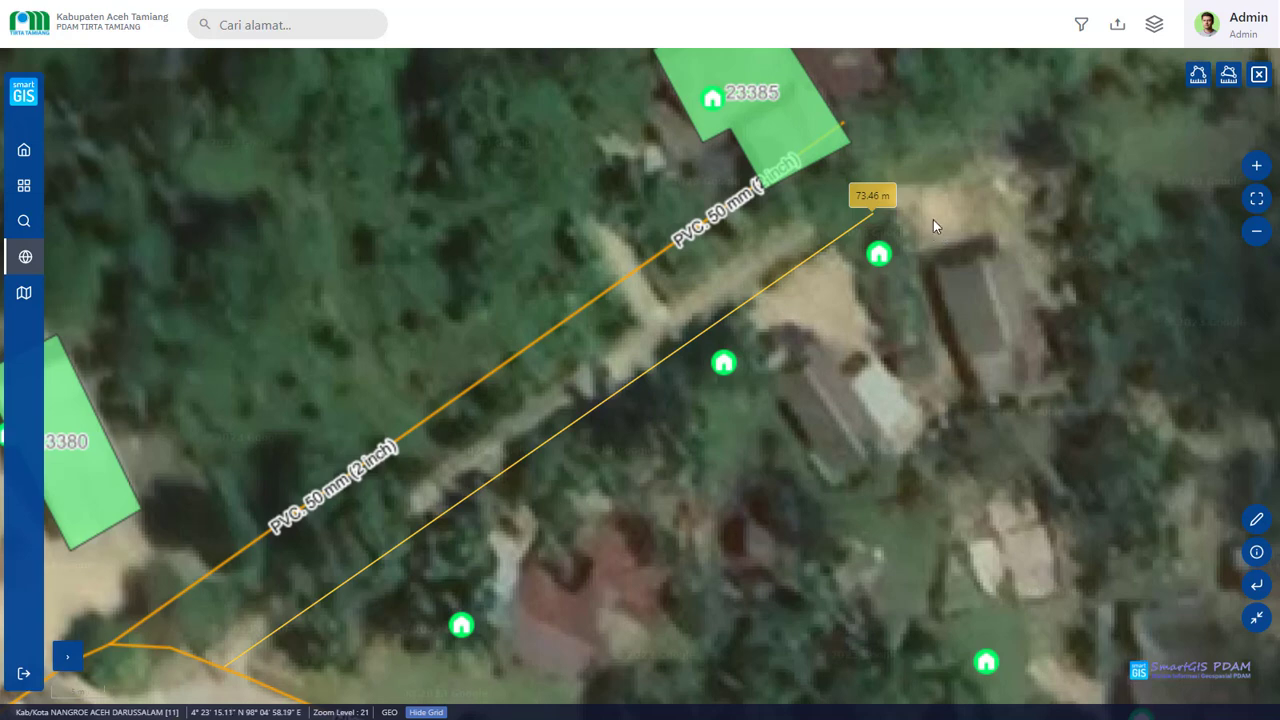
pyautogui.click(1260, 79)
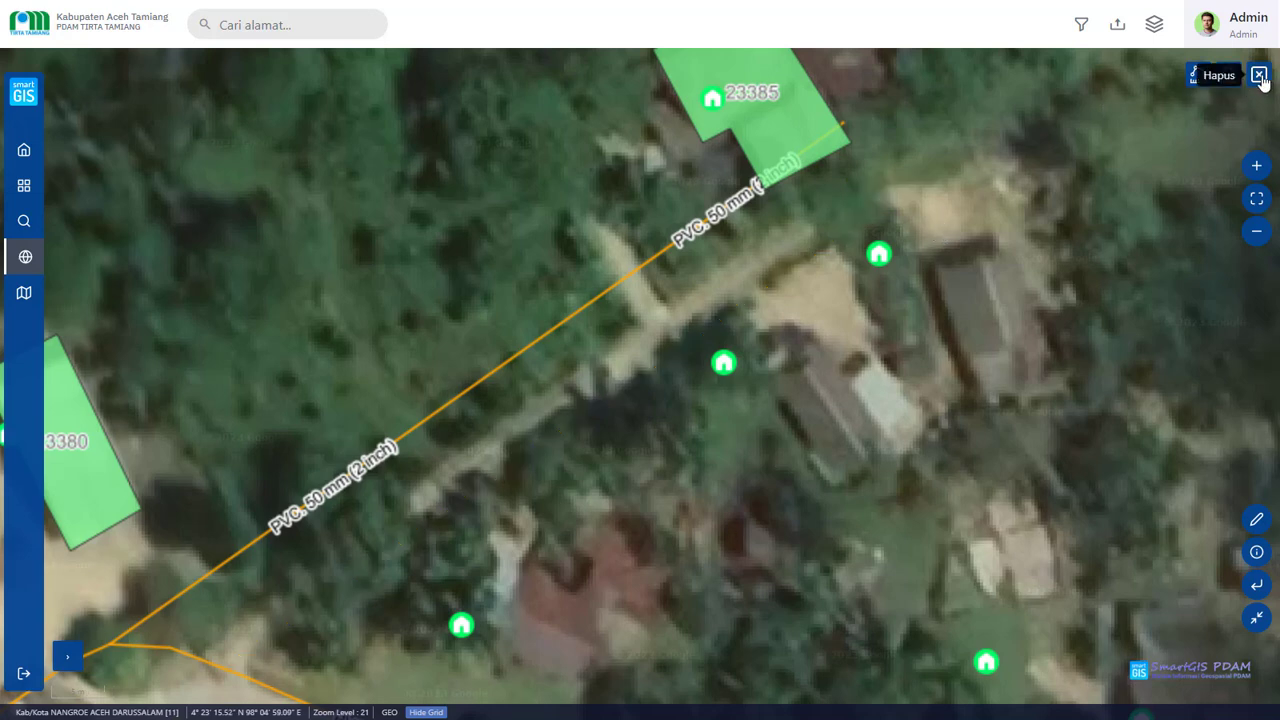
pyautogui.scroll(-2, 809, 243)
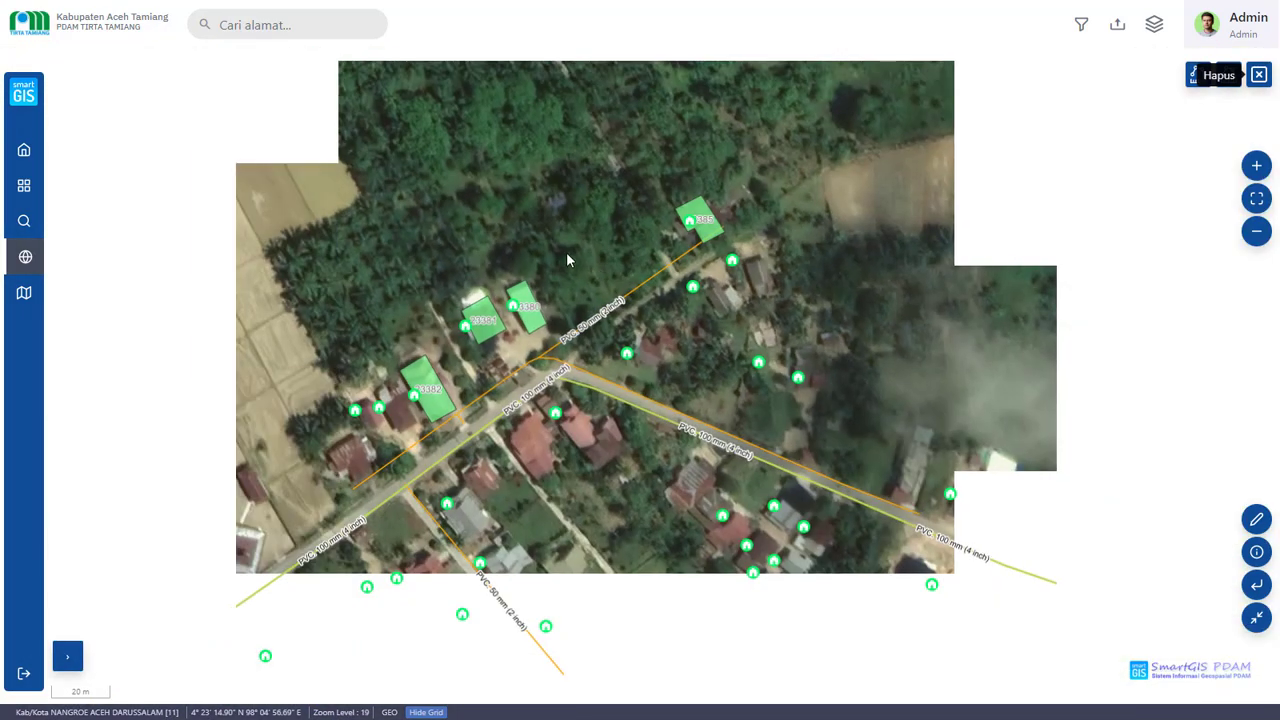
# Trace parcel 23385's four corners for a 198.24 m² area, clear it, and zoom back out.
pyautogui.moveTo(496, 227); pyautogui.dragTo(620, 149)
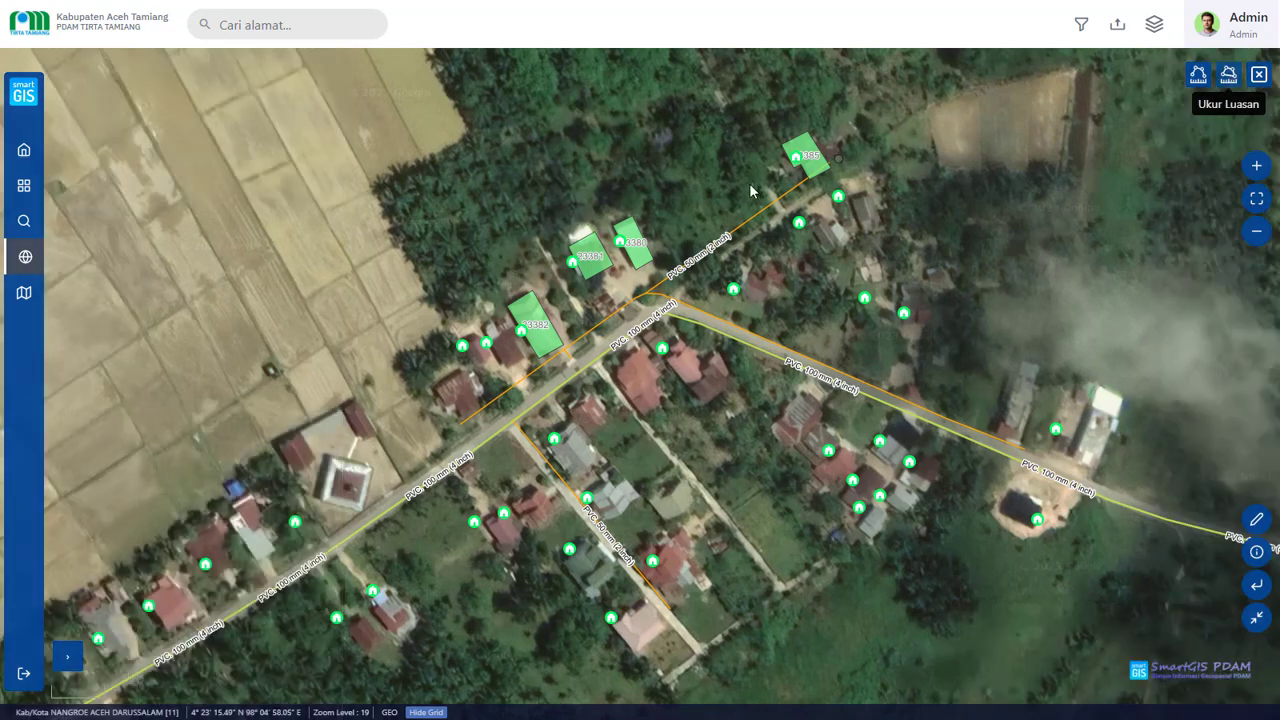
pyautogui.scroll(1, 786, 150)
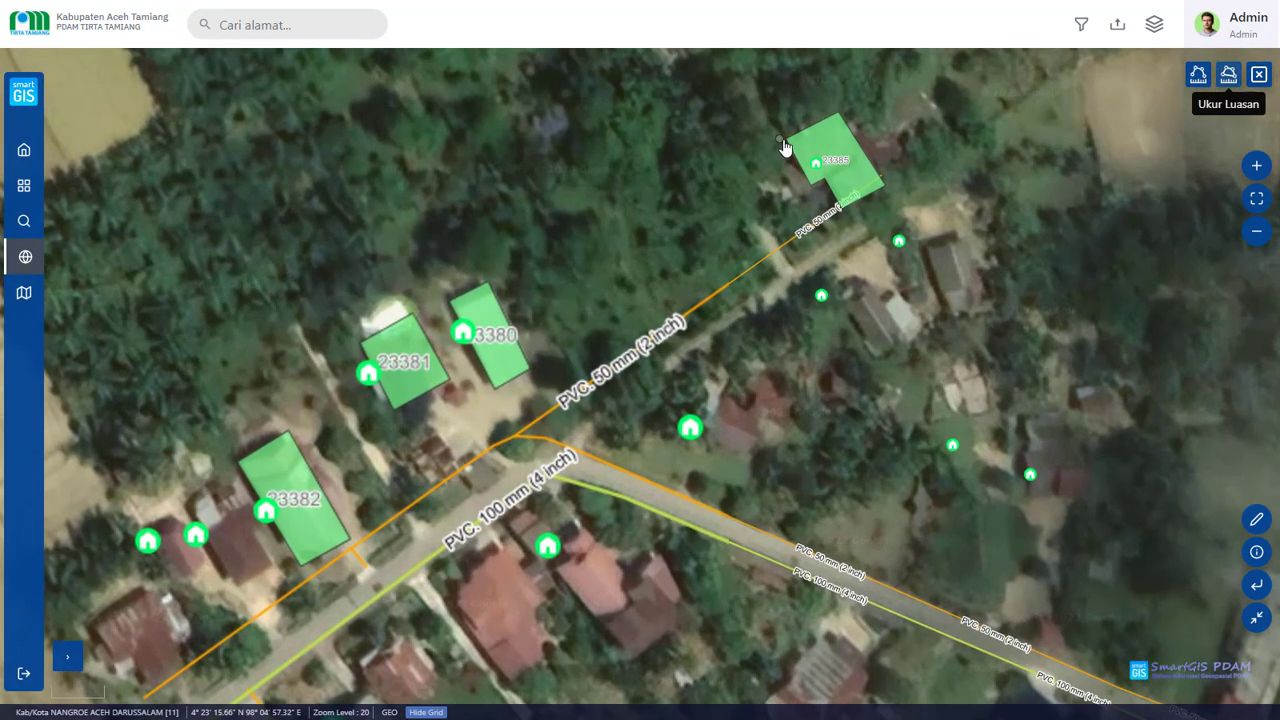
pyautogui.click(782, 146)
pyautogui.click(846, 113)
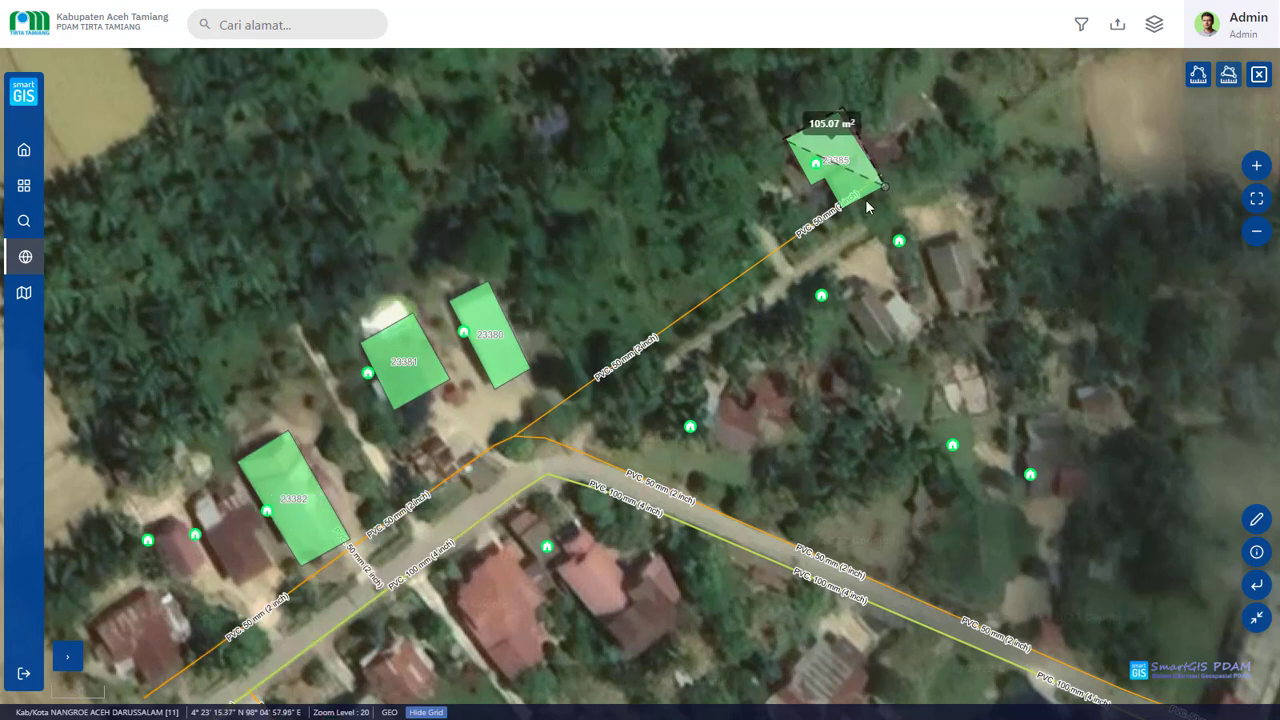
pyautogui.click(884, 187)
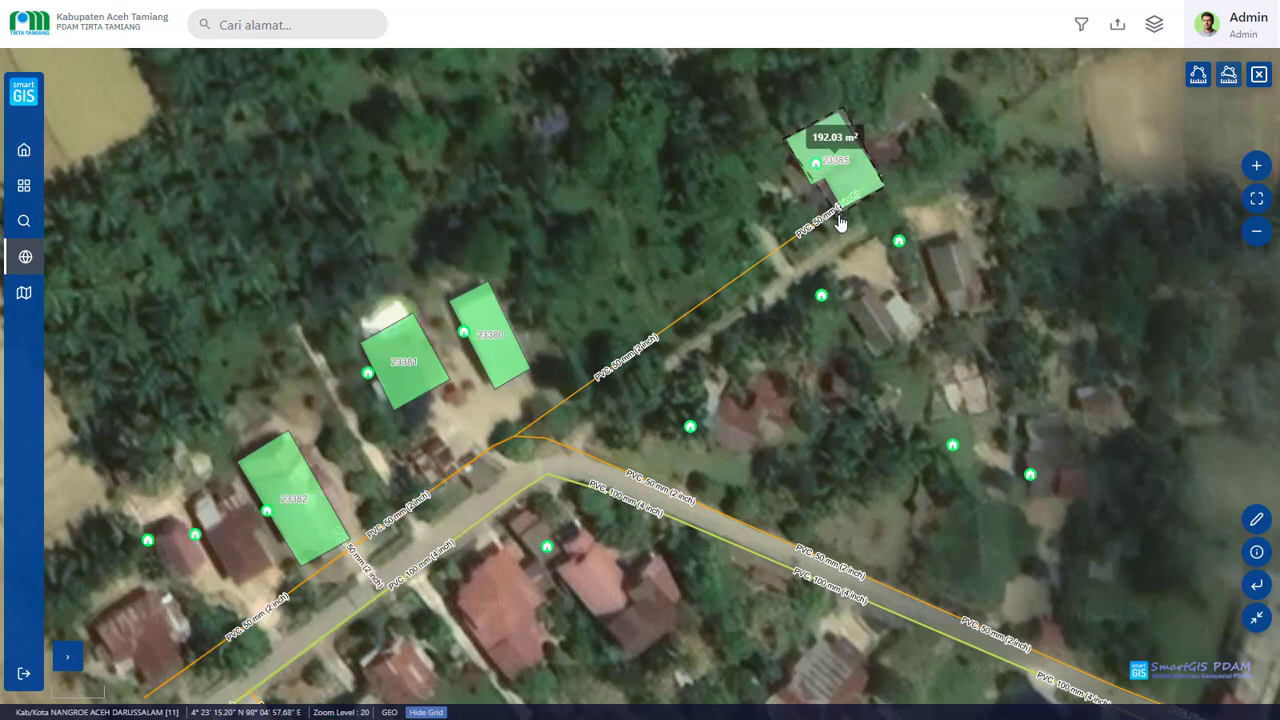
pyautogui.click(838, 218)
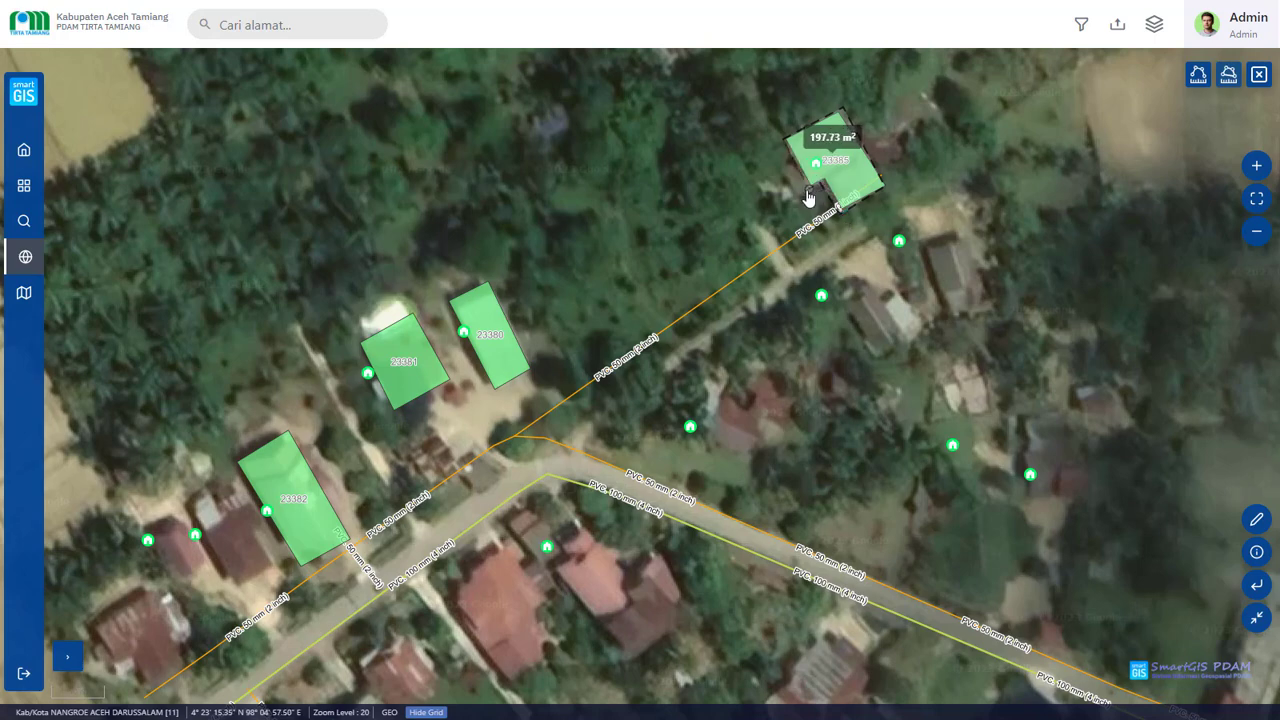
pyautogui.doubleClick(809, 191)
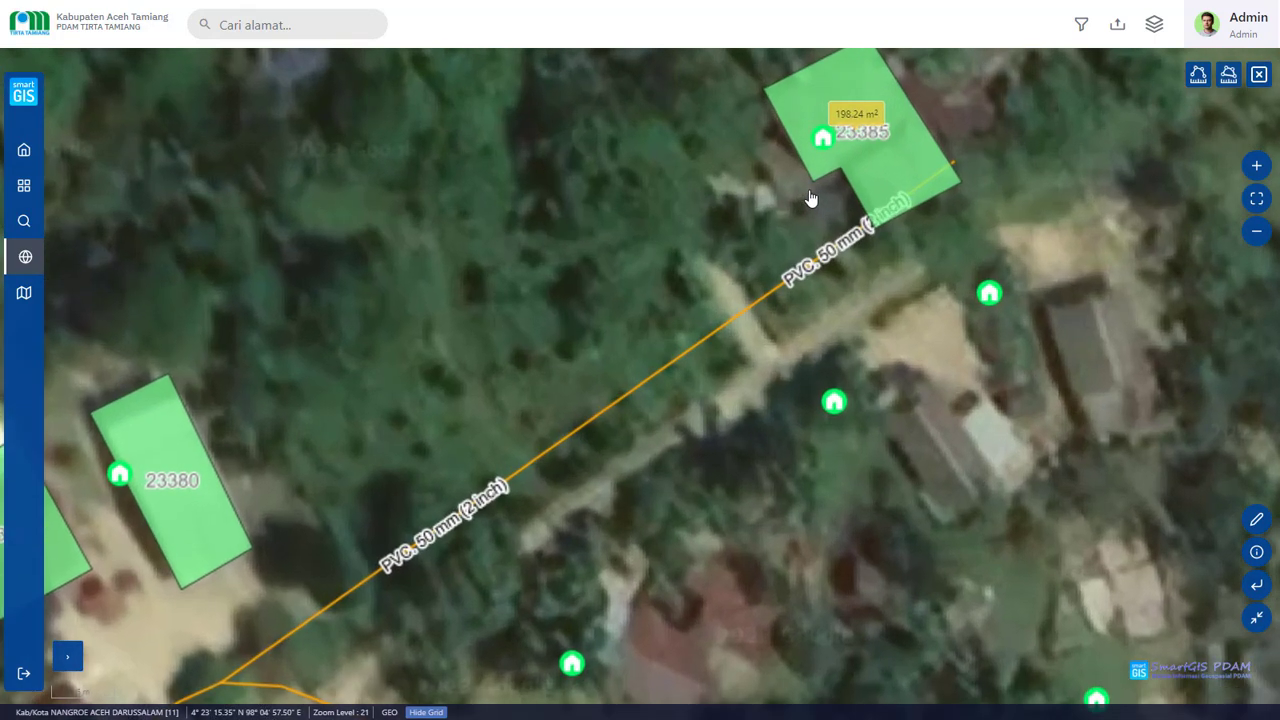
pyautogui.click(1259, 78)
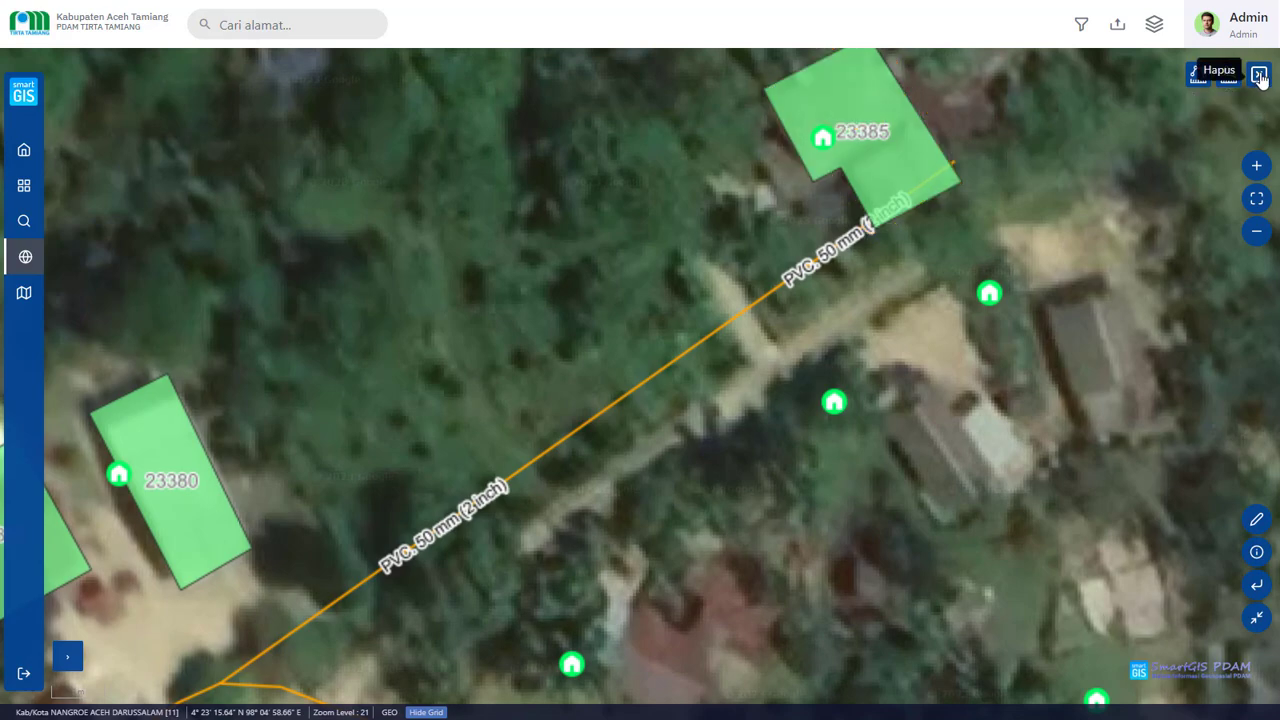
pyautogui.scroll(-1, 915, 213)
pyautogui.scroll(-1, 850, 252)
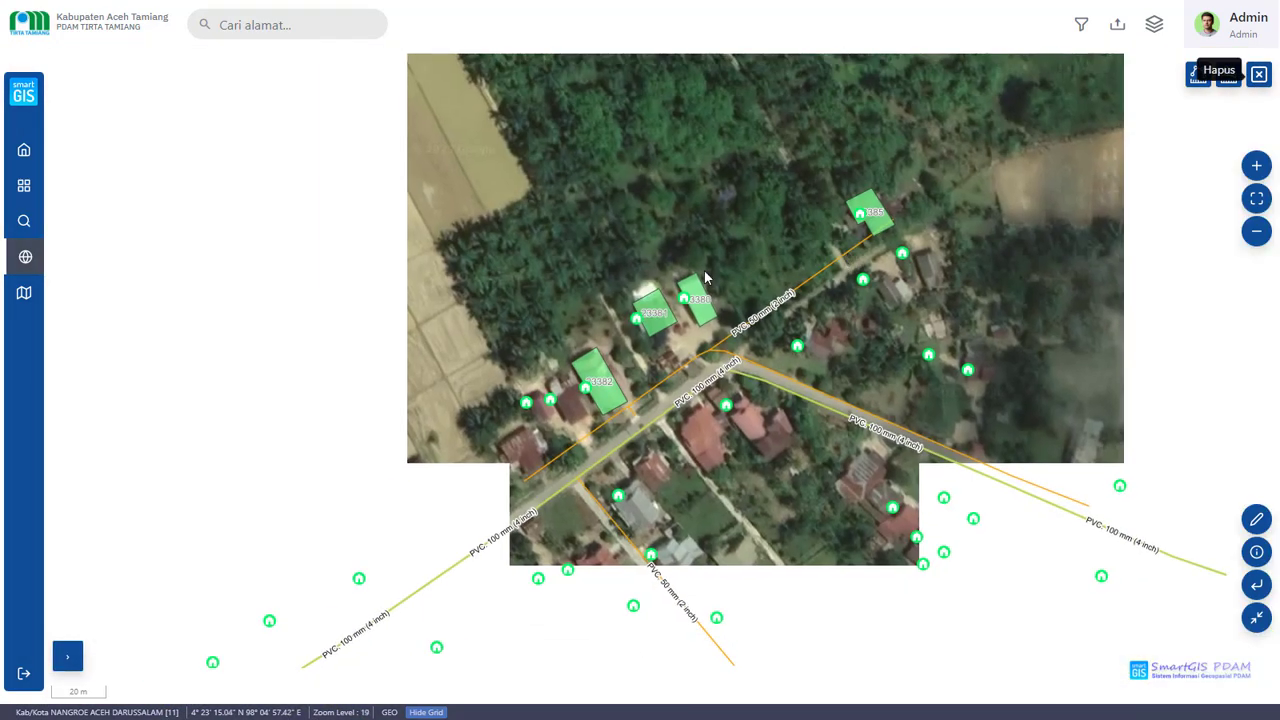
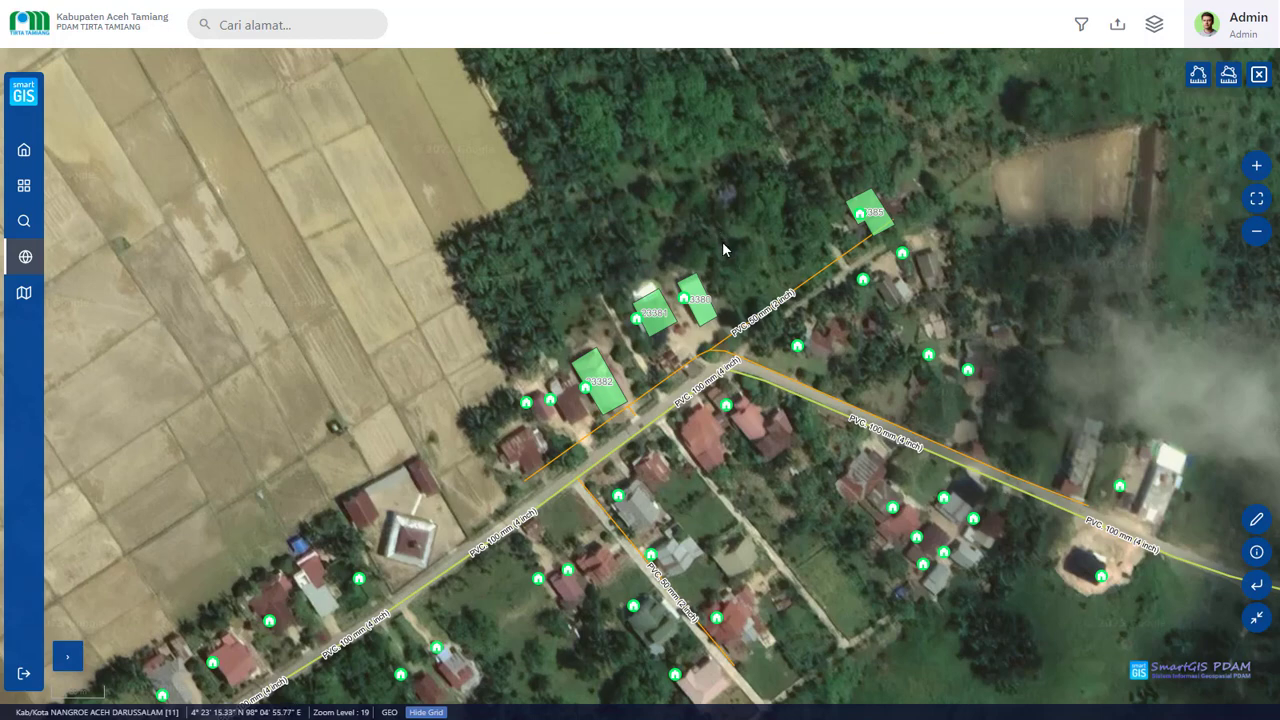
# Nudge the satellite map and zoom out from level 19 to 18 to show the canal corridor.
pyautogui.moveTo(722, 242); pyautogui.dragTo(731, 256)
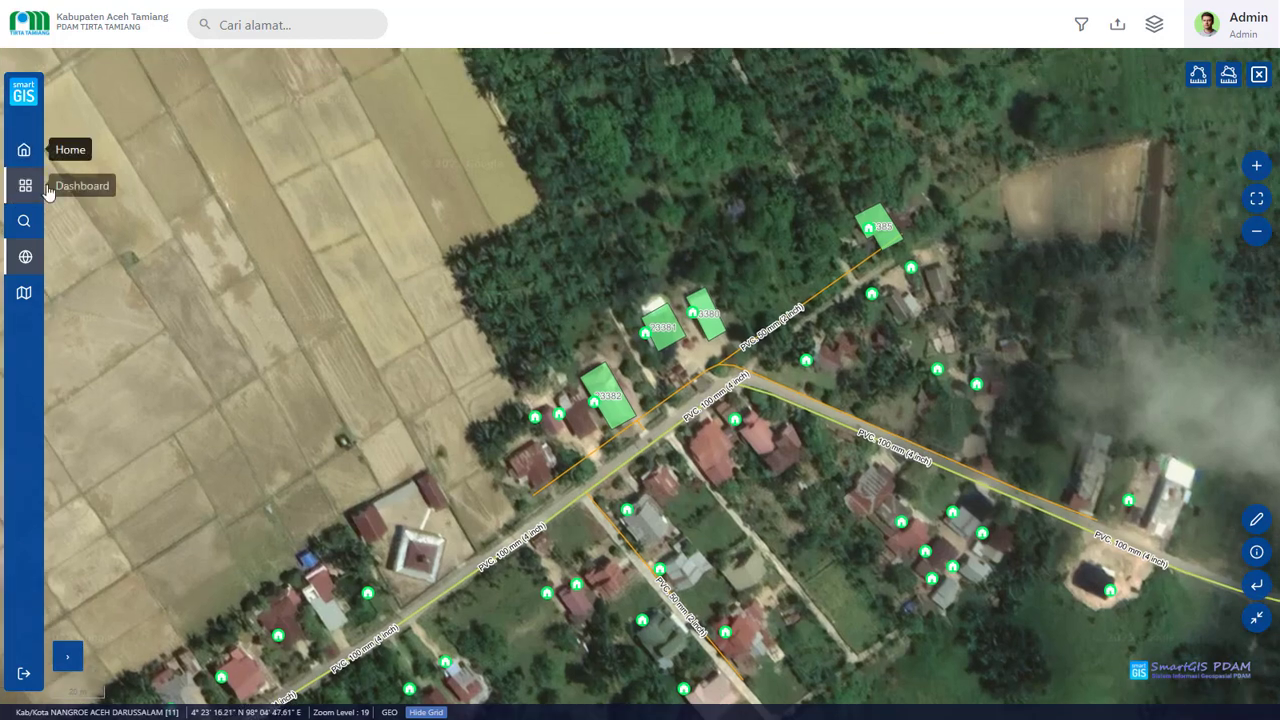
pyautogui.moveTo(597, 183); pyautogui.dragTo(678, 110)
pyautogui.scroll(-1, 650, 166)
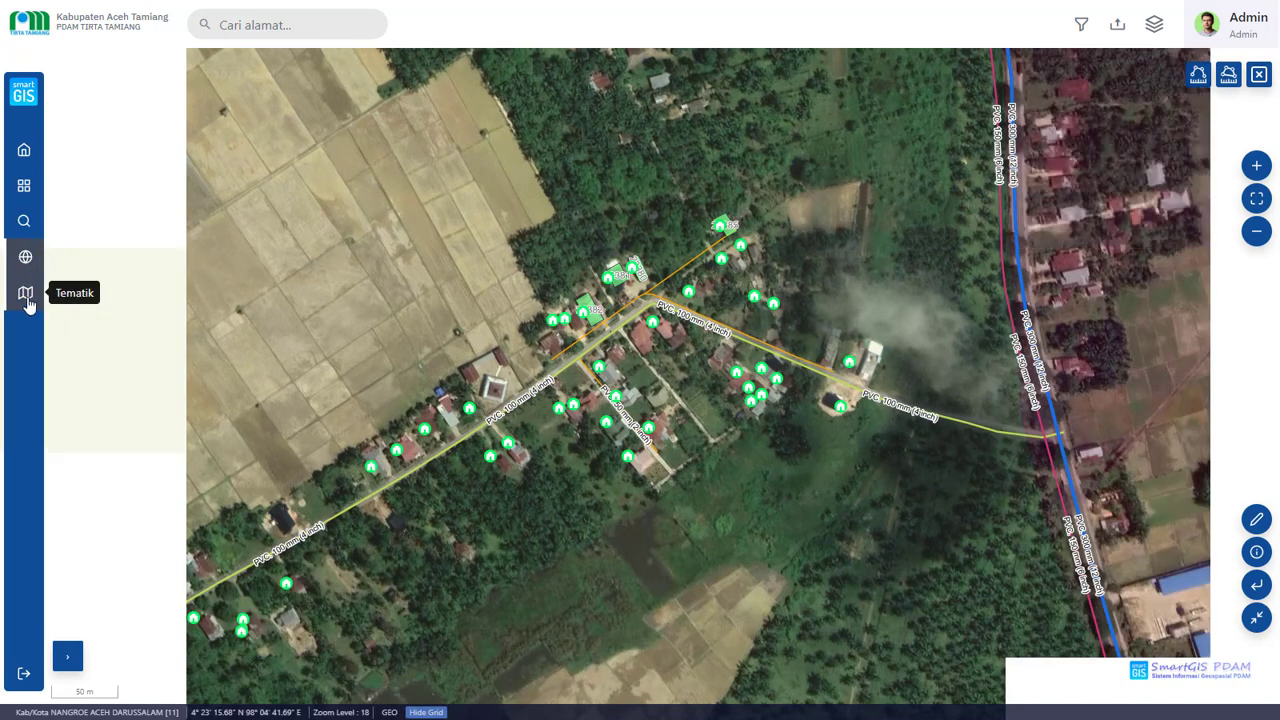
# Run the Jumlah Tunggakan thematic for February 2023; 1–3 Bulan arrears make up 68.51%.
pyautogui.click(30, 296)
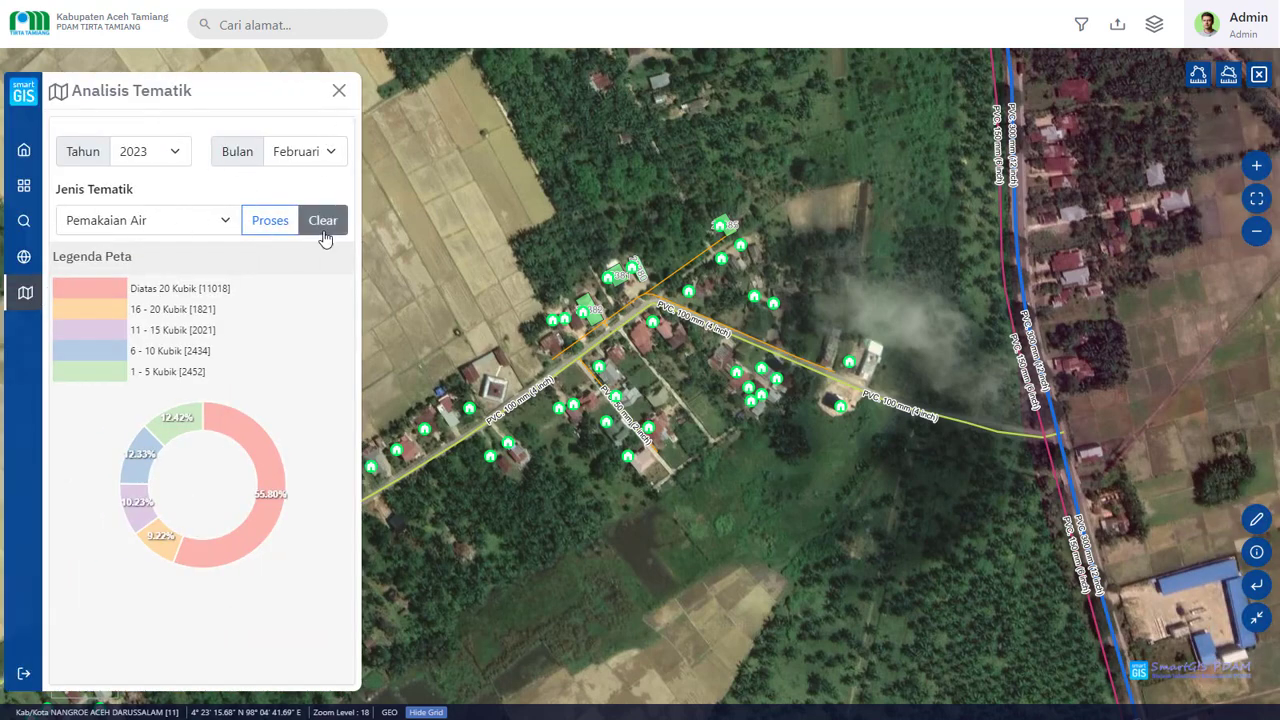
pyautogui.click(339, 91)
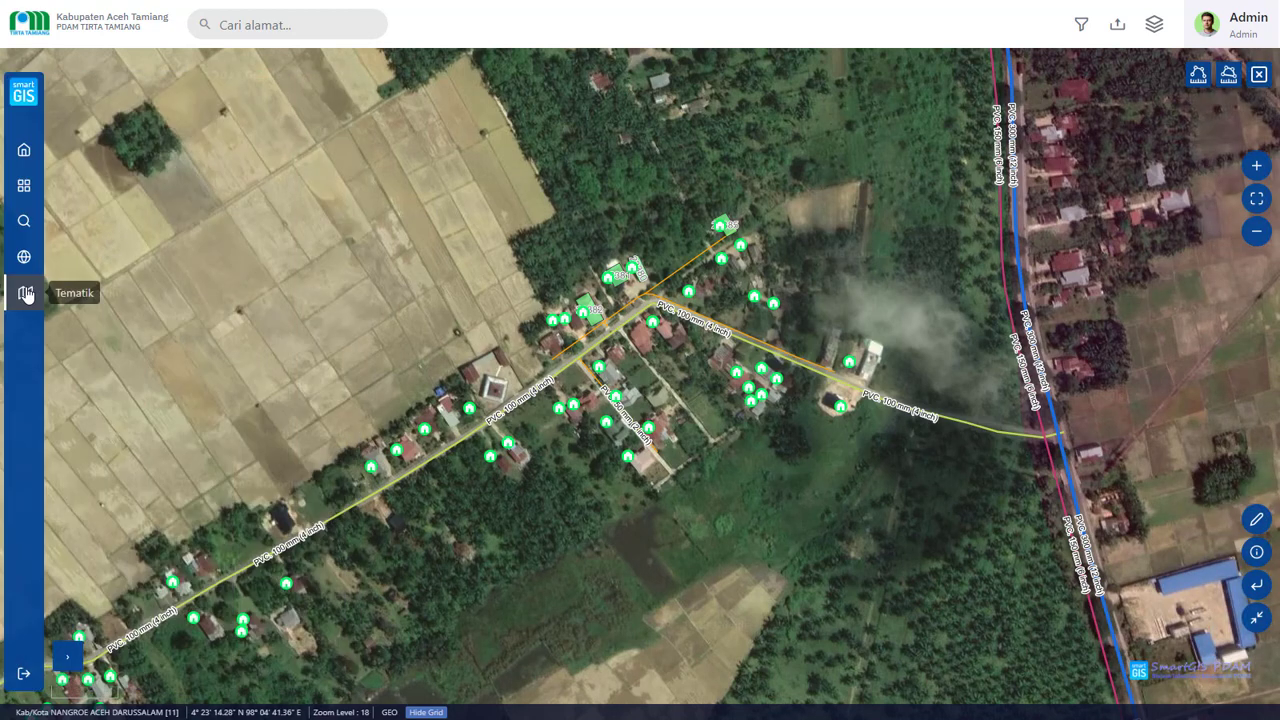
pyautogui.click(24, 292)
pyautogui.click(175, 217)
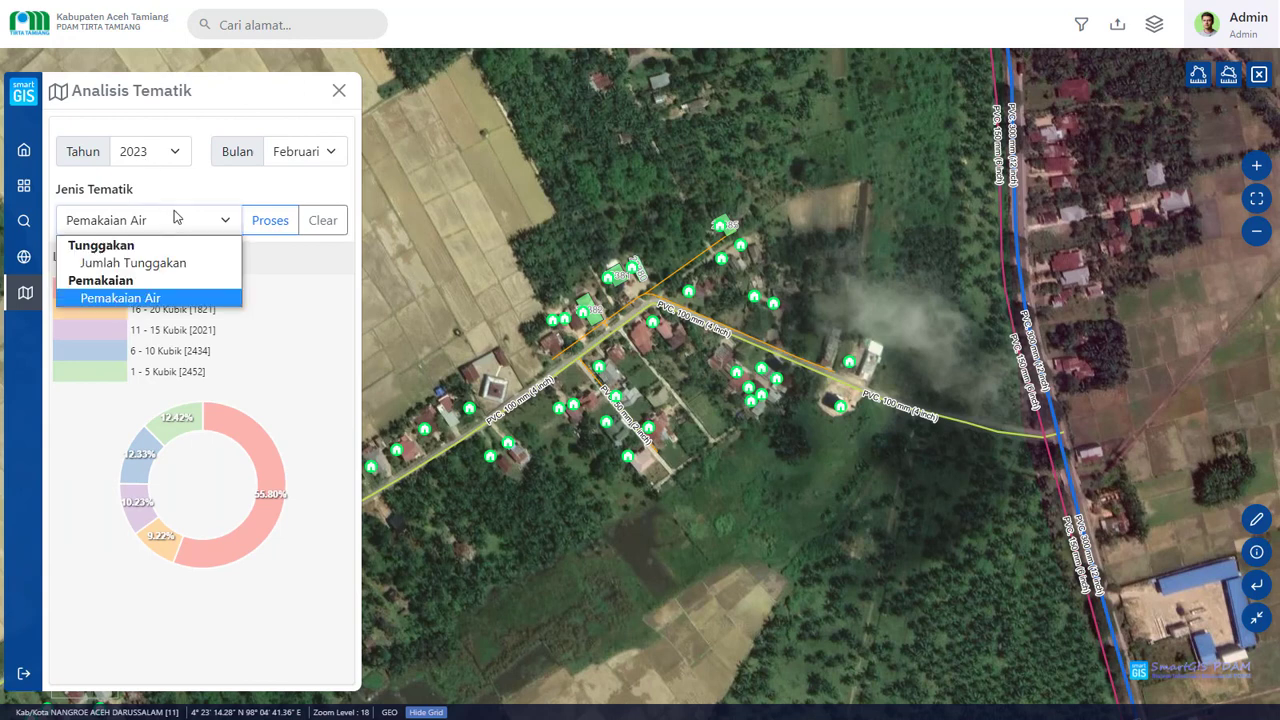
pyautogui.click(145, 265)
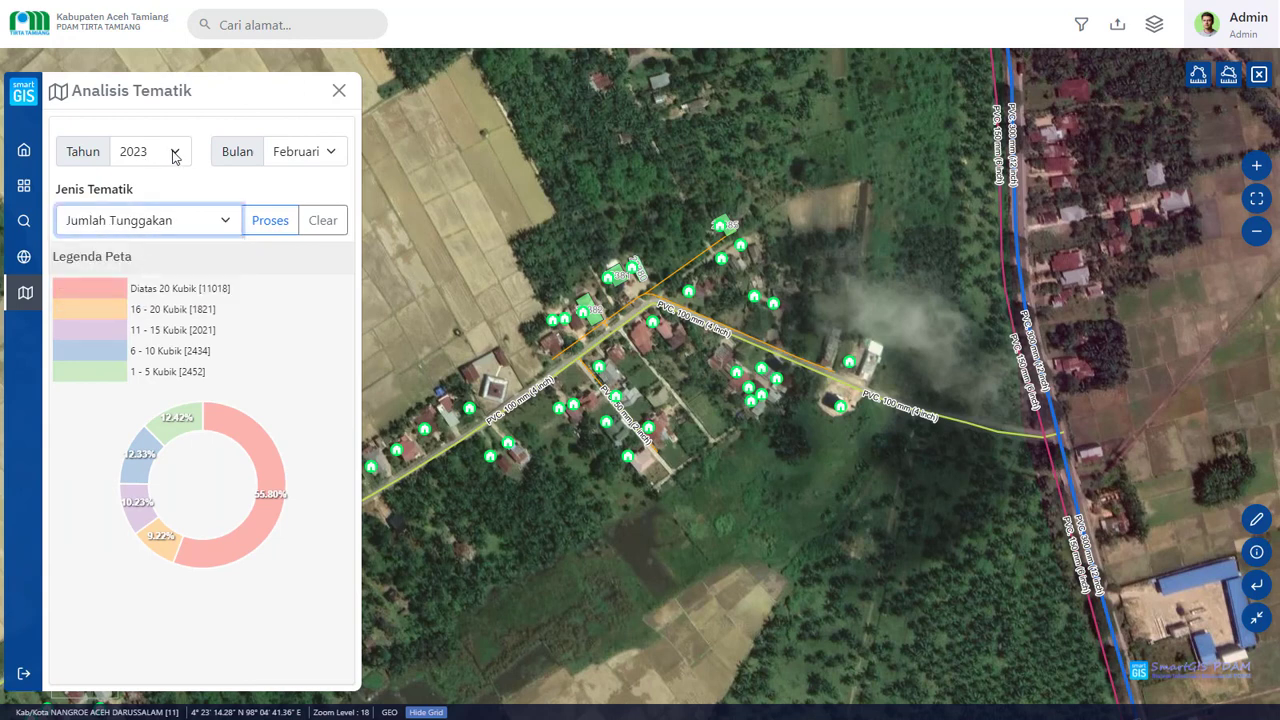
pyautogui.click(250, 232)
pyautogui.click(218, 224)
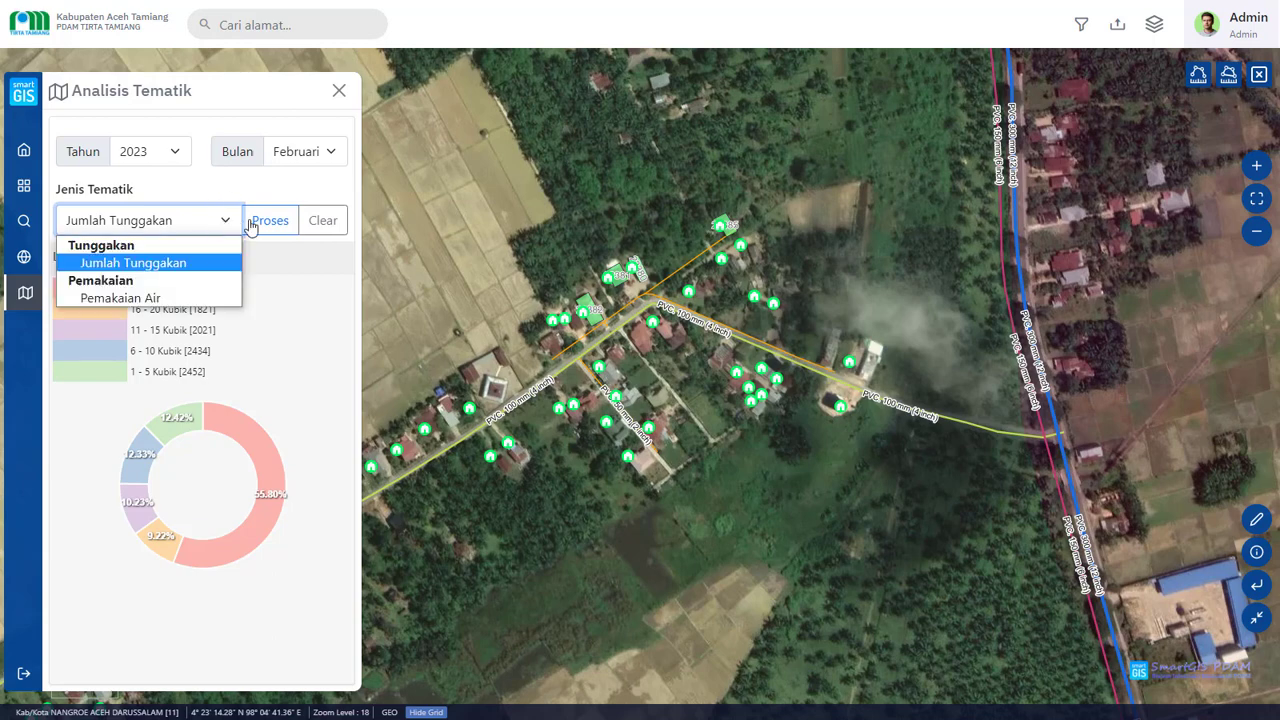
pyautogui.click(250, 228)
pyautogui.click(262, 226)
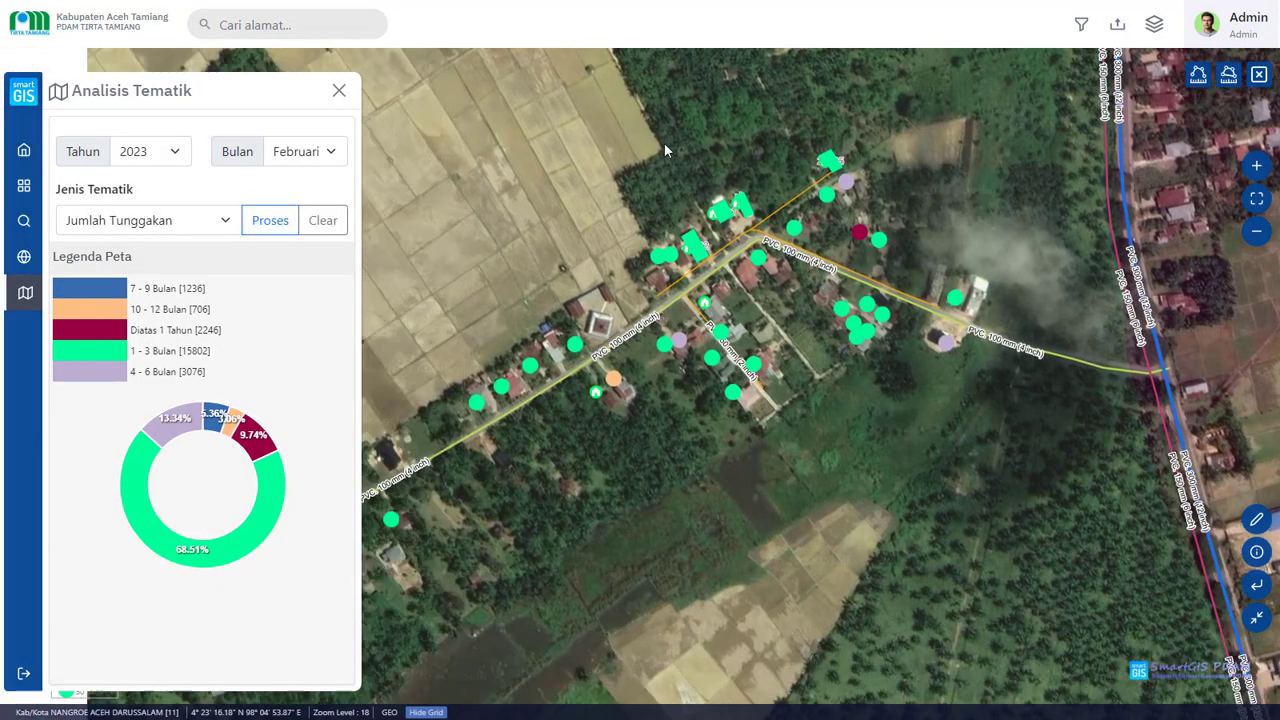
pyautogui.moveTo(664, 143); pyautogui.dragTo(717, 118)
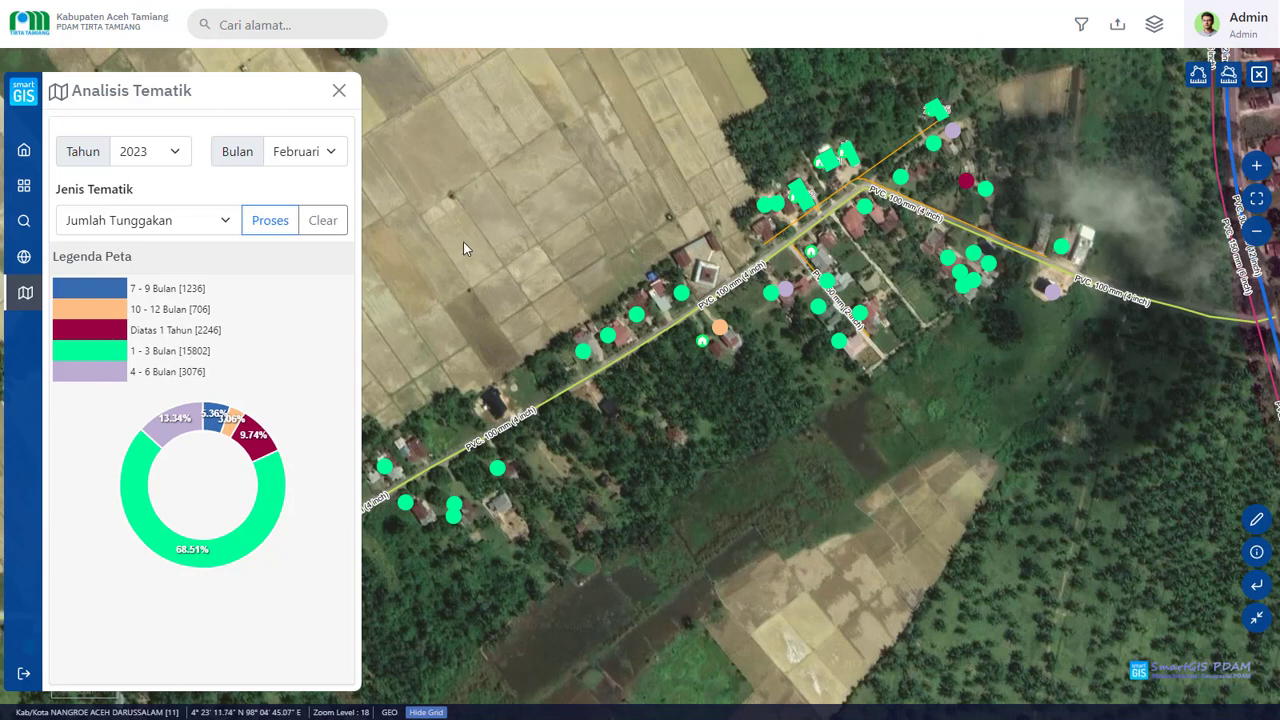
# Follow the 100 mm PVC main southwest across the rice fields.
pyautogui.moveTo(496, 259); pyautogui.dragTo(565, 244)
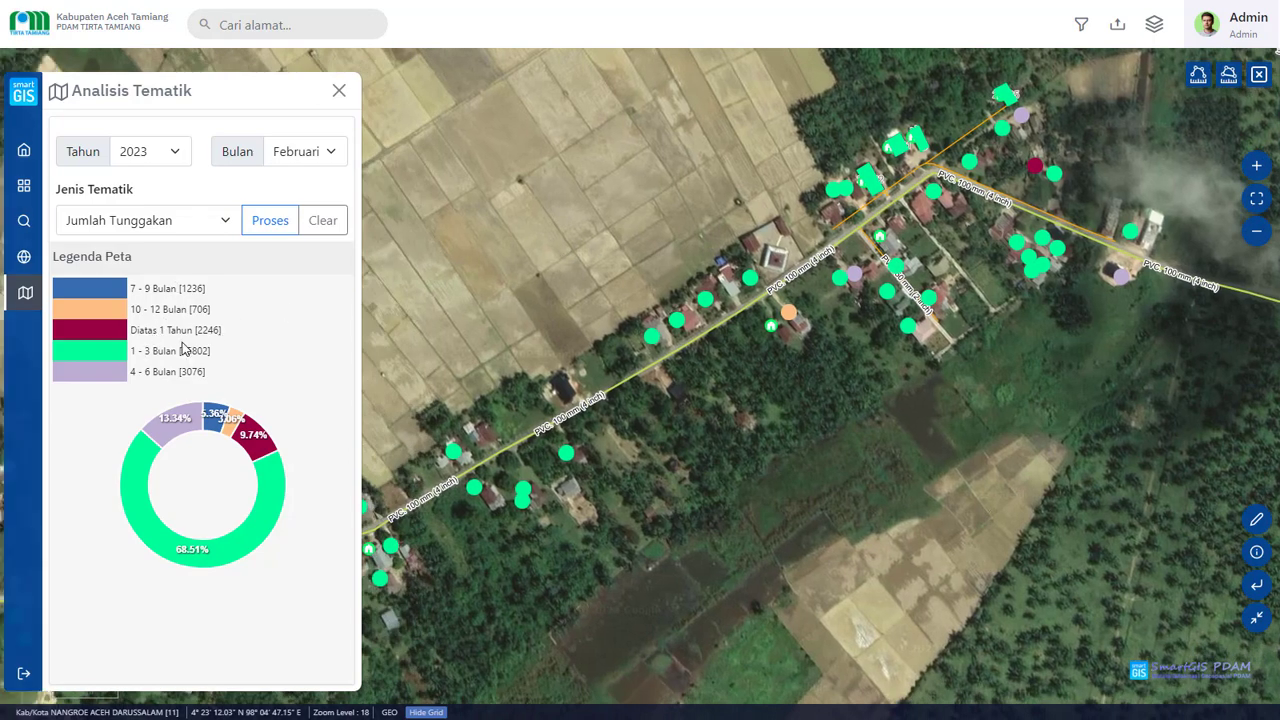
pyautogui.moveTo(662, 241); pyautogui.dragTo(716, 205)
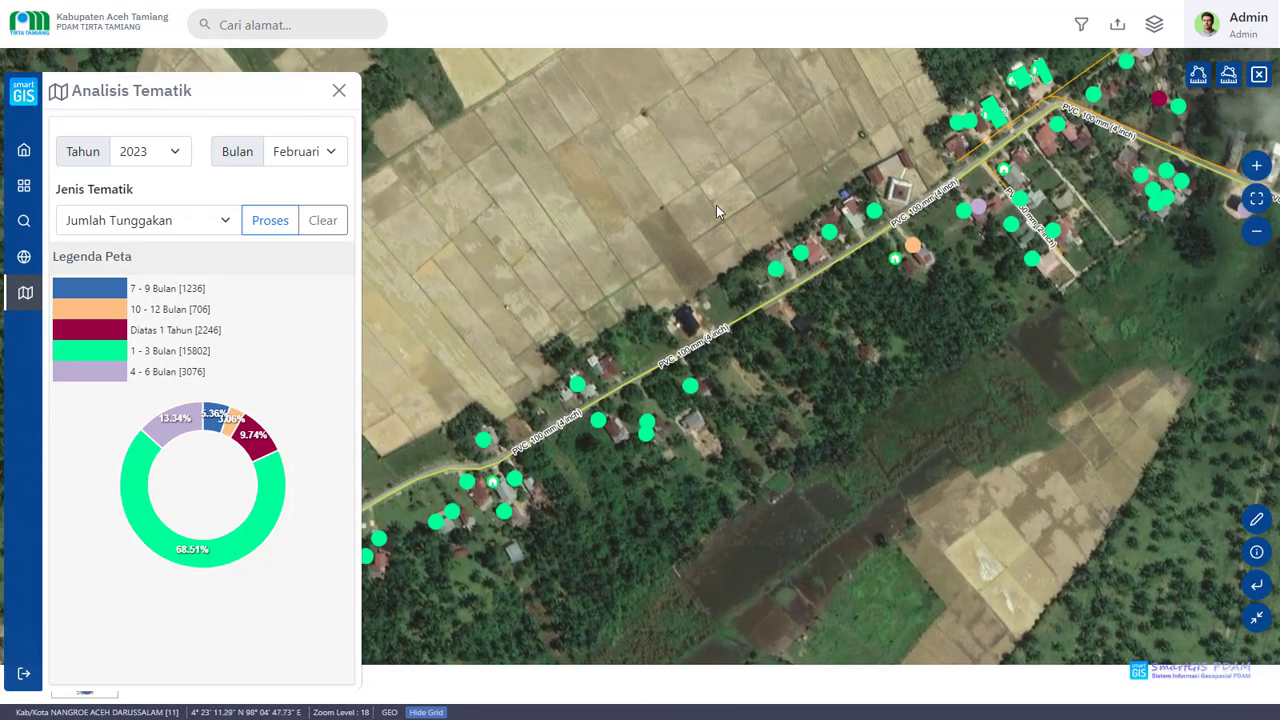
pyautogui.moveTo(828, 228); pyautogui.dragTo(894, 201)
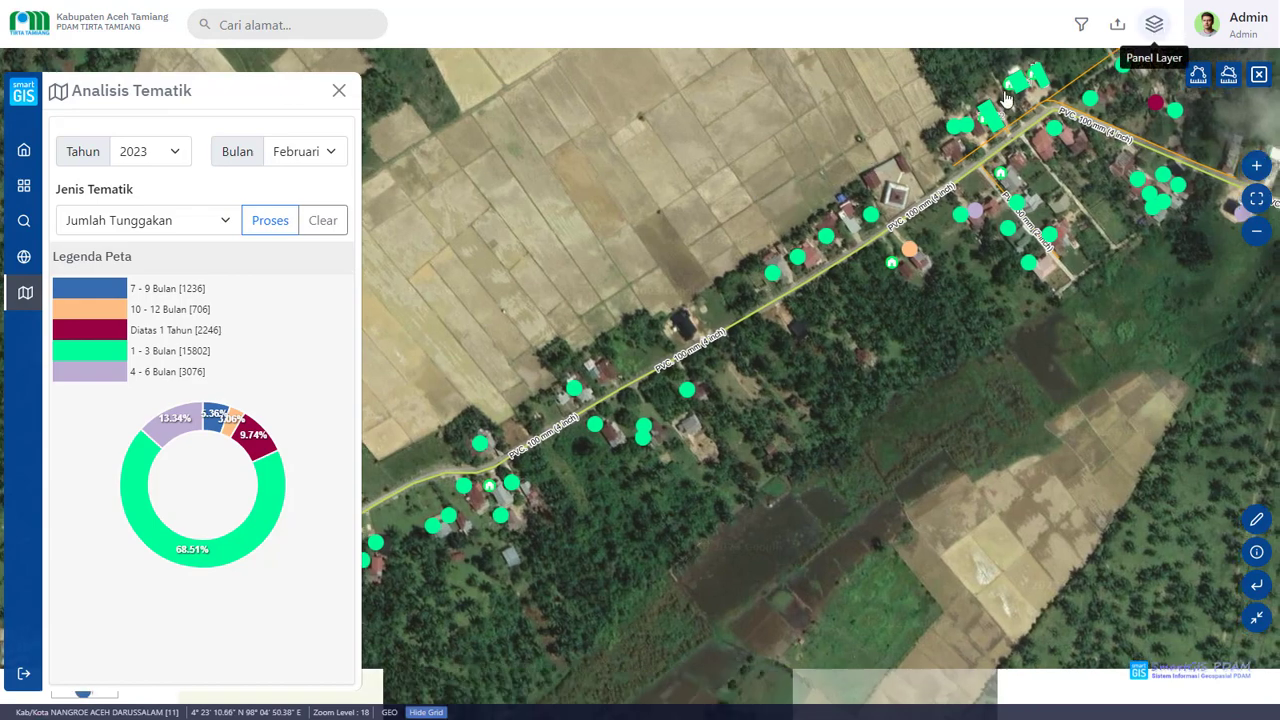
# Switch the Peta Dasar basemap from satellite to OpenStreetMap, keeping the arrears colouring.
pyautogui.click(339, 90)
pyautogui.click(24, 257)
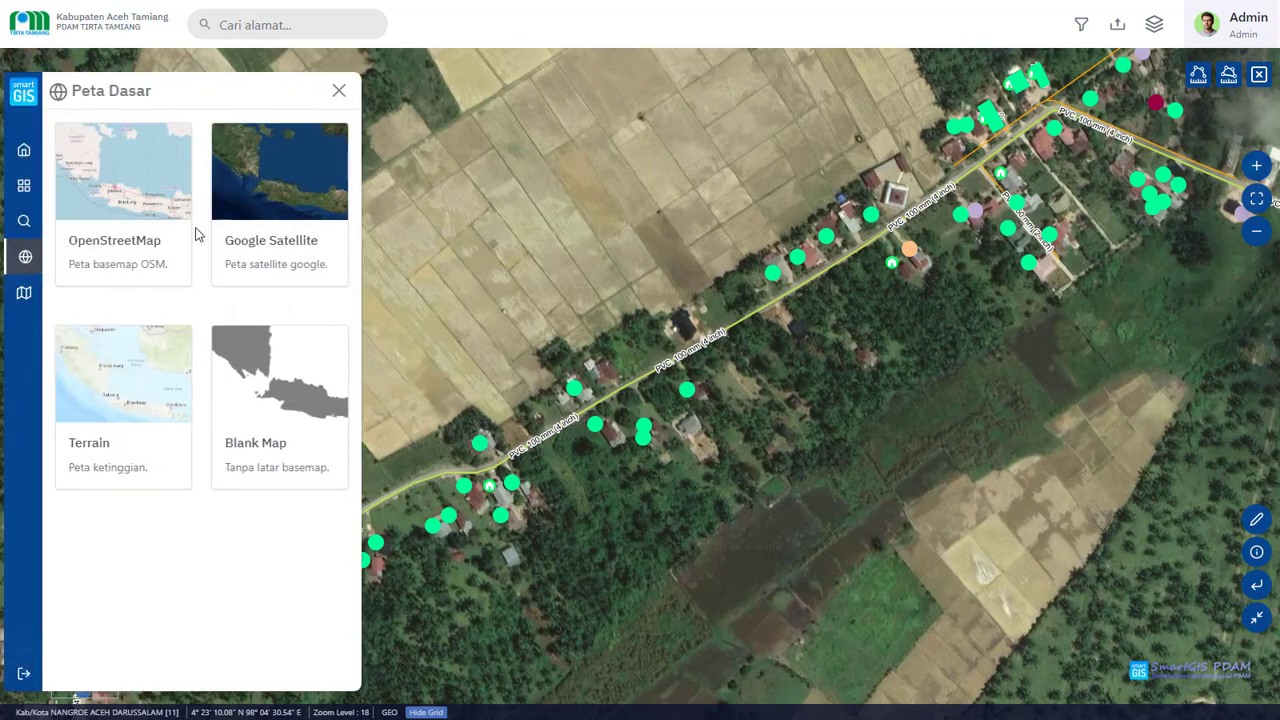
pyautogui.click(149, 171)
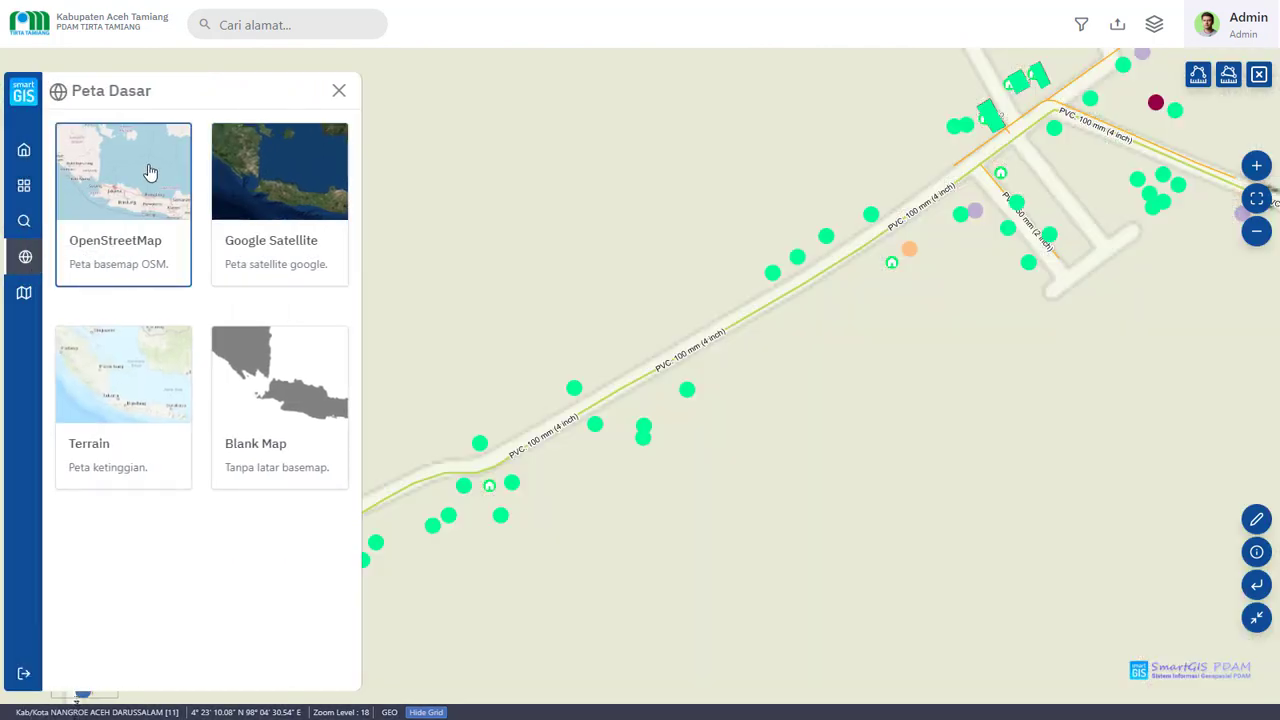
pyautogui.click(339, 91)
pyautogui.click(25, 294)
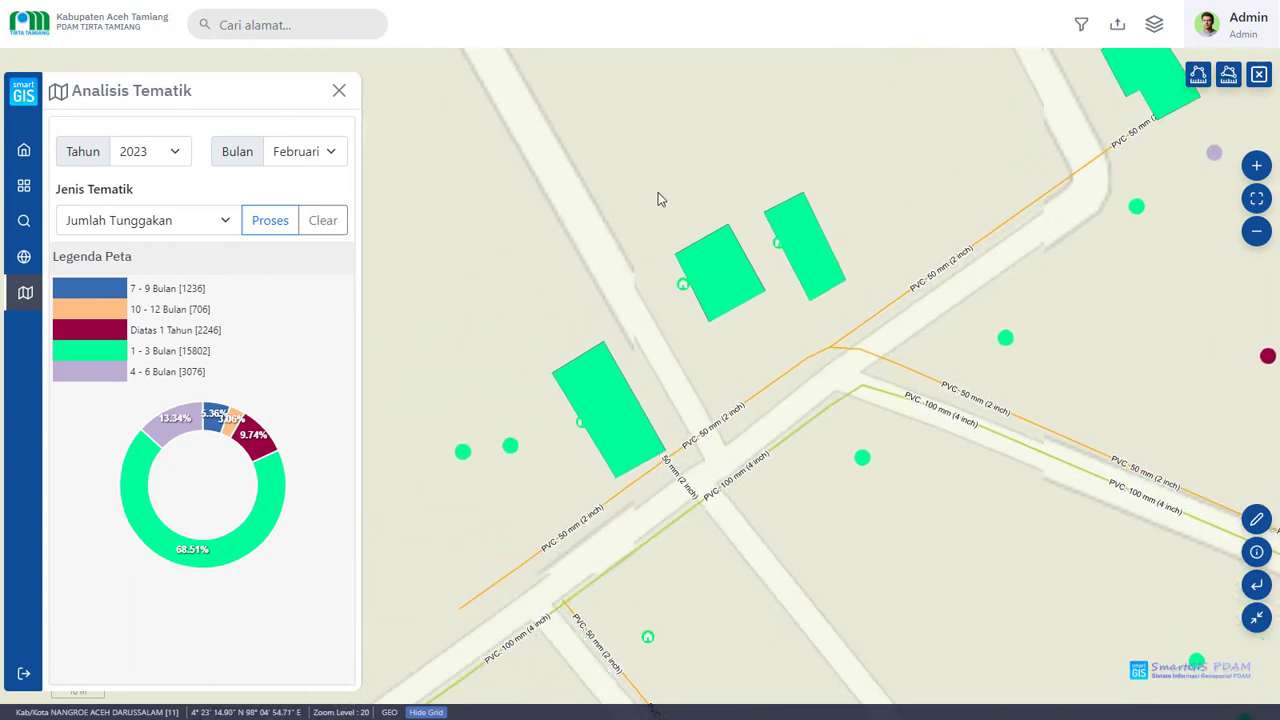
pyautogui.click(1154, 28)
pyautogui.scroll(-1, 1116, 491)
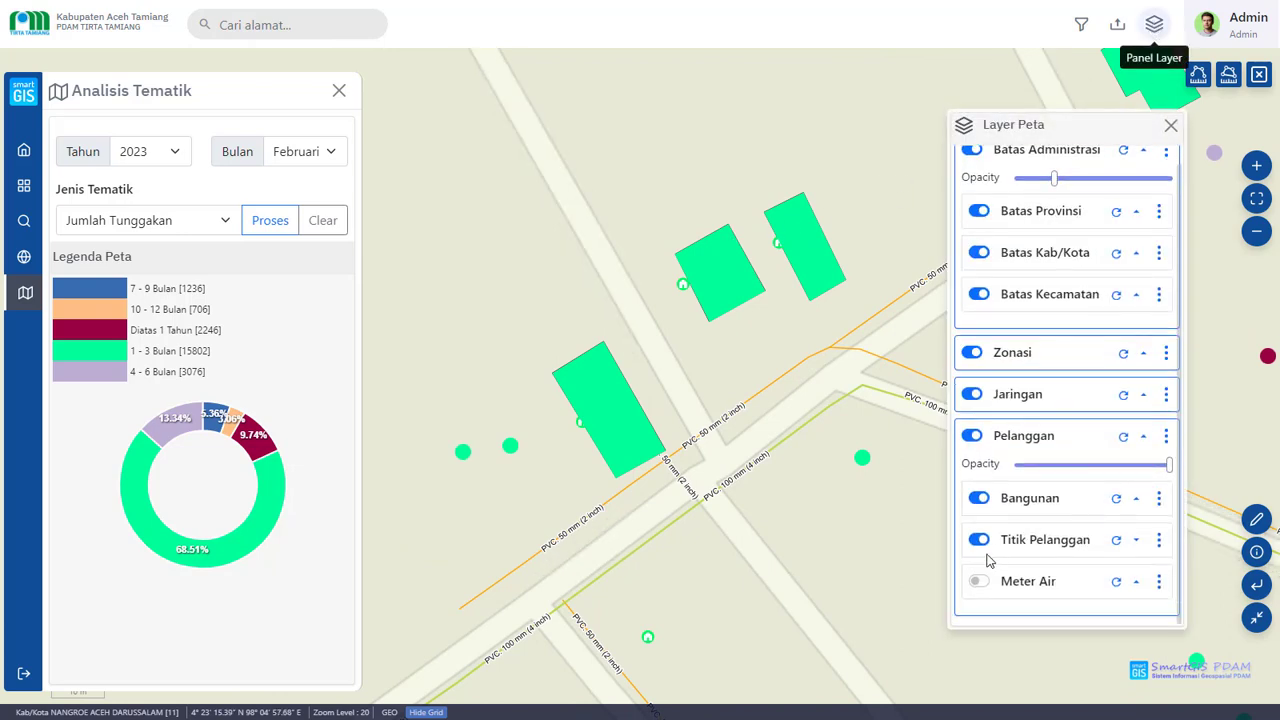
pyautogui.click(978, 545)
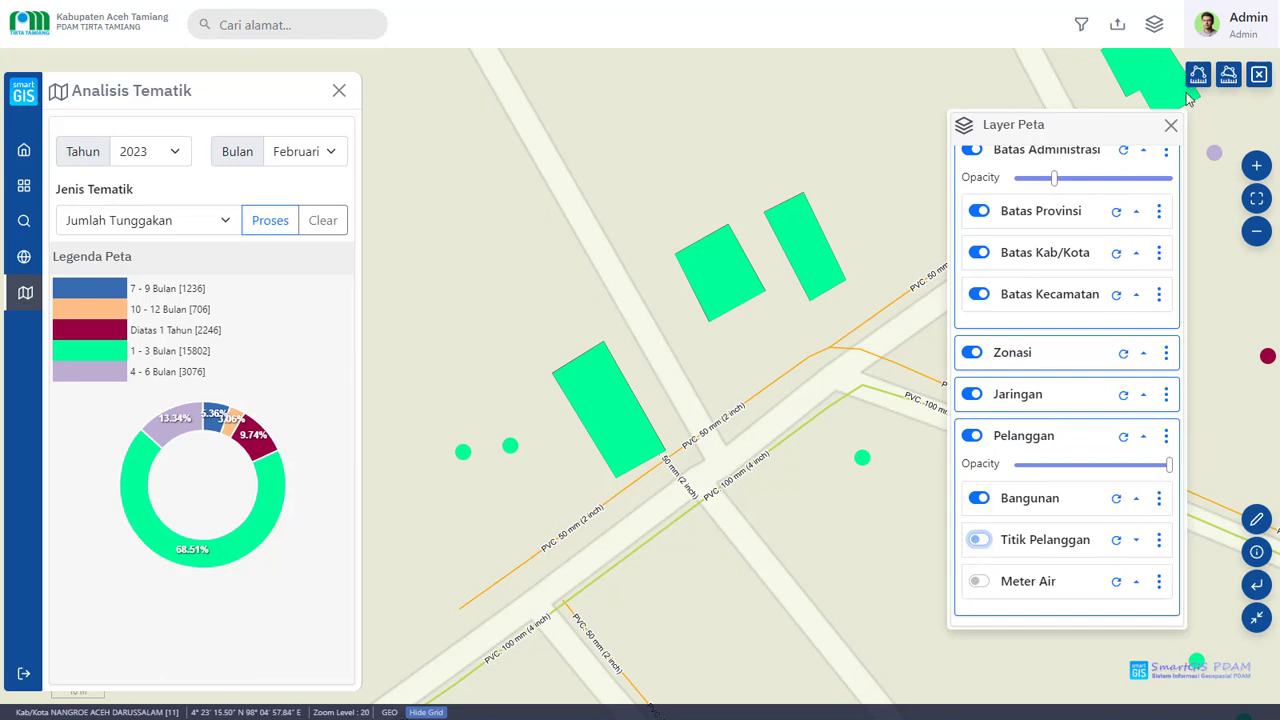
pyautogui.click(983, 536)
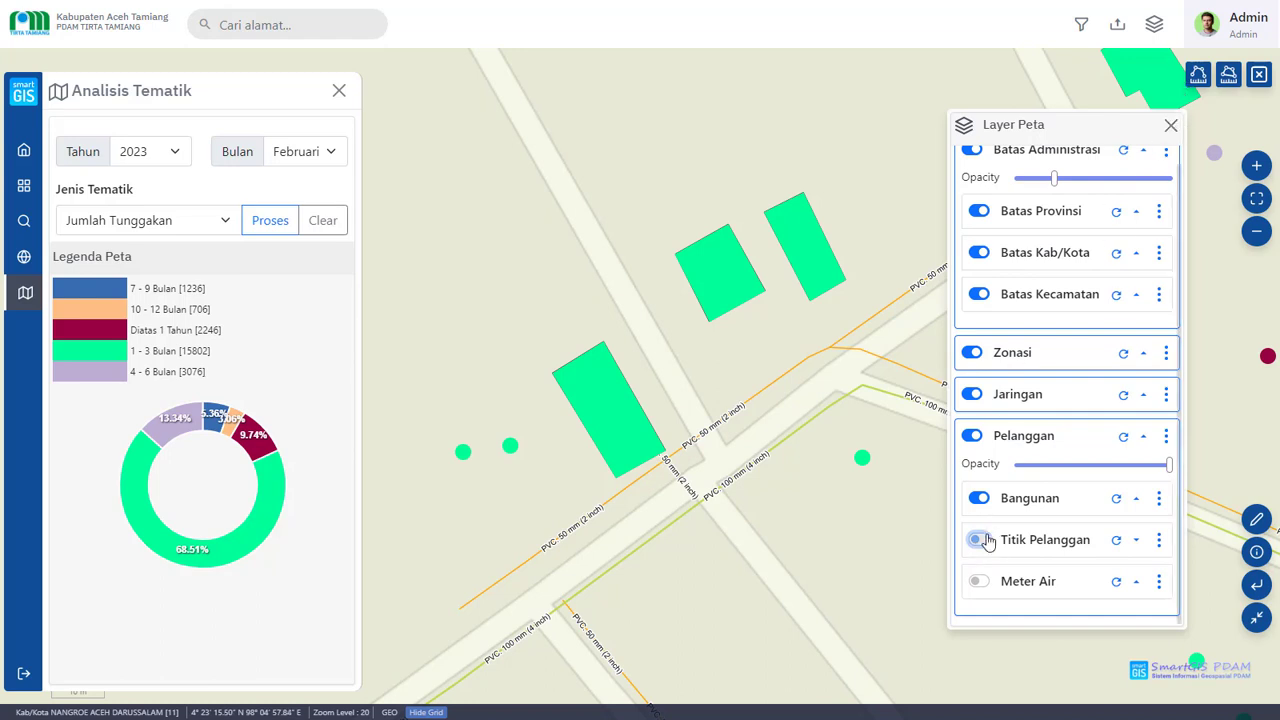
pyautogui.click(1168, 128)
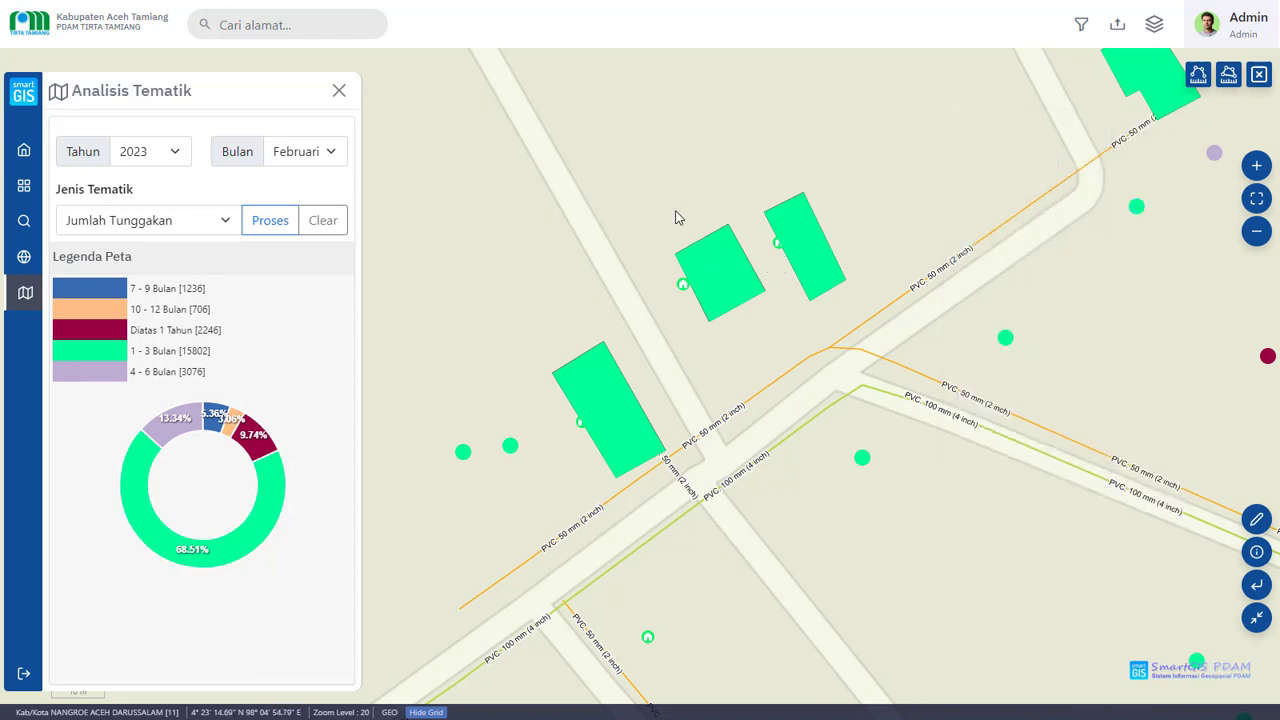
# Zoom out from level 20 to 19 and recentre on the PVC 50 mm/100 mm pipe junction.
pyautogui.moveTo(880, 152); pyautogui.dragTo(811, 219)
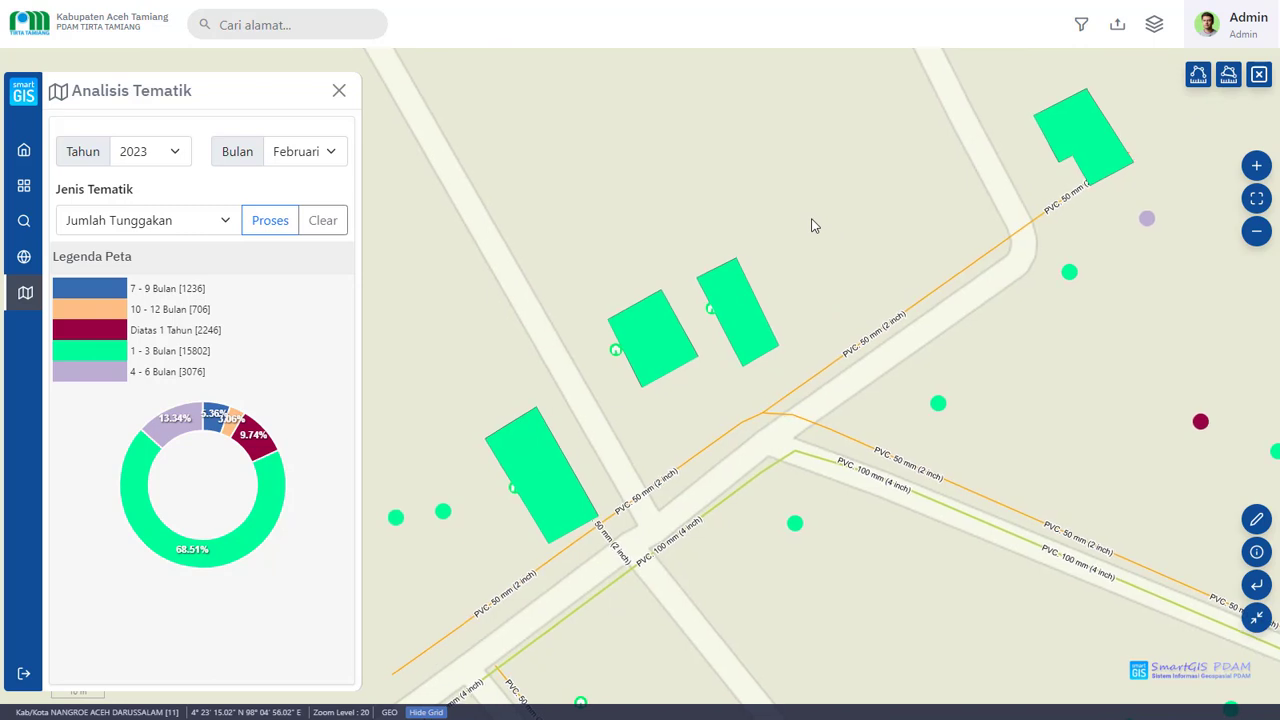
pyautogui.scroll(-1, 812, 220)
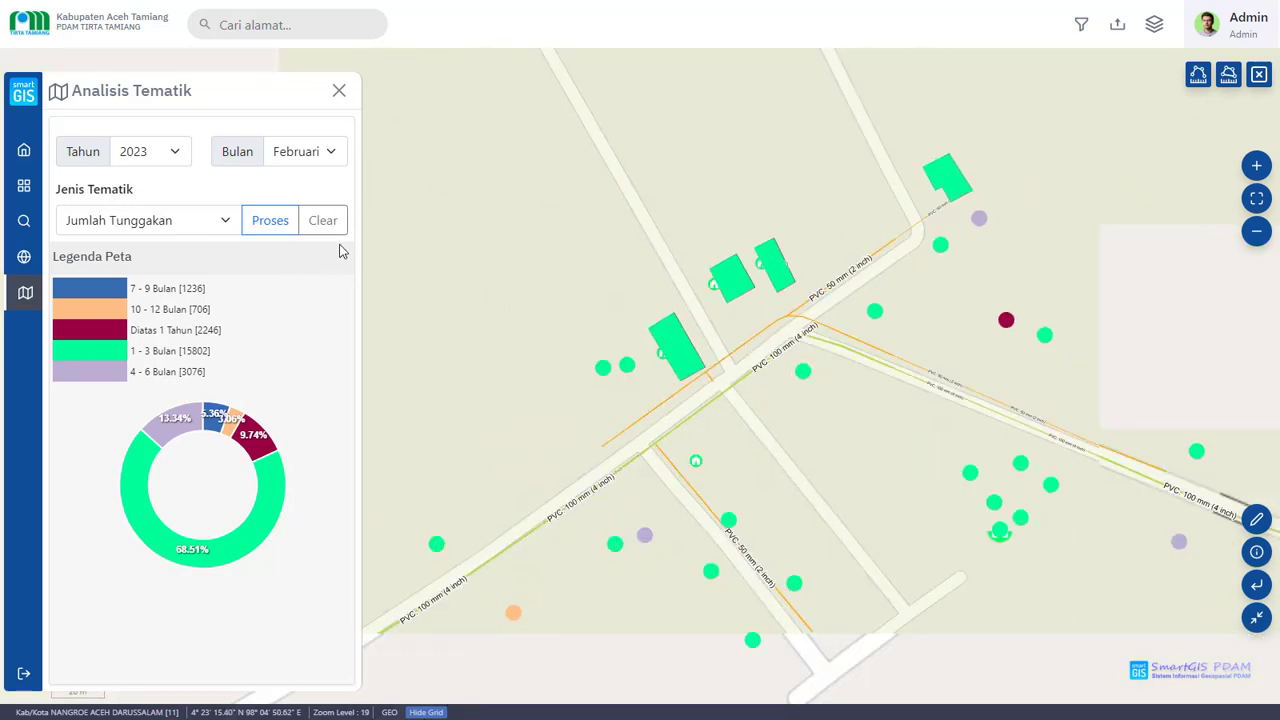
pyautogui.moveTo(818, 194); pyautogui.dragTo(833, 126)
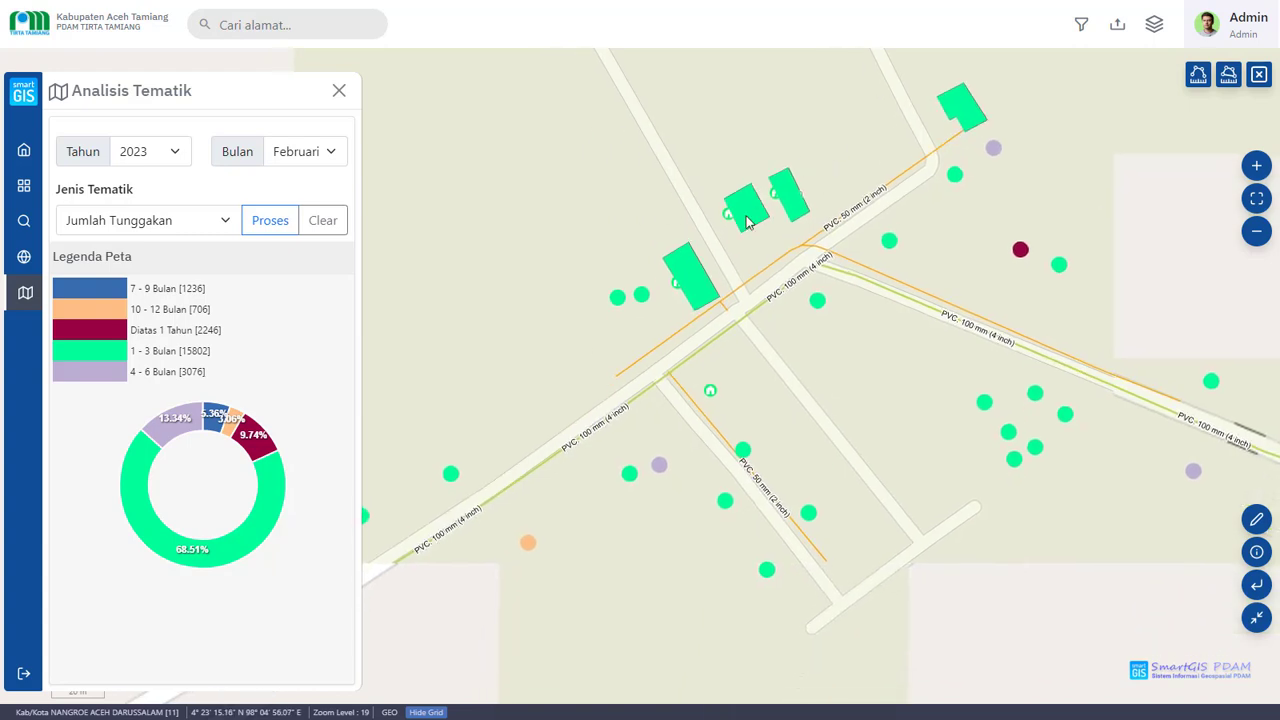
pyautogui.moveTo(557, 231); pyautogui.dragTo(604, 212)
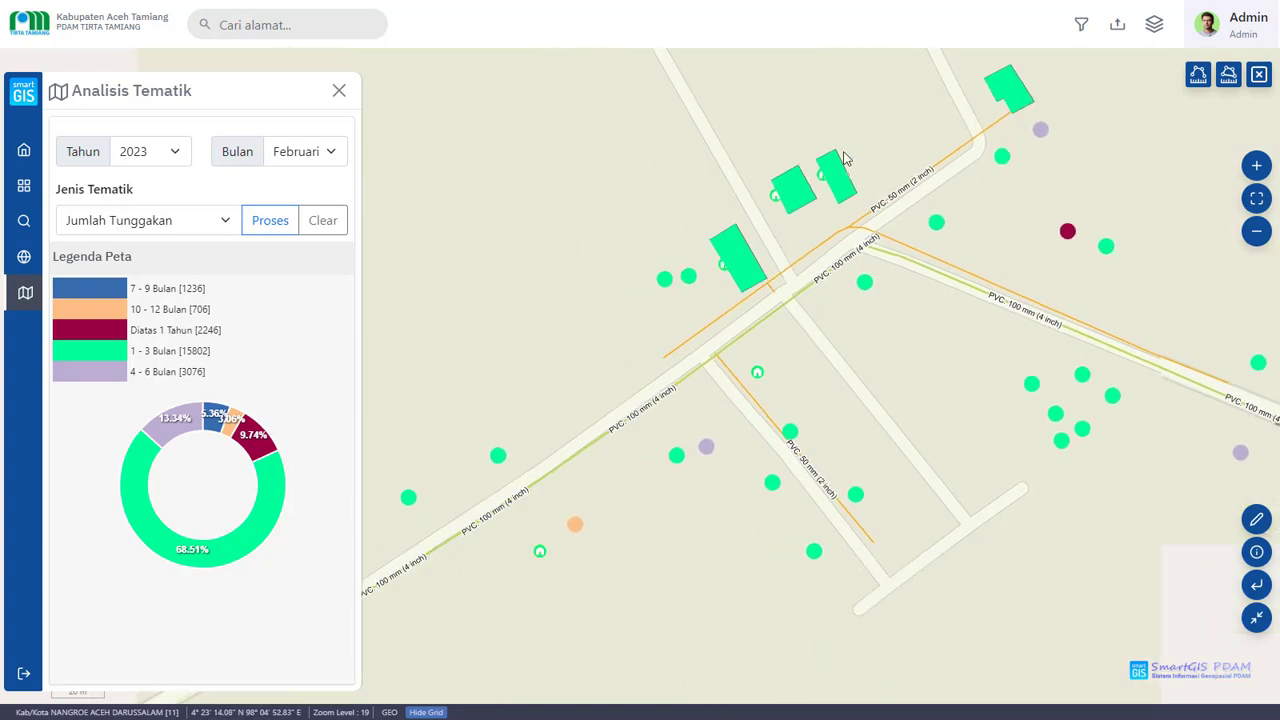
pyautogui.moveTo(845, 148); pyautogui.dragTo(831, 166)
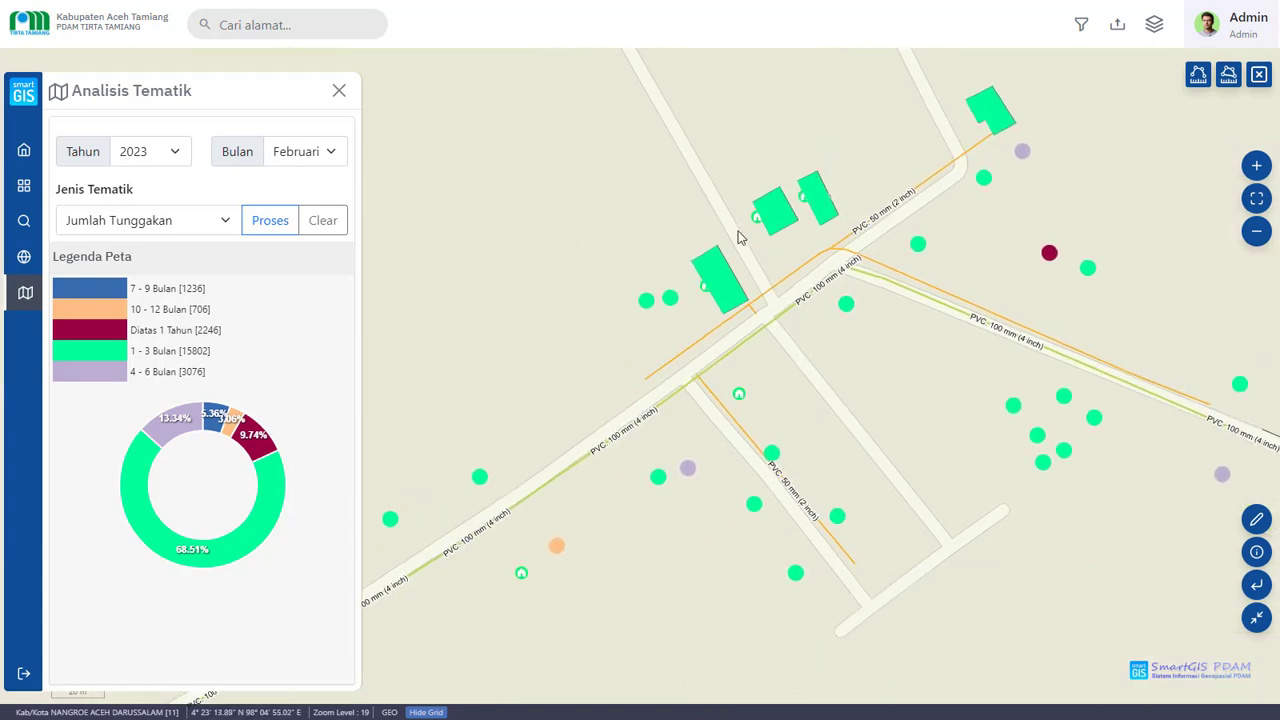
# Apply the Pemakaian Air thematic for February 2023; Diatas 20 Kubik is 55.80% (11018).
pyautogui.click(227, 222)
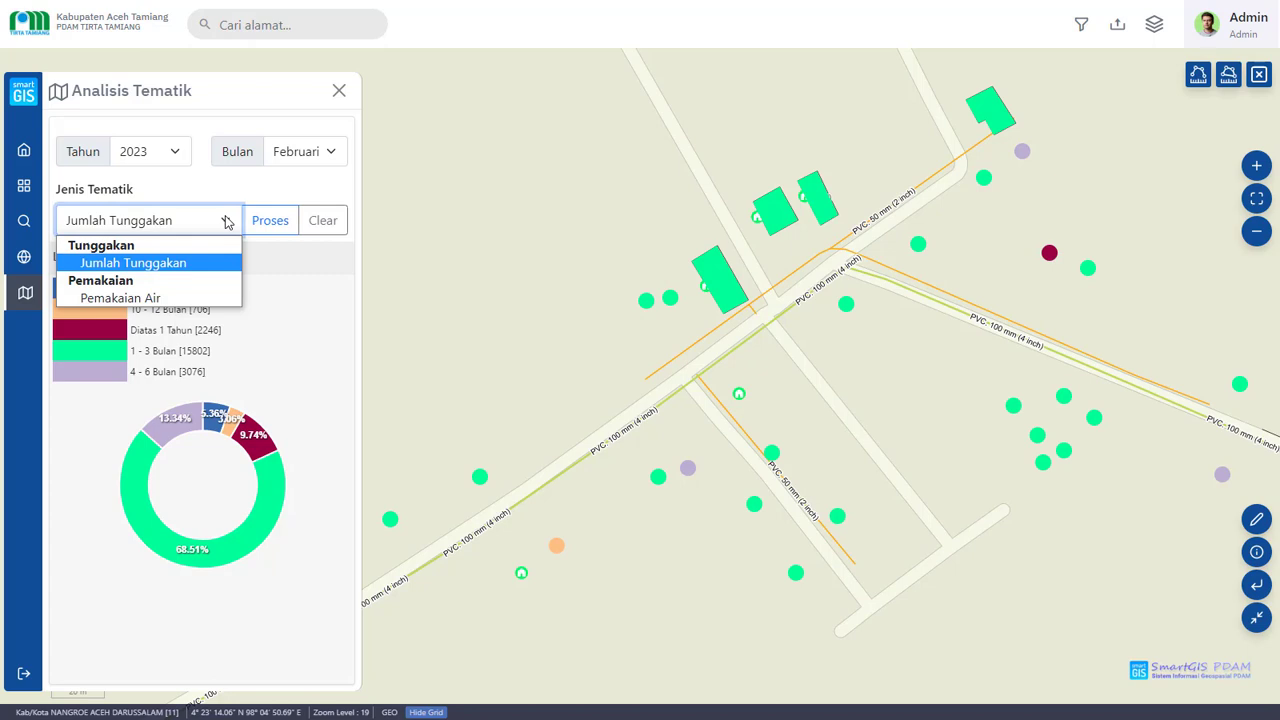
pyautogui.click(227, 222)
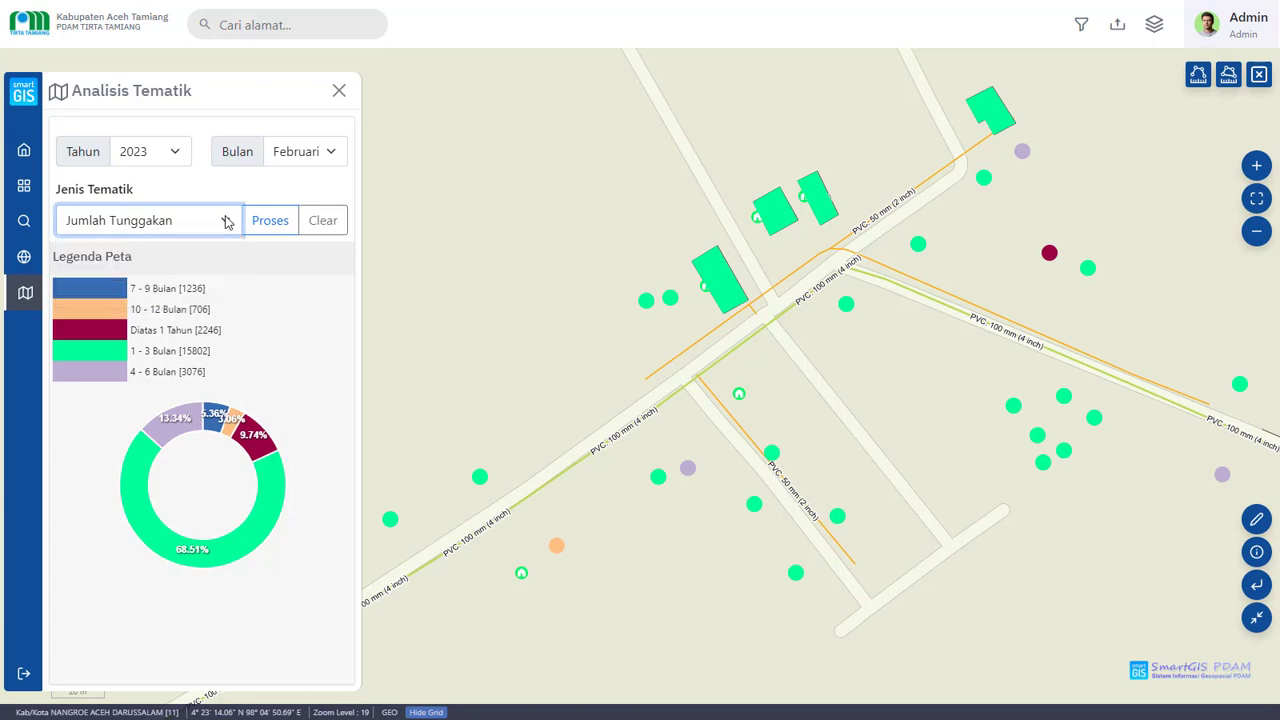
pyautogui.click(227, 222)
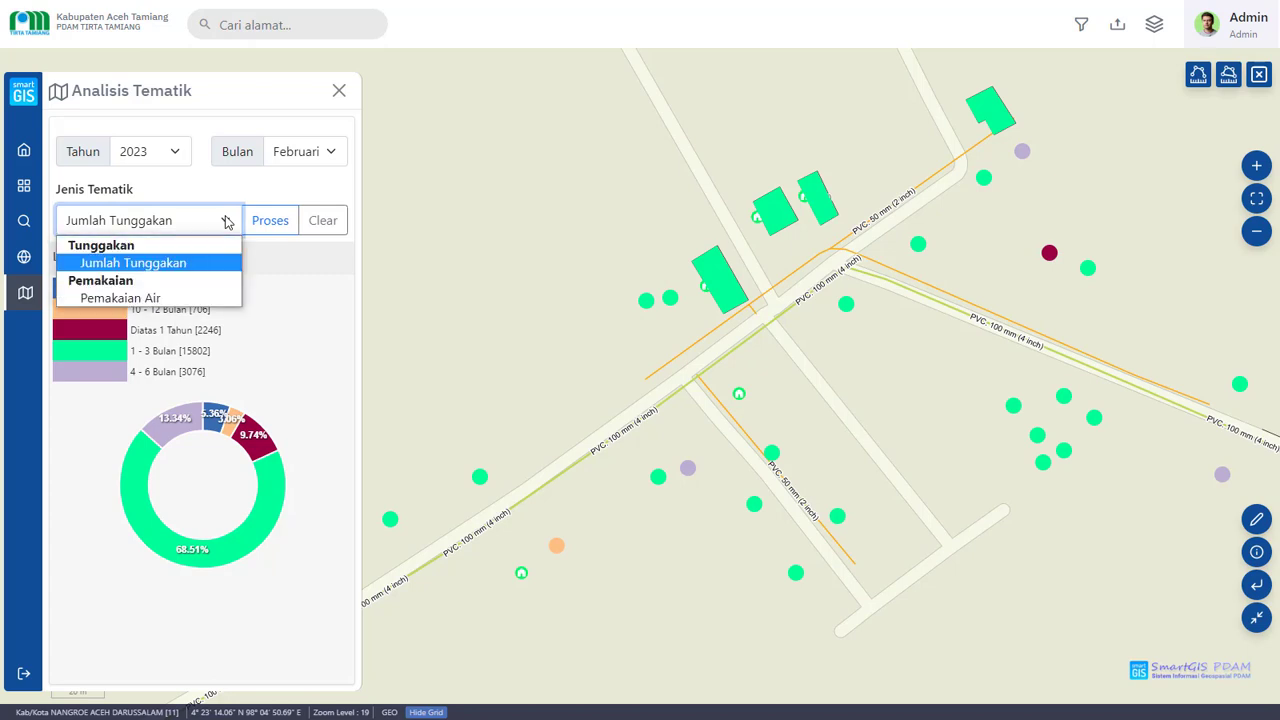
pyautogui.click(158, 298)
pyautogui.click(273, 226)
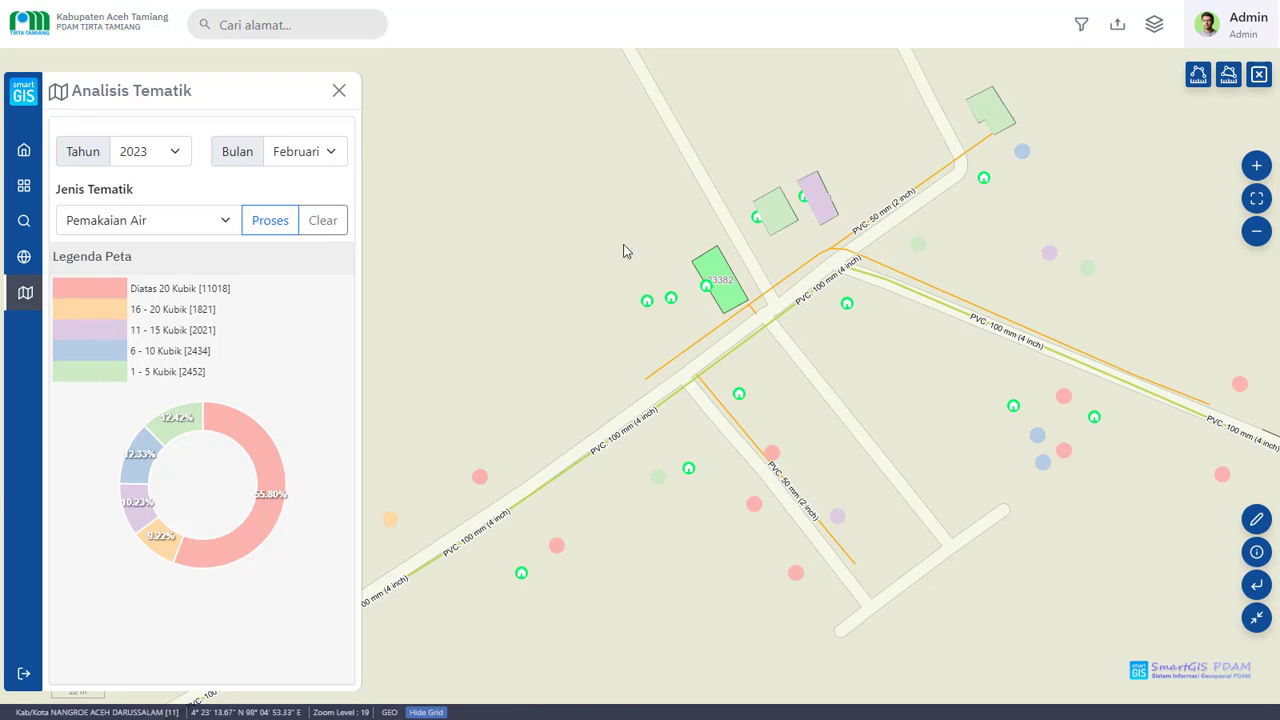
# Pan and zoom out around the pipe junction to frame the PVC 100 mm branch network.
pyautogui.moveTo(624, 245); pyautogui.dragTo(604, 205)
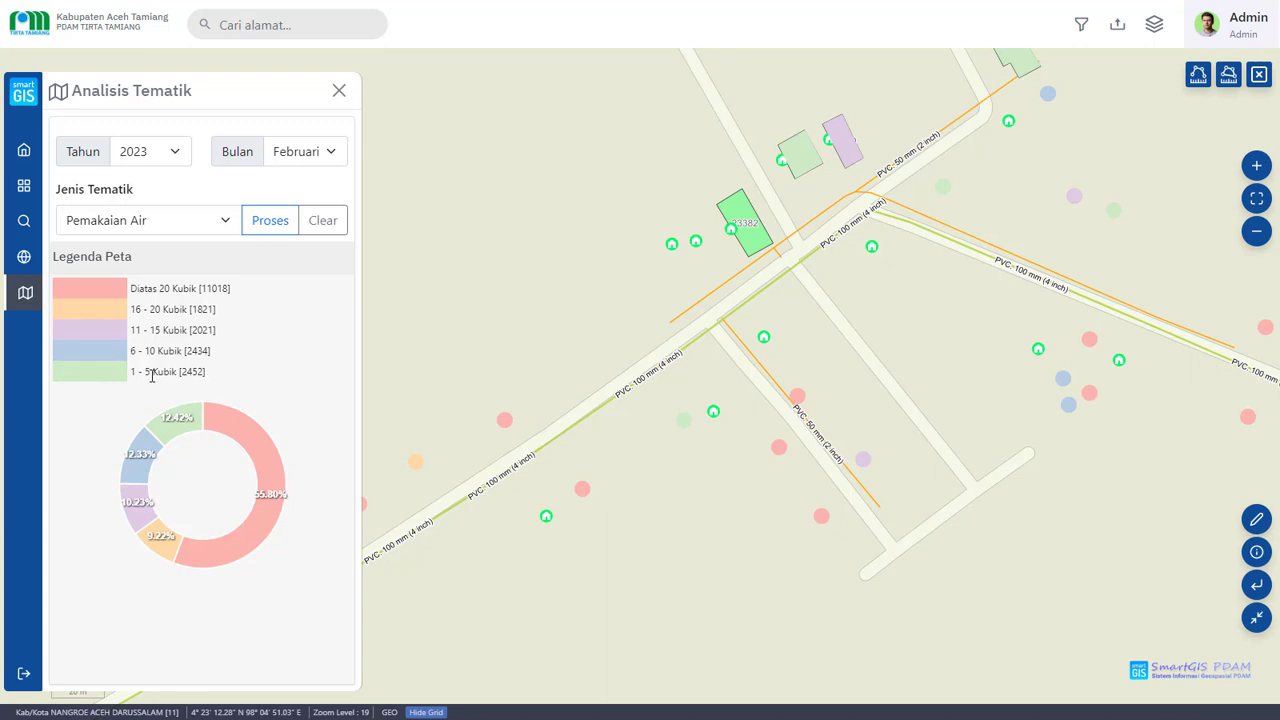
pyautogui.moveTo(654, 337); pyautogui.dragTo(594, 389)
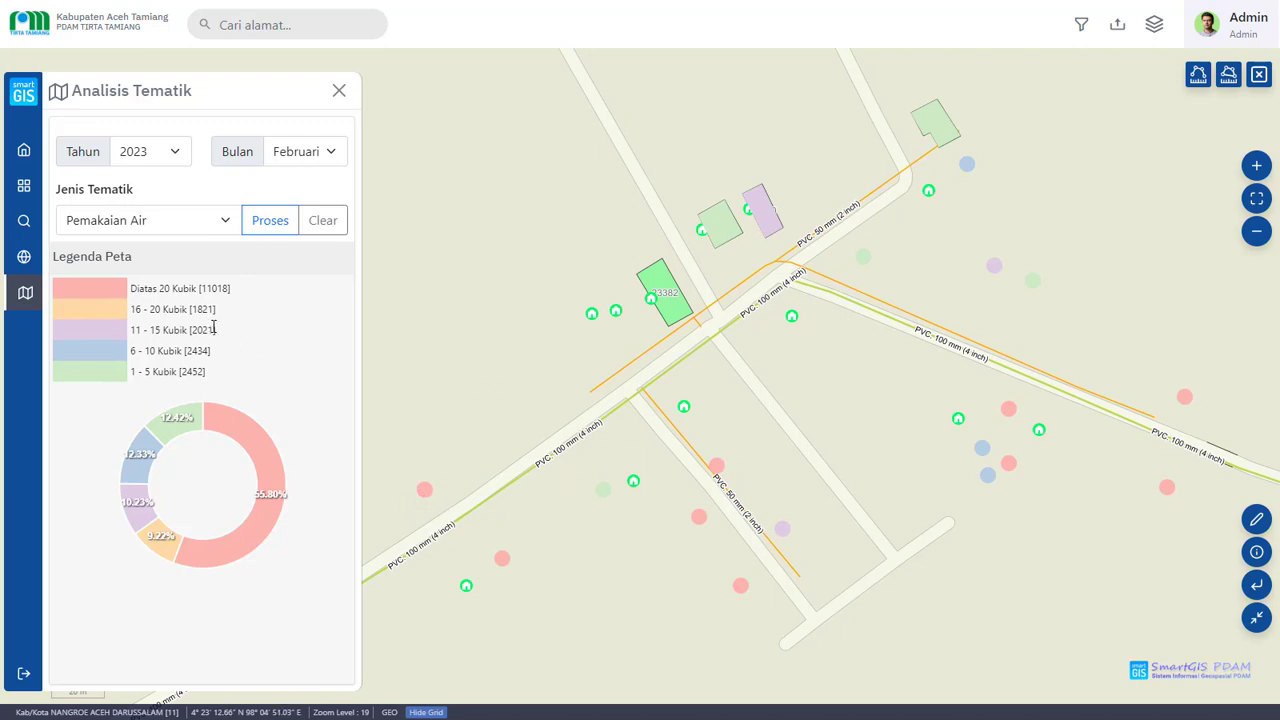
pyautogui.moveTo(574, 396); pyautogui.dragTo(600, 360)
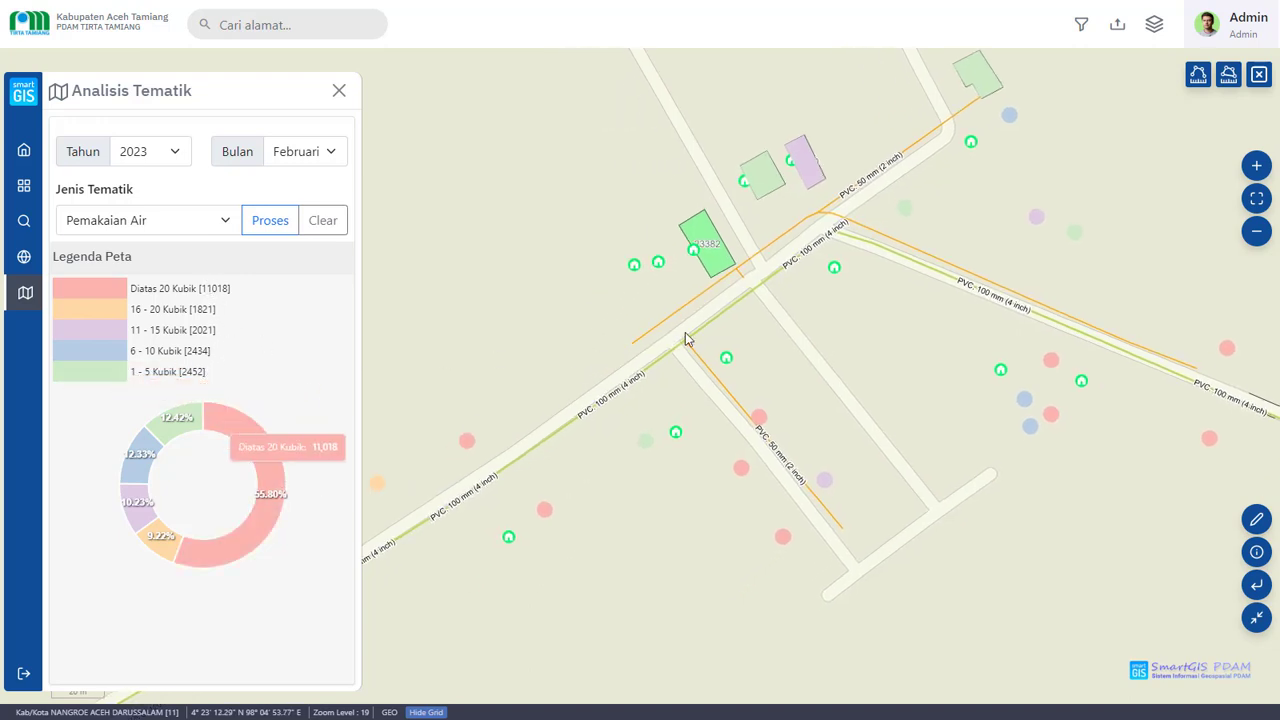
pyautogui.scroll(-1, 686, 340)
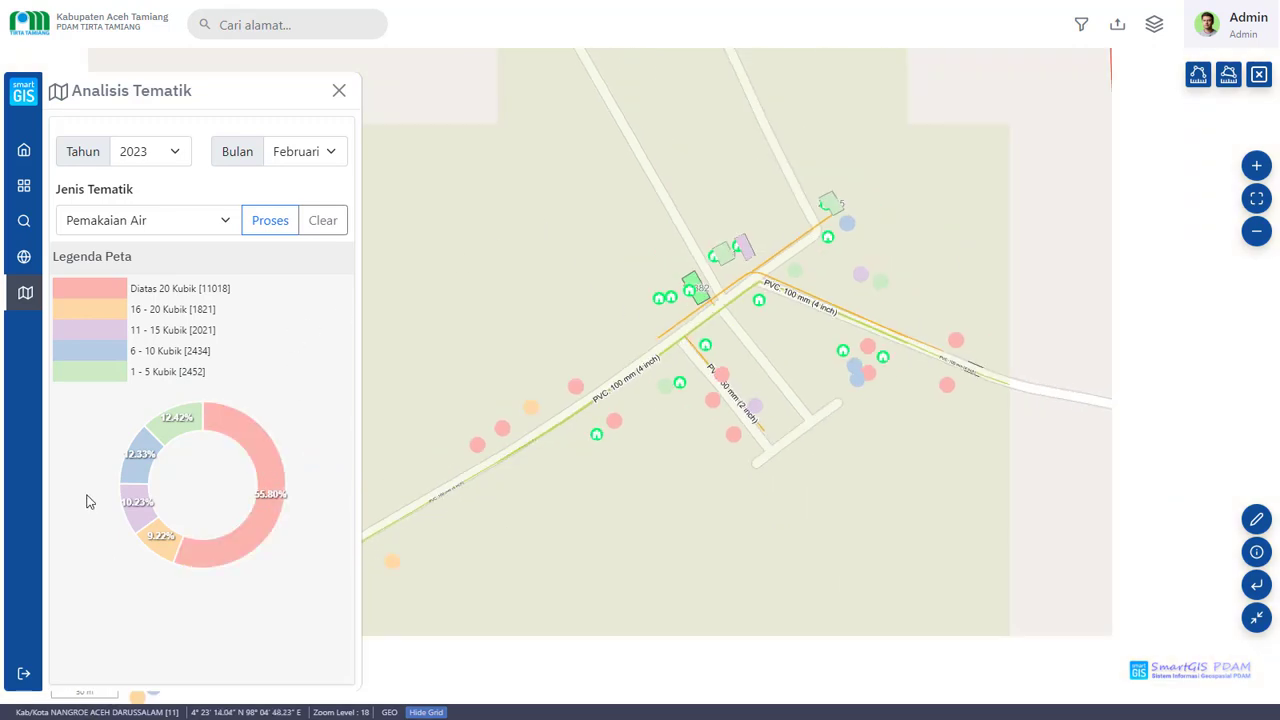
pyautogui.moveTo(589, 257); pyautogui.dragTo(683, 203)
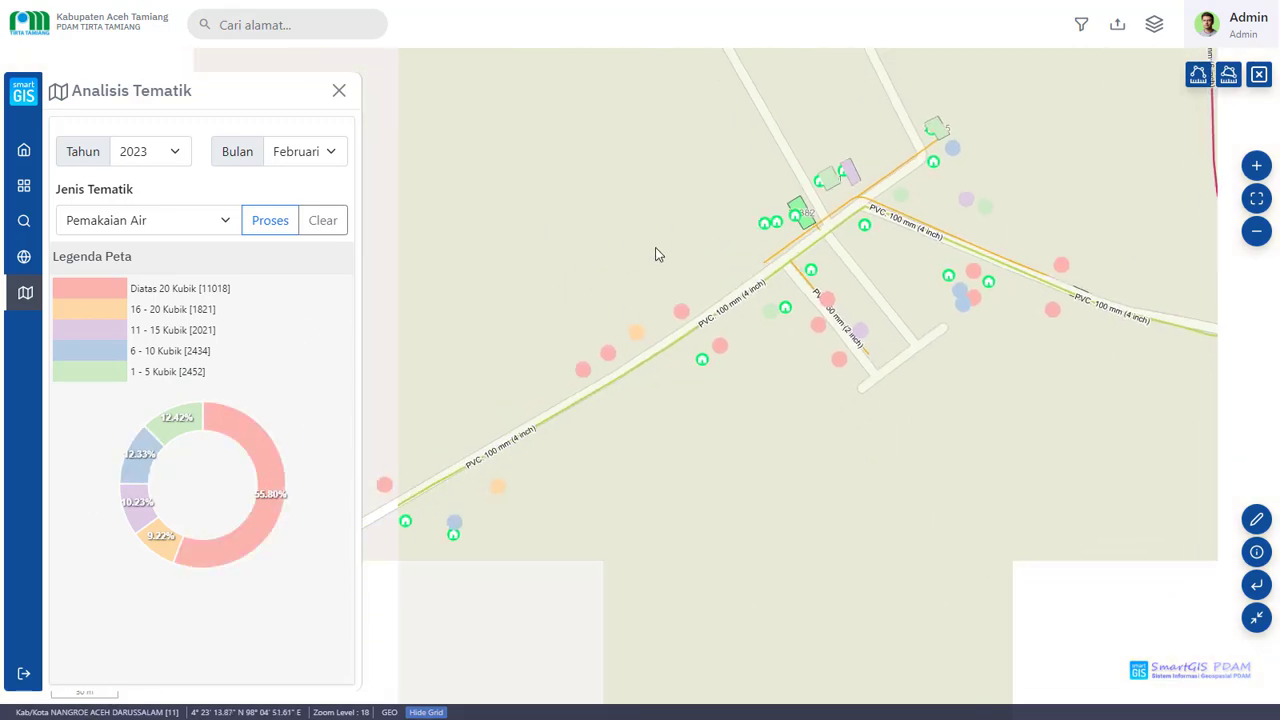
pyautogui.moveTo(523, 311); pyautogui.dragTo(728, 217)
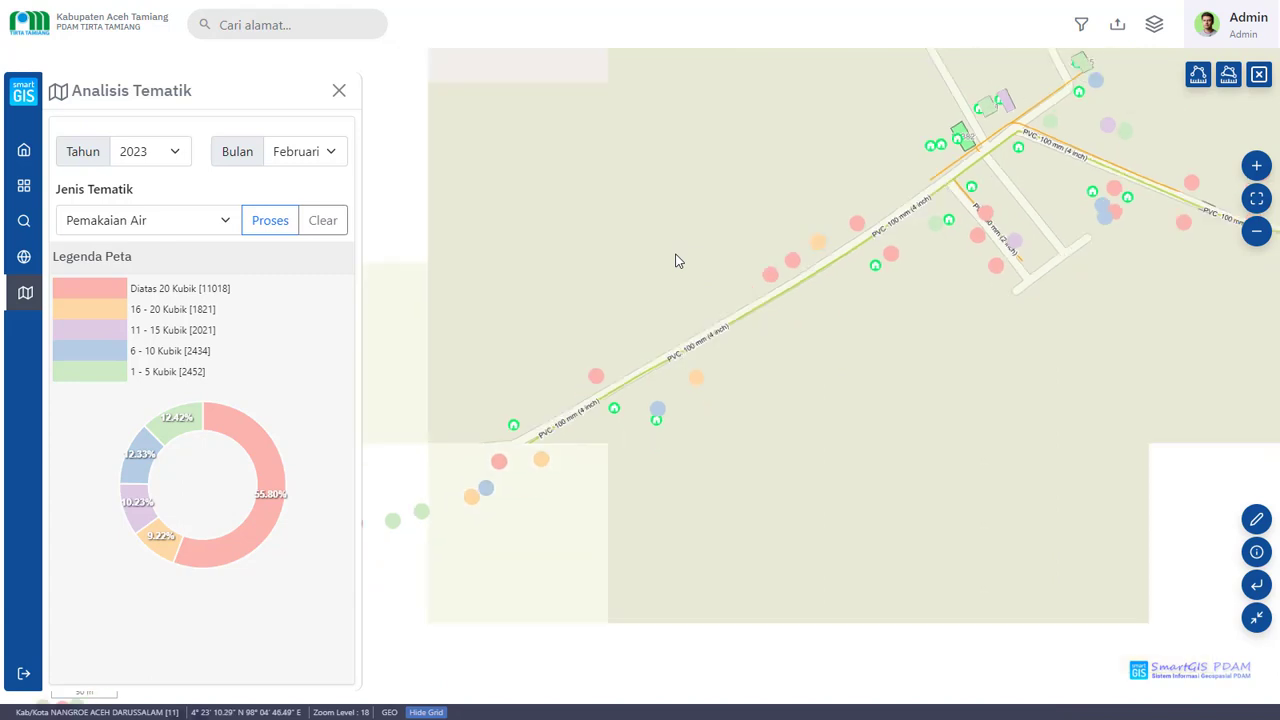
pyautogui.scroll(-1, 675, 261)
pyautogui.moveTo(563, 266); pyautogui.dragTo(669, 246)
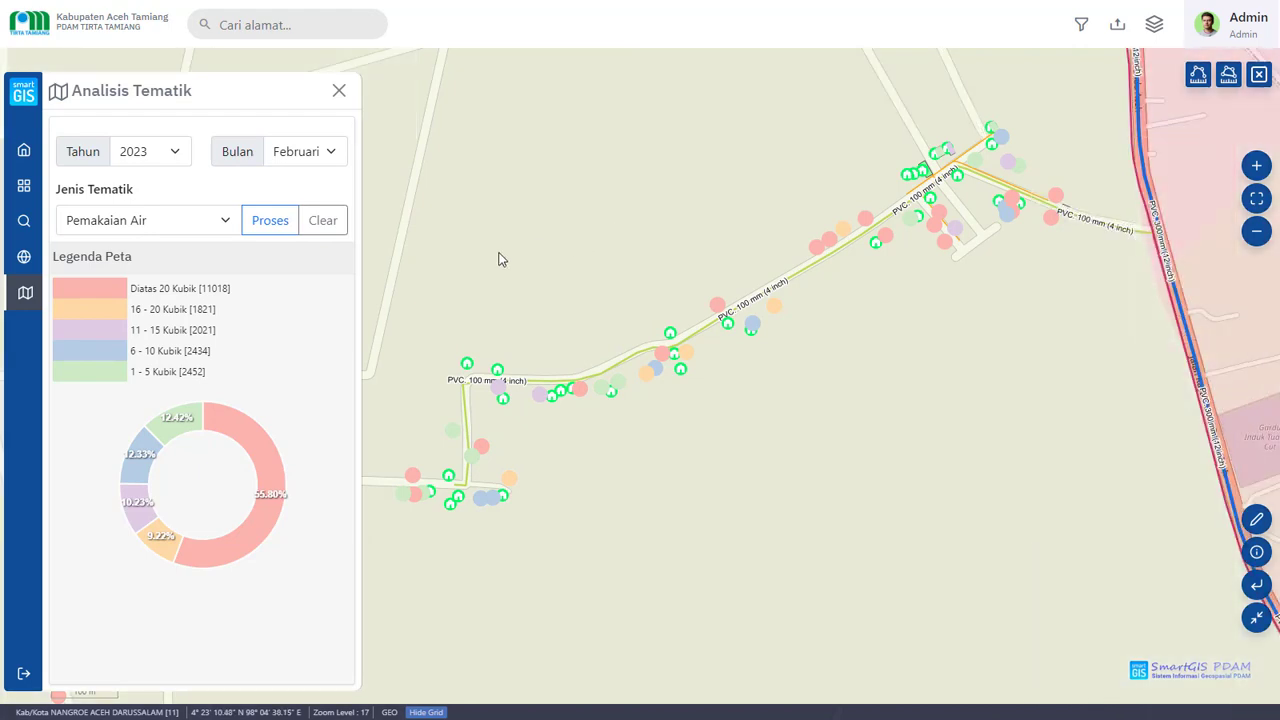
pyautogui.moveTo(502, 259); pyautogui.dragTo(553, 233)
pyautogui.moveTo(686, 203); pyautogui.dragTo(617, 208)
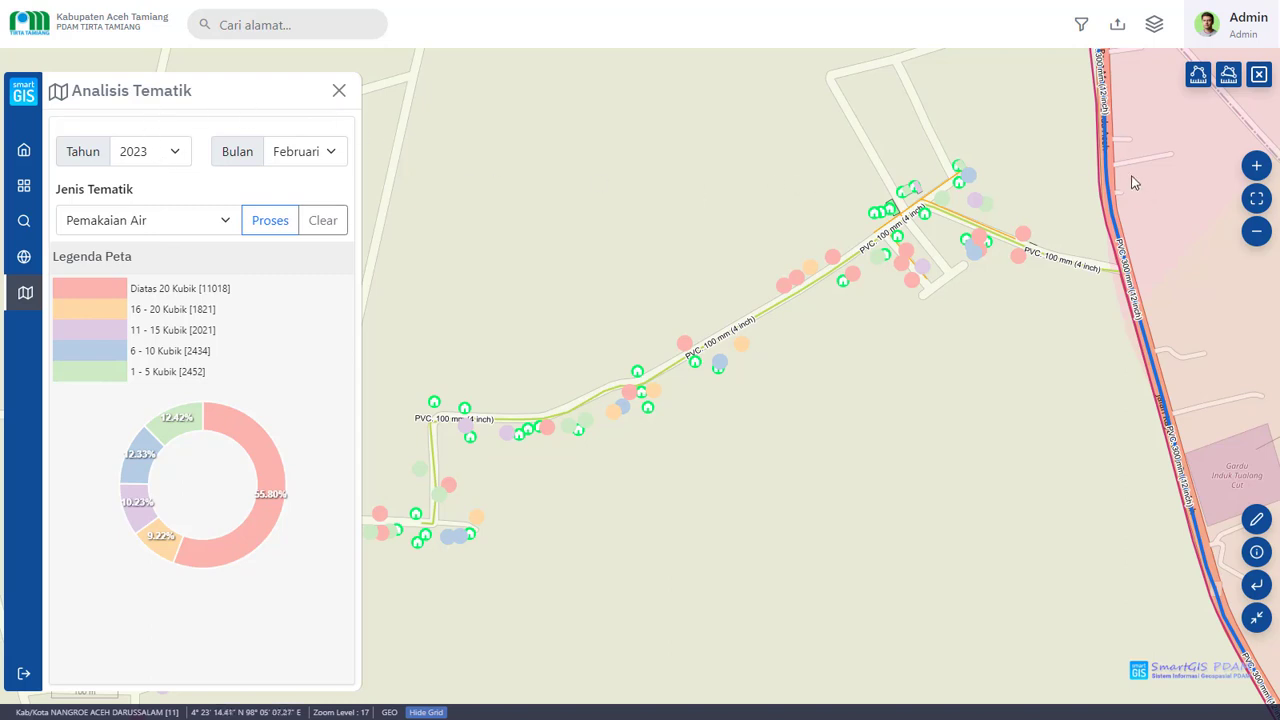
# Follow the PVC 300 mm main and box-zoom onto connections beside SMA Negeri 1 Manyak Payed.
pyautogui.moveTo(1131, 183); pyautogui.dragTo(871, 286)
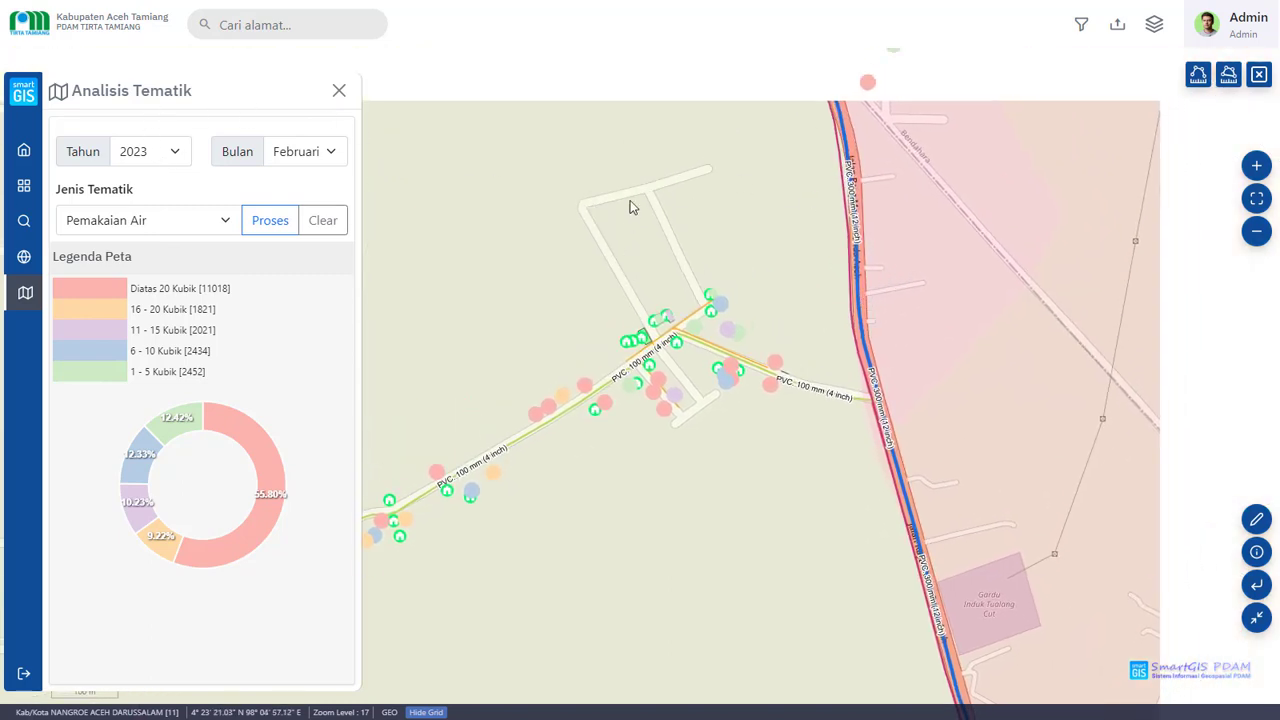
pyautogui.moveTo(630, 207); pyautogui.dragTo(736, 193)
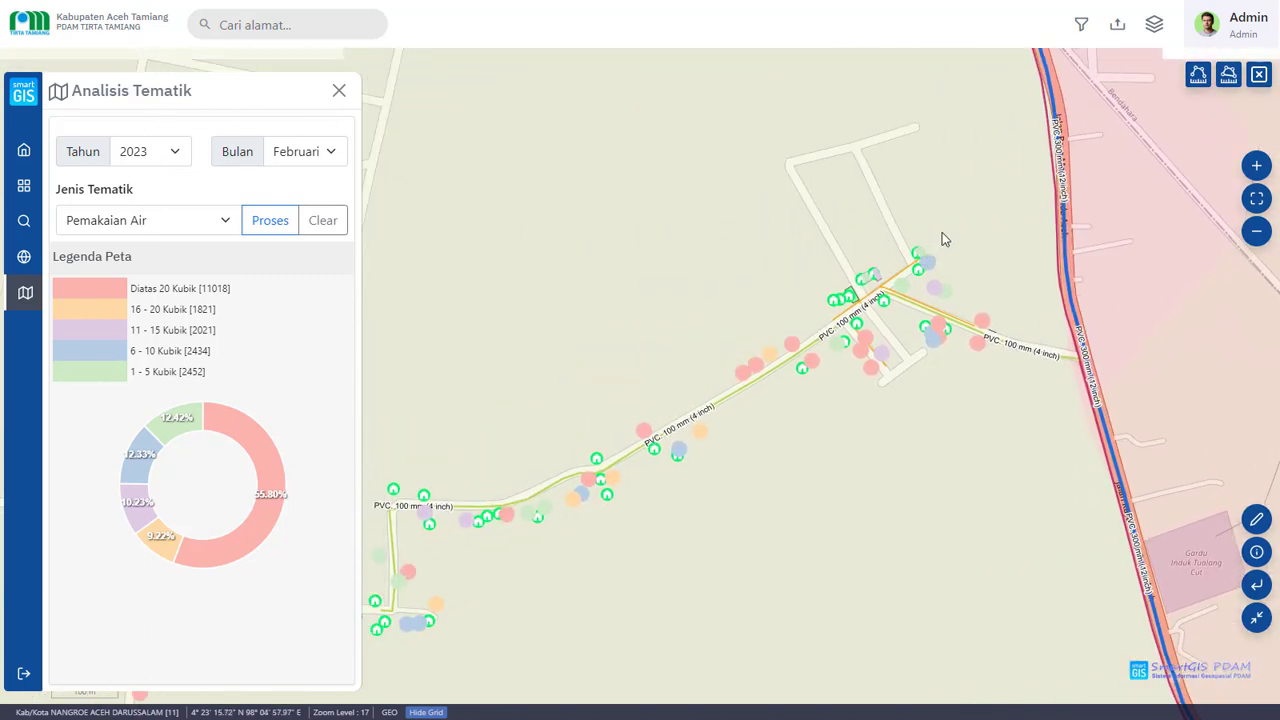
pyautogui.moveTo(625, 187); pyautogui.dragTo(478, 265)
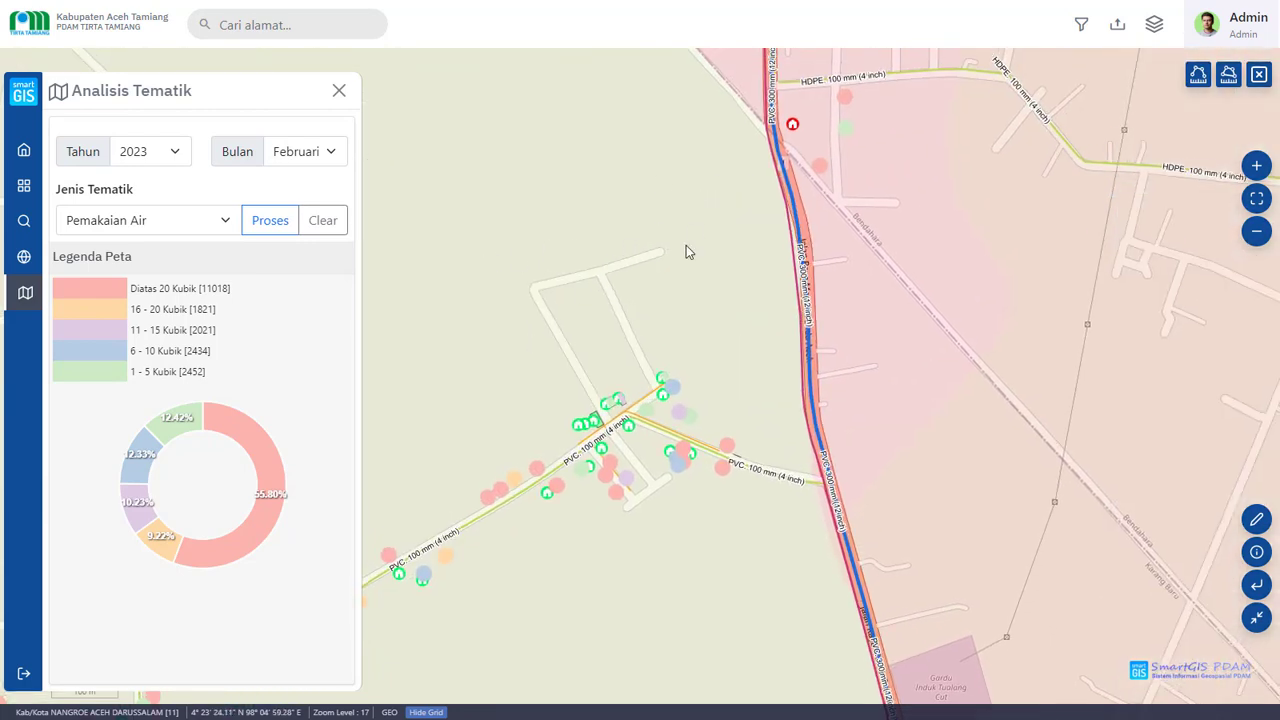
pyautogui.moveTo(686, 251); pyautogui.dragTo(694, 389)
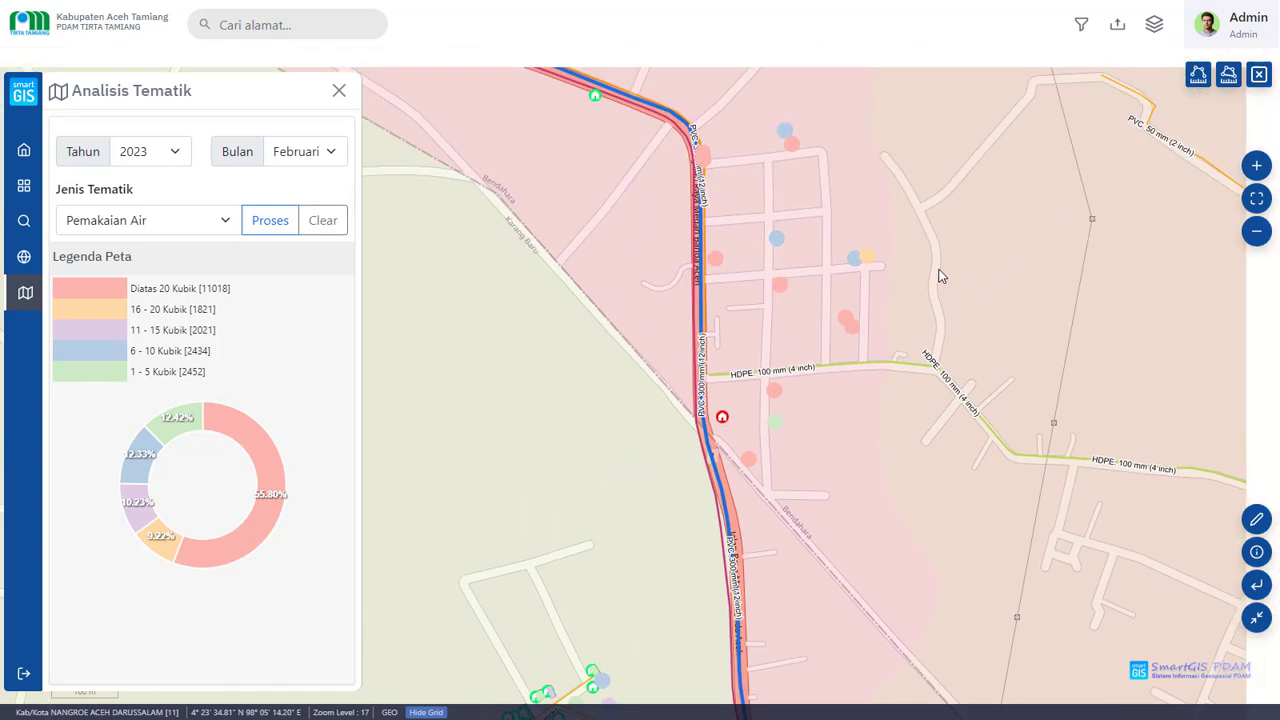
pyautogui.moveTo(489, 189); pyautogui.dragTo(640, 275)
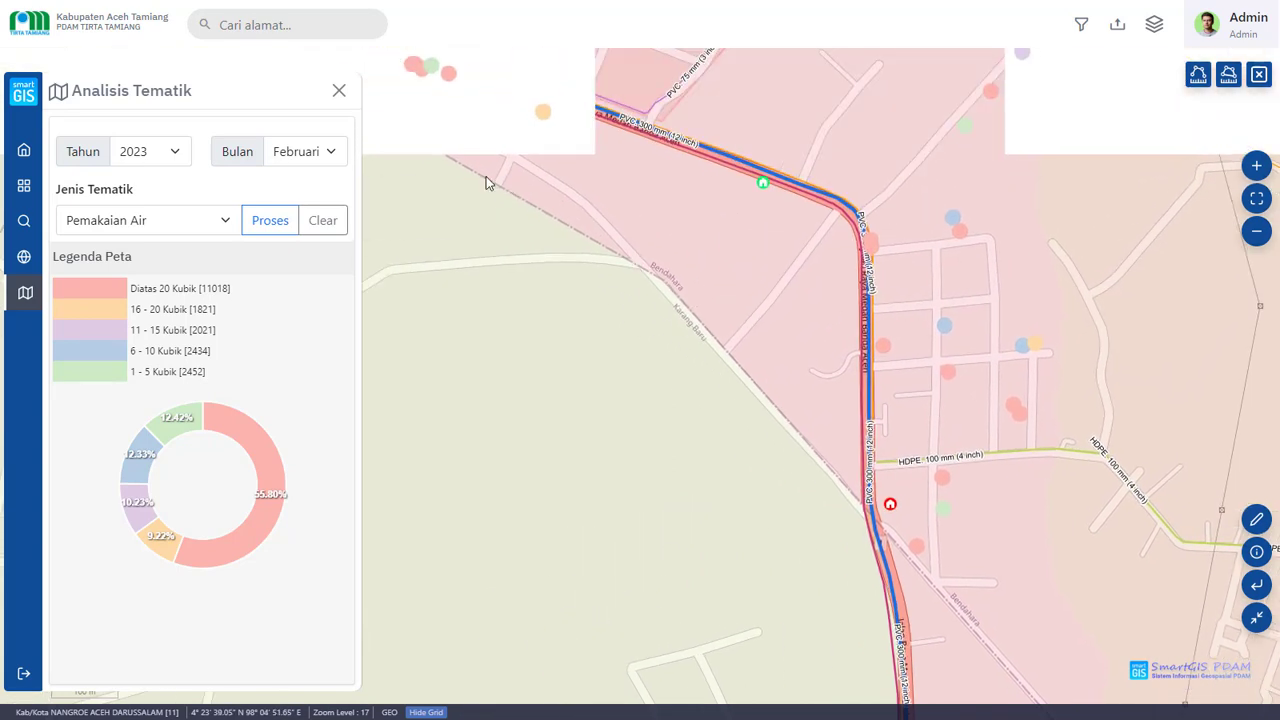
pyautogui.moveTo(471, 206); pyautogui.dragTo(680, 277)
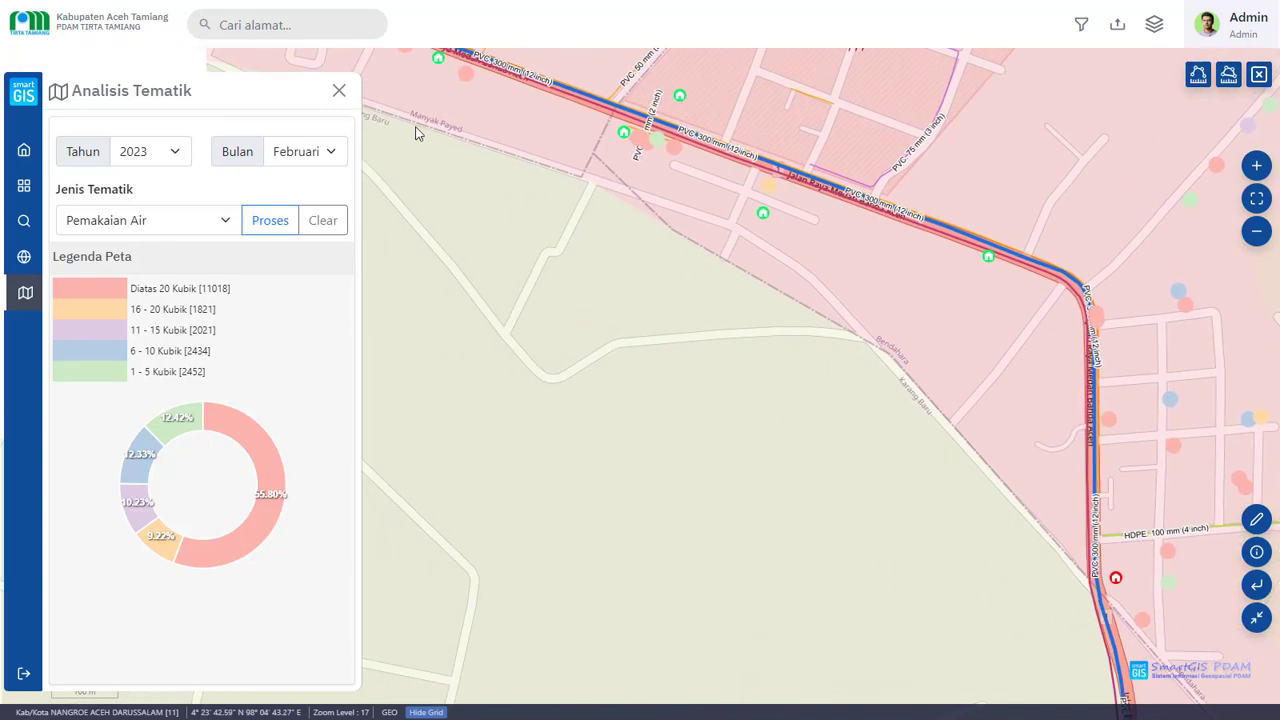
pyautogui.moveTo(585, 281); pyautogui.dragTo(706, 363)
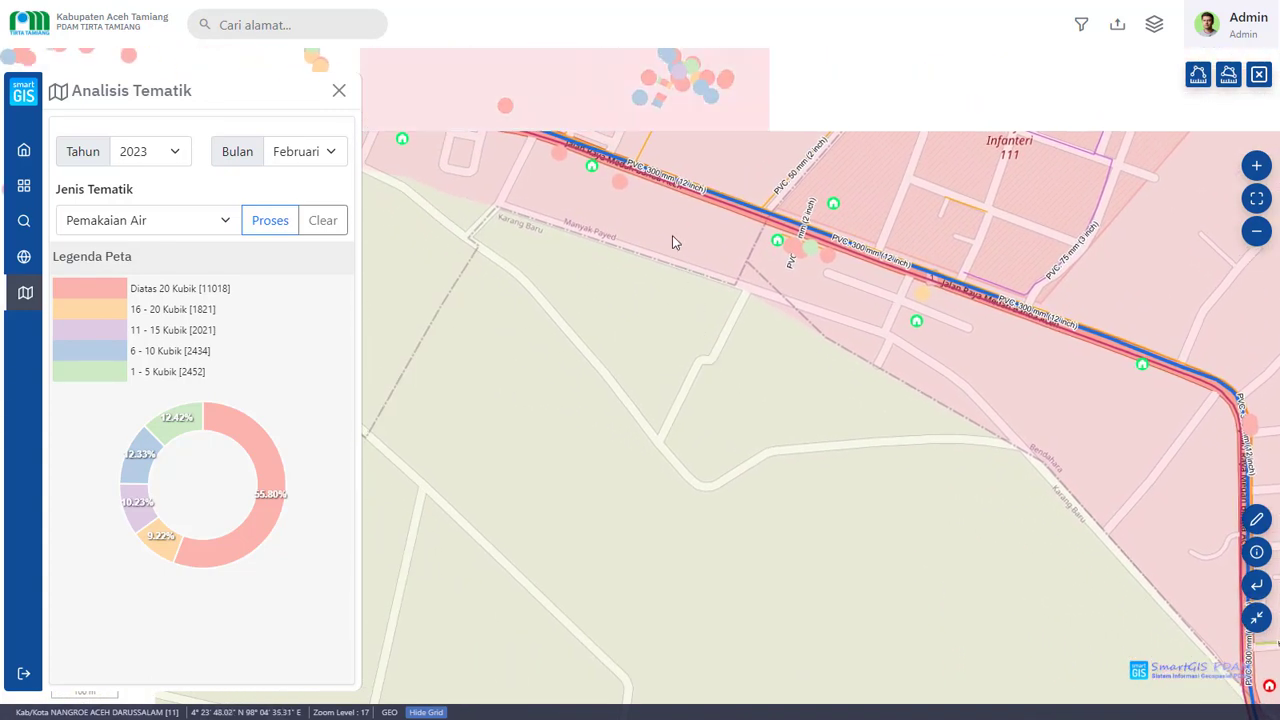
pyautogui.moveTo(720, 187); pyautogui.dragTo(700, 393)
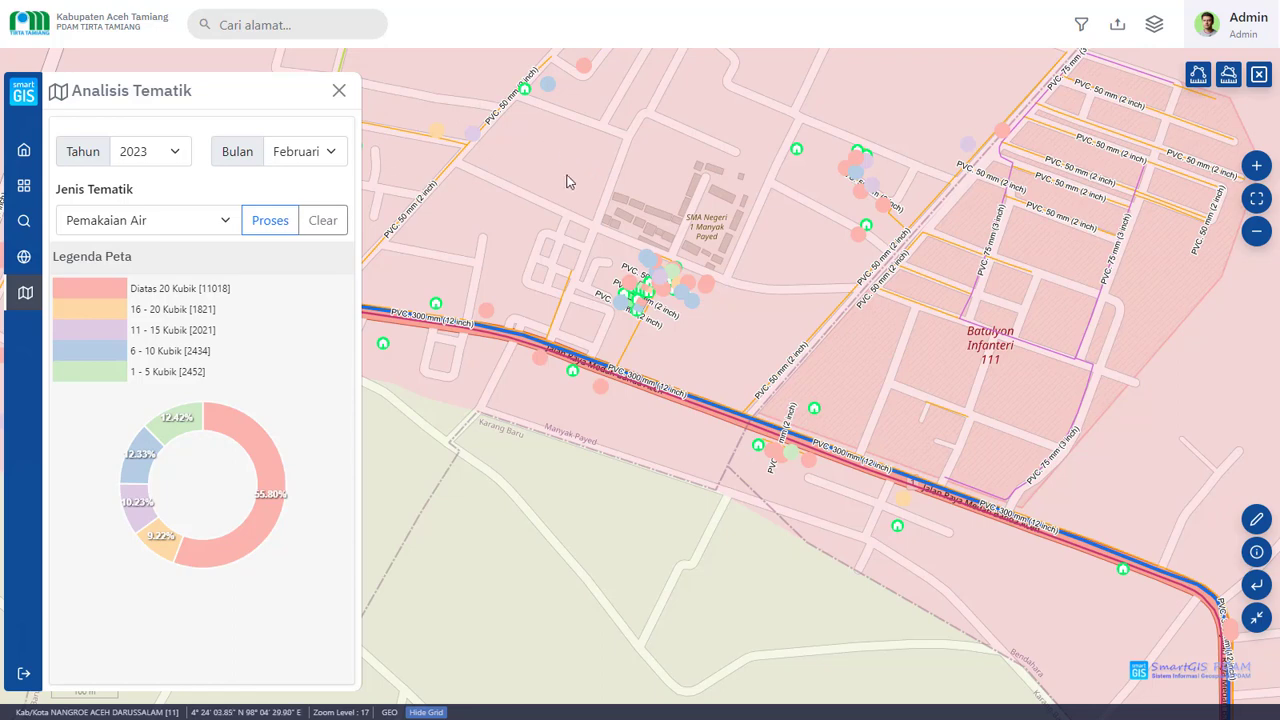
pyautogui.moveTo(551, 157); pyautogui.dragTo(757, 361)
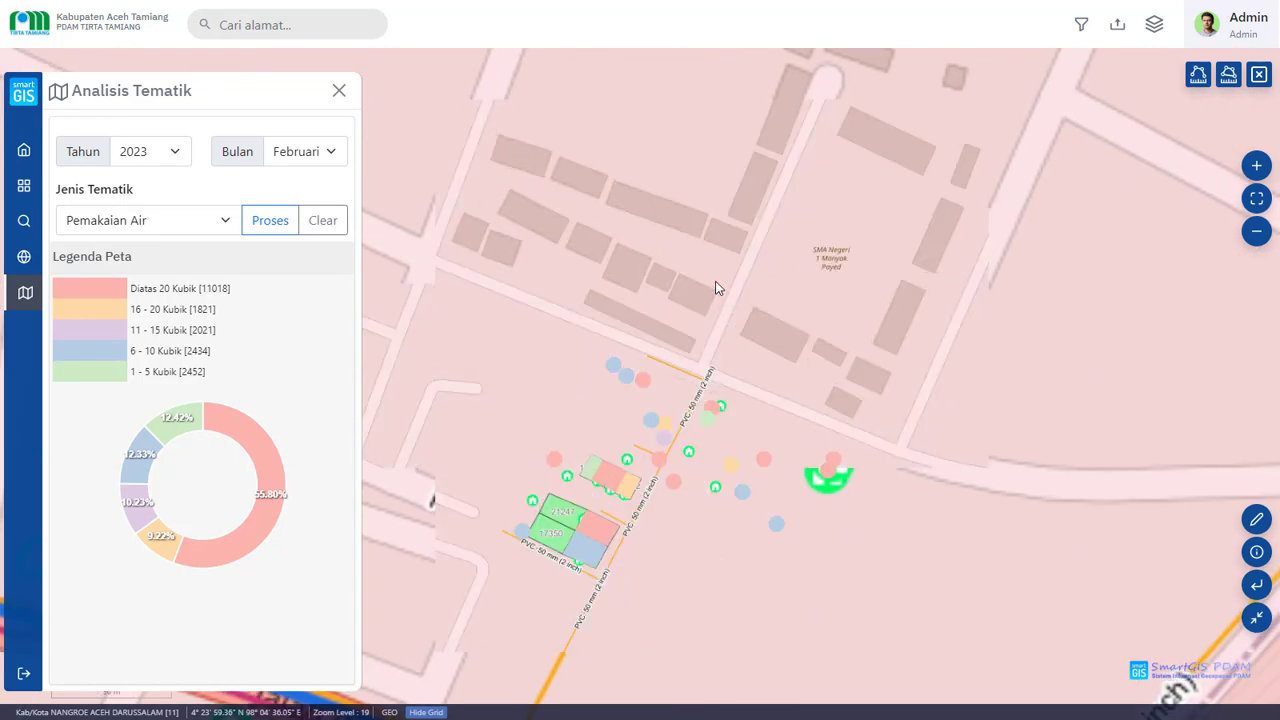
# Zoom out from level 19 to 17 to frame the school, Batalyon Infanteri 111 and PVC 300 mm main.
pyautogui.moveTo(737, 214); pyautogui.dragTo(763, 161)
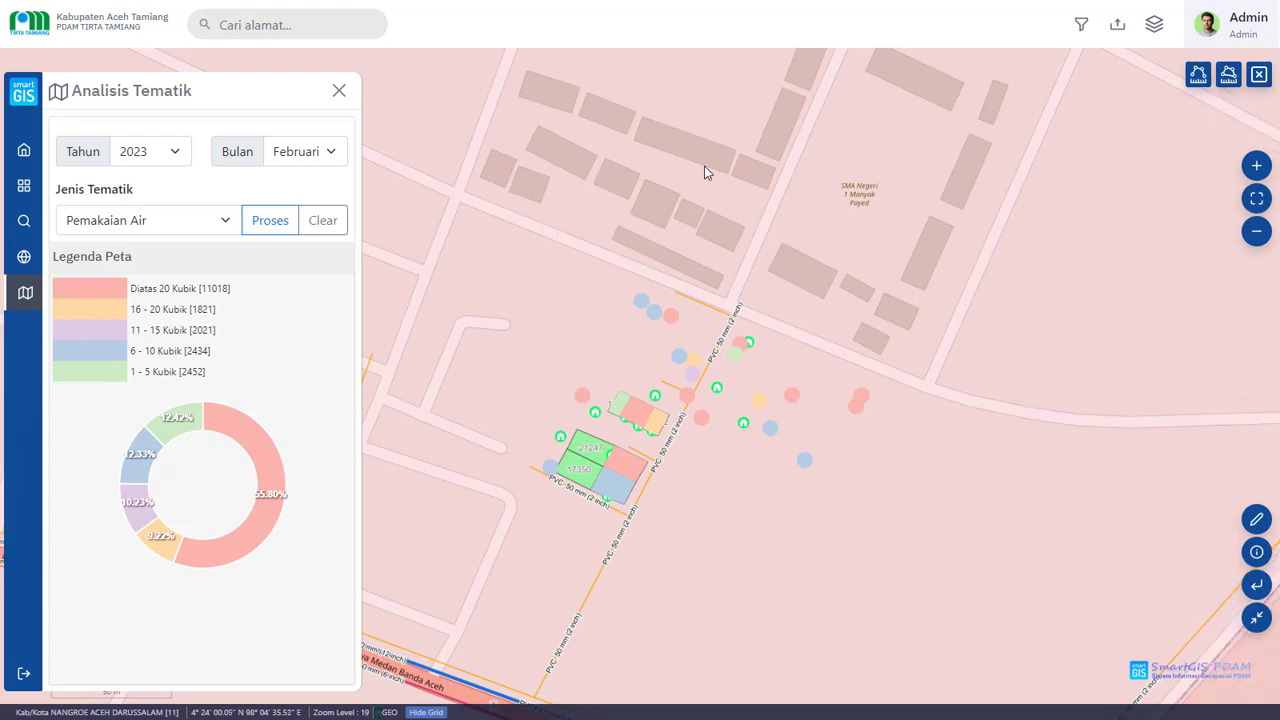
pyautogui.scroll(-2, 694, 172)
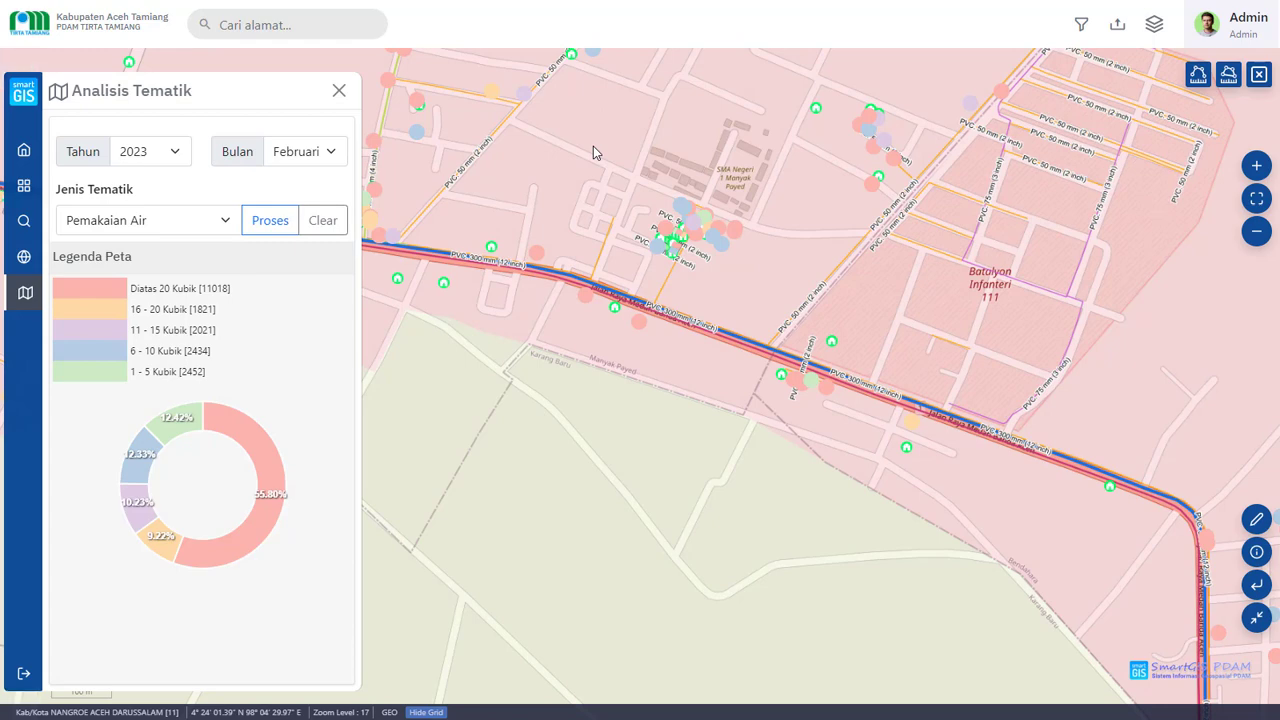
pyautogui.moveTo(609, 174); pyautogui.dragTo(631, 185)
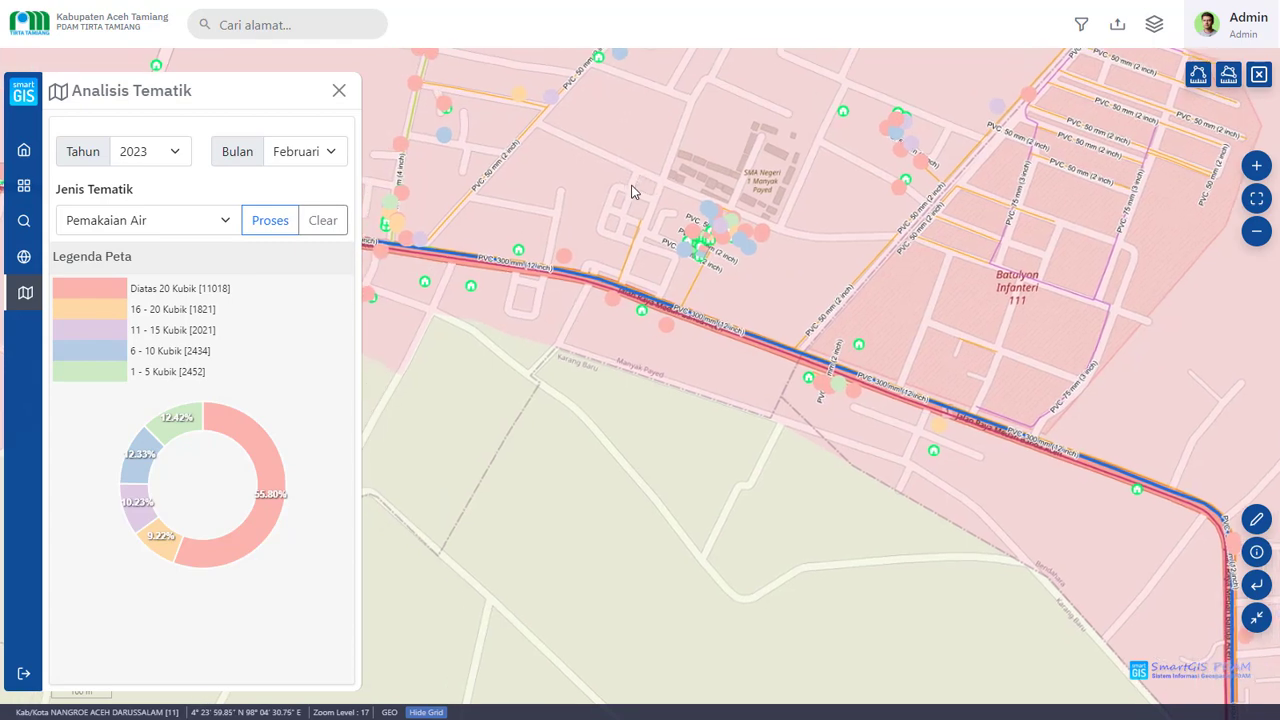
pyautogui.moveTo(748, 179); pyautogui.dragTo(728, 191)
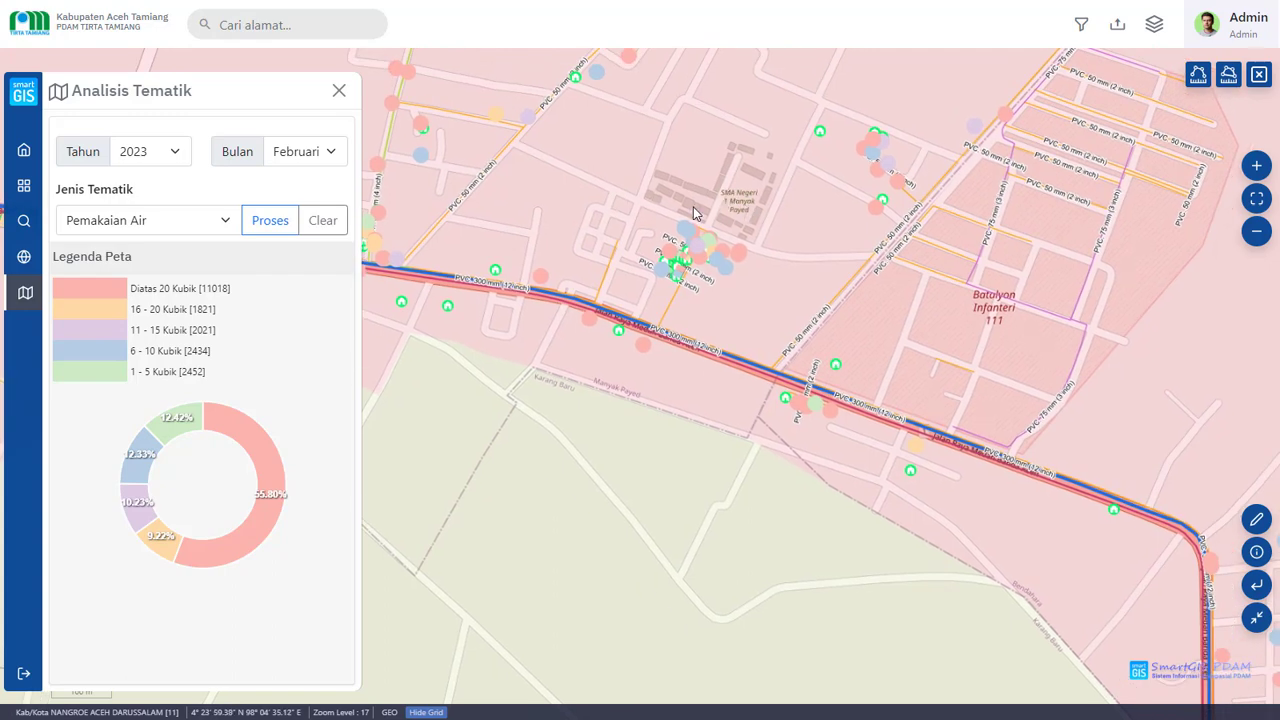
pyautogui.moveTo(726, 185); pyautogui.dragTo(666, 193)
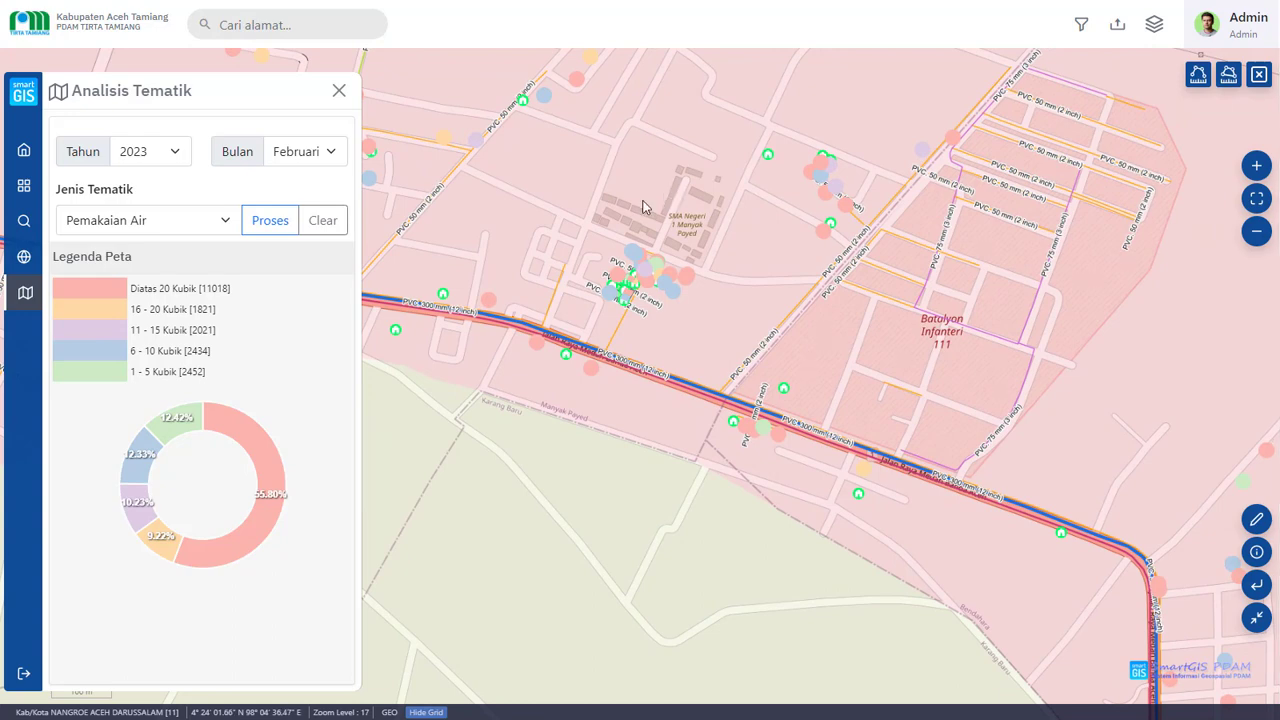
pyautogui.moveTo(593, 246); pyautogui.dragTo(605, 263)
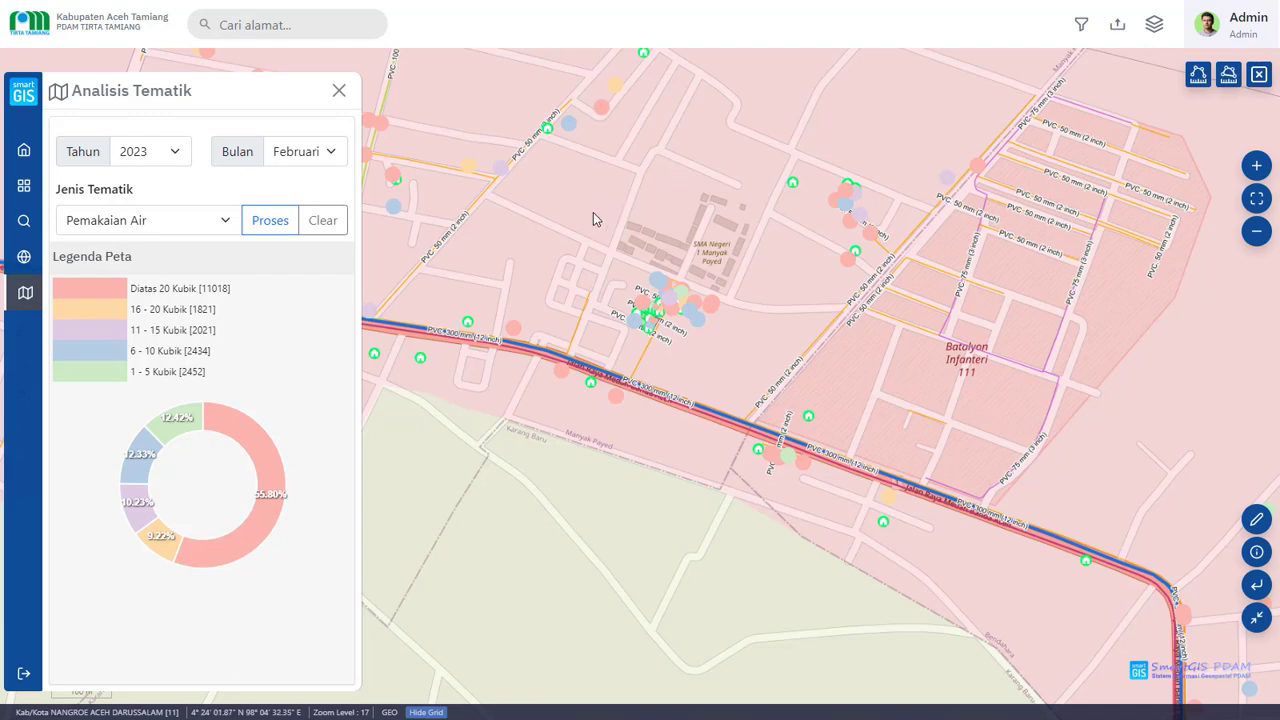
# Box-zoom onto the school's service connections and nudge the view around them.
pyautogui.moveTo(590, 228); pyautogui.dragTo(744, 360)
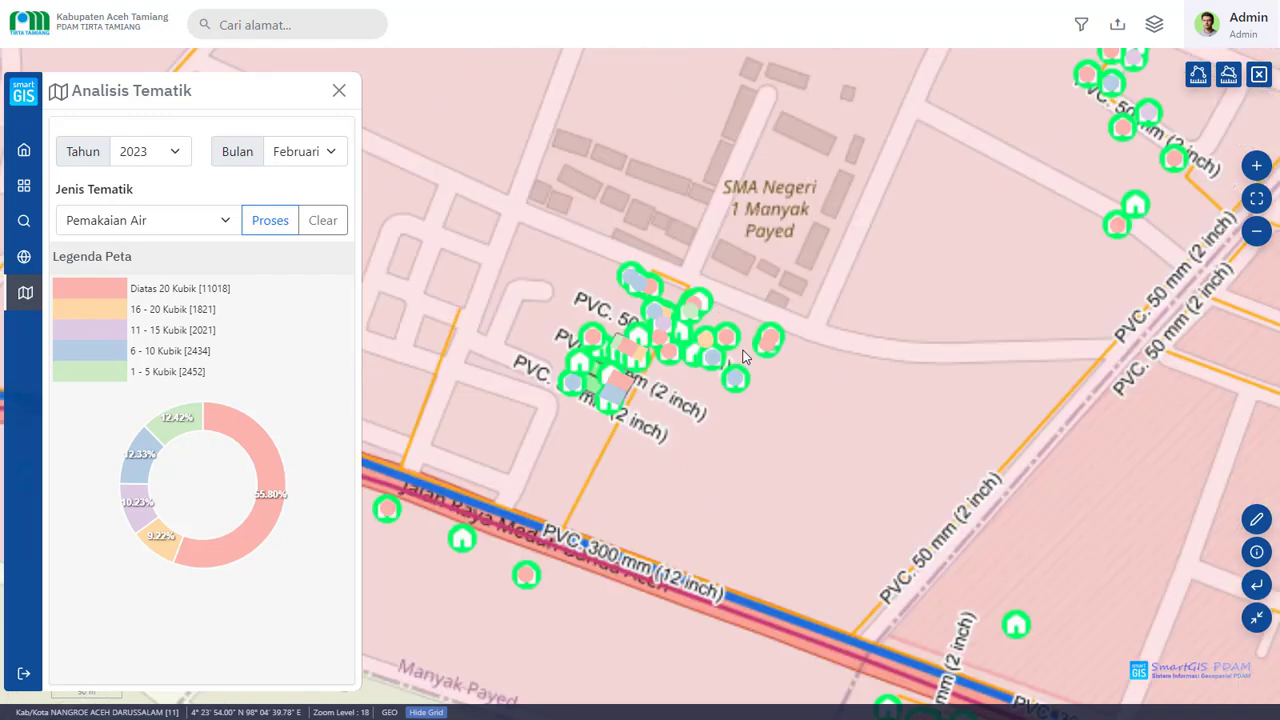
pyautogui.moveTo(702, 248); pyautogui.dragTo(789, 152)
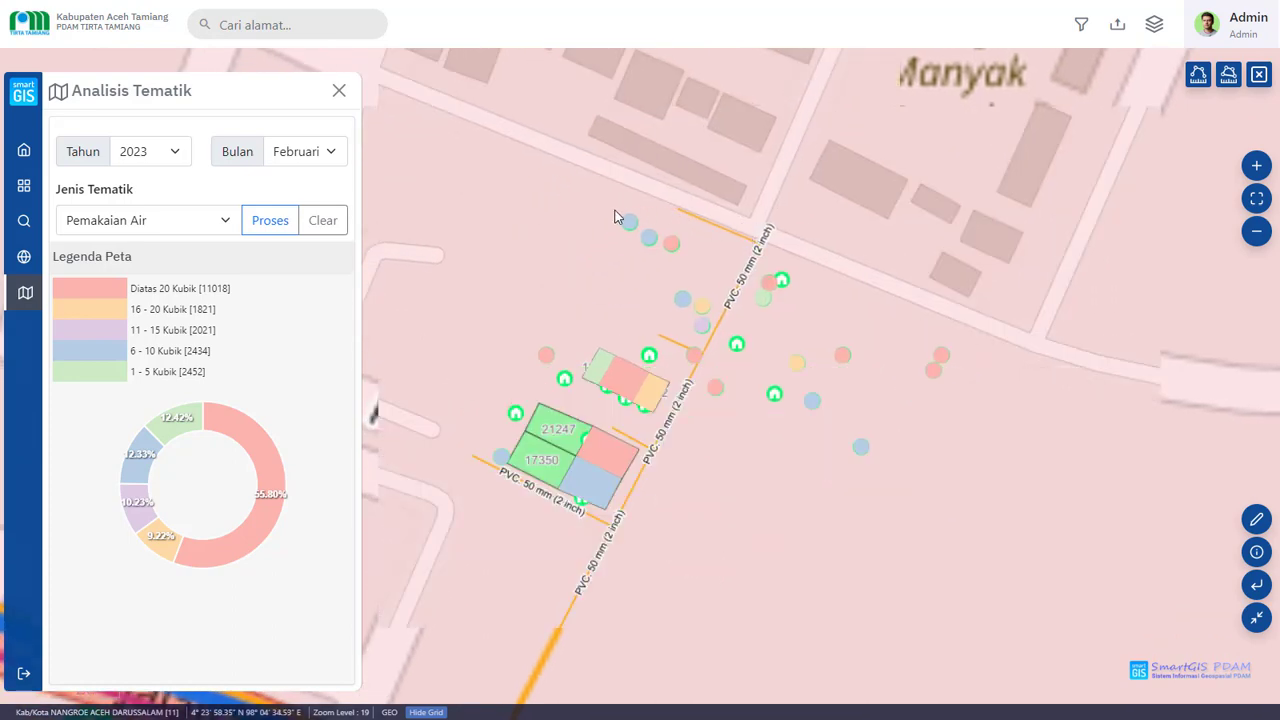
pyautogui.scroll(-1, 617, 209)
pyautogui.moveTo(609, 194); pyautogui.dragTo(606, 217)
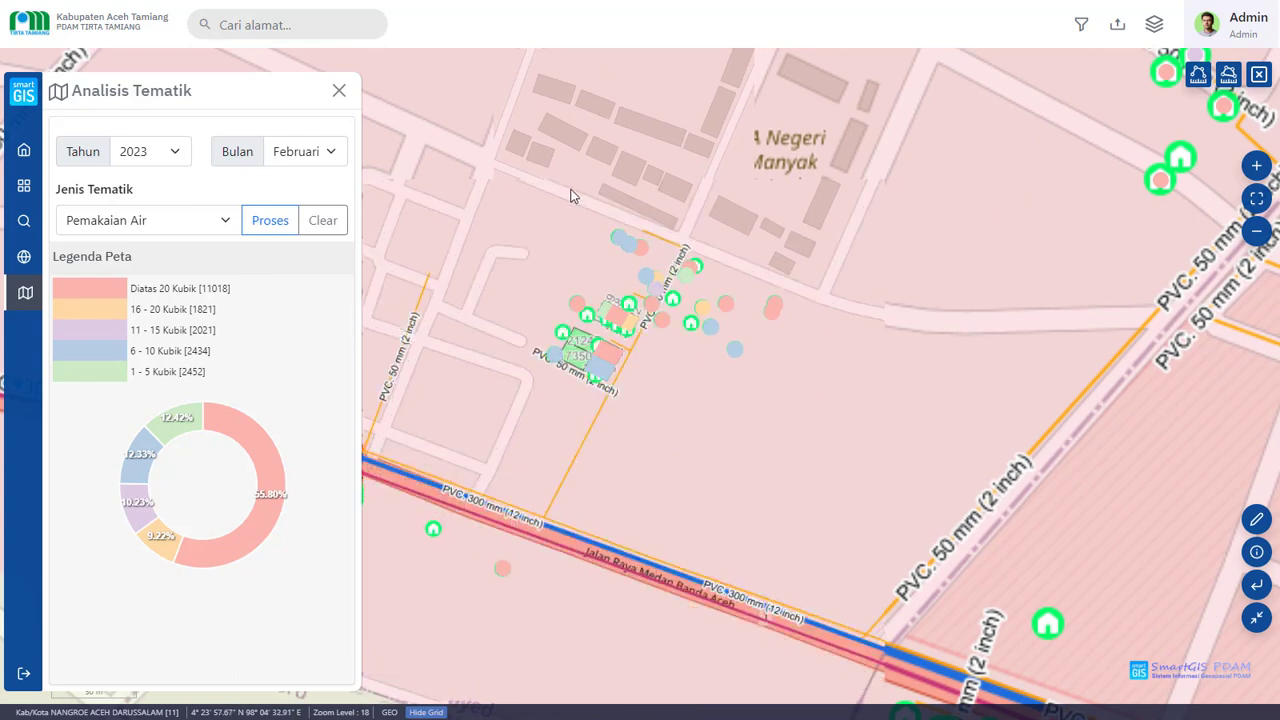
pyautogui.moveTo(574, 196); pyautogui.dragTo(603, 223)
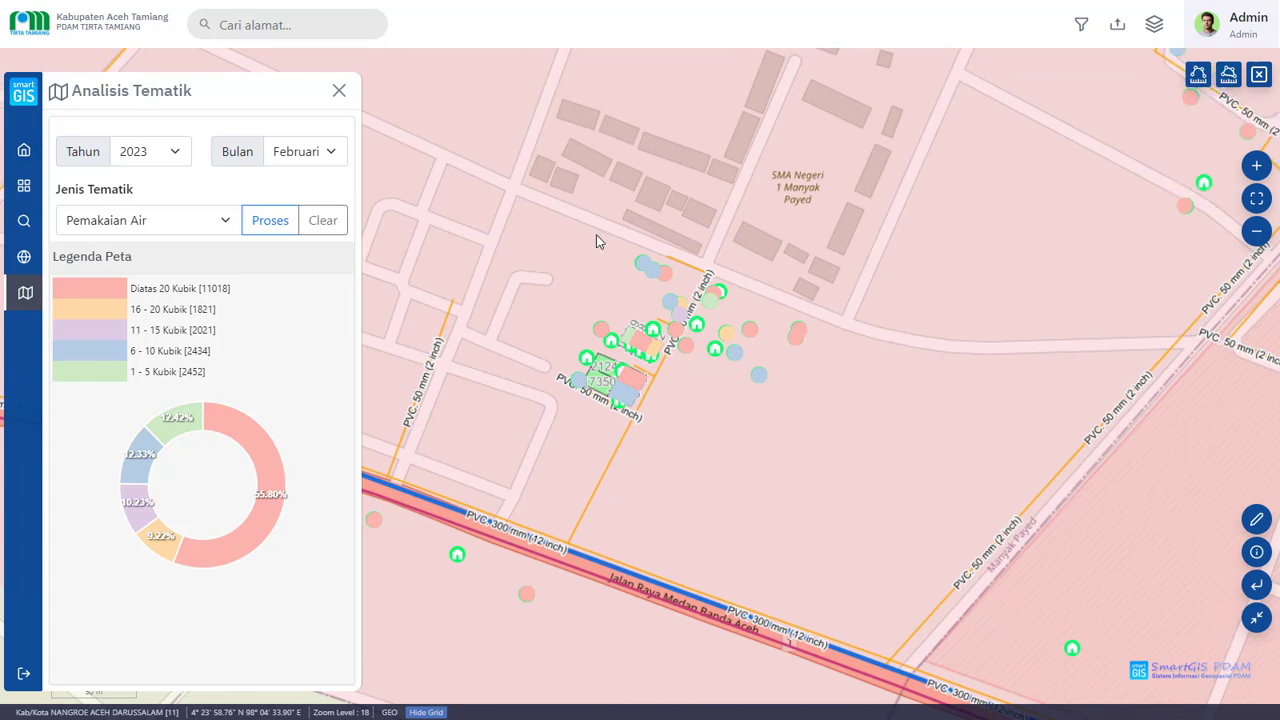
pyautogui.moveTo(596, 234); pyautogui.dragTo(650, 207)
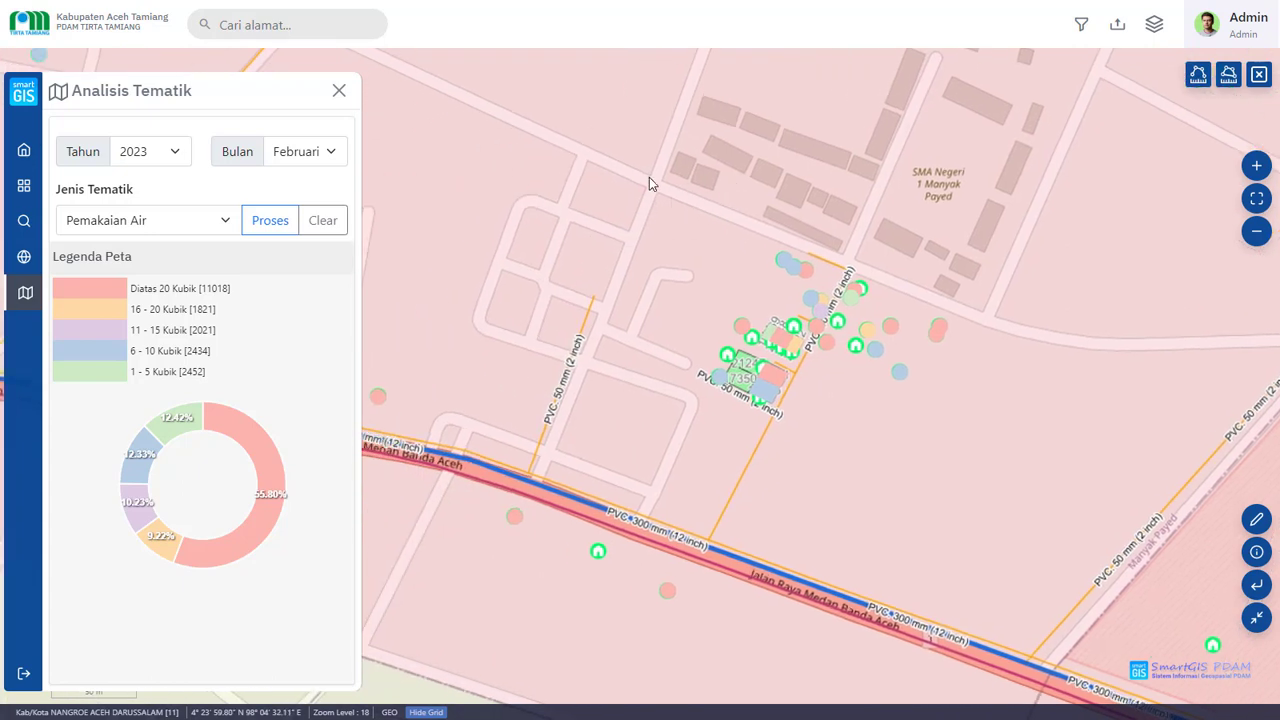
pyautogui.moveTo(754, 170); pyautogui.dragTo(719, 181)
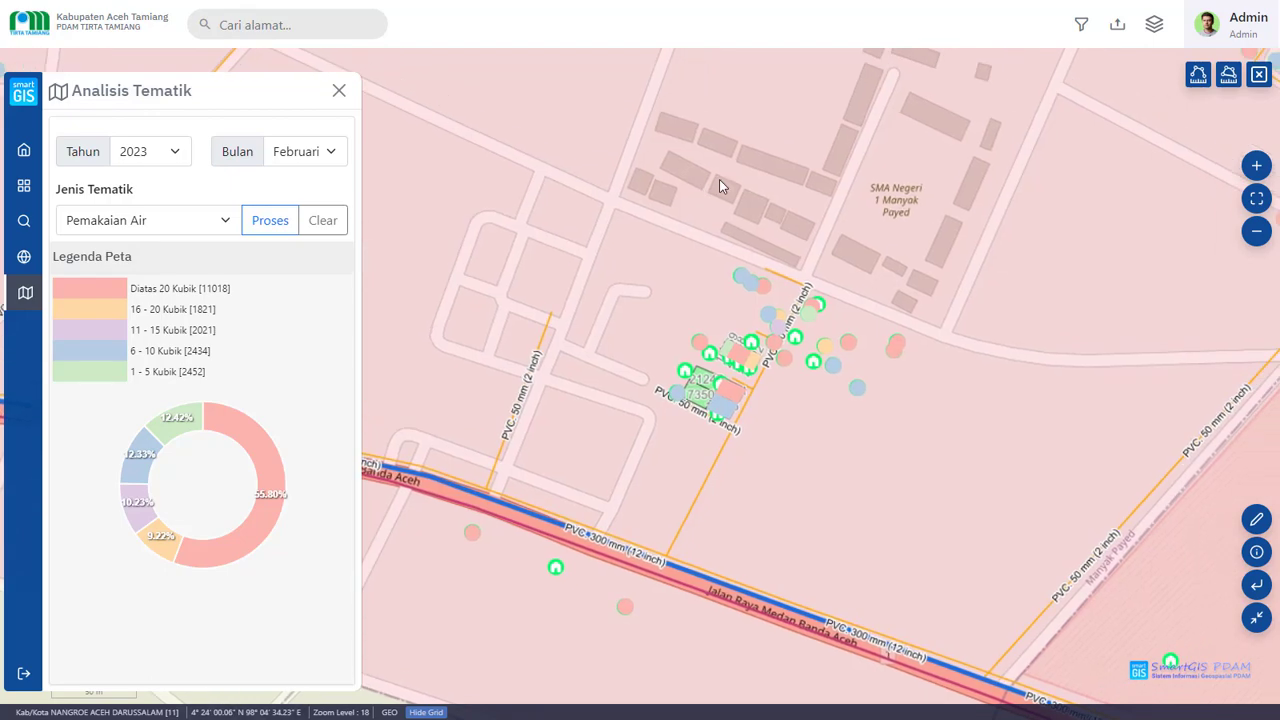
pyautogui.moveTo(586, 218); pyautogui.dragTo(647, 198)
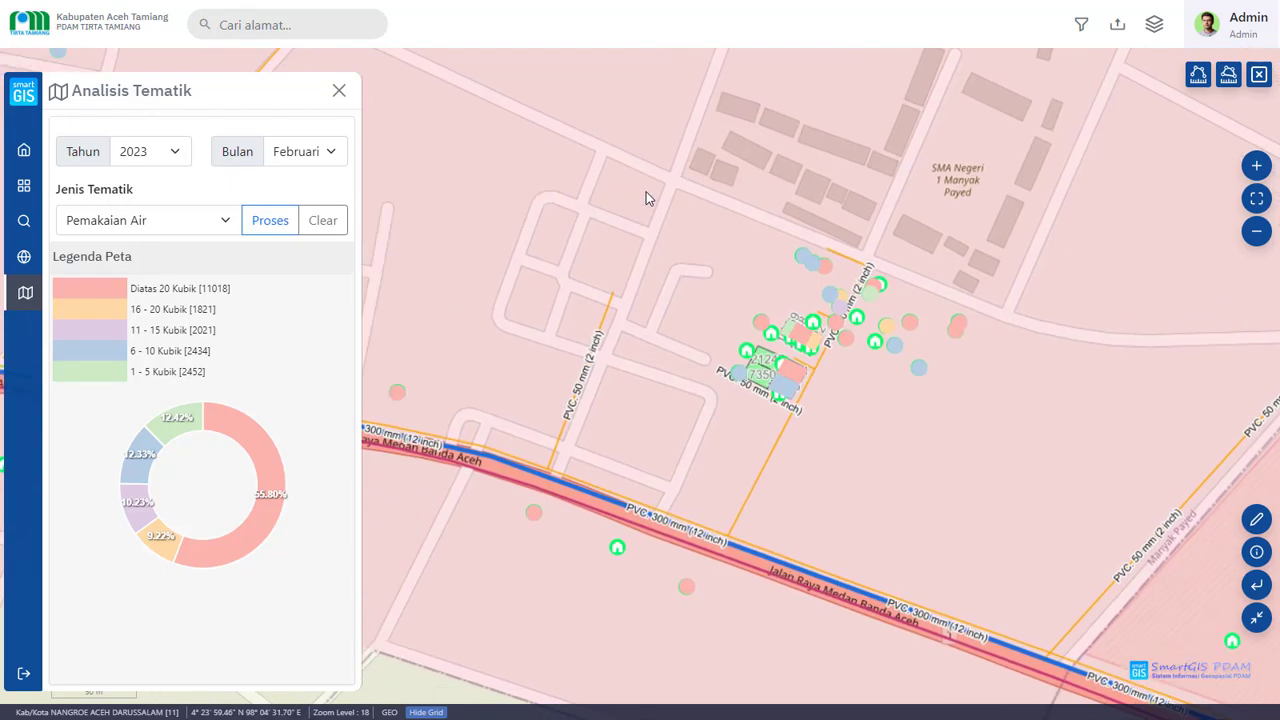
# Frame the water-usage-coloured meters and parcels beside Jalan Raya Medan Banda Aceh.
pyautogui.scroll(-1, 703, 236)
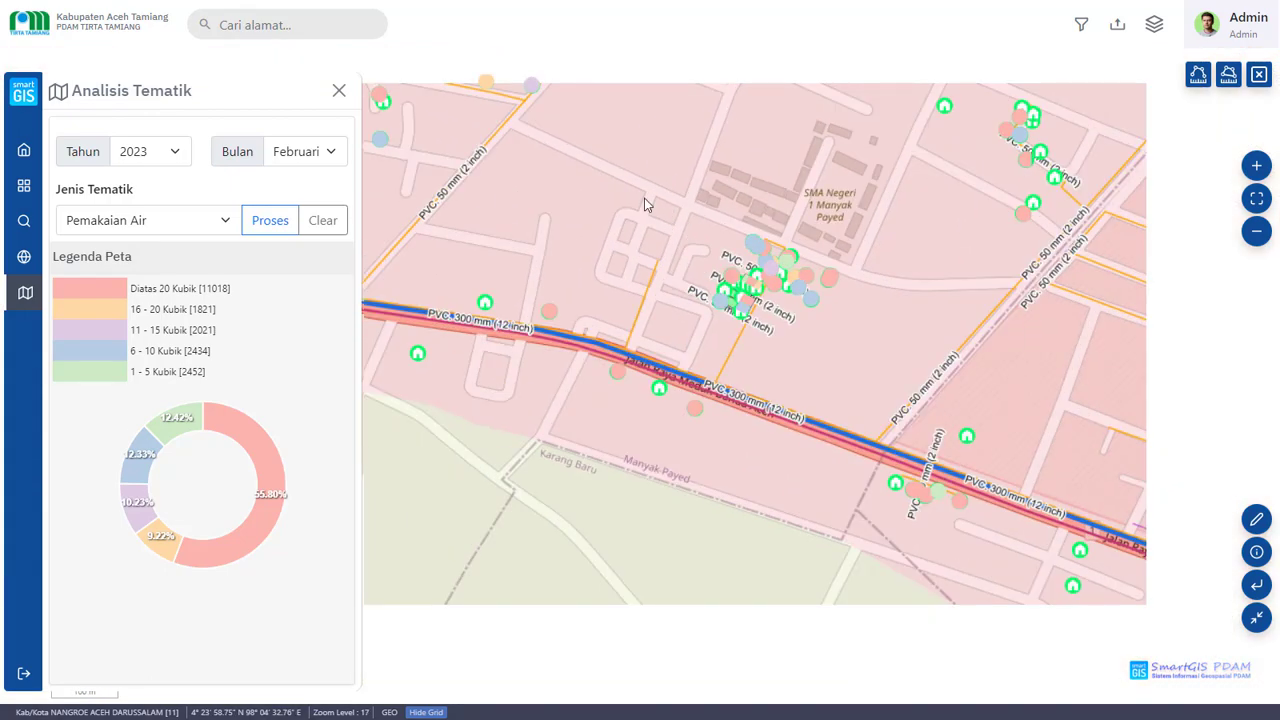
pyautogui.moveTo(677, 146); pyautogui.dragTo(640, 191)
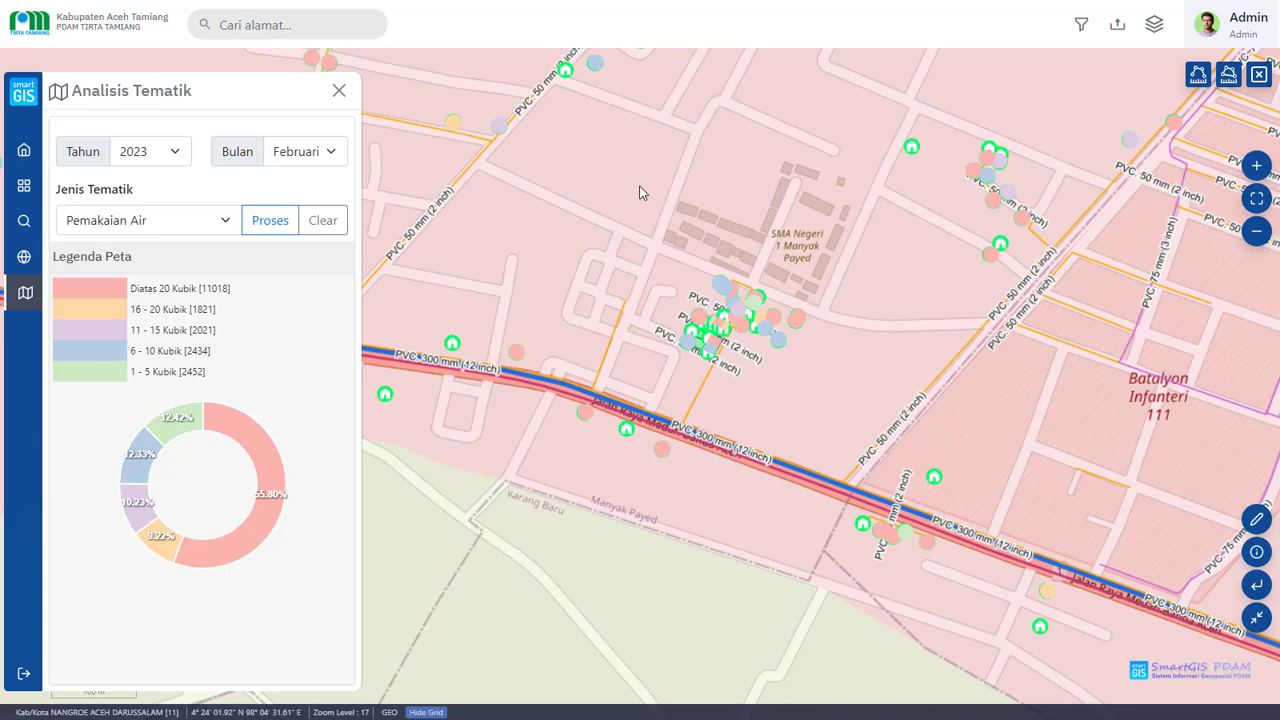
pyautogui.moveTo(628, 250); pyautogui.dragTo(863, 394)
pyautogui.scroll(1, 740, 277)
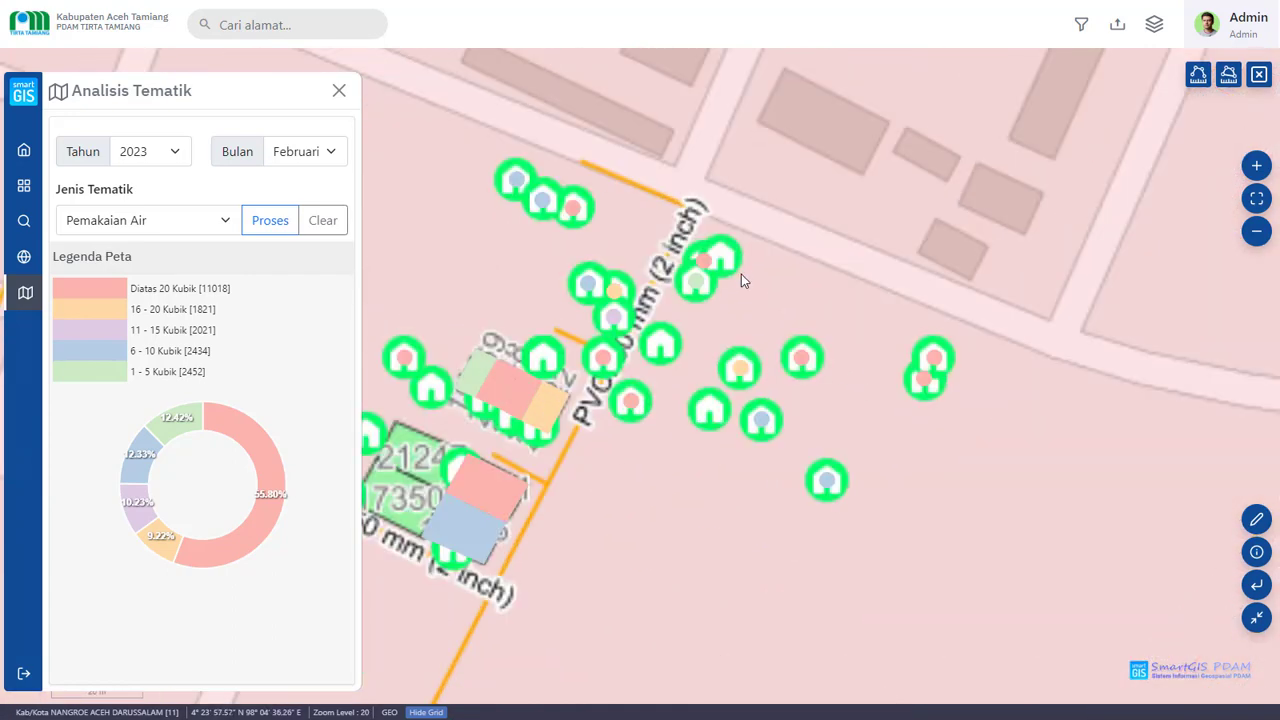
pyautogui.moveTo(476, 280); pyautogui.dragTo(697, 254)
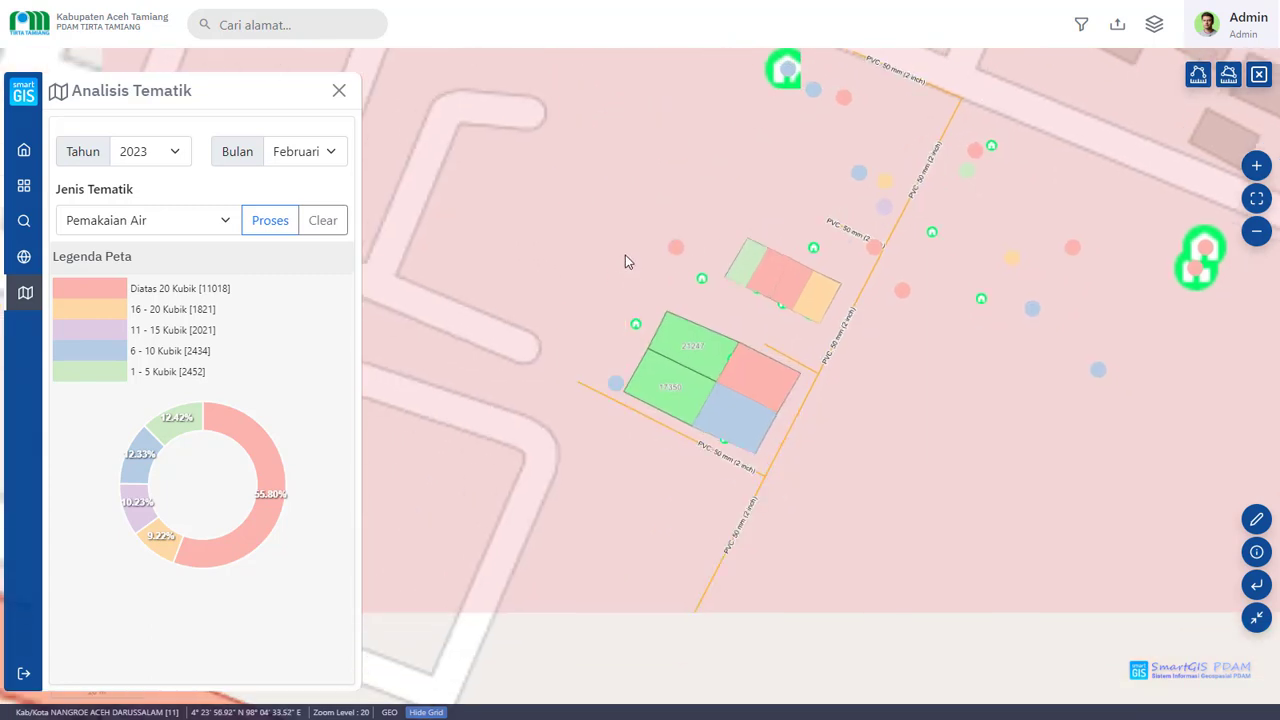
pyautogui.moveTo(770, 145); pyautogui.dragTo(686, 198)
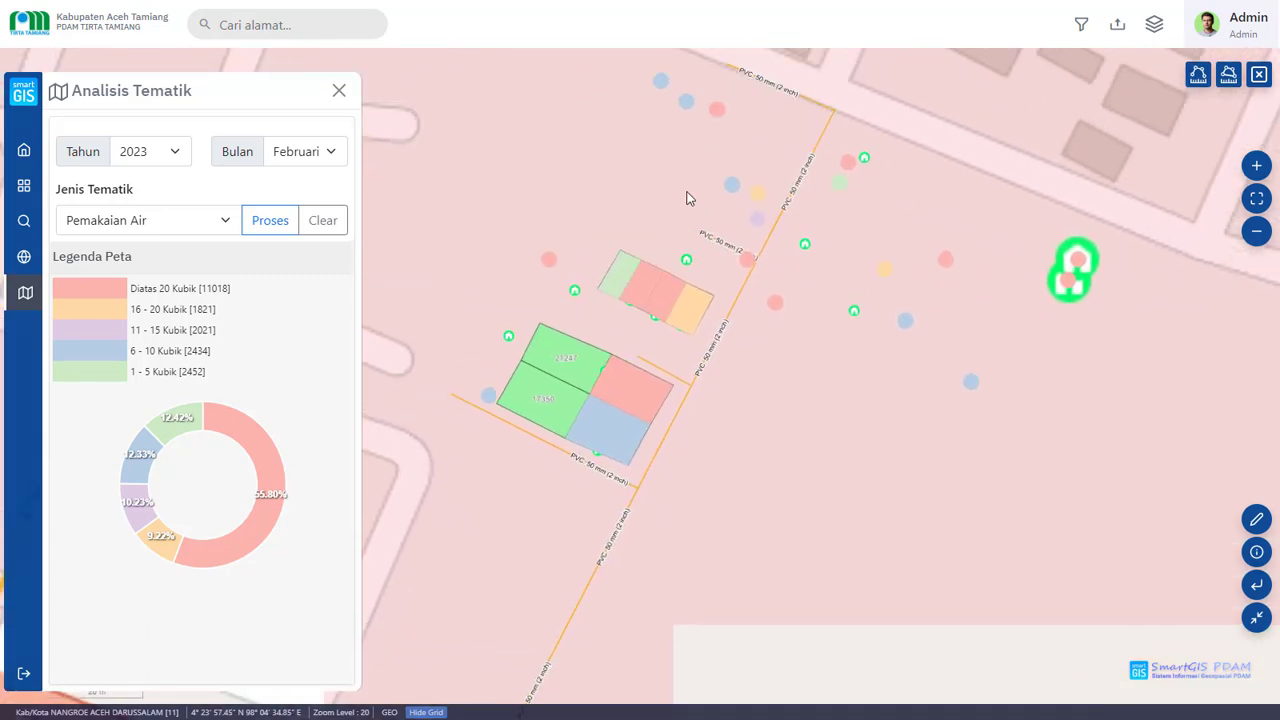
pyautogui.scroll(-1, 748, 201)
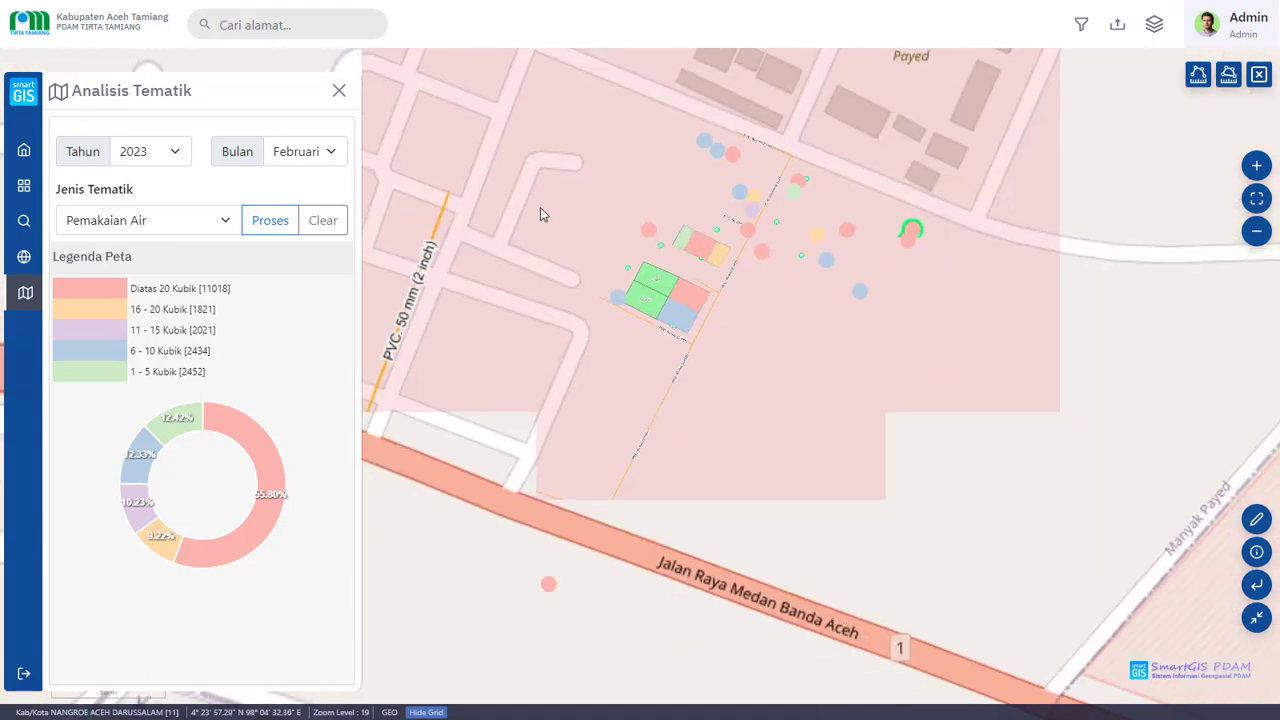
pyautogui.moveTo(540, 207); pyautogui.dragTo(671, 187)
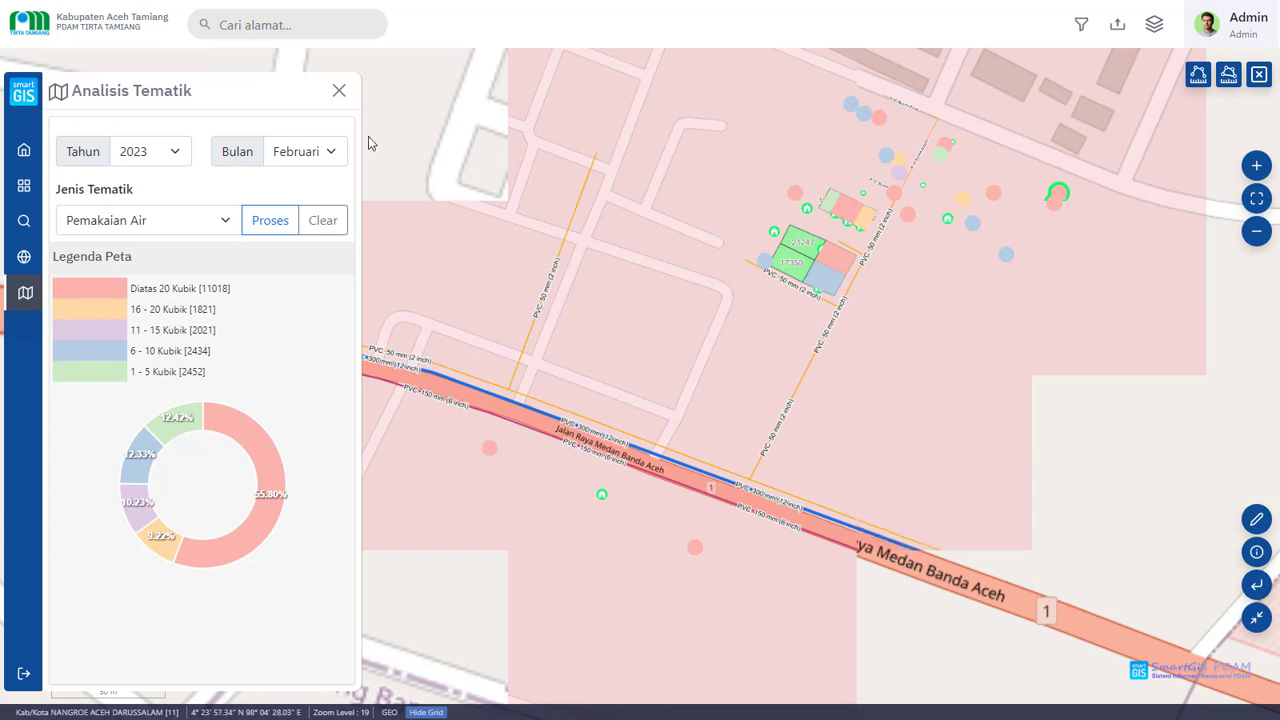
# Clear the Pemakaian Air thematic colouring and close the Analisis Tematik panel.
pyautogui.click(339, 93)
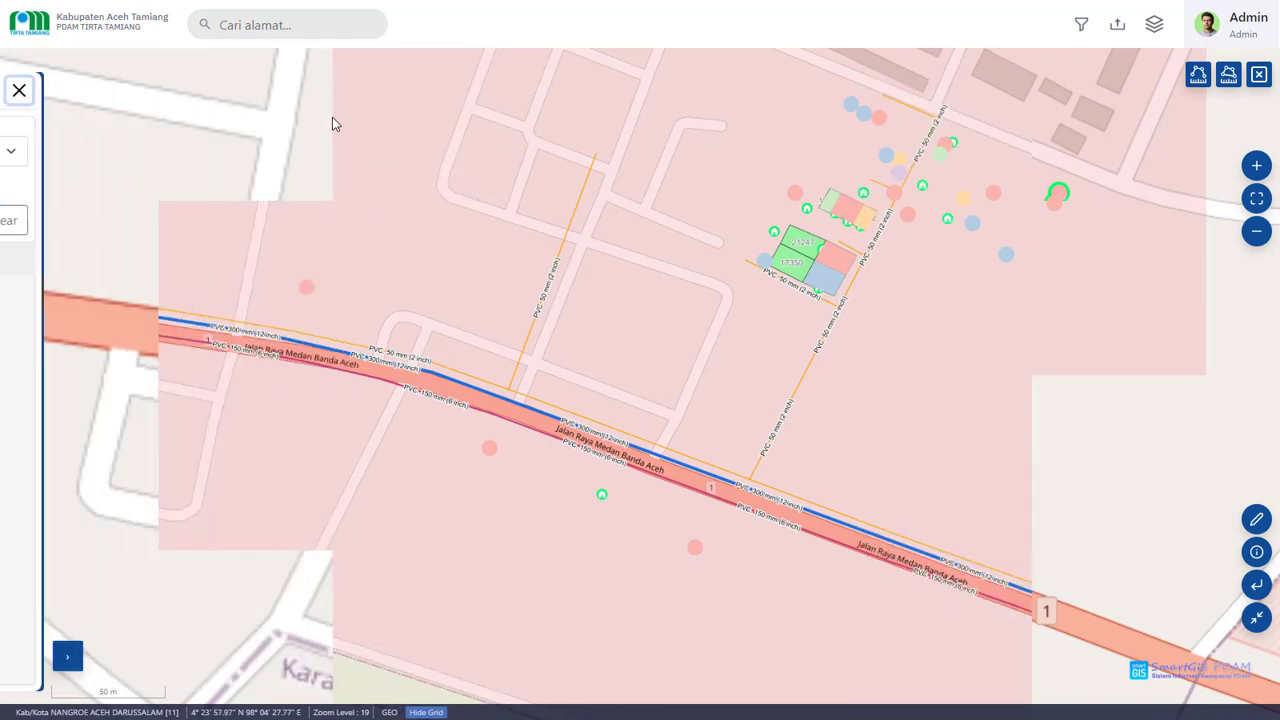
pyautogui.click(24, 292)
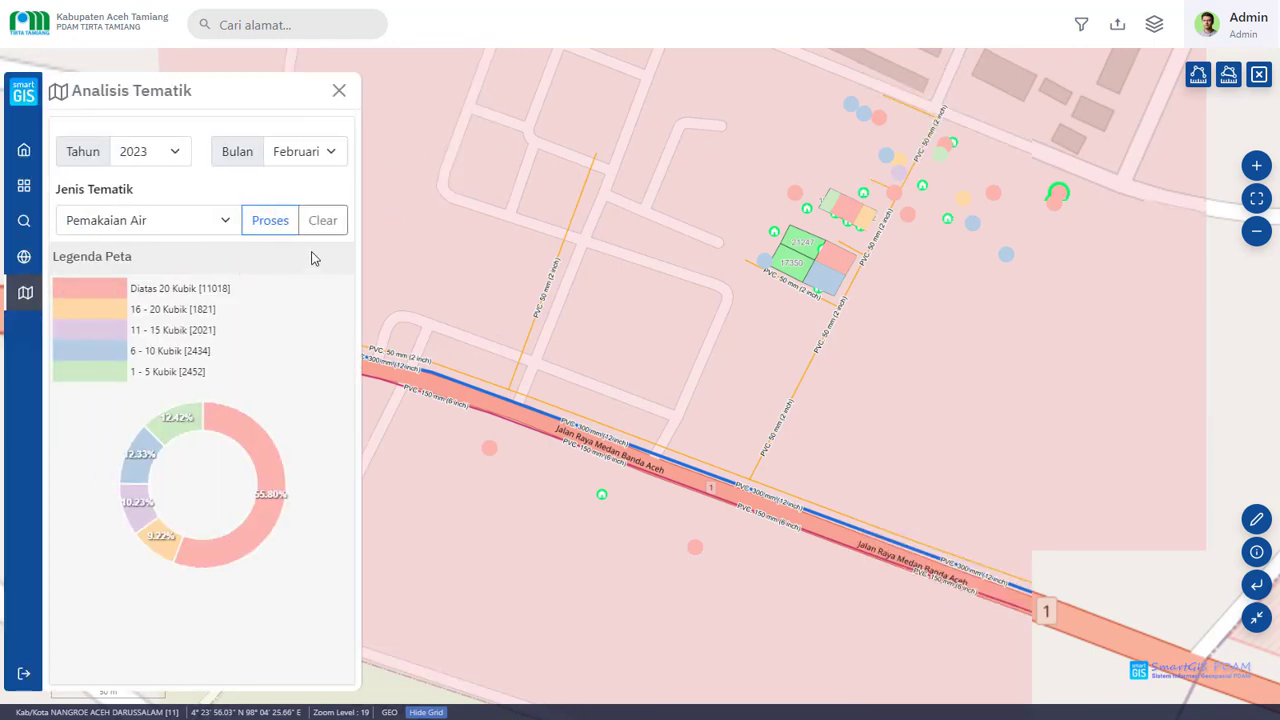
pyautogui.click(321, 214)
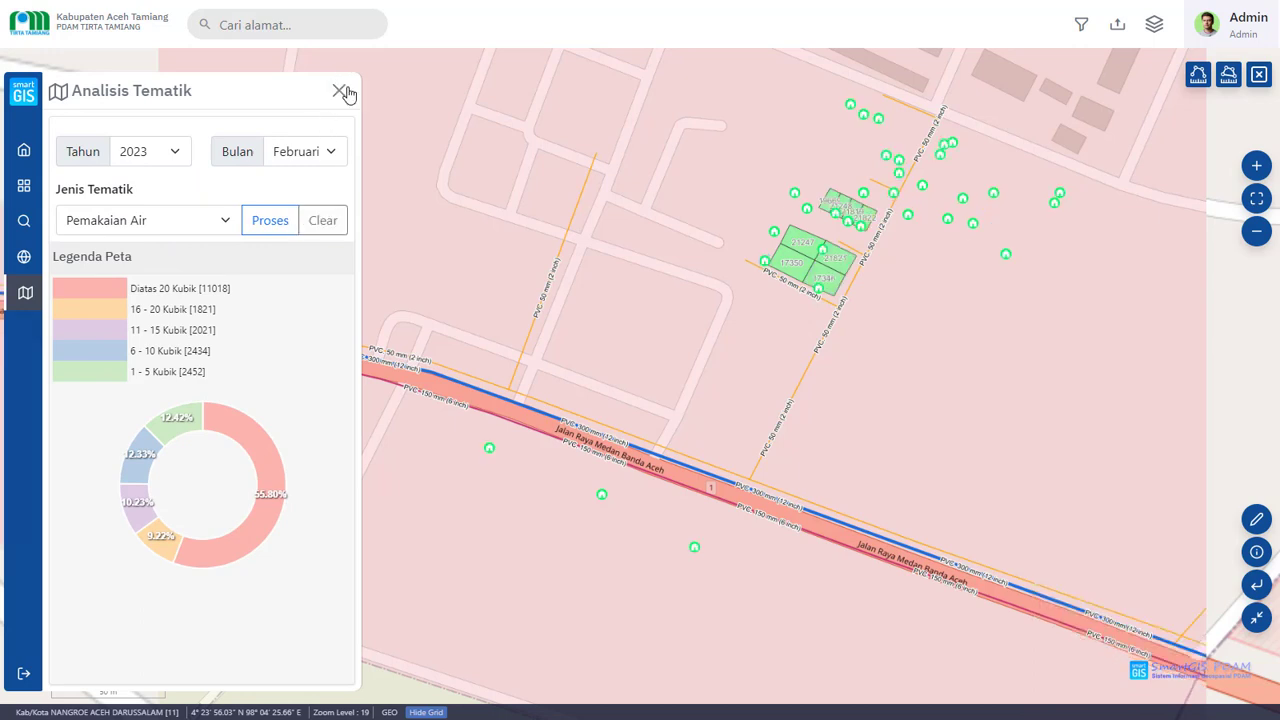
pyautogui.click(339, 91)
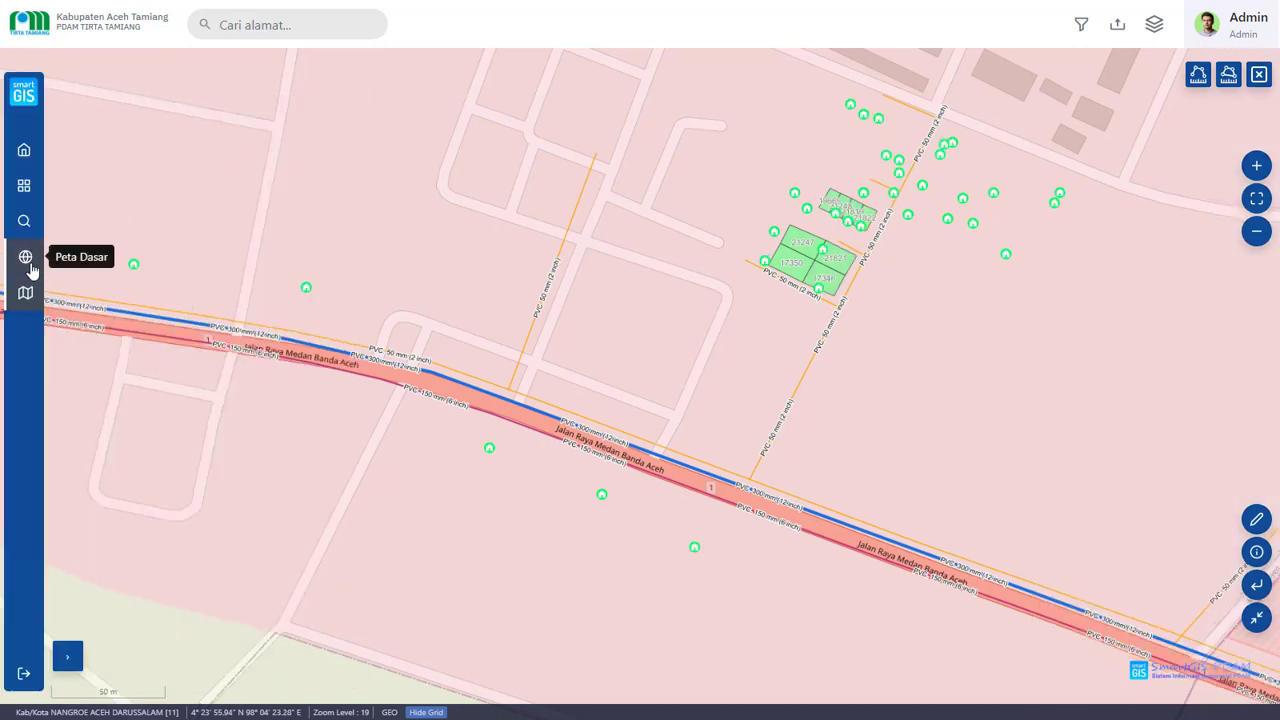
# Search customers by name (Cari Nama Pelanggan) using the query 'U'.
pyautogui.click(25, 224)
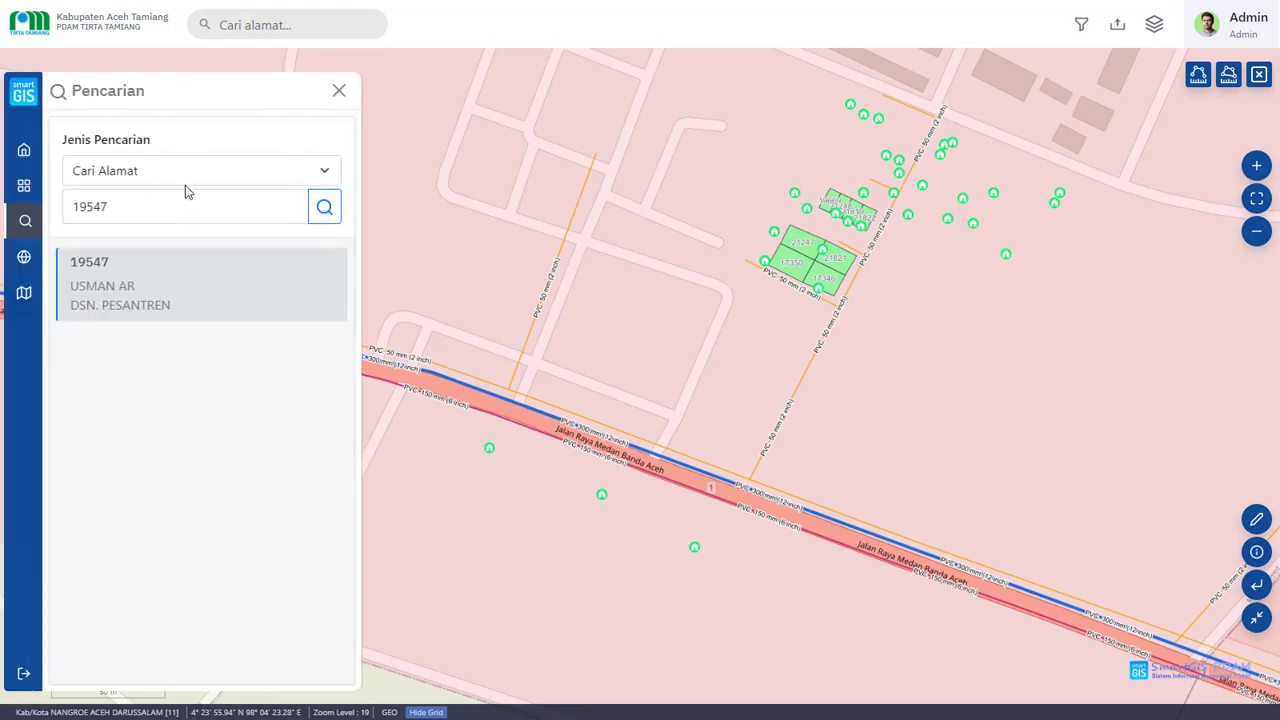
pyautogui.doubleClick(193, 200)
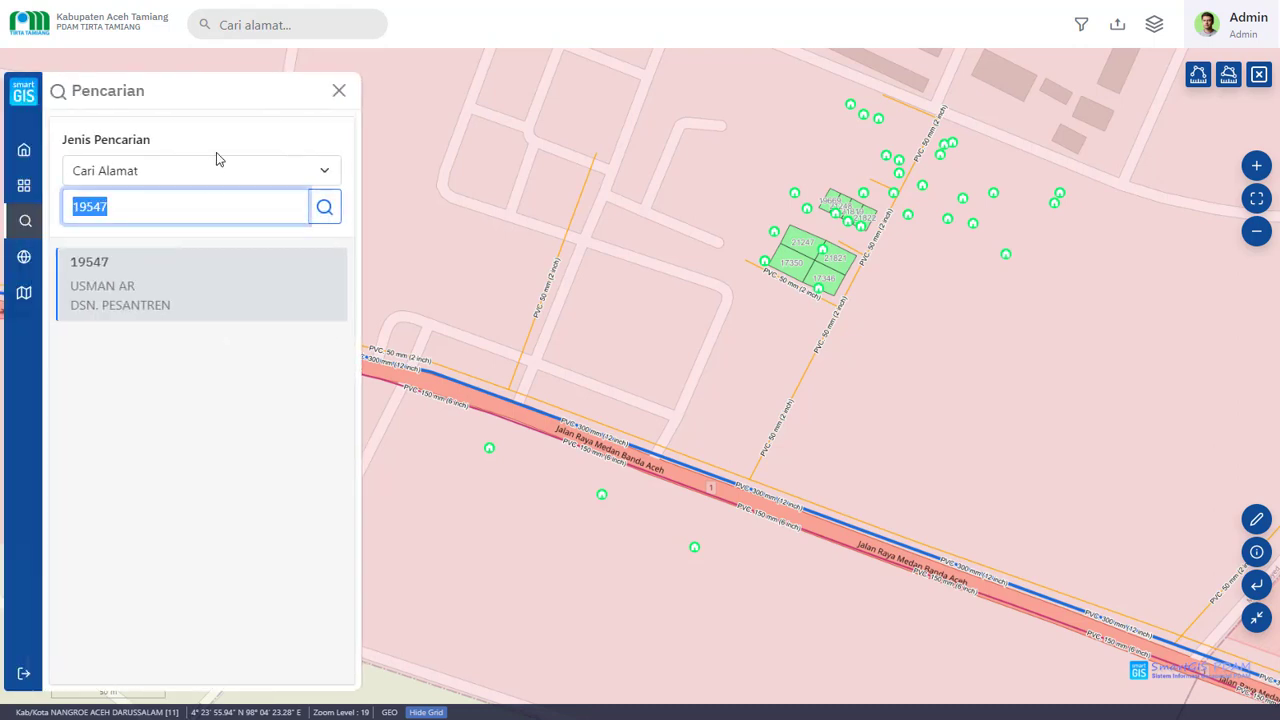
pyautogui.click(205, 174)
pyautogui.click(189, 212)
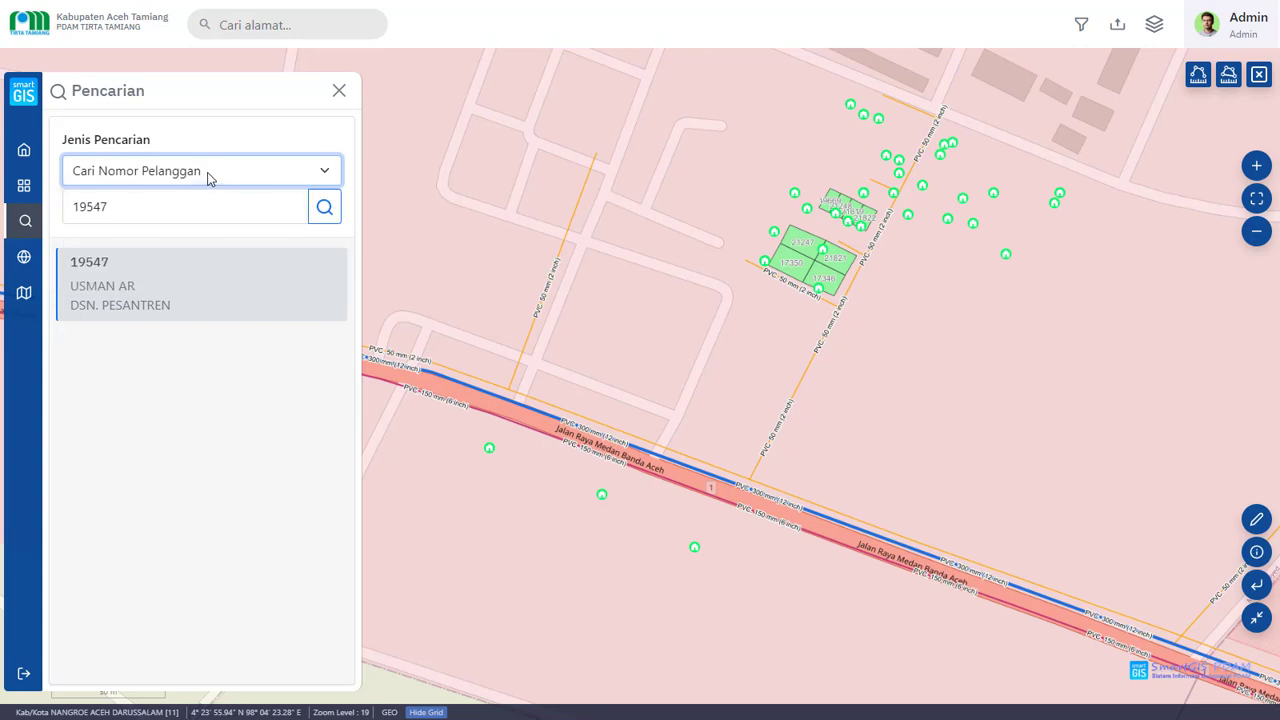
pyautogui.click(208, 176)
pyautogui.click(207, 196)
pyautogui.click(201, 212)
pyautogui.hotkey('ctrl', 'a')
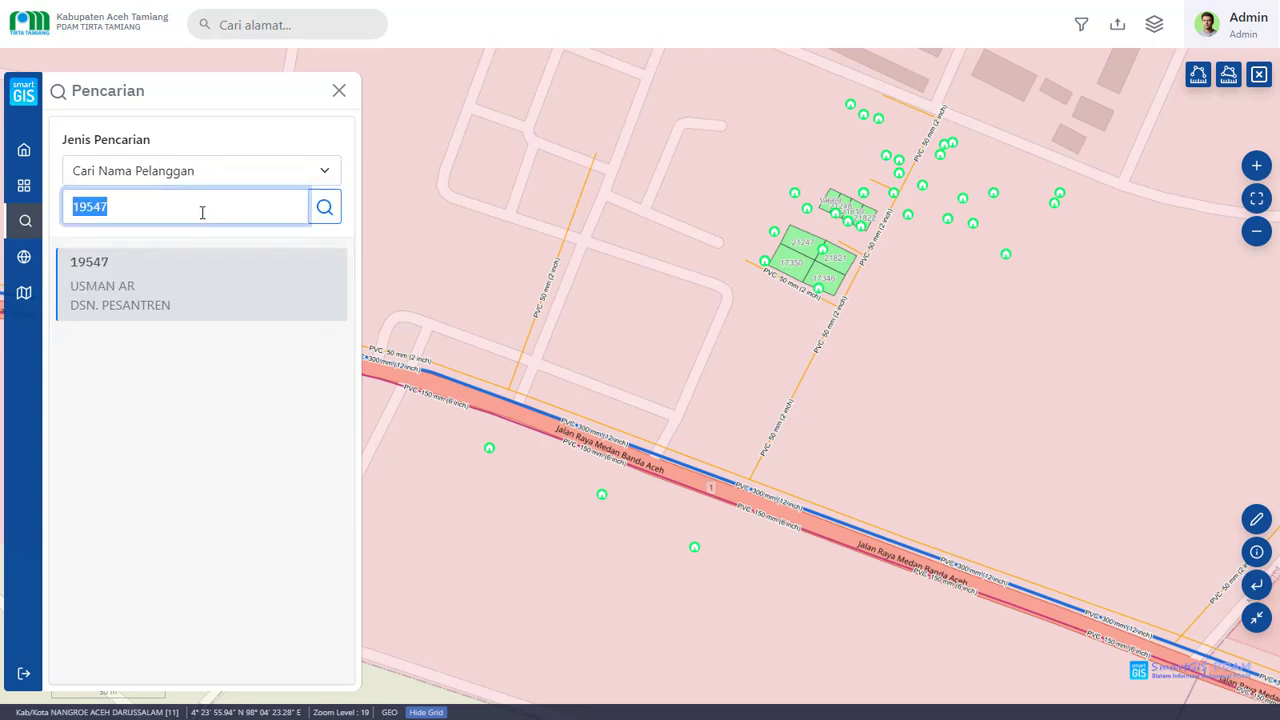
pyautogui.press('BackSpace')
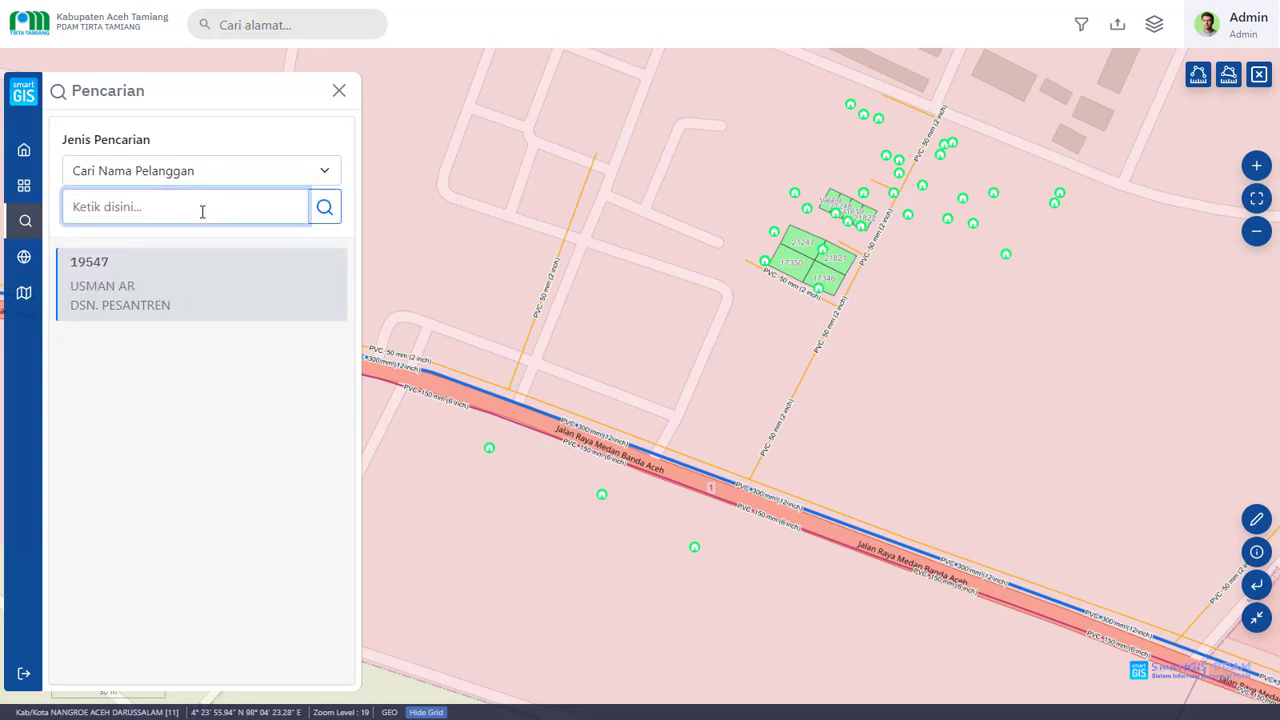
pyautogui.write('USA')
pyautogui.hotkey('ctrl', 'a')
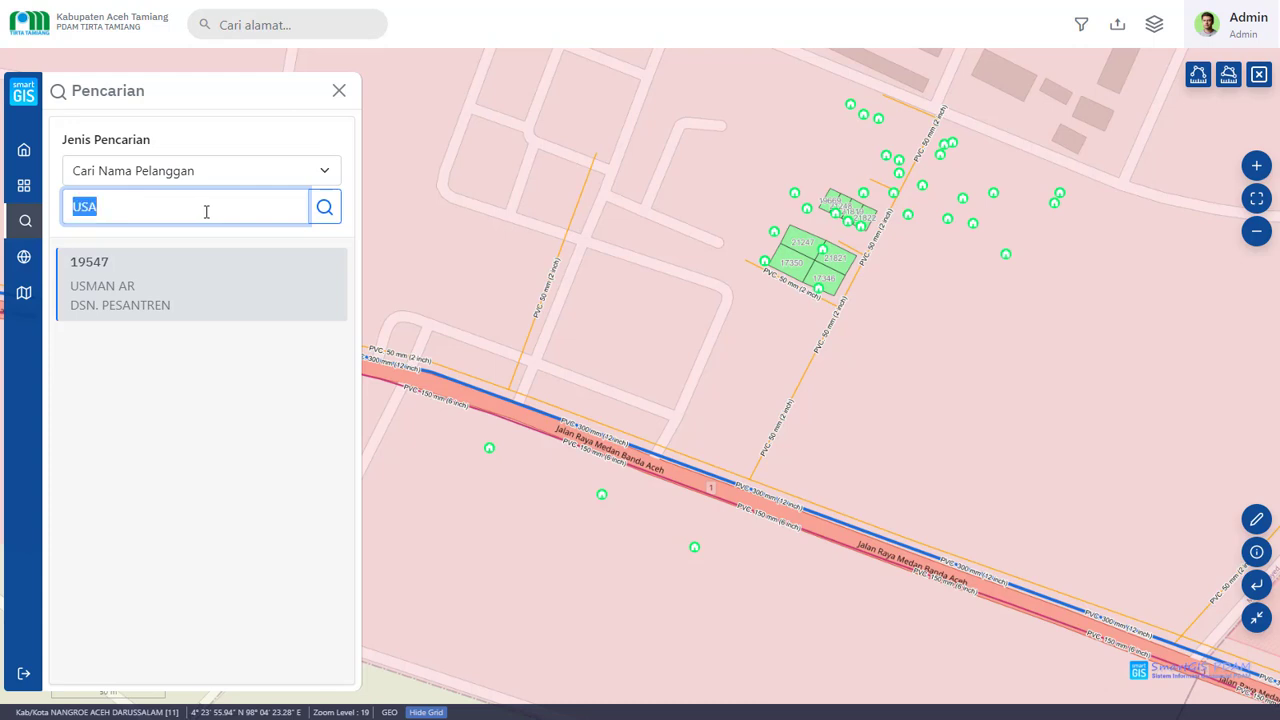
pyautogui.click(325, 207)
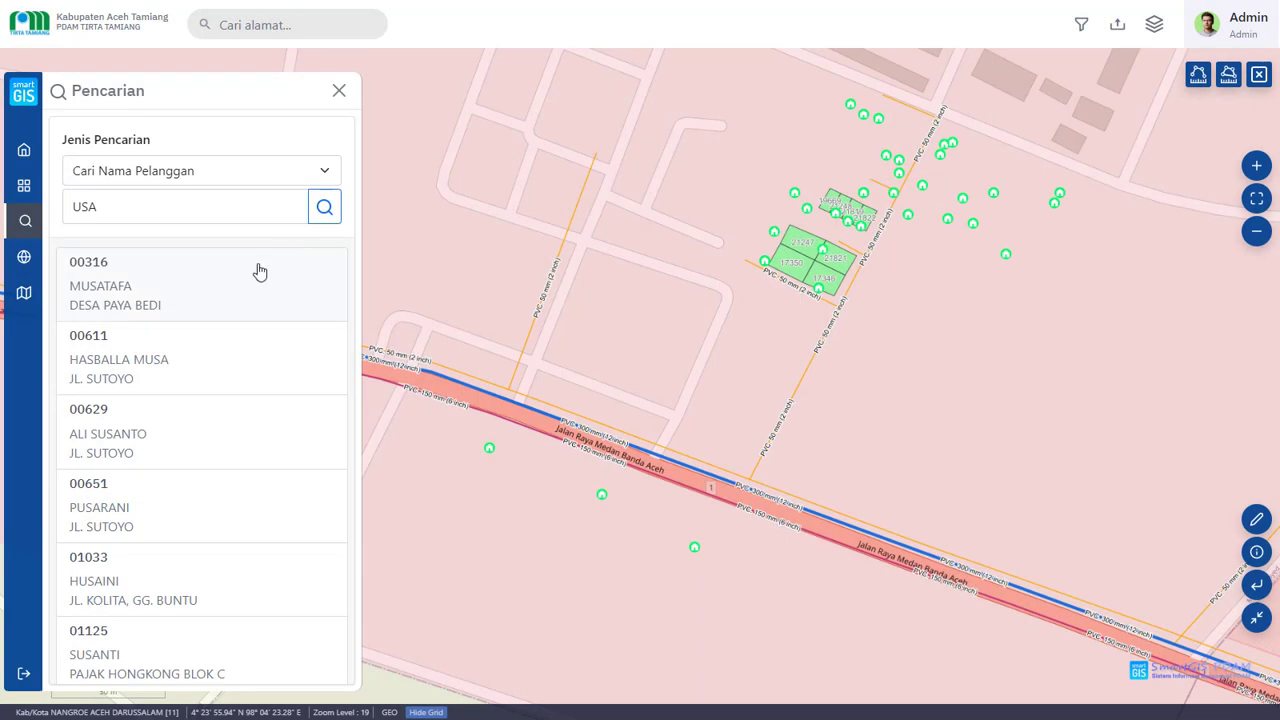
# Show the first six matches' houses on the map, settle on the fifth, and open Info Objek choices.
pyautogui.click(206, 296)
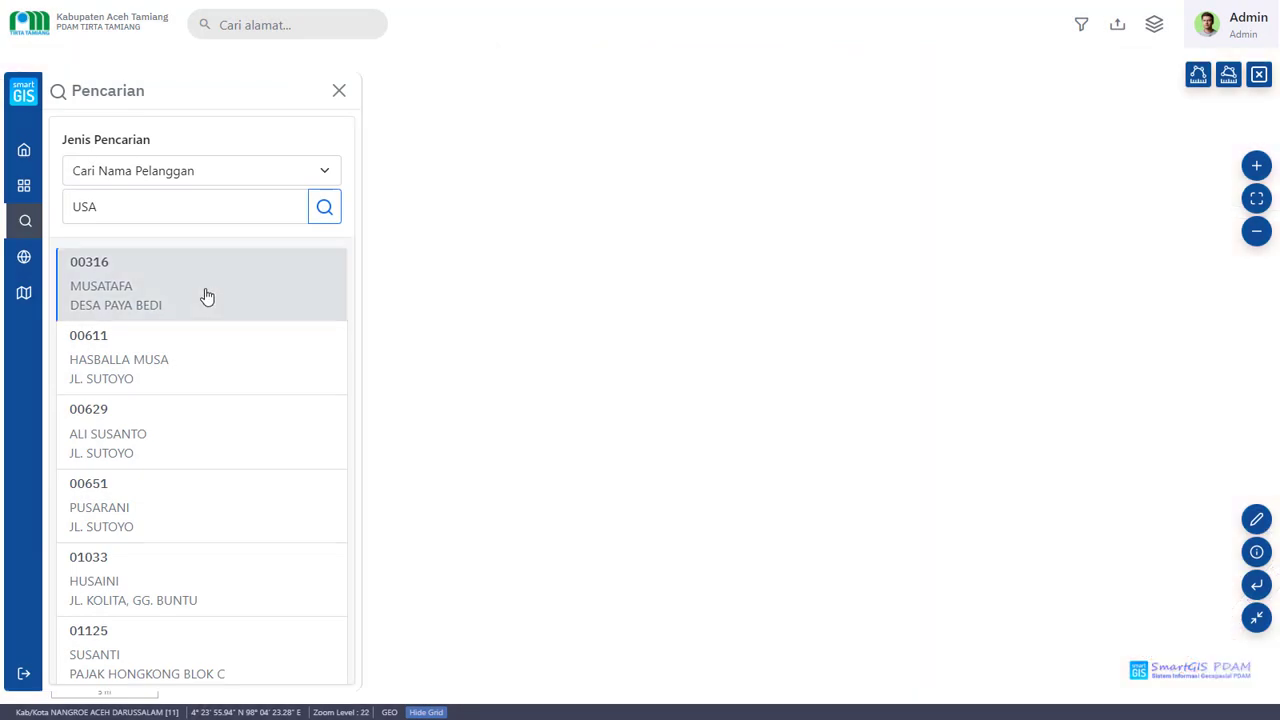
pyautogui.click(192, 367)
pyautogui.click(191, 450)
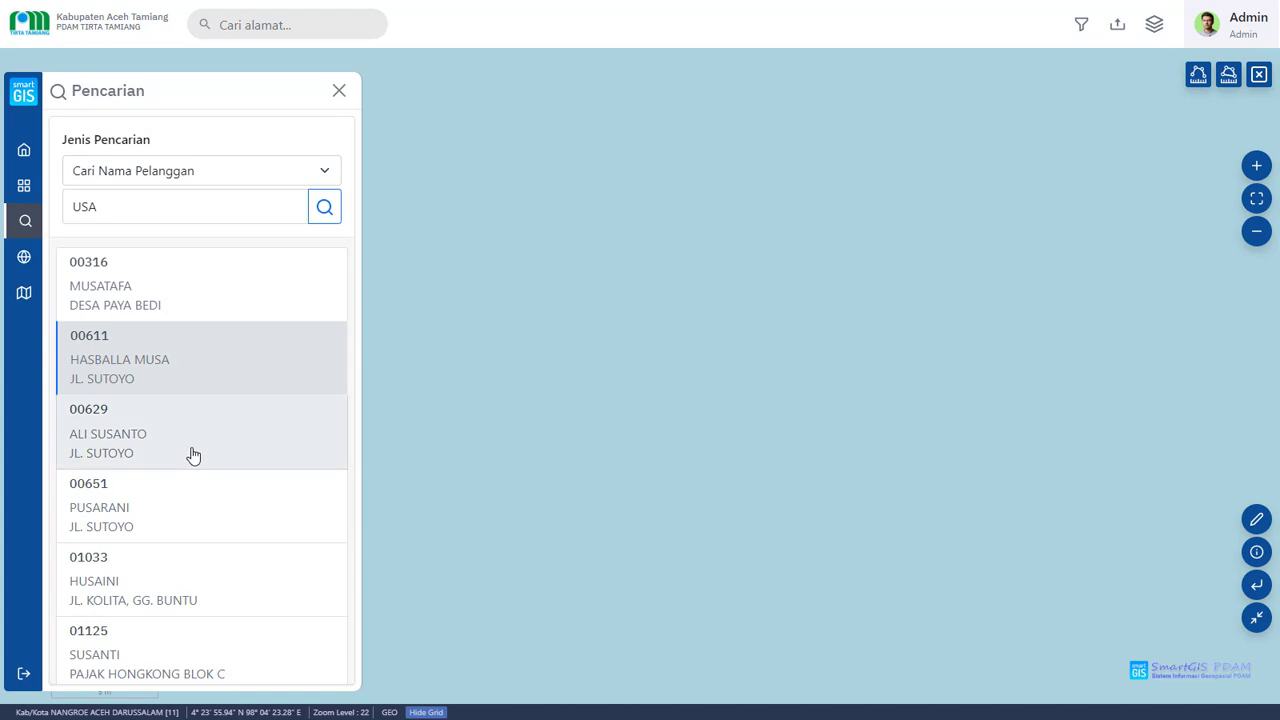
pyautogui.click(172, 530)
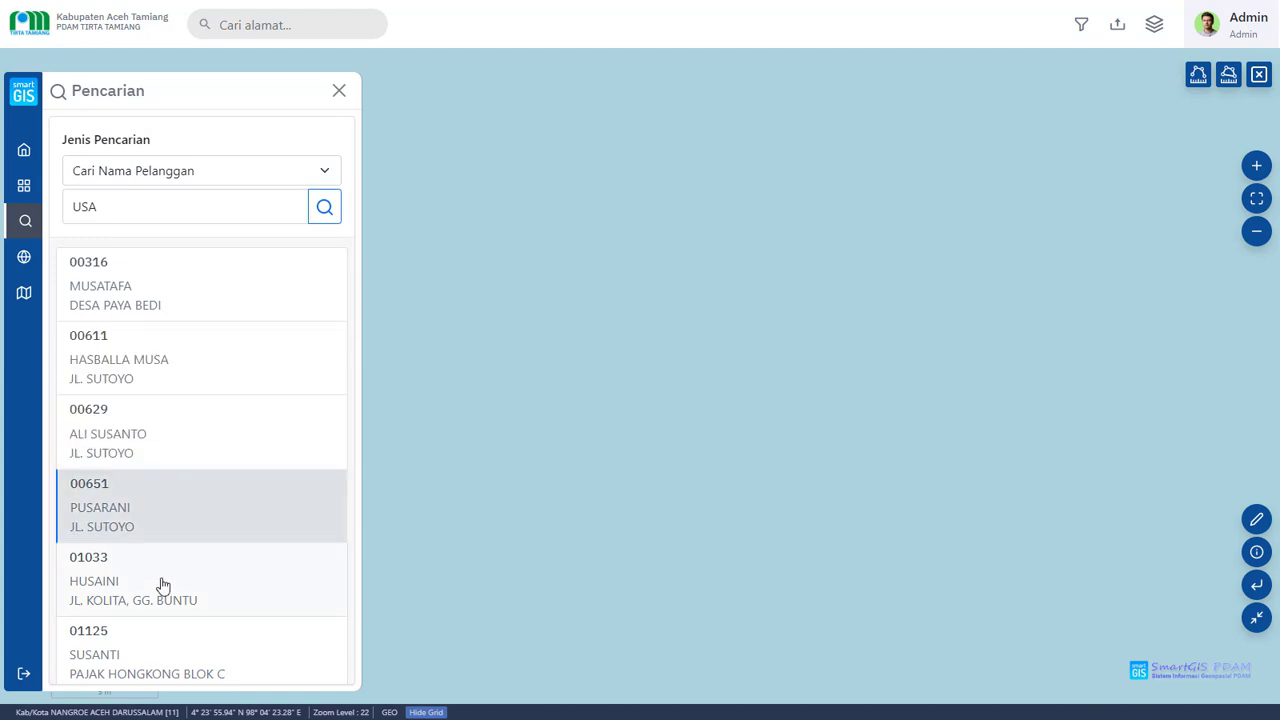
pyautogui.click(167, 580)
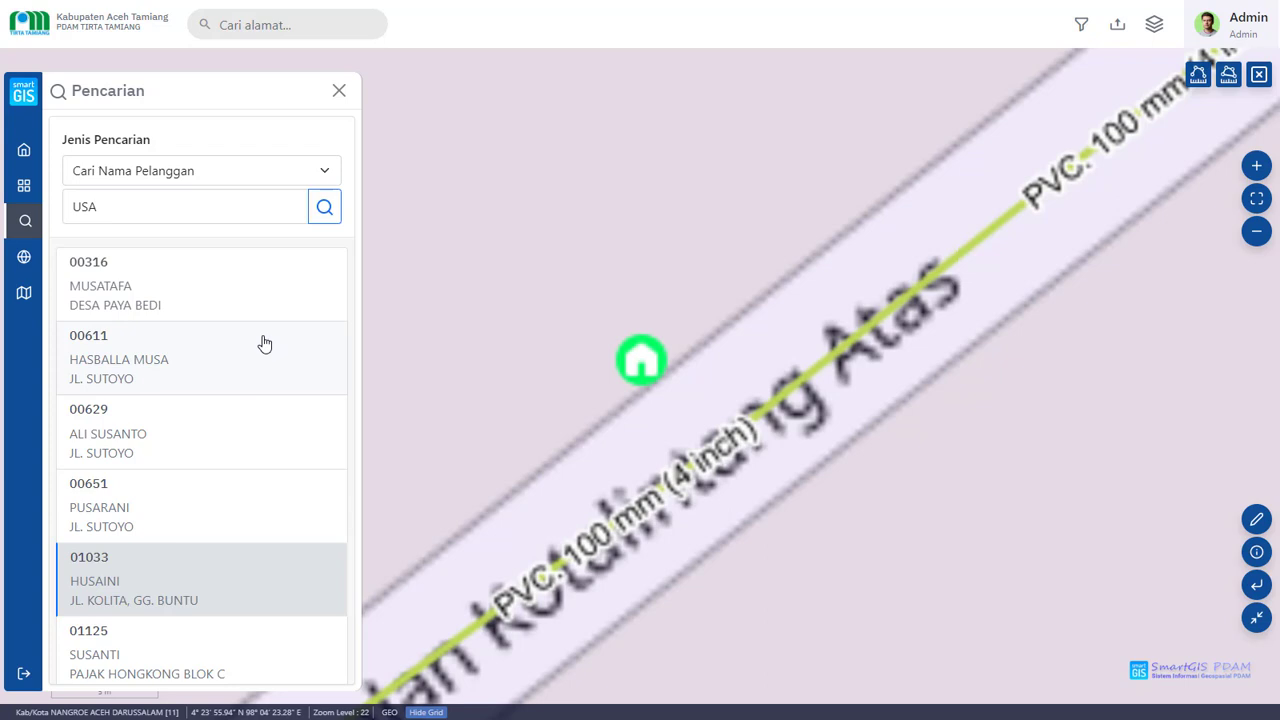
pyautogui.scroll(-3, 277, 386)
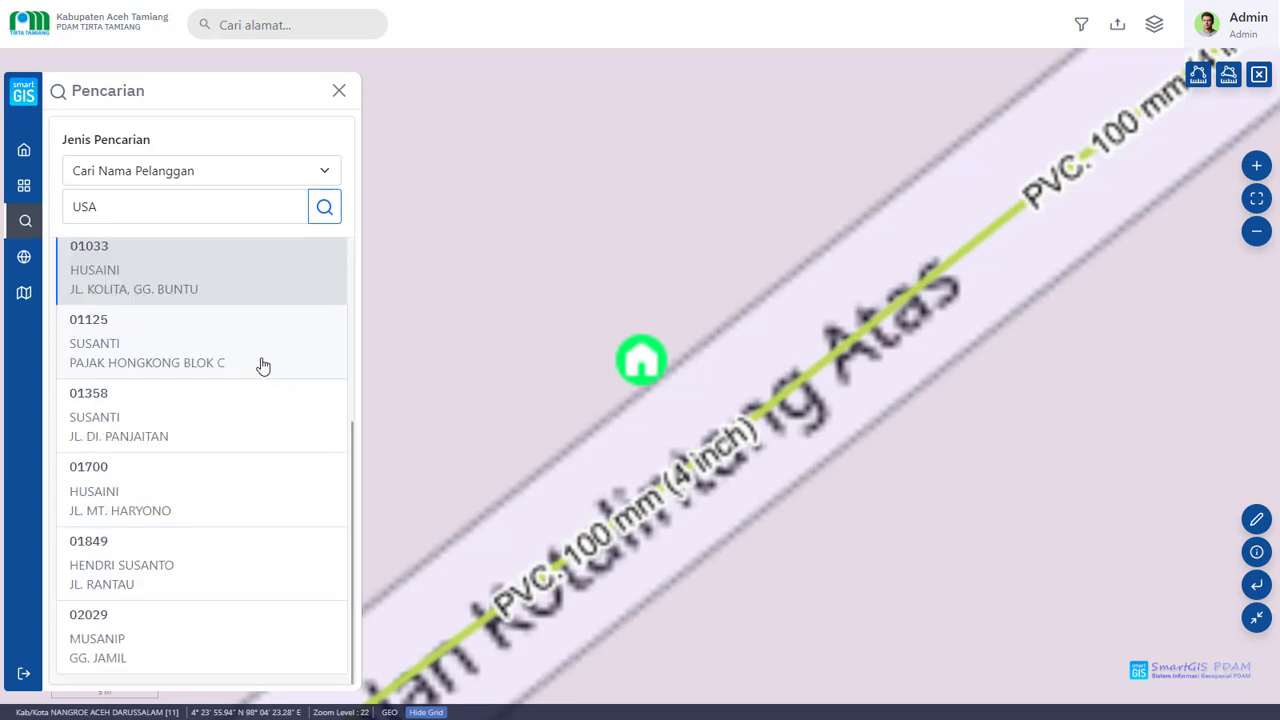
pyautogui.click(211, 339)
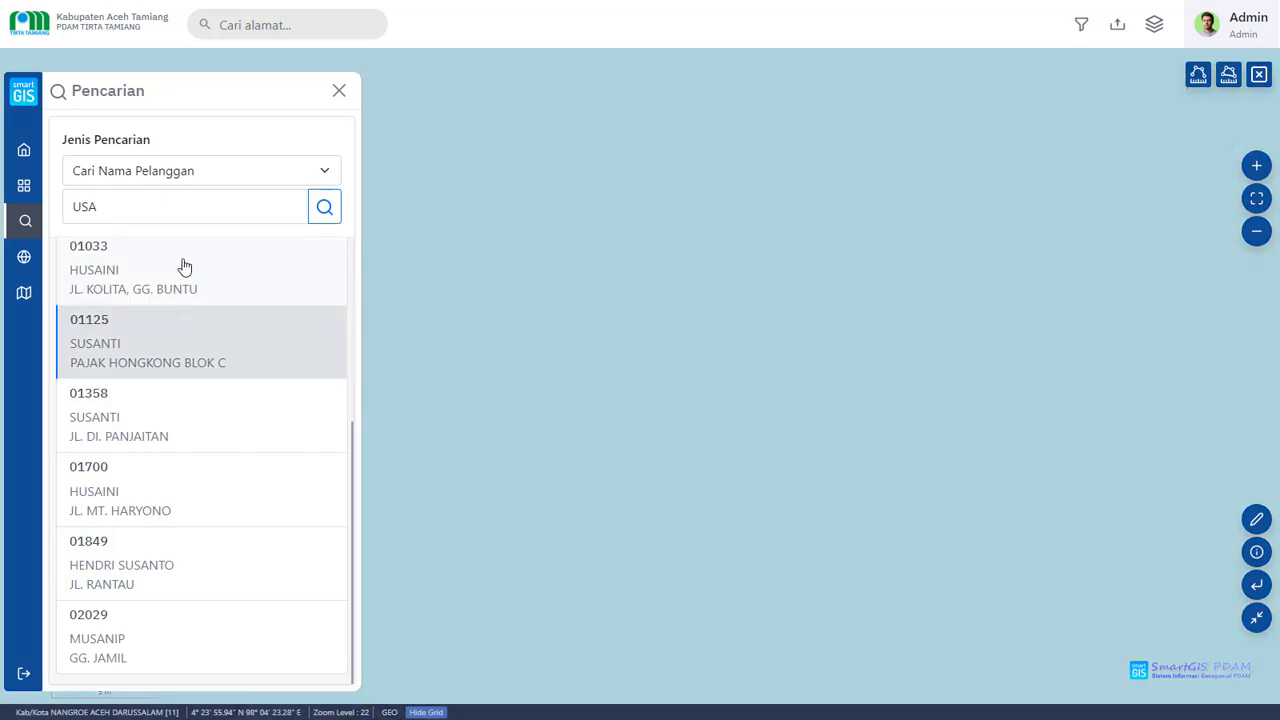
pyautogui.click(184, 266)
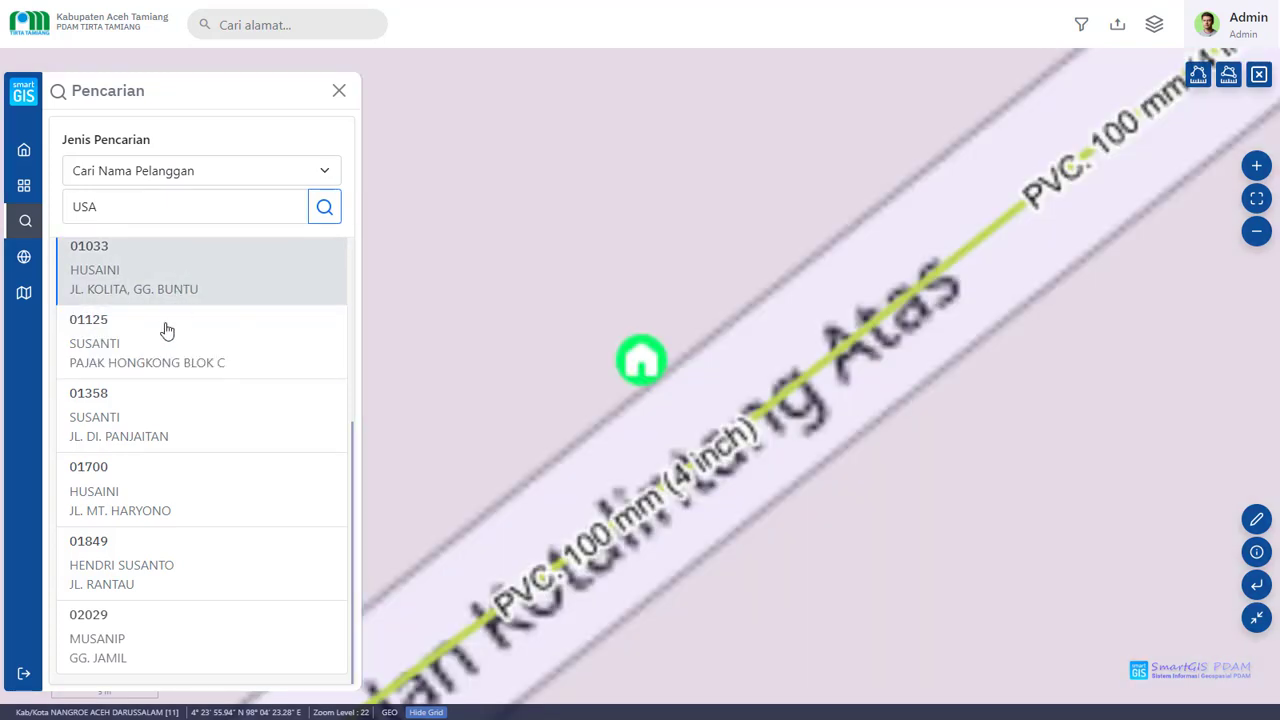
pyautogui.scroll(-2, 578, 335)
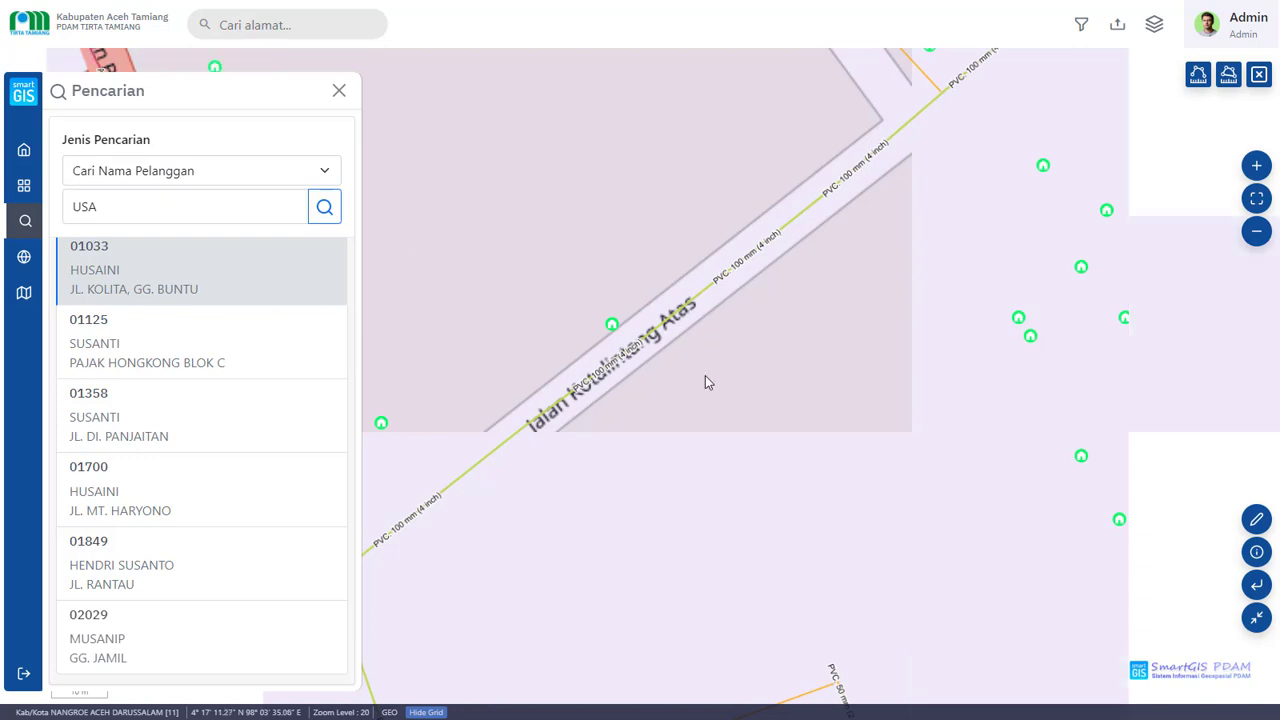
pyautogui.click(1257, 552)
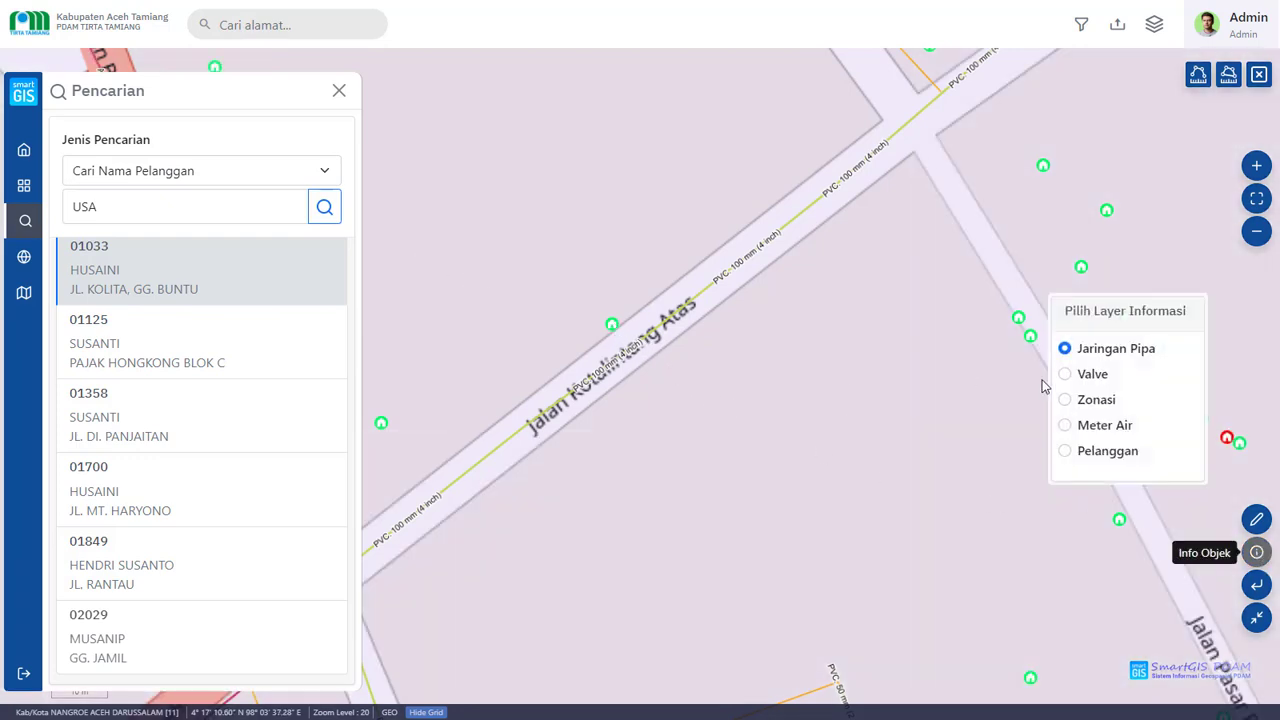
# Set Info Objek to customers, review the house's Billing, Meter Air and Survey details, then close the panel.
pyautogui.click(1099, 460)
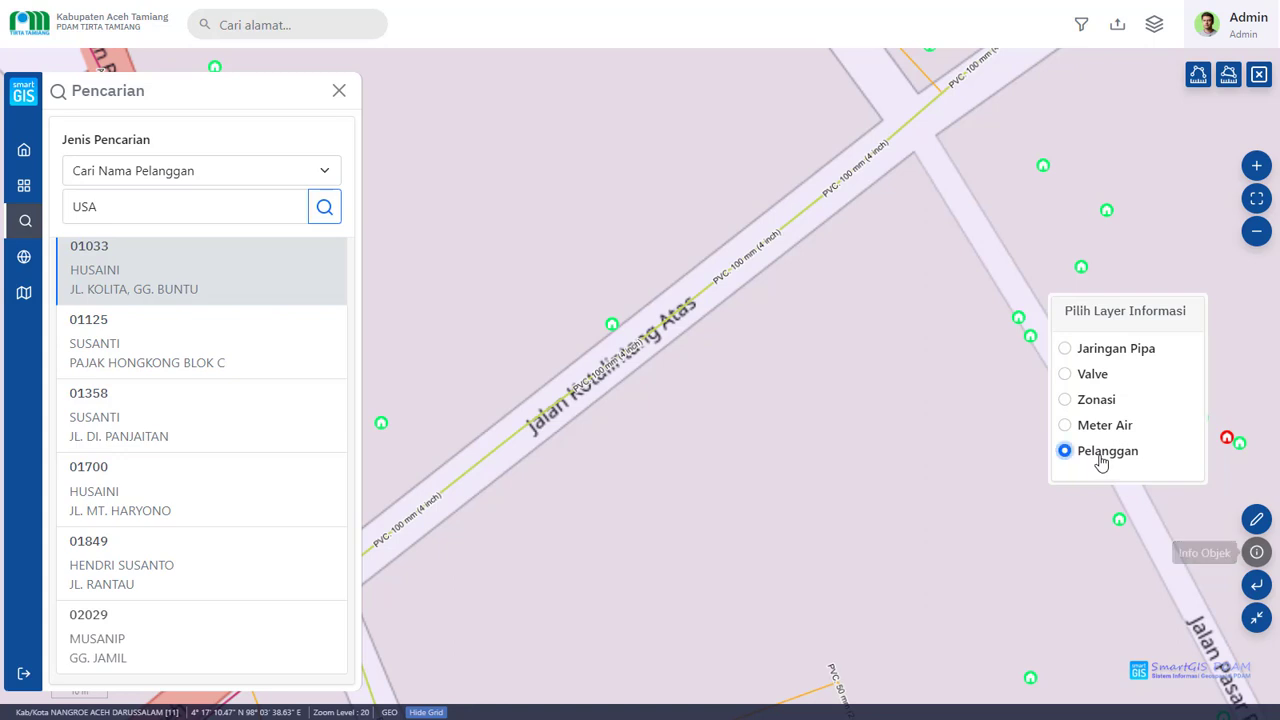
pyautogui.click(614, 327)
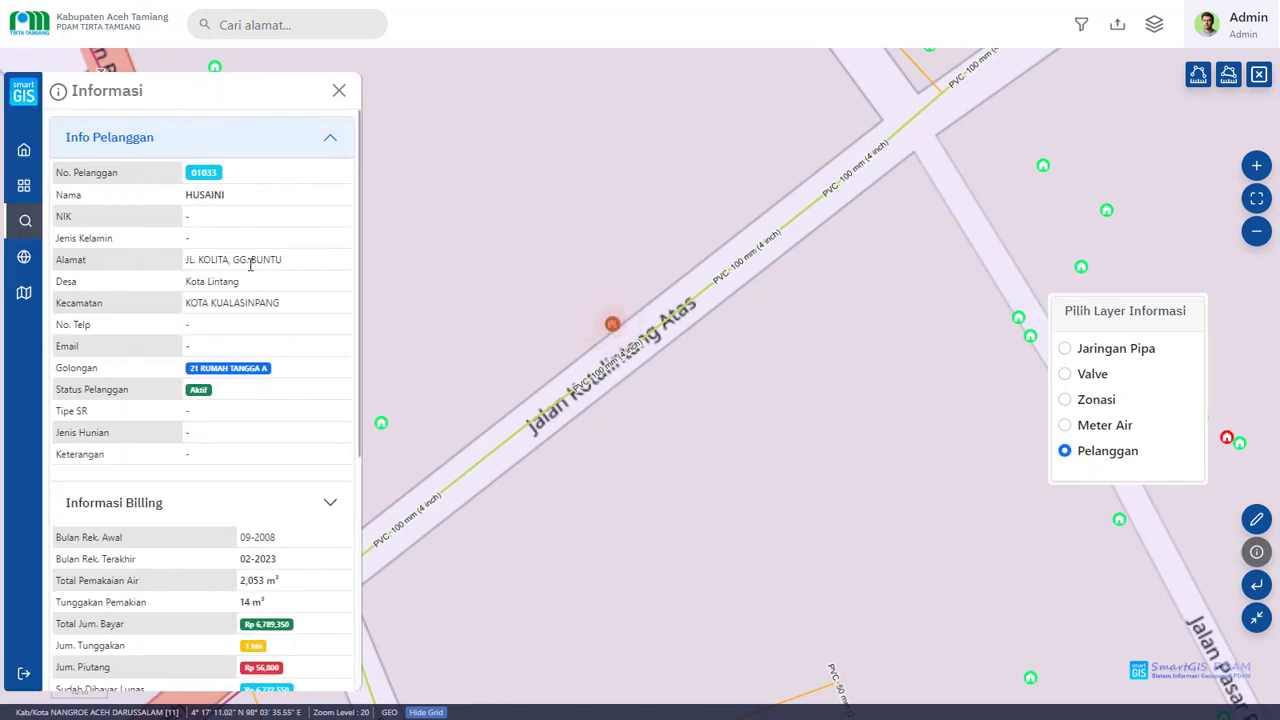
pyautogui.scroll(-4, 255, 280)
pyautogui.scroll(4, 257, 285)
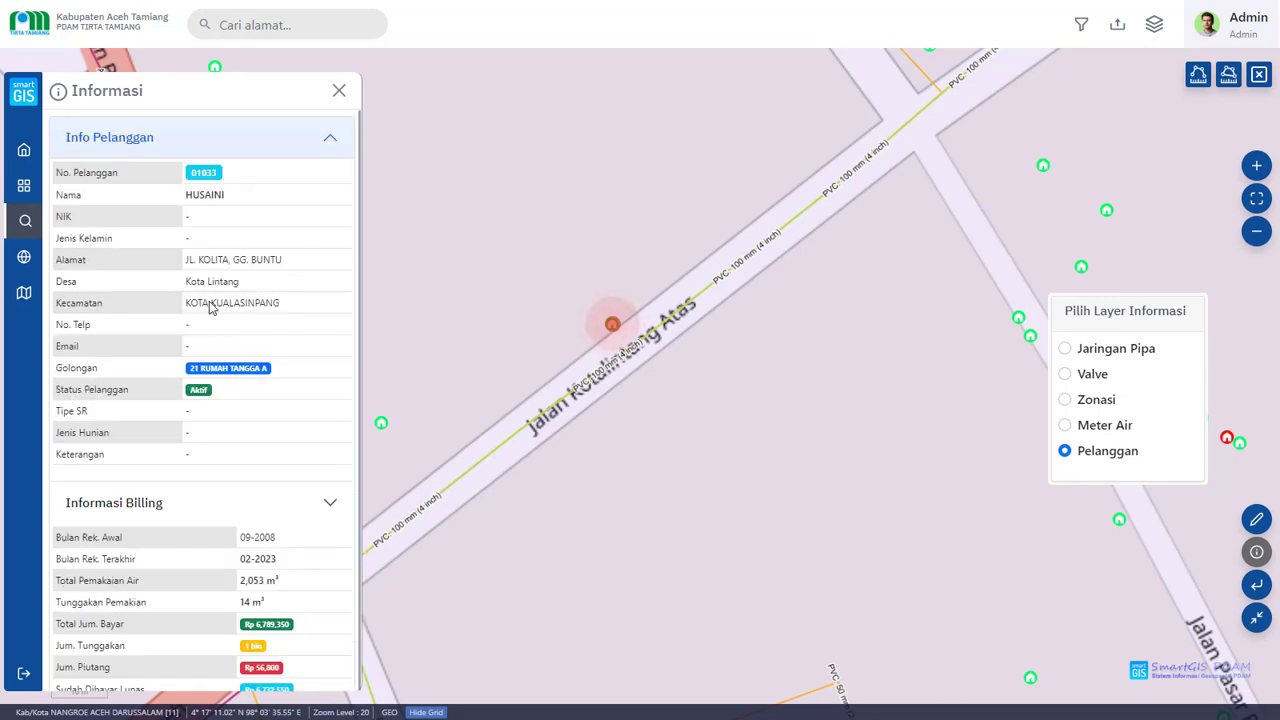
pyautogui.scroll(-4, 255, 372)
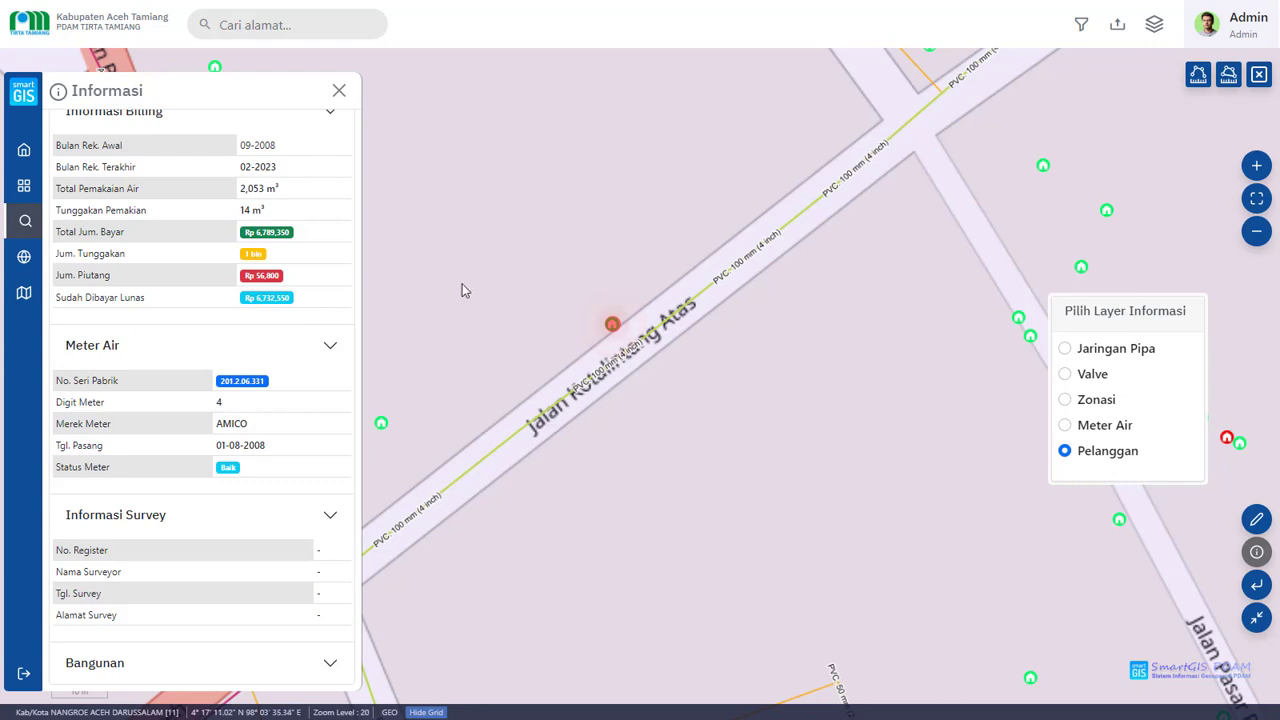
pyautogui.moveTo(475, 294); pyautogui.dragTo(477, 307)
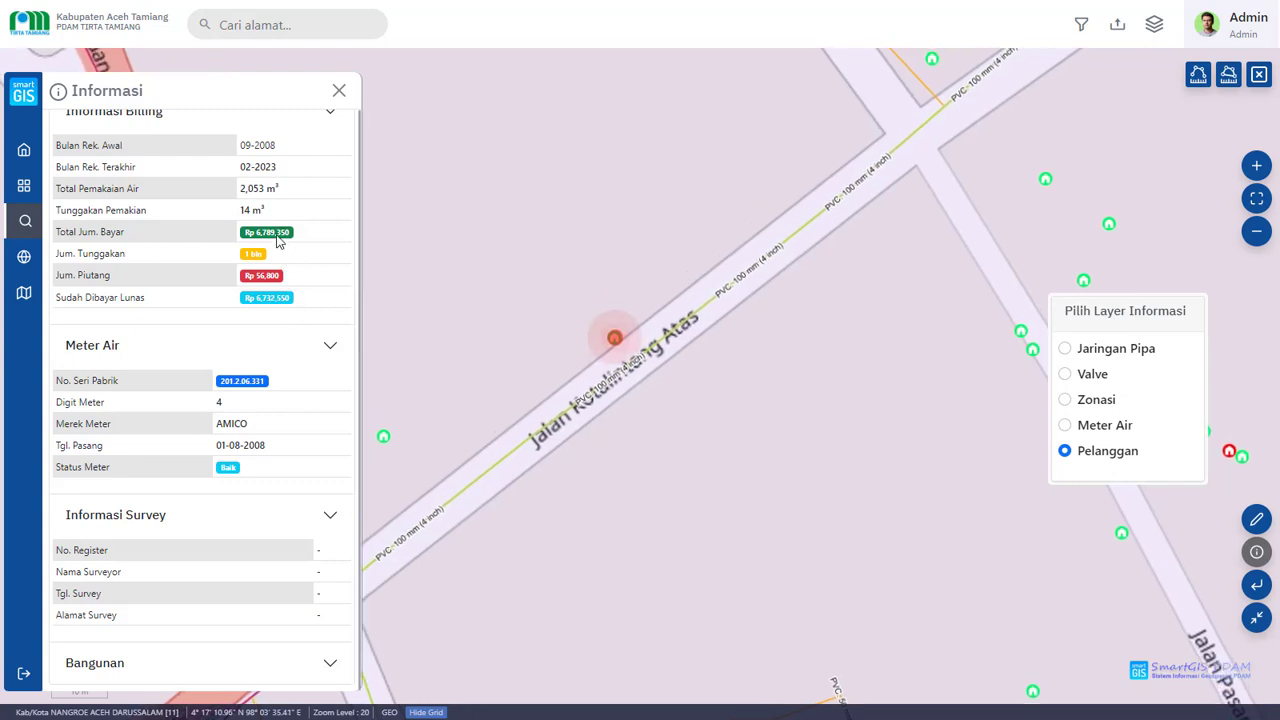
pyautogui.scroll(4, 276, 229)
pyautogui.scroll(-4, 276, 280)
pyautogui.scroll(5, 313, 215)
pyautogui.click(339, 91)
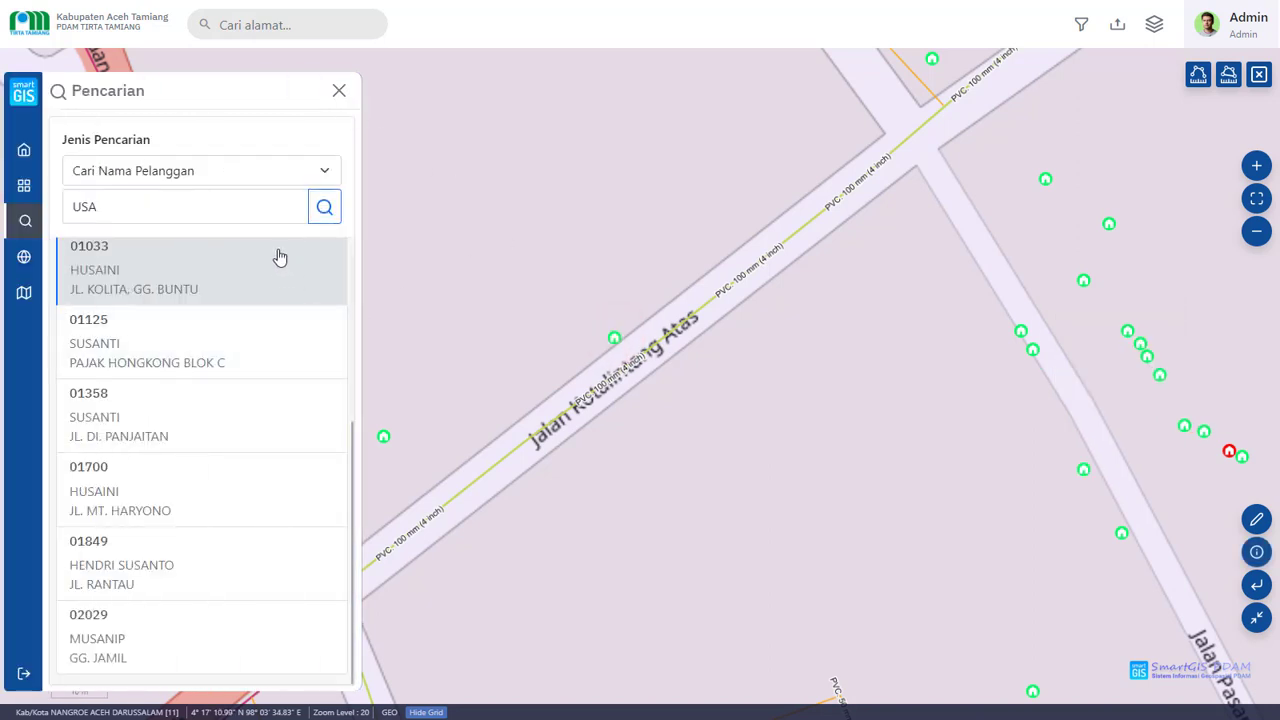
# Switch the search type to Cari Nomor Pelanggan and search for a customer number.
pyautogui.click(280, 172)
pyautogui.click(212, 216)
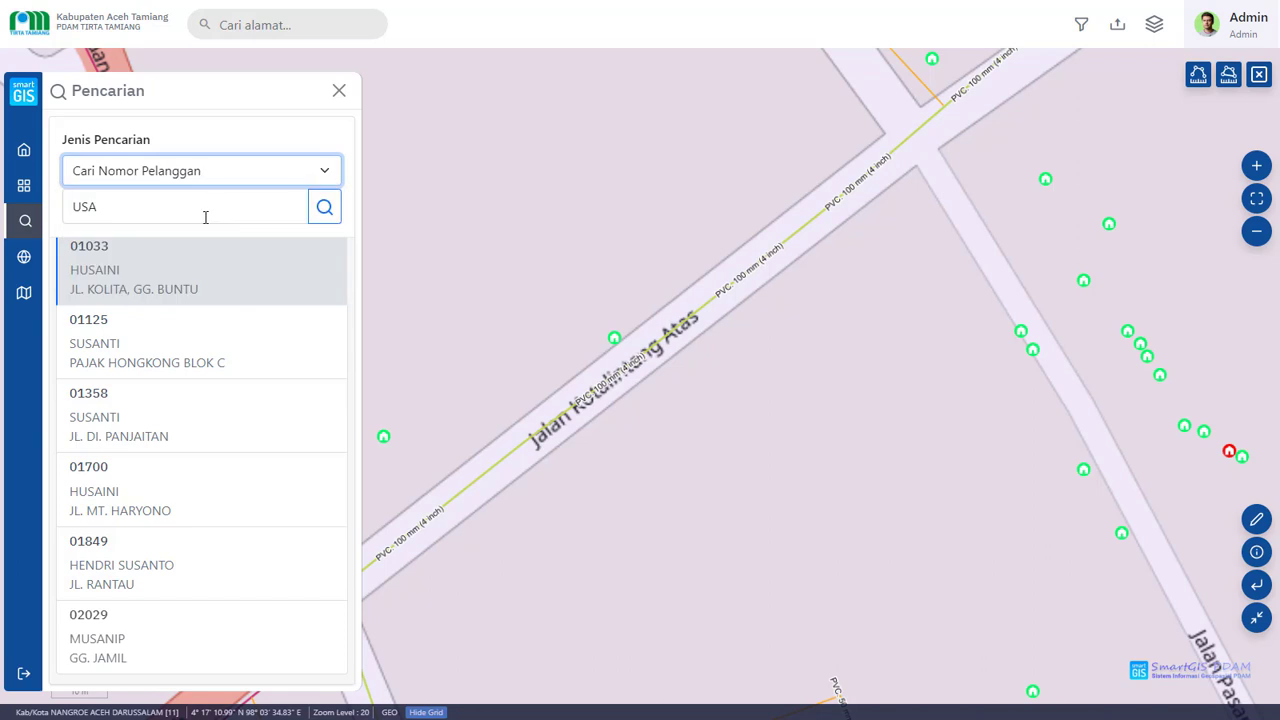
pyautogui.doubleClick(203, 208)
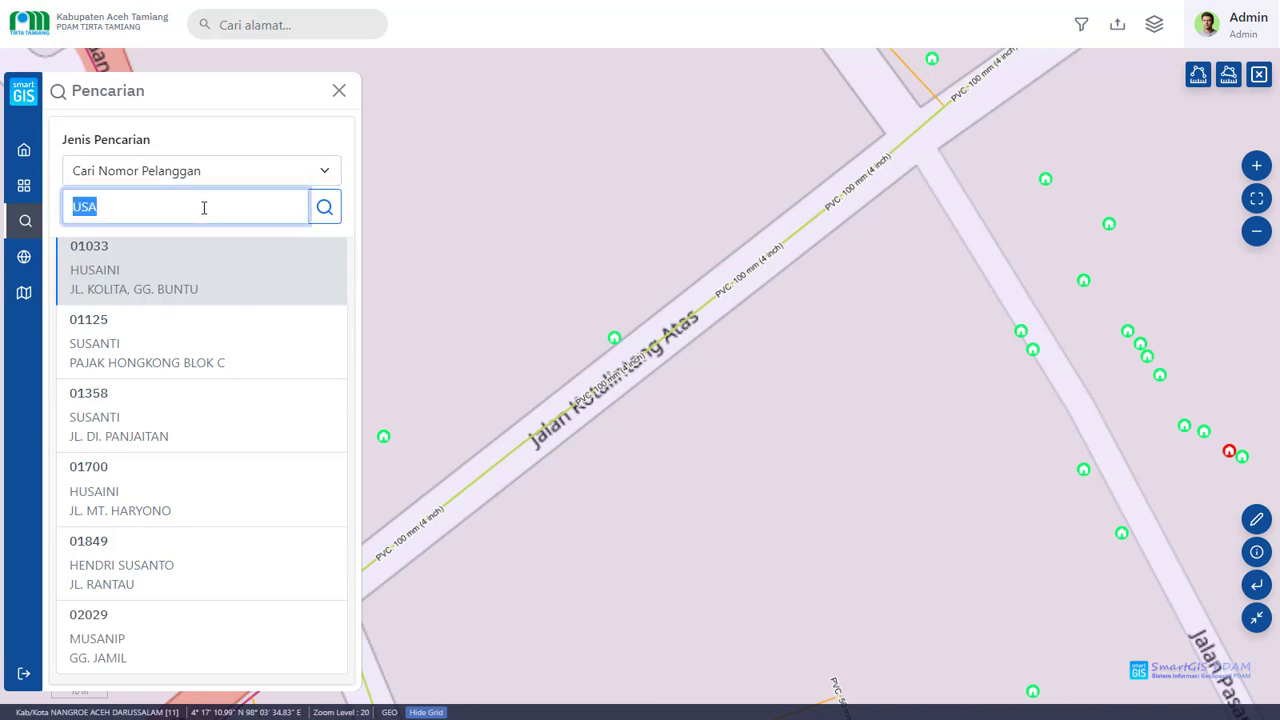
pyautogui.write('19547')
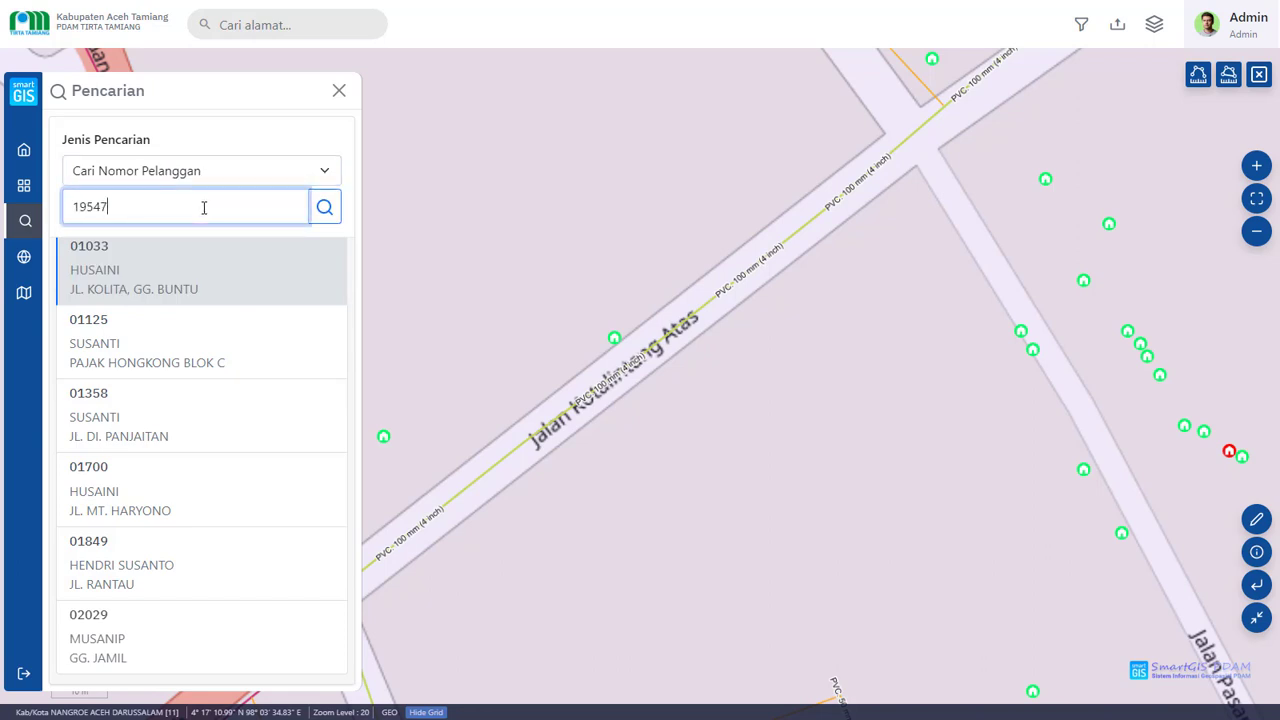
pyautogui.click(324, 218)
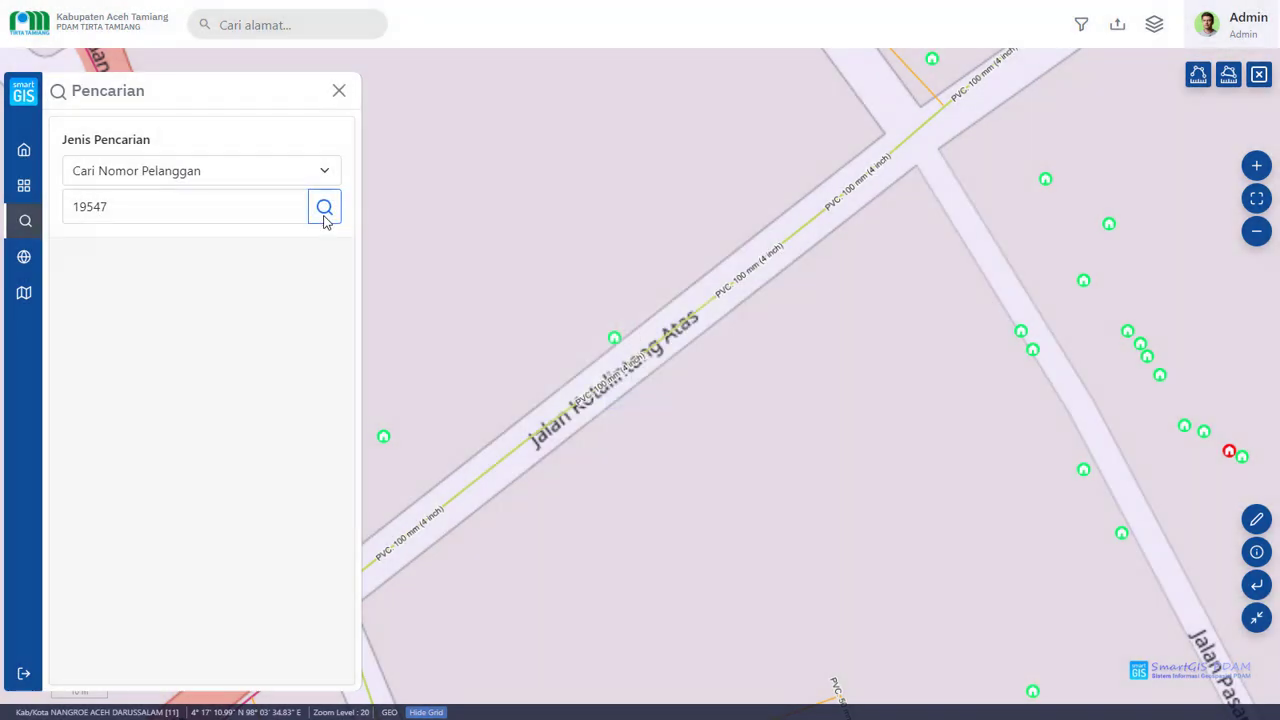
# Rerun the search with the number's last digit removed and show the first match on the map.
pyautogui.click(178, 204)
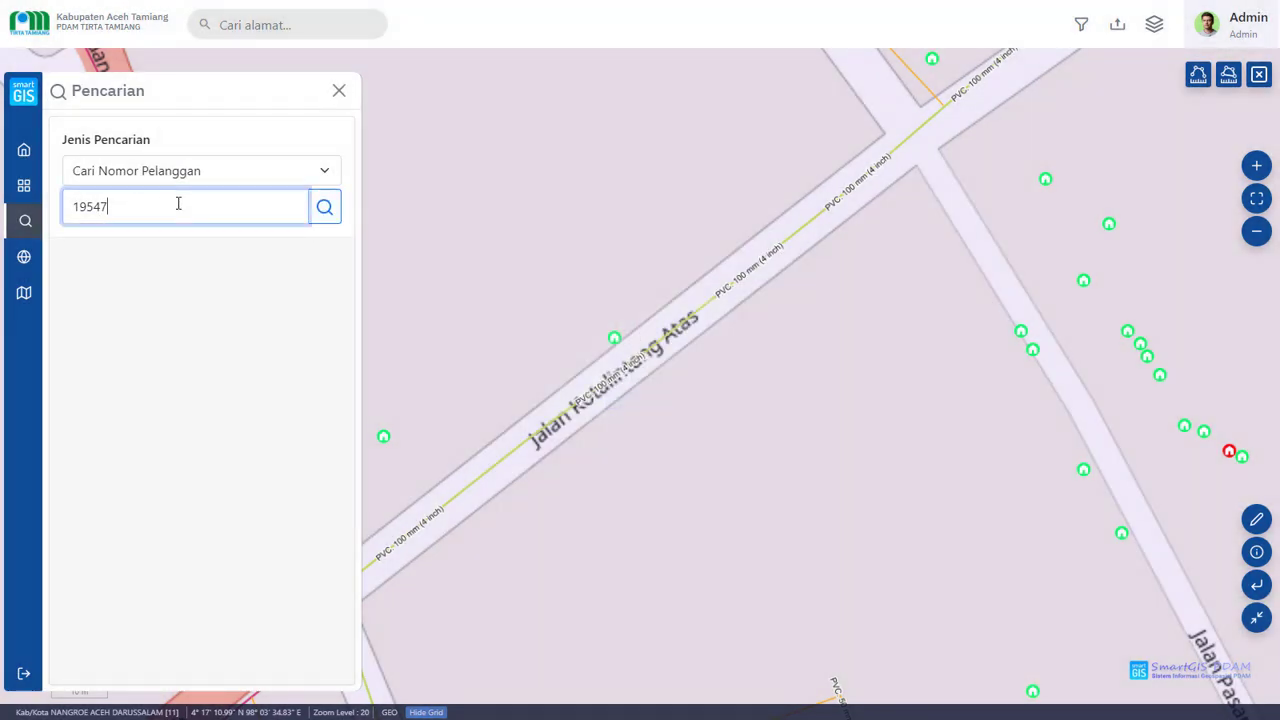
pyautogui.click(326, 210)
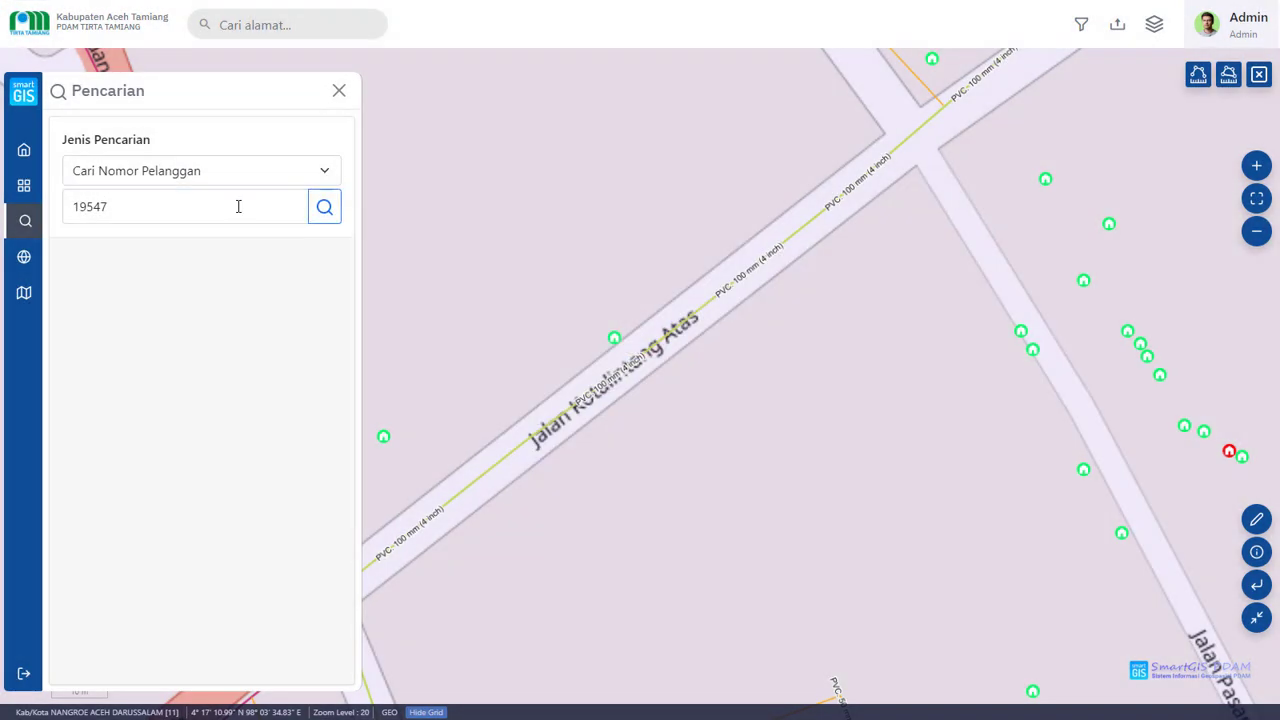
pyautogui.click(238, 205)
pyautogui.press('BackSpace')
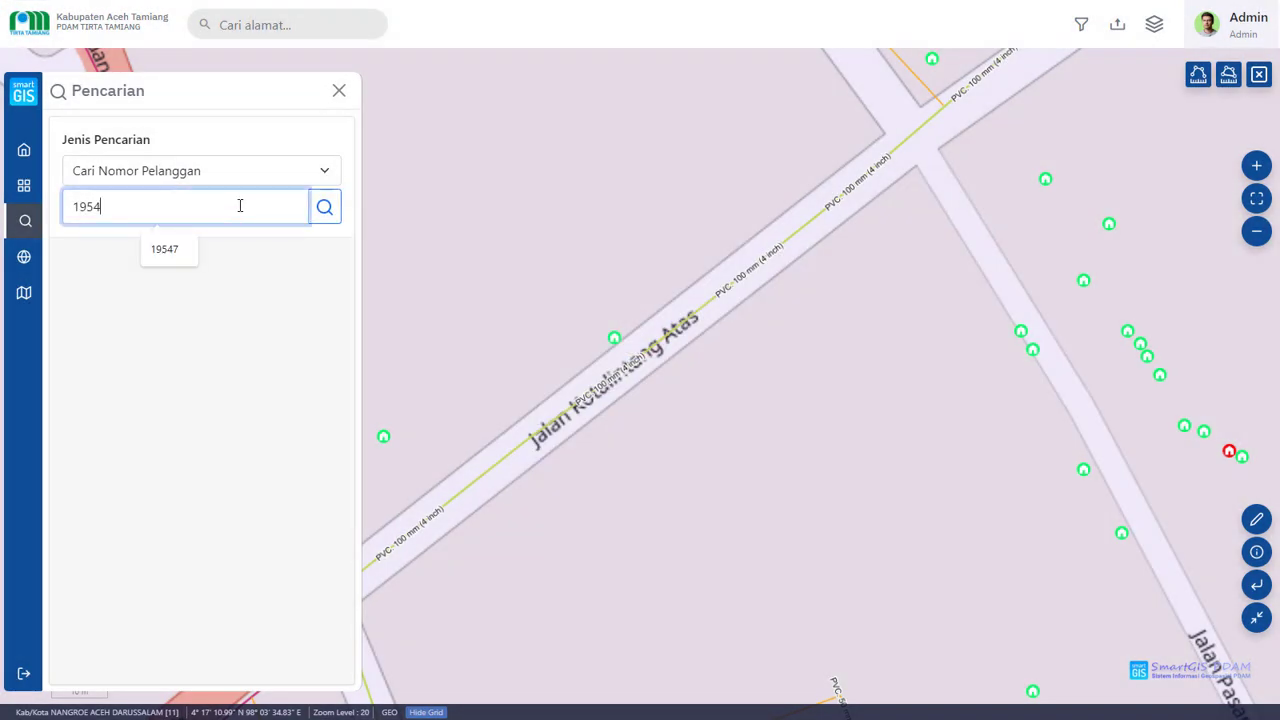
pyautogui.click(333, 217)
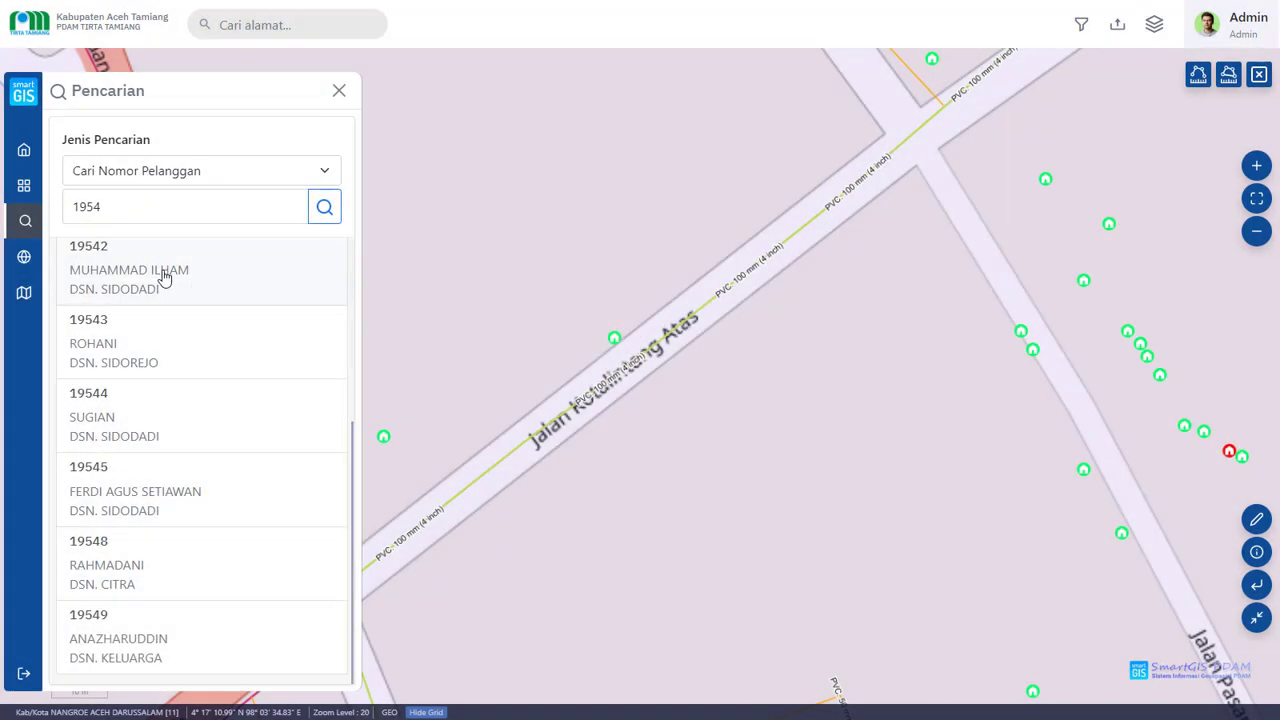
pyautogui.click(163, 277)
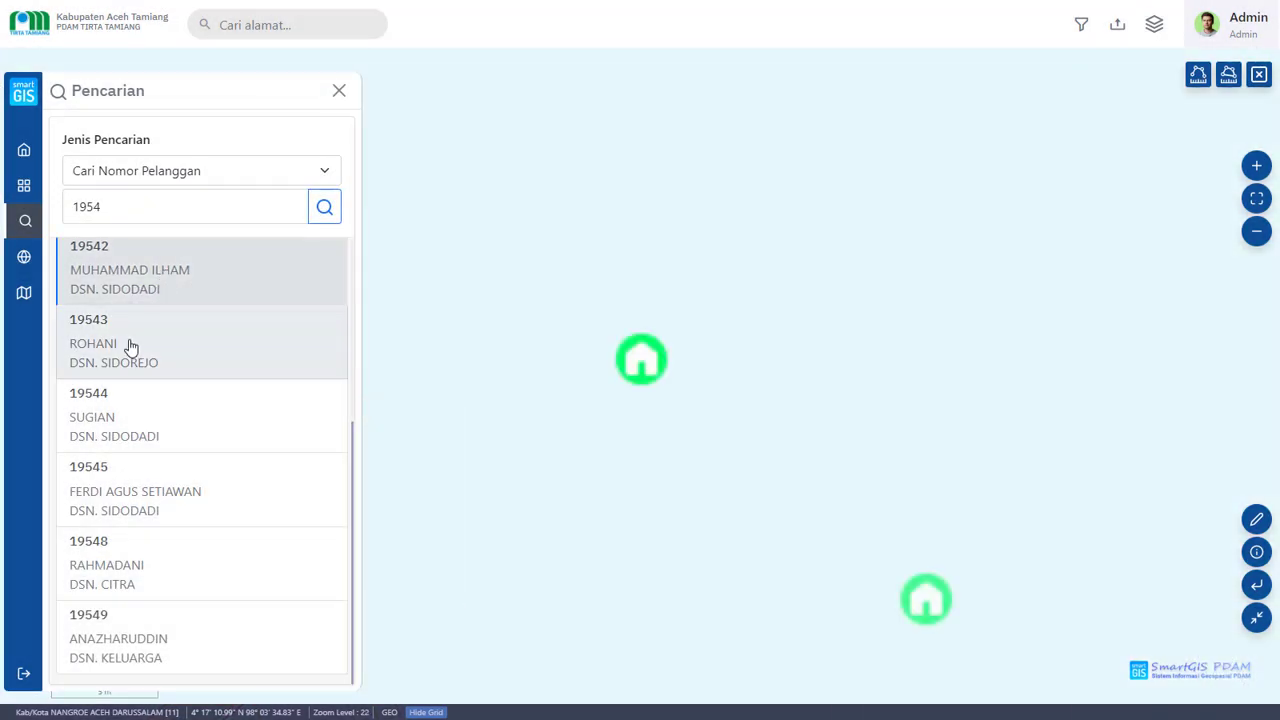
# Jump between the first two matches and zoom in on the first customer's house.
pyautogui.click(165, 330)
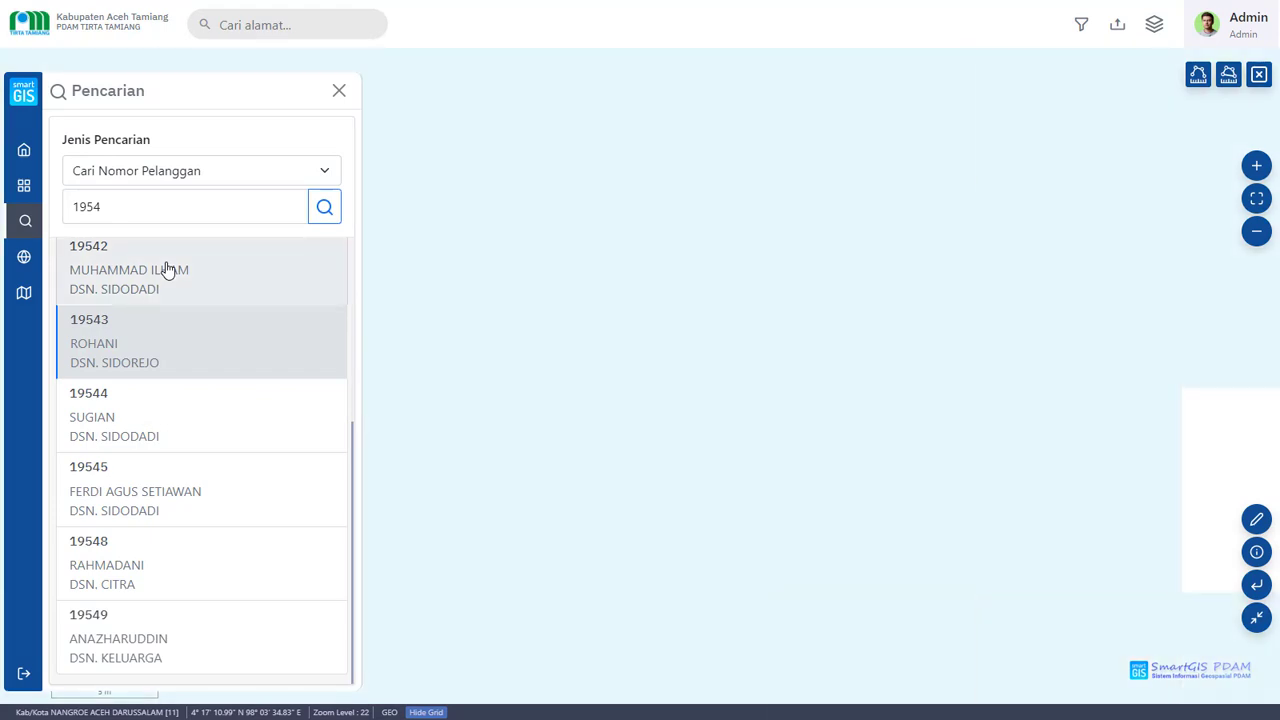
pyautogui.click(167, 270)
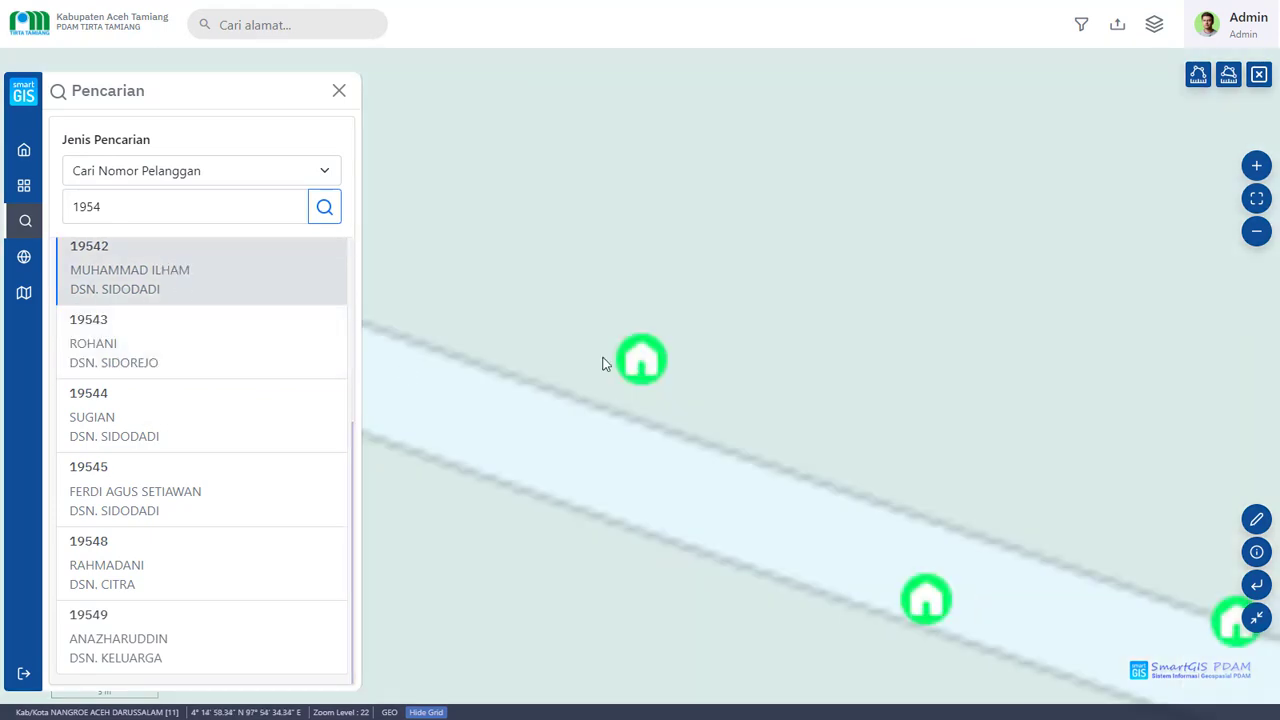
pyautogui.scroll(-2, 772, 323)
pyautogui.scroll(-2, 772, 324)
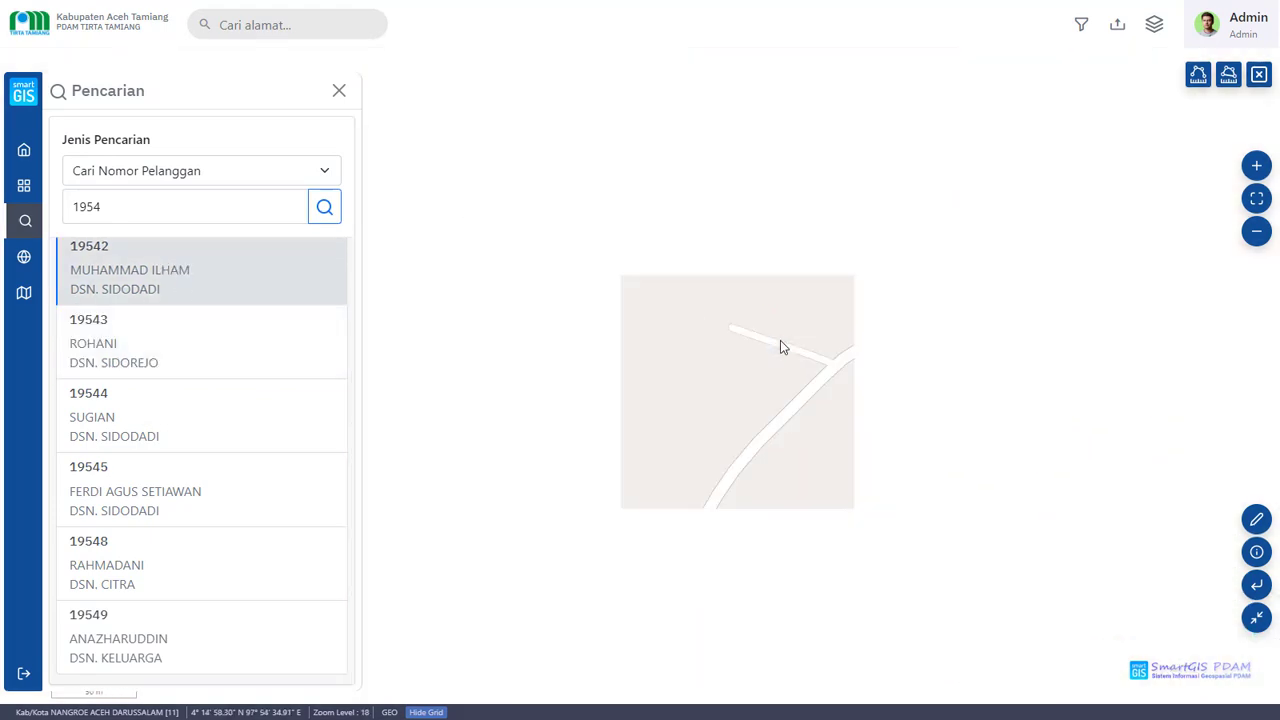
pyautogui.scroll(-2, 777, 334)
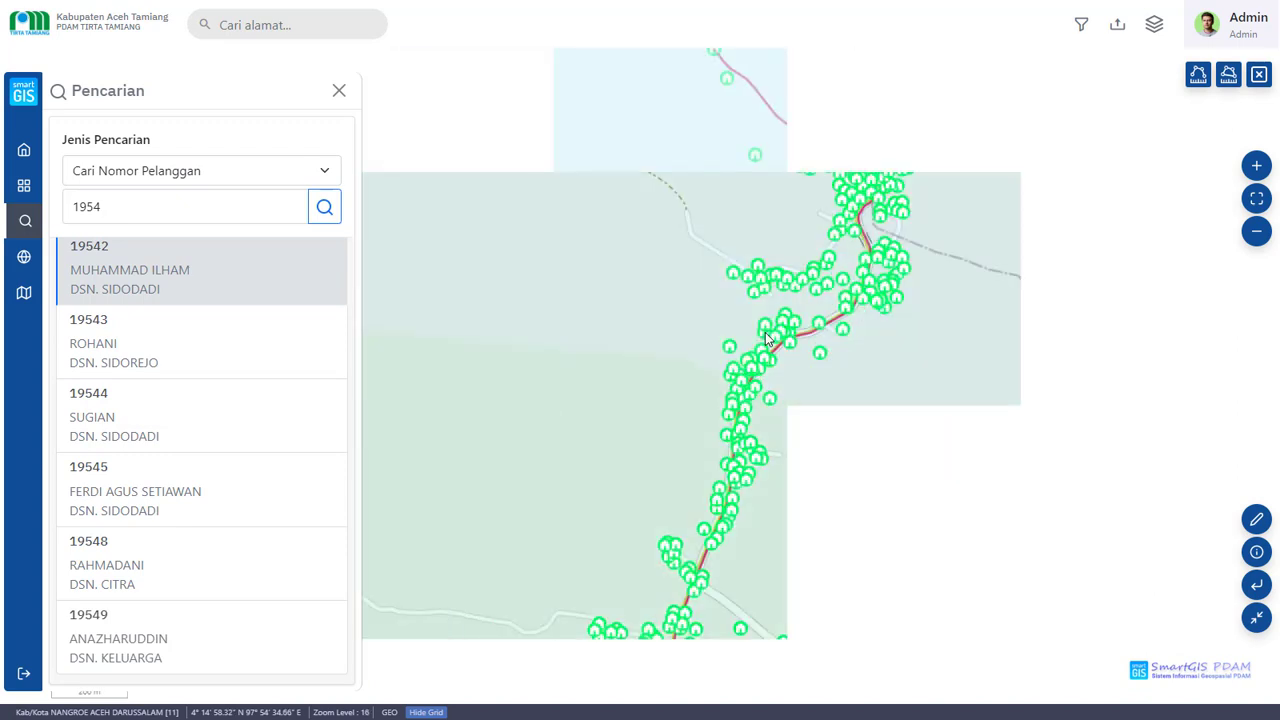
pyautogui.click(183, 283)
pyautogui.scroll(-1, 809, 314)
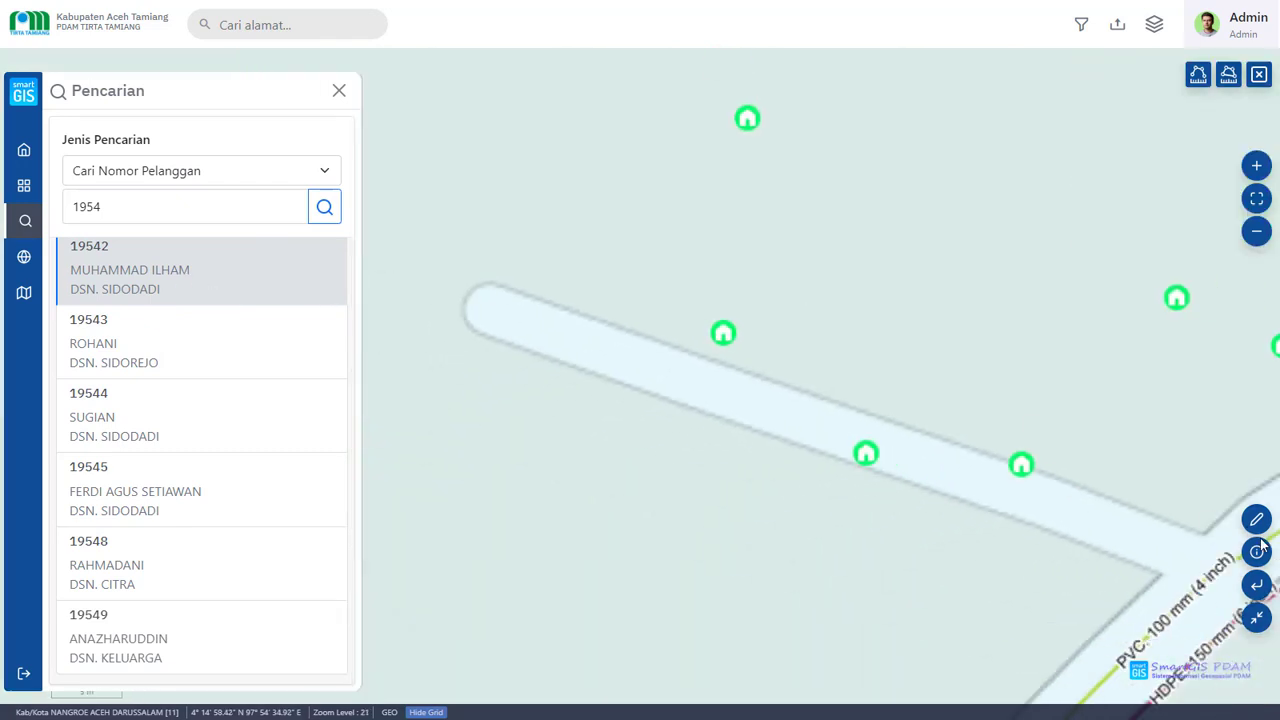
# View the first customer's details and billing through Info Objek, then close the panel.
pyautogui.click(1257, 553)
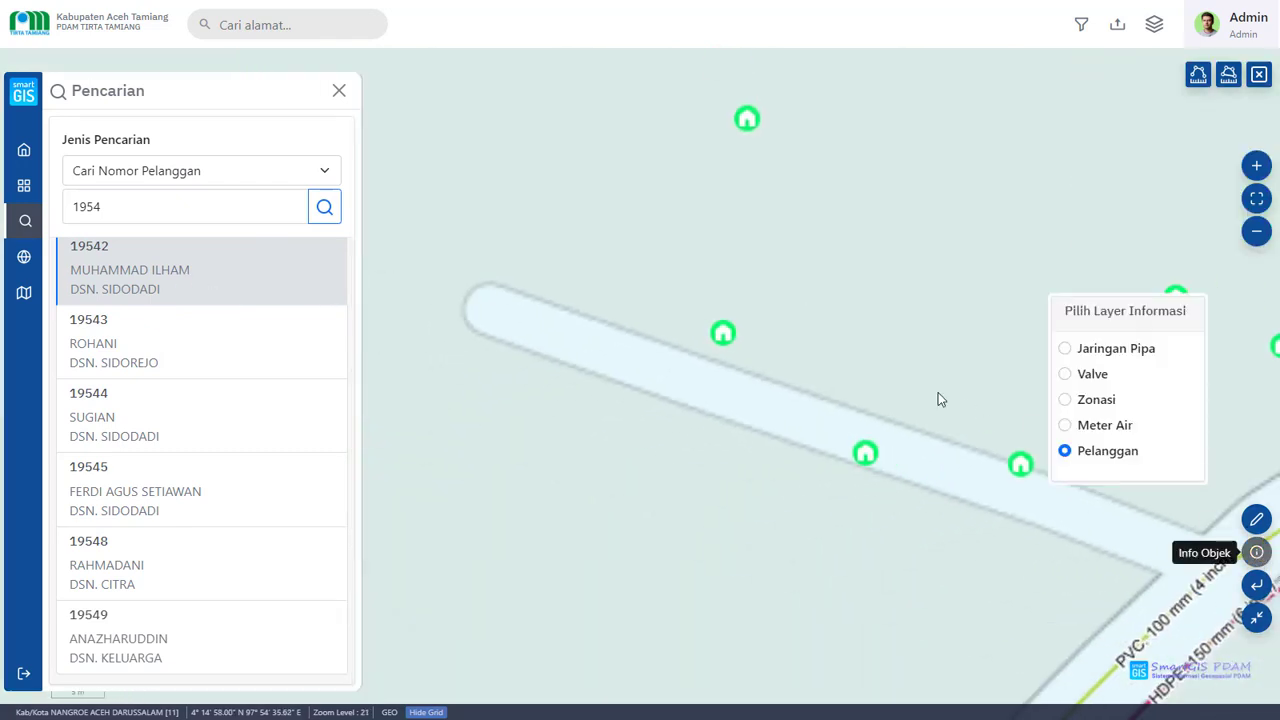
pyautogui.click(724, 333)
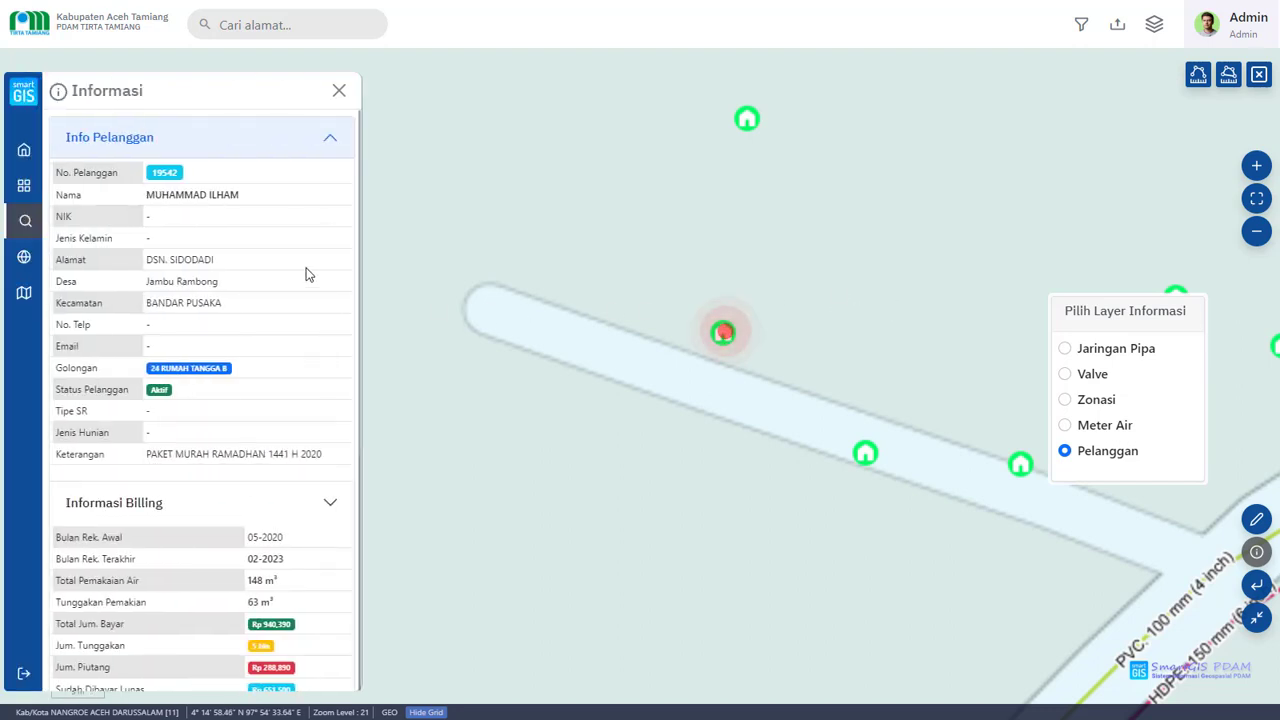
pyautogui.scroll(-4, 306, 247)
pyautogui.scroll(4, 316, 261)
pyautogui.click(339, 91)
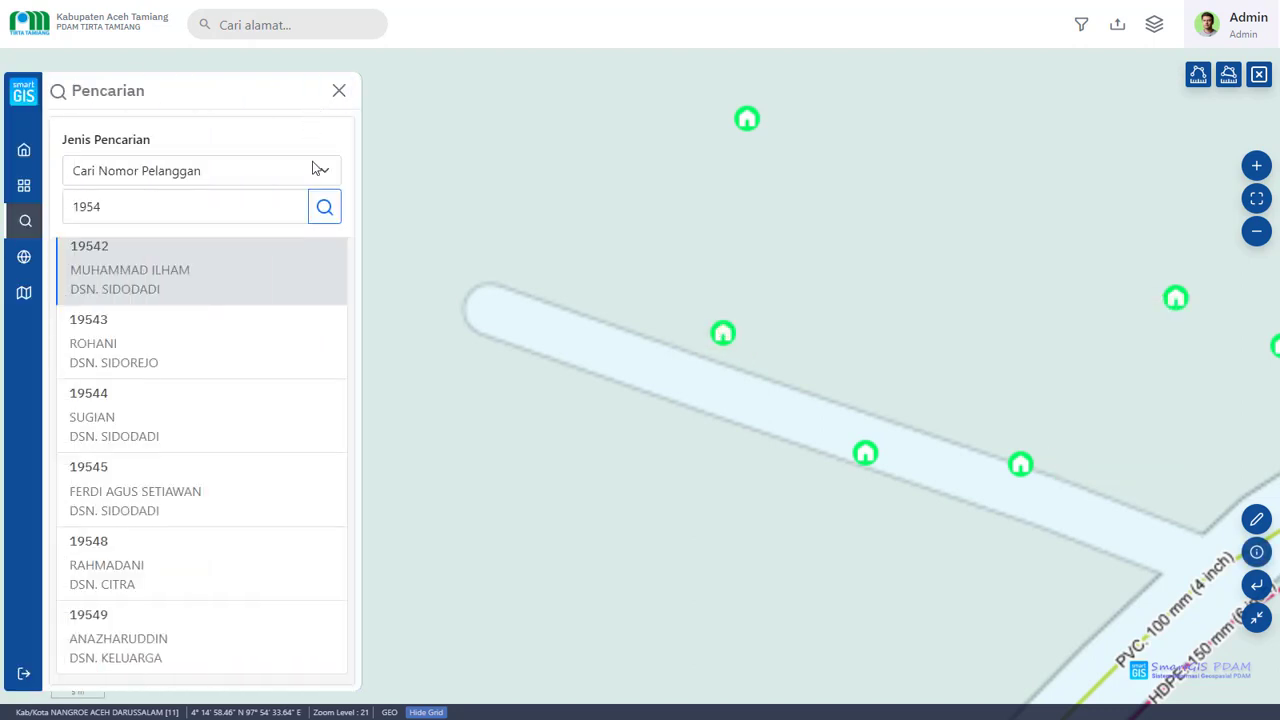
# Close the Pencarian panel and zoom the map out to level 18, centring the pipe network.
pyautogui.click(281, 172)
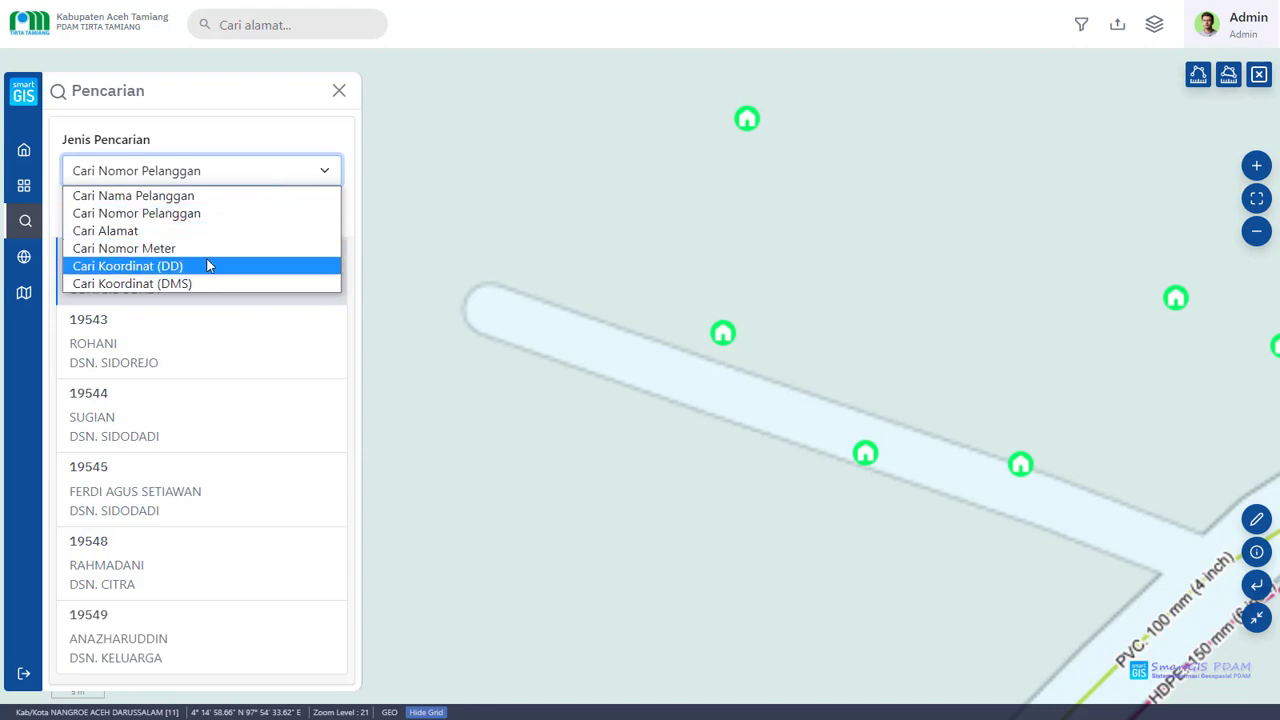
pyautogui.click(254, 138)
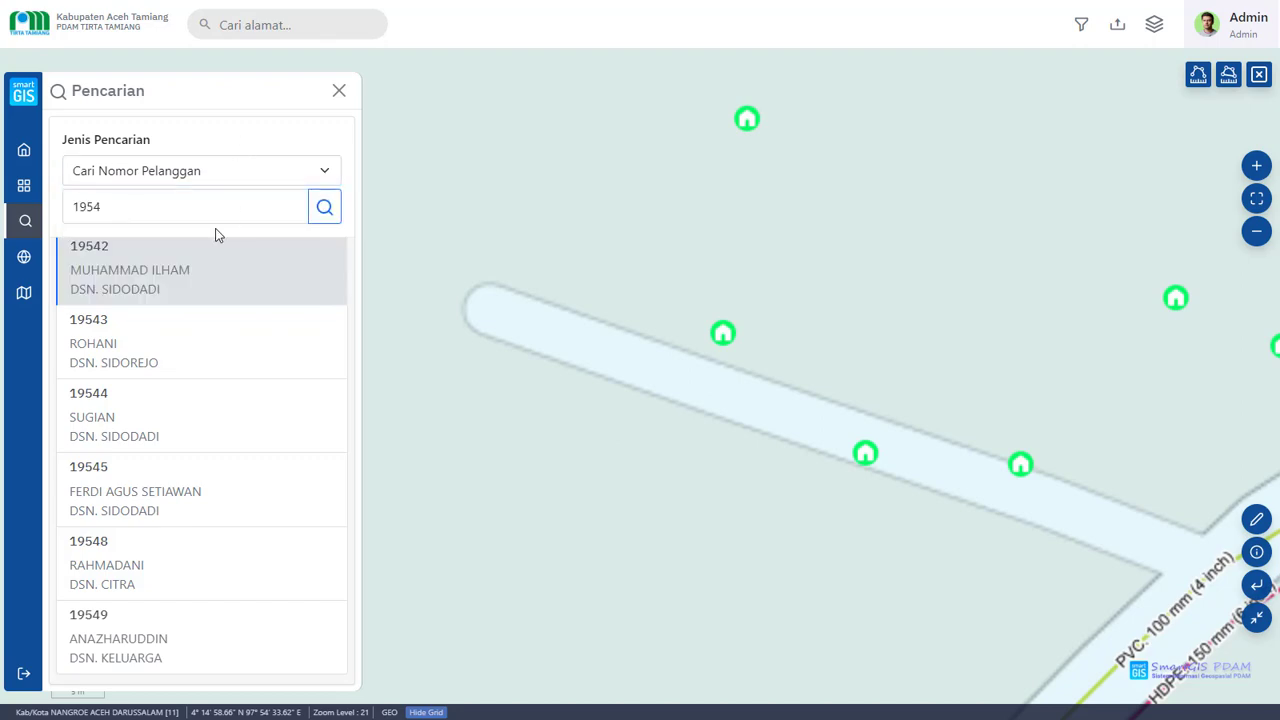
pyautogui.click(340, 95)
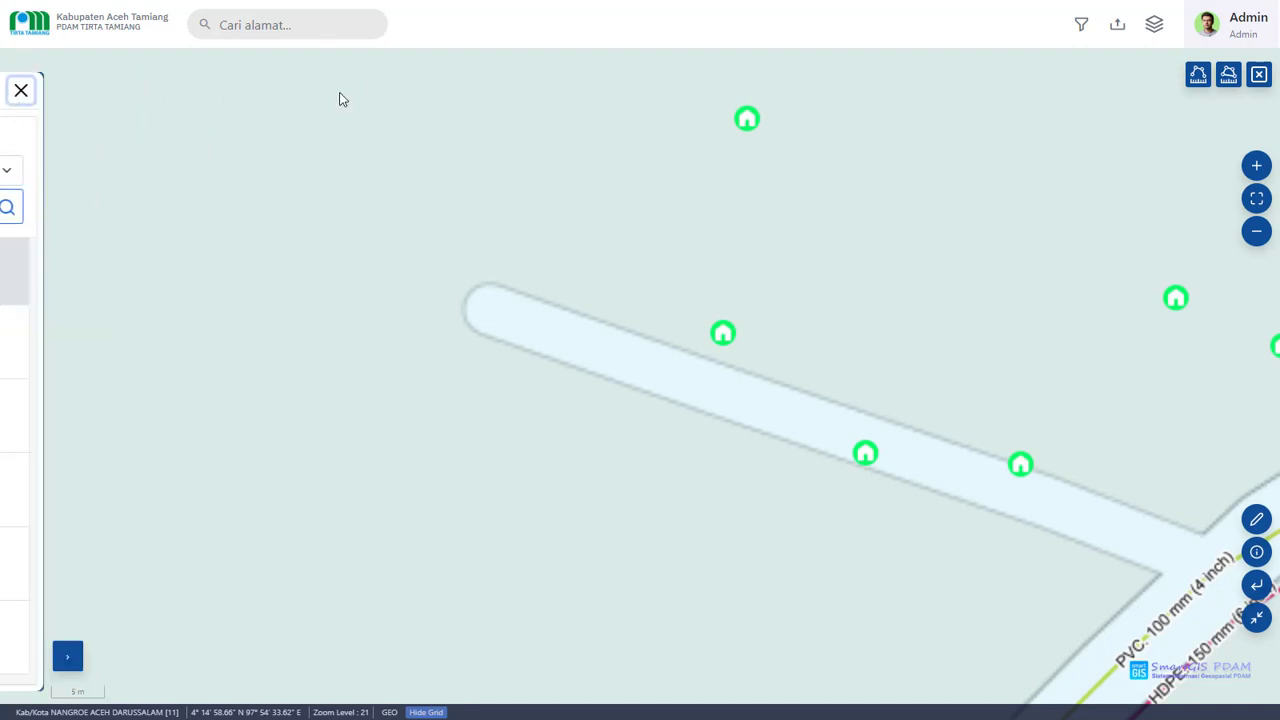
pyautogui.scroll(-2, 432, 218)
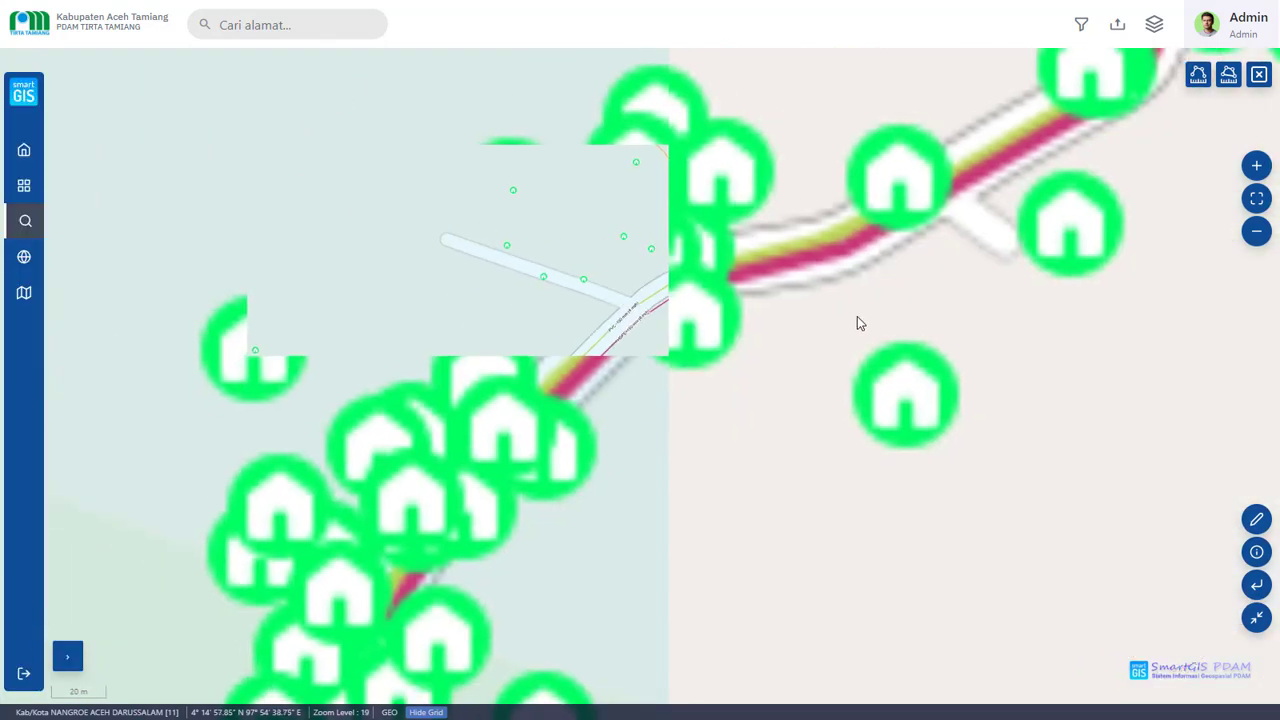
pyautogui.scroll(-1, 672, 360)
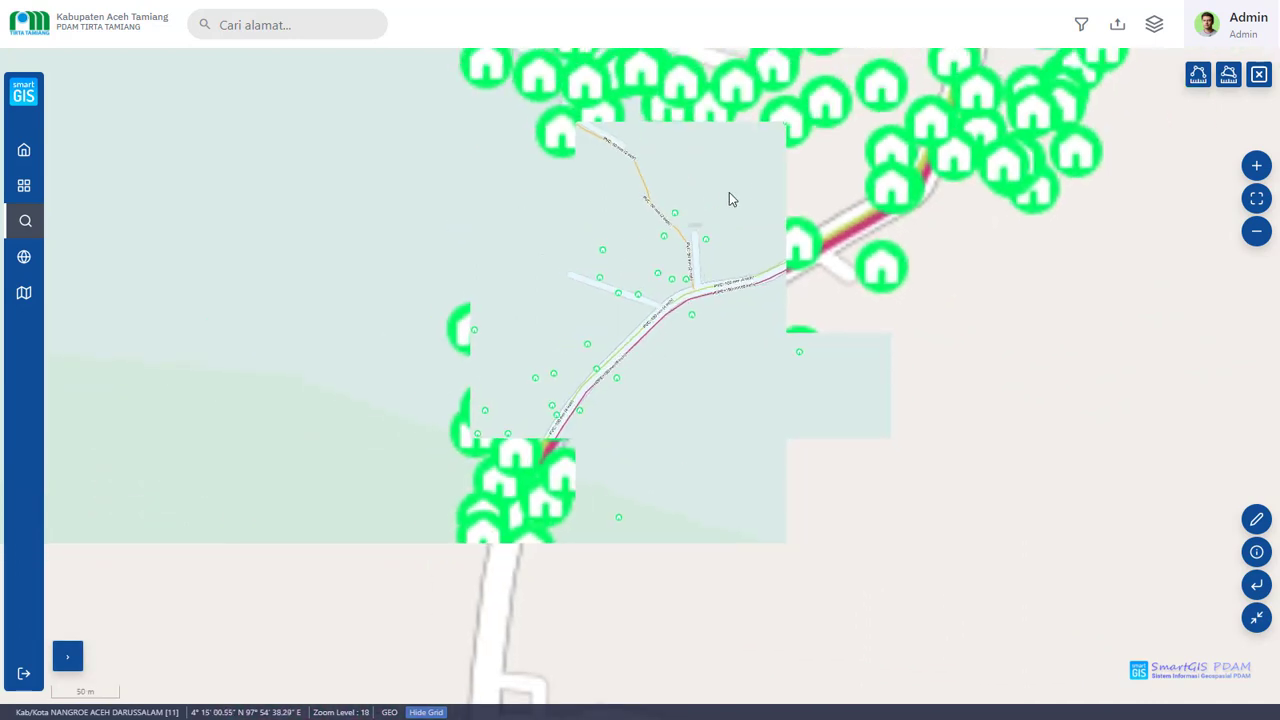
pyautogui.moveTo(729, 200); pyautogui.dragTo(617, 237)
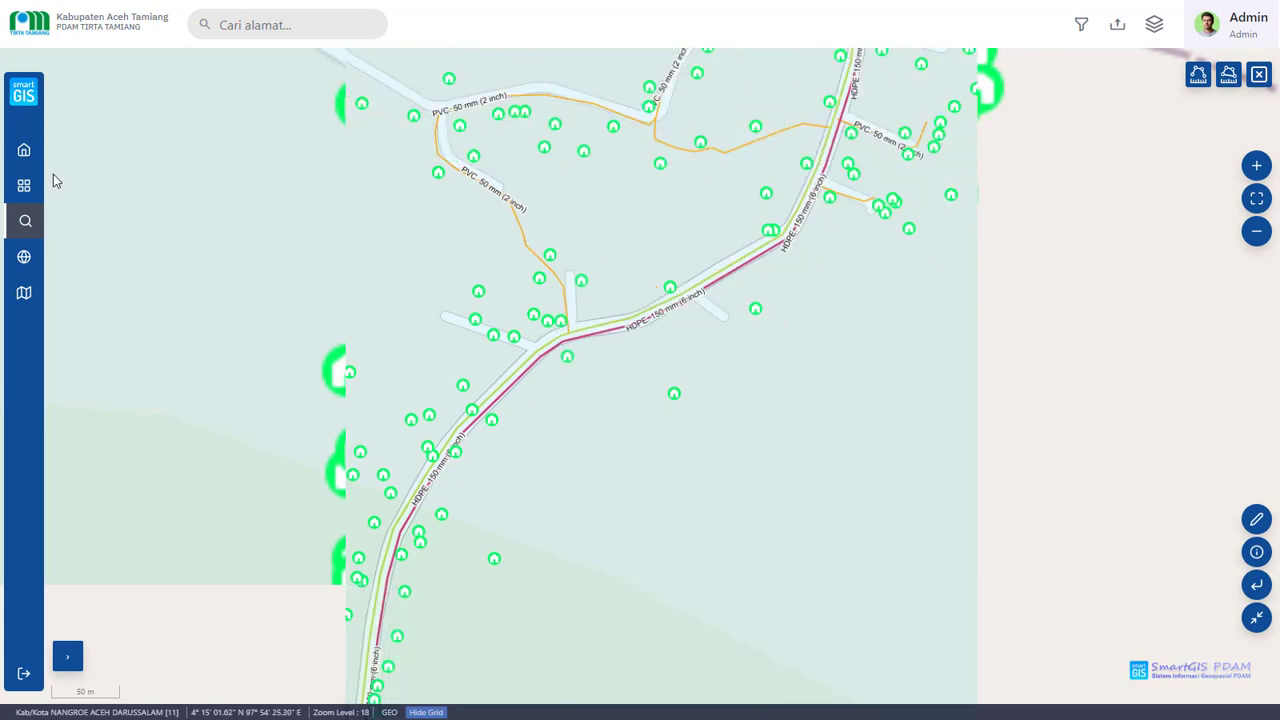
# Open the Dashboard, scroll through its customer and pipe statistics charts, and zoom the map out one level.
pyautogui.click(25, 187)
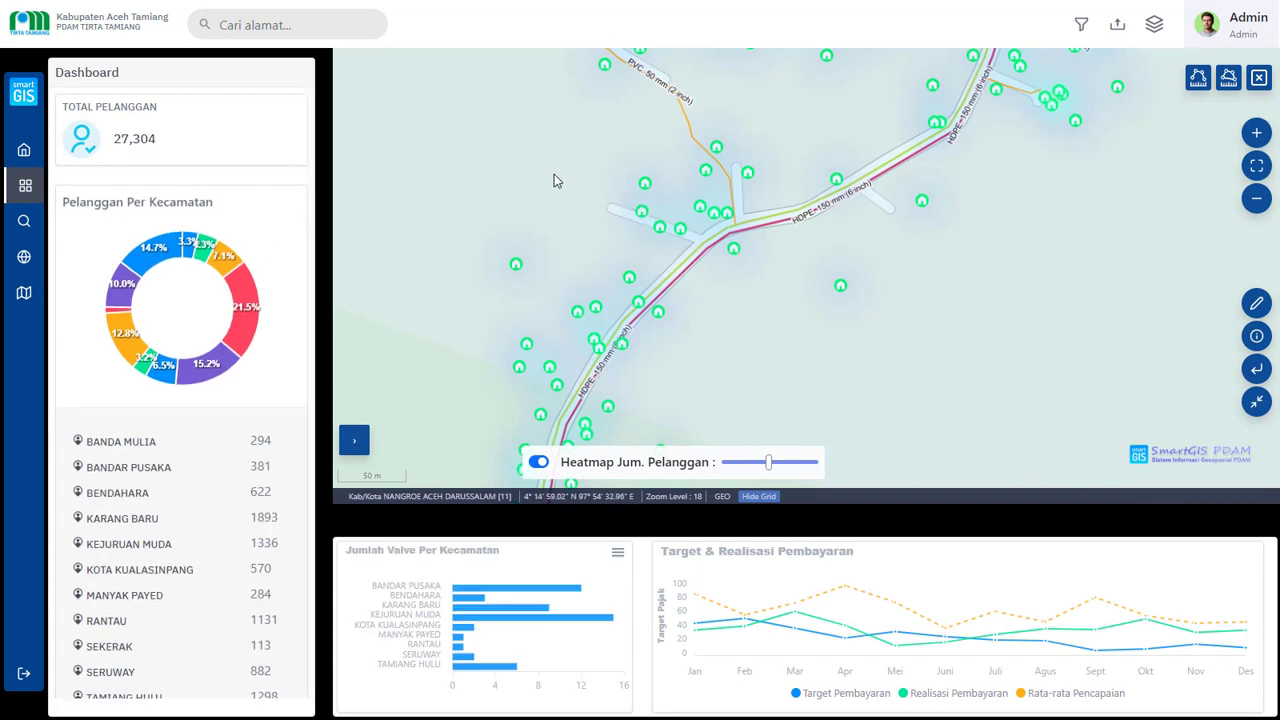
pyautogui.moveTo(557, 181); pyautogui.dragTo(590, 204)
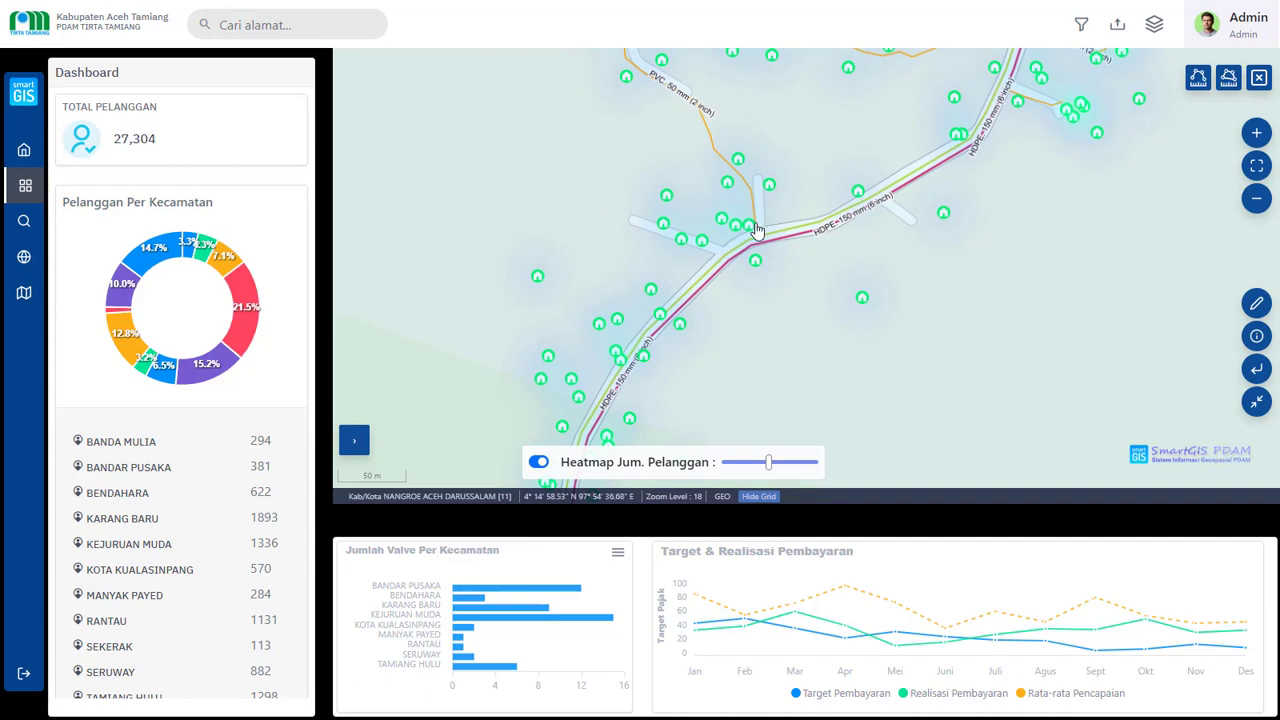
pyautogui.scroll(-10, 260, 305)
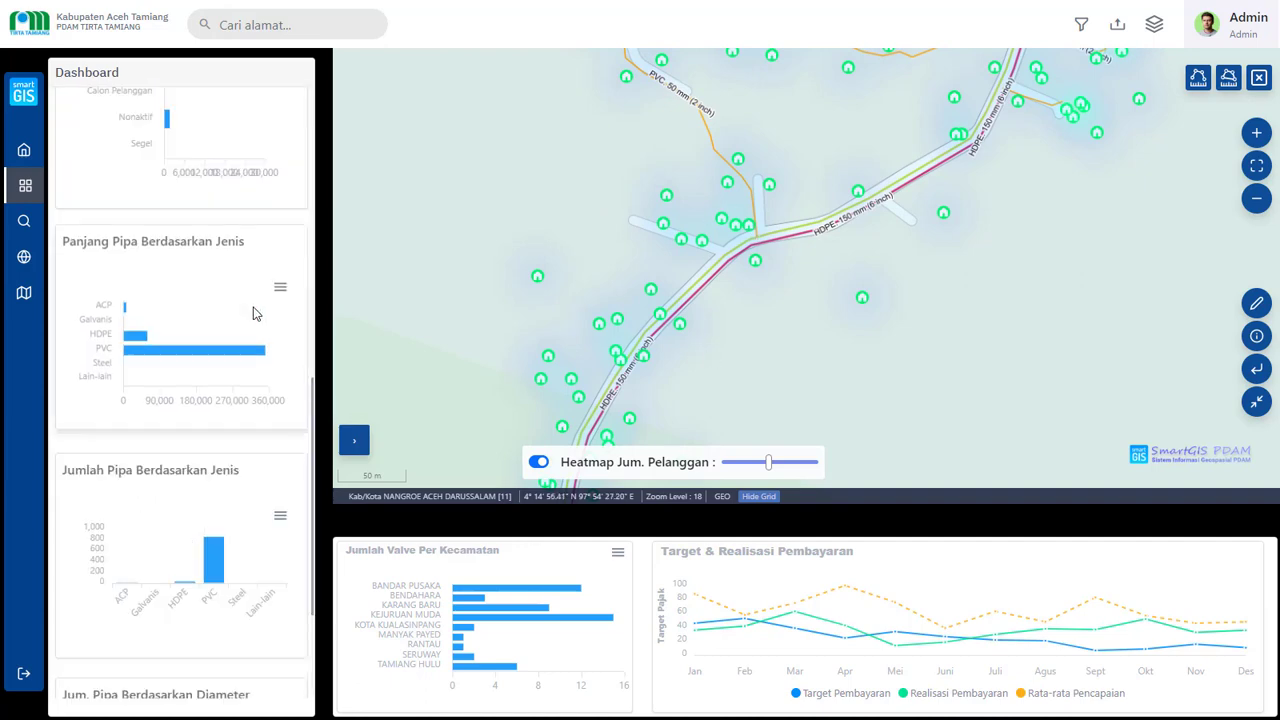
pyautogui.scroll(10, 260, 300)
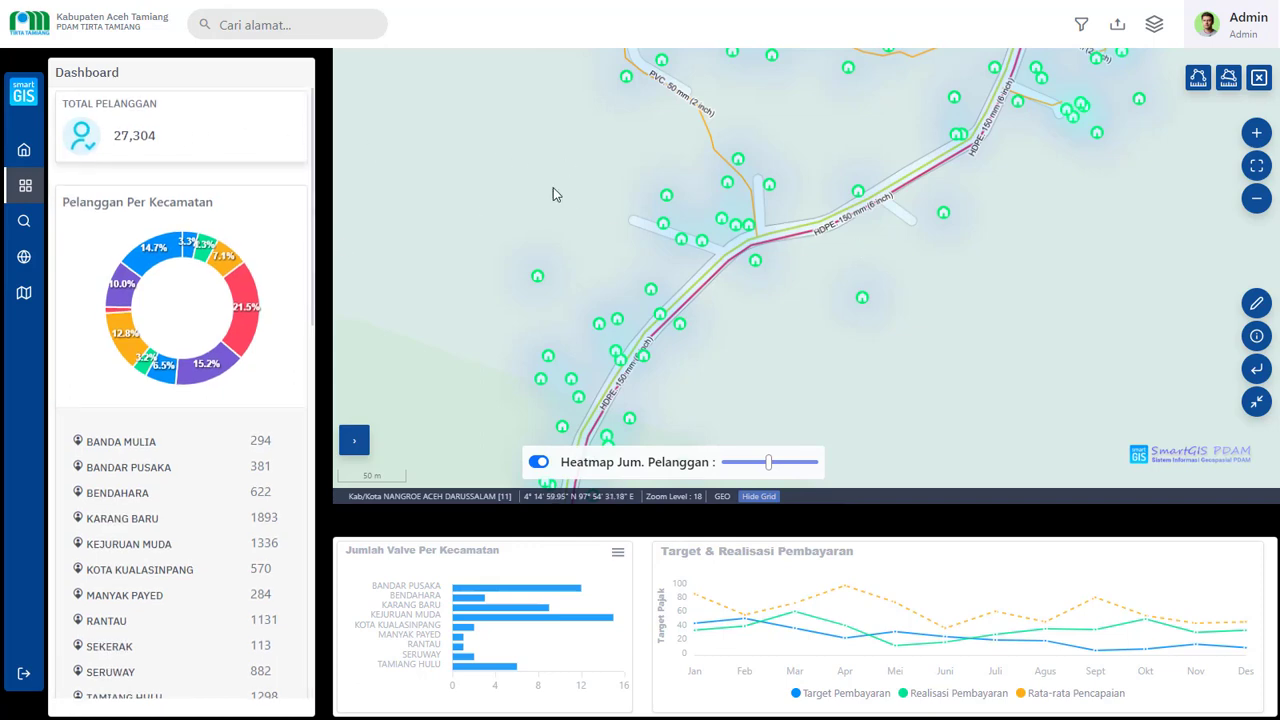
pyautogui.moveTo(251, 324)
pyautogui.scroll(-5, 258, 324)
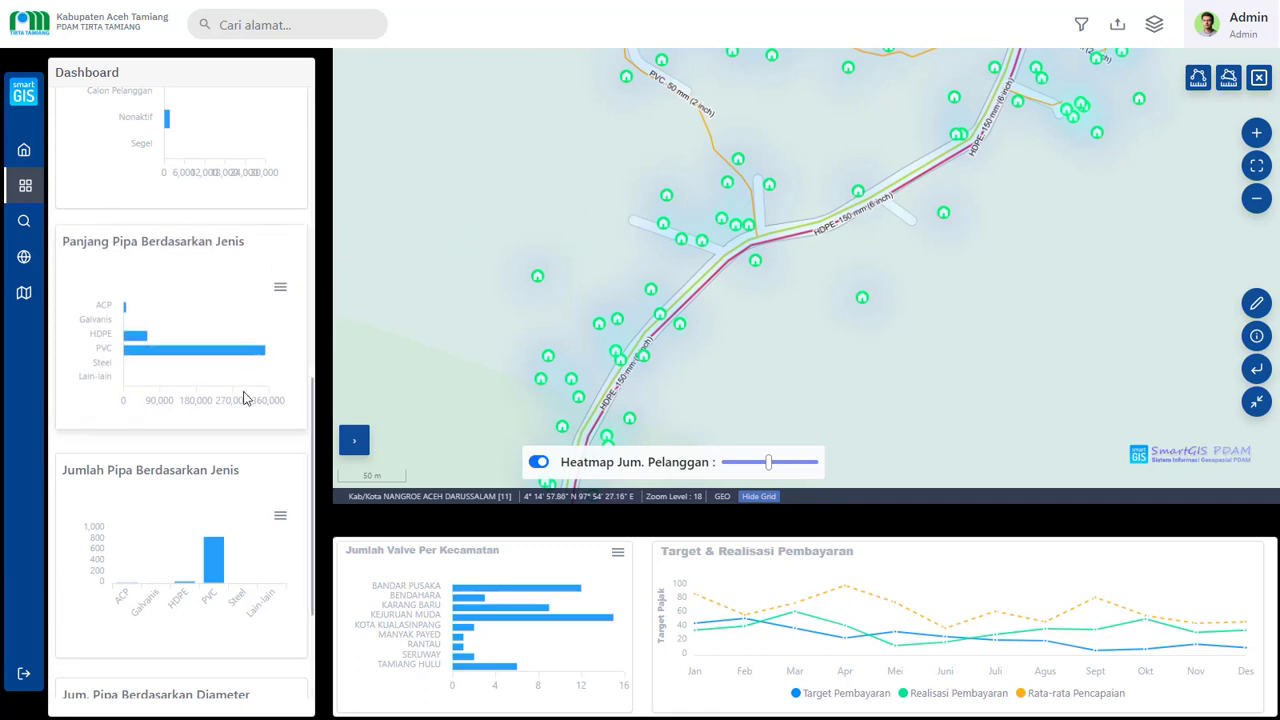
pyautogui.scroll(-2, 245, 445)
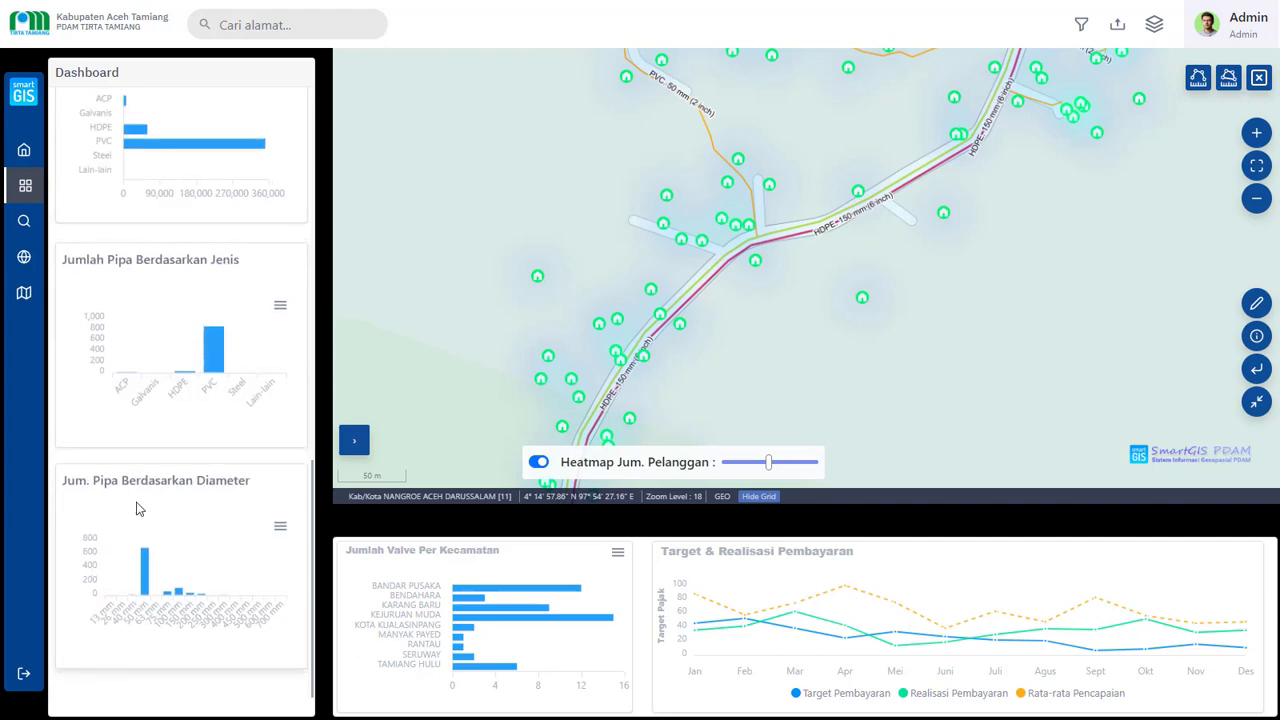
pyautogui.scroll(6, 245, 405)
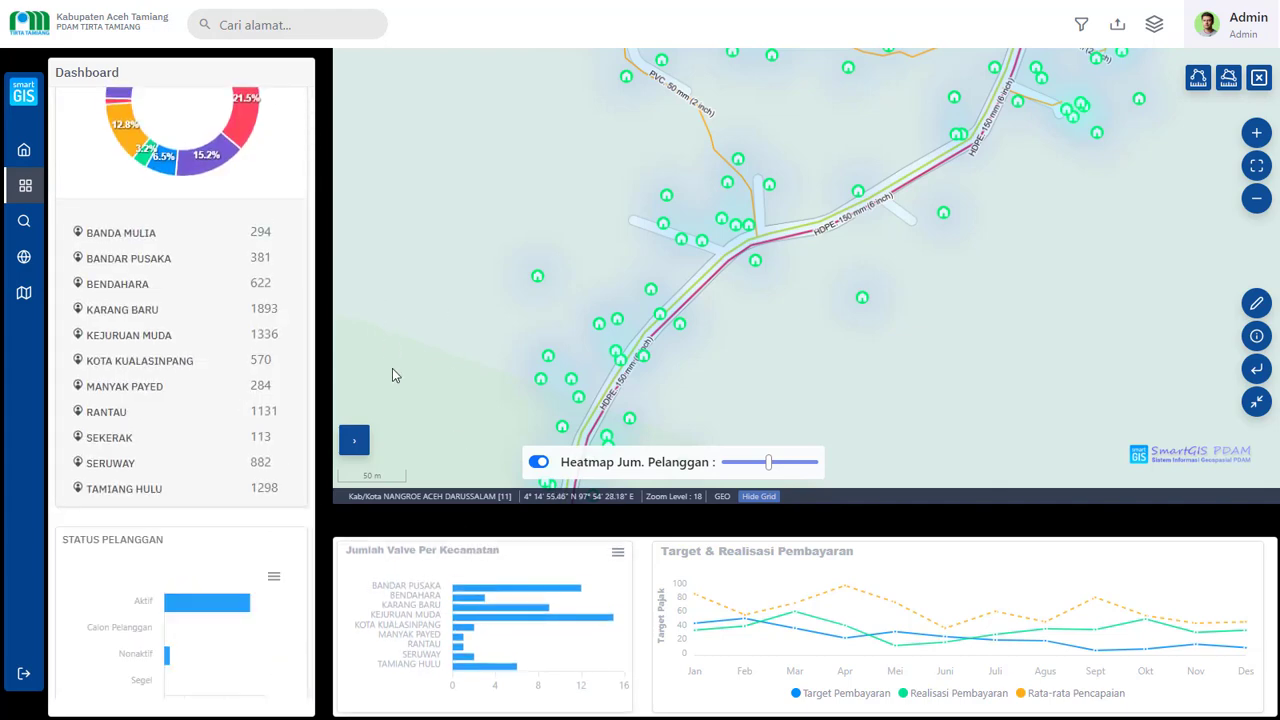
pyautogui.scroll(2, 300, 345)
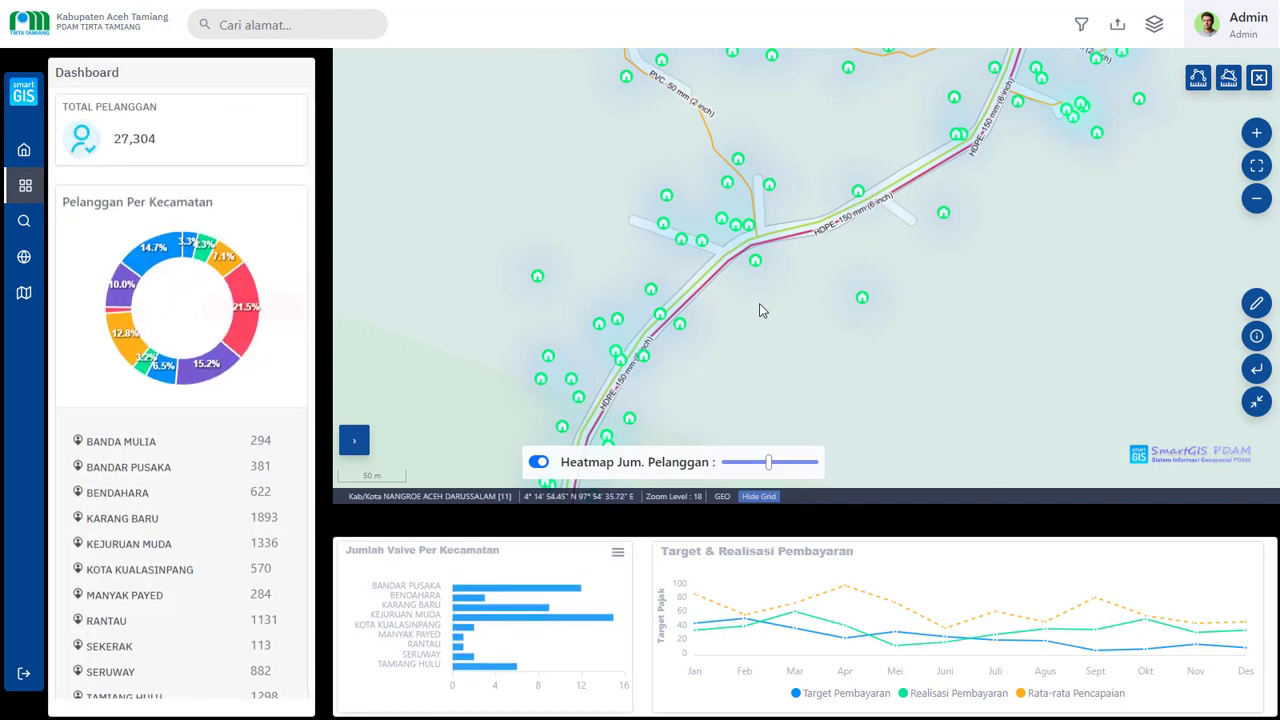
pyautogui.scroll(-1, 760, 304)
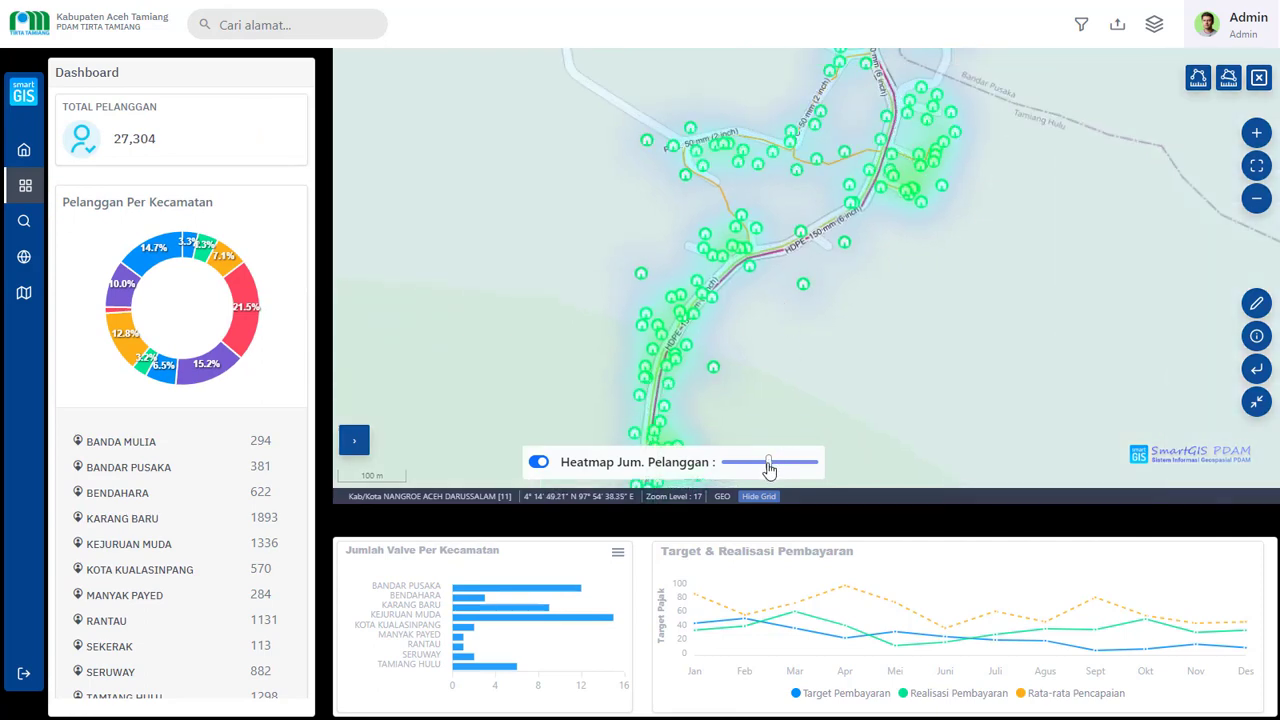
# Raise the Heatmap Jum. Pelanggan intensity and follow the pipelines toward the south-east heatmap cluster.
pyautogui.moveTo(768, 466); pyautogui.dragTo(792, 473)
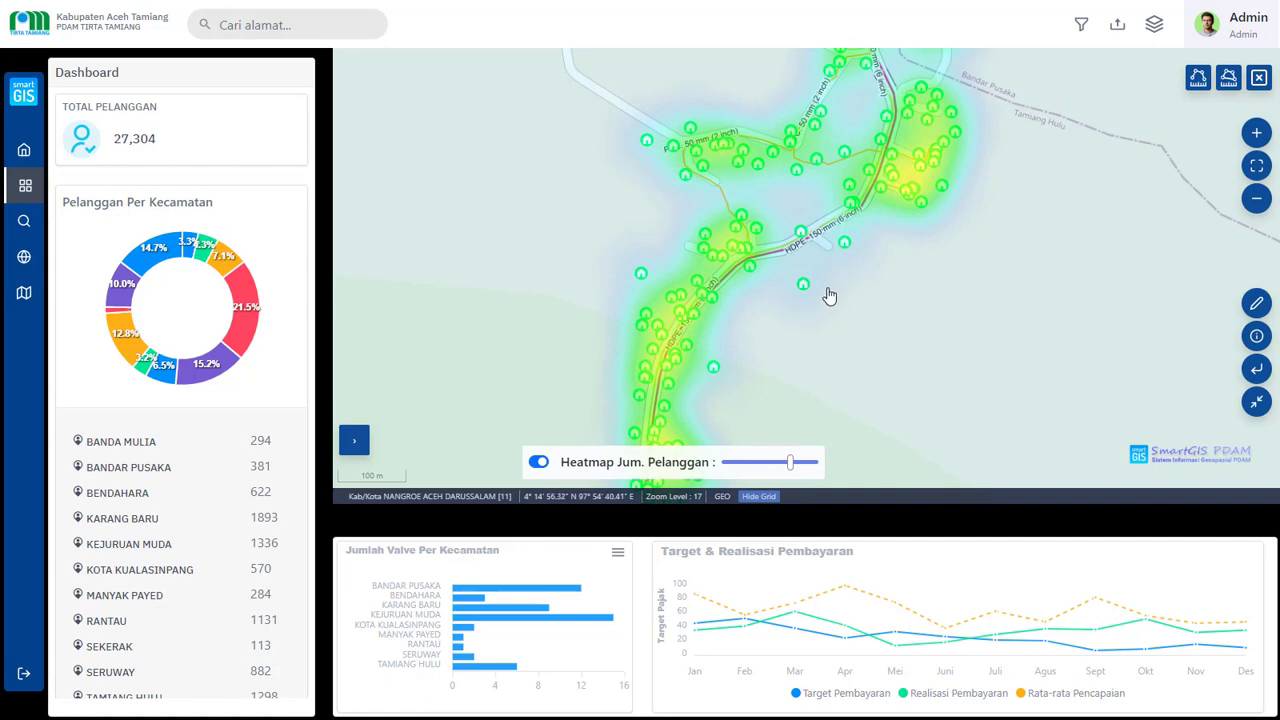
pyautogui.moveTo(967, 221); pyautogui.dragTo(900, 290)
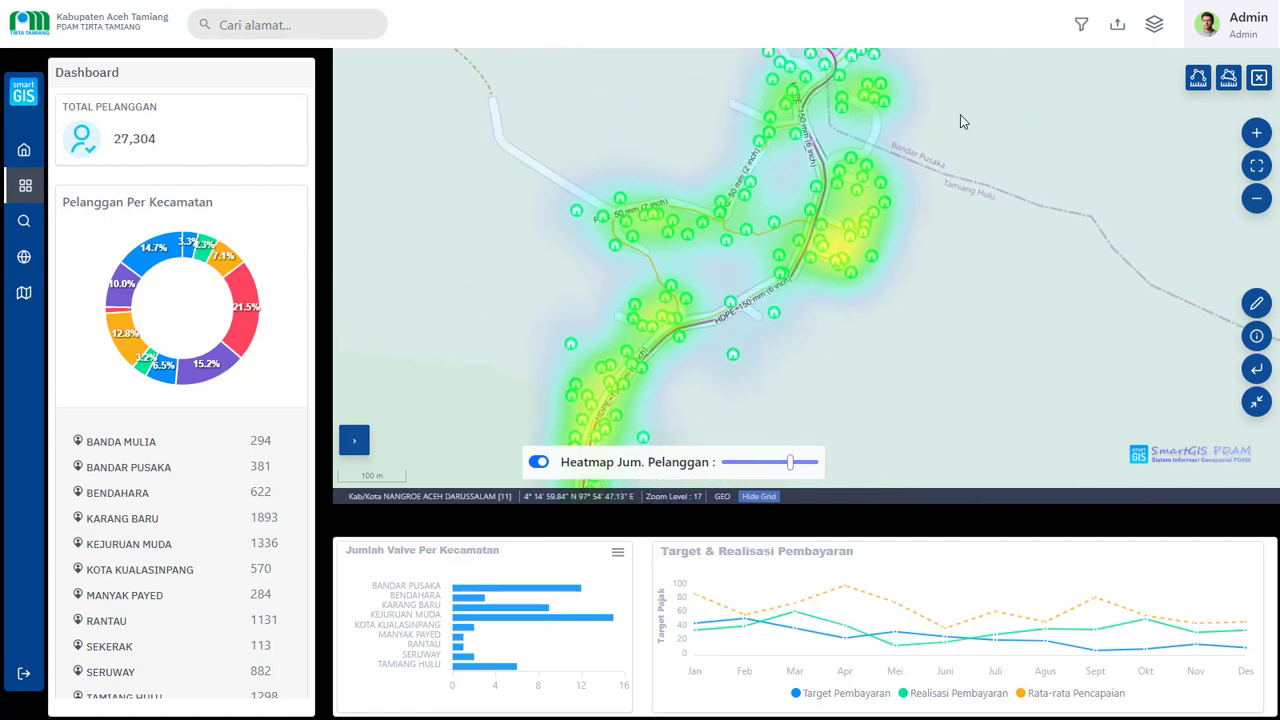
pyautogui.moveTo(960, 121); pyautogui.dragTo(960, 229)
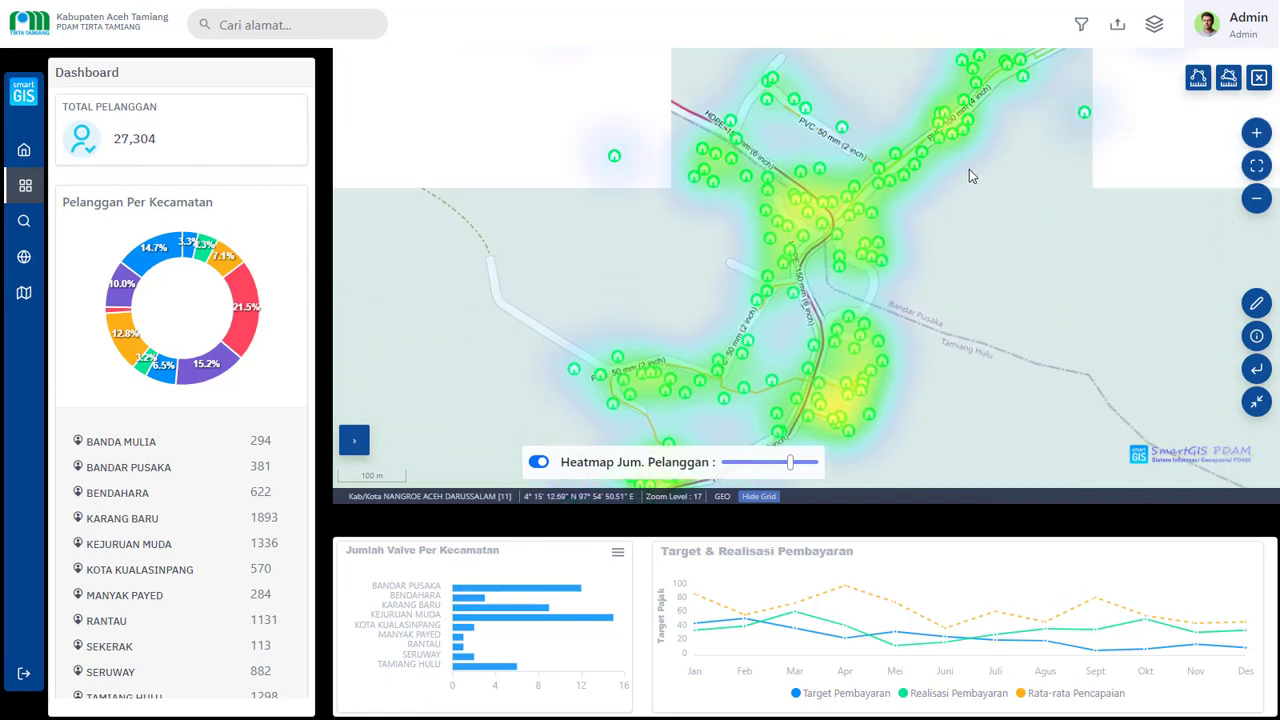
pyautogui.moveTo(993, 162); pyautogui.dragTo(846, 318)
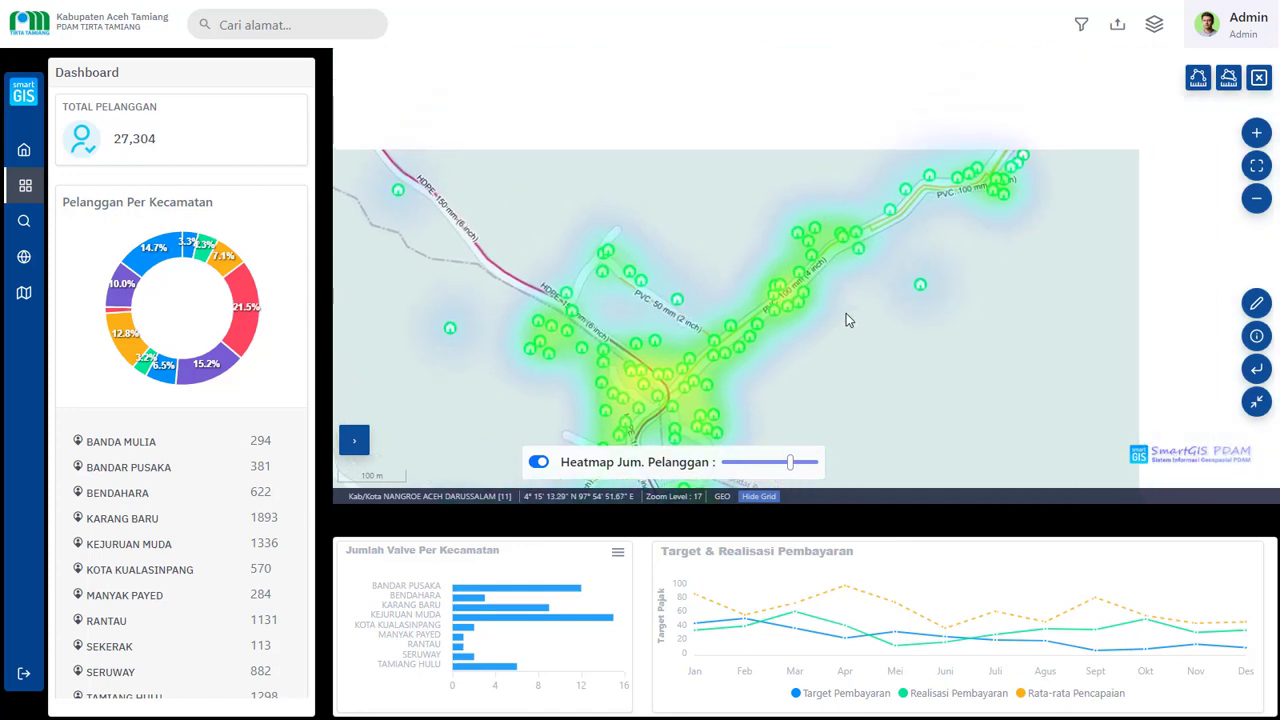
pyautogui.scroll(-1, 846, 320)
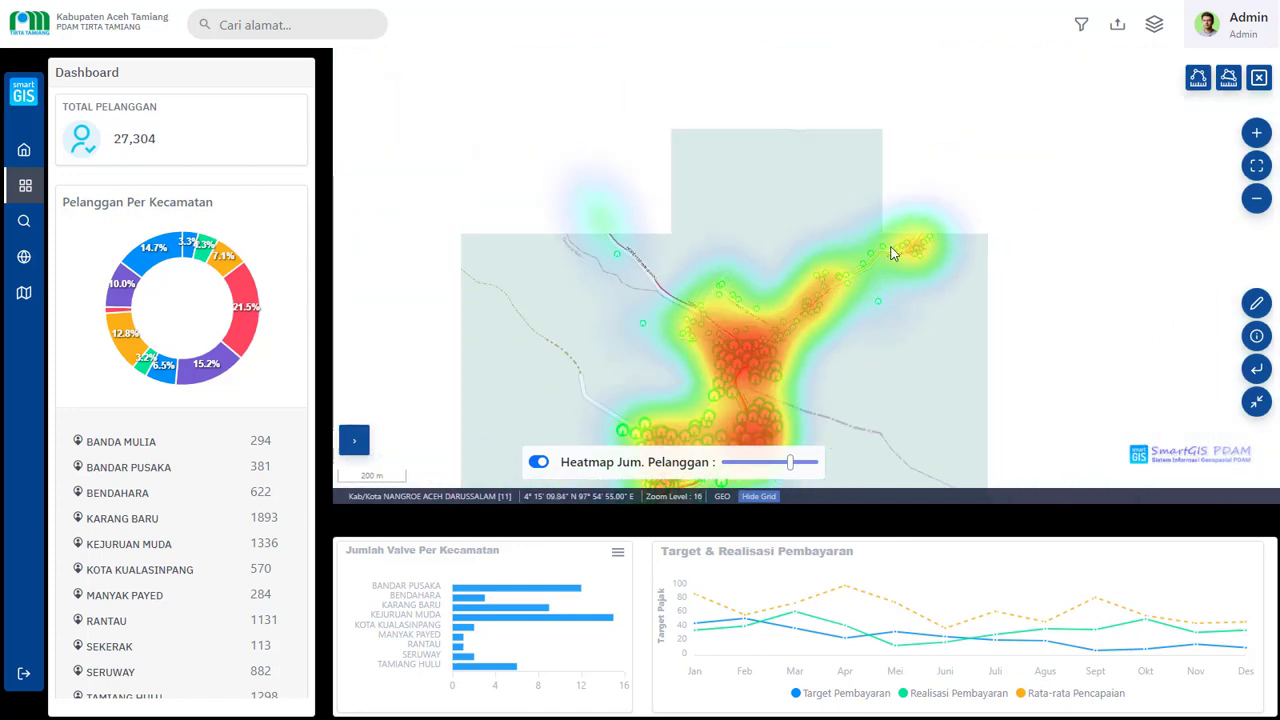
pyautogui.moveTo(893, 253); pyautogui.dragTo(938, 145)
pyautogui.moveTo(771, 357); pyautogui.dragTo(846, 223)
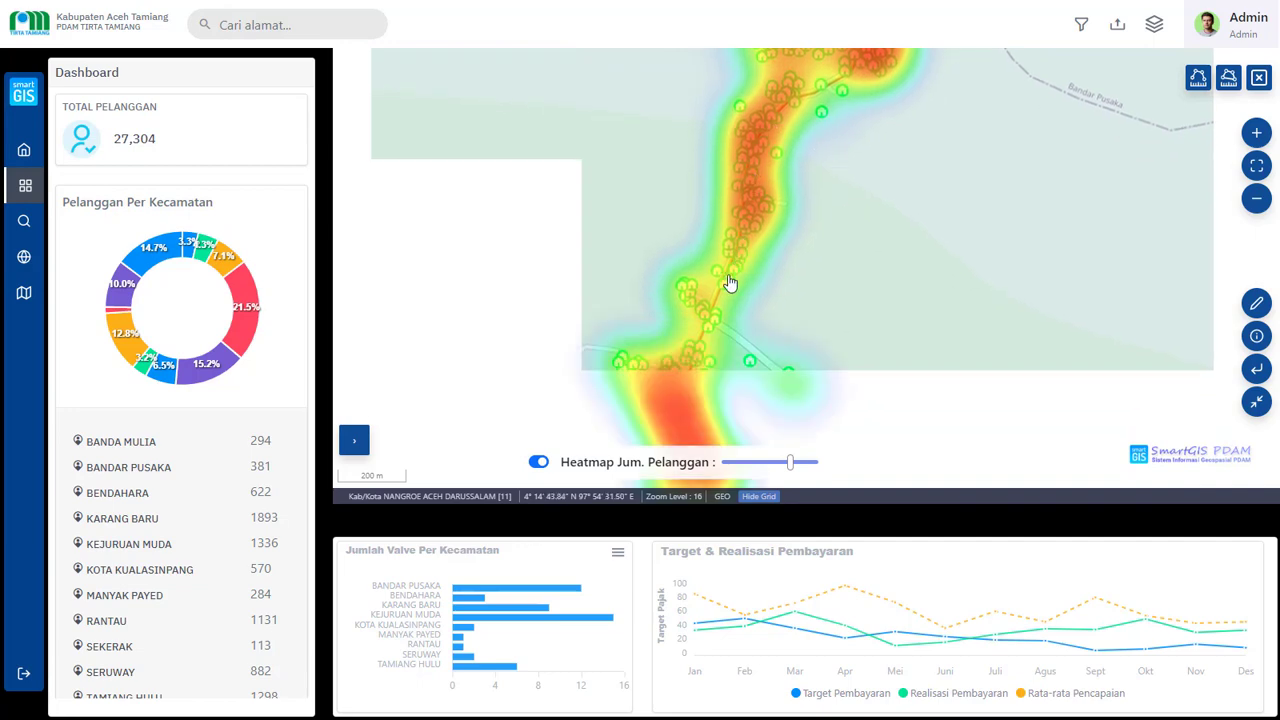
pyautogui.moveTo(808, 386); pyautogui.dragTo(820, 175)
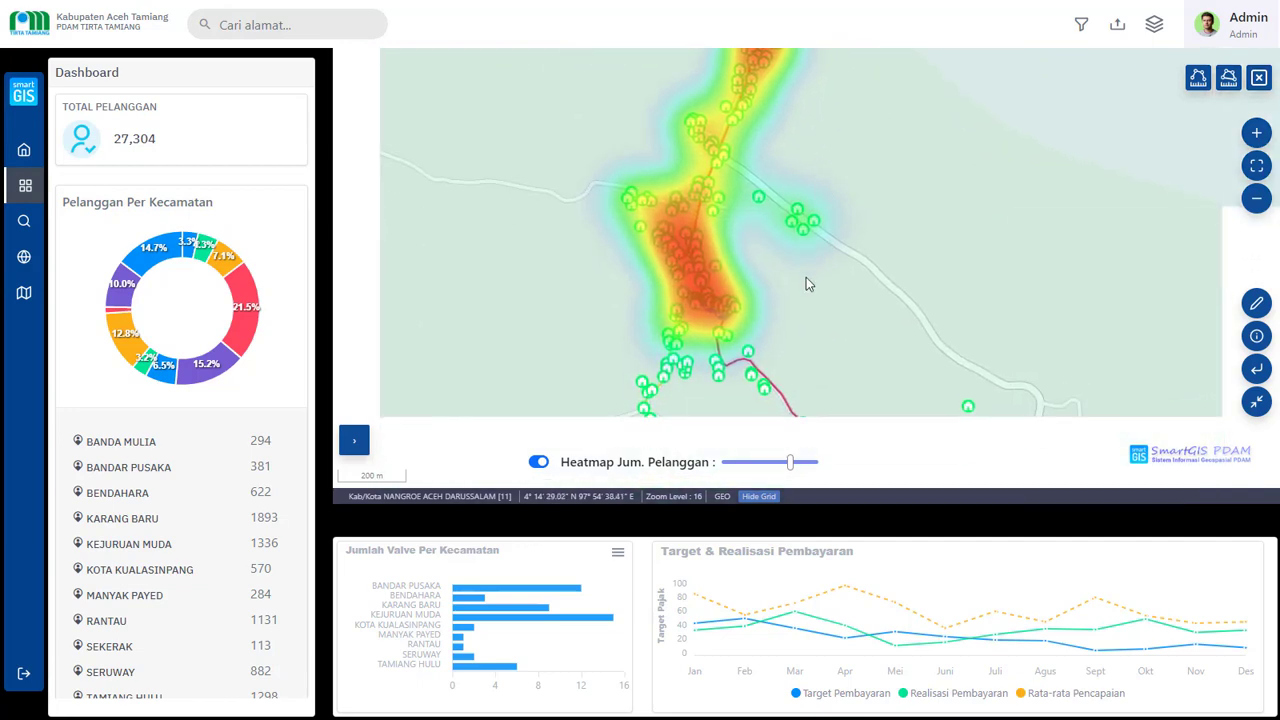
pyautogui.moveTo(856, 256); pyautogui.dragTo(803, 150)
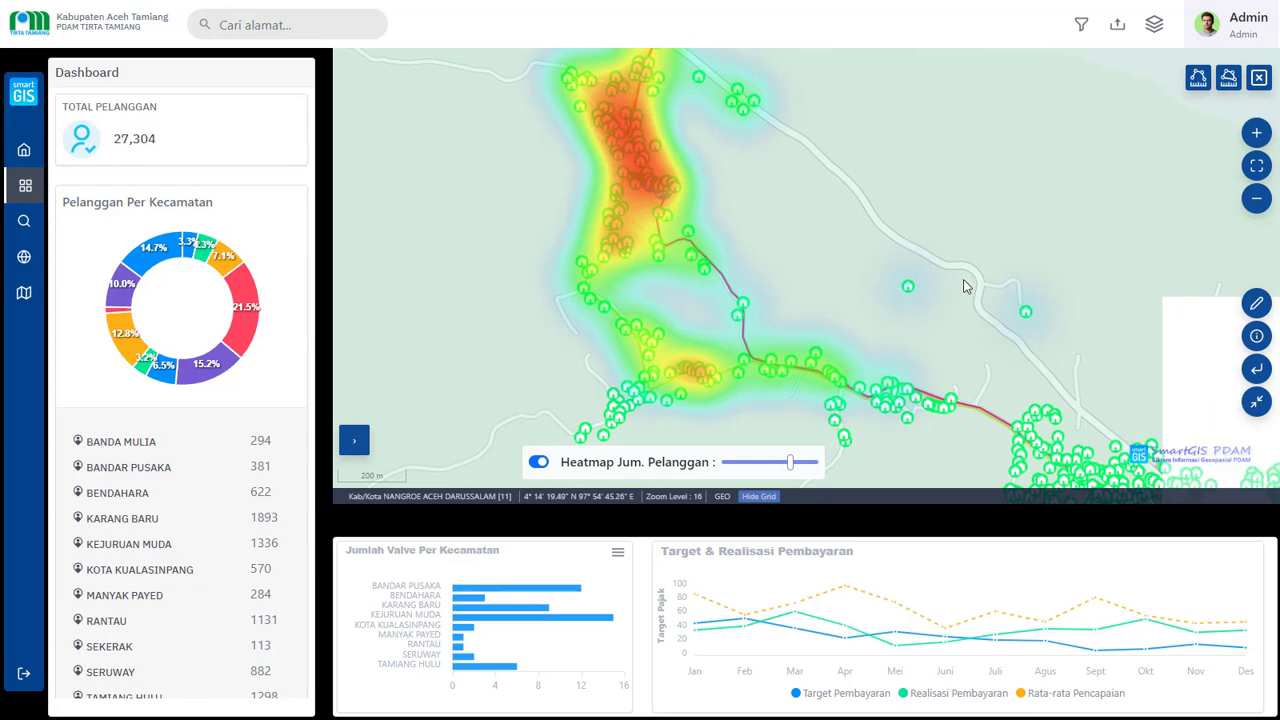
pyautogui.moveTo(963, 287); pyautogui.dragTo(708, 122)
pyautogui.moveTo(938, 207); pyautogui.dragTo(812, 178)
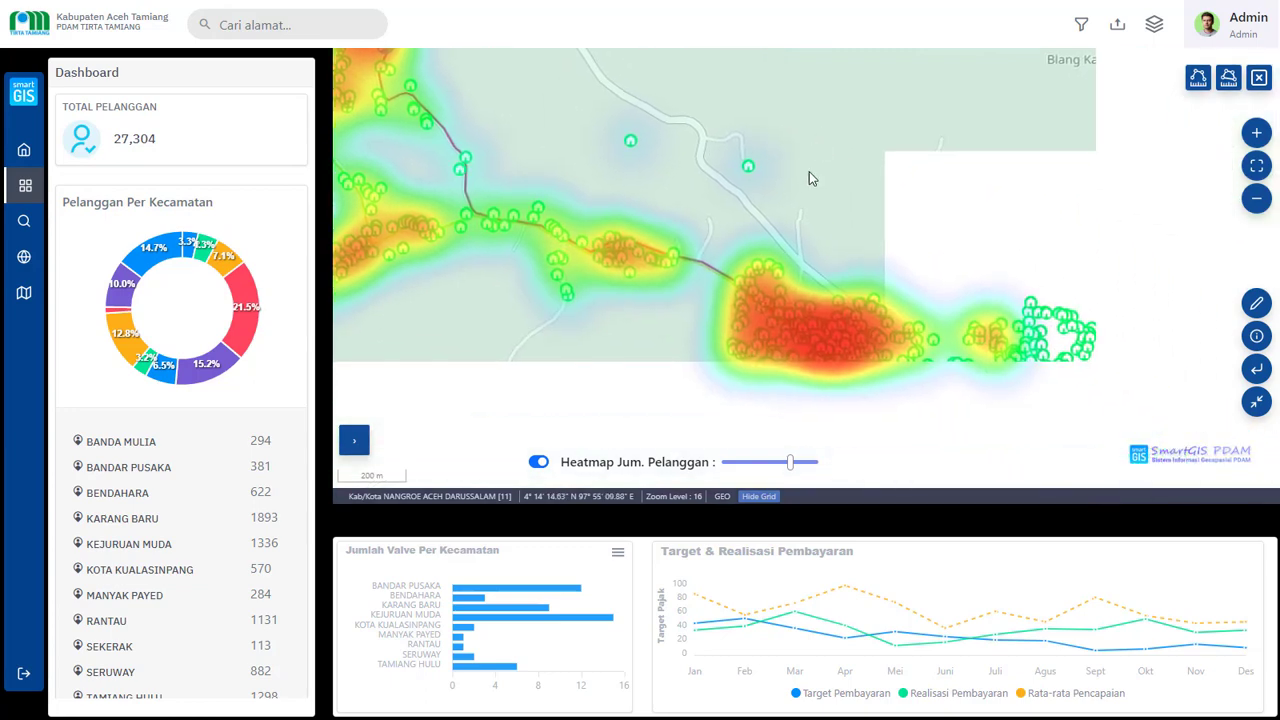
# Lower the heatmap intensity and zoom out to level 13 over the whole service corridor.
pyautogui.moveTo(789, 466); pyautogui.dragTo(768, 472)
pyautogui.scroll(2, 836, 382)
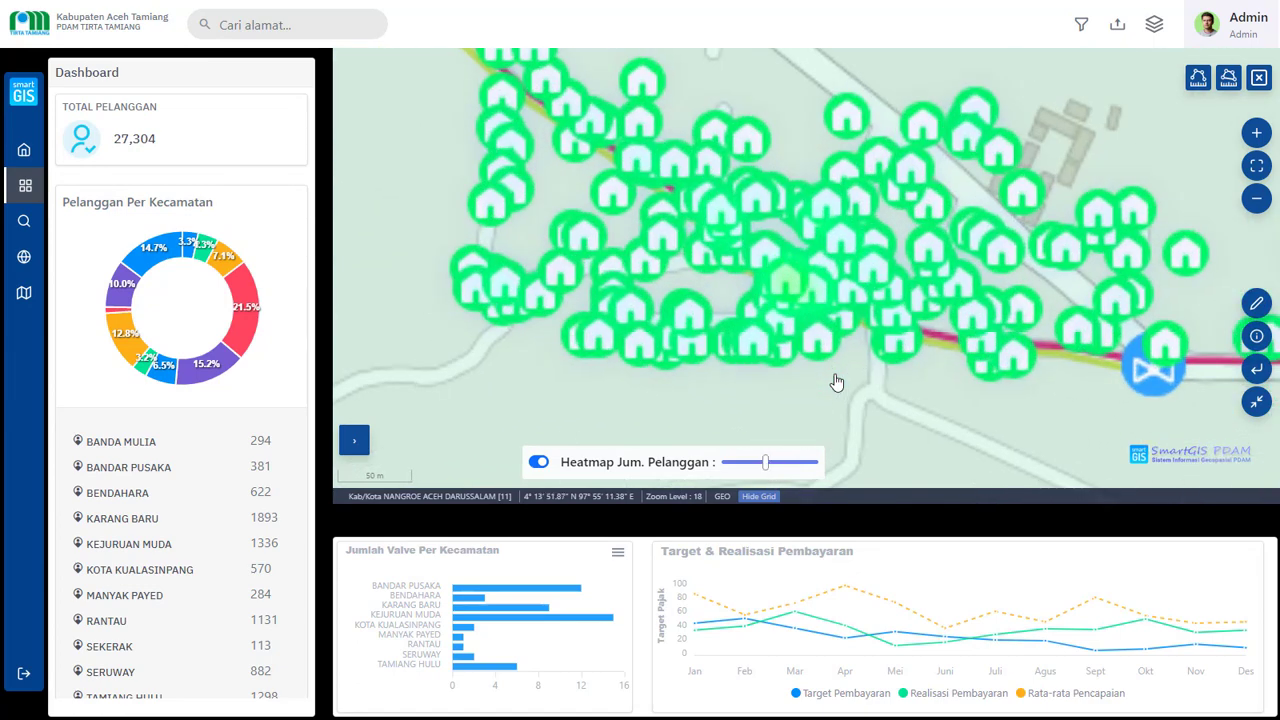
pyautogui.scroll(-1, 837, 365)
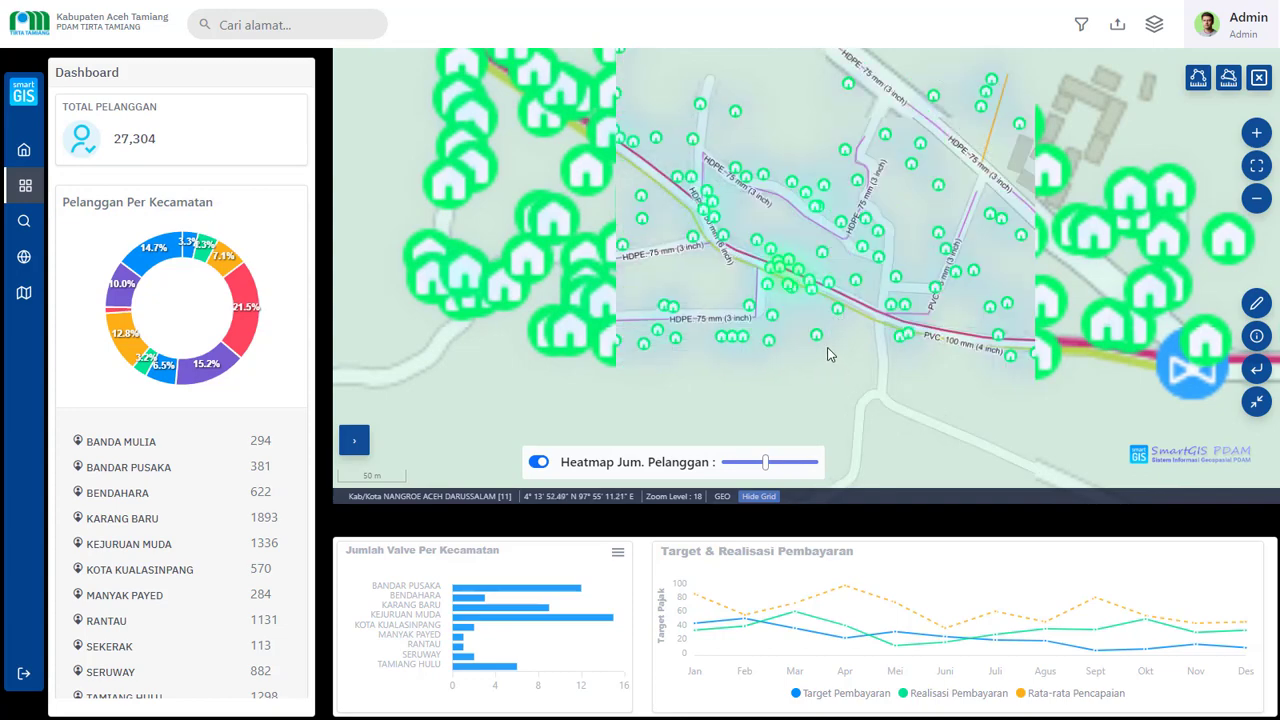
pyautogui.scroll(-2, 806, 334)
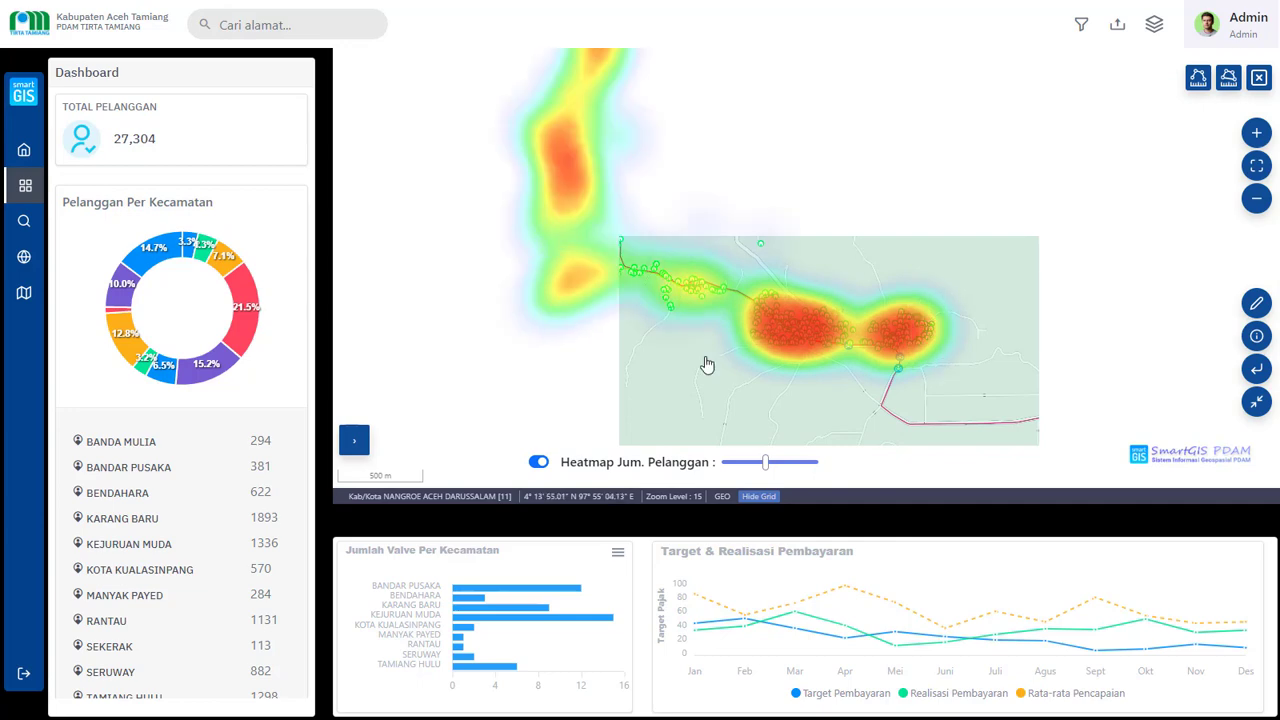
pyautogui.scroll(-1, 820, 325)
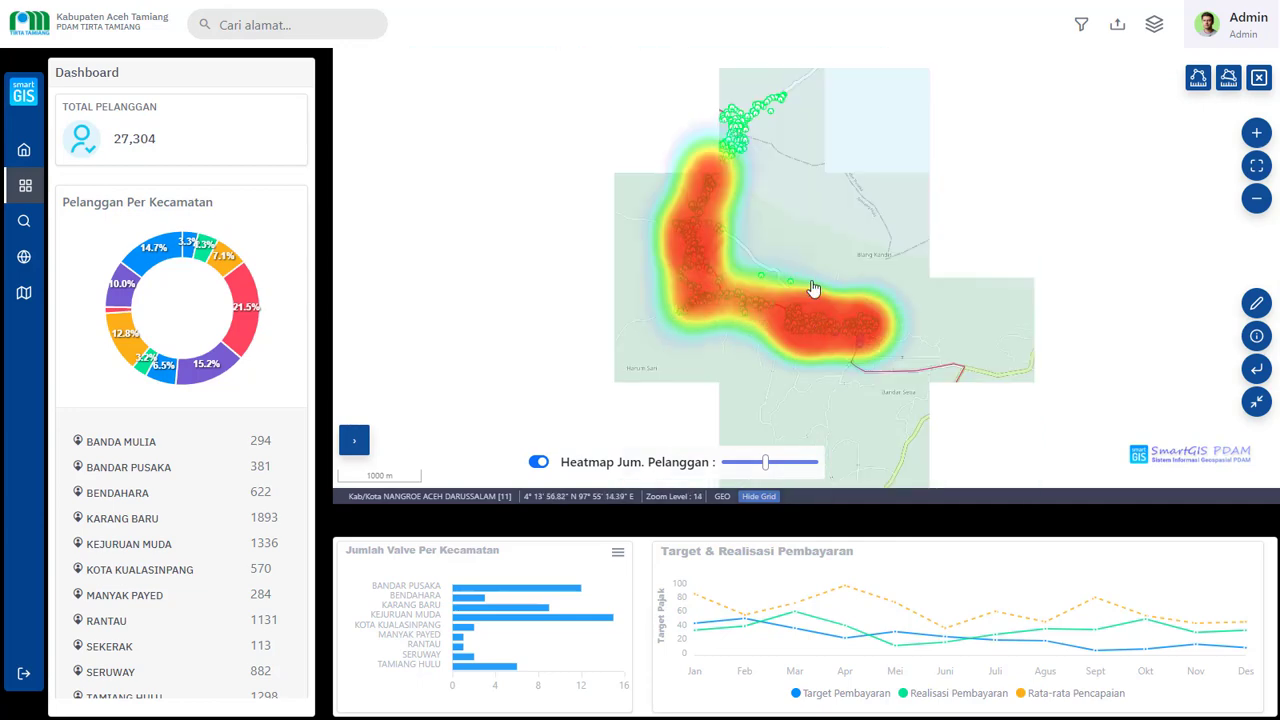
pyautogui.scroll(-1, 838, 218)
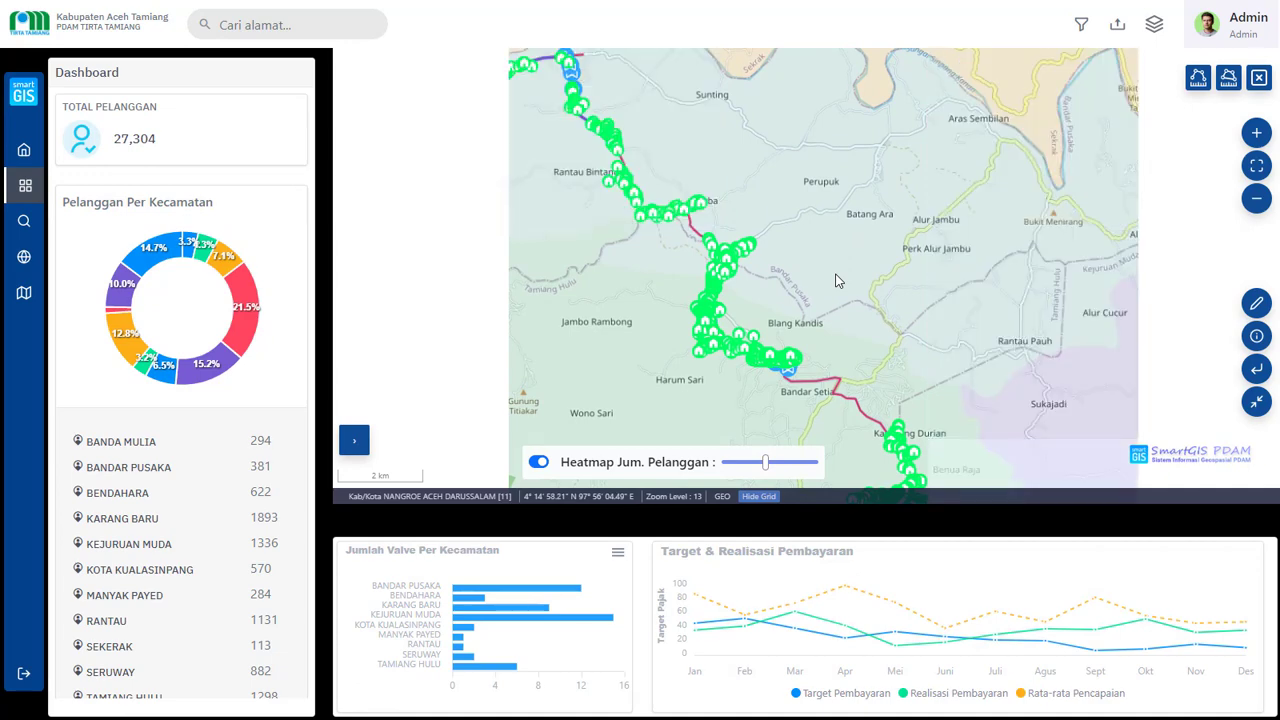
# Close and reopen the Dashboard while shifting the map toward the eastern districts.
pyautogui.scroll(-5, 232, 410)
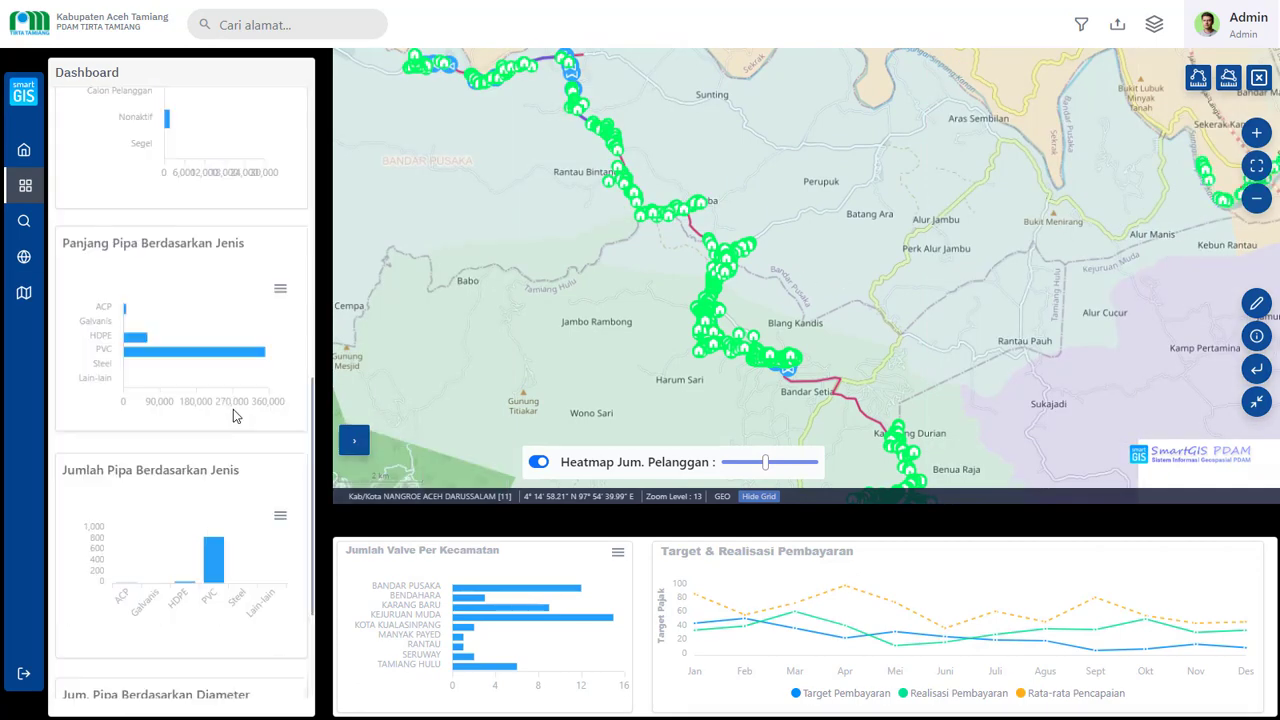
pyautogui.scroll(5, 232, 410)
pyautogui.scroll(-5, 241, 364)
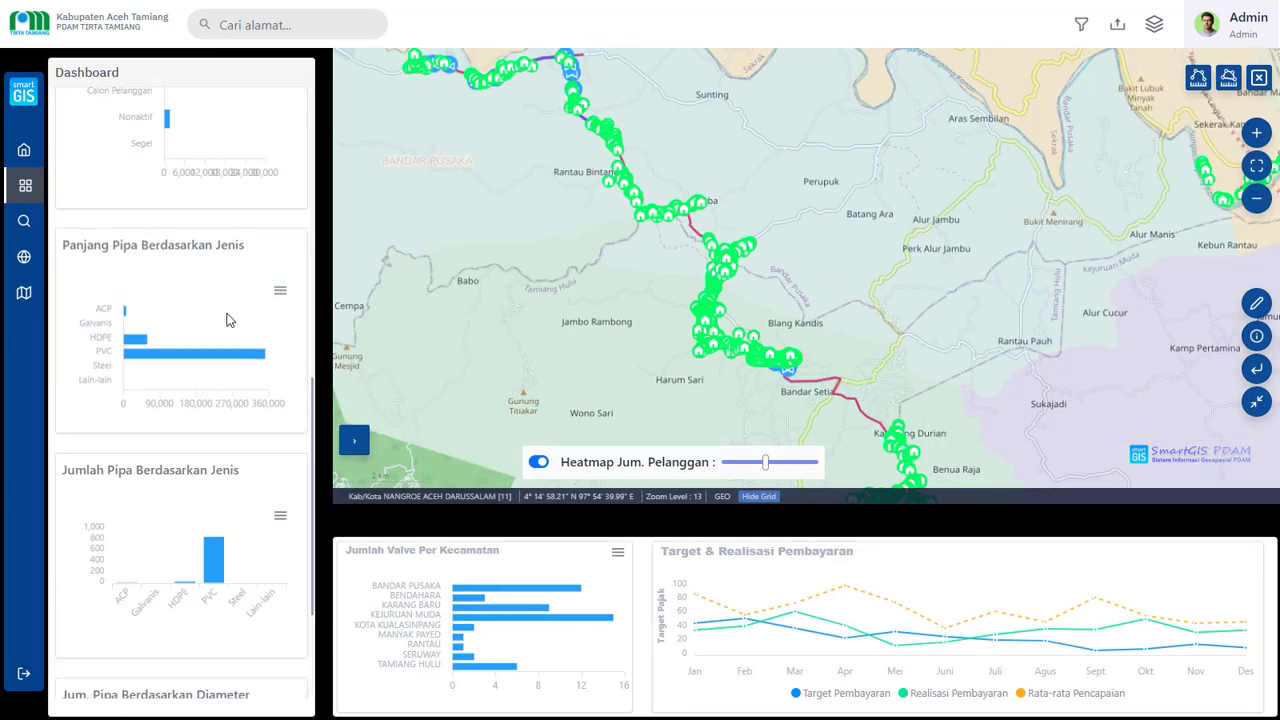
pyautogui.scroll(5, 241, 364)
pyautogui.click(28, 195)
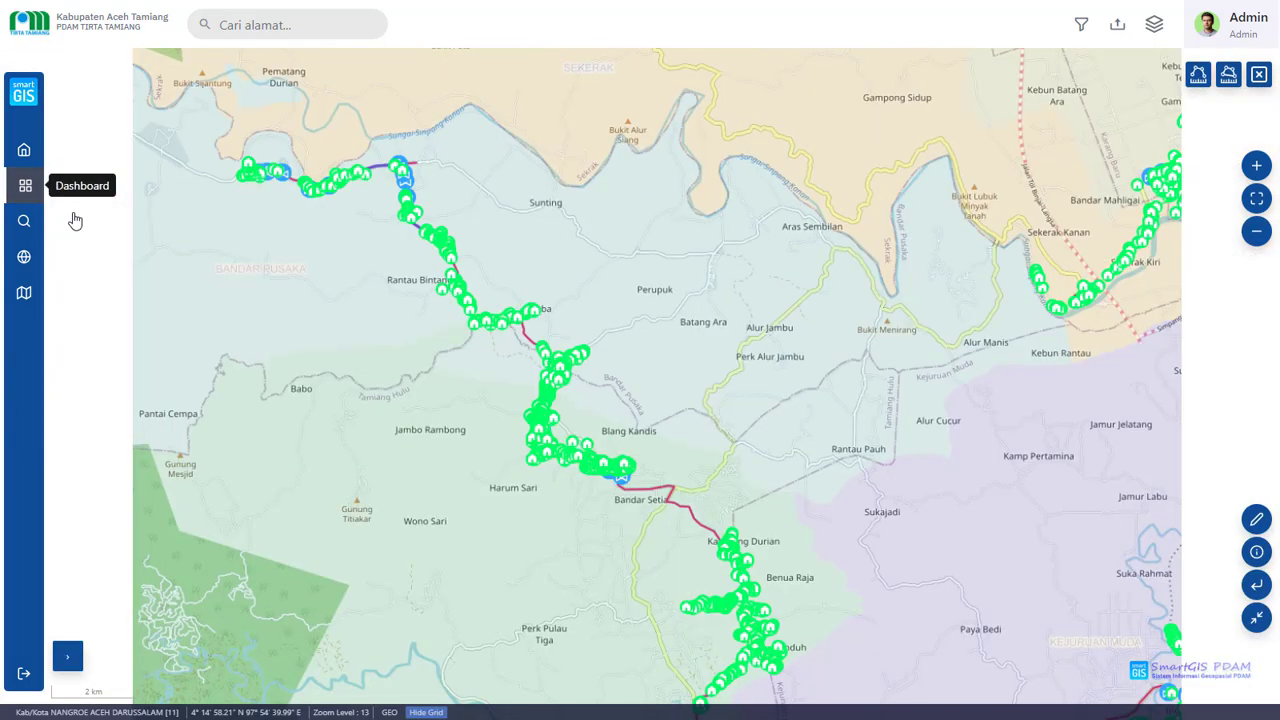
pyautogui.scroll(-1, 810, 276)
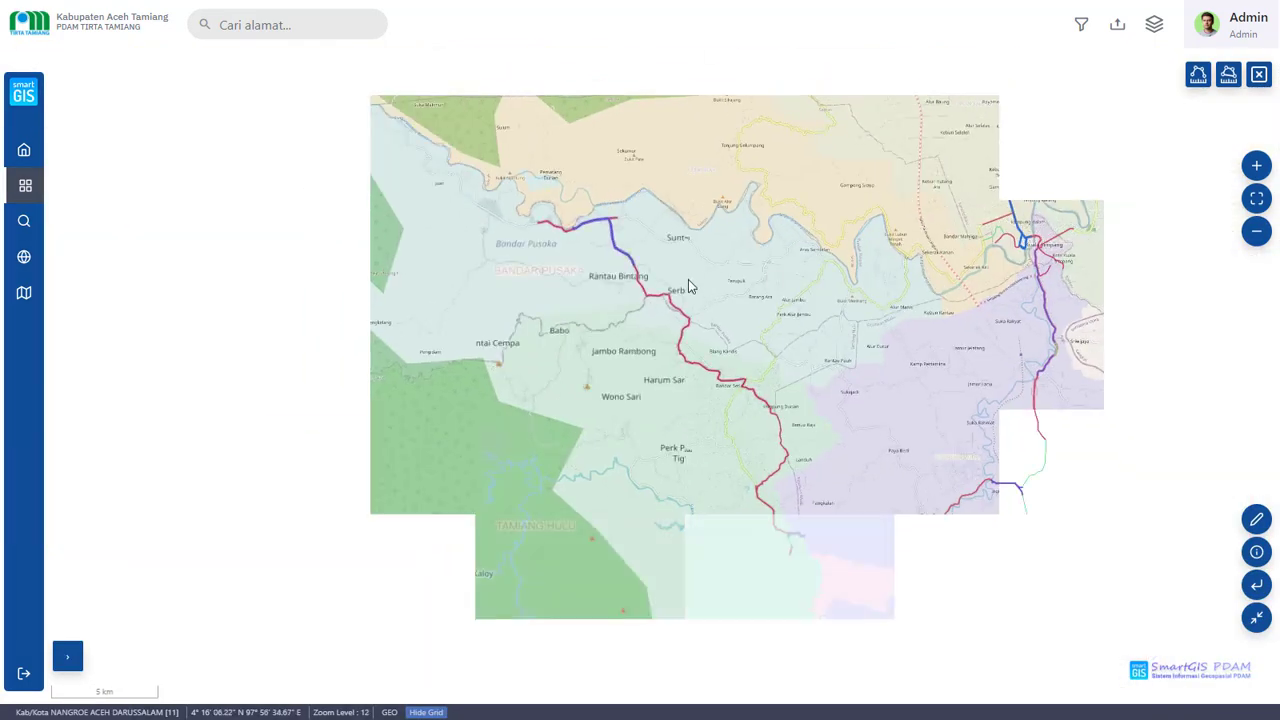
pyautogui.click(25, 185)
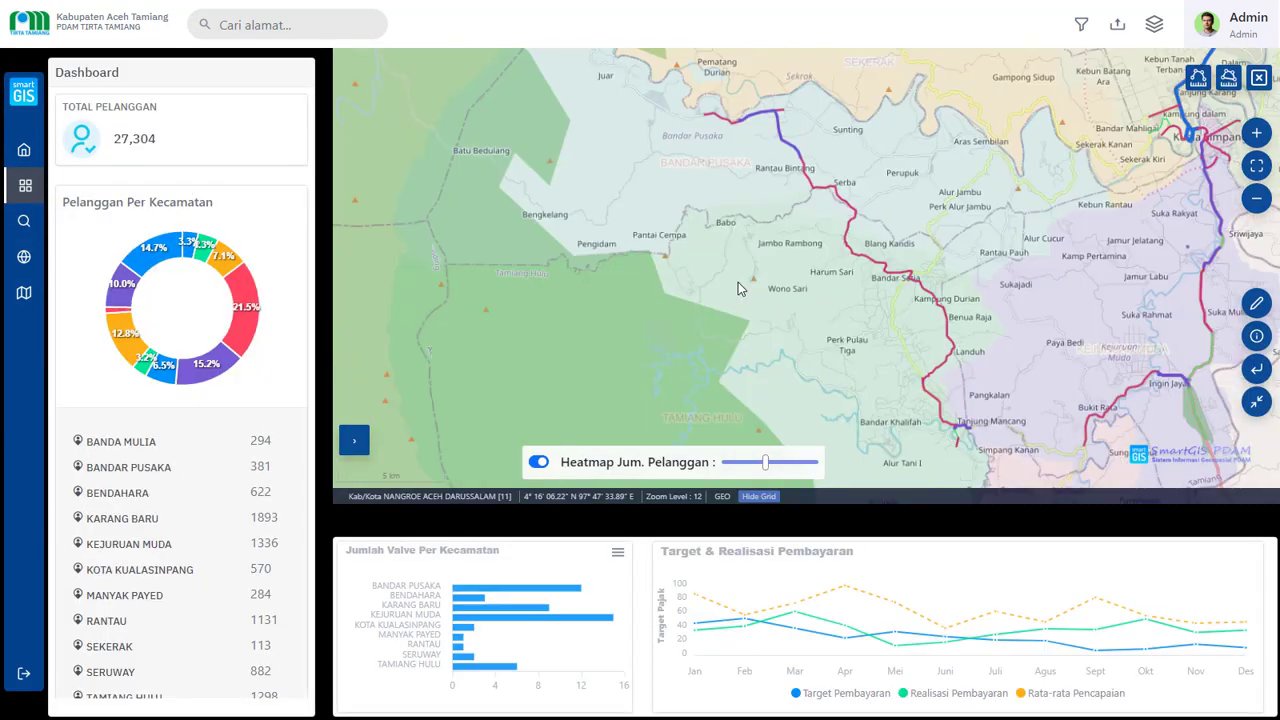
pyautogui.moveTo(883, 219); pyautogui.dragTo(821, 209)
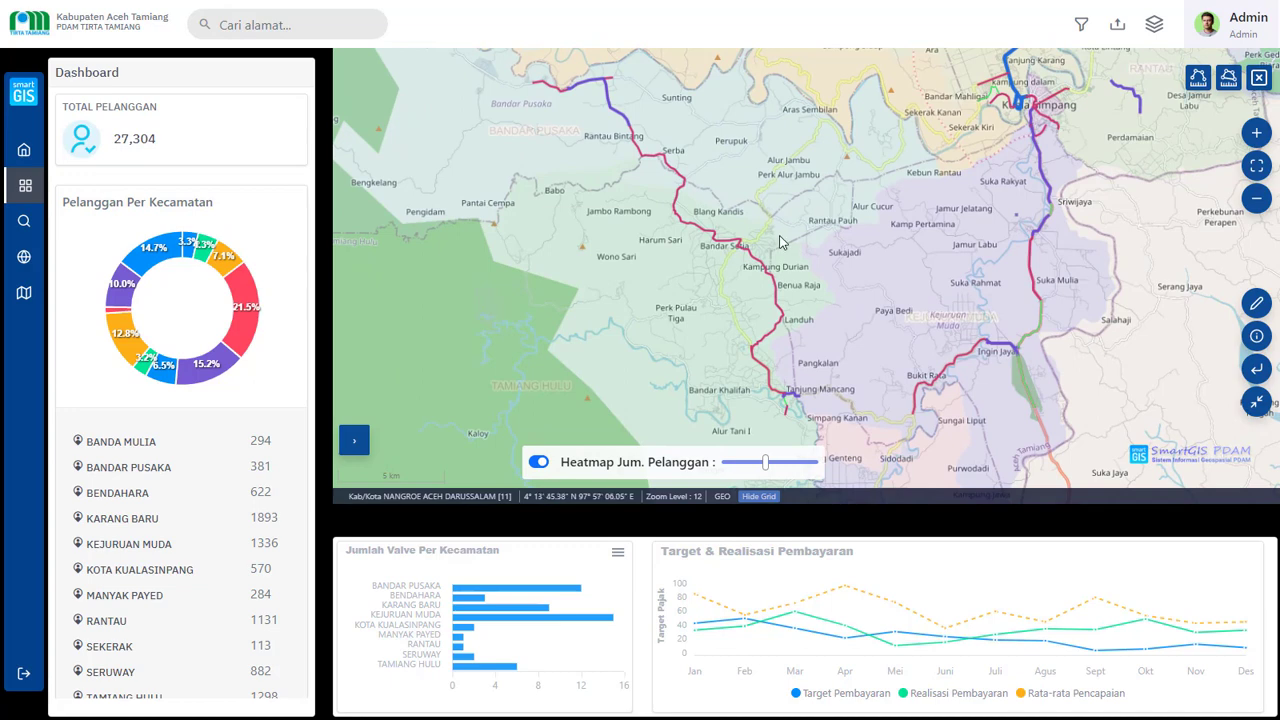
# Zoom in toward the customer cluster near Blang Kandis, panning to centre the heatmap.
pyautogui.scroll(2, 779, 235)
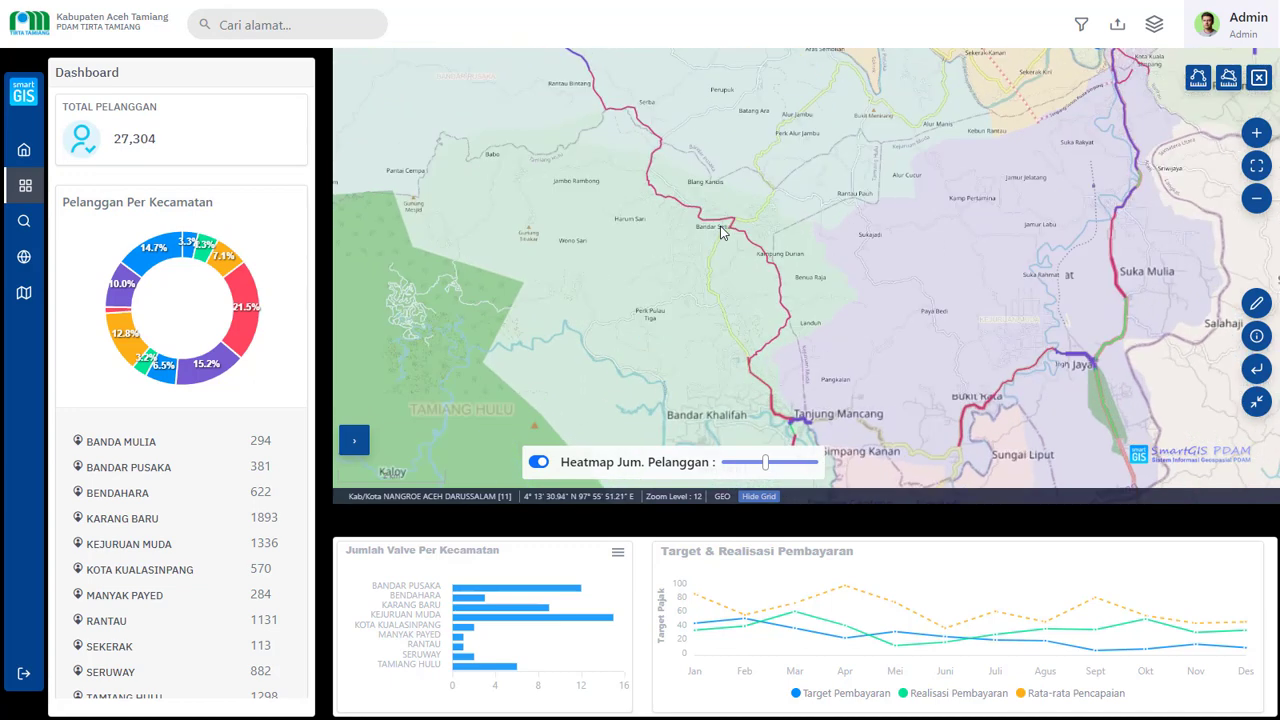
pyautogui.scroll(1, 722, 232)
pyautogui.moveTo(652, 213); pyautogui.dragTo(602, 249)
pyautogui.scroll(1, 583, 231)
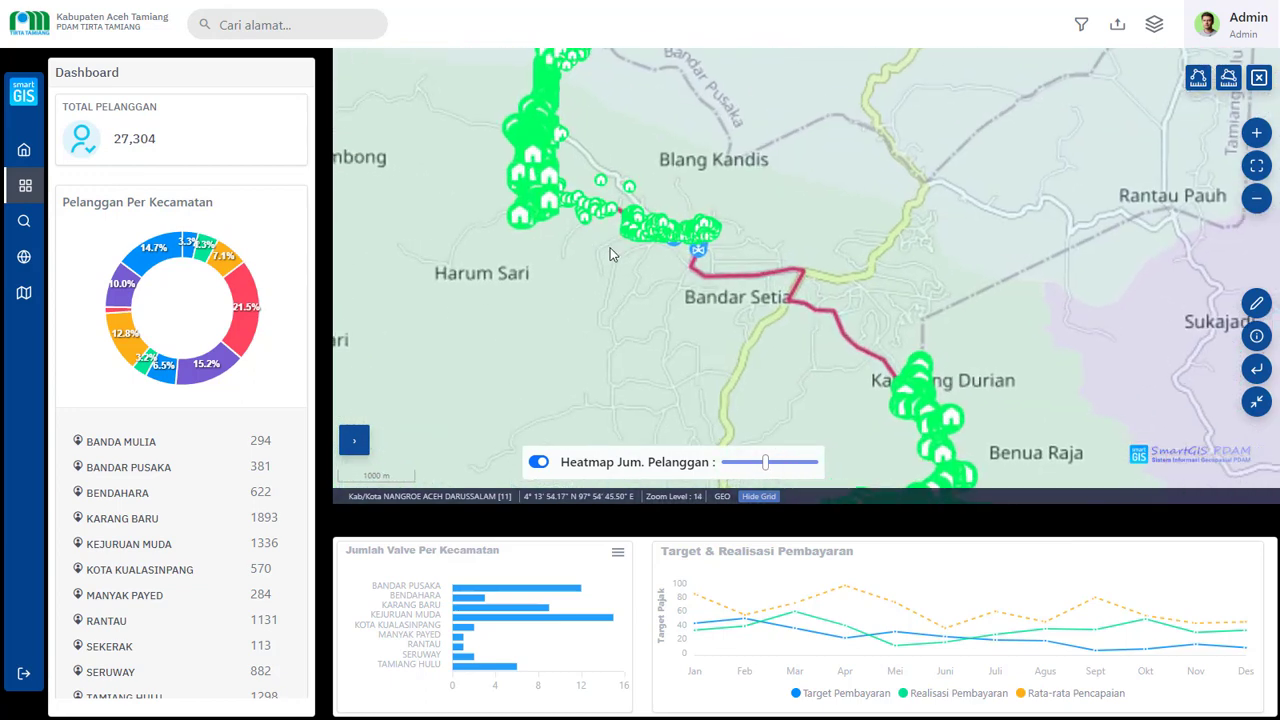
pyautogui.moveTo(796, 196); pyautogui.dragTo(804, 238)
pyautogui.moveTo(730, 157); pyautogui.dragTo(800, 275)
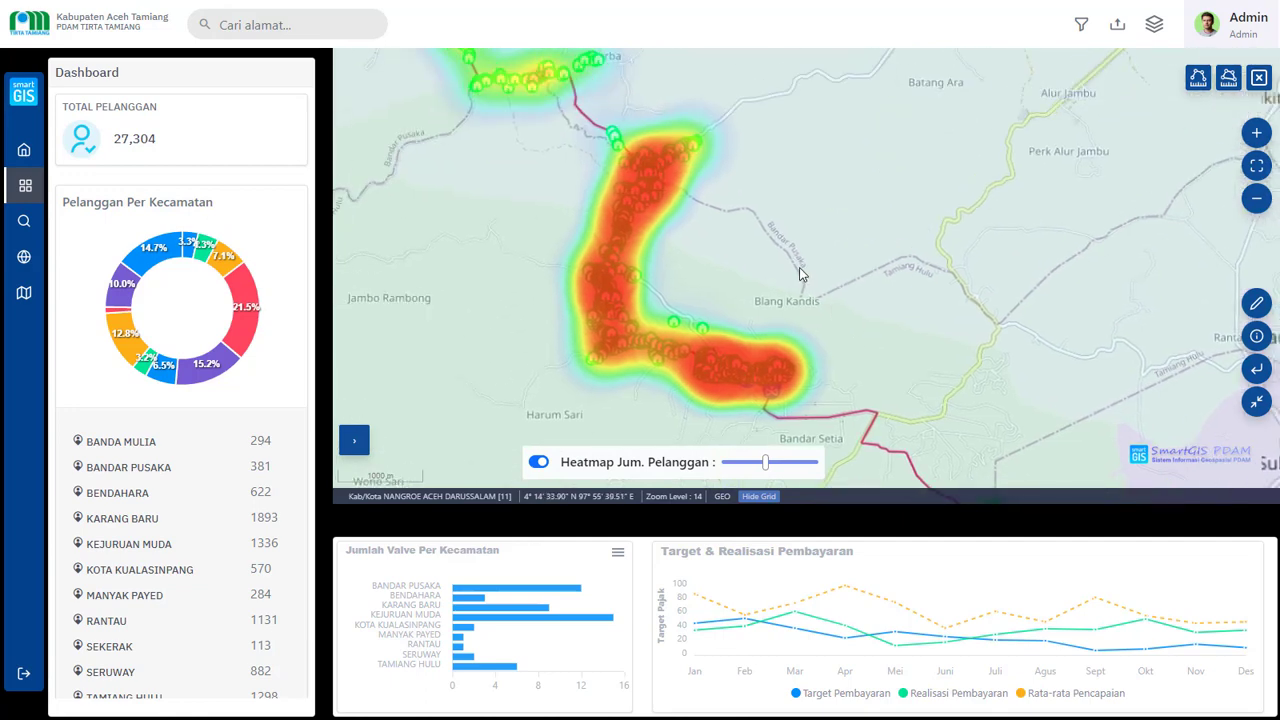
pyautogui.moveTo(541, 158); pyautogui.dragTo(556, 238)
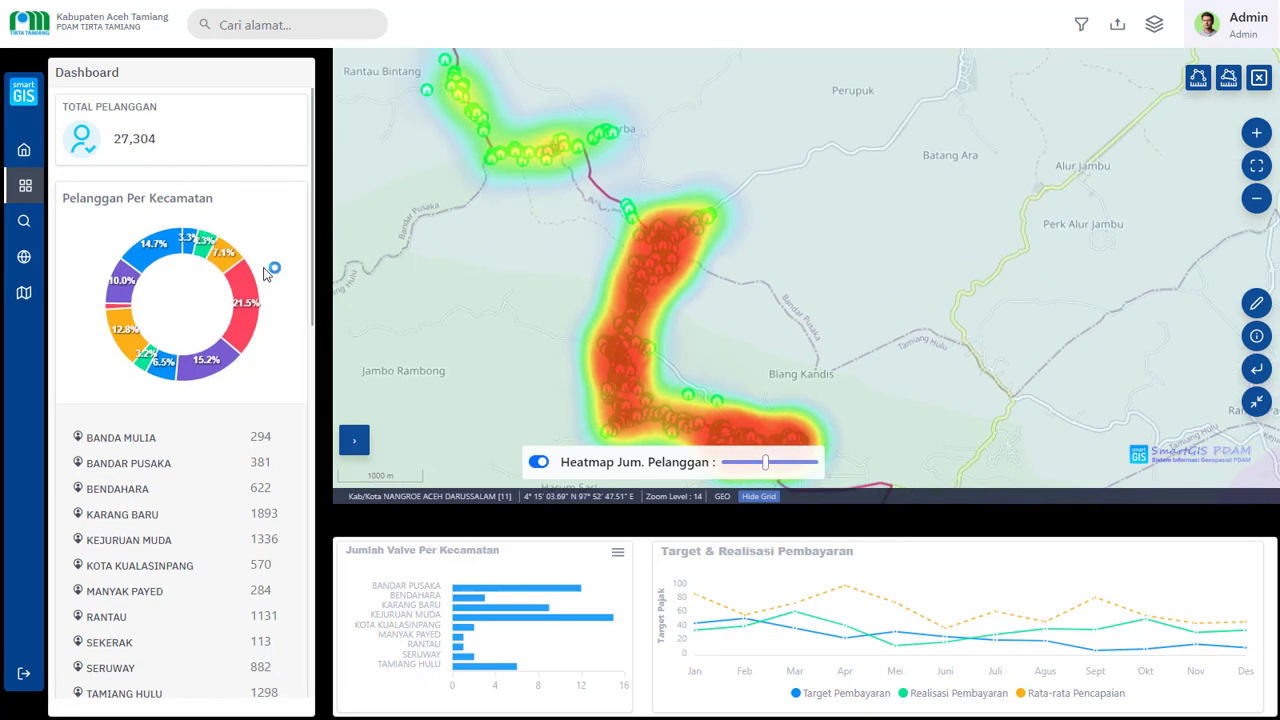
# Fine-tune the zoom and position to centre the dense Bandar Pusaka customer cluster at level 15.
pyautogui.scroll(-10, 276, 280)
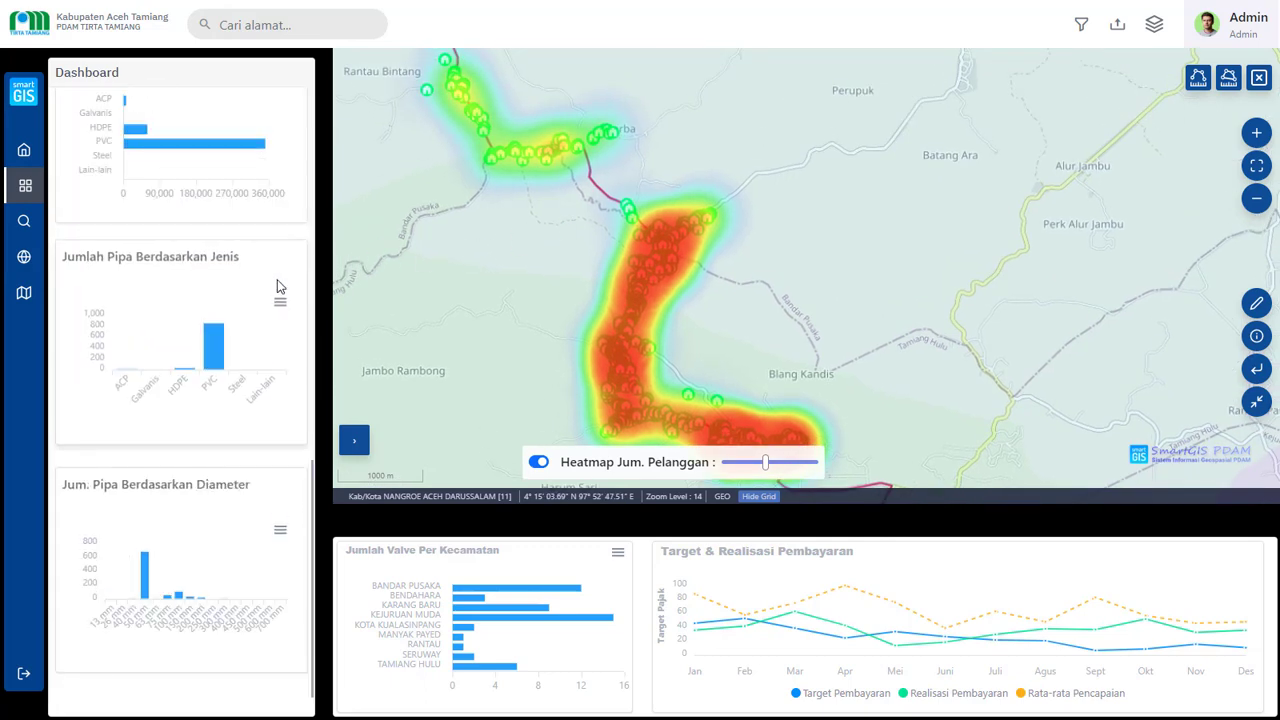
pyautogui.scroll(10, 303, 308)
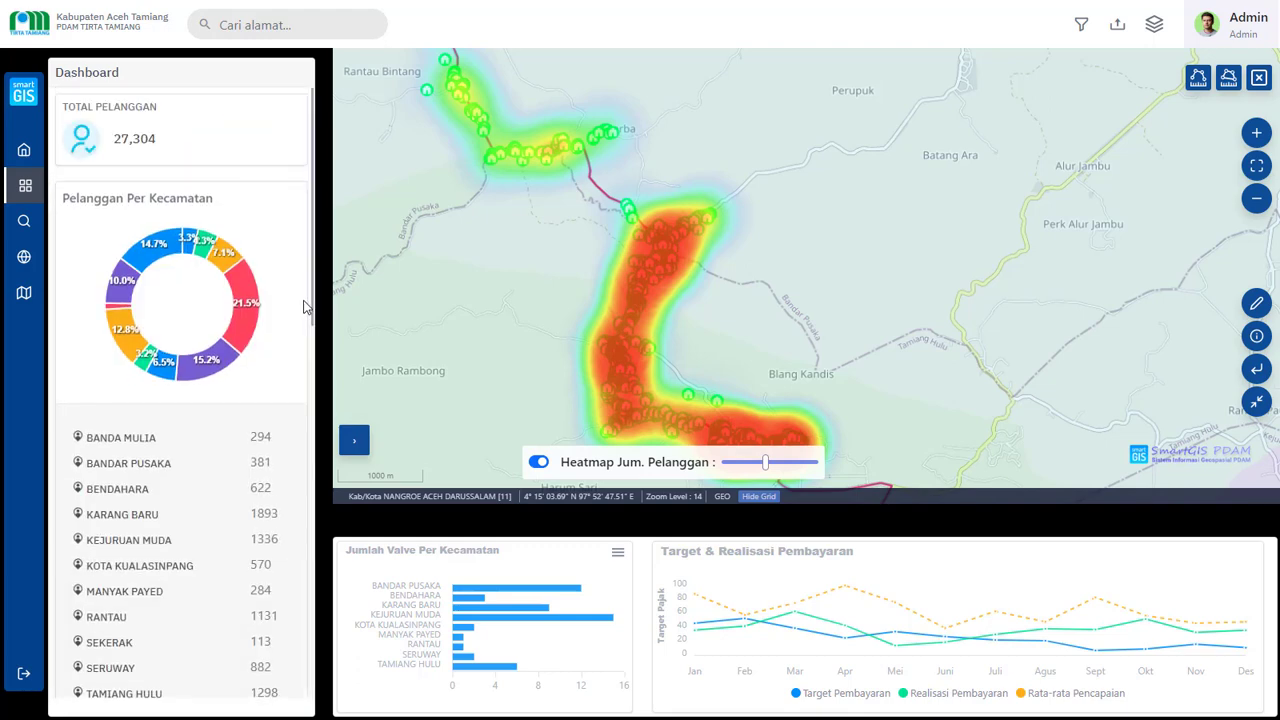
pyautogui.moveTo(759, 270); pyautogui.dragTo(801, 191)
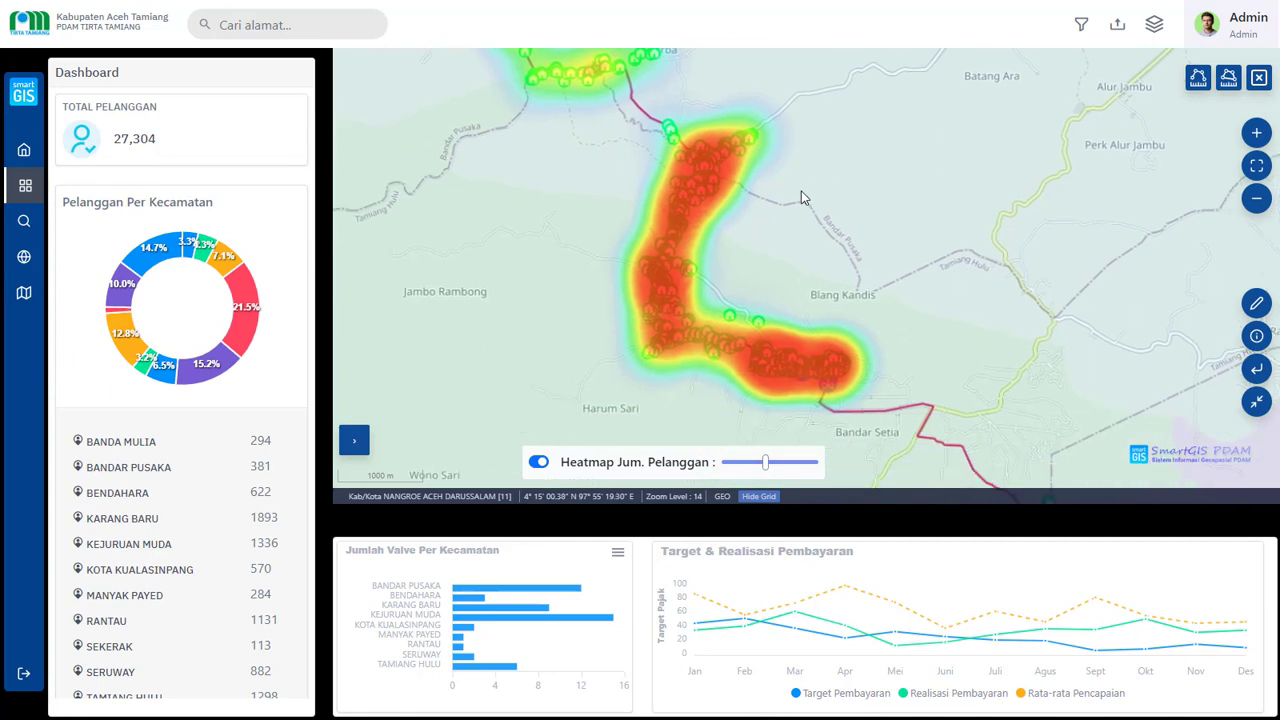
pyautogui.scroll(1, 754, 159)
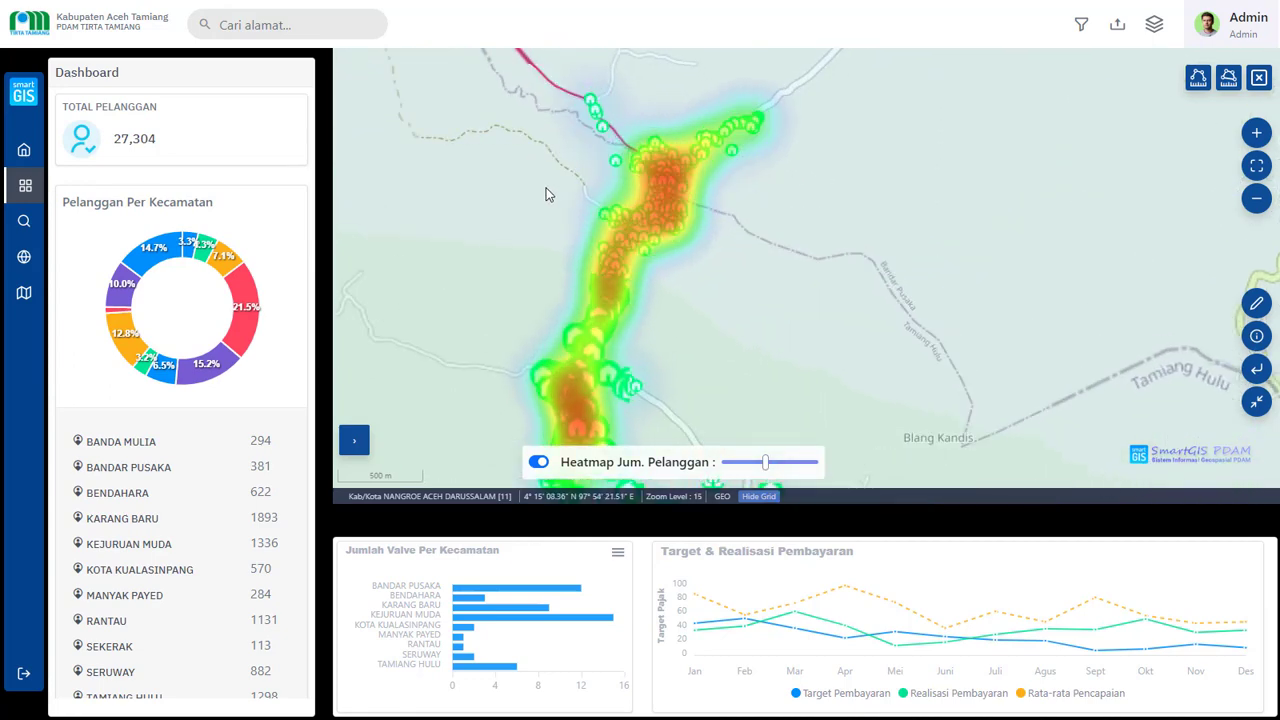
pyautogui.moveTo(536, 171); pyautogui.dragTo(627, 263)
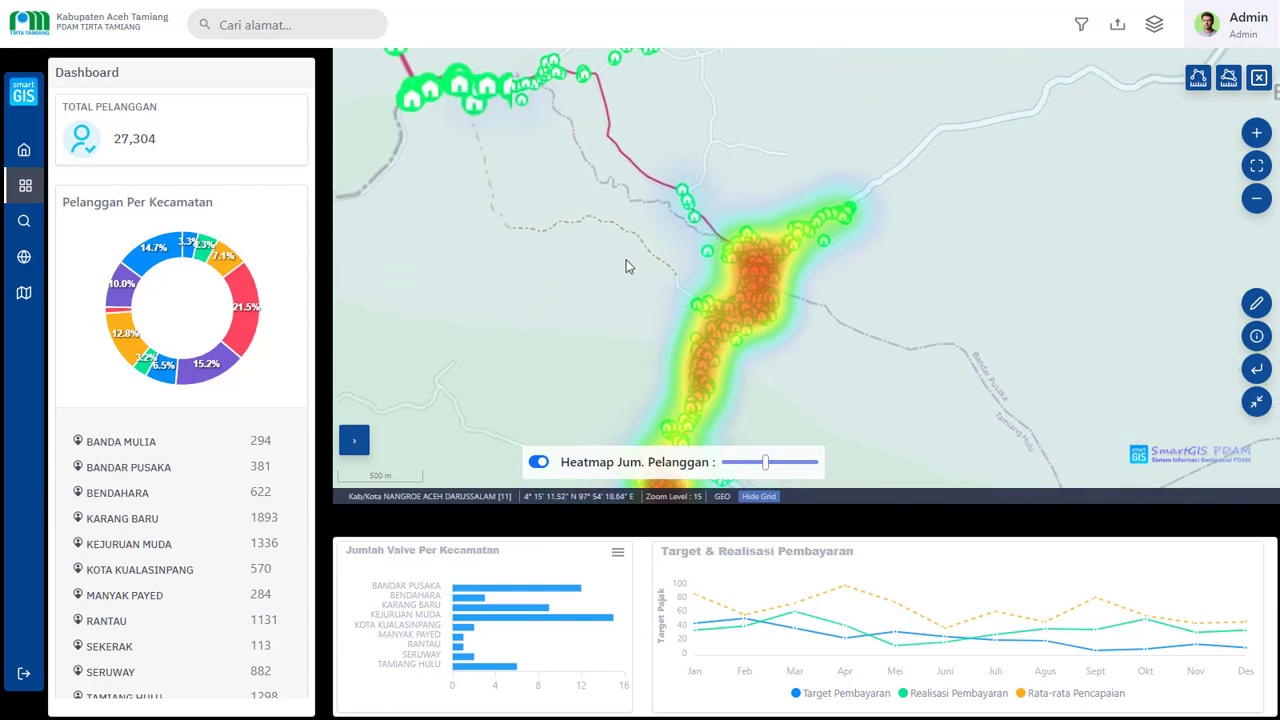
pyautogui.moveTo(763, 124); pyautogui.dragTo(730, 192)
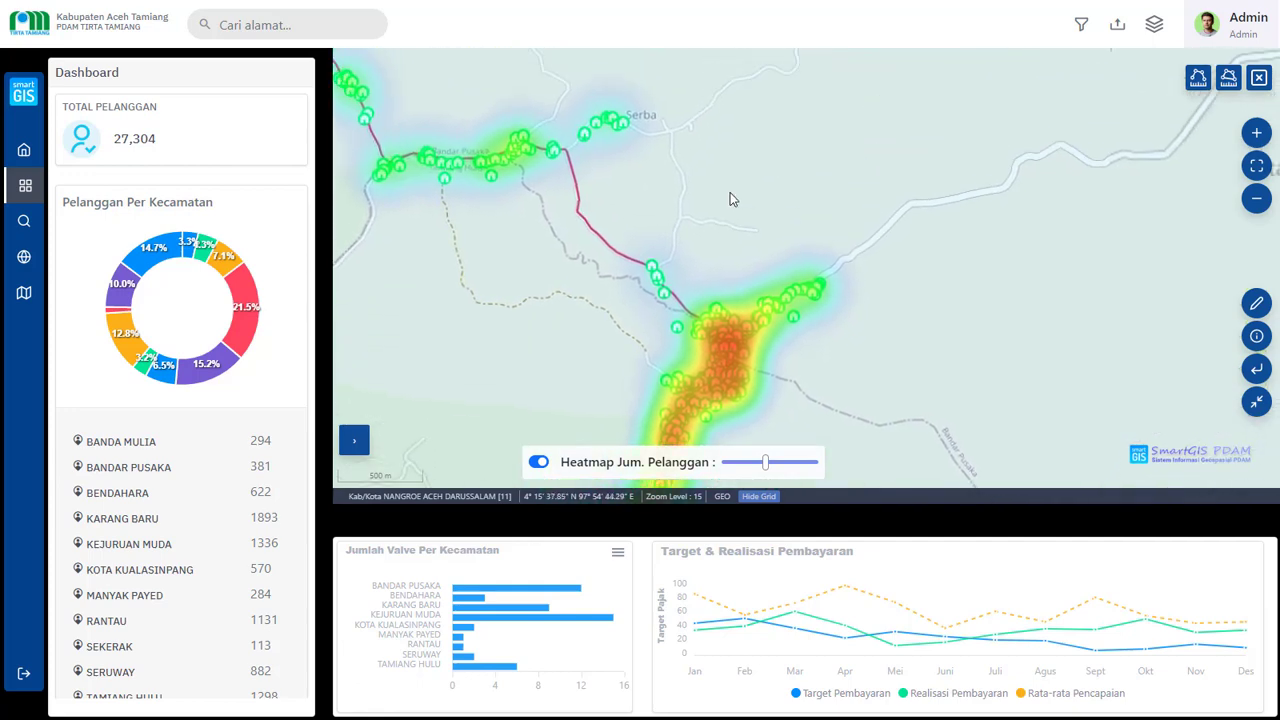
pyautogui.moveTo(603, 227); pyautogui.dragTo(617, 211)
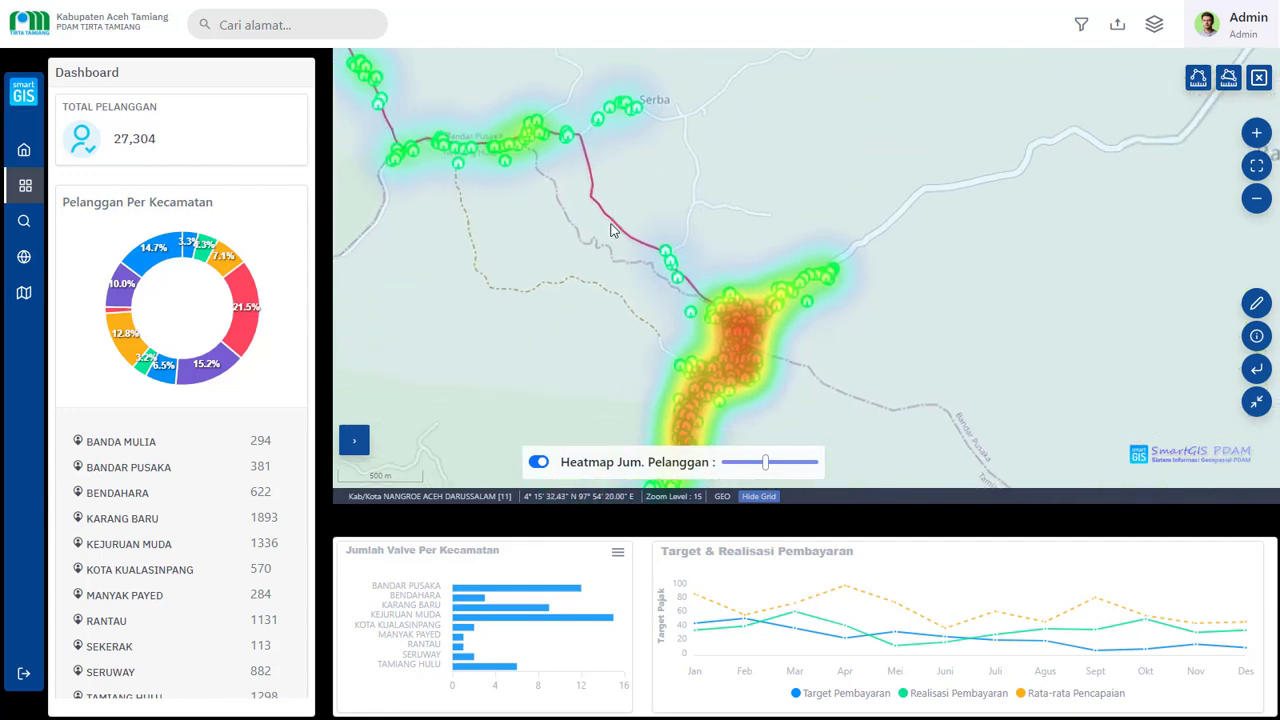
pyautogui.moveTo(597, 253); pyautogui.dragTo(626, 123)
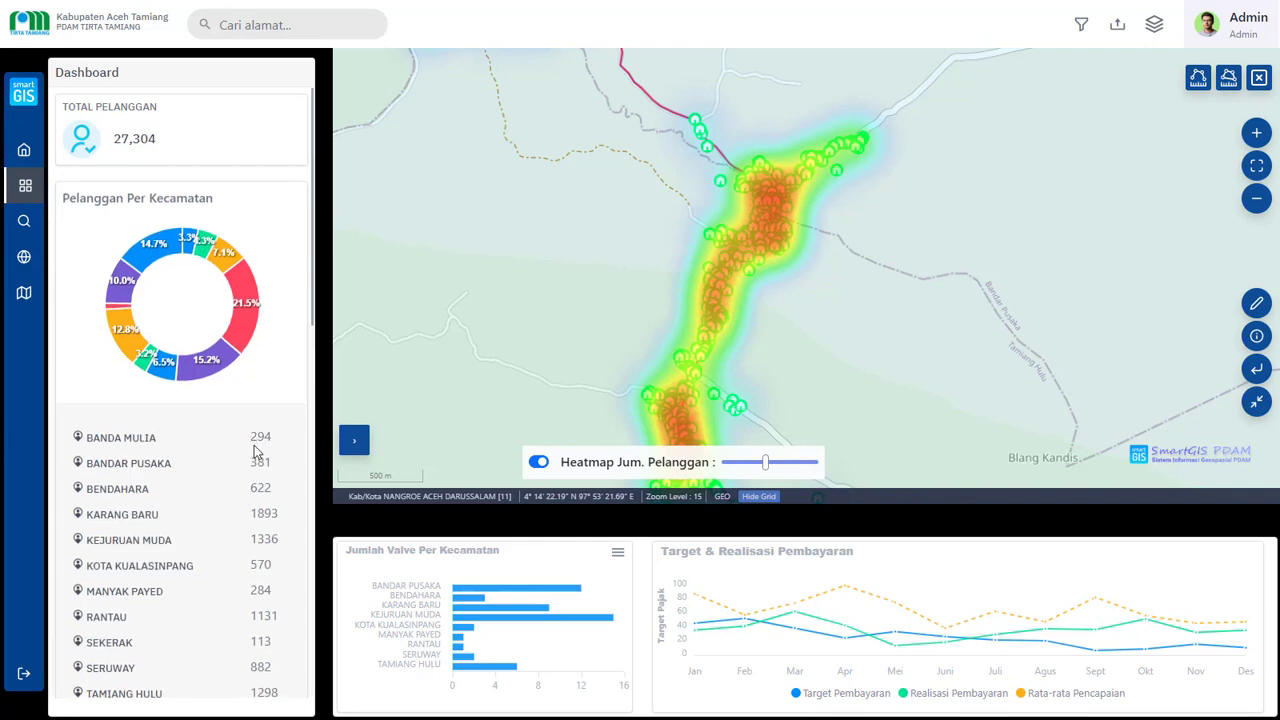
pyautogui.scroll(-5, 255, 440)
pyautogui.moveTo(257, 353)
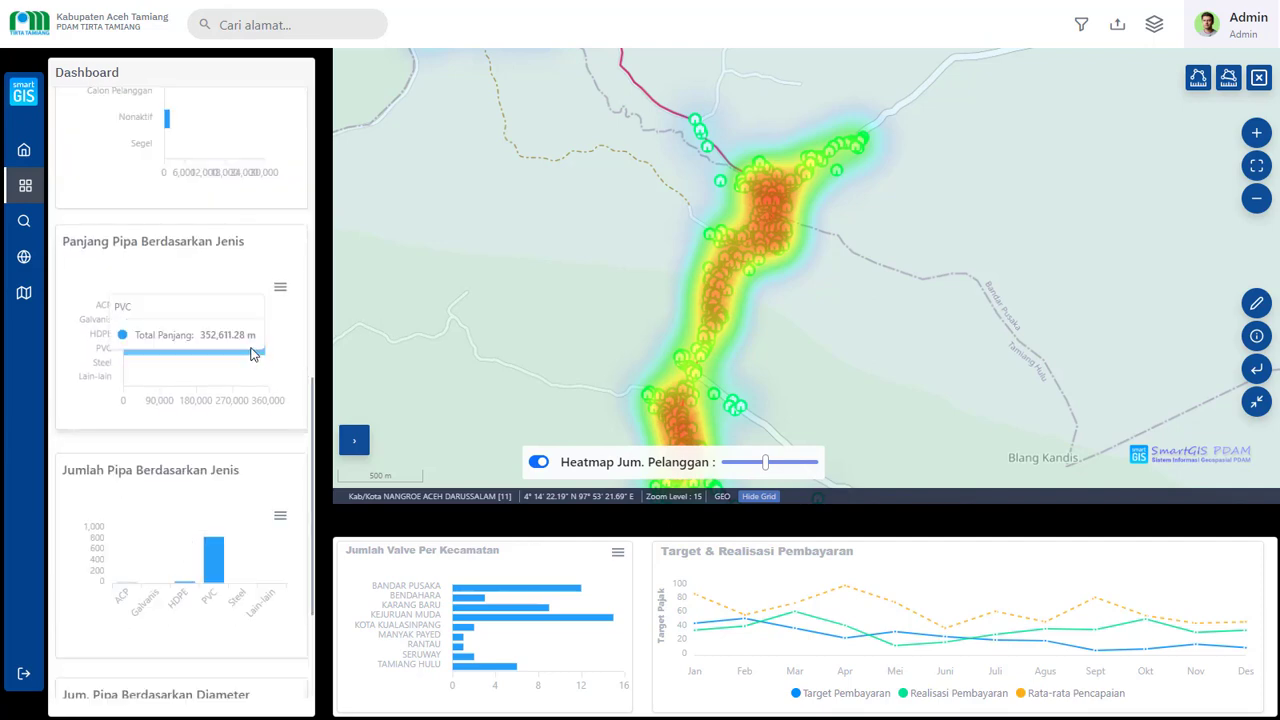
pyautogui.scroll(10, 255, 354)
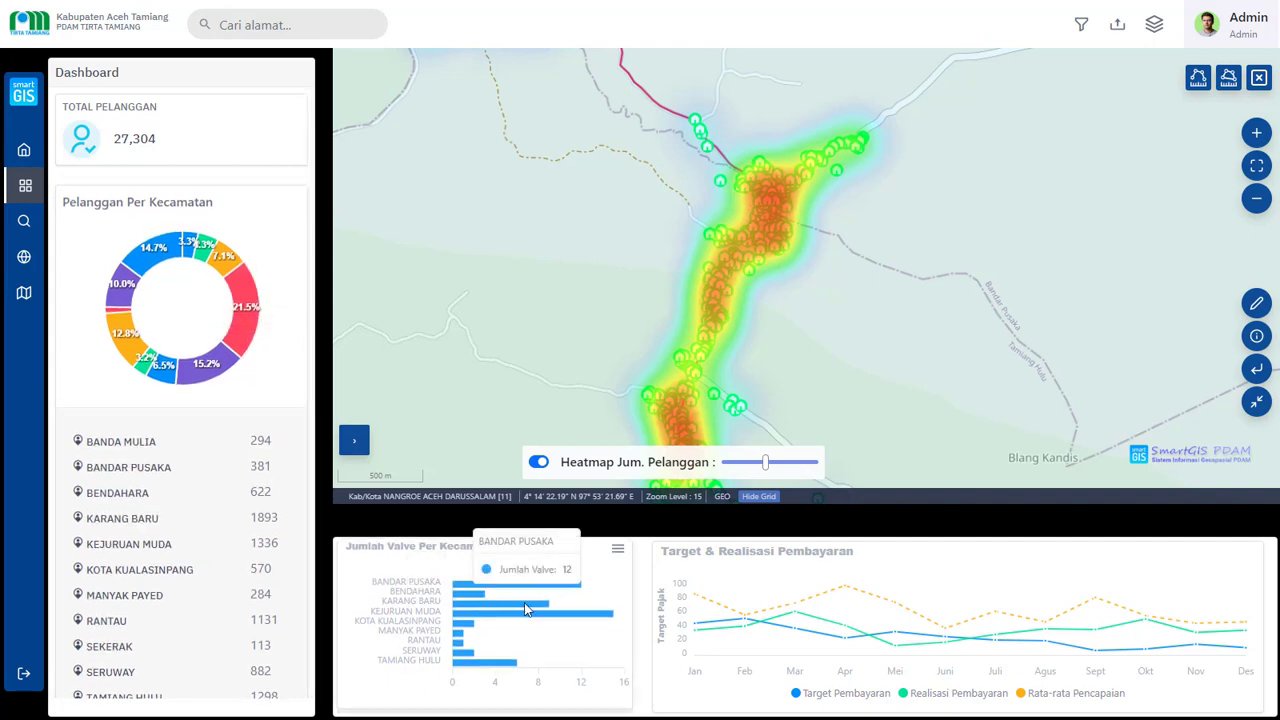
pyautogui.moveTo(590, 618)
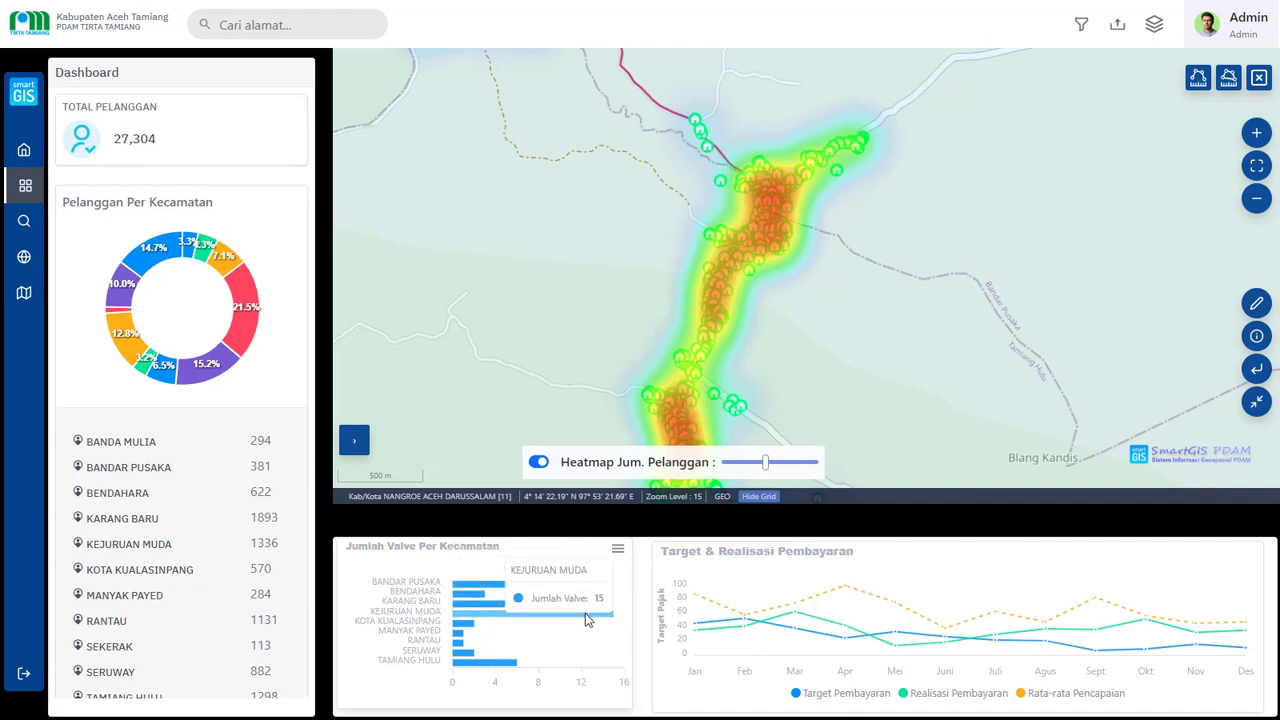
pyautogui.scroll(-10, 240, 410)
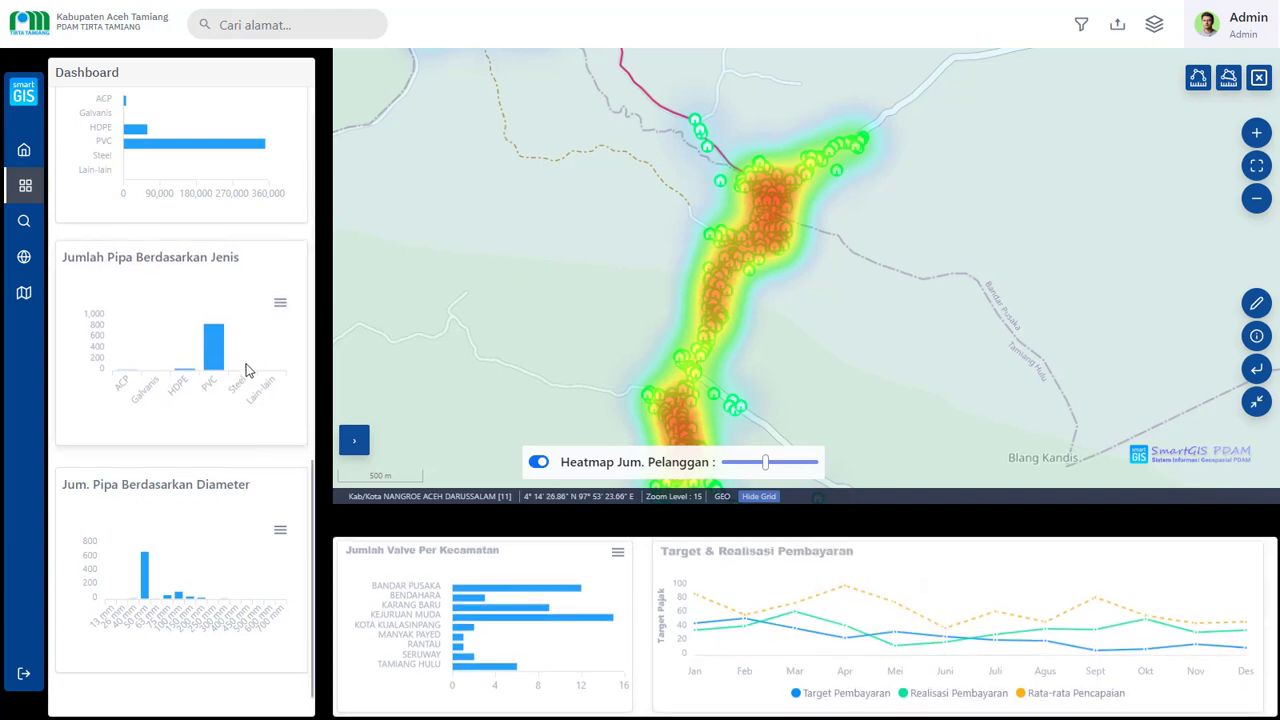
pyautogui.scroll(10, 249, 371)
pyautogui.scroll(-10, 249, 371)
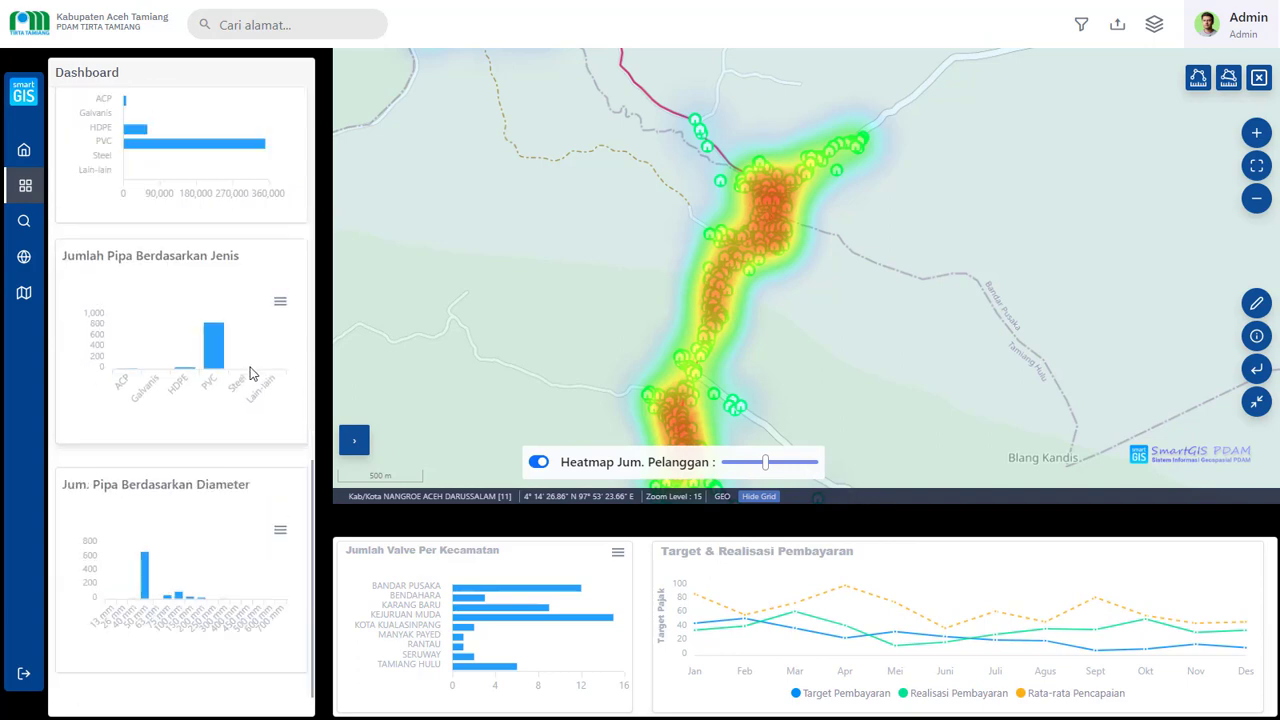
# Close the Dashboard and box-zoom to level 17 on the Bandar Pusaka junction with HDPE and PVC labels.
pyautogui.click(24, 185)
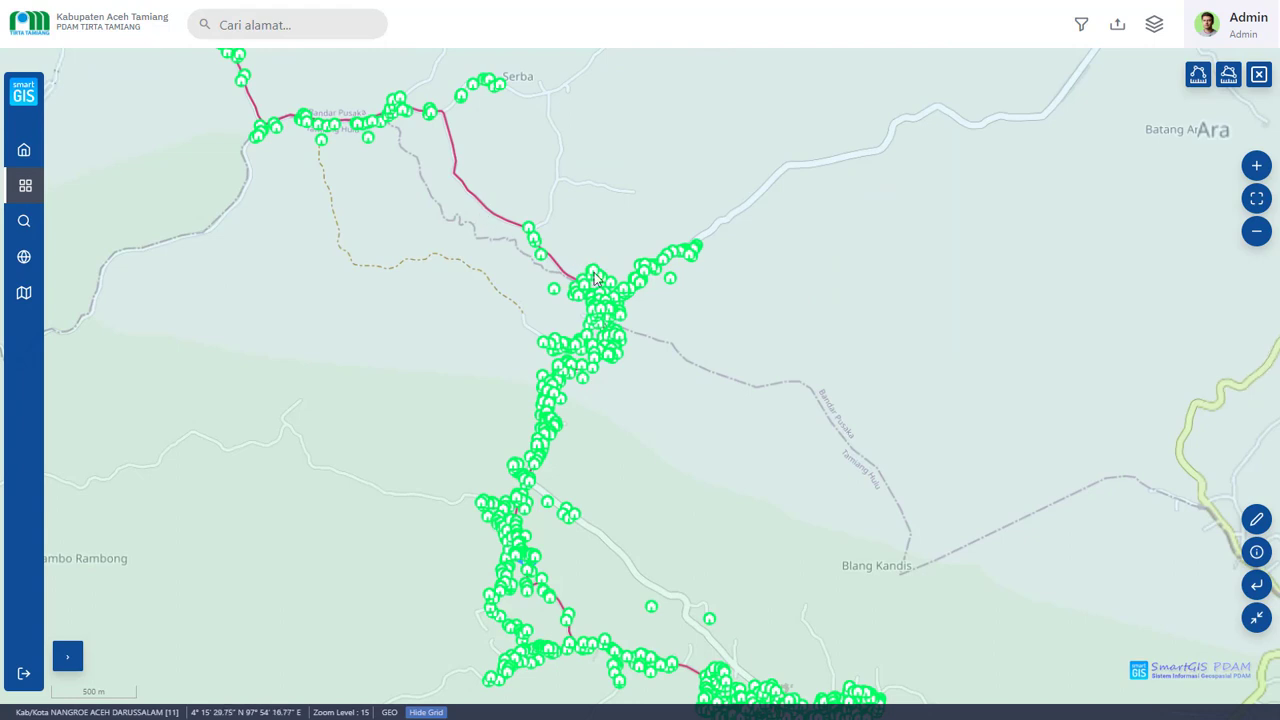
pyautogui.moveTo(469, 203); pyautogui.dragTo(717, 386)
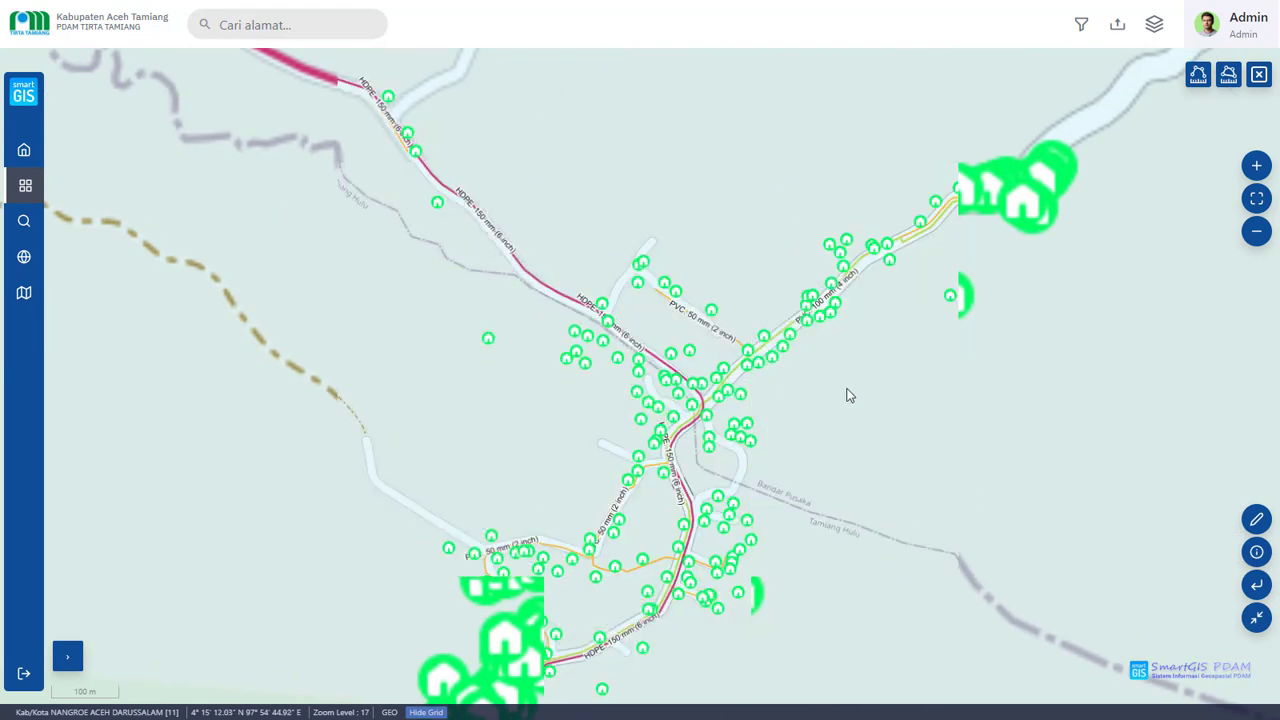
pyautogui.moveTo(829, 374); pyautogui.dragTo(810, 357)
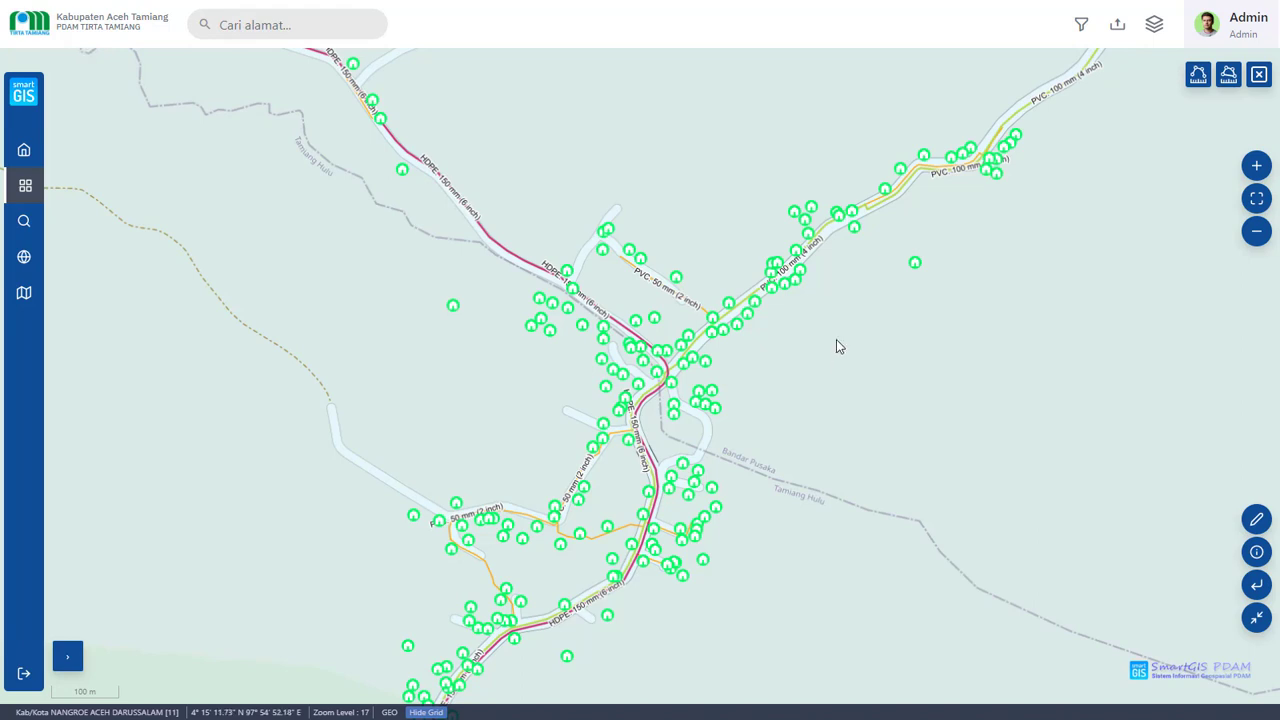
# Enable Edit Spasial on the Pelanggan layer with POLYGON geometry and snapping, panning around the junction.
pyautogui.click(1256, 519)
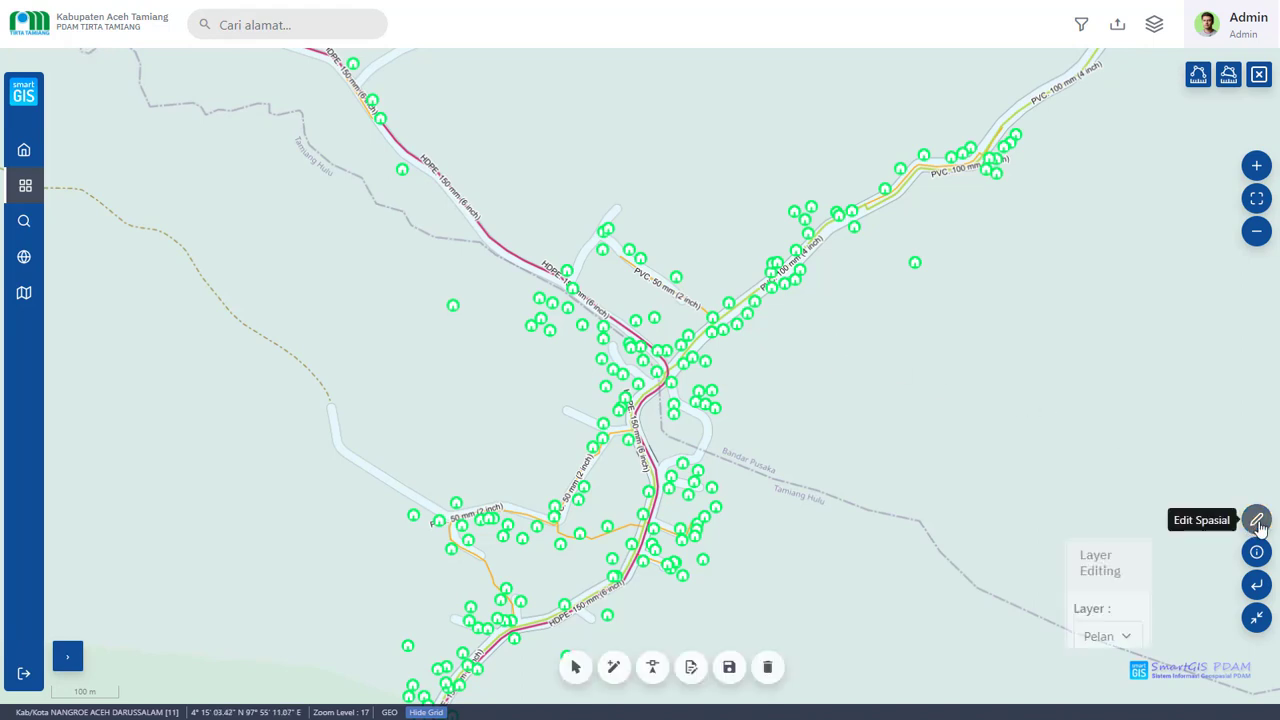
pyautogui.moveTo(877, 338); pyautogui.dragTo(845, 322)
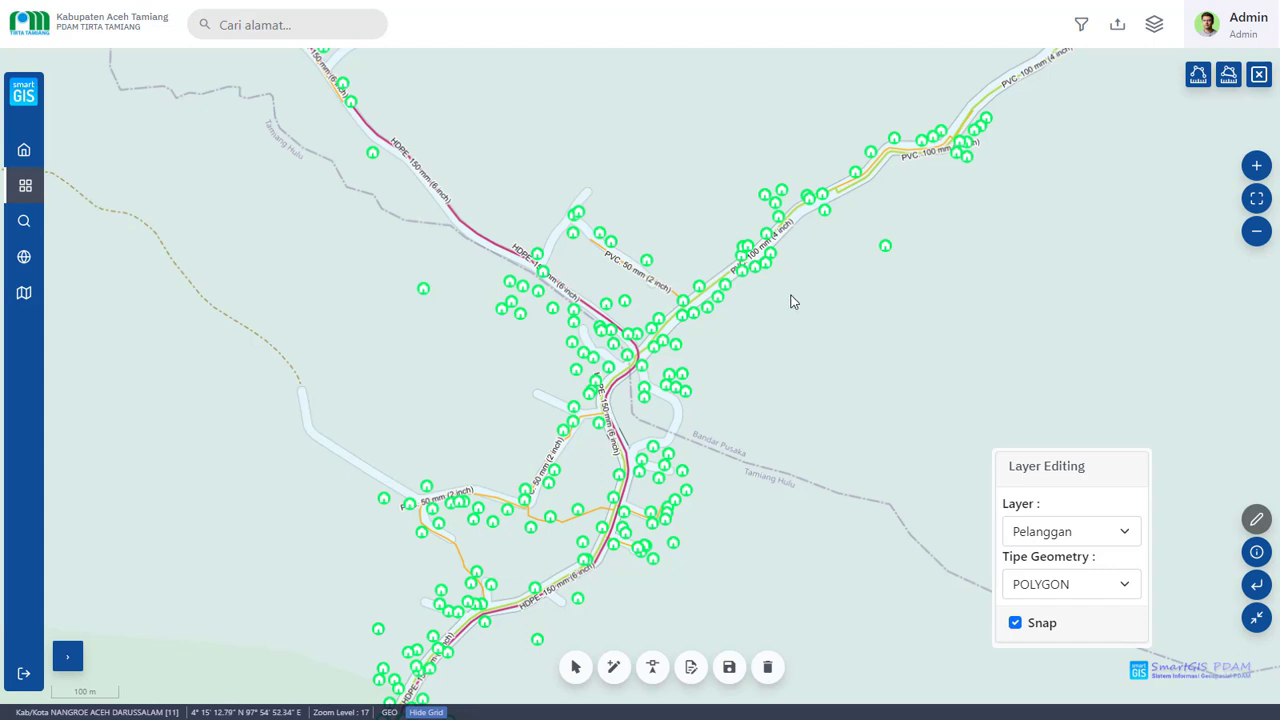
pyautogui.moveTo(482, 330); pyautogui.dragTo(597, 351)
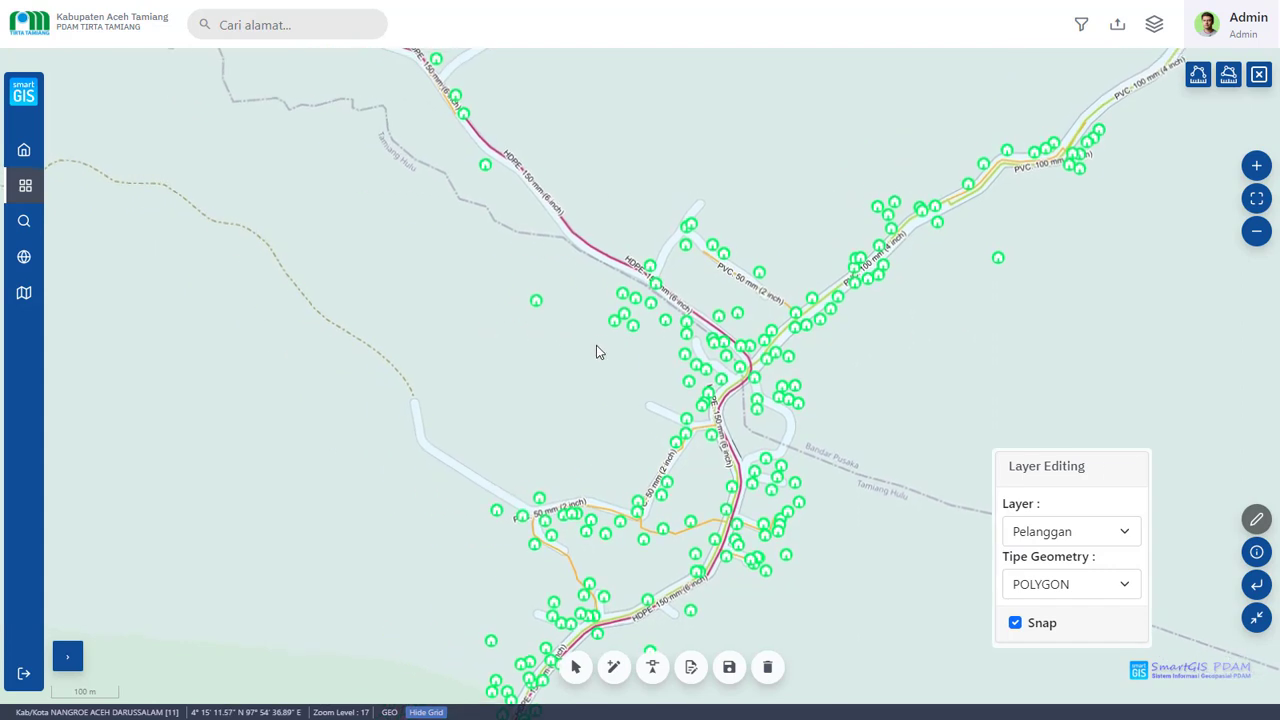
pyautogui.moveTo(746, 185); pyautogui.dragTo(716, 178)
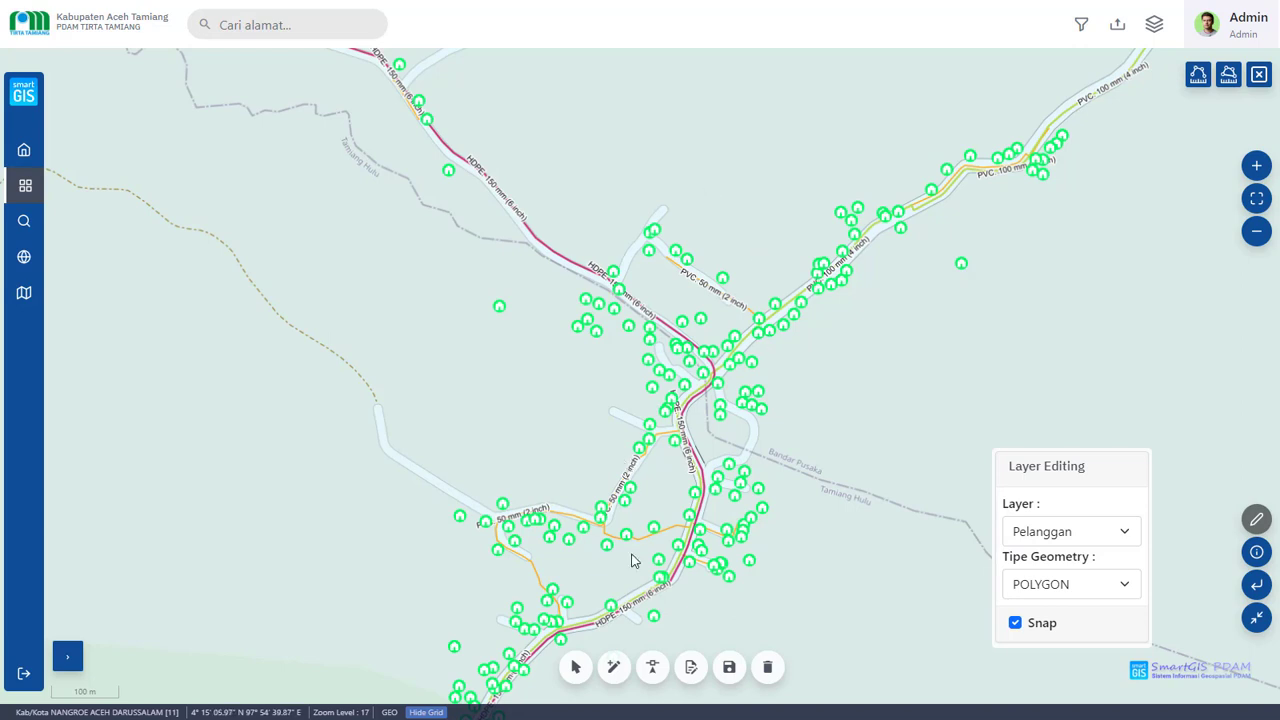
pyautogui.moveTo(813, 347); pyautogui.dragTo(871, 352)
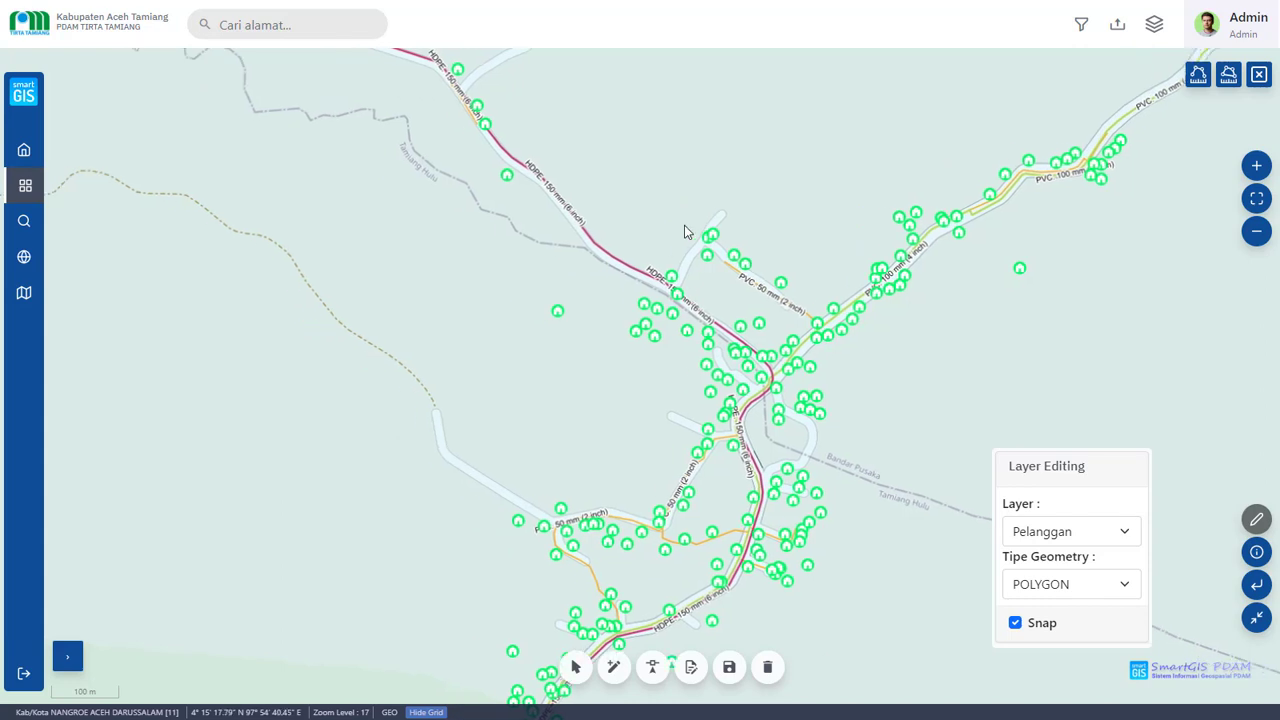
pyautogui.moveTo(684, 226); pyautogui.dragTo(635, 245)
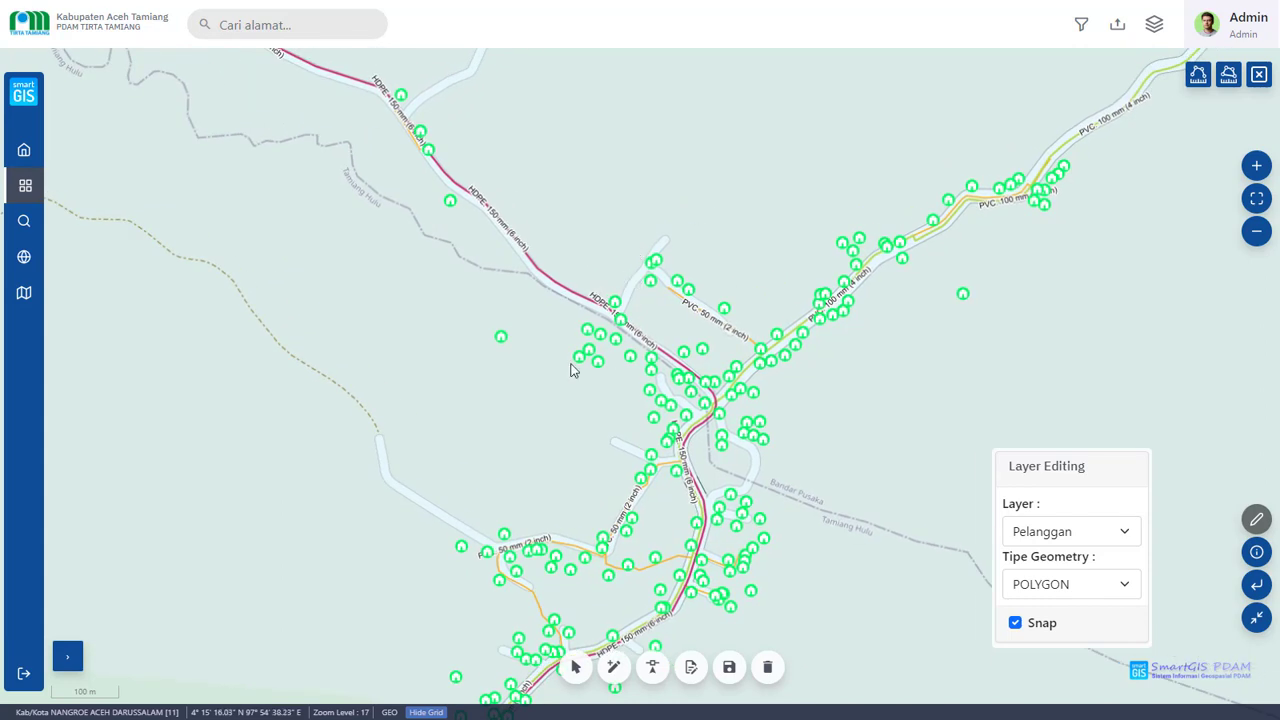
pyautogui.moveTo(573, 444); pyautogui.dragTo(634, 381)
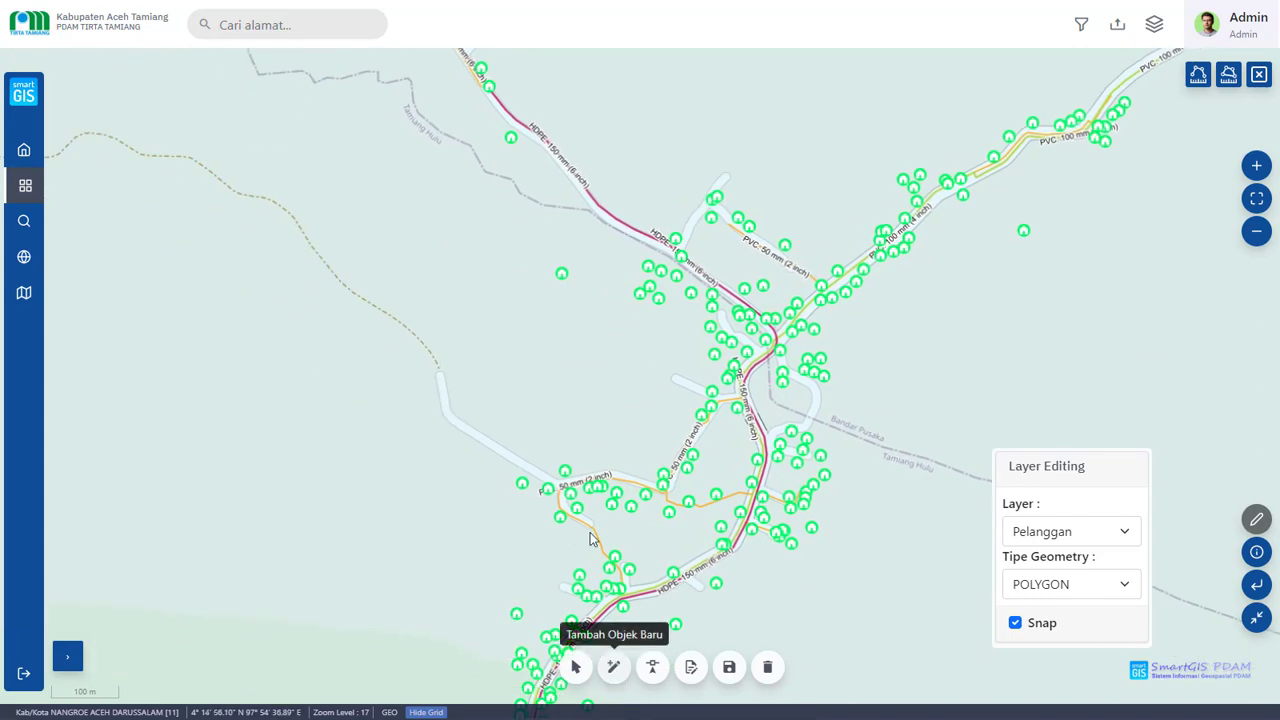
pyautogui.moveTo(646, 342); pyautogui.dragTo(623, 377)
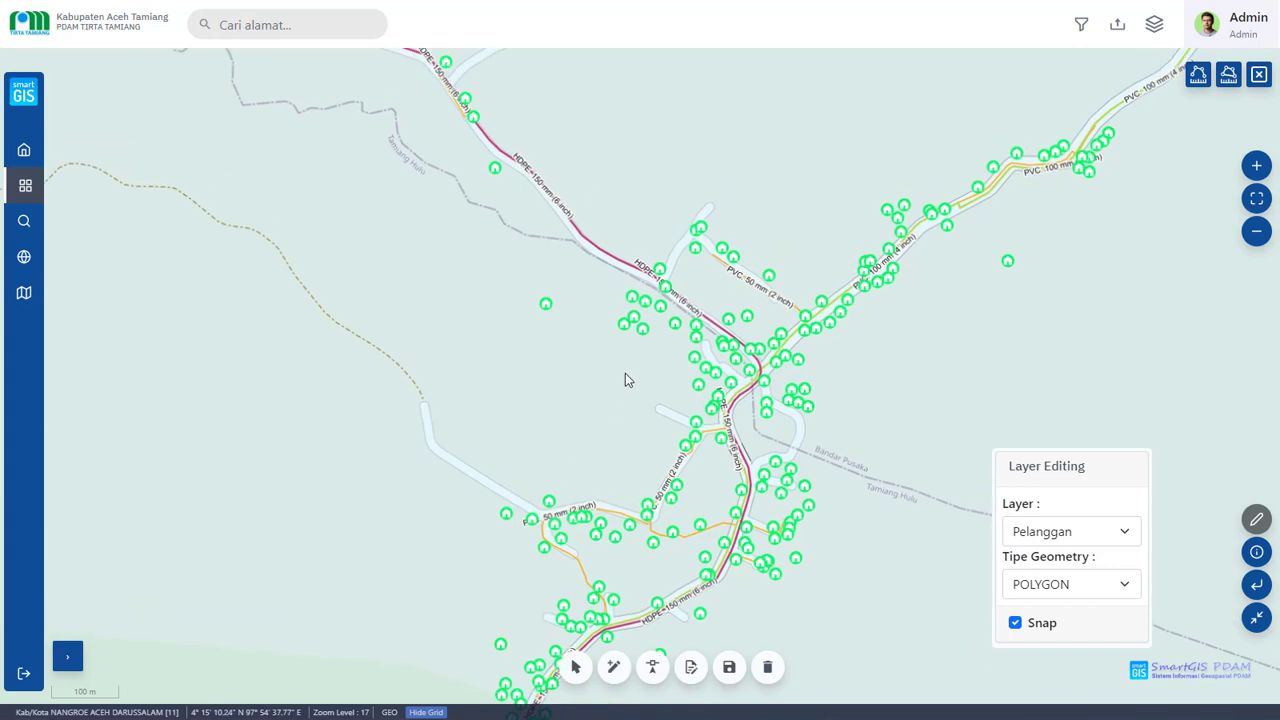
pyautogui.moveTo(790, 220); pyautogui.dragTo(779, 236)
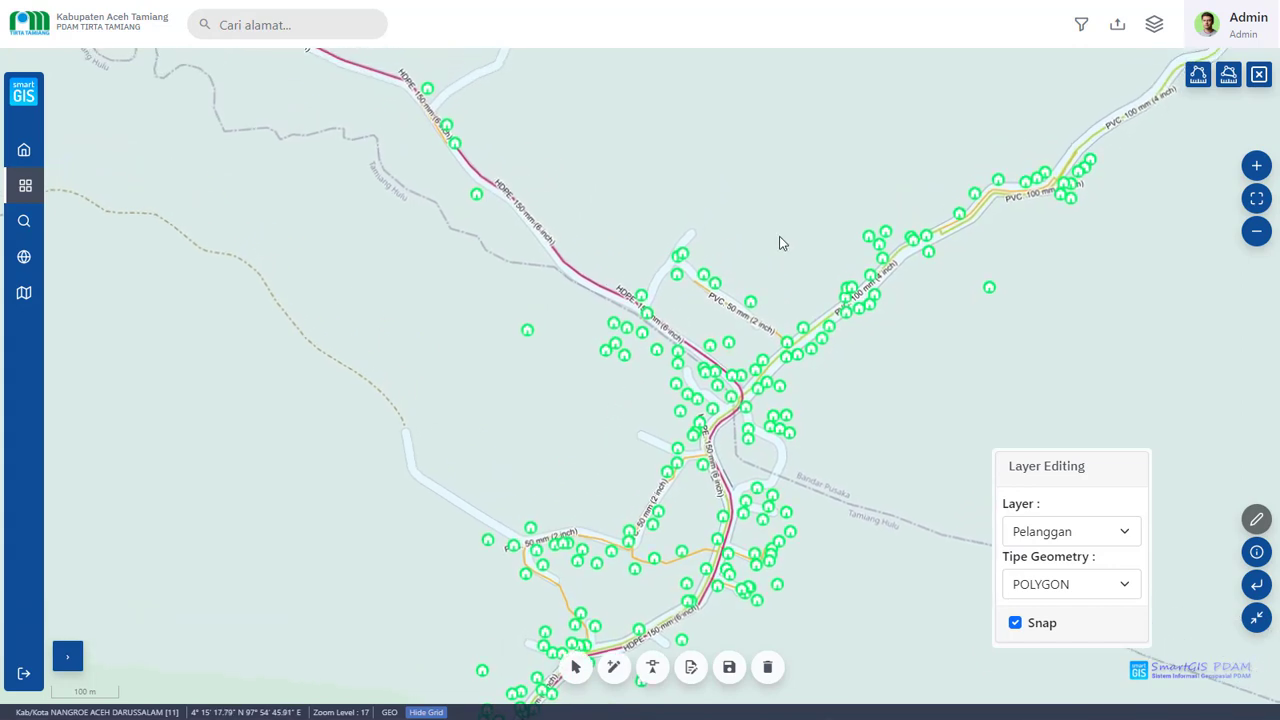
# Hide the Titik Pelanggan customer point markers in the Layer Peta list.
pyautogui.click(1154, 24)
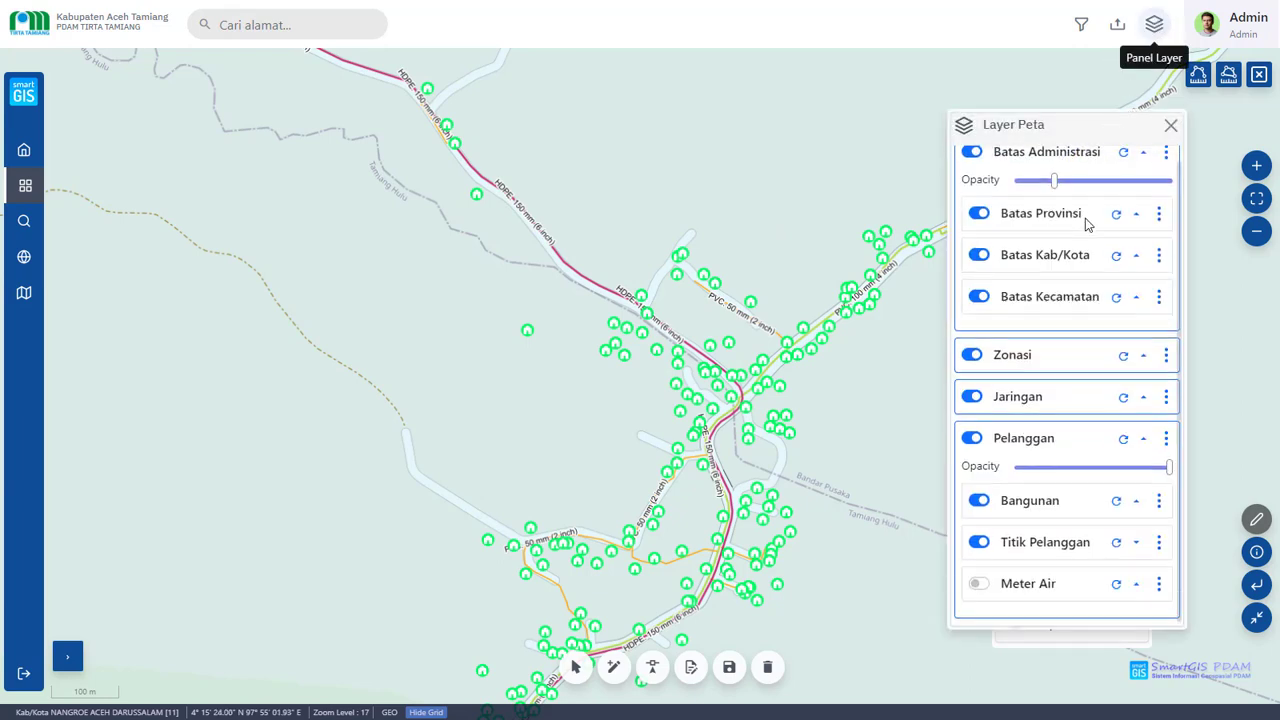
pyautogui.scroll(1, 1080, 217)
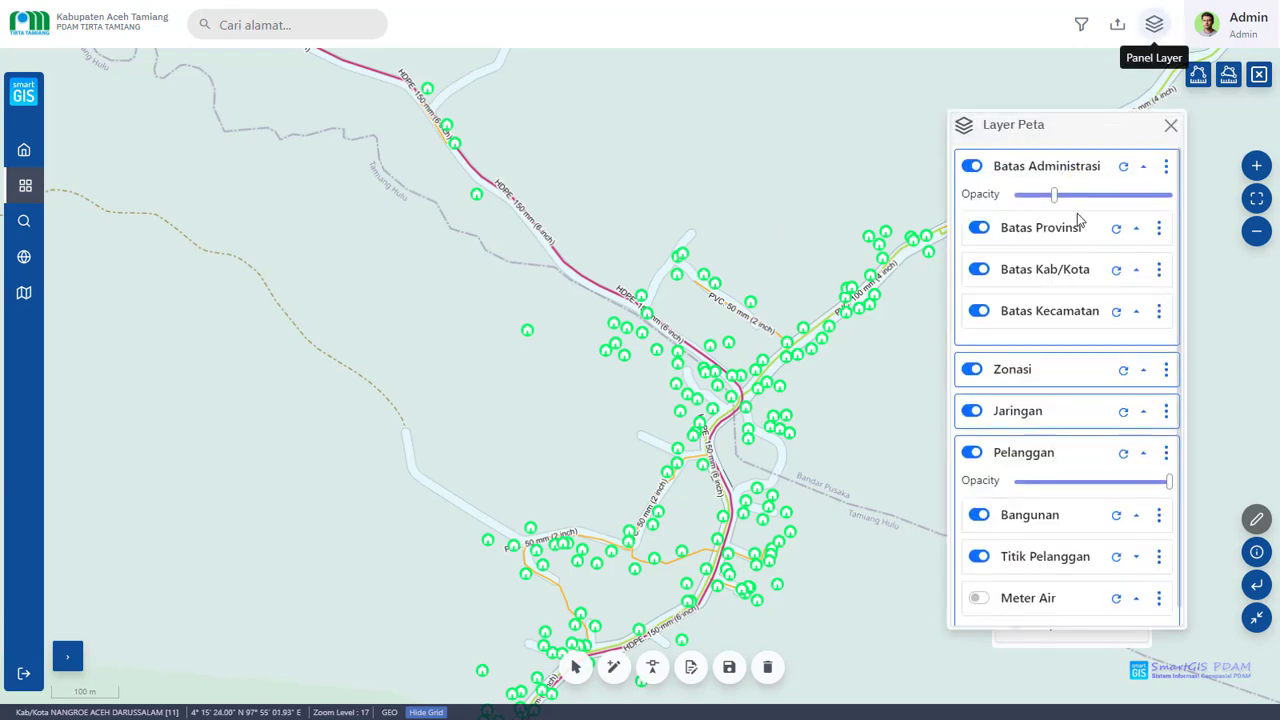
pyautogui.click(981, 561)
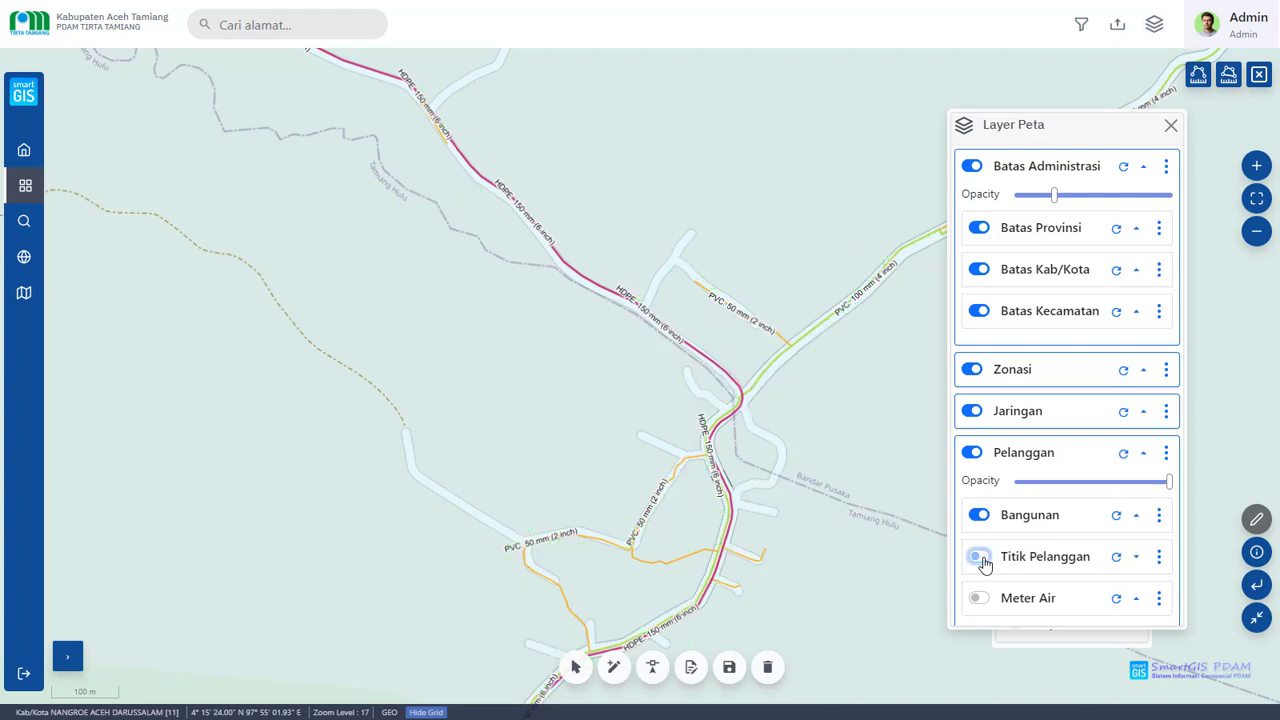
# Test the Bangunan, Jaringan and Batas Administrasi layer toggles, then close the layer list.
pyautogui.click(979, 515)
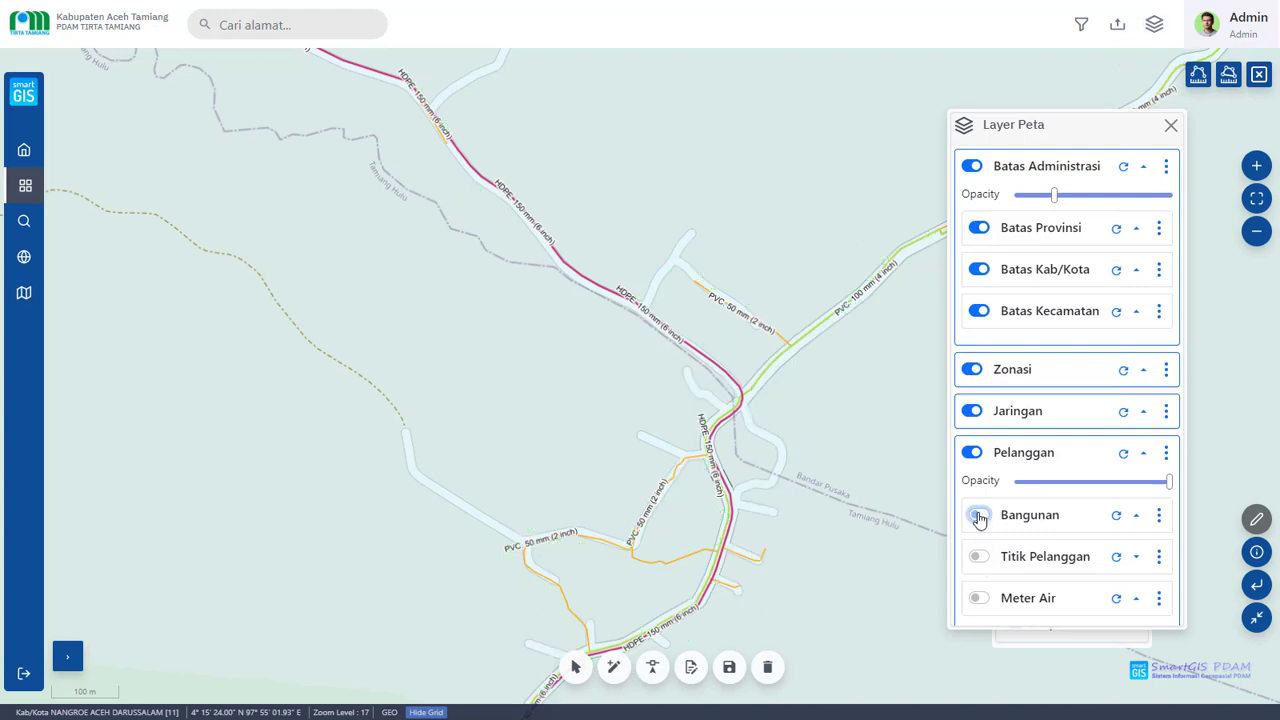
pyautogui.click(970, 413)
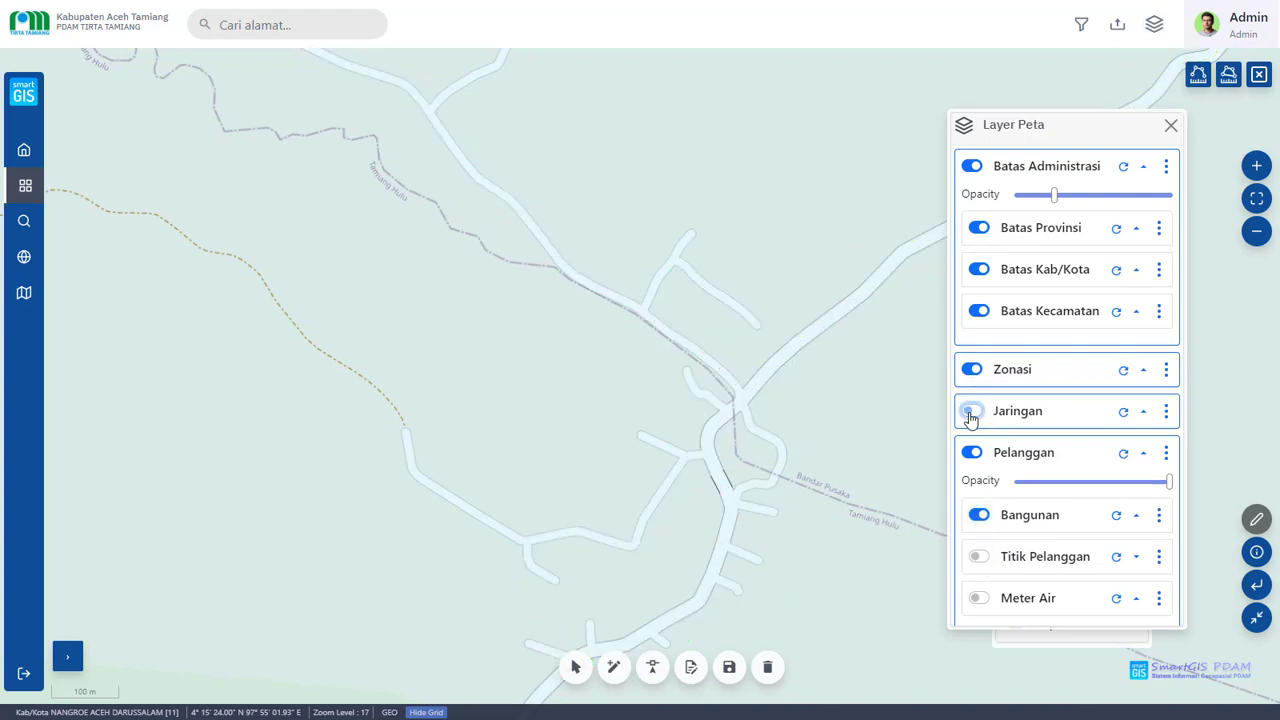
pyautogui.click(970, 413)
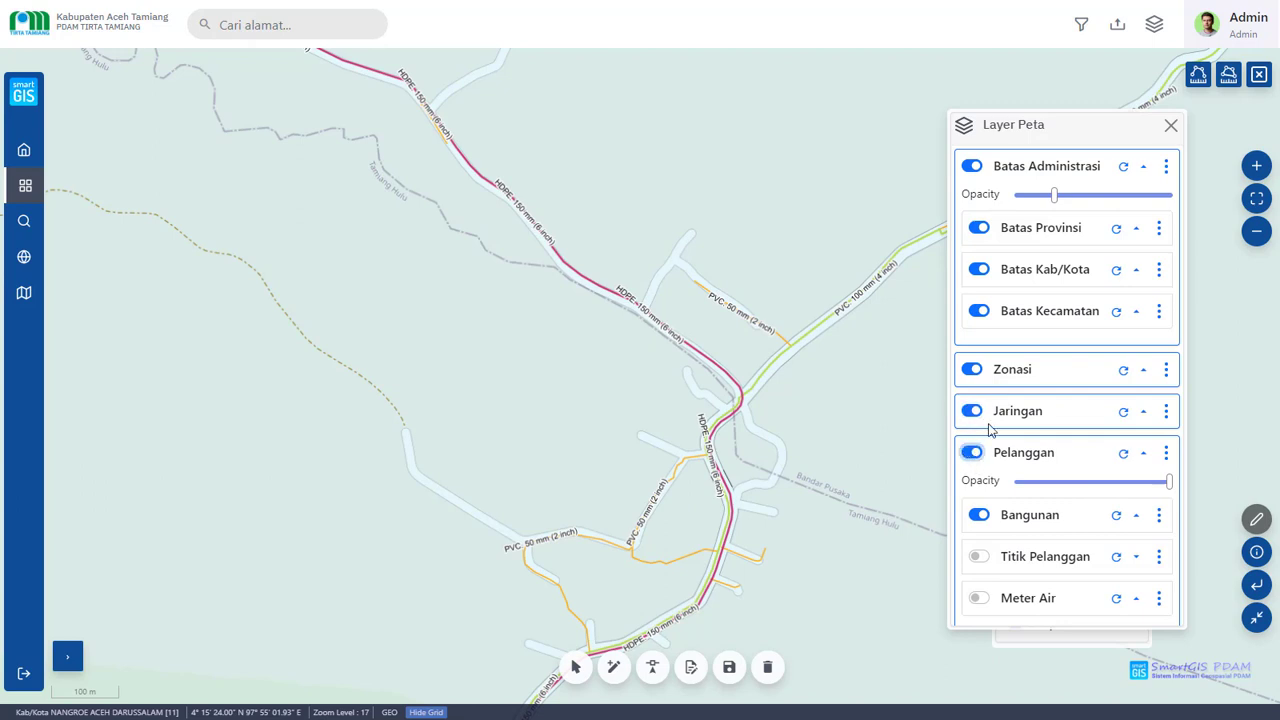
pyautogui.click(972, 168)
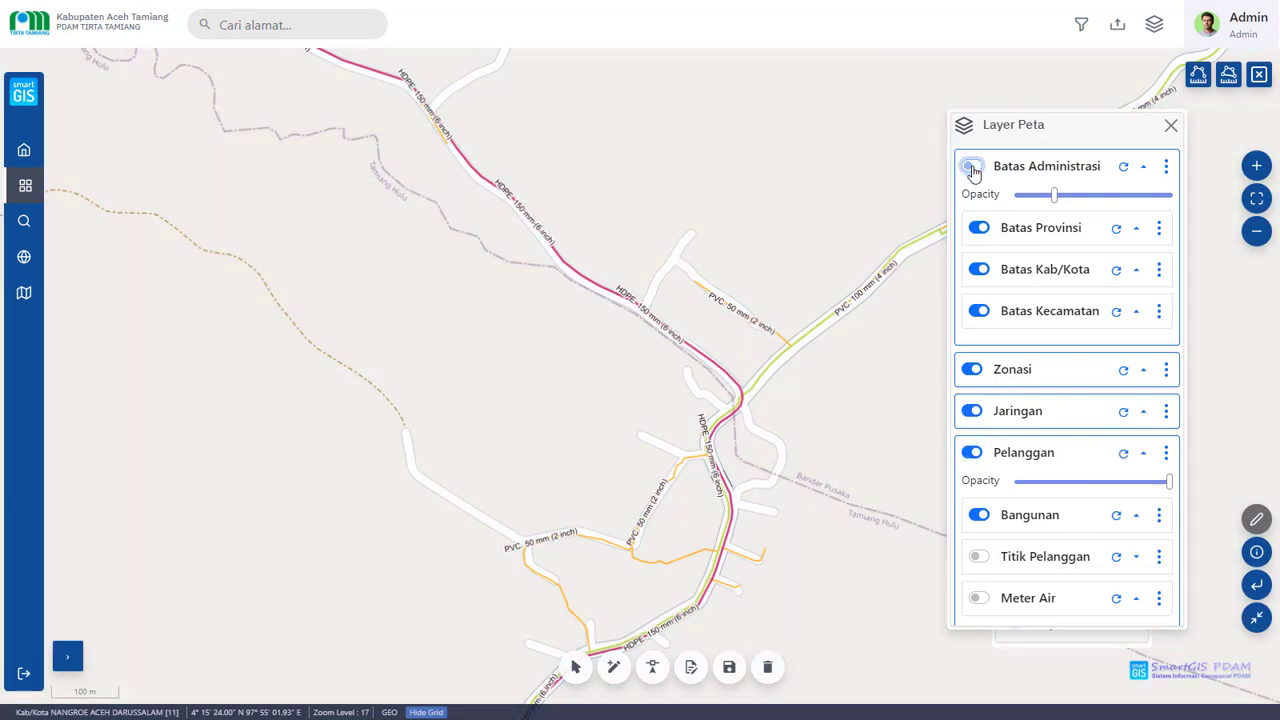
pyautogui.click(972, 170)
pyautogui.scroll(-1, 1008, 300)
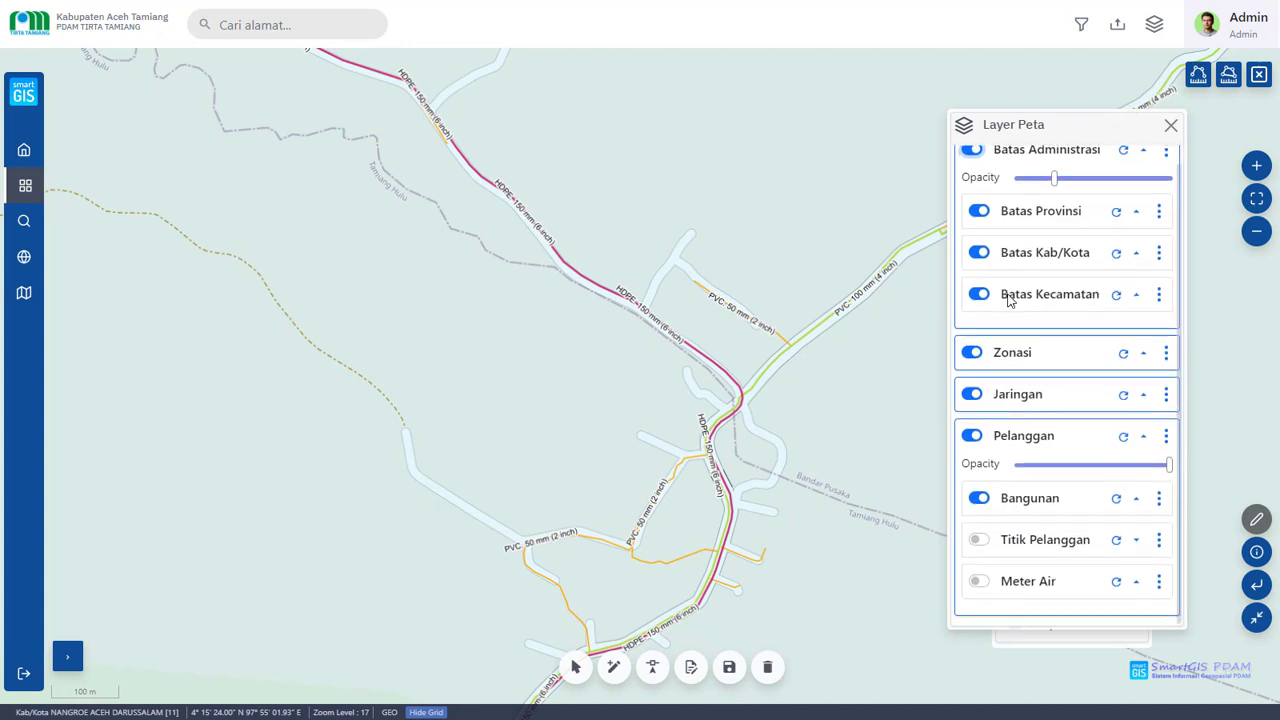
pyautogui.click(1171, 125)
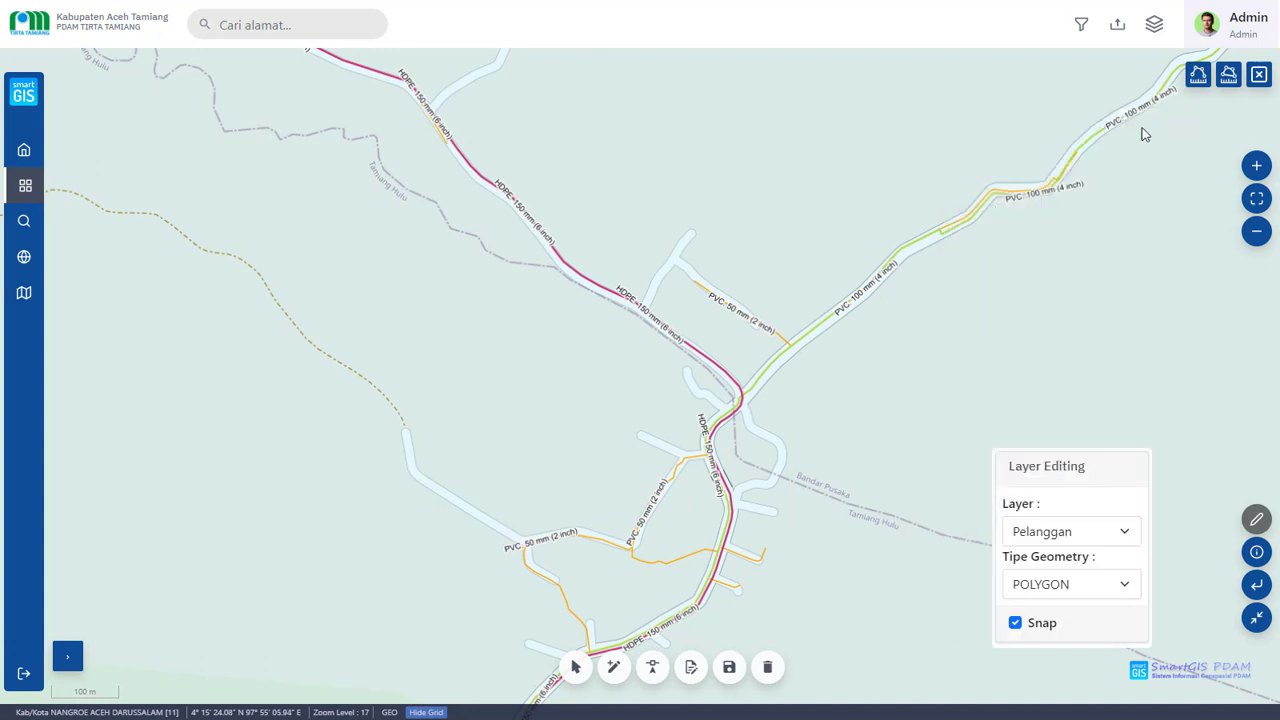
# Zoom out, view and dismiss the Import Data Pelanggan form, then pan to recentre the pipelines.
pyautogui.scroll(-1, 672, 252)
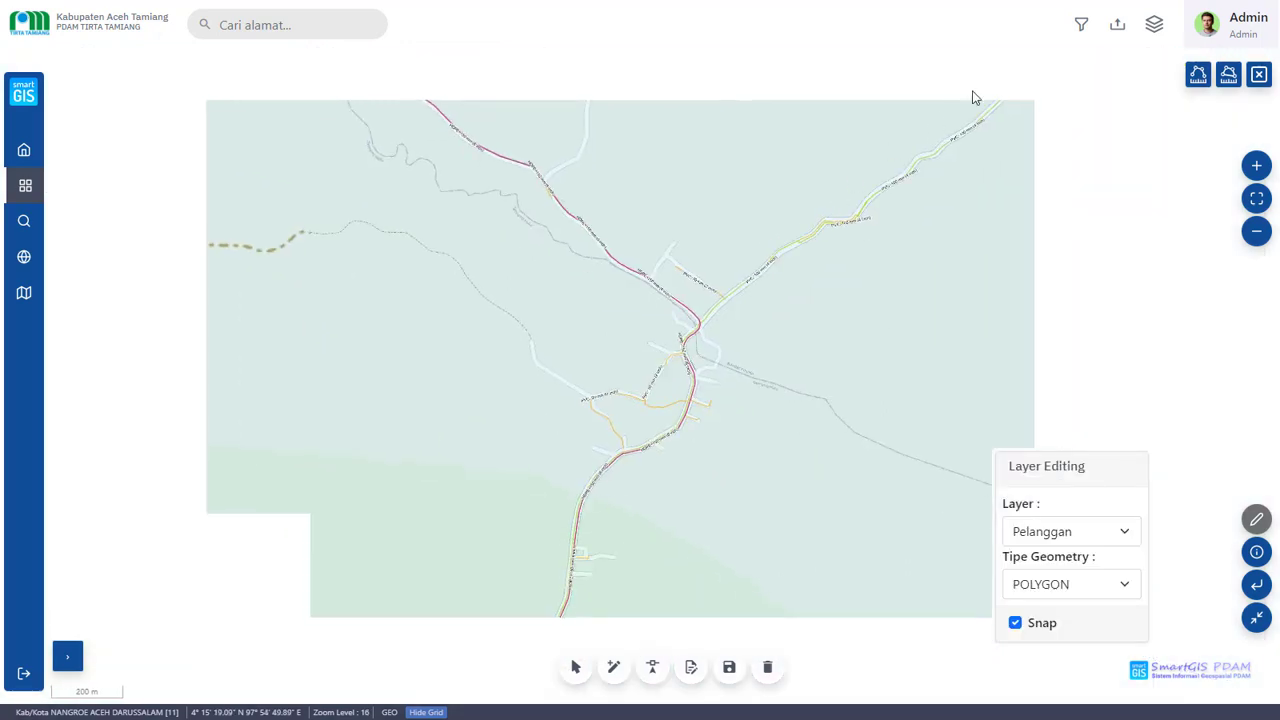
pyautogui.click(1122, 31)
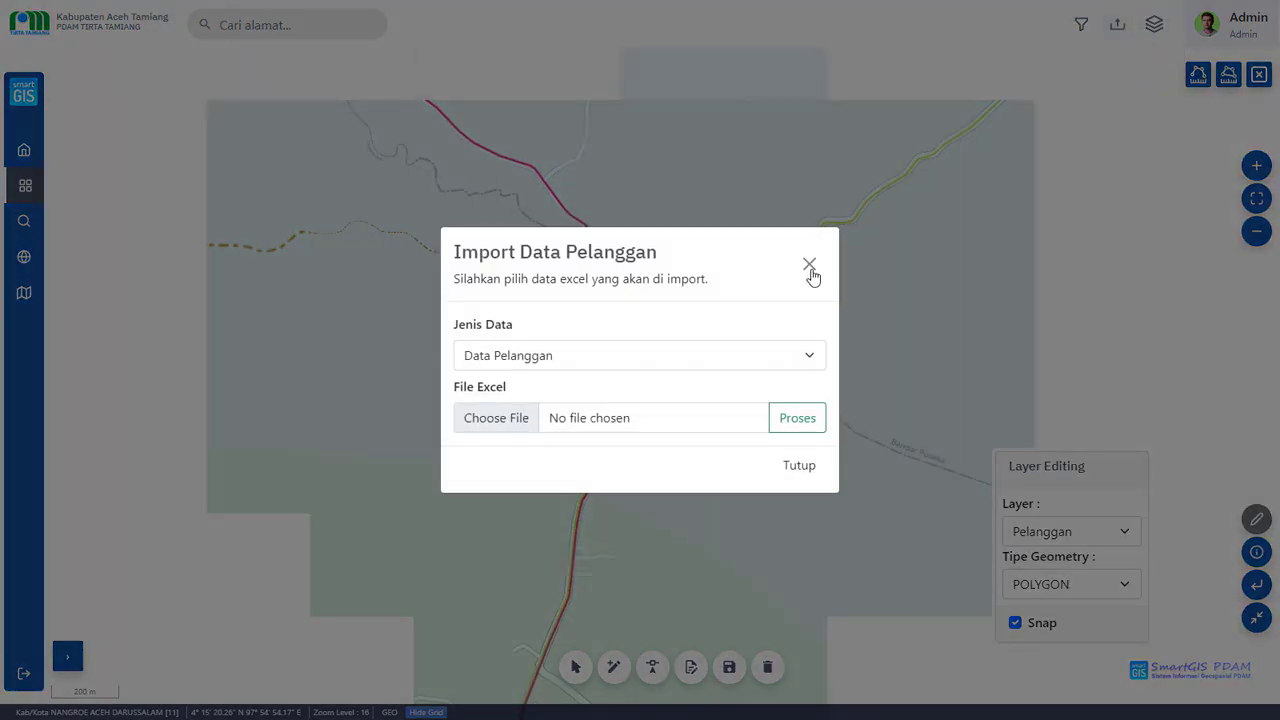
pyautogui.click(811, 270)
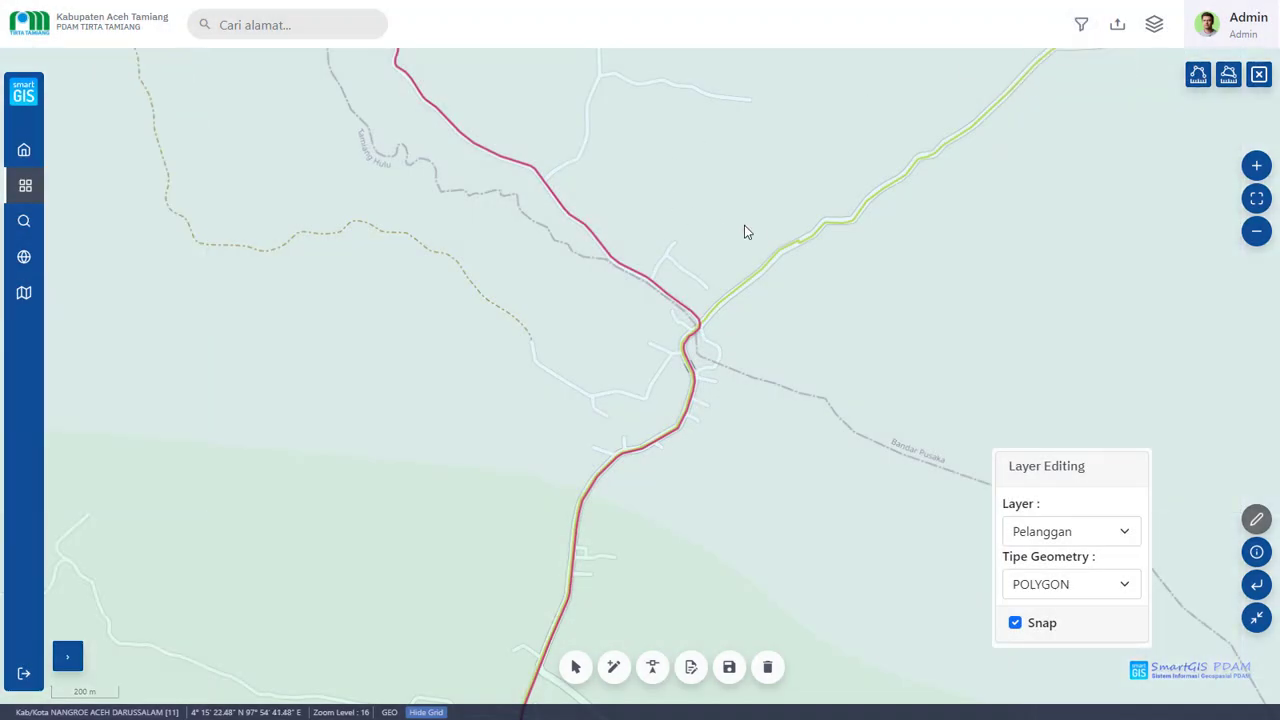
pyautogui.moveTo(700, 248); pyautogui.dragTo(628, 263)
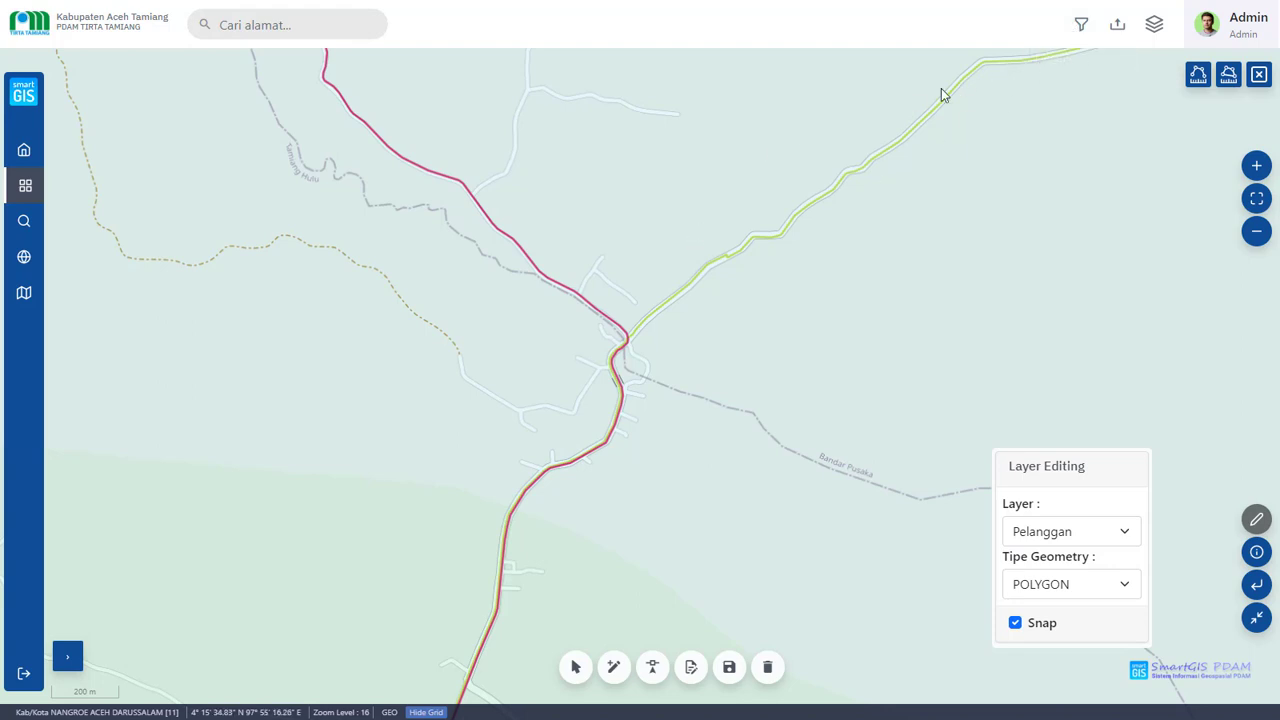
pyautogui.moveTo(579, 190); pyautogui.dragTo(583, 217)
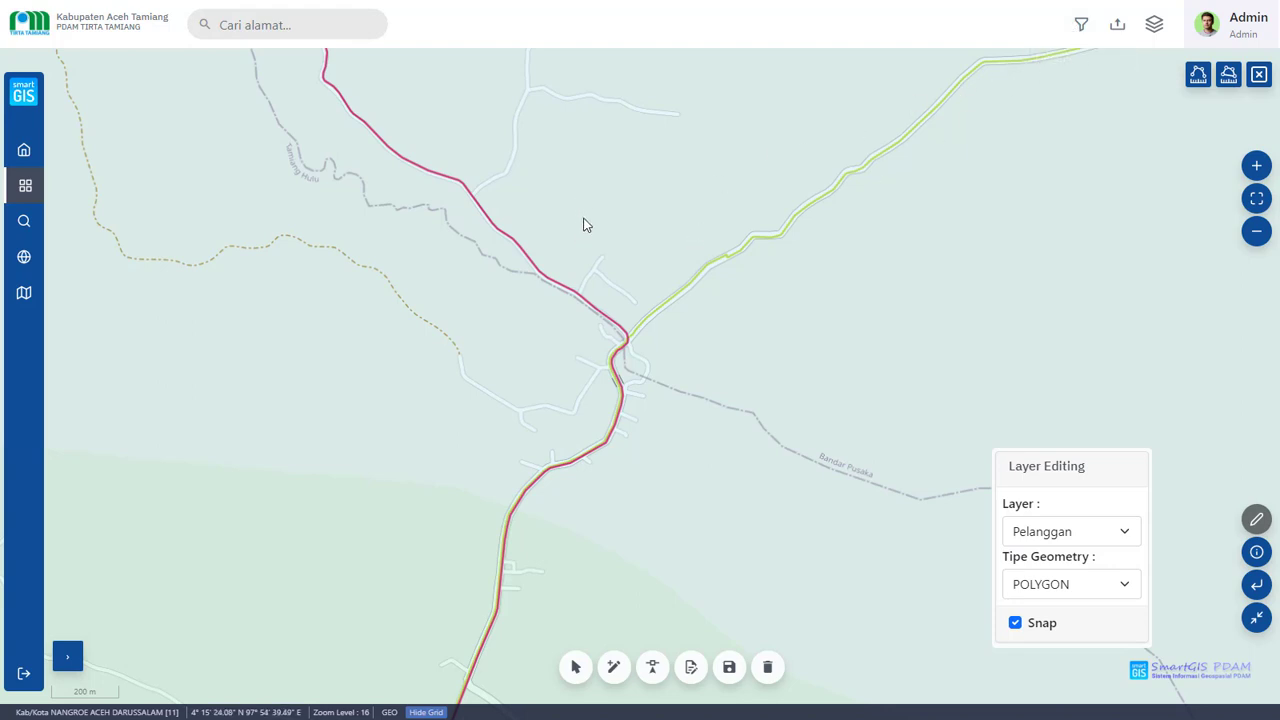
# Look at the region filter's Provinsi choices and close the filter without applying it.
pyautogui.click(1080, 25)
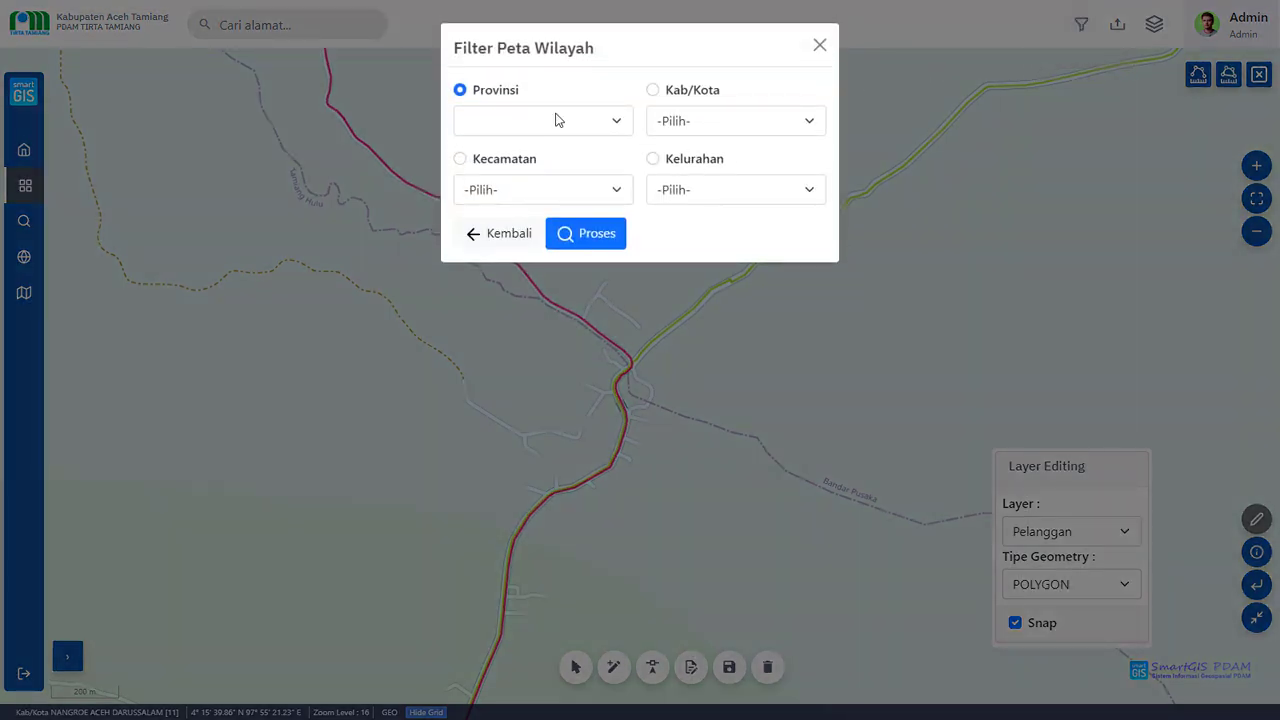
pyautogui.click(557, 120)
pyautogui.click(557, 120)
pyautogui.click(823, 47)
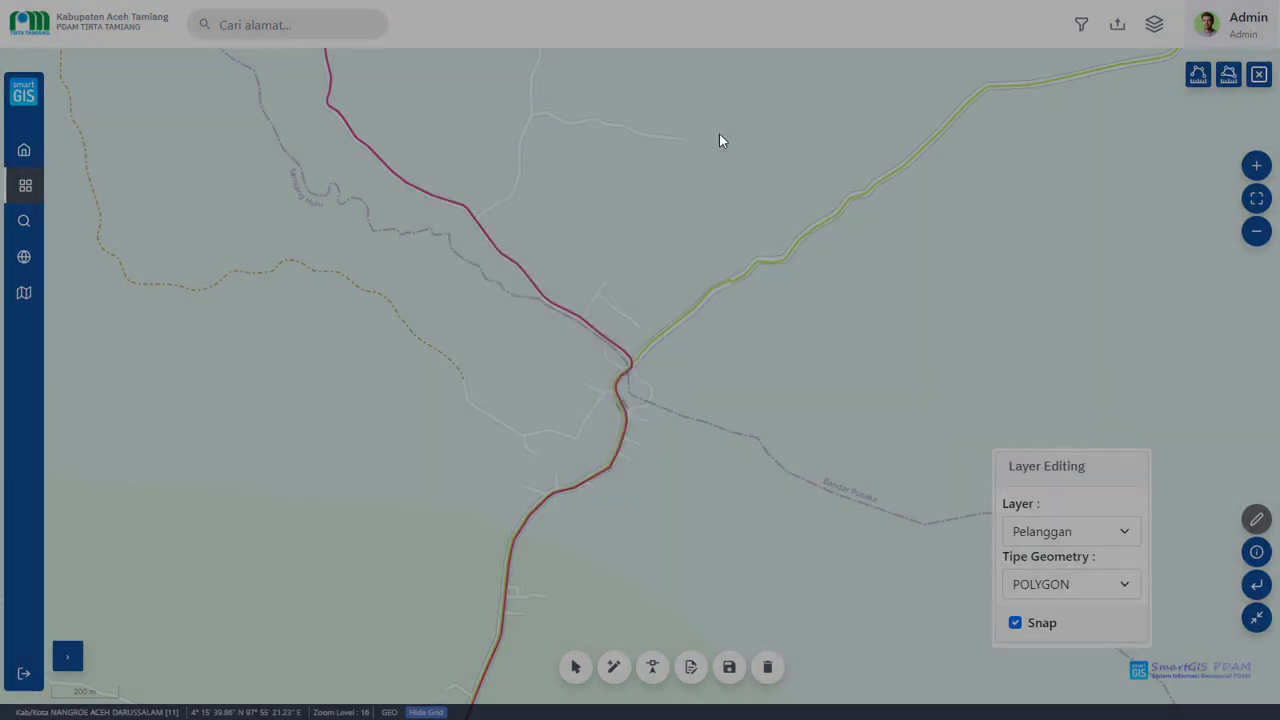
# Zoom out around the network and switch the coordinates to UTM and back to GEO degrees.
pyautogui.scroll(-1, 900, 324)
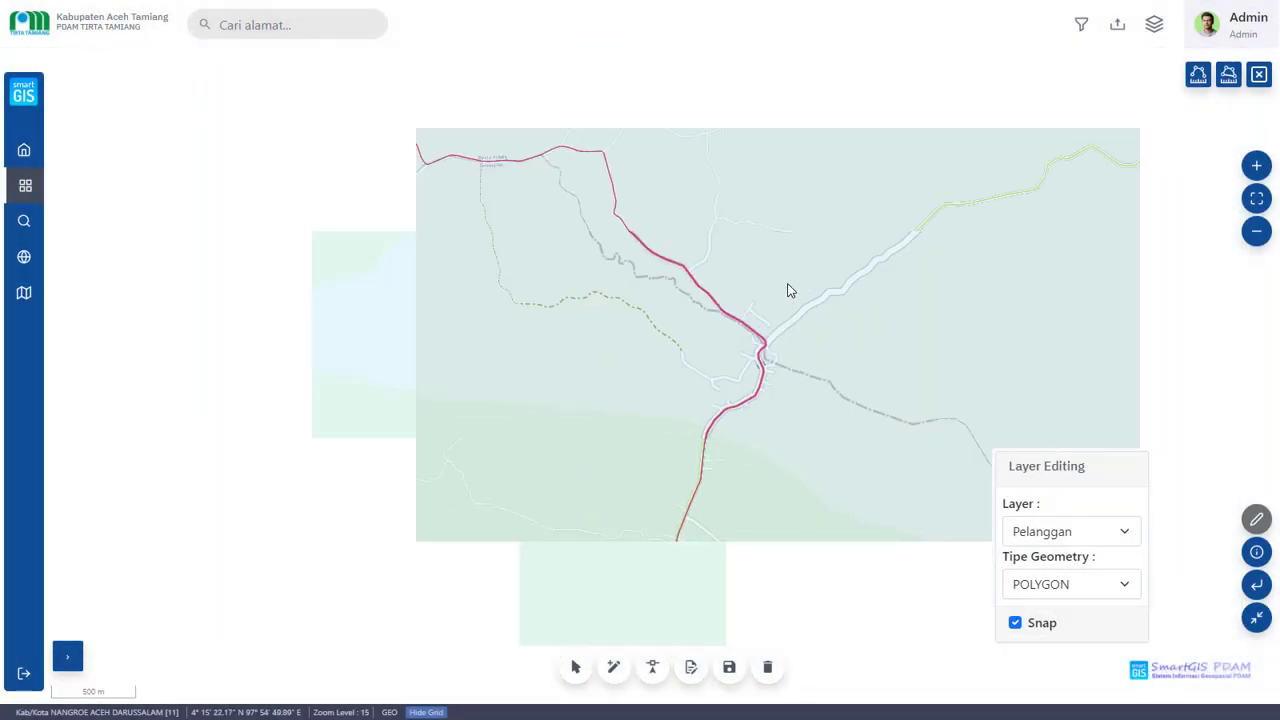
pyautogui.moveTo(789, 289); pyautogui.dragTo(706, 306)
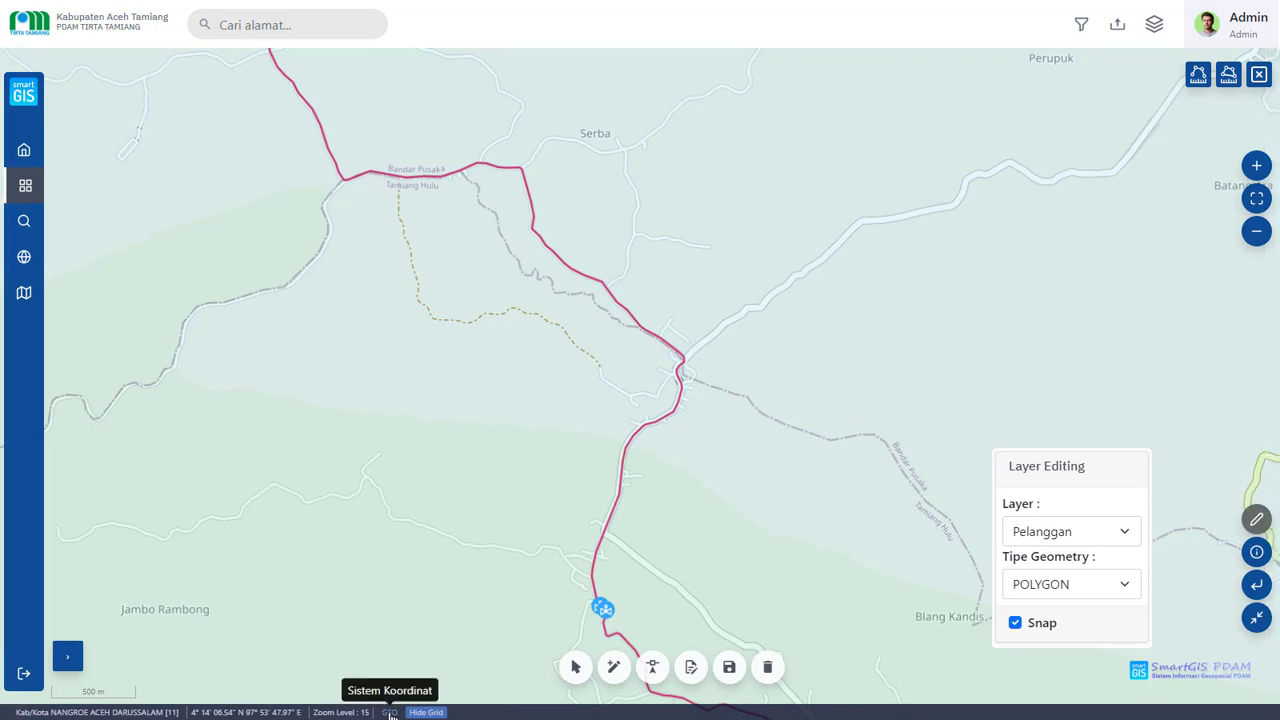
pyautogui.click(390, 713)
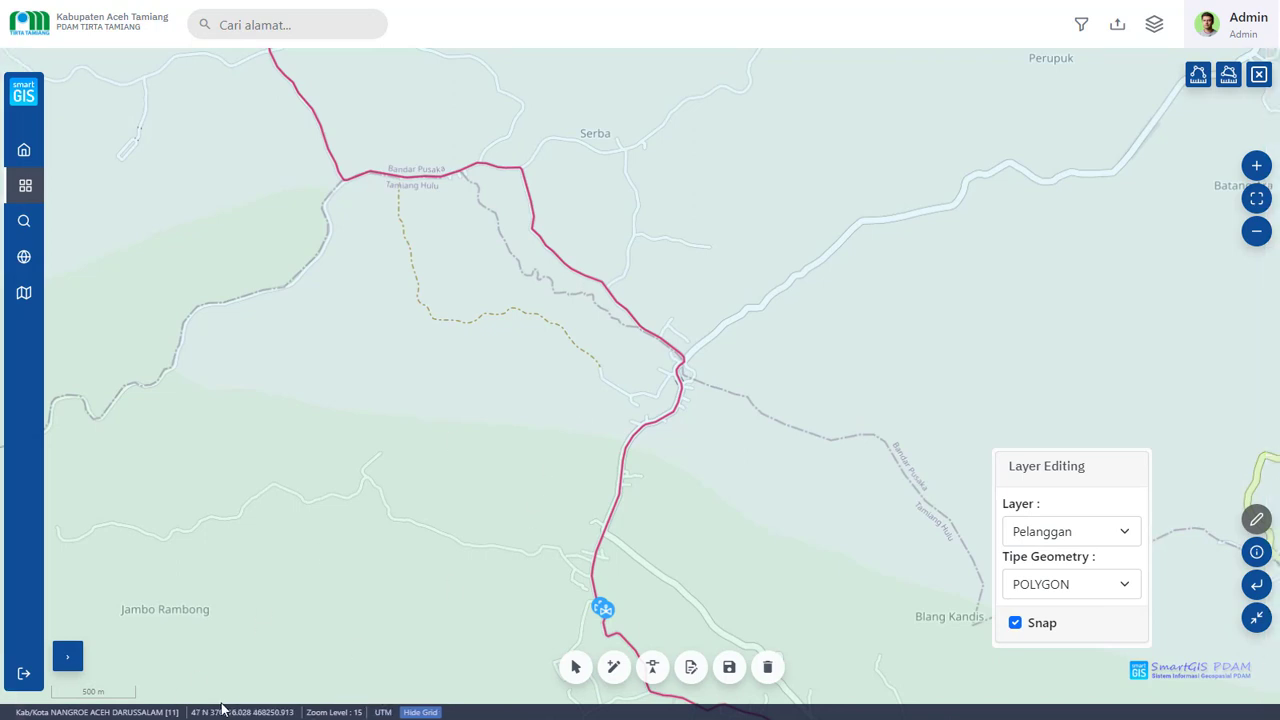
pyautogui.click(388, 713)
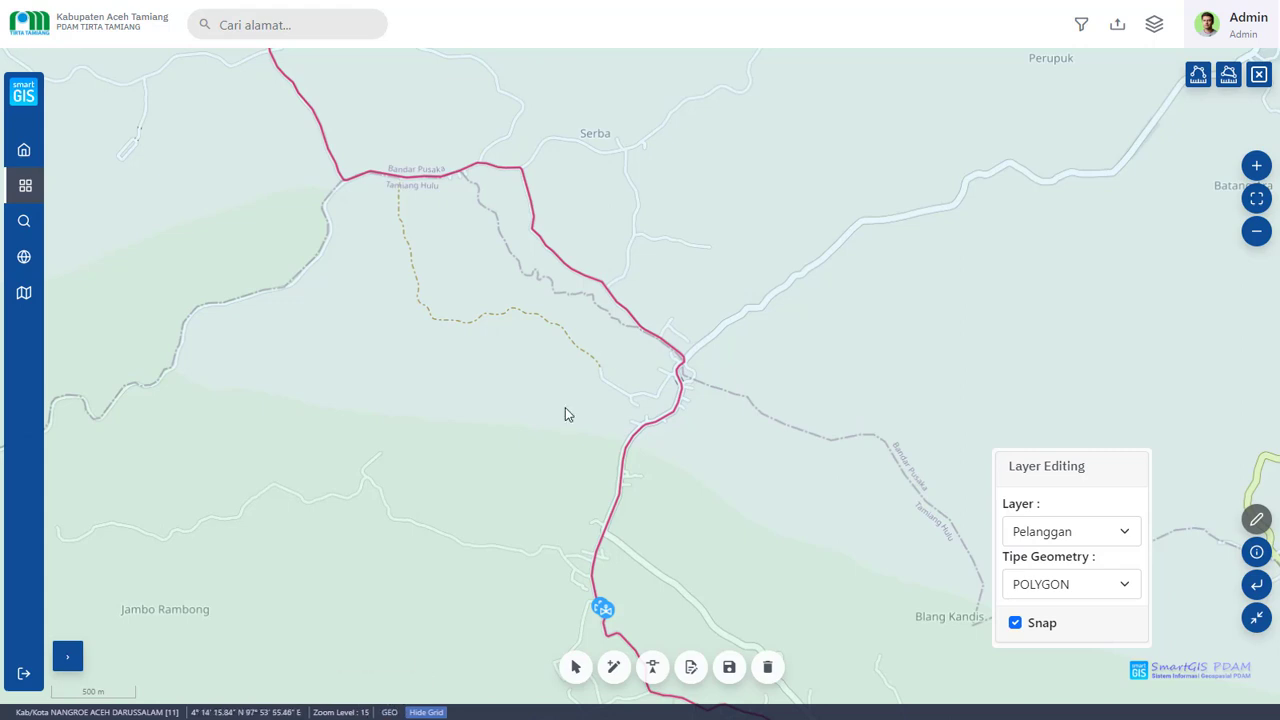
pyautogui.scroll(-2, 626, 329)
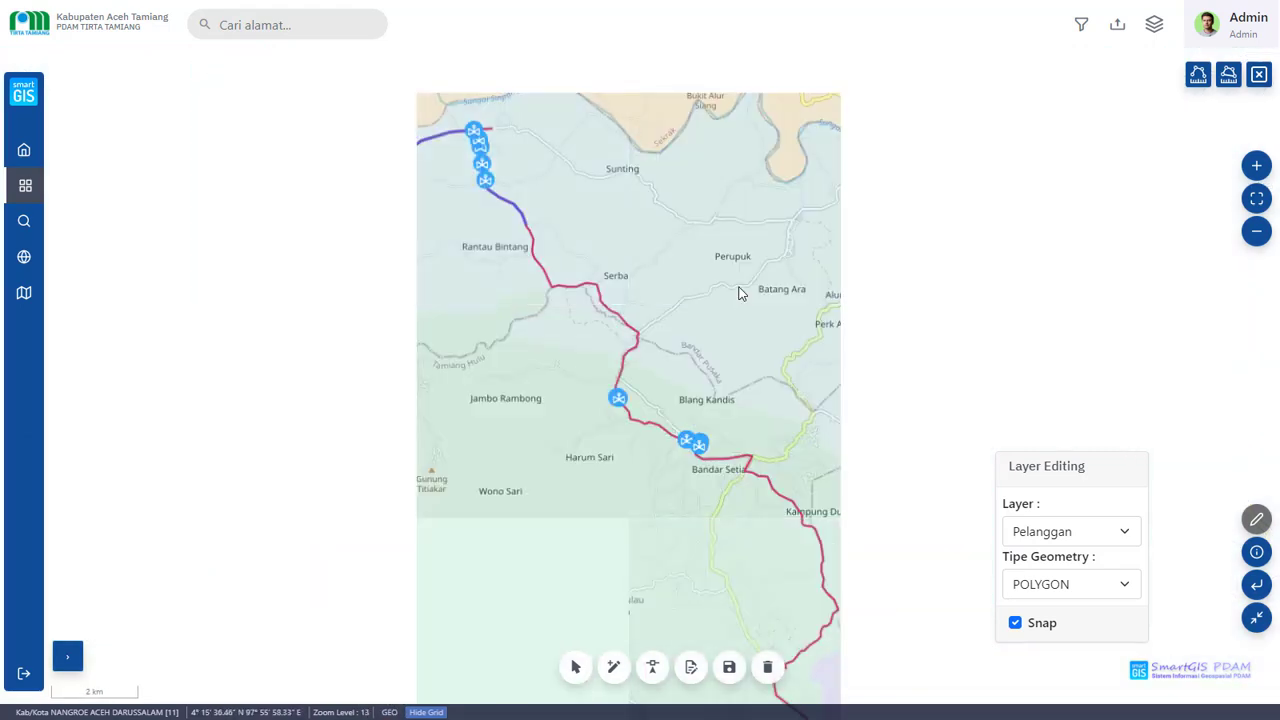
# Exit Edit Spasial mode and frame the pipeline from Pematang Durian down past Bandar Setia.
pyautogui.moveTo(740, 269); pyautogui.dragTo(763, 314)
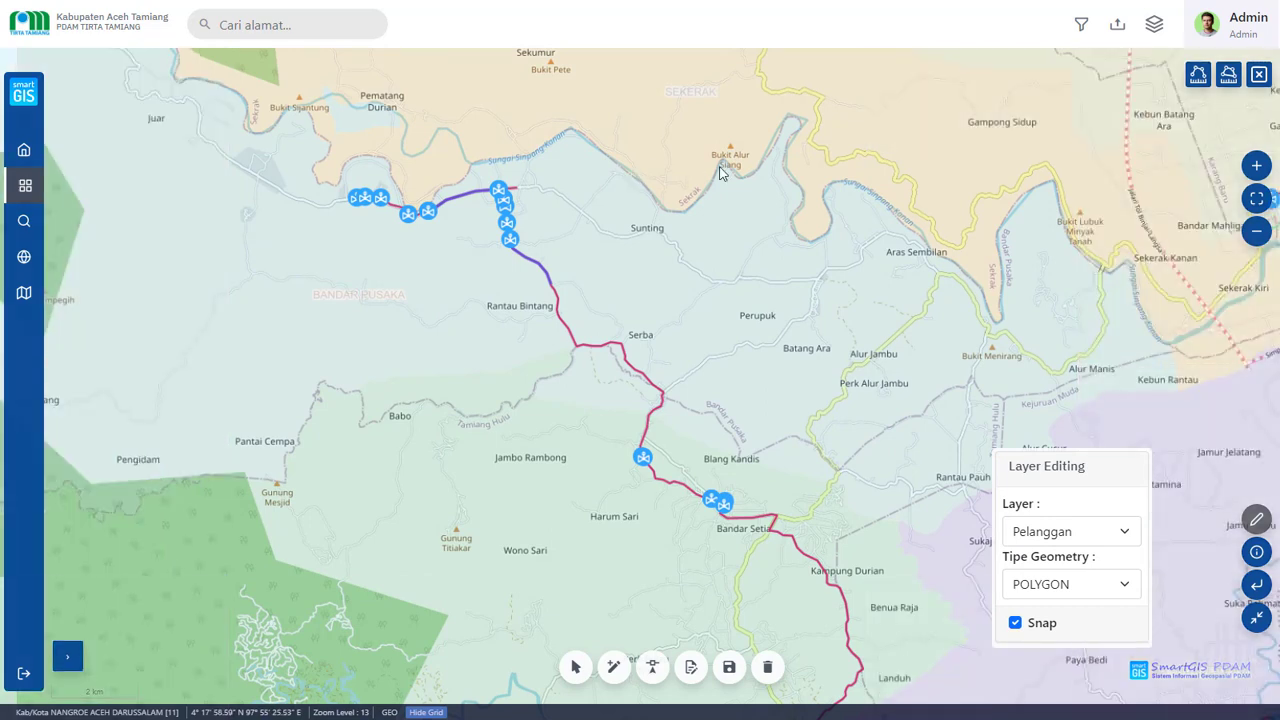
pyautogui.click(1258, 517)
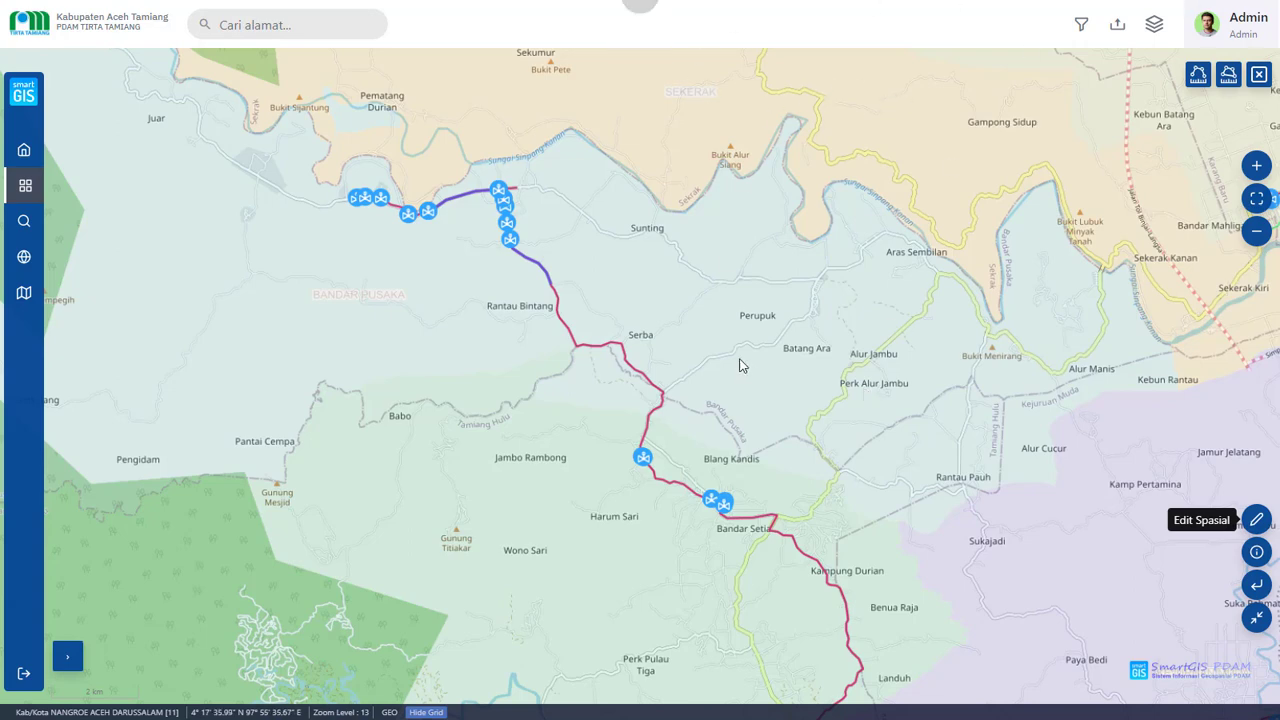
pyautogui.moveTo(960, 244); pyautogui.dragTo(941, 264)
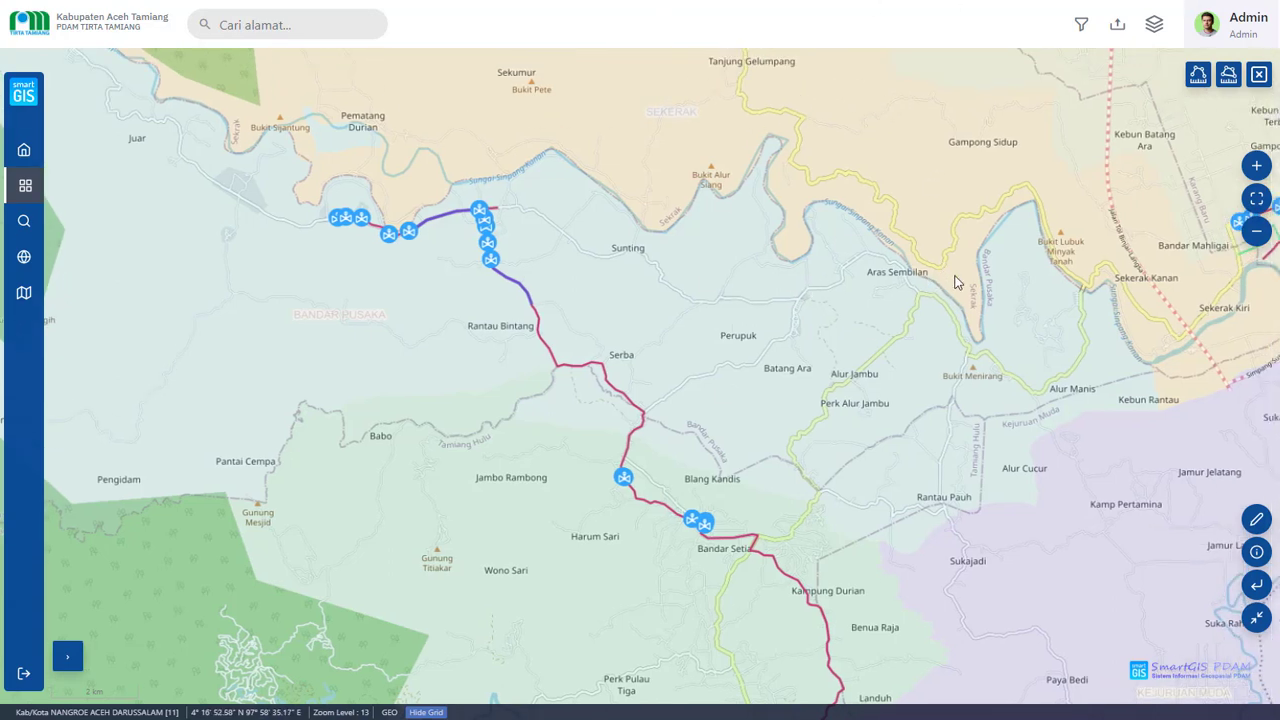